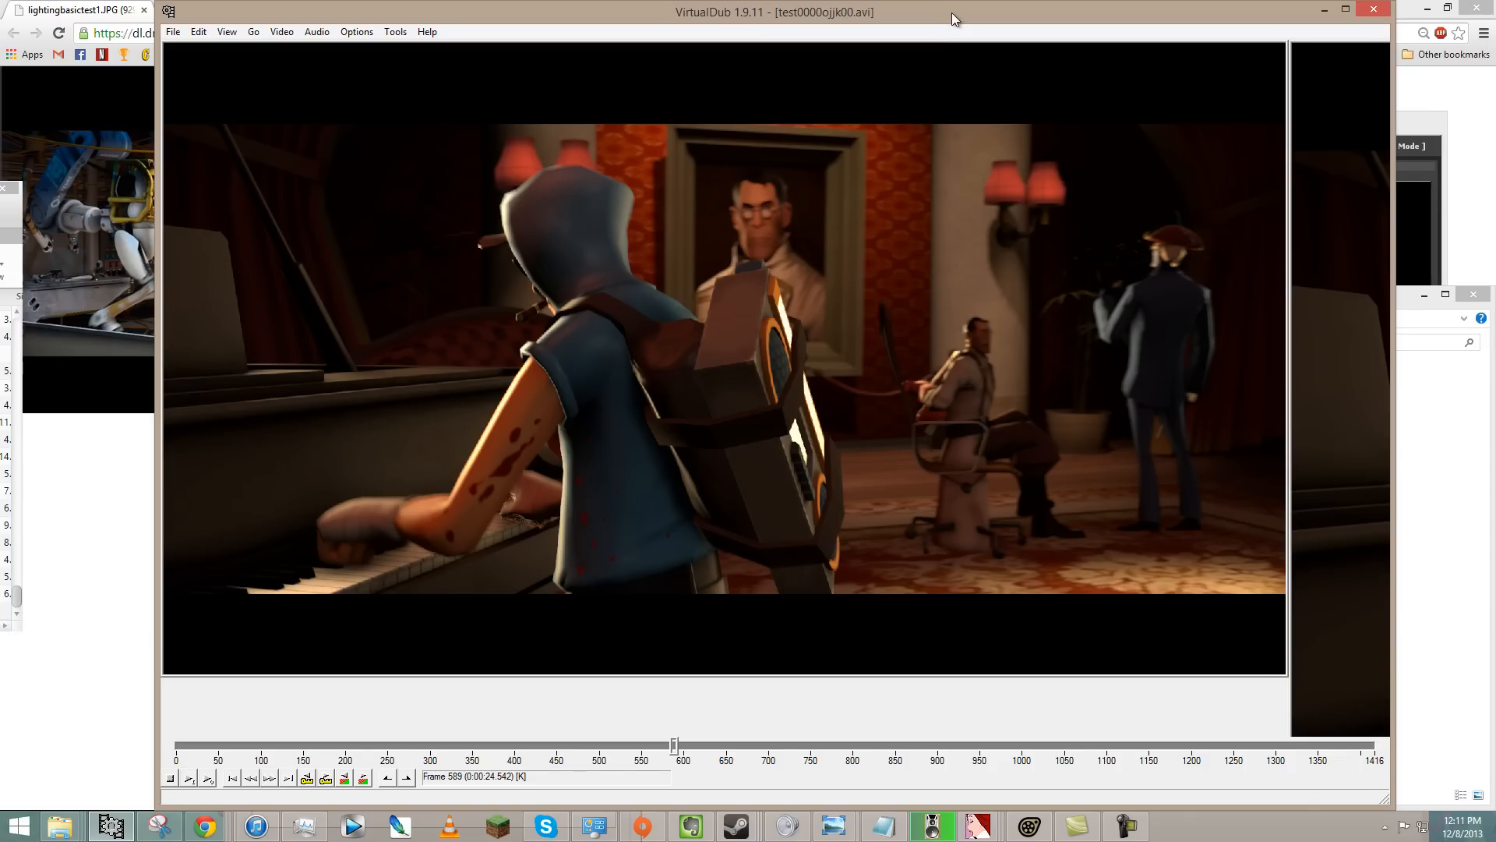
- Play the rendered test clip and replay its earlier shots from around frames 430 and 350
drag(952, 12, 876, 13)
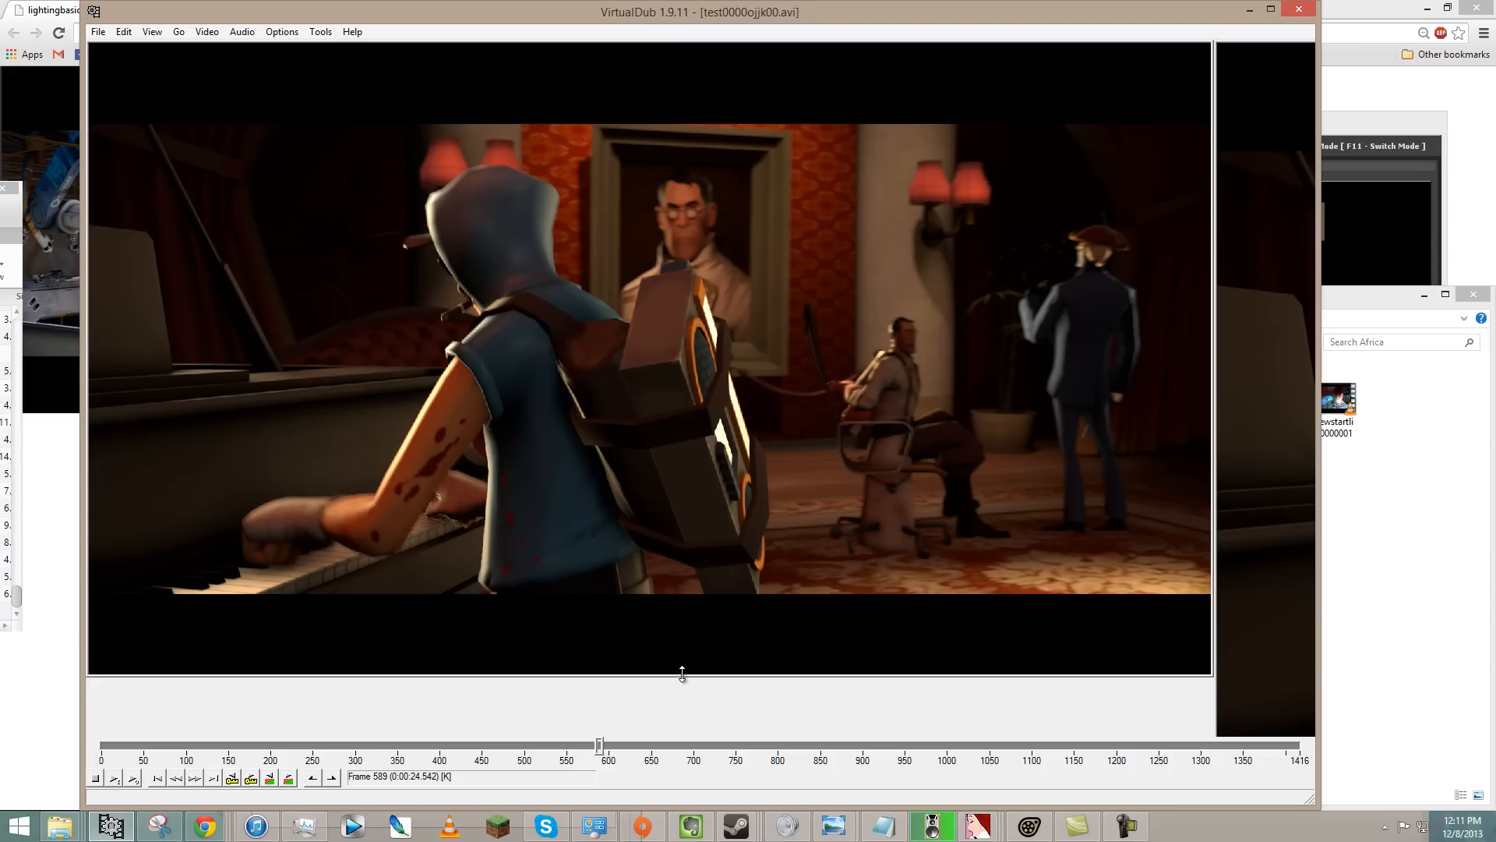
click(1126, 826)
click(1044, 600)
key(space)
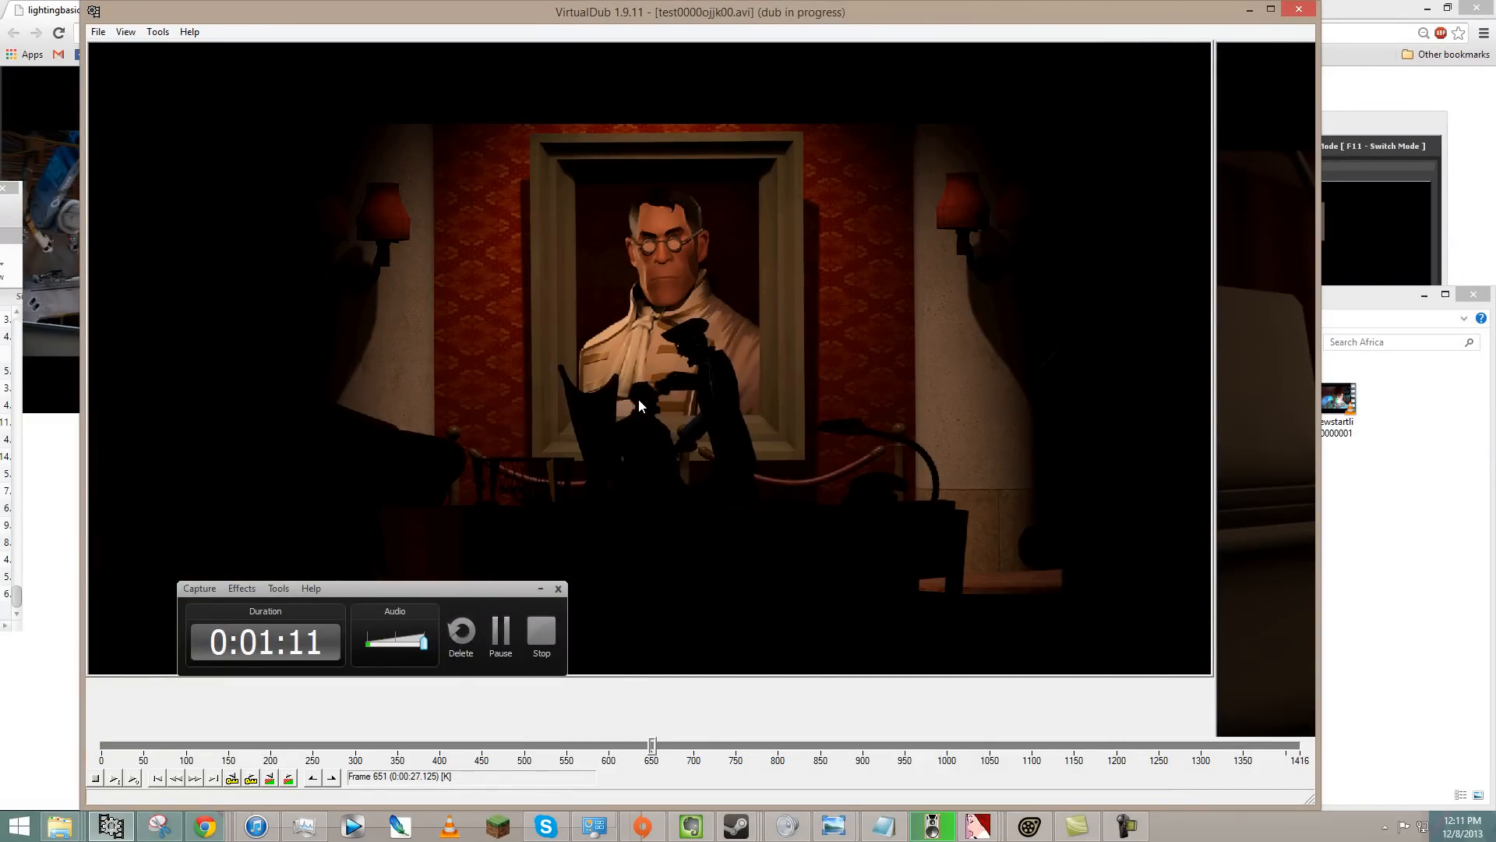
click(597, 749)
click(468, 749)
key(space)
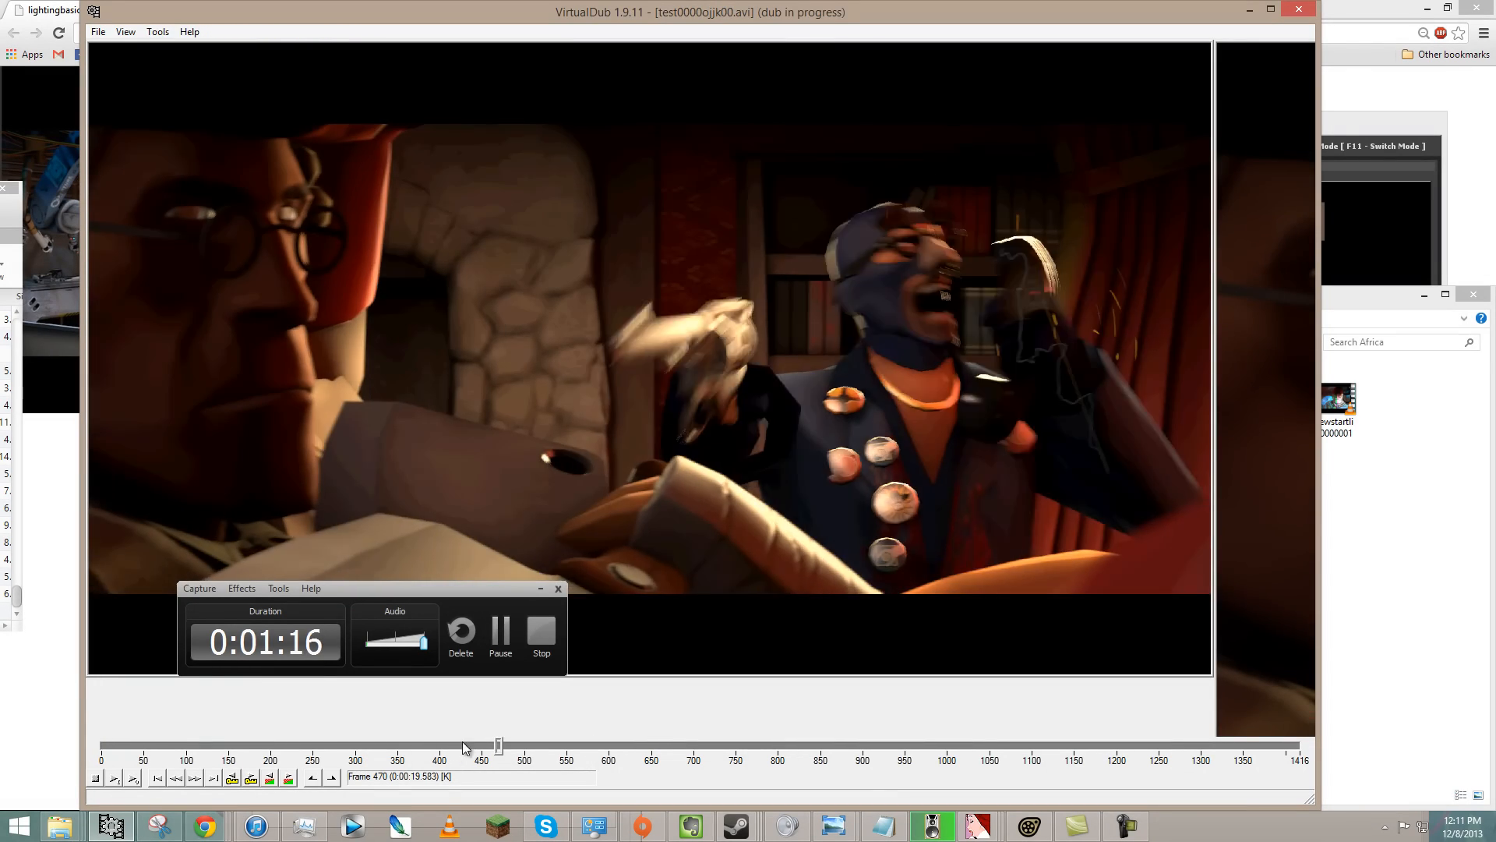
click(396, 750)
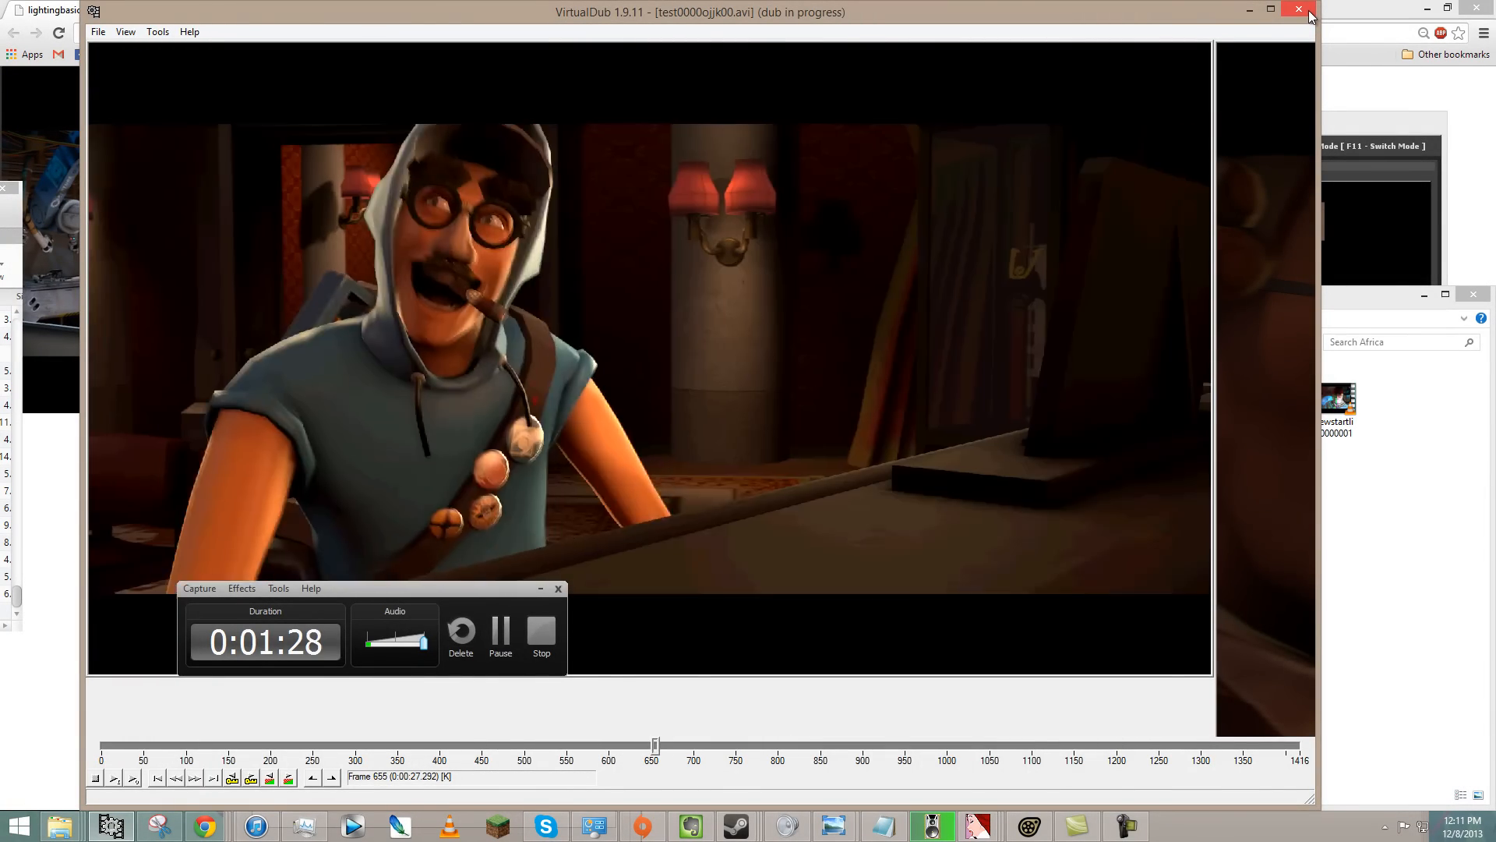
- Close the test clip player, return to Source Filmmaker's Particle Editor and make the particle system definition browser taller
click(1306, 11)
drag(1208, 124, 1087, 74)
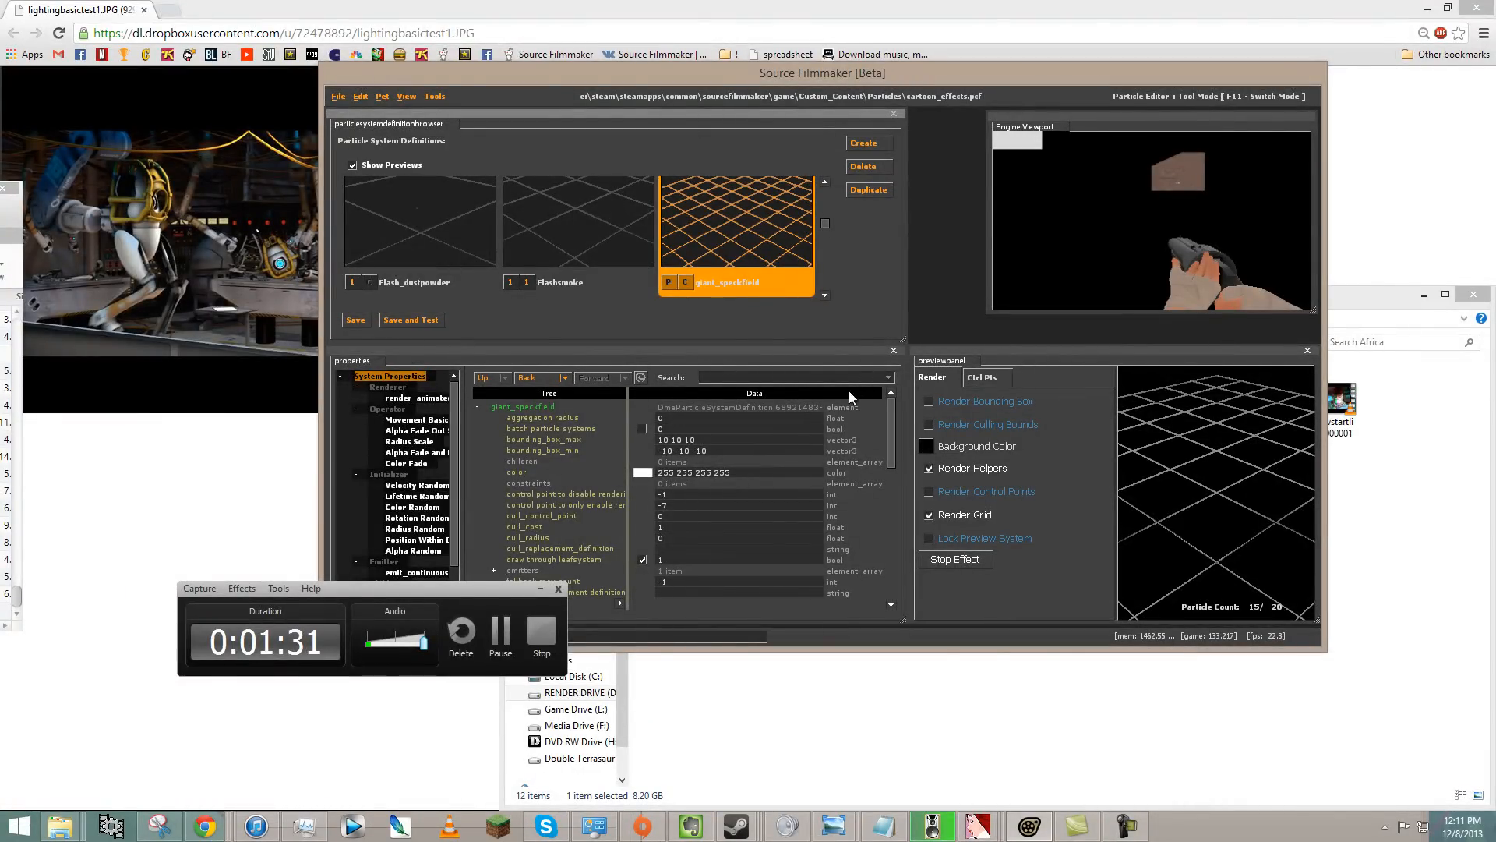
drag(849, 340, 856, 396)
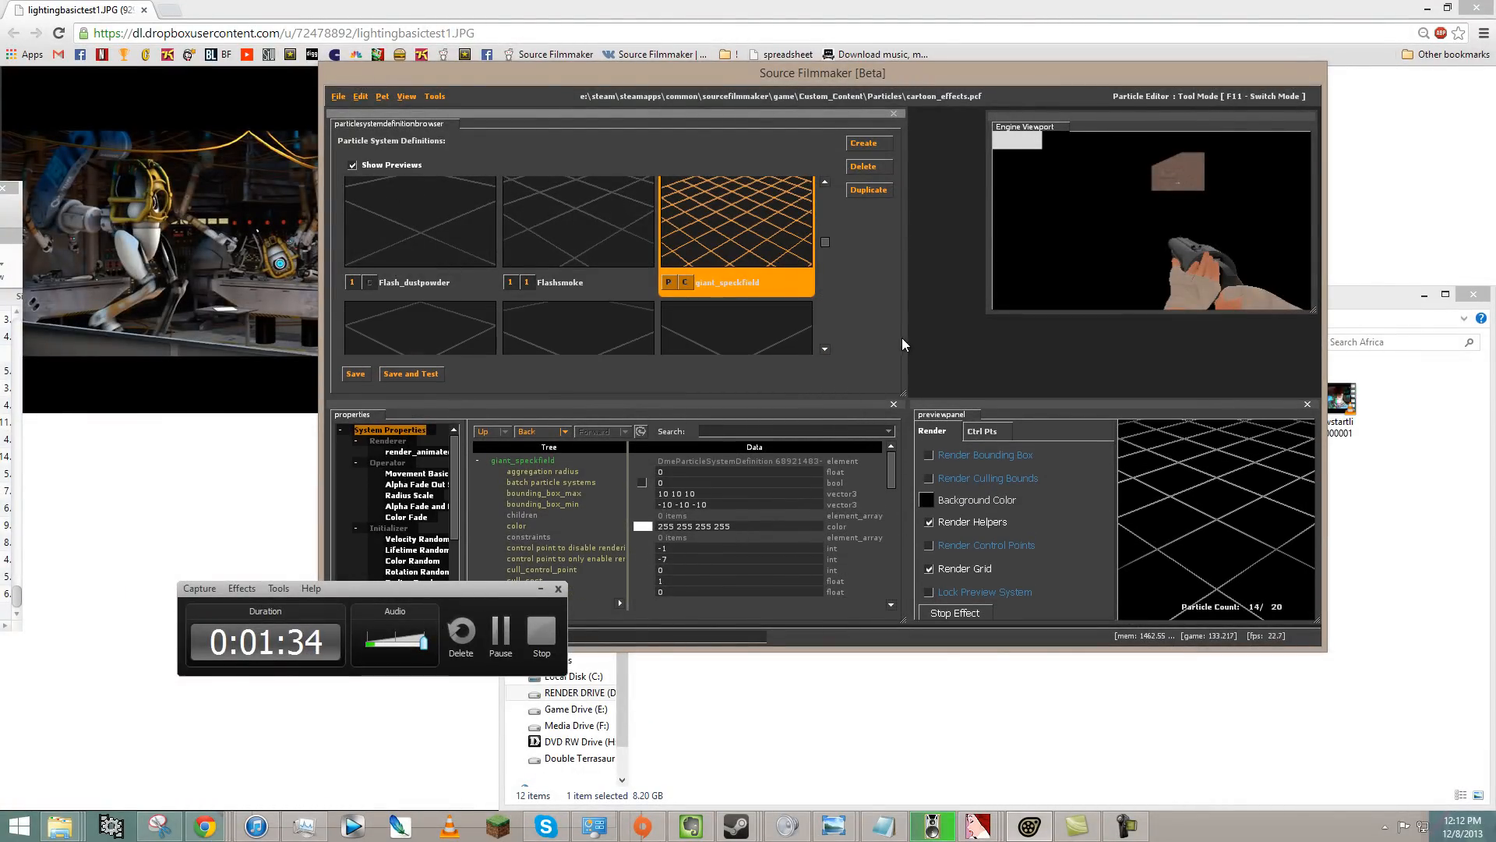
- Preview the Horn_Notes_dust particle system from the definitions in cartoon_effects.pcf
click(509, 249)
click(442, 251)
scroll(442, 251, down, 2)
scroll(442, 251, down, 1)
click(442, 266)
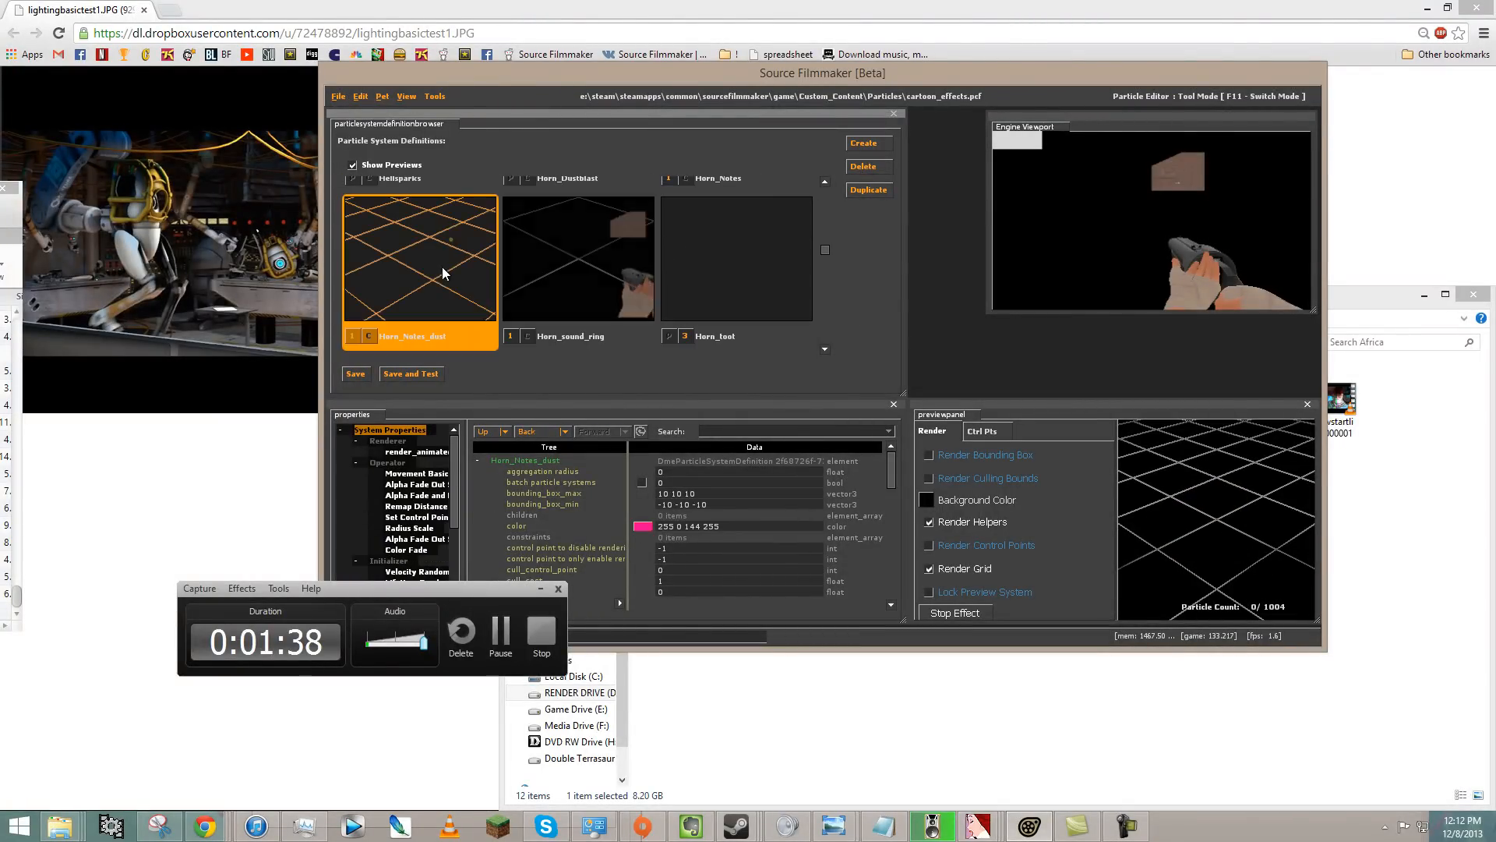
- Look through the particle system definitions from the bubble and butterfly effects down to the smoke effects
scroll(503, 258, up, 5)
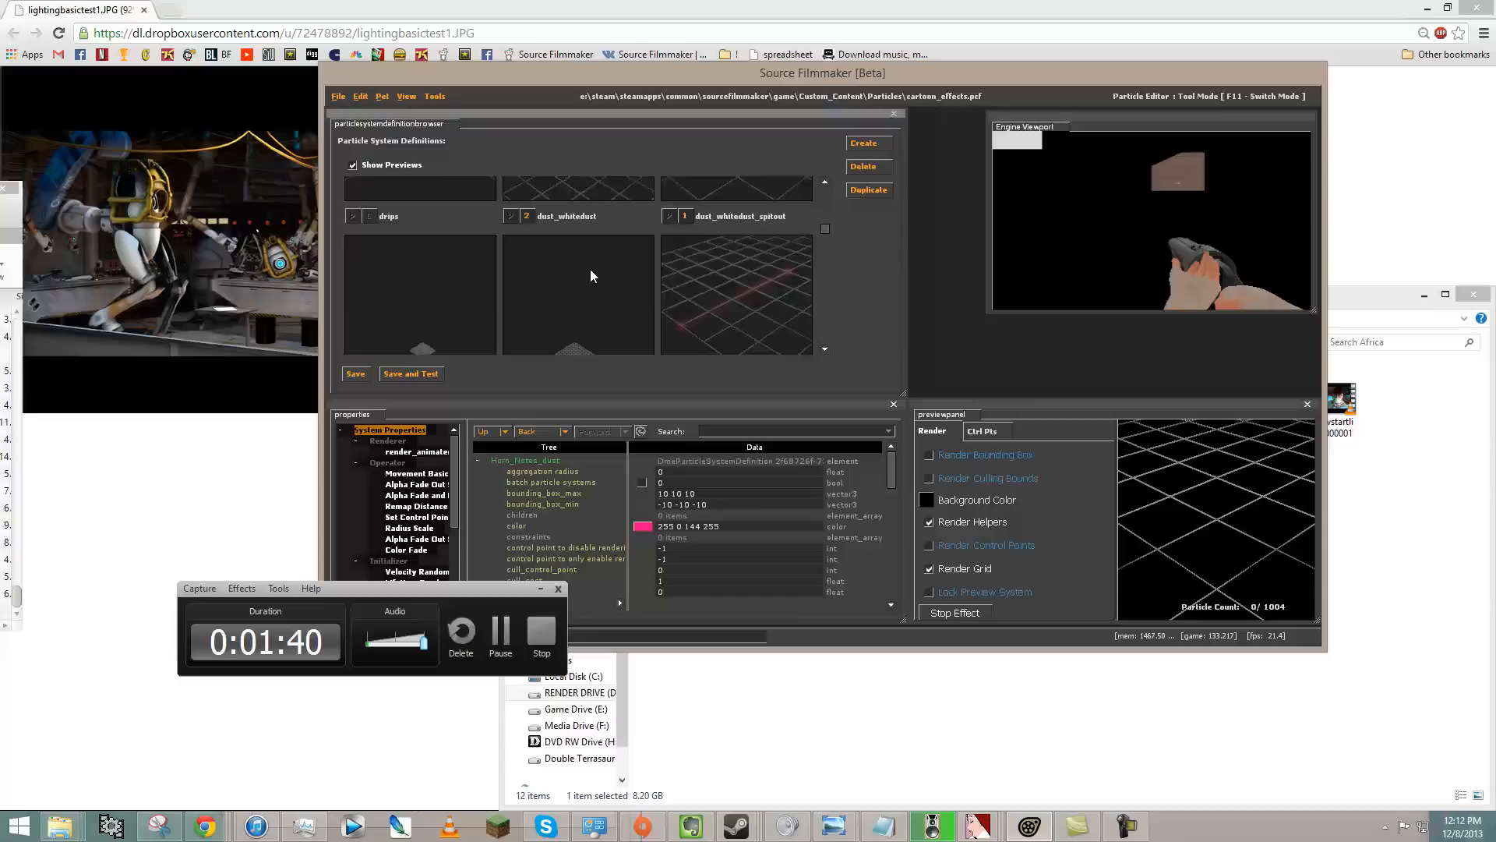
scroll(590, 268, up, 4)
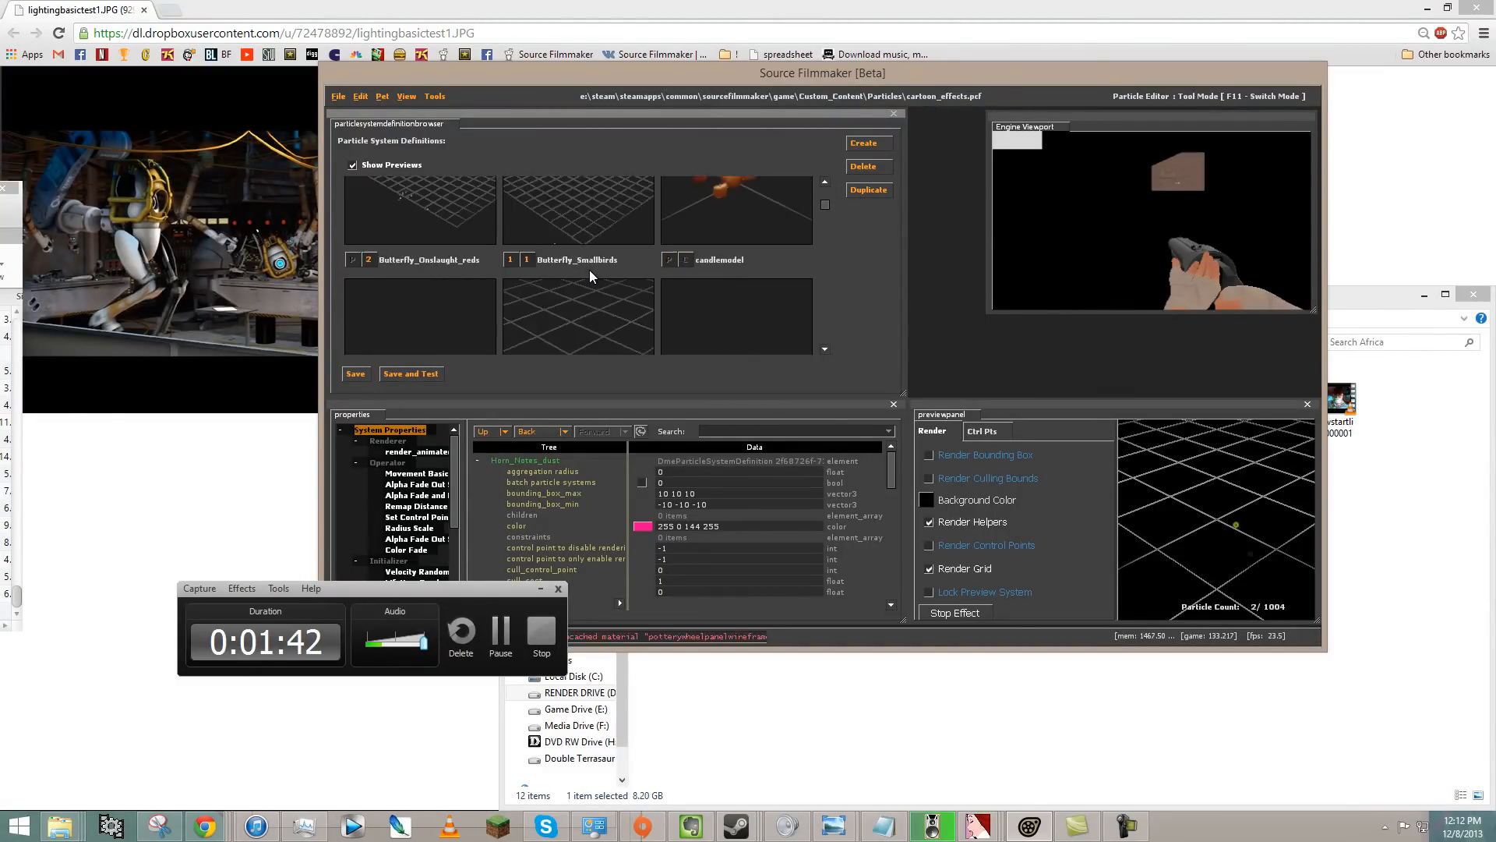
scroll(587, 265, up, 1)
scroll(587, 265, down, 2)
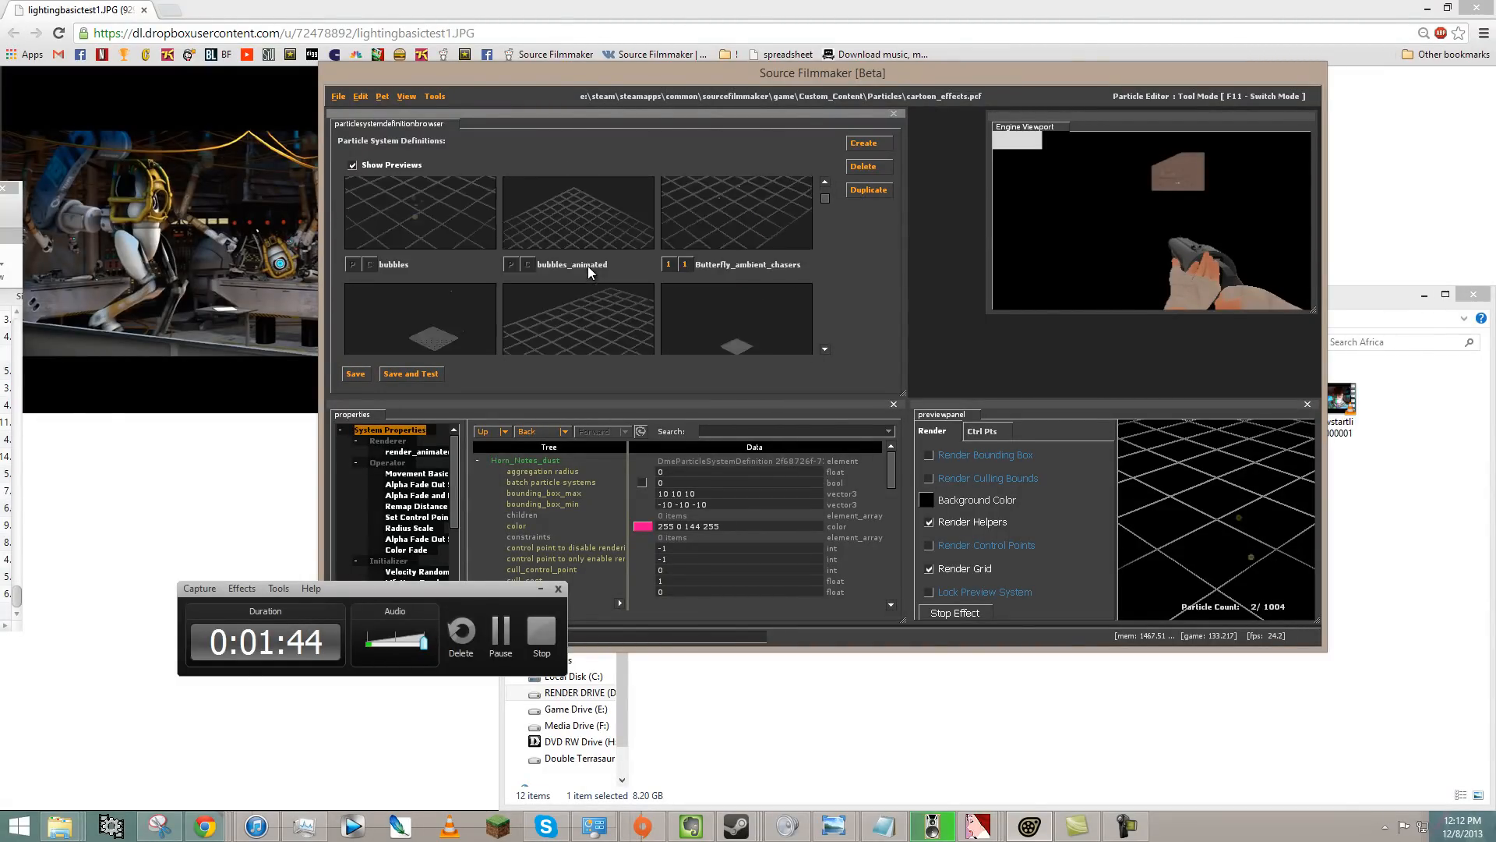
scroll(586, 268, down, 6)
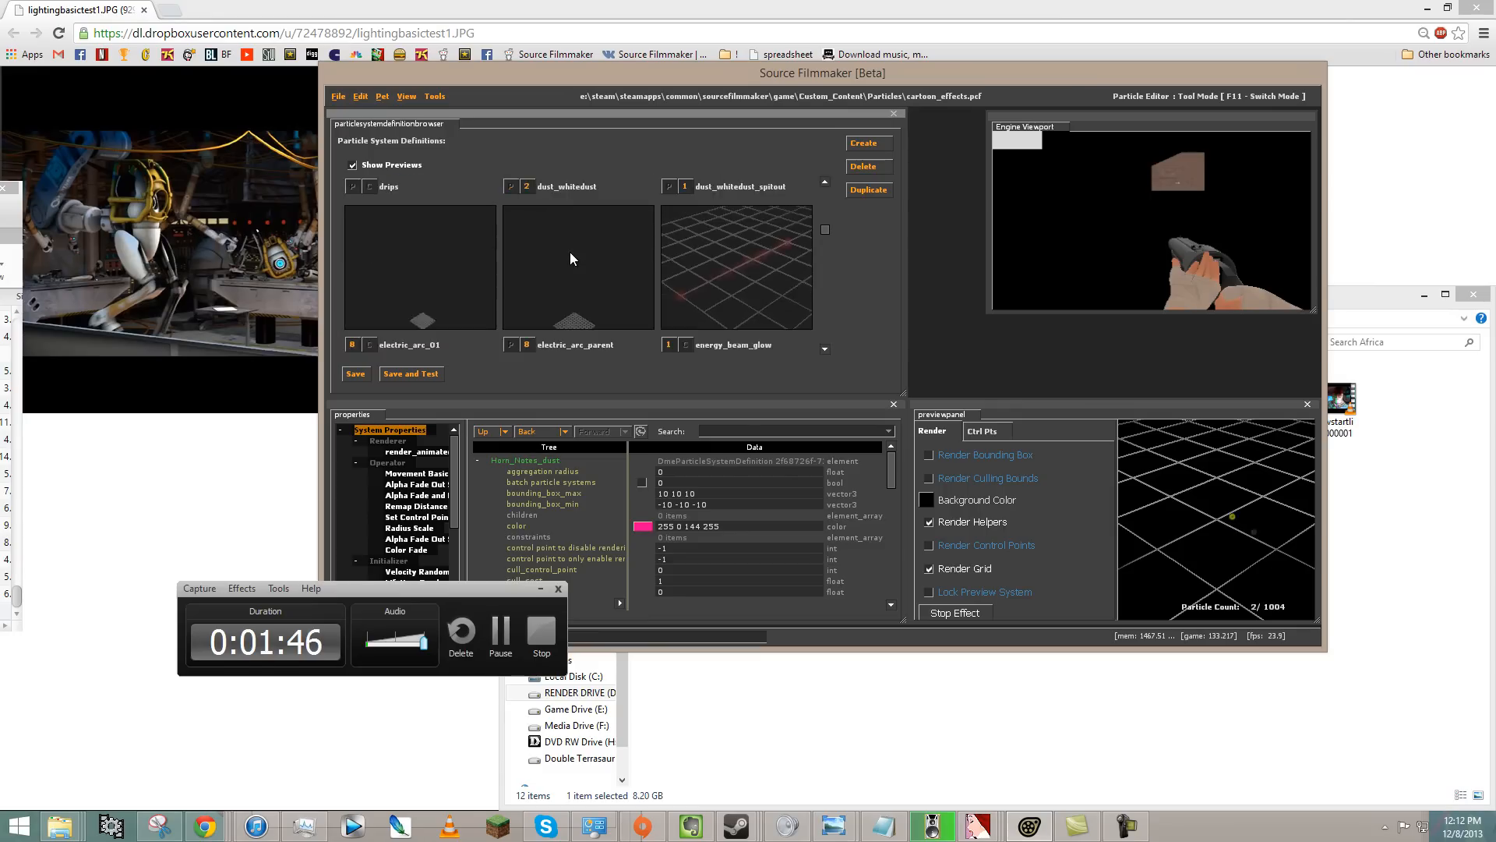
scroll(569, 250, down, 3)
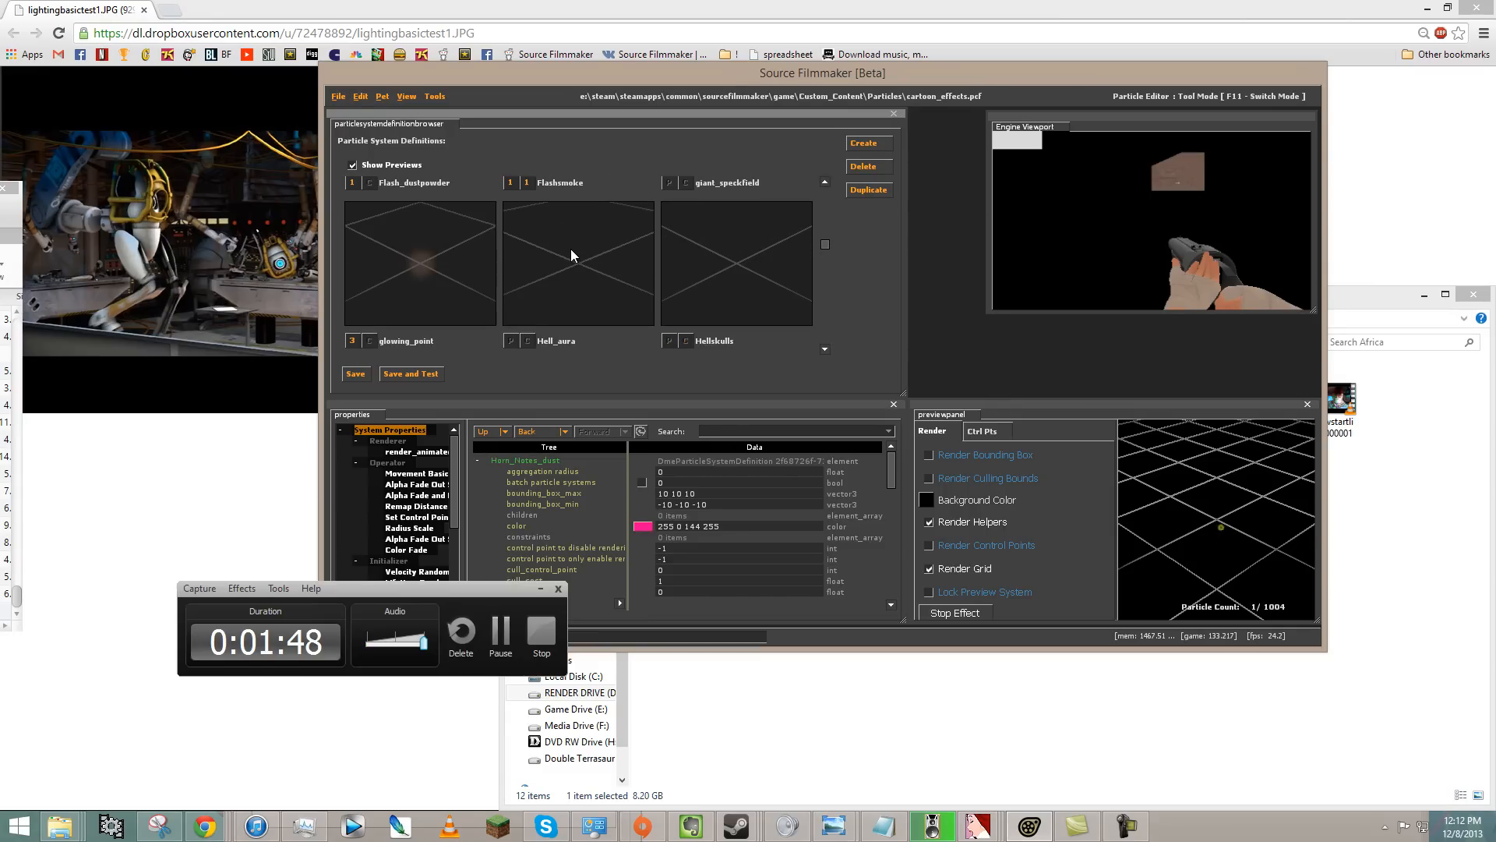
scroll(572, 255, down, 5)
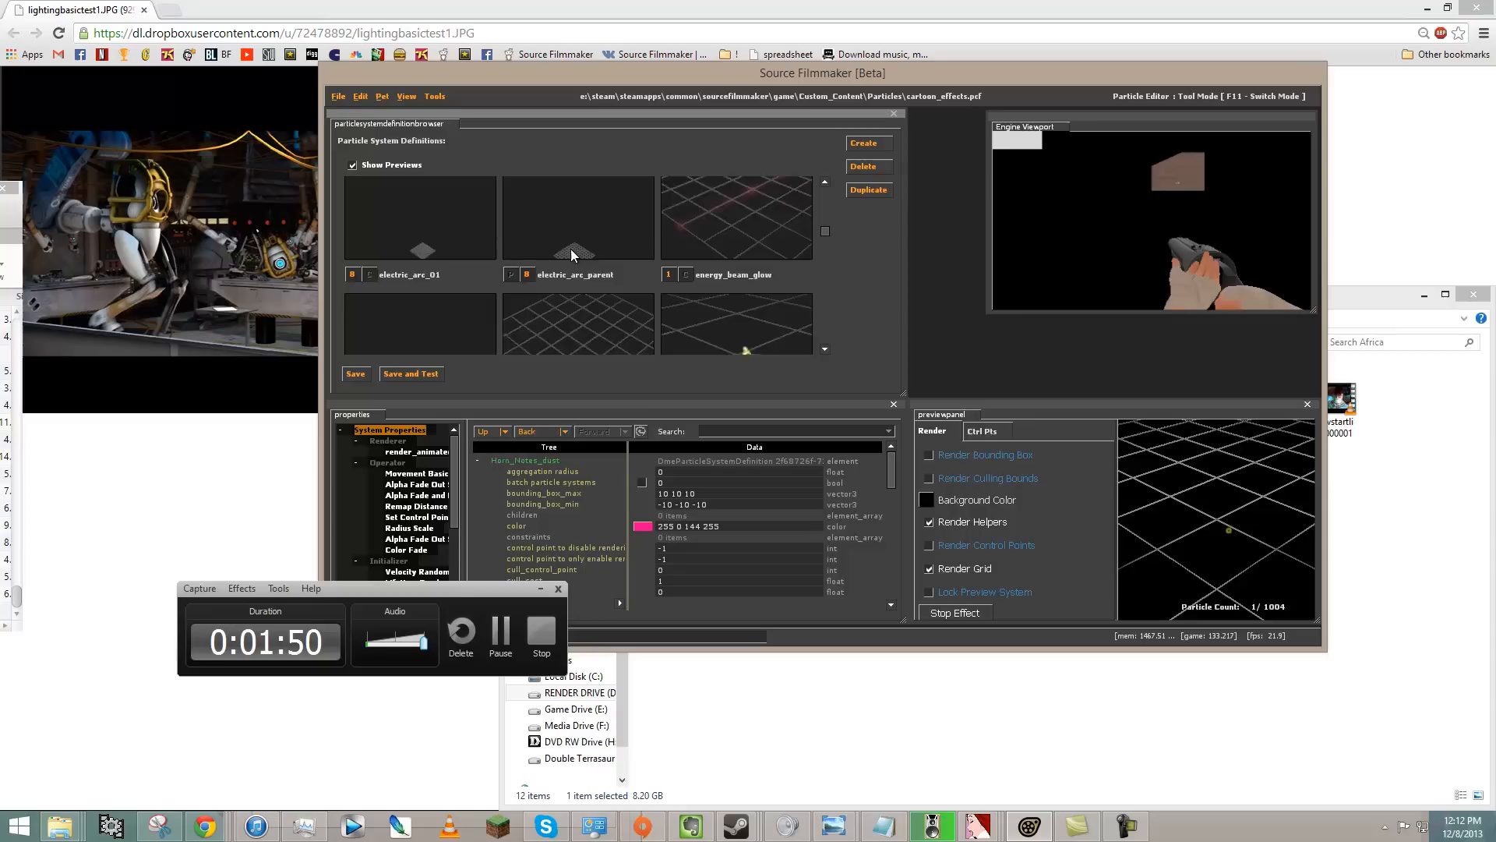
scroll(573, 254, down, 6)
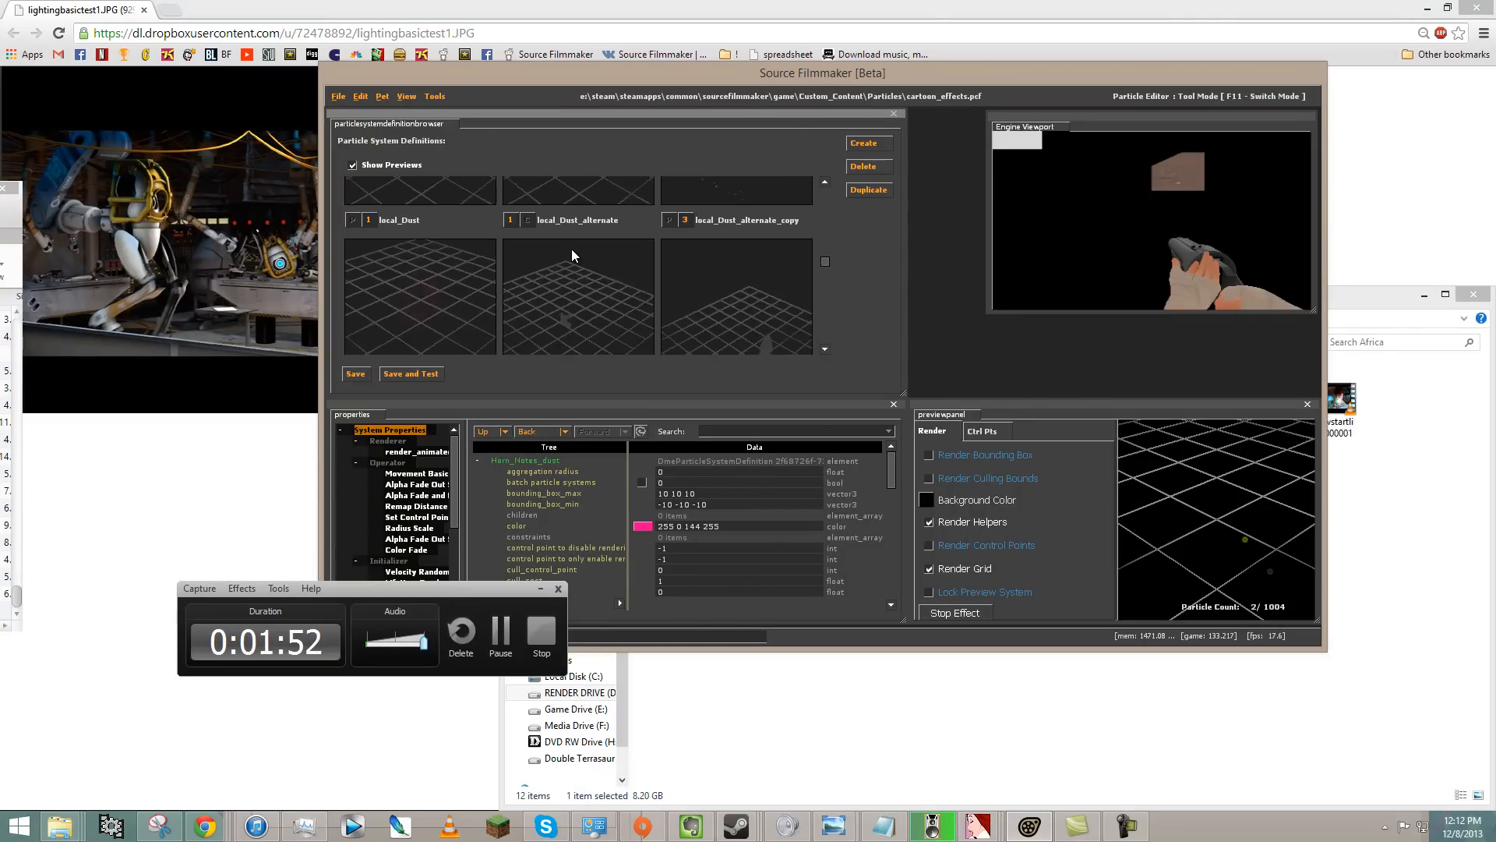
scroll(572, 254, down, 5)
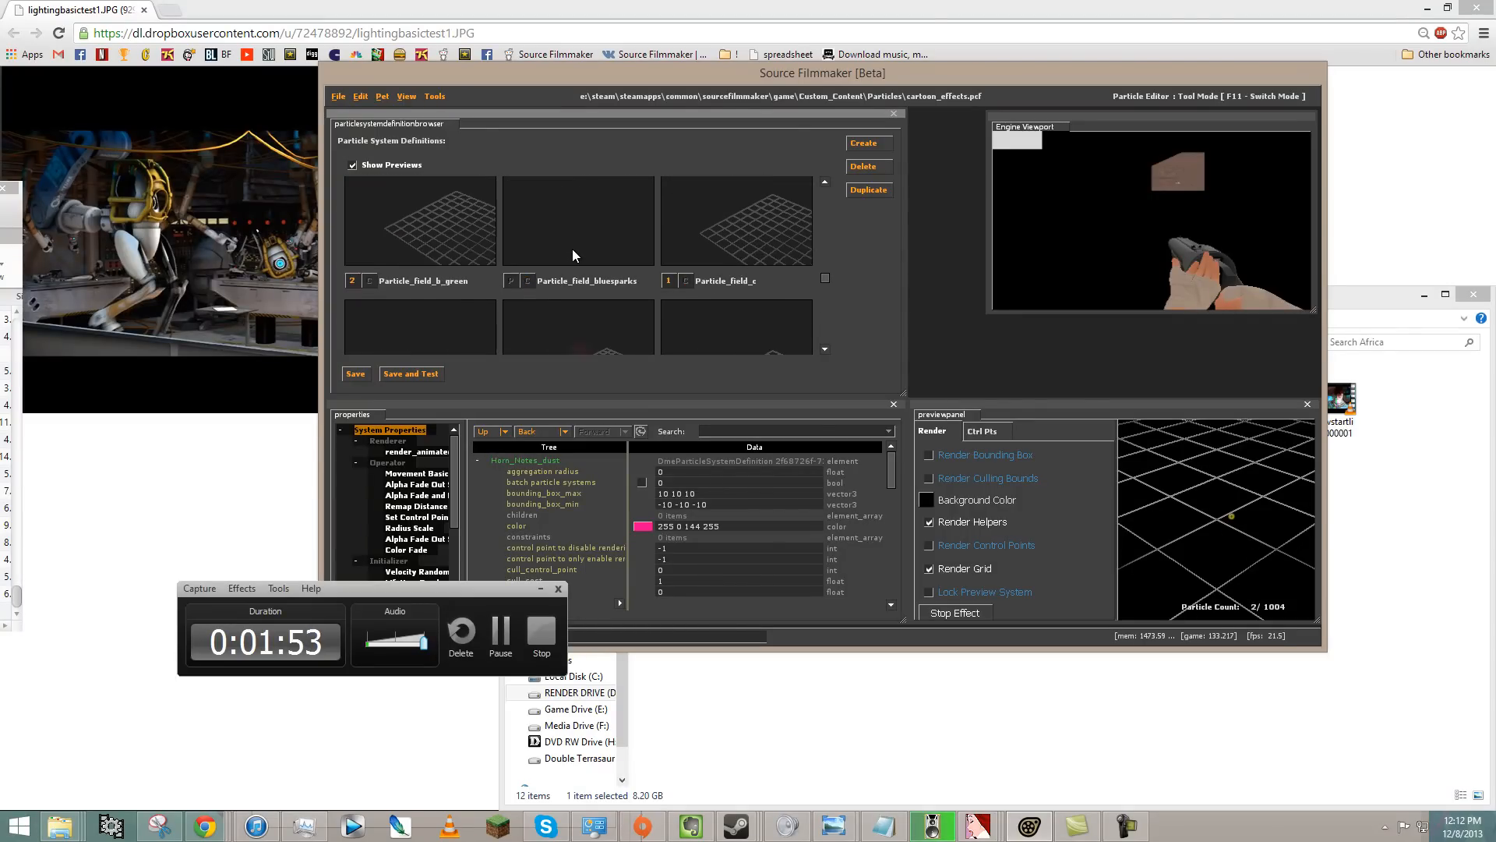
scroll(572, 250, down, 5)
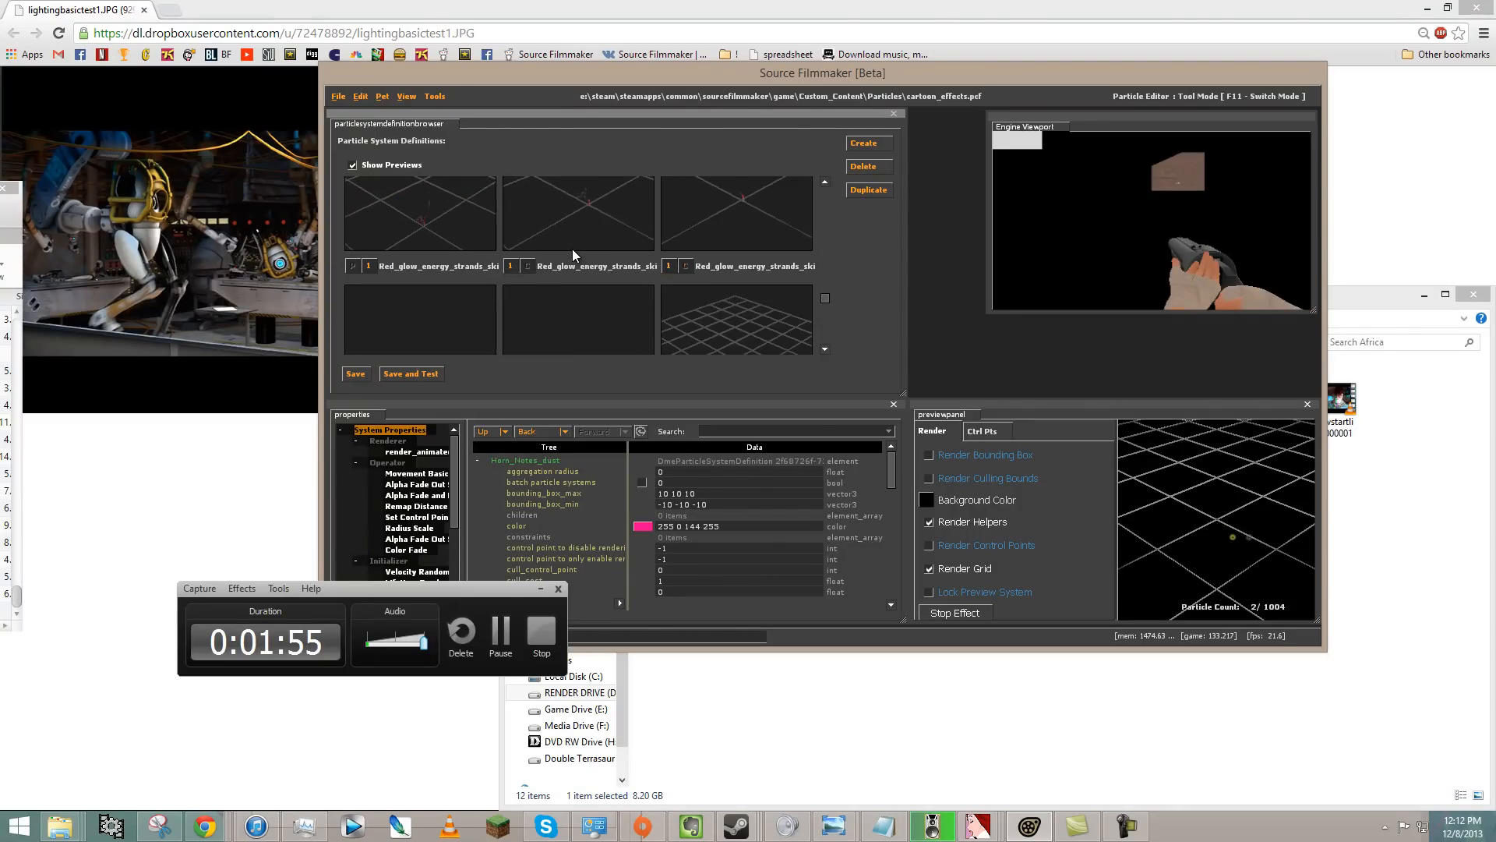
scroll(572, 249, down, 5)
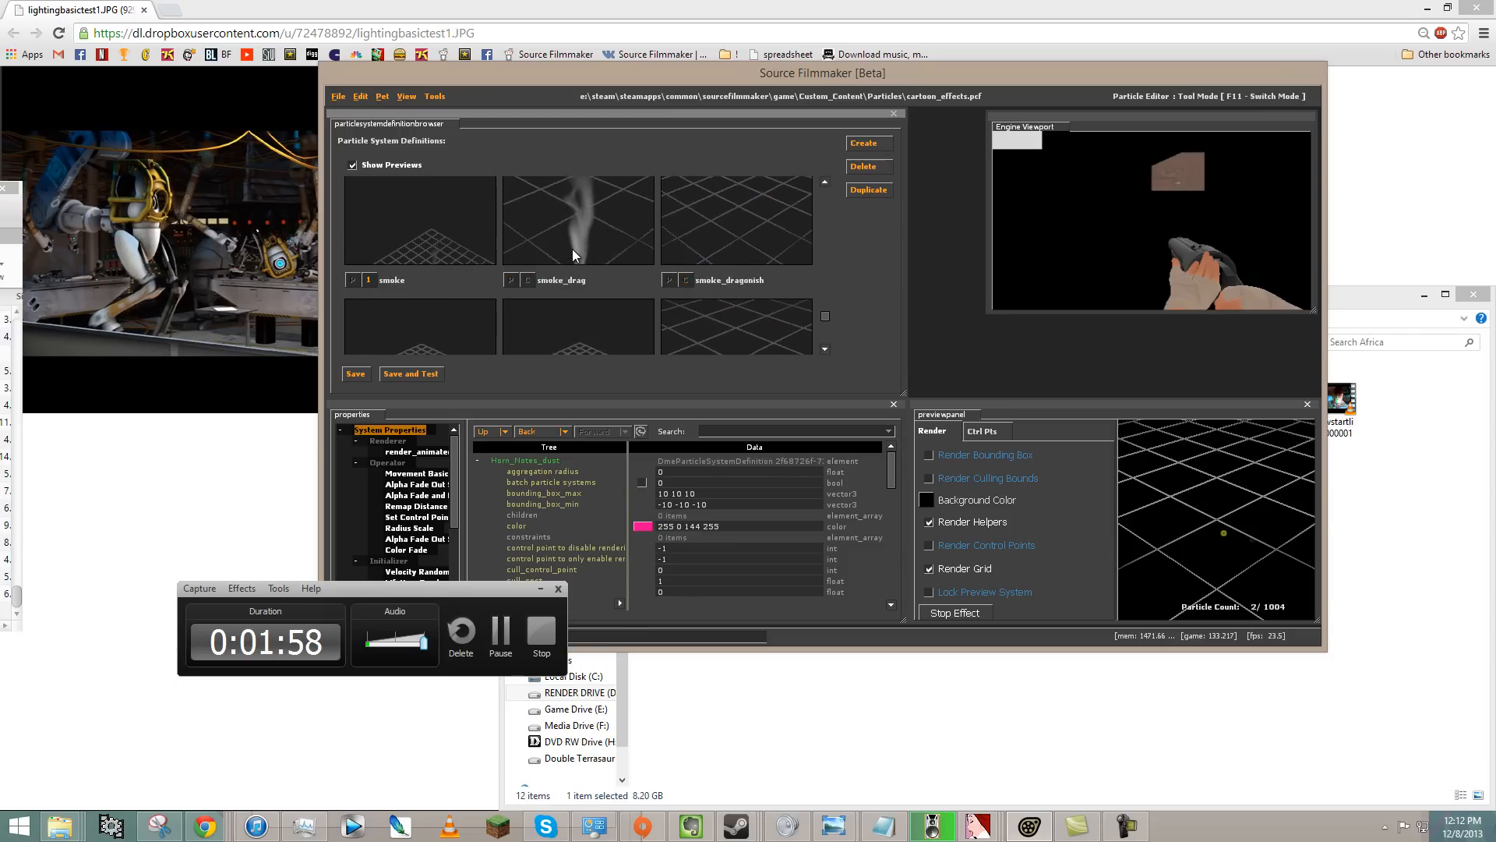
- Preview the smoke_drag particle system from a lower, closer angle and compare it with smoke_dragonish
click(572, 247)
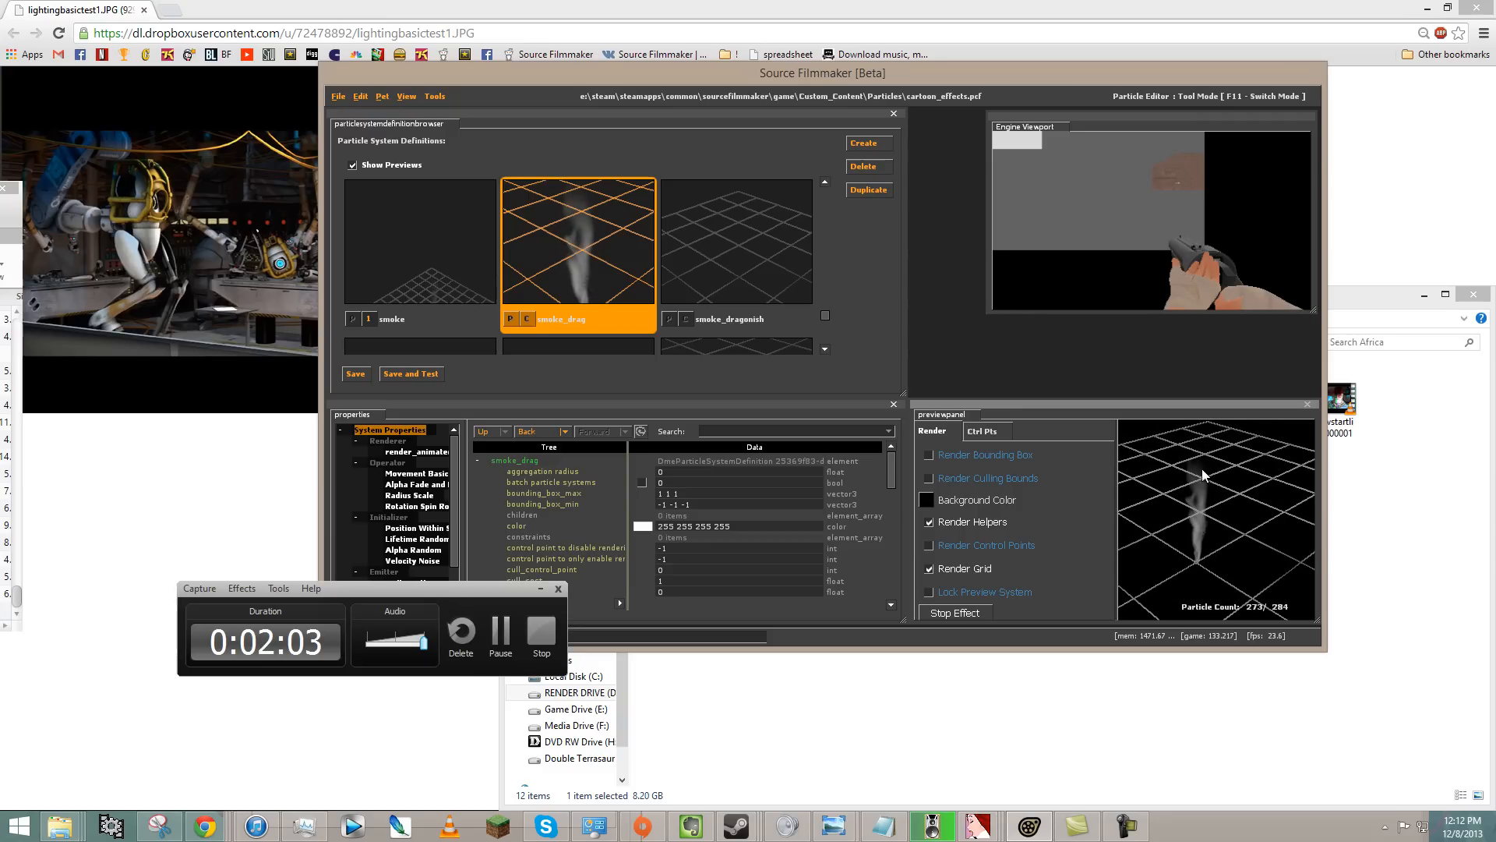
drag(1214, 496, 1127, 467)
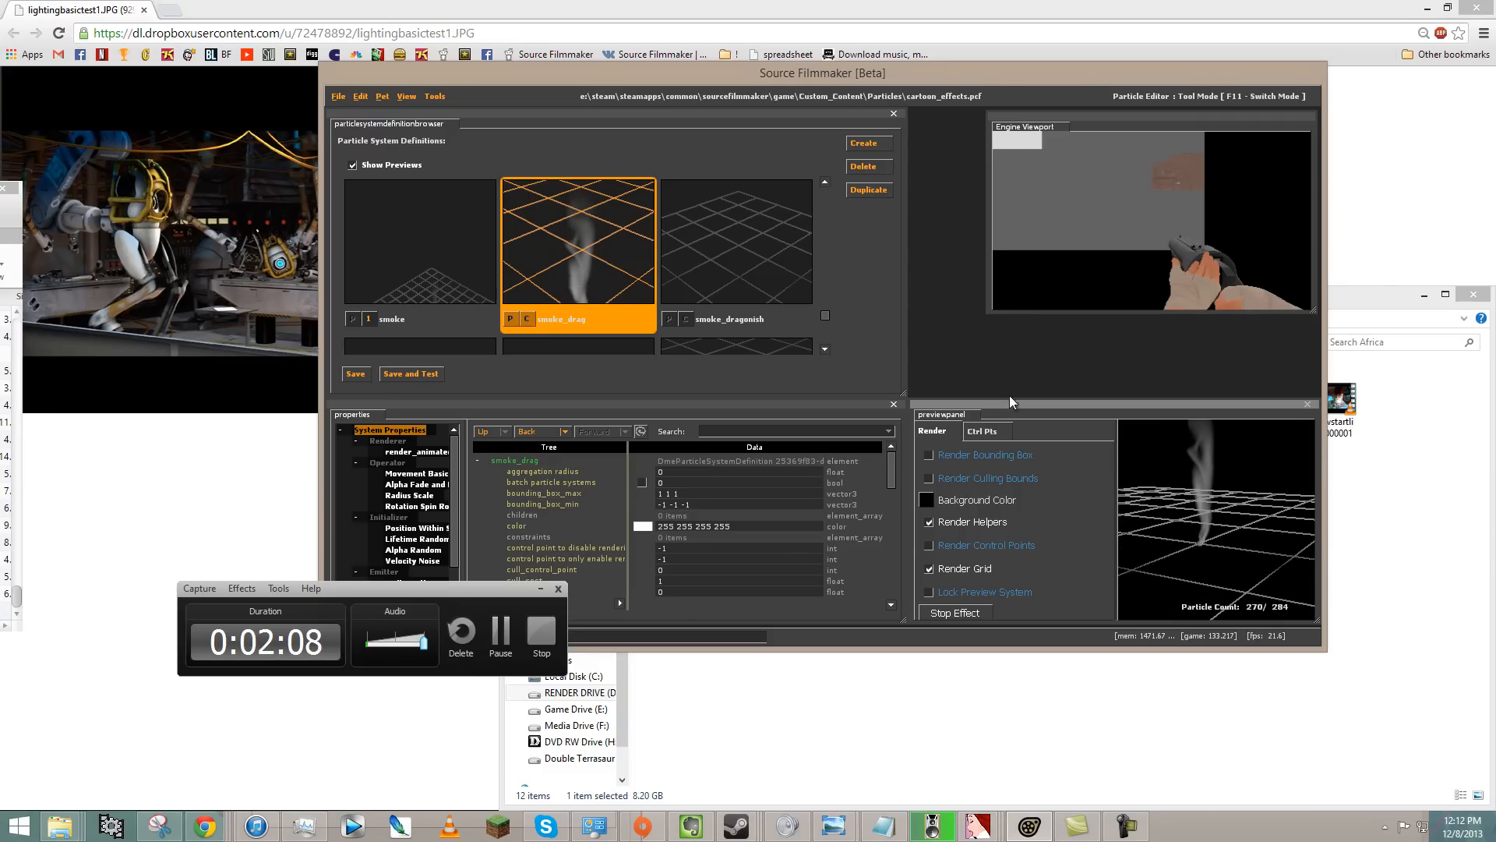
drag(1270, 523, 1218, 530)
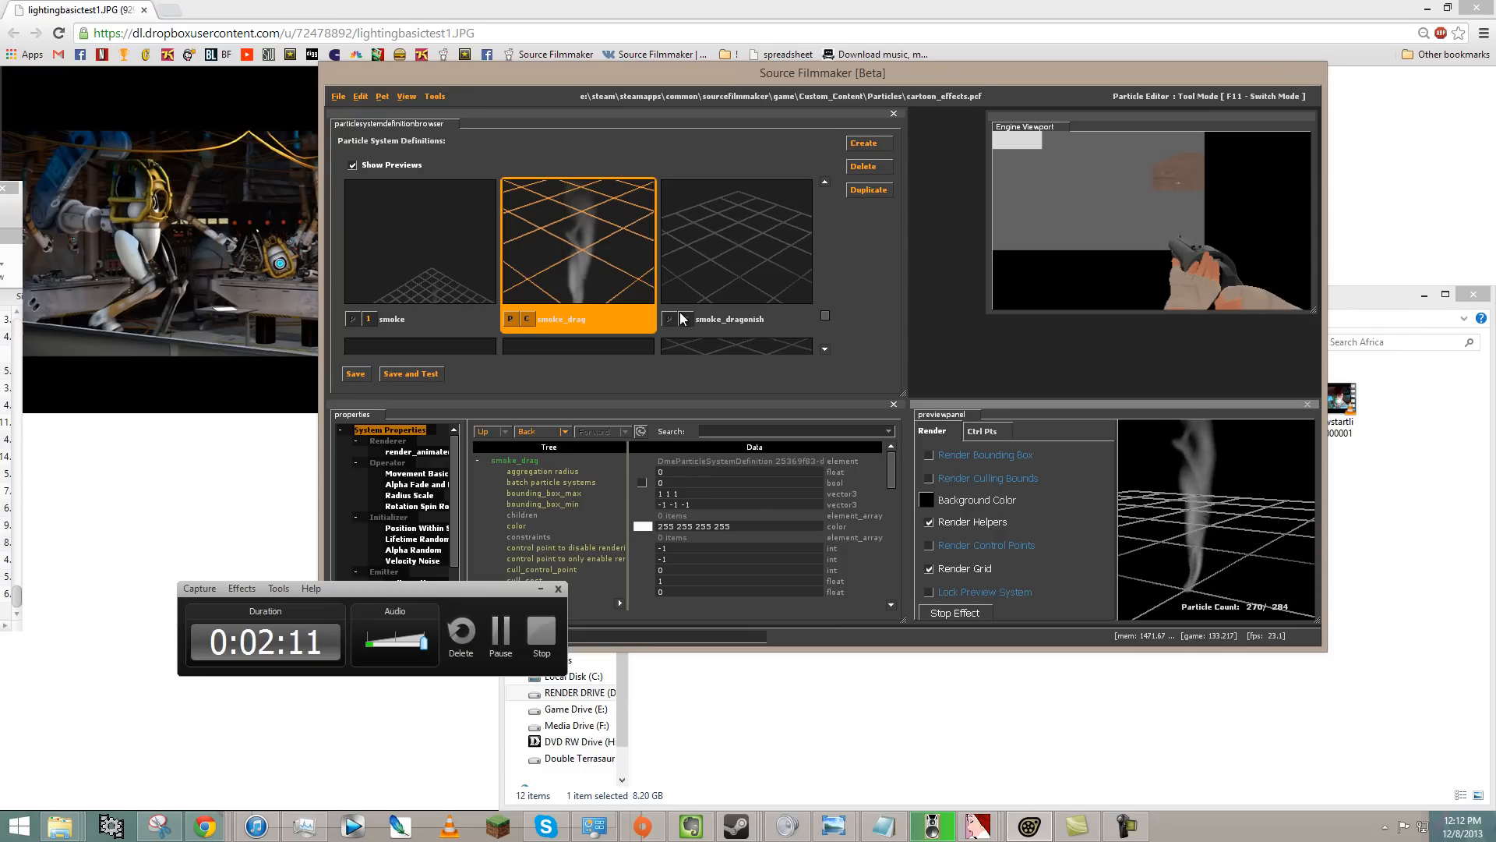
click(726, 271)
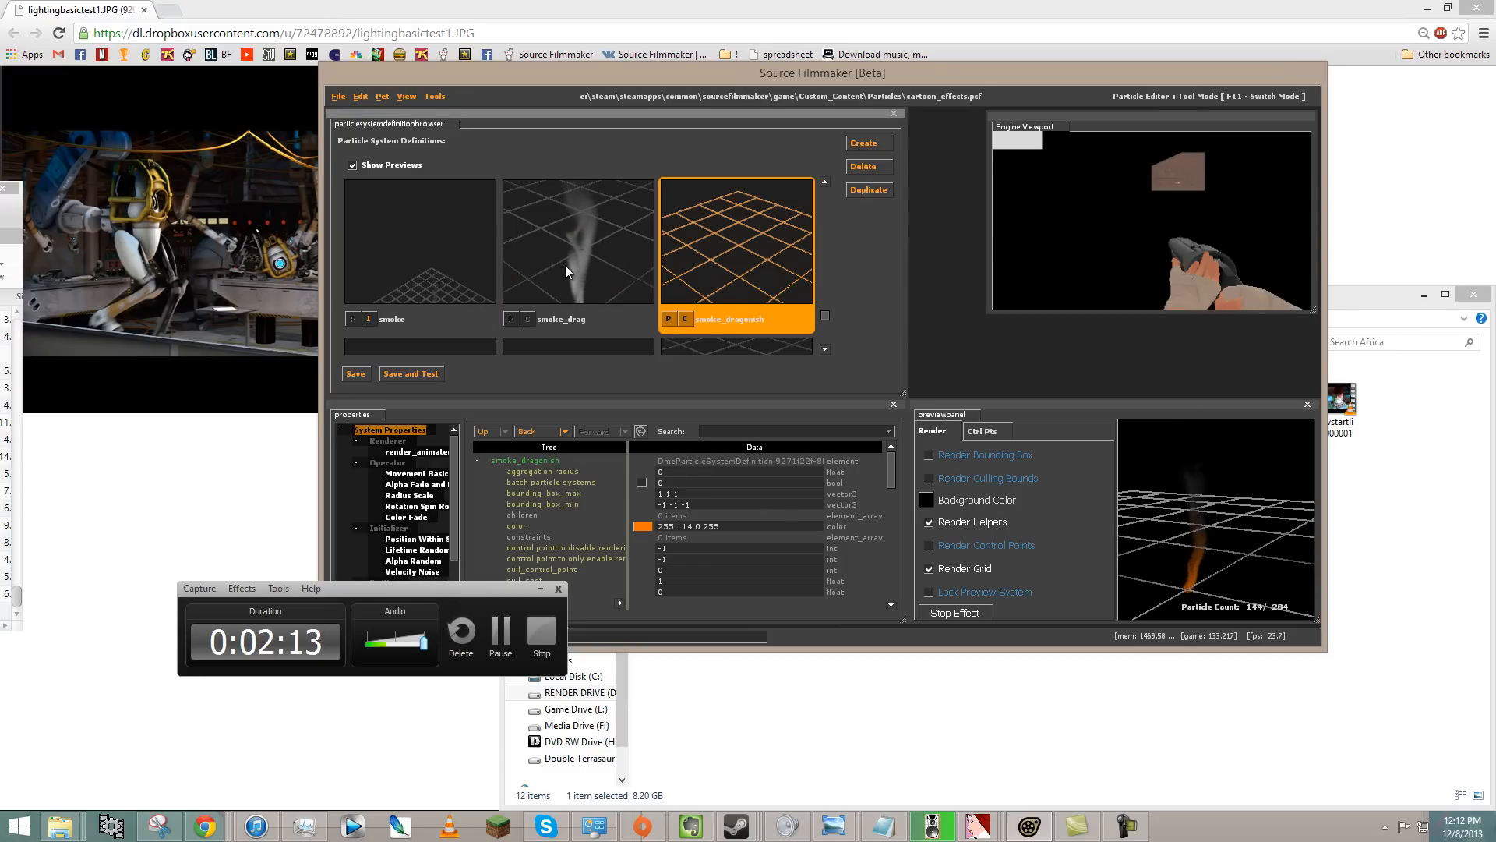
- Set the particle preview's background color to dark grey, RGB 43, 43, 43
click(926, 500)
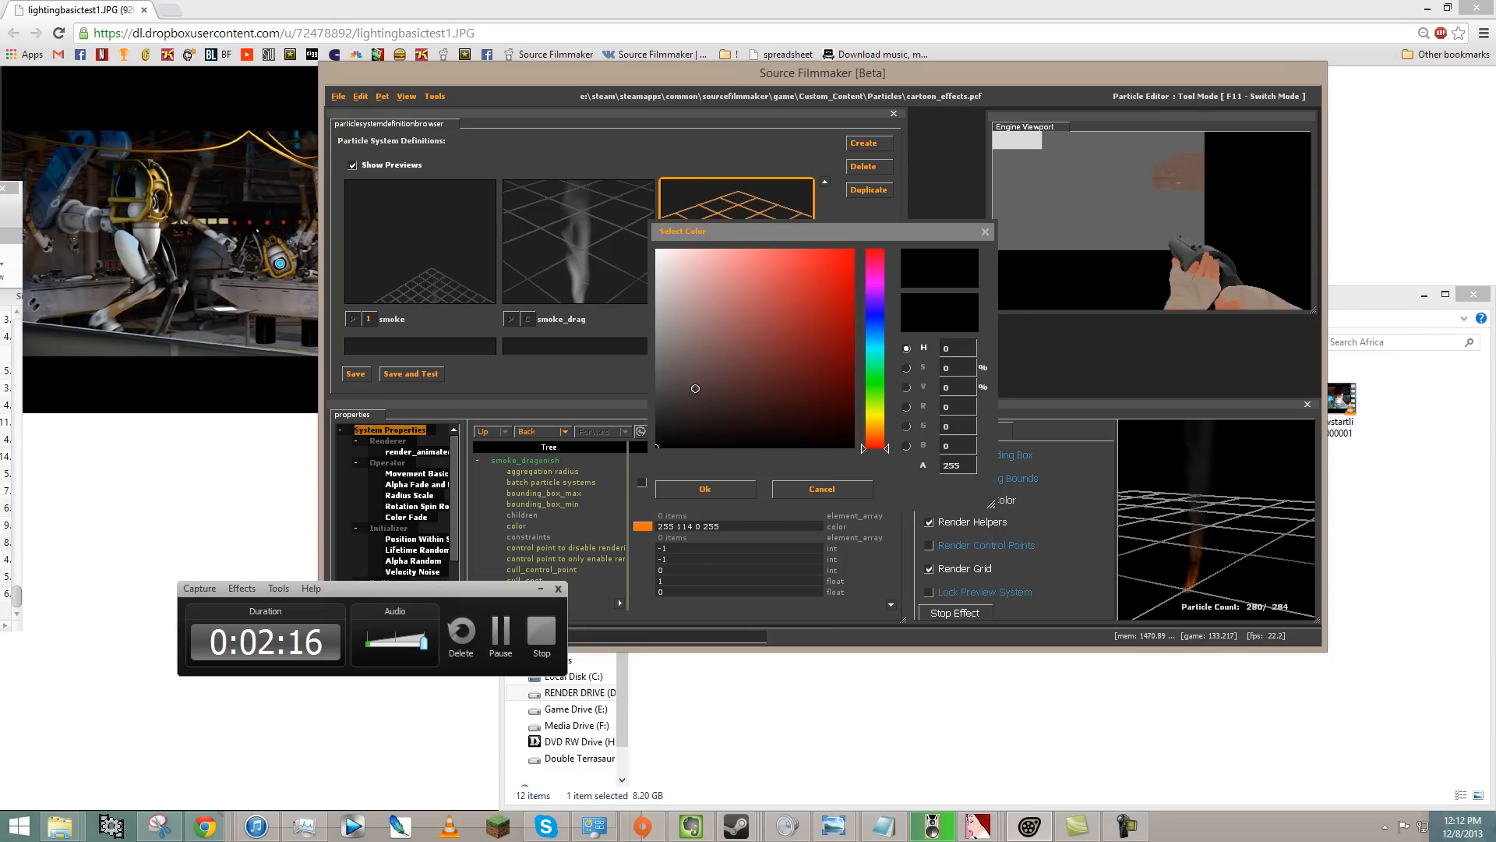
drag(628, 381, 629, 414)
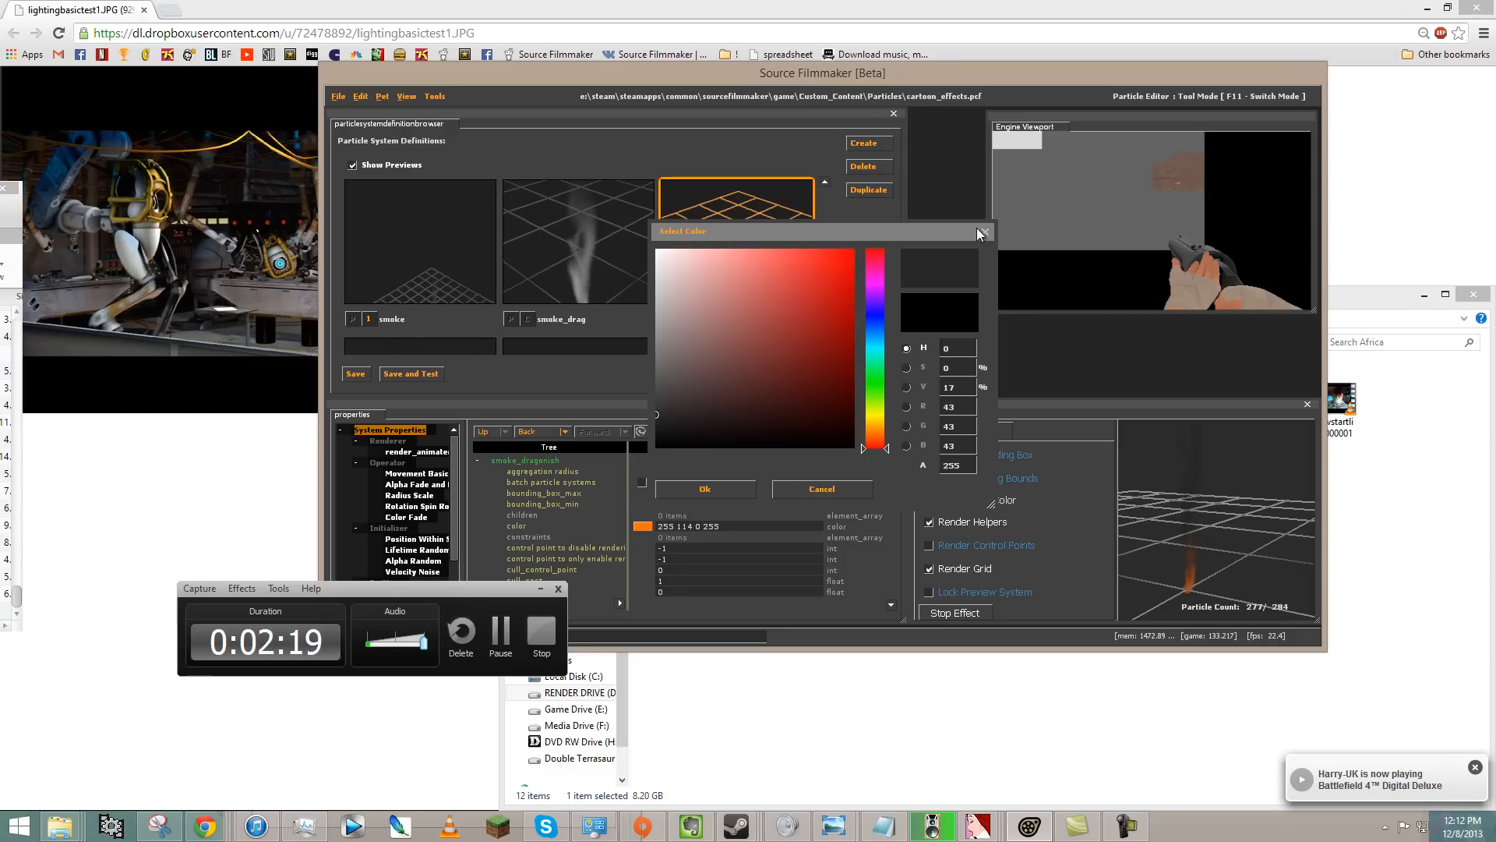
click(725, 488)
- Preview the smoke, Smoke_embers, Smoke_embers_ash, Smoke_embers_fast and Smoke_embers_swirl particle systems
click(446, 293)
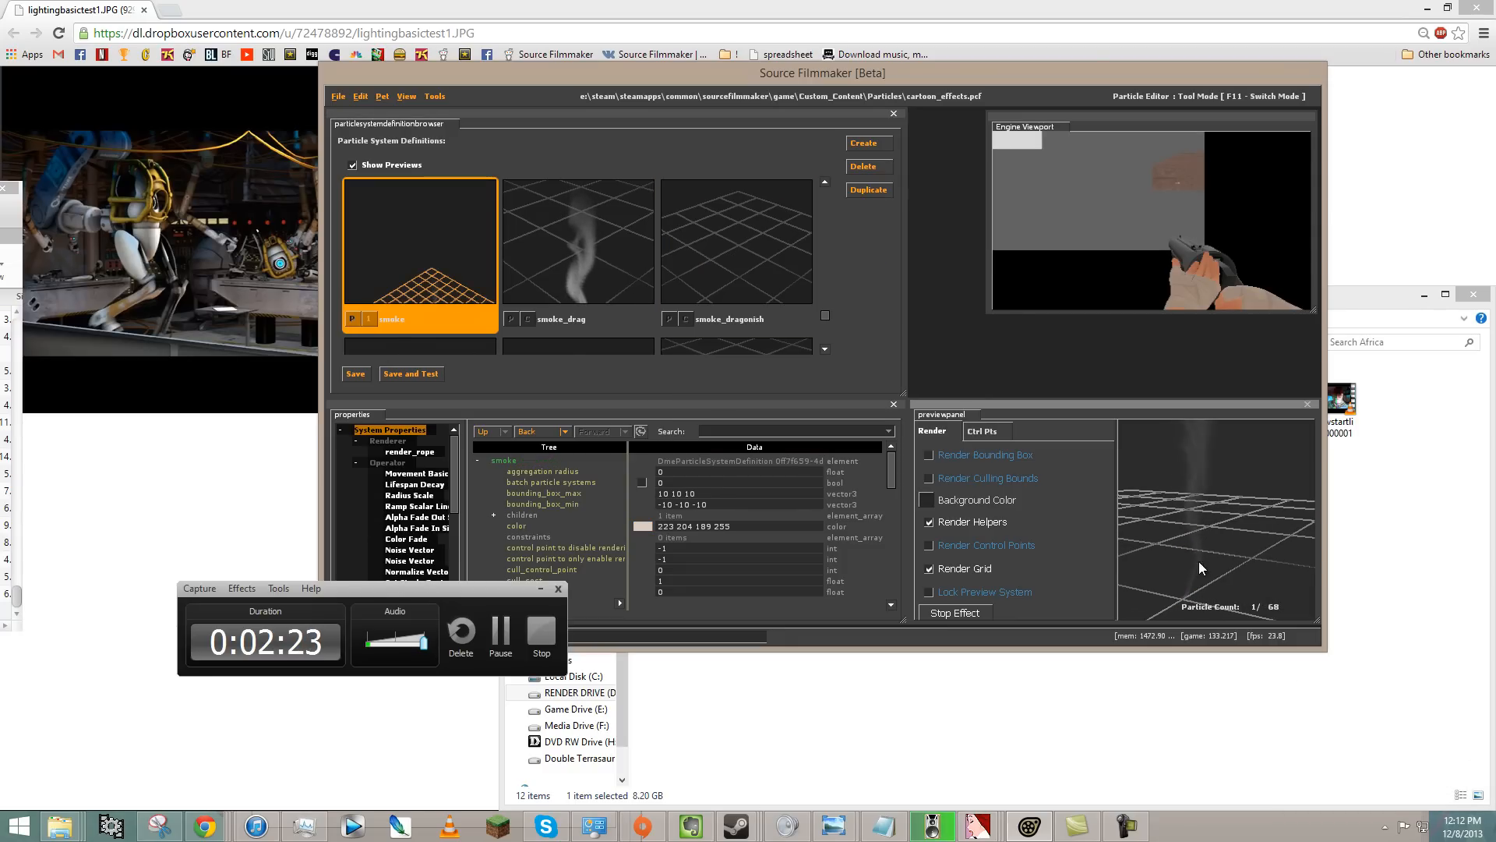
scroll(556, 320, down, 3)
click(433, 243)
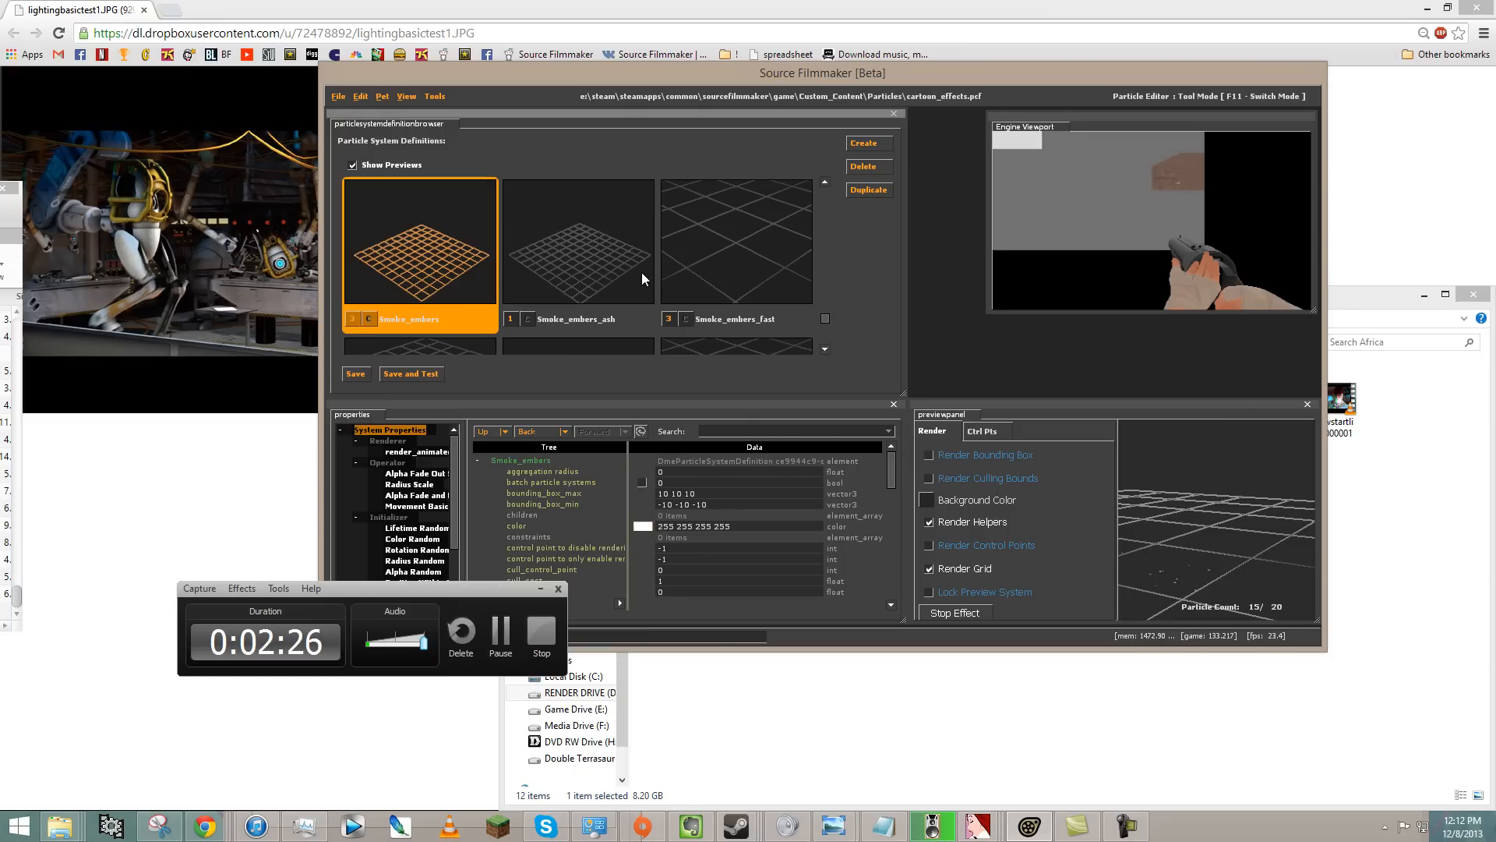
click(637, 263)
click(752, 268)
scroll(752, 268, down, 1)
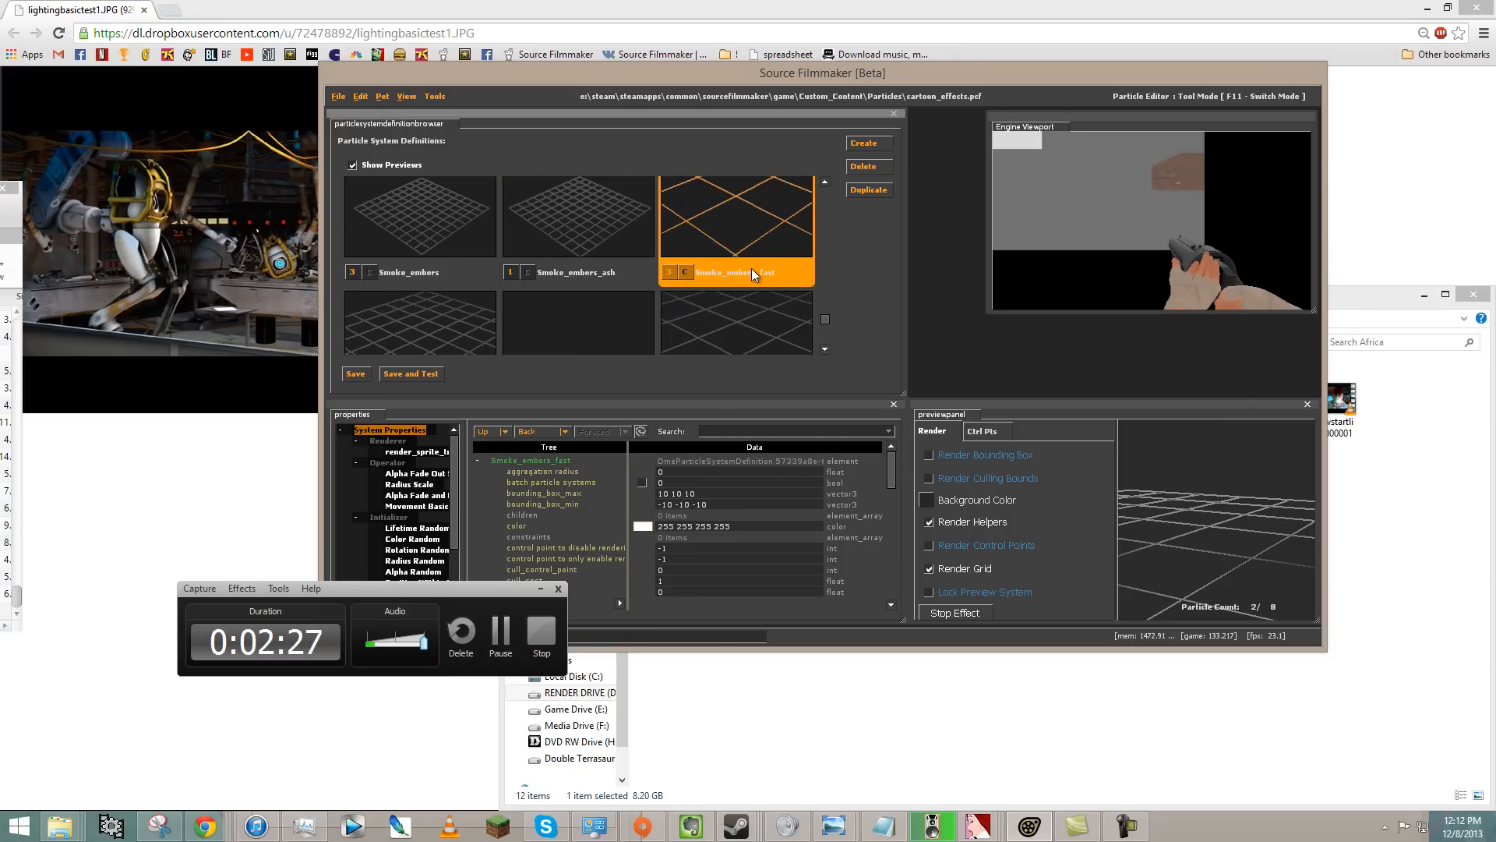
scroll(736, 265, down, 1)
click(722, 198)
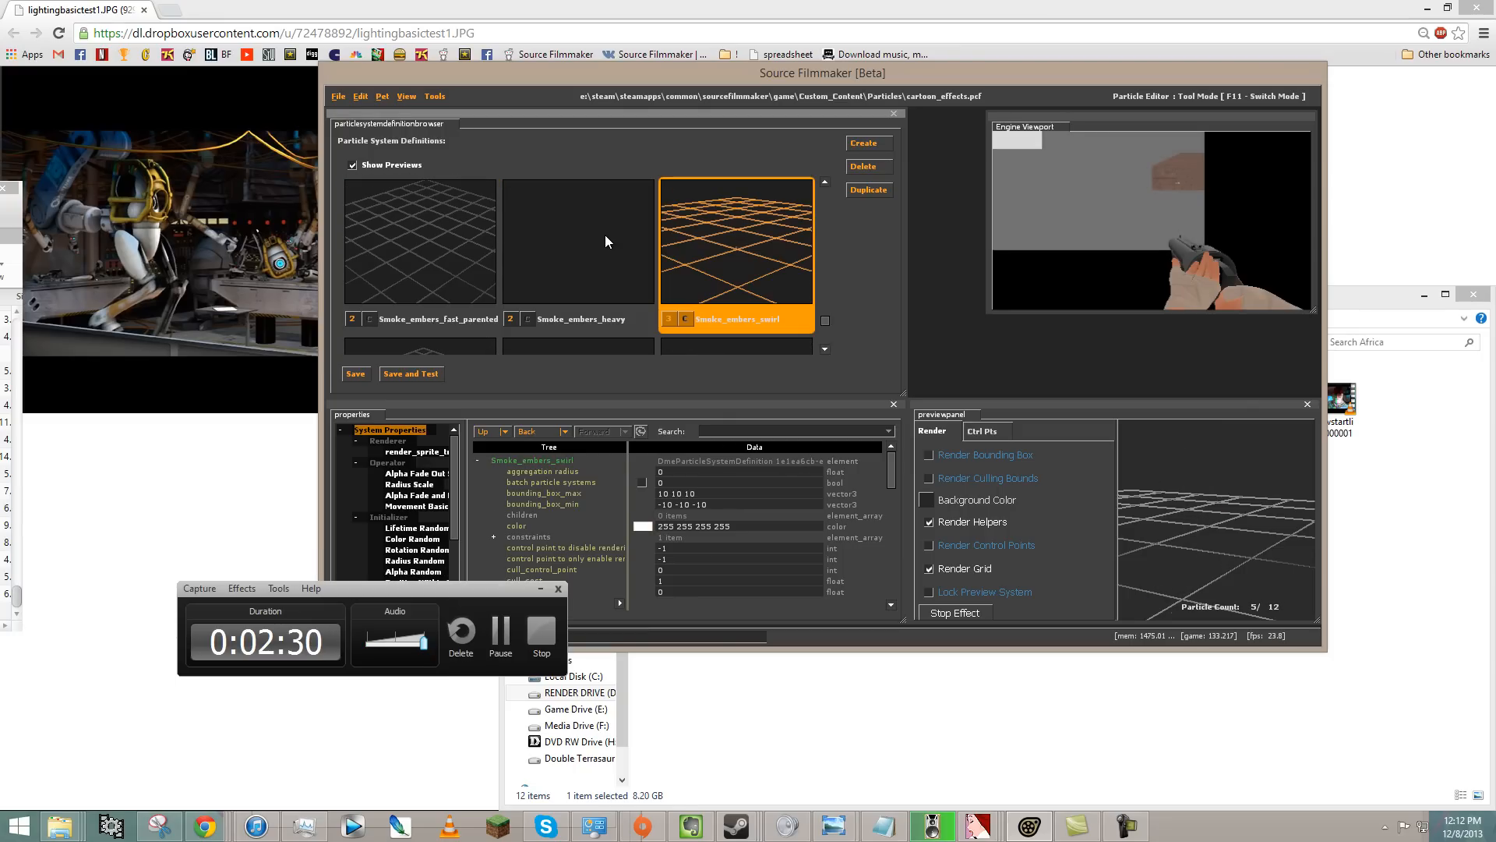
- Preview Smoke_embers_fast_parented, the Smoke_line variants including Smoke_line_Pipe, and the Smoke_rope_Vertical particle system
click(423, 252)
scroll(423, 256, down, 1)
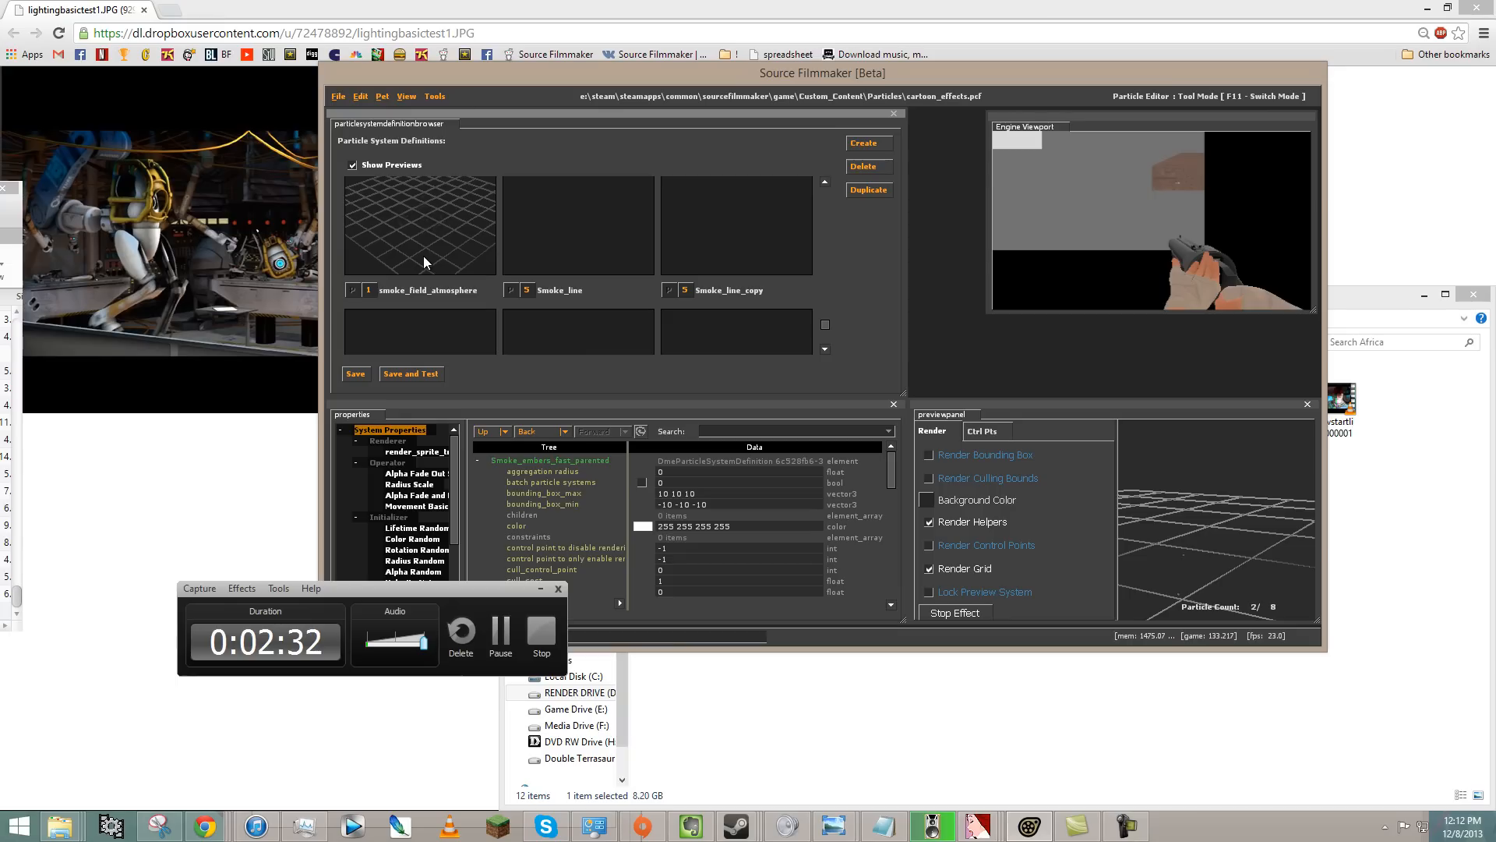
click(592, 250)
click(788, 255)
click(478, 290)
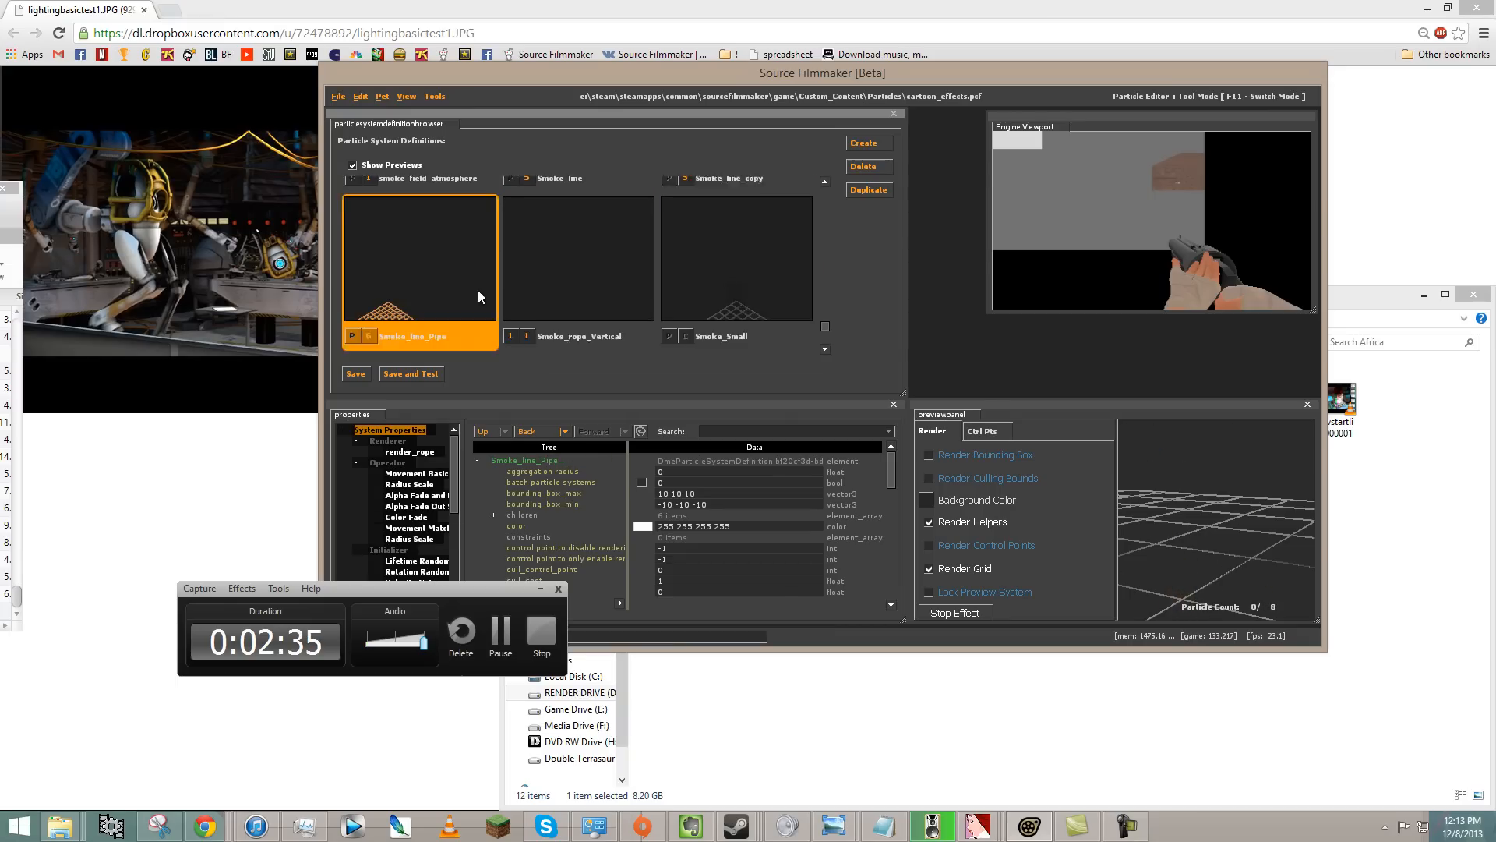
click(574, 251)
mouse_move(1175, 536)
mouse_down()
mouse_move(1210, 493)
mouse_move(1181, 549)
mouse_move(1218, 520)
mouse_move(1186, 548)
mouse_up()
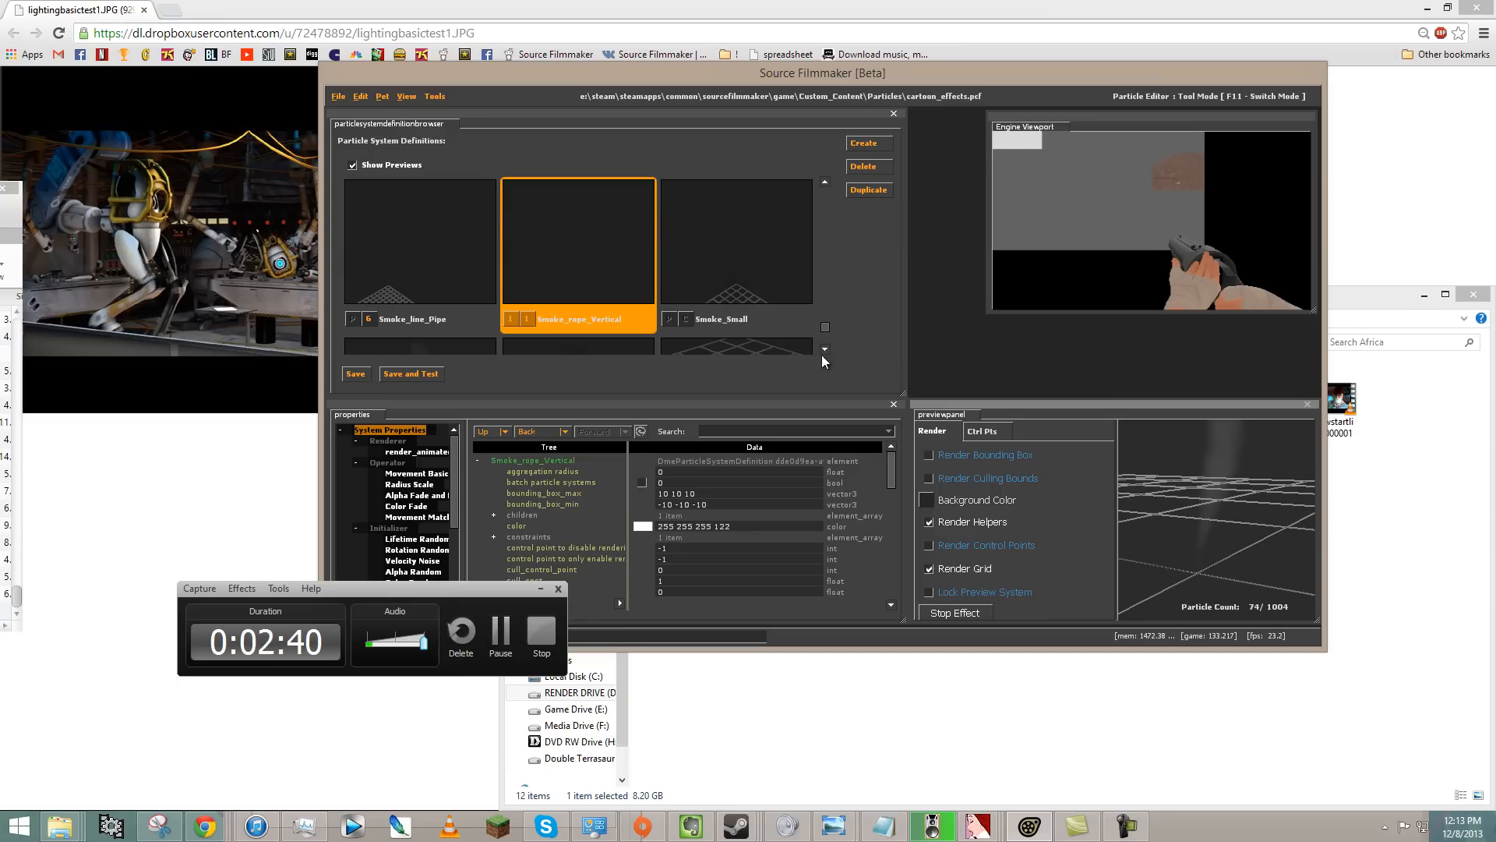
- Preview the Smoke_line_copy particle system from a closer angle and widen the 3D preview viewport
scroll(785, 298, down, 3)
scroll(781, 296, down, 4)
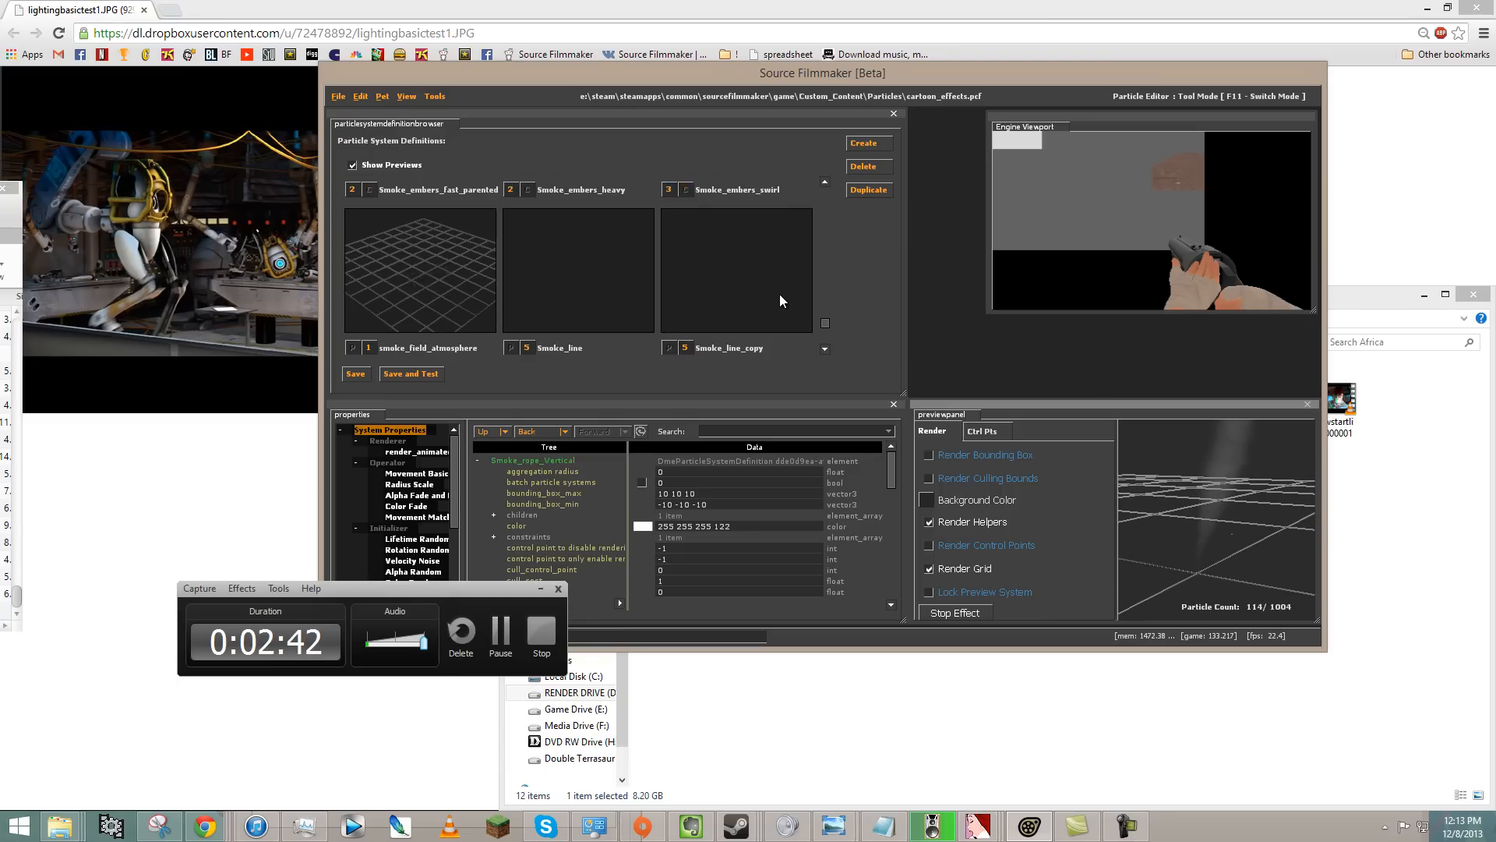
click(716, 297)
drag(1217, 518, 1220, 526)
middle_drag(1217, 521, 1216, 524)
mouse_move(1216, 523)
mouse_down()
mouse_move(1218, 536)
mouse_move(1218, 520)
mouse_up()
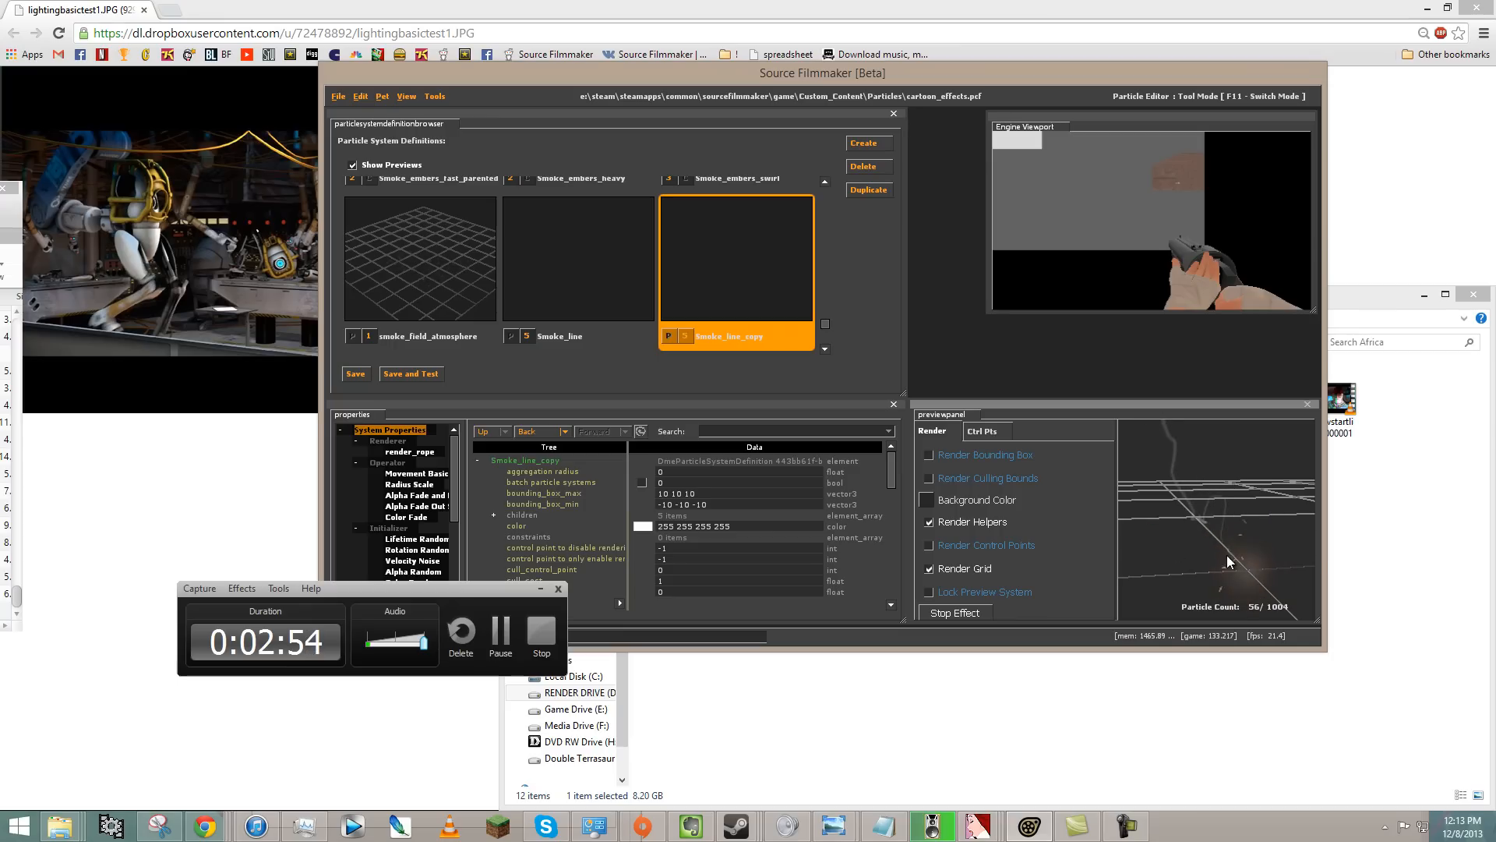
drag(1116, 528, 1033, 530)
mouse_move(1176, 532)
mouse_down()
mouse_move(1137, 514)
mouse_move(1174, 519)
mouse_move(1160, 529)
mouse_up()
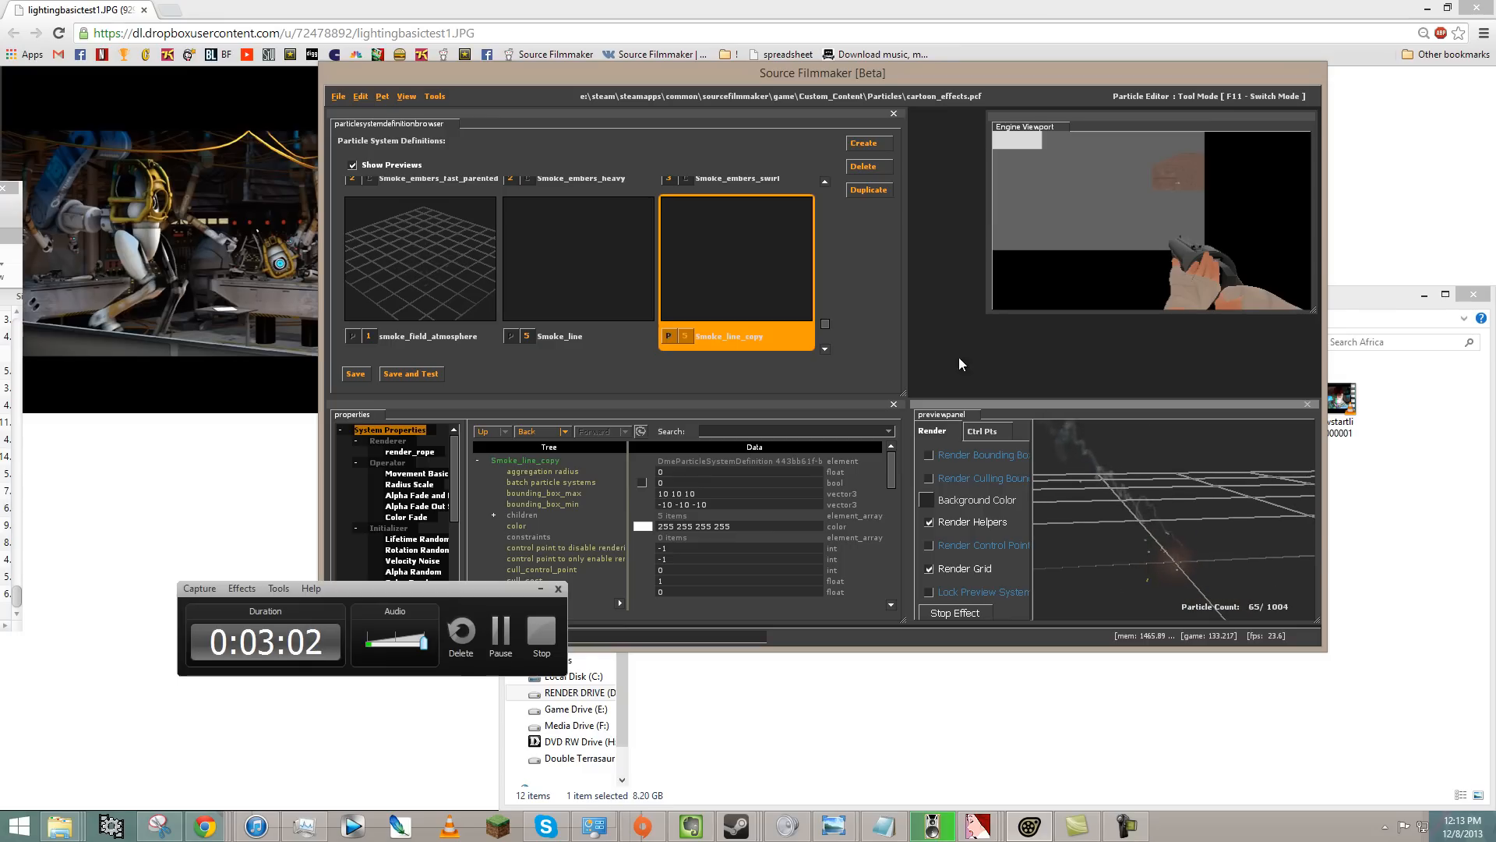
- Create a new particle system named EXAMPLE_SMOKE_PARENT
click(860, 145)
text(EXAMPLE_SMOKE_PARENT)
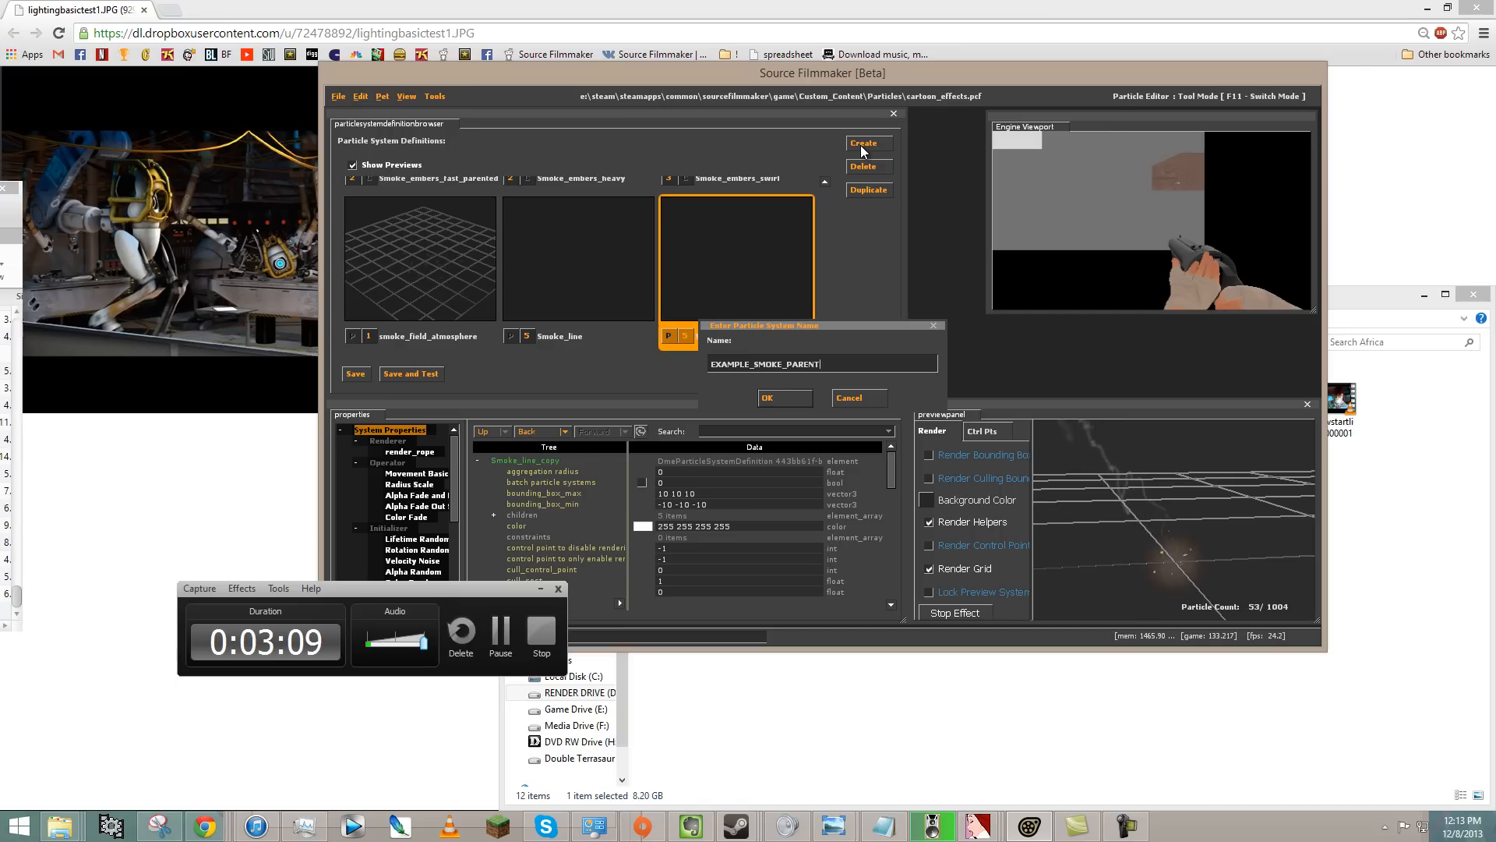
key(Return)
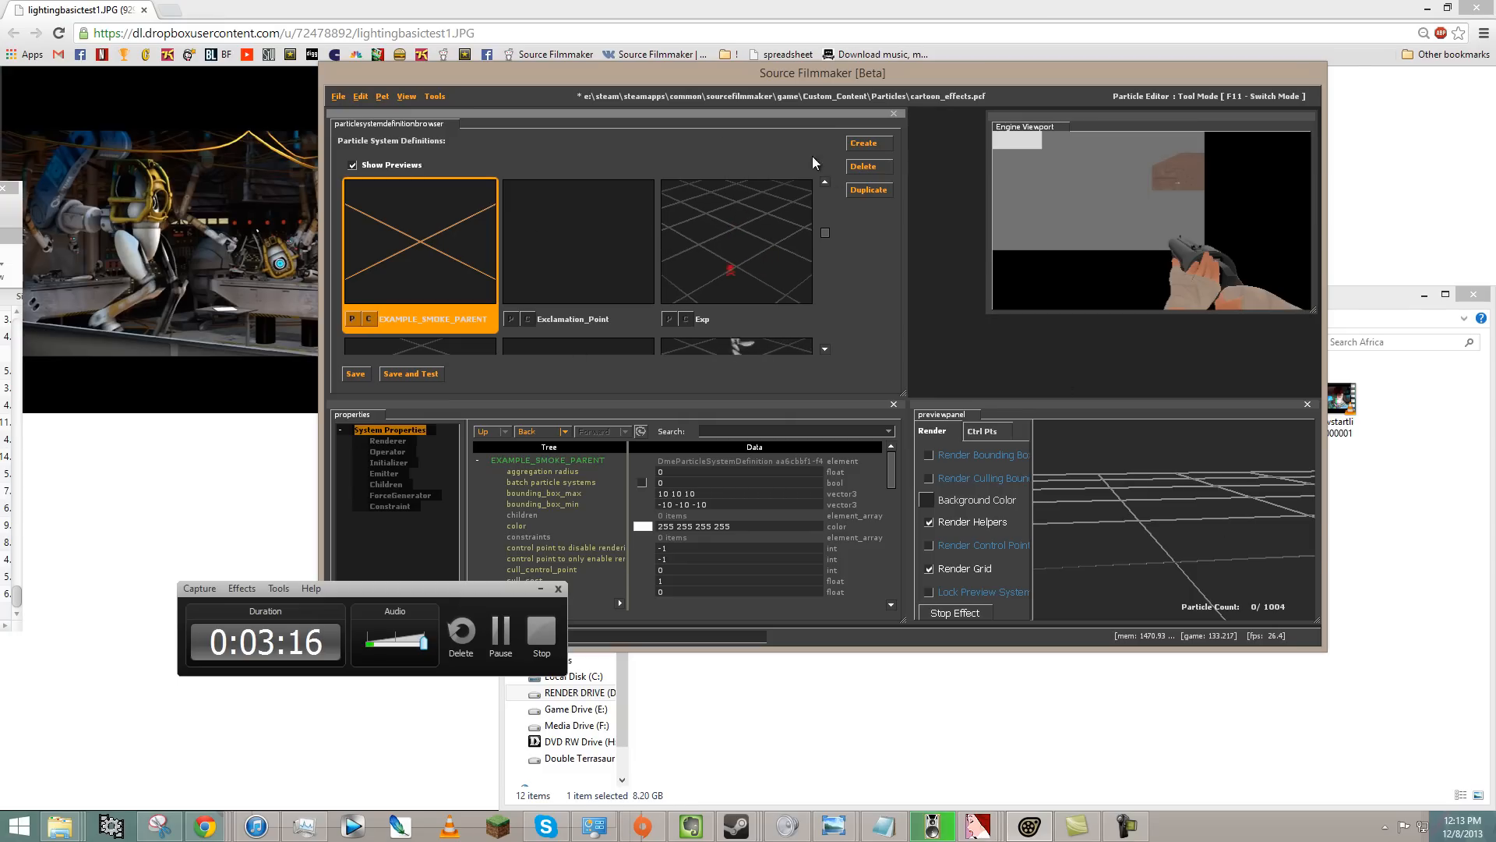
- Create a new particle system named EXAMPLE_SMOKE_LINE
drag(483, 90, 523, 129)
drag(428, 589, 308, 695)
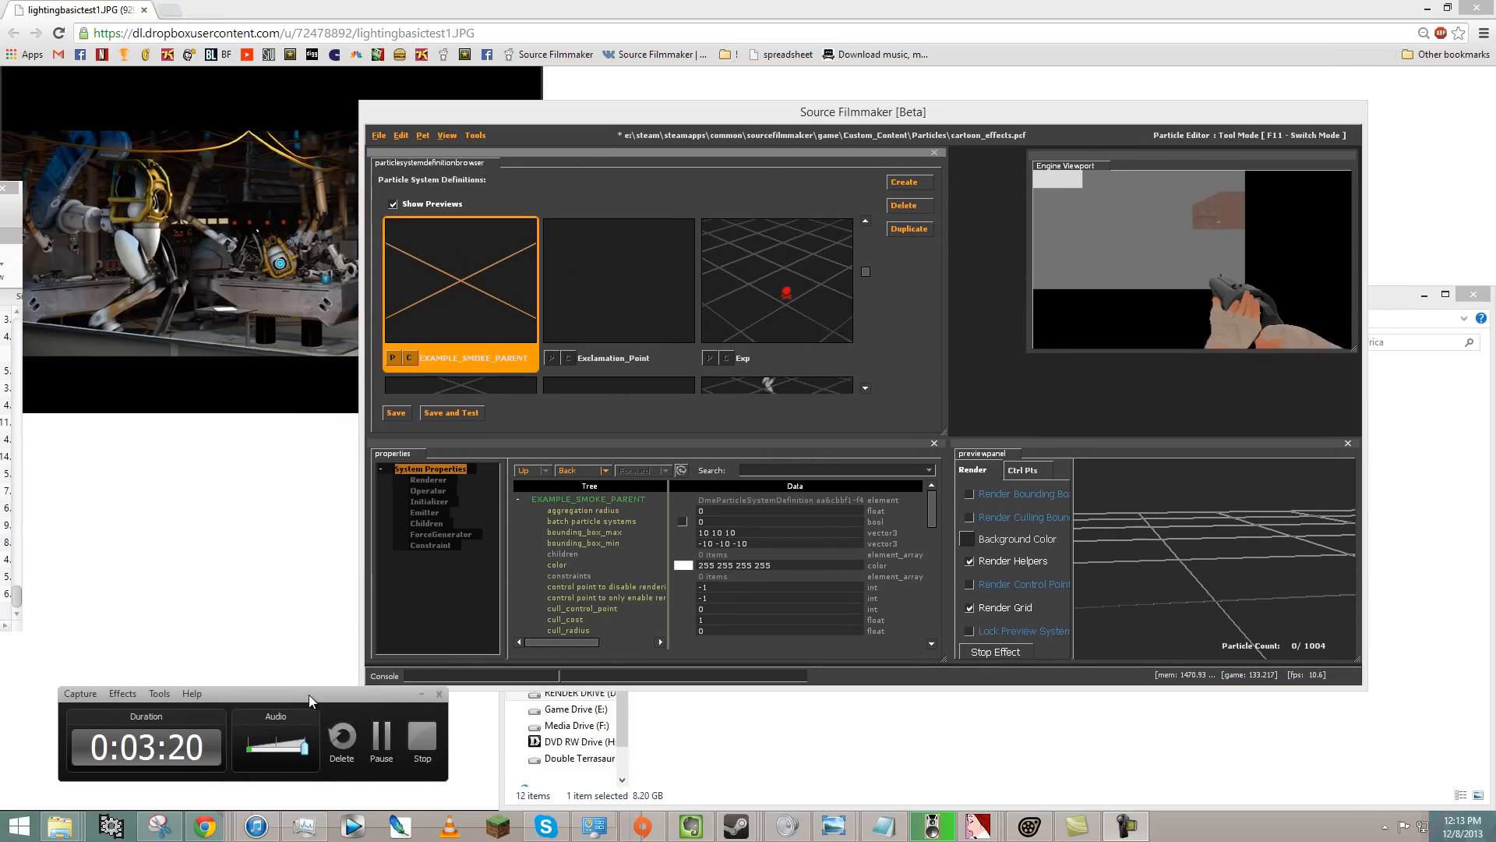
click(904, 182)
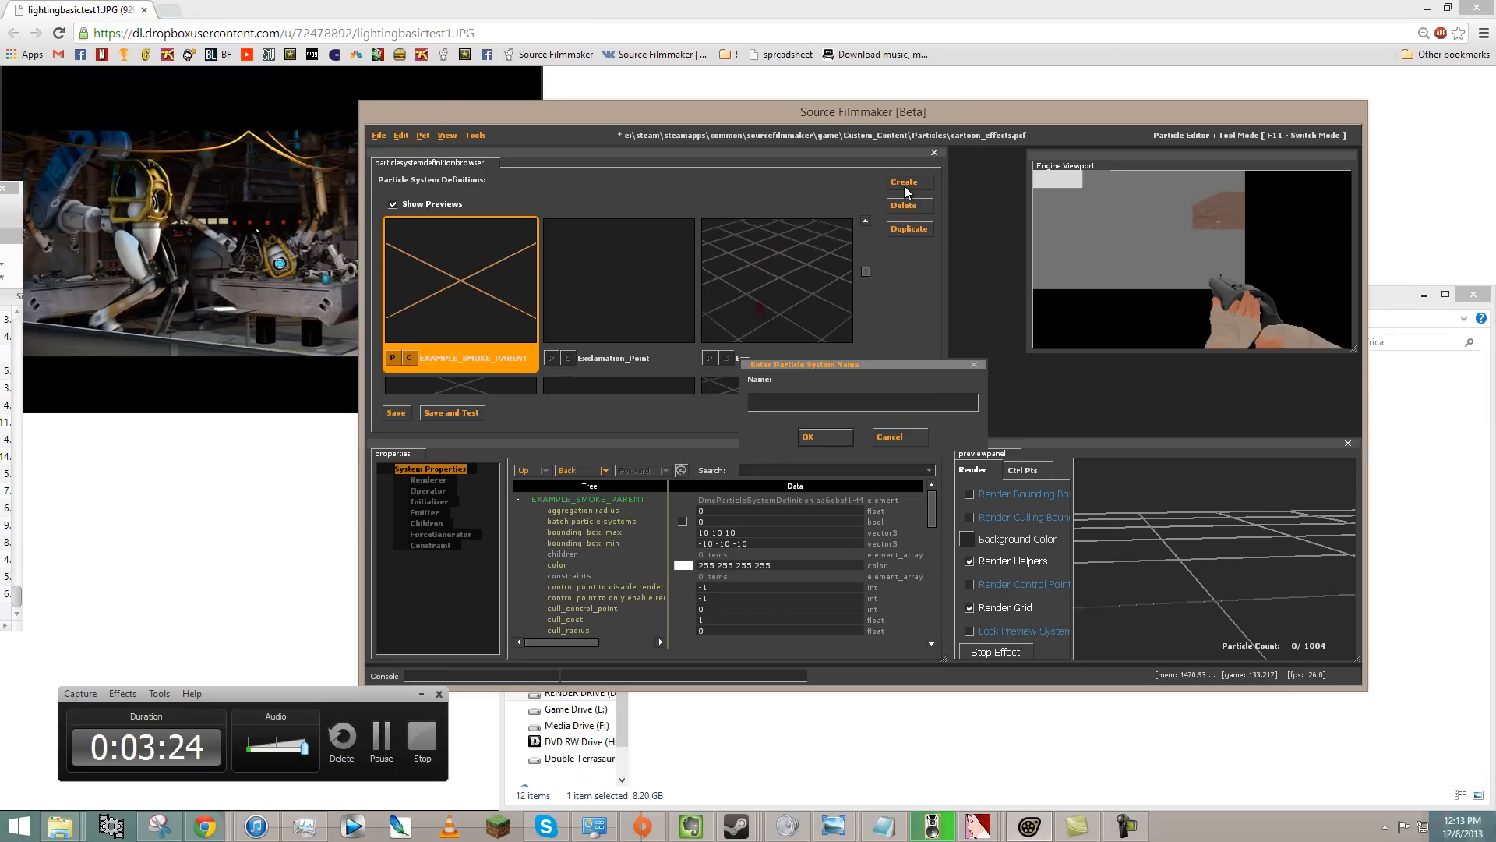
text(EXAMPLE_SMOKE_LINE)
key(Return)
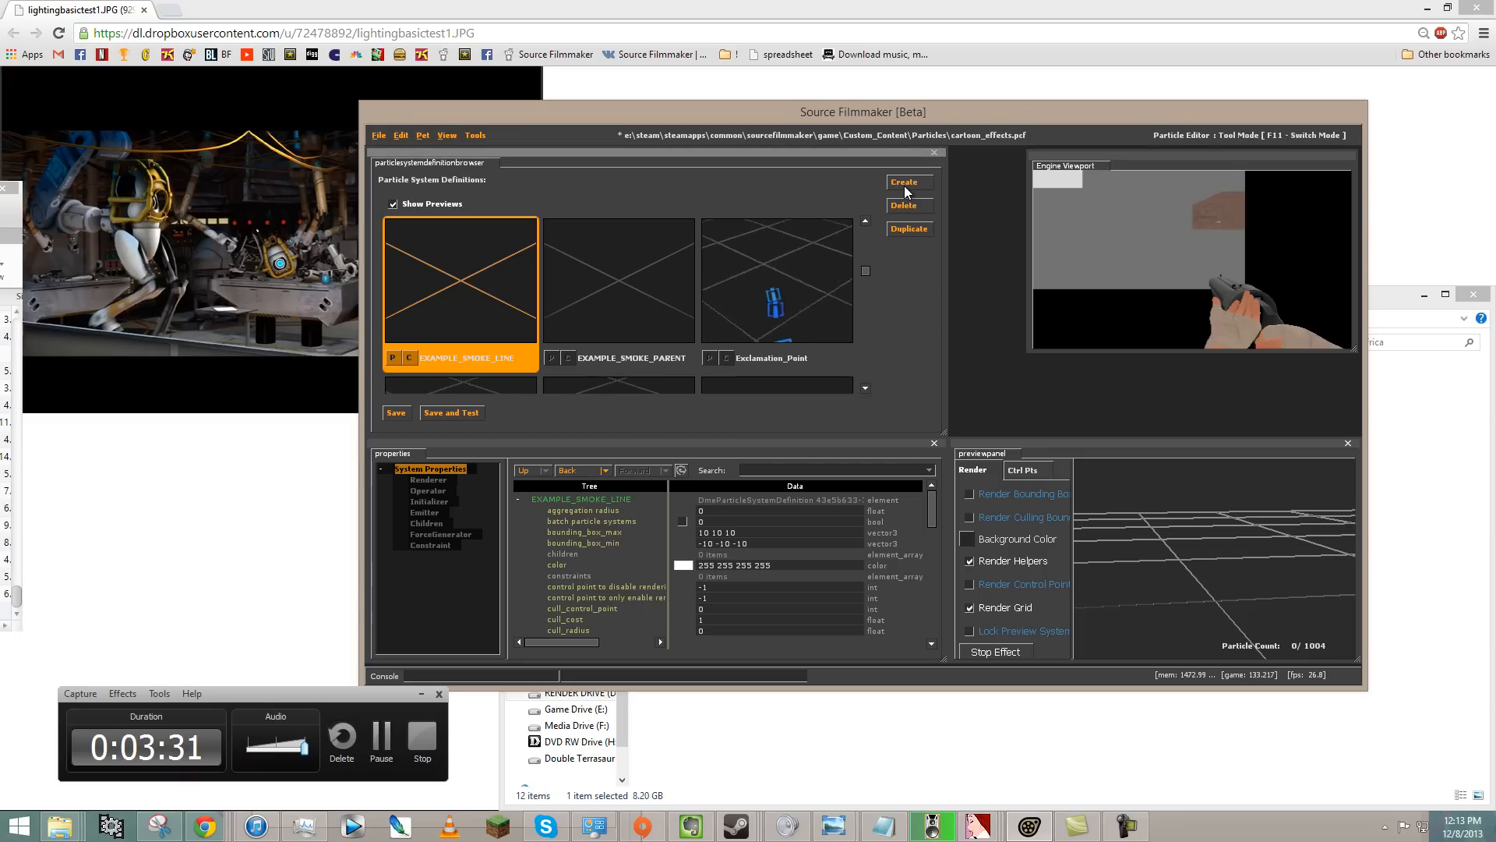
- Add a render_rope renderer to the EXAMPLE_SMOKE_LINE particle system
drag(1177, 584, 1214, 558)
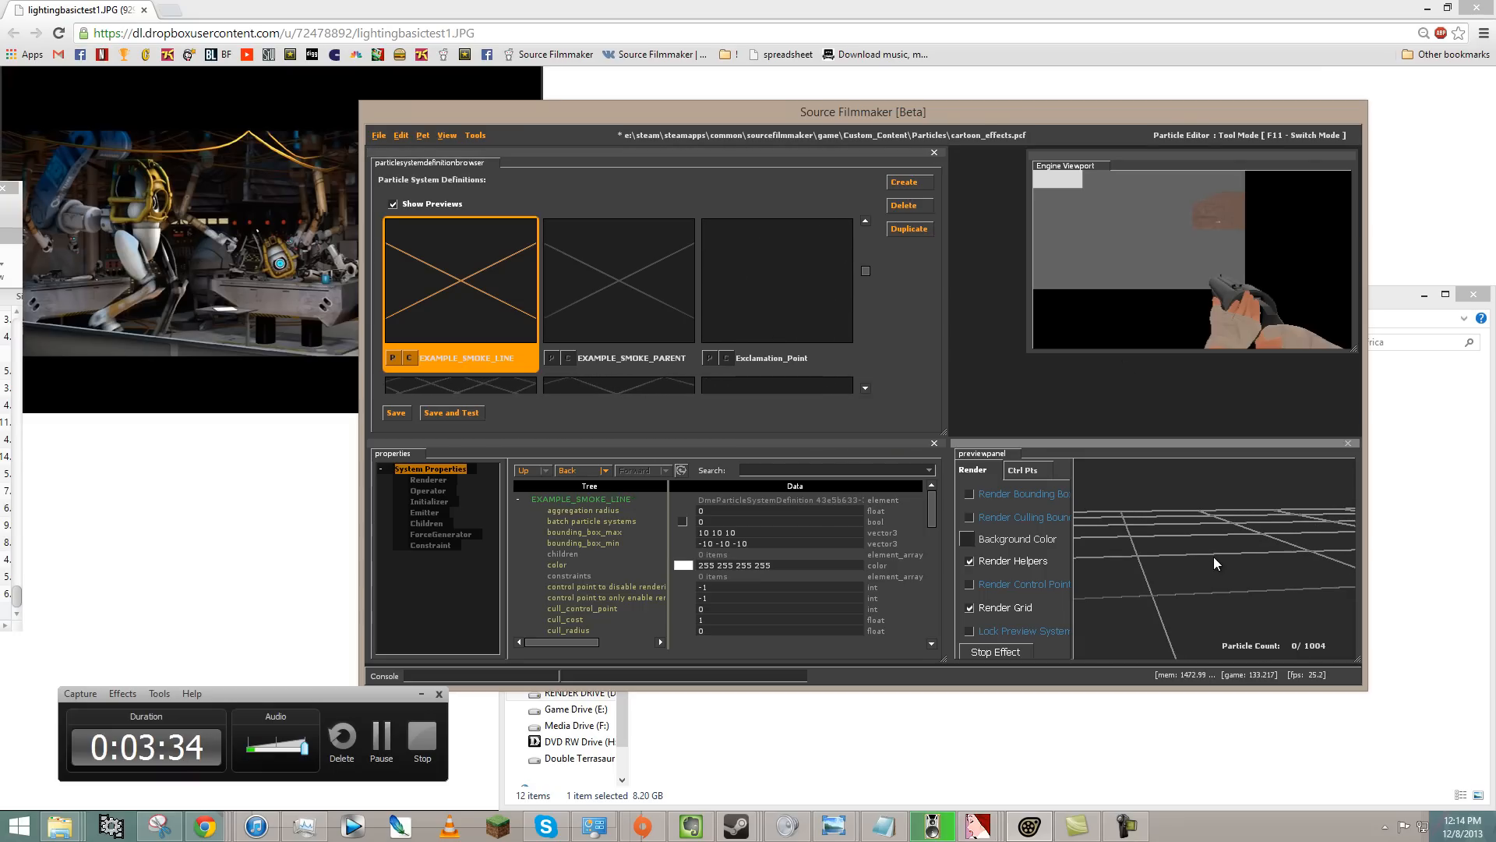
click(459, 479)
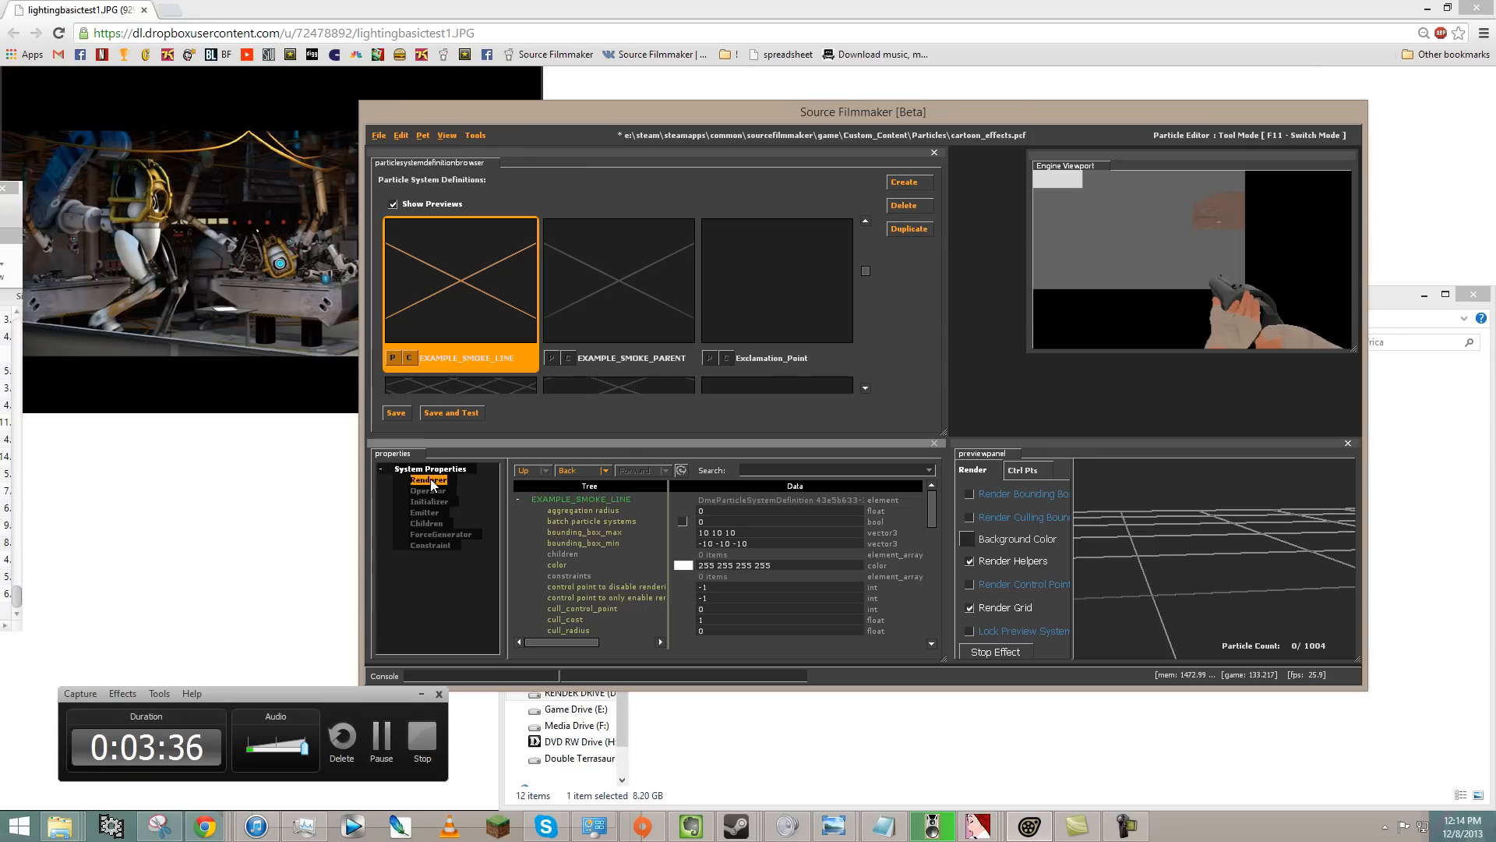
right_click(433, 480)
click(452, 527)
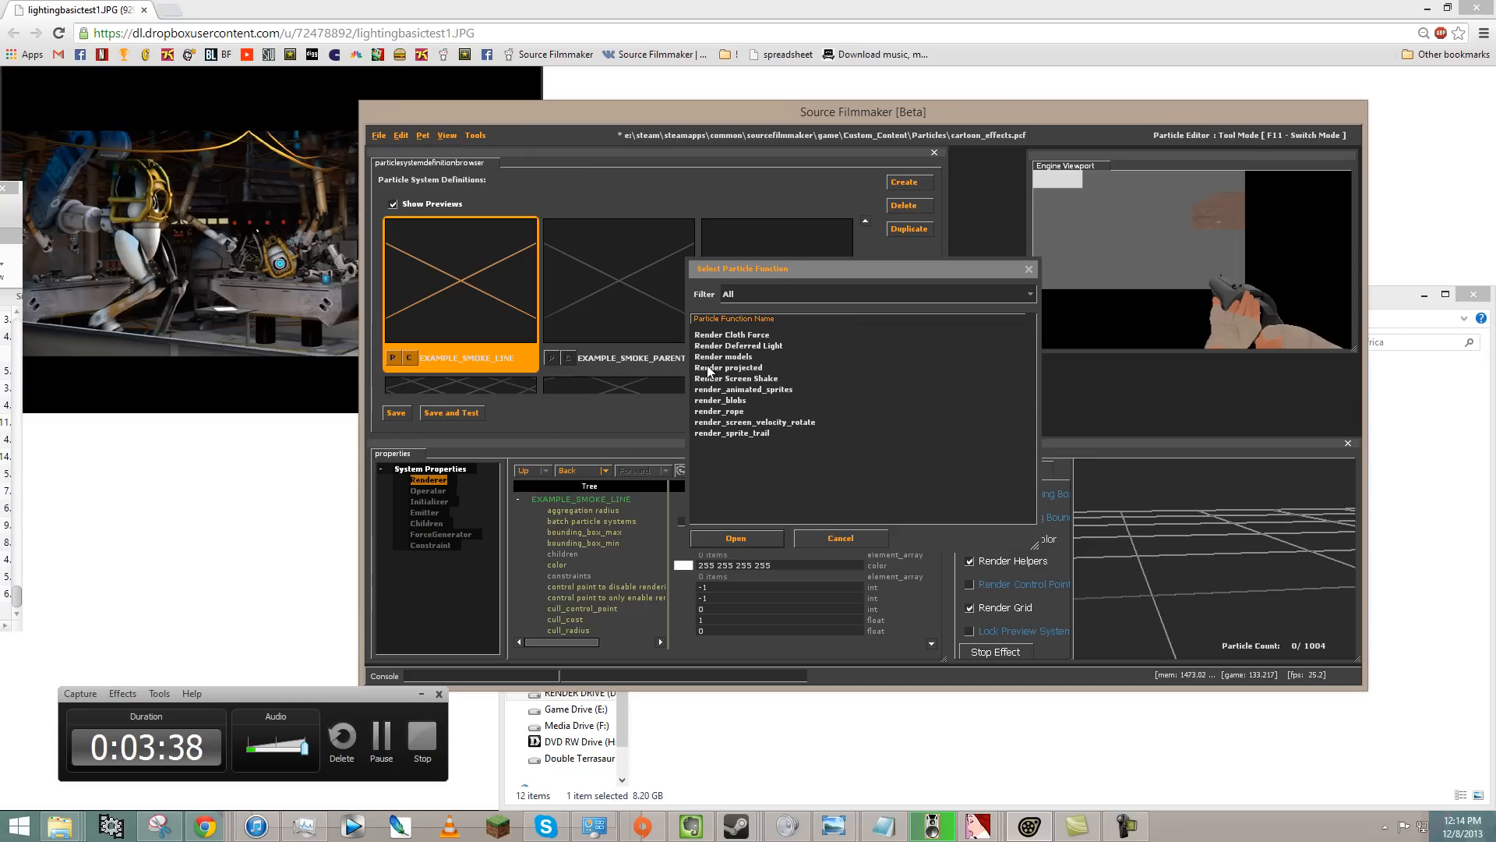
click(733, 411)
click(736, 538)
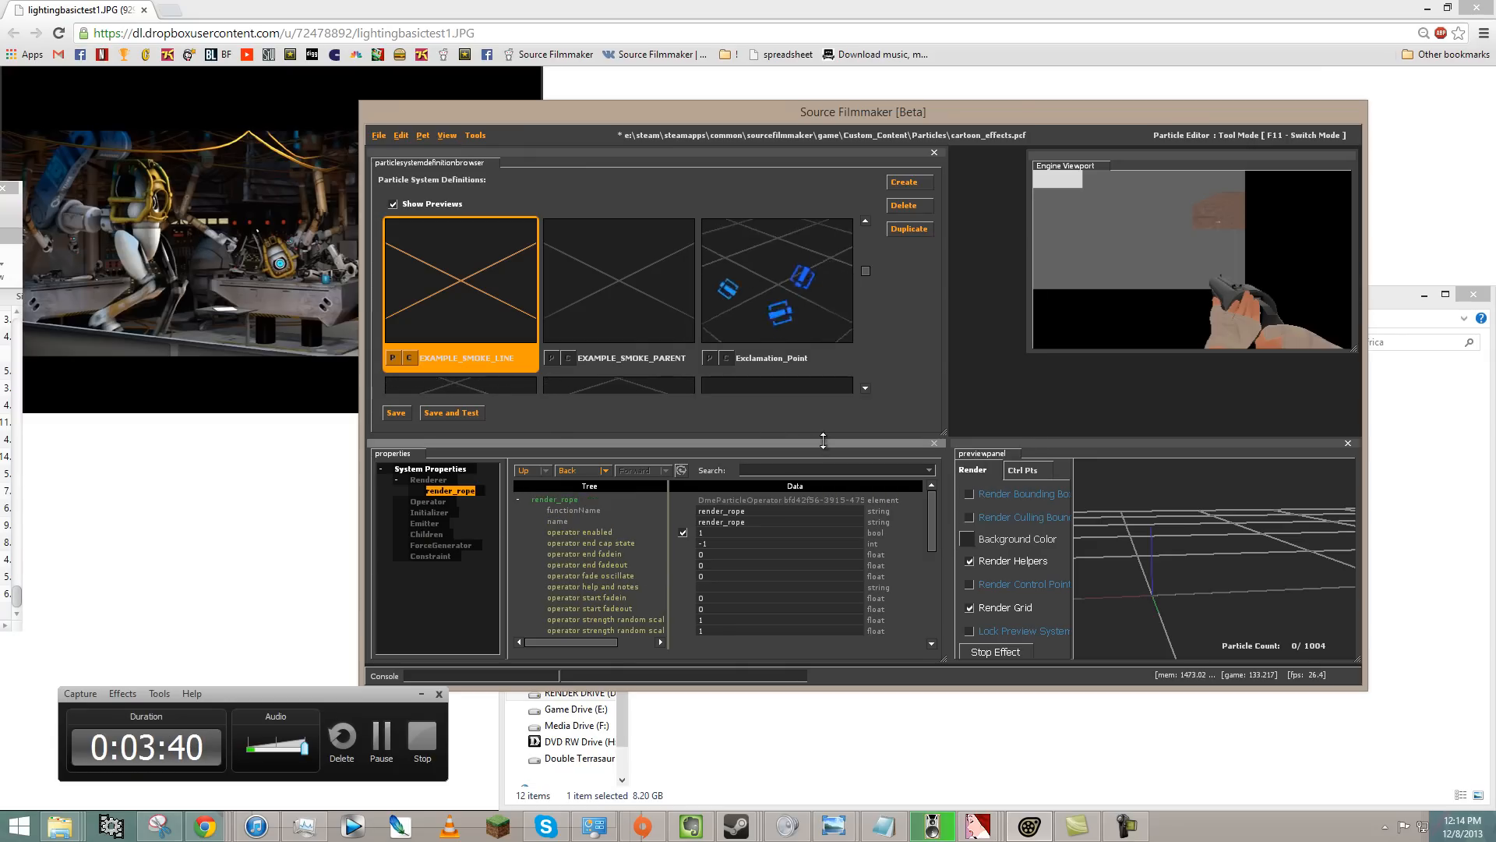
- Add an emit_continuously emitter to the EXAMPLE_SMOKE_LINE particle system
mouse_move(1204, 560)
mouse_down()
mouse_move(1217, 559)
mouse_move(1219, 518)
mouse_move(1210, 578)
mouse_up()
click(455, 524)
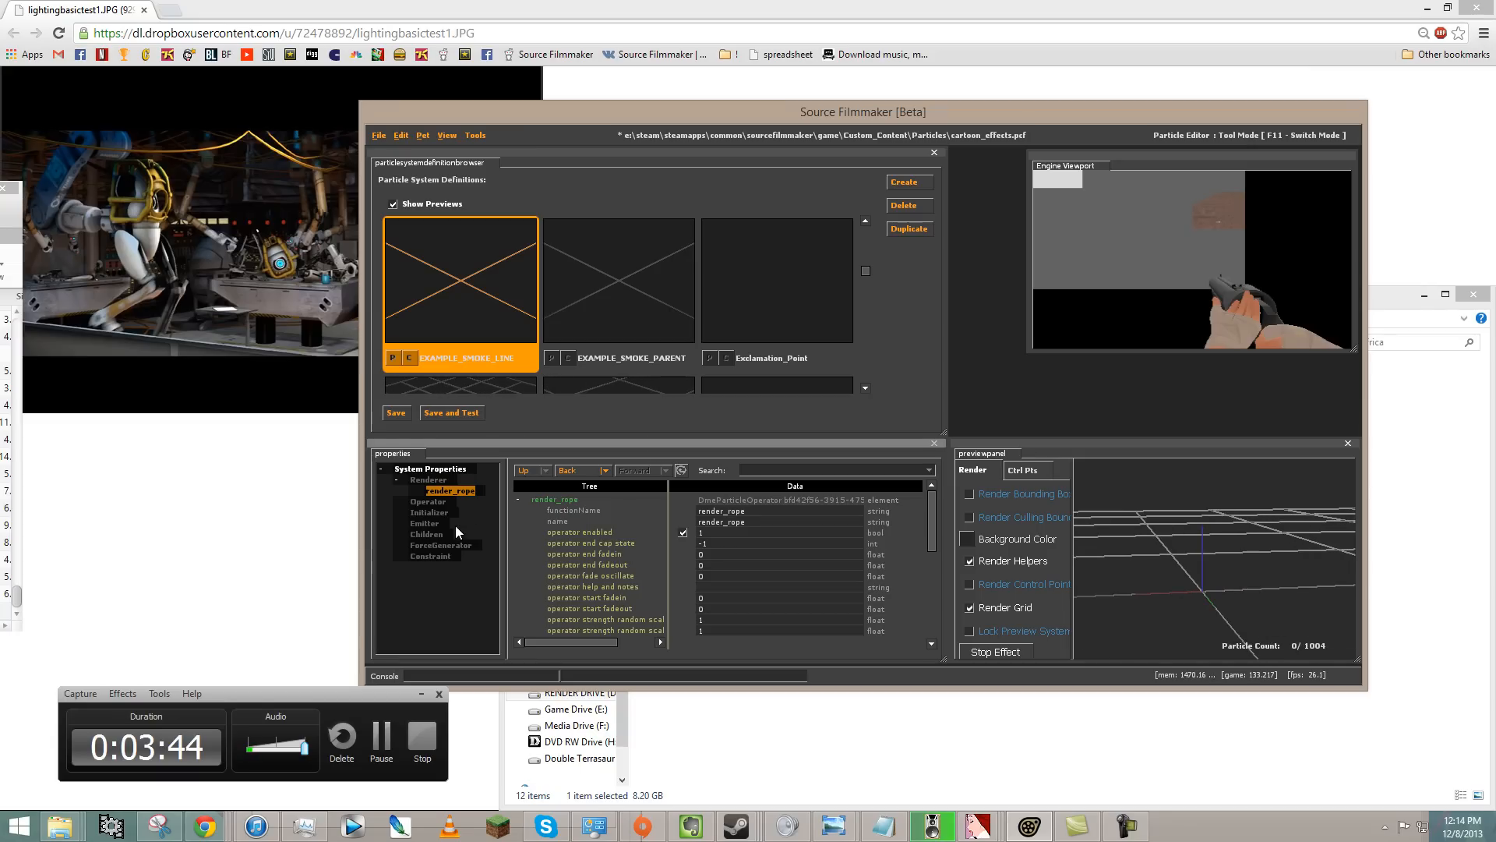
right_click(424, 522)
click(455, 570)
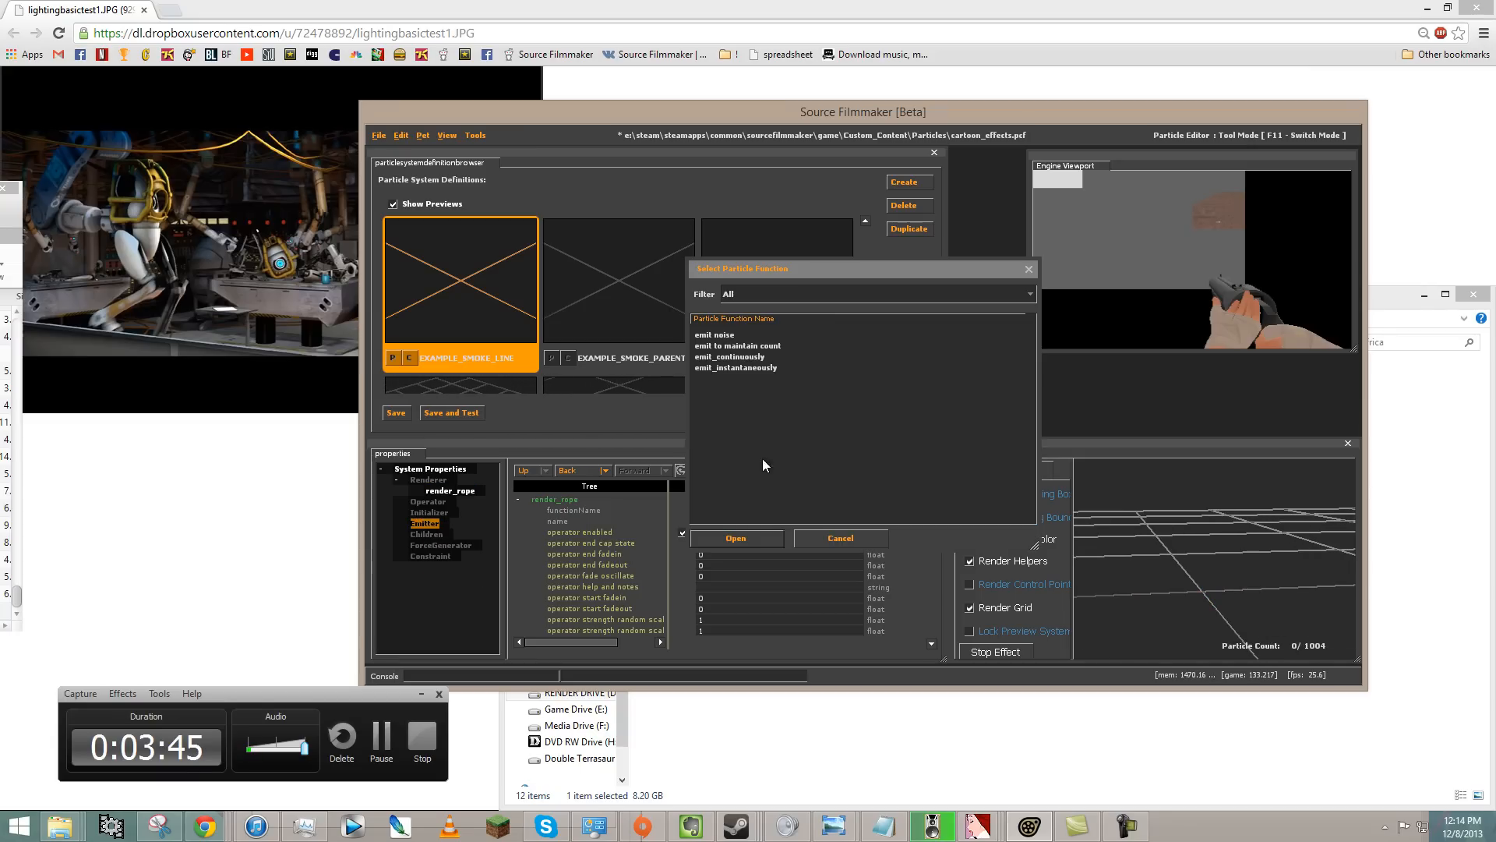
double_click(732, 357)
click(1168, 606)
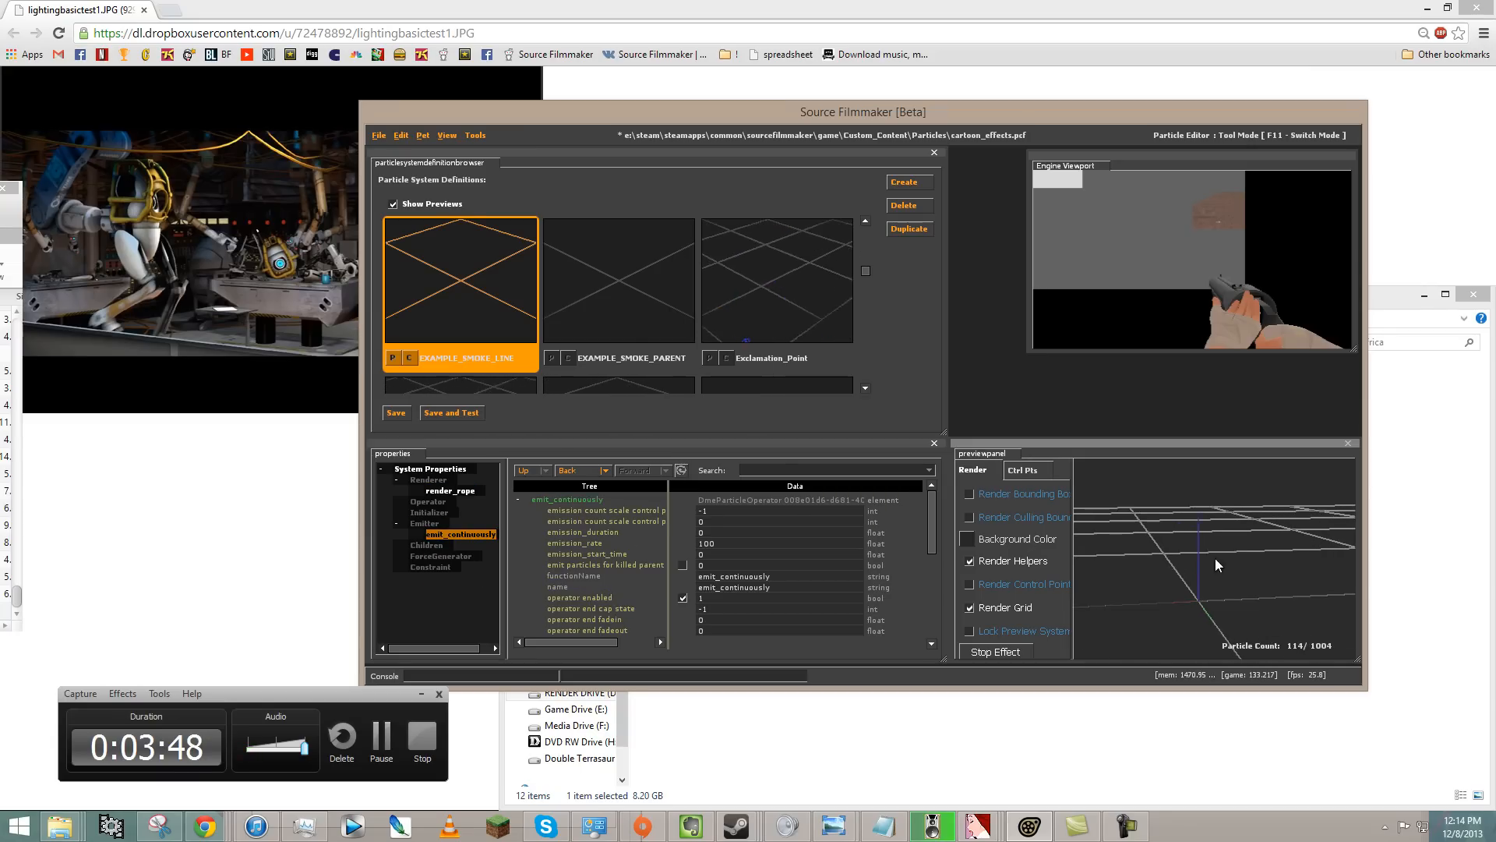
- Add a Movement Basic operator to the EXAMPLE_SMOKE_LINE particle system
drag(1213, 577, 1208, 549)
click(417, 502)
click(422, 512)
click(470, 550)
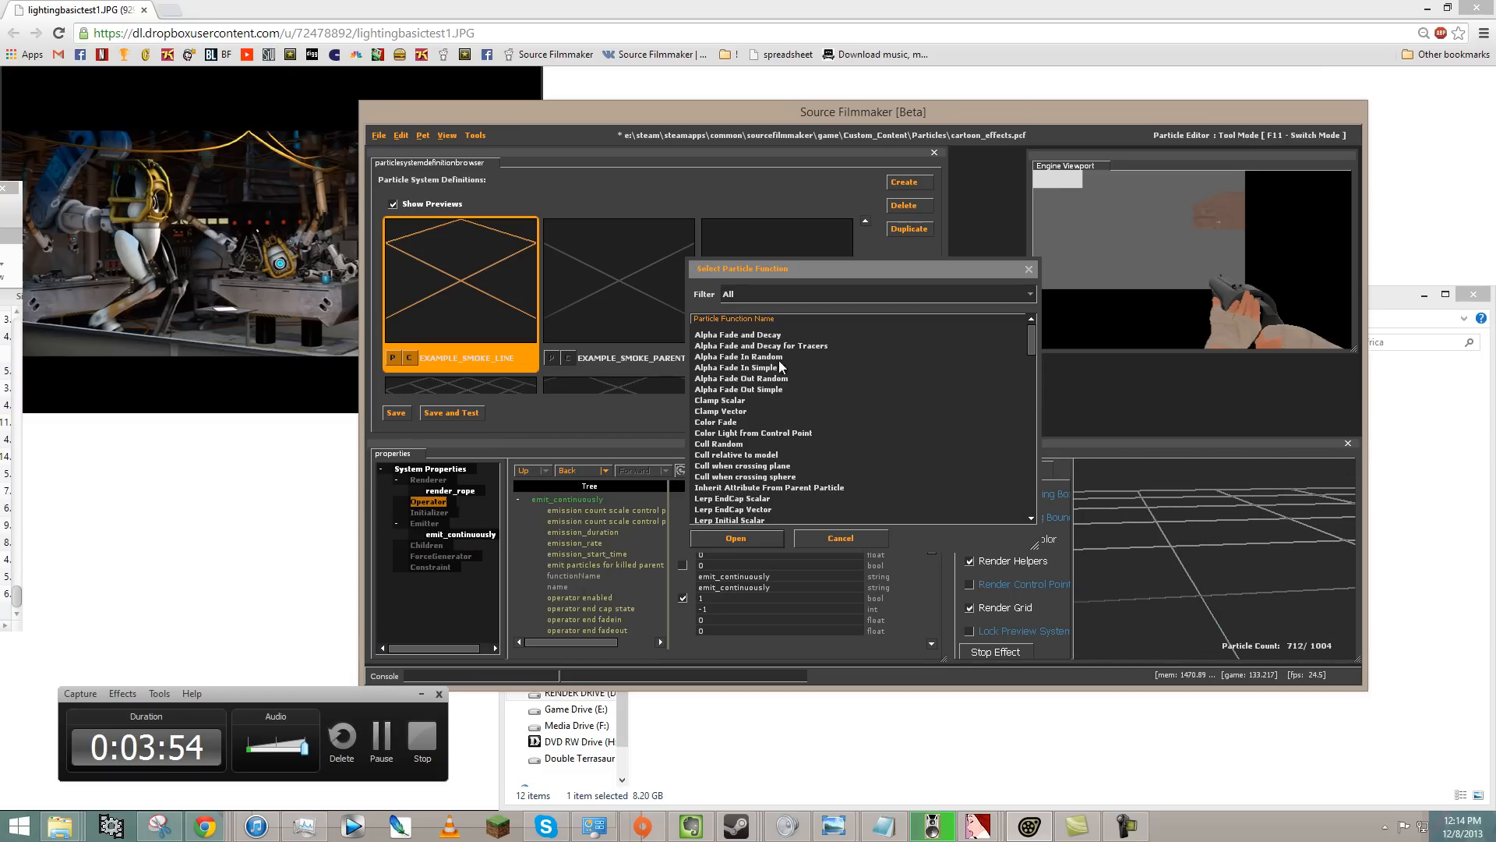
double_click(740, 358)
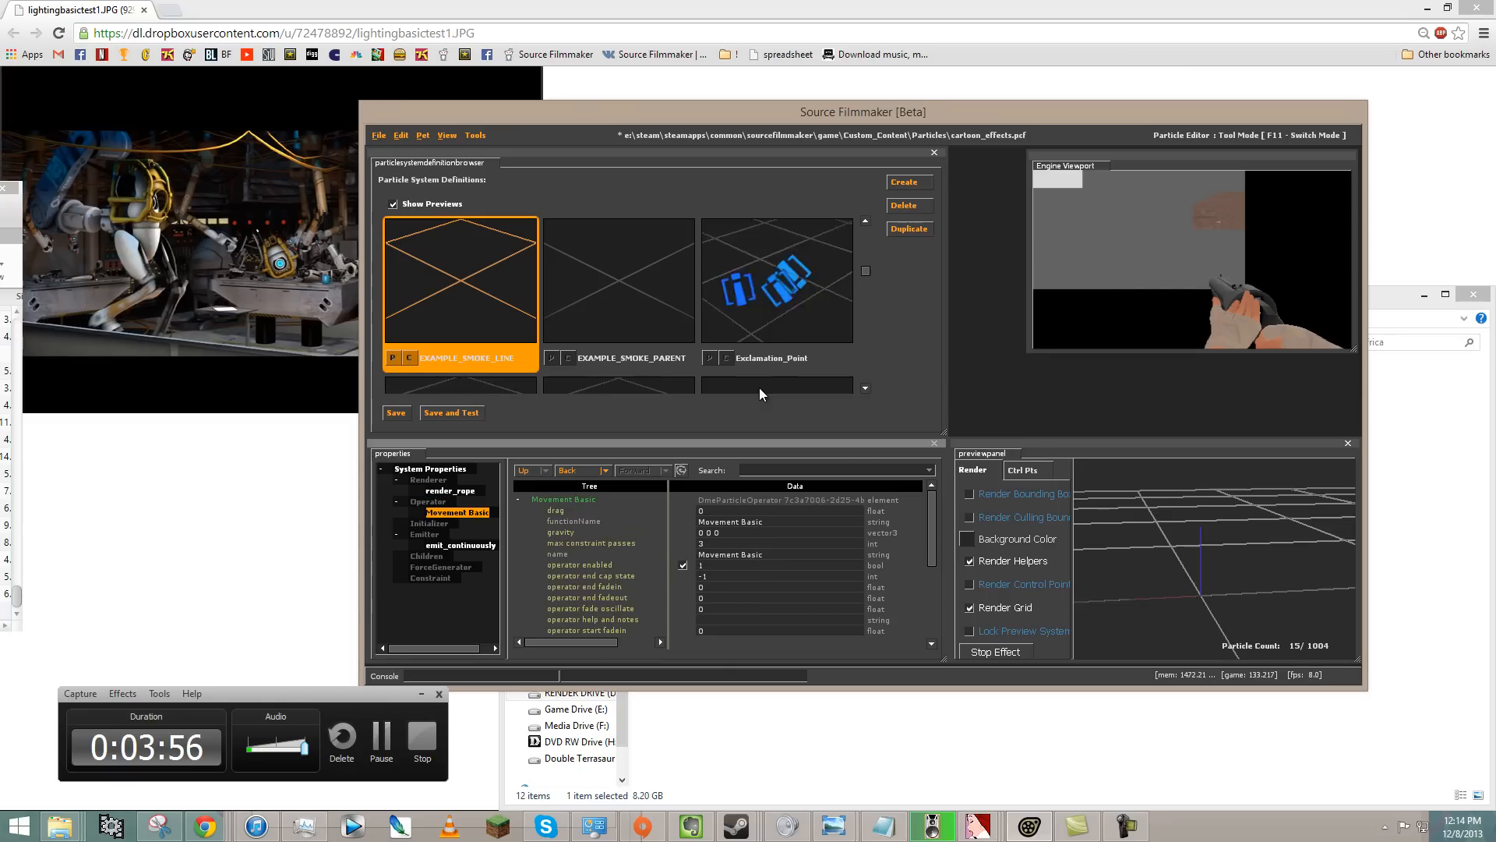
- Set the Movement Basic operator's gravity to 0 0 120 and check the rising rope in the preview
double_click(737, 531)
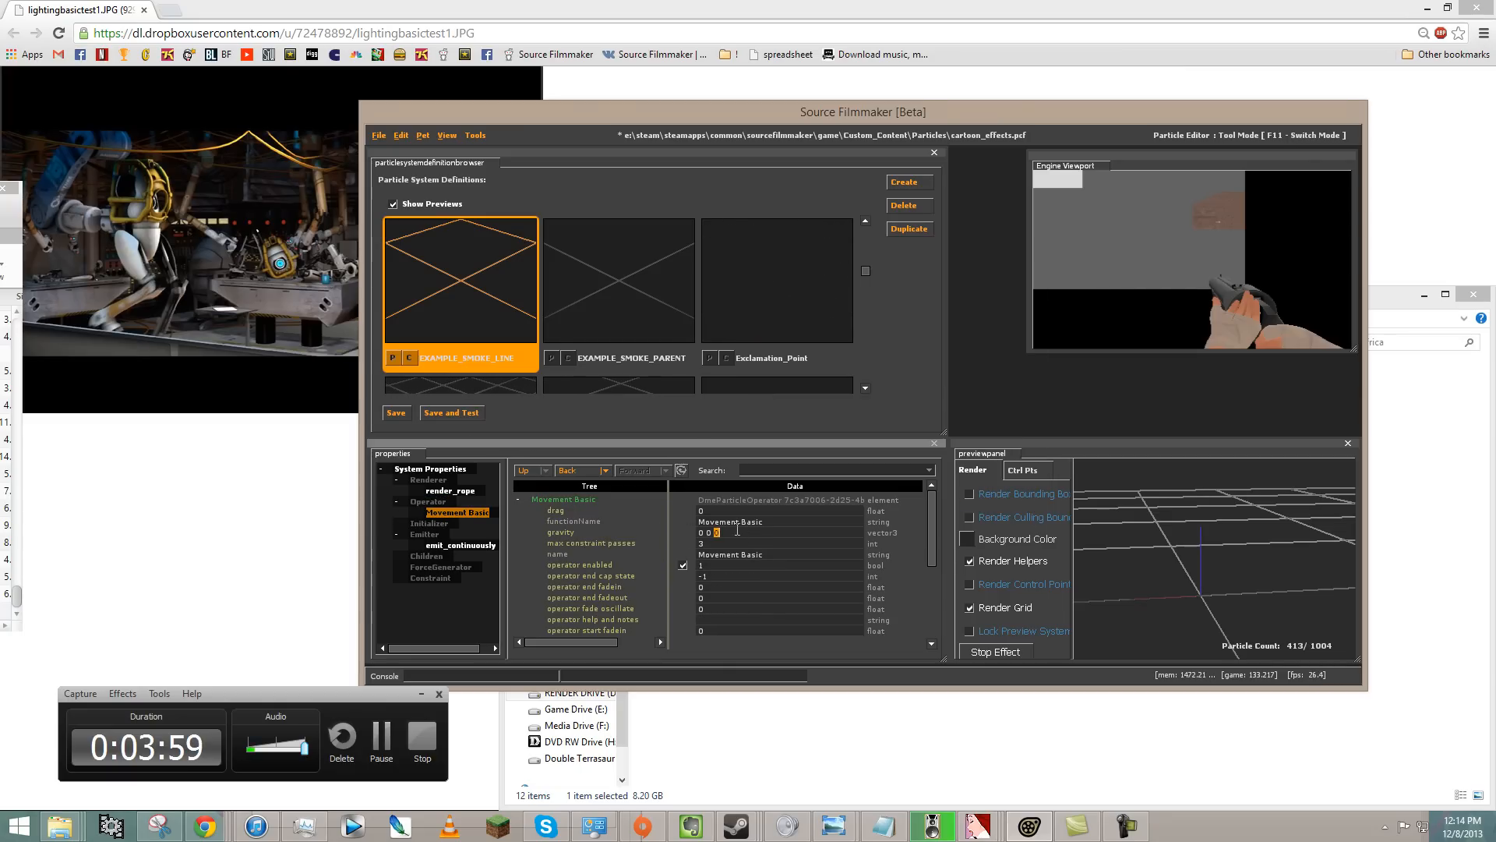
text(120)
key(Return)
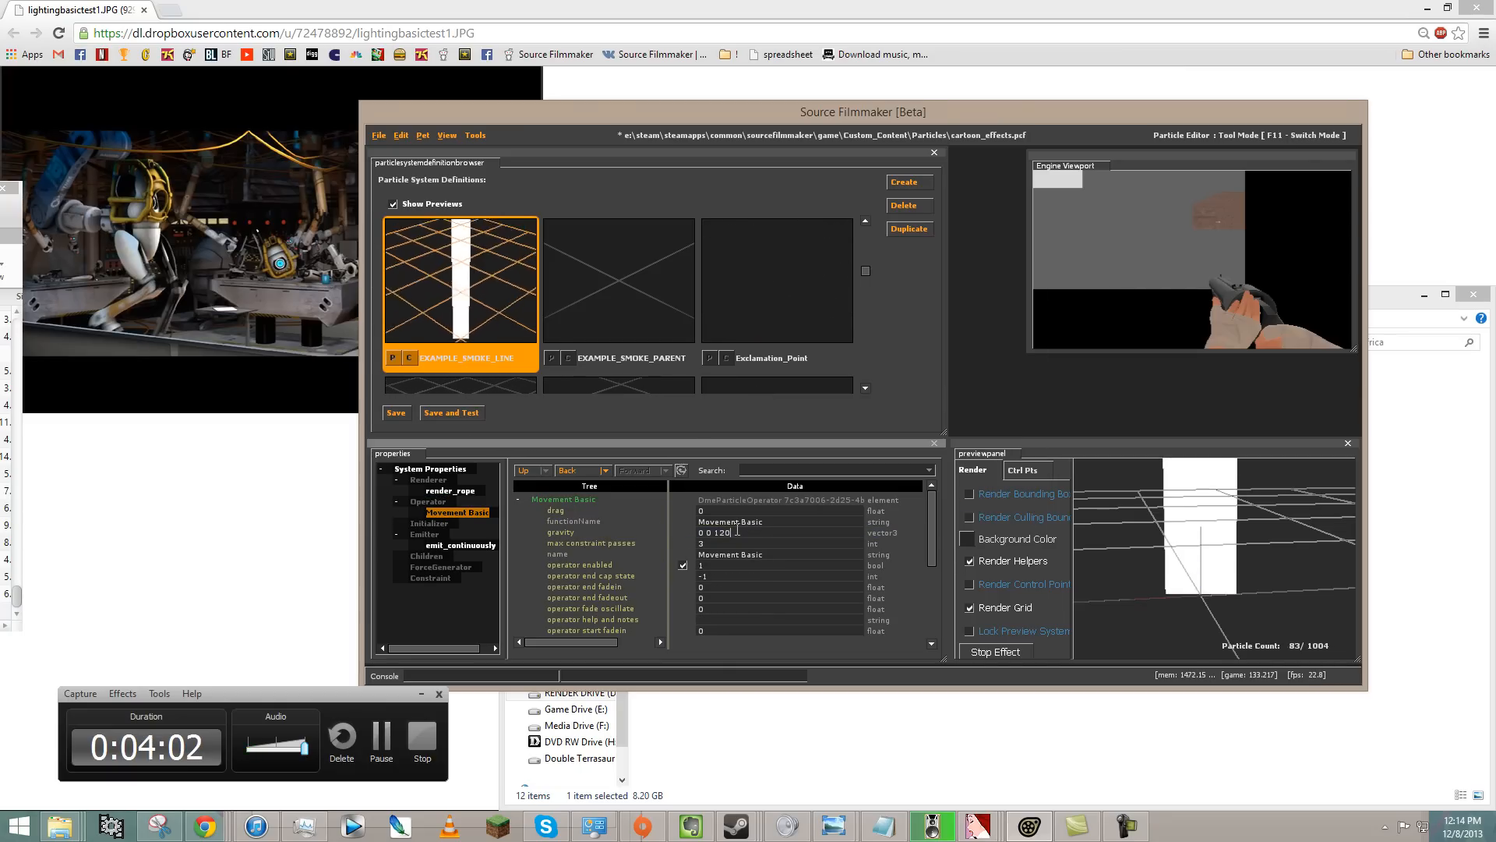
drag(1166, 652, 1230, 580)
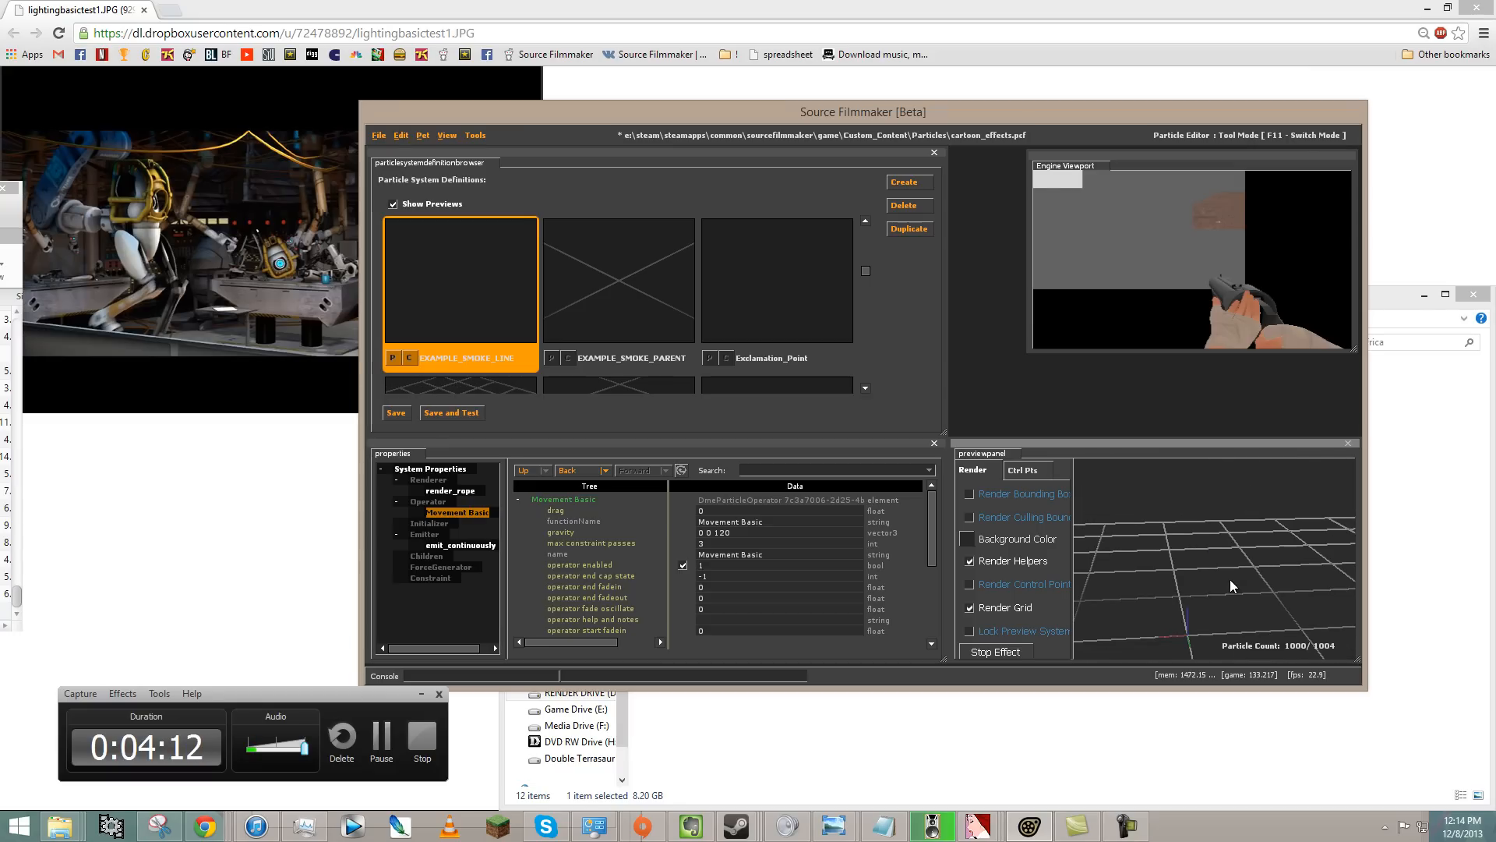
- Set the emission_rate of the emit_continuously emitter to 30
click(430, 469)
scroll(736, 560, down, 5)
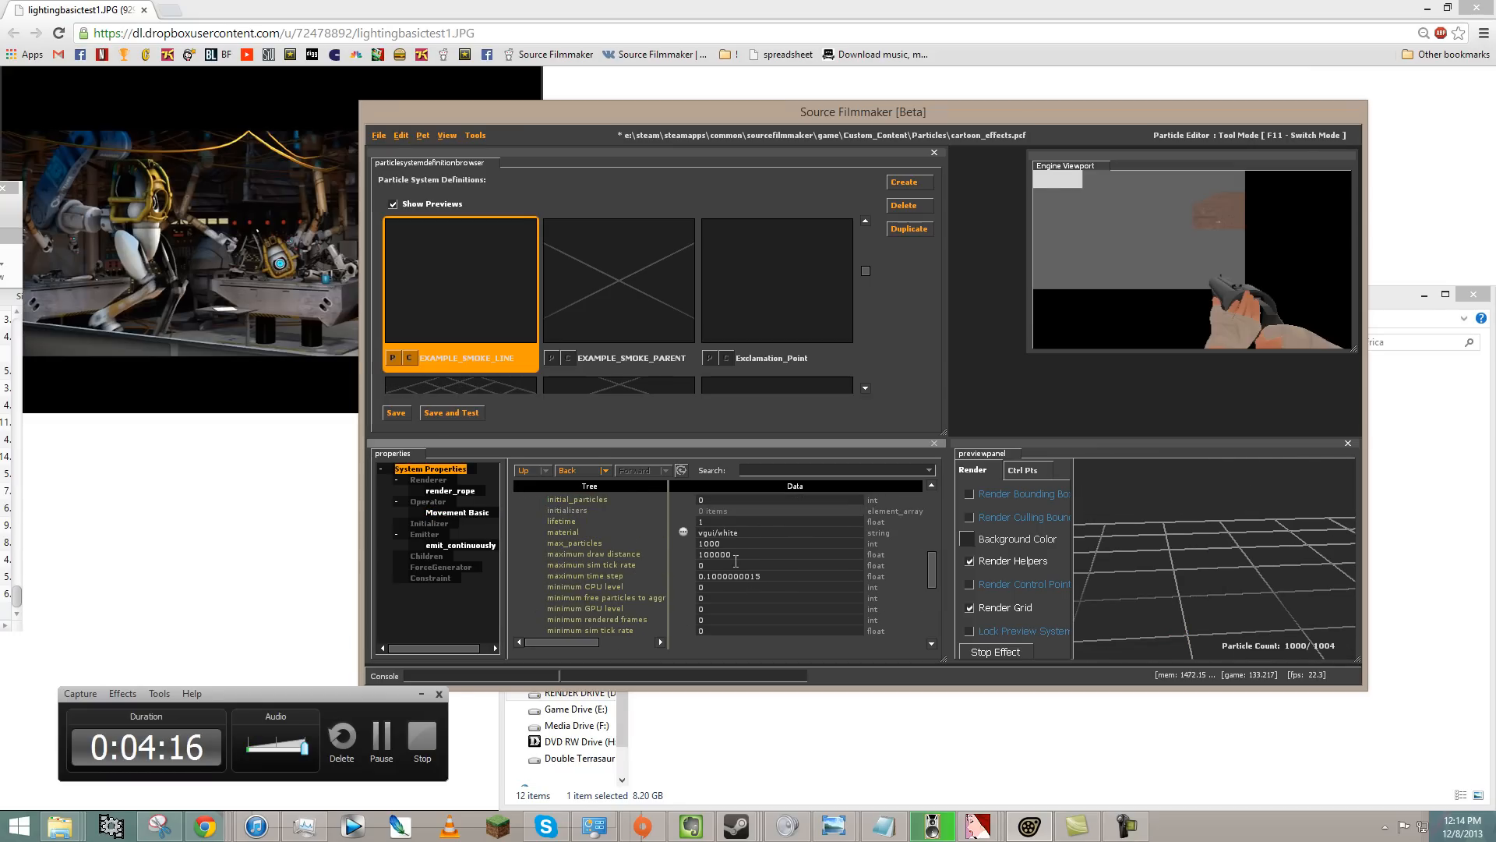
click(461, 546)
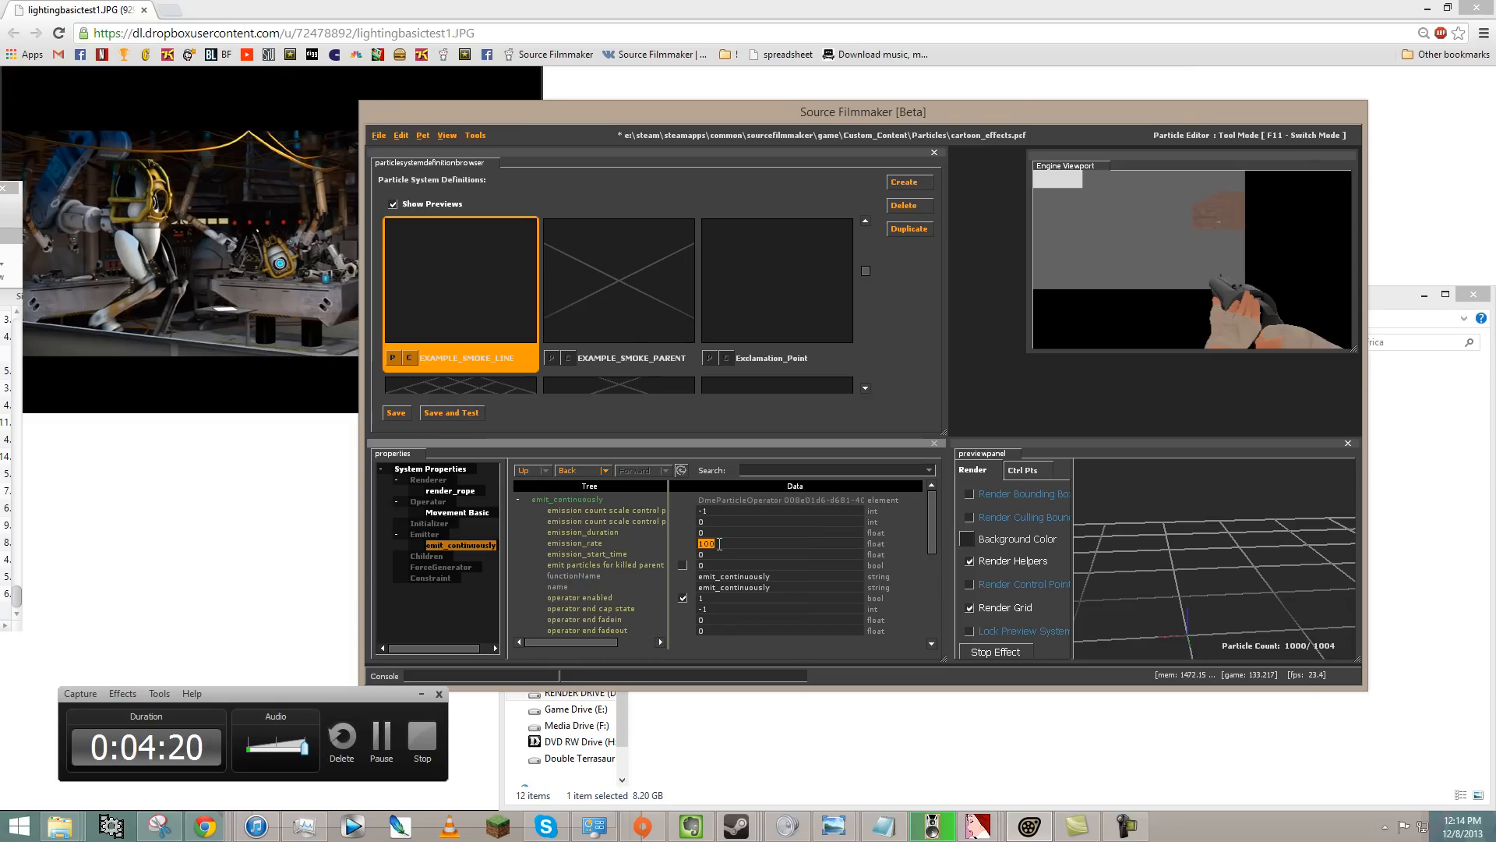
text(30)
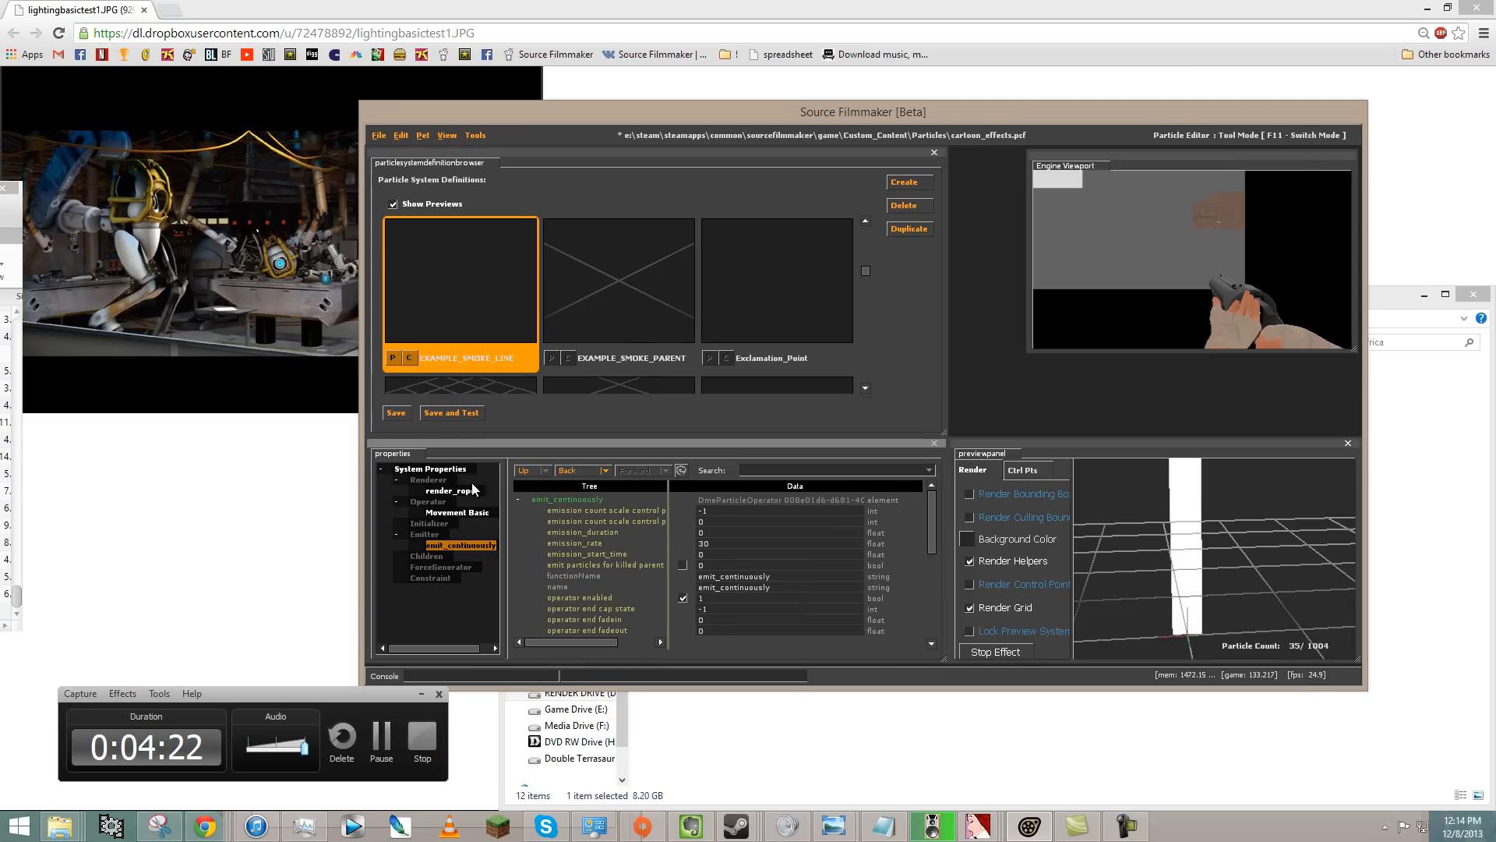
- Show the material setting in EXAMPLE_SMOKE_LINE's system properties and save the particle file
click(431, 469)
scroll(858, 591, down, 3)
scroll(859, 592, down, 3)
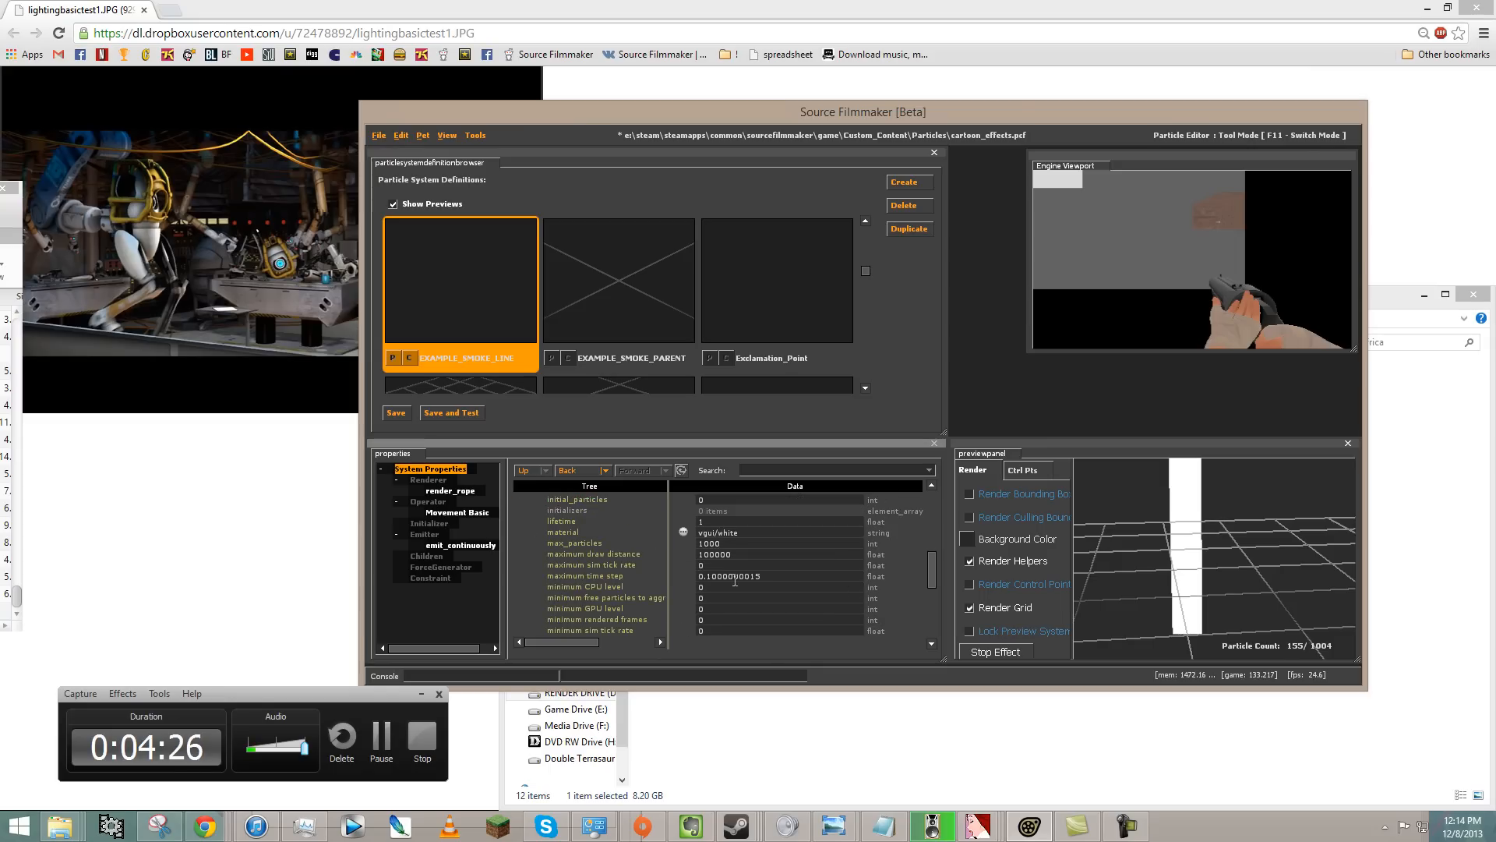
click(396, 412)
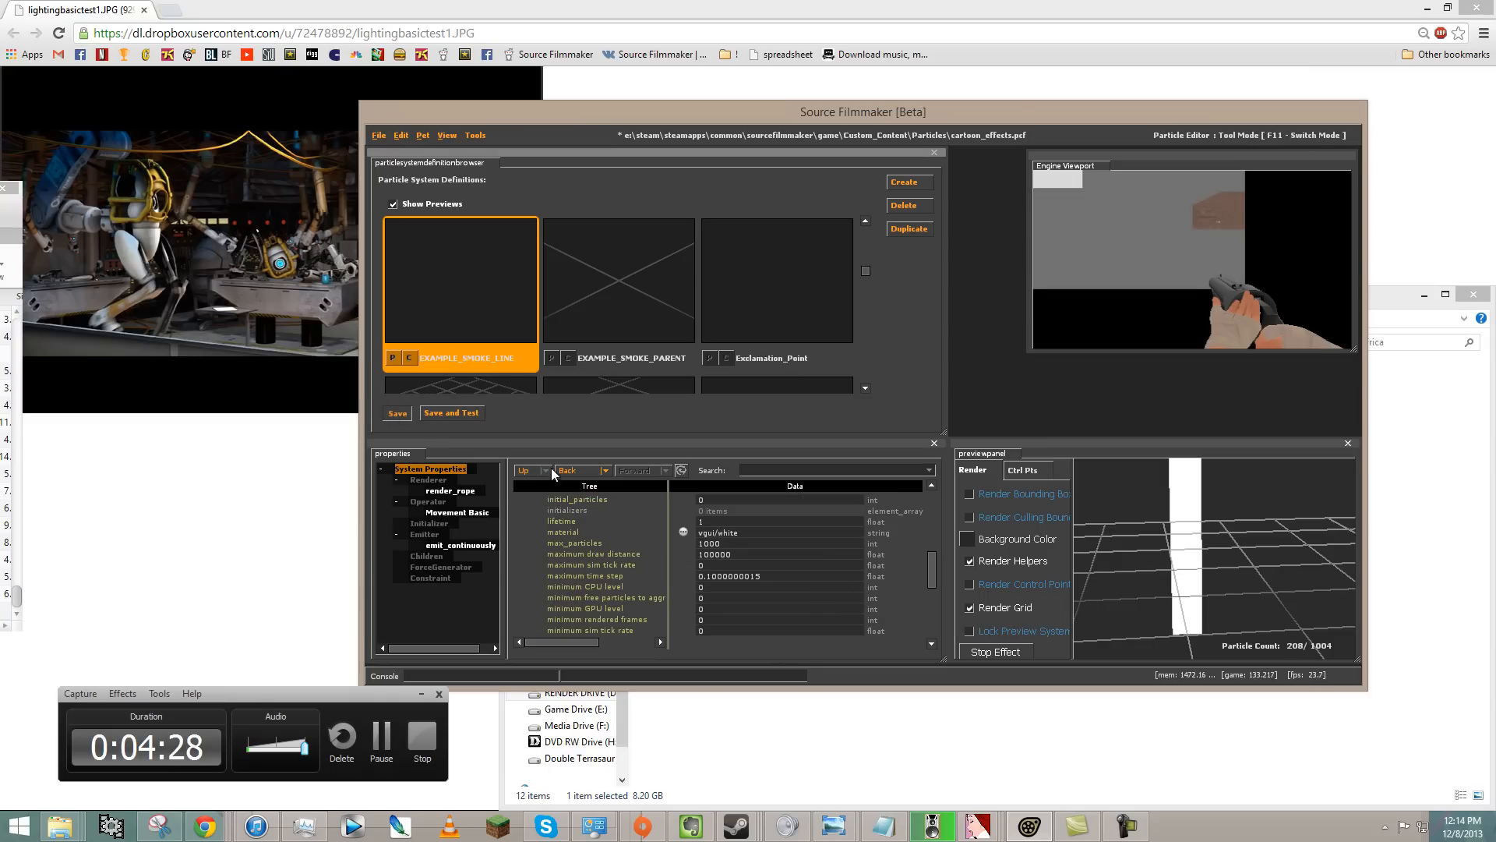
- Filter the materials by "beam" and assign effects\beam_generic01.vmt as the material of EXAMPLE_SMOKE_LINE
click(683, 531)
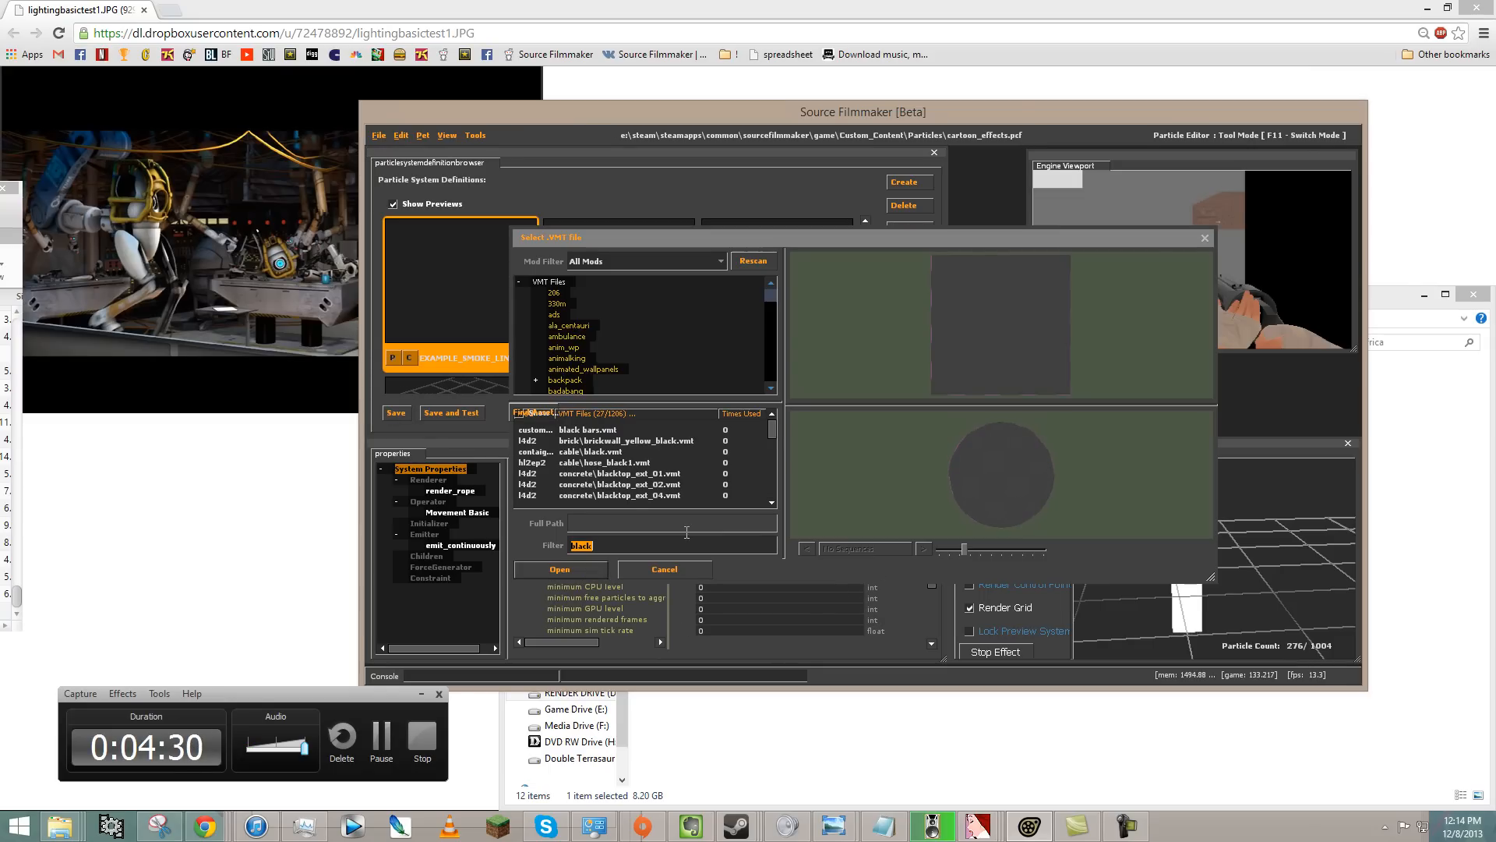
text(beam)
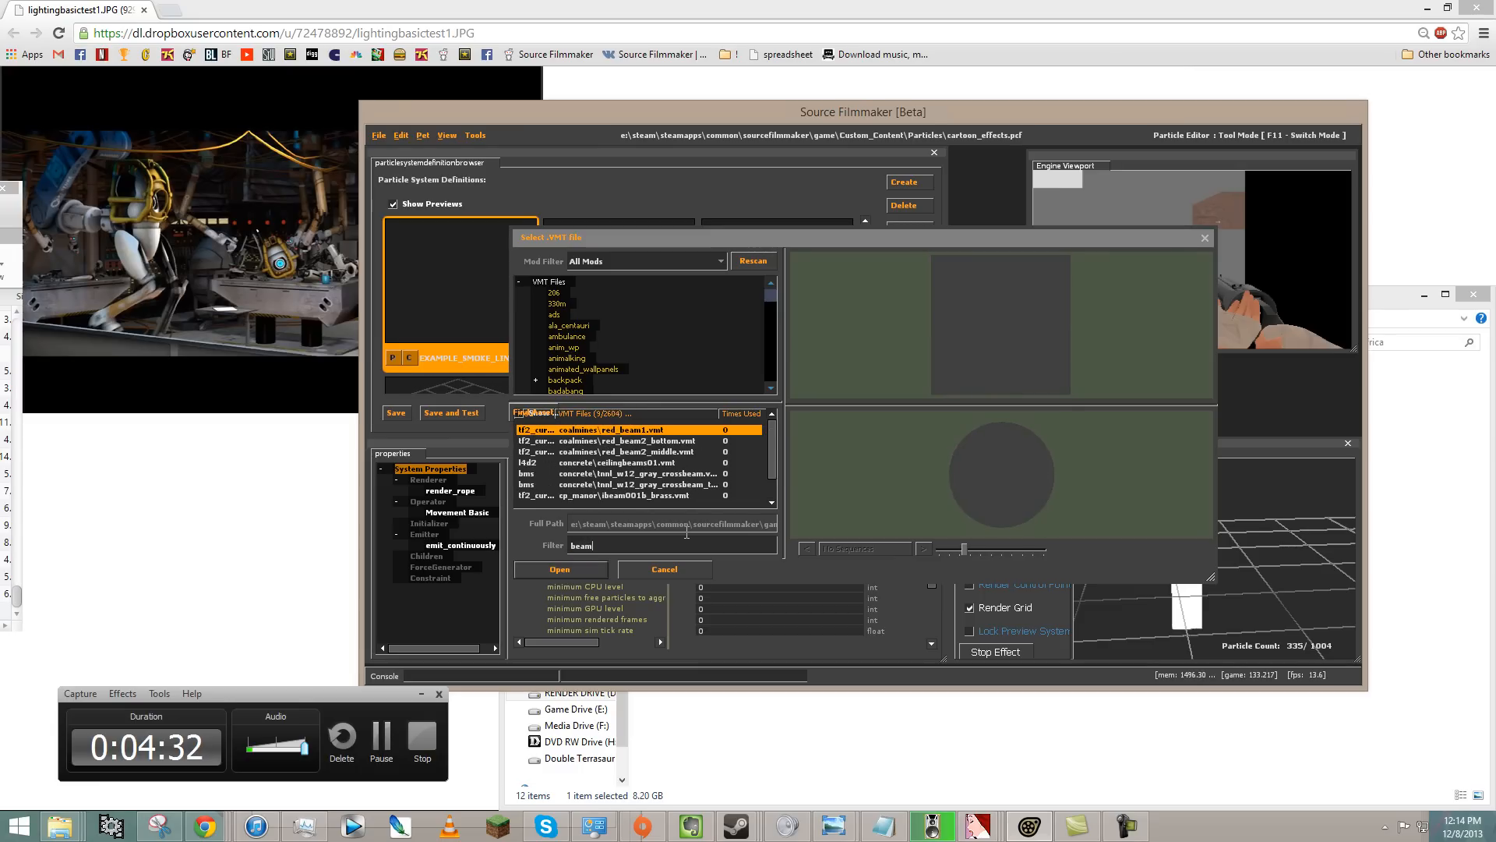
click(660, 465)
click(655, 477)
scroll(656, 478, down, 2)
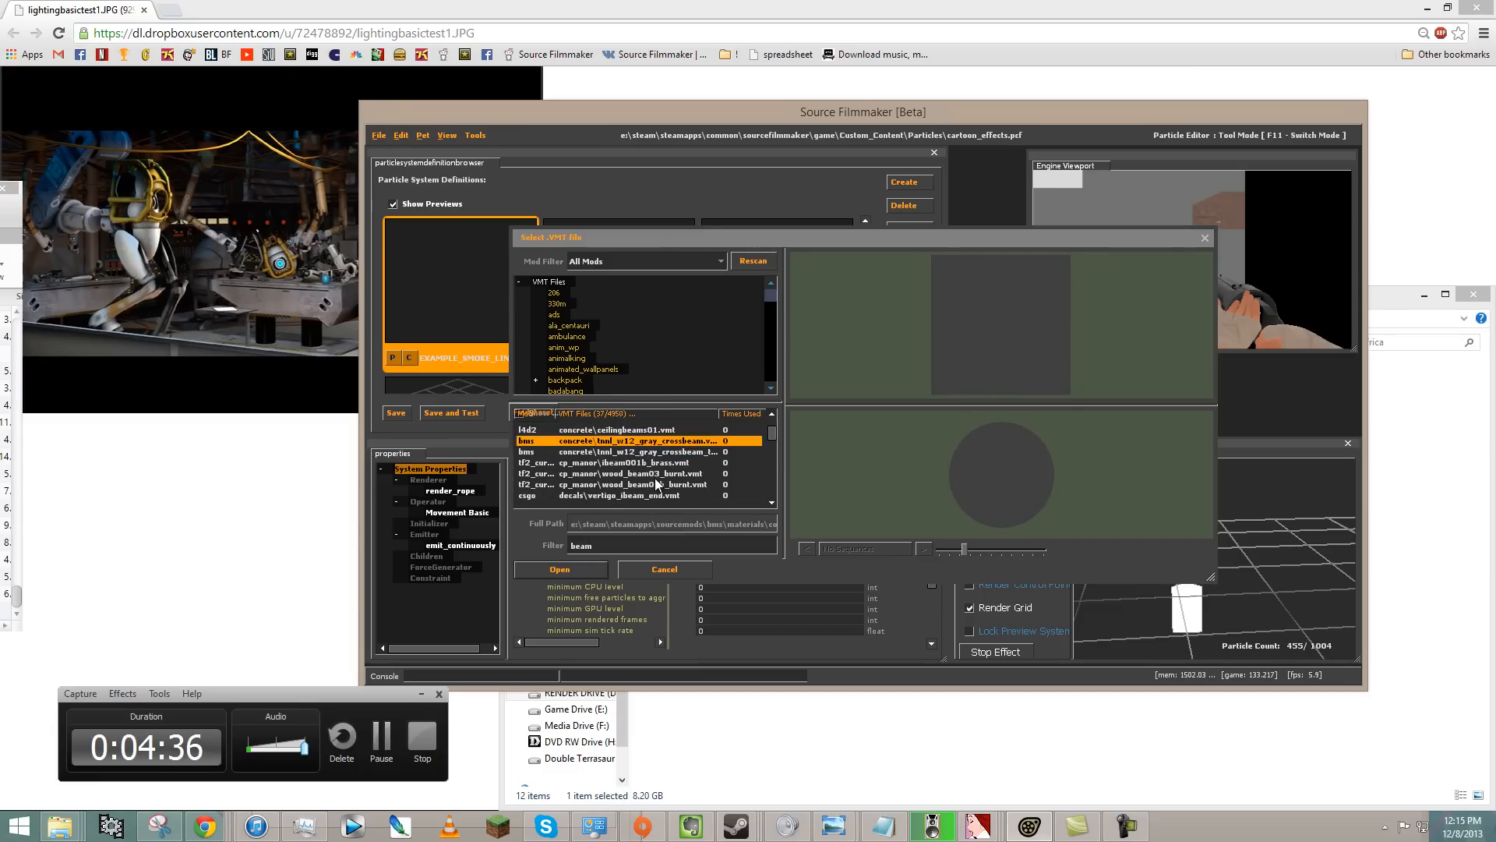
click(643, 461)
click(649, 469)
key(Down)
key(Down)
key(Down)
key(Down)
key(Down)
key(Down)
key(Down)
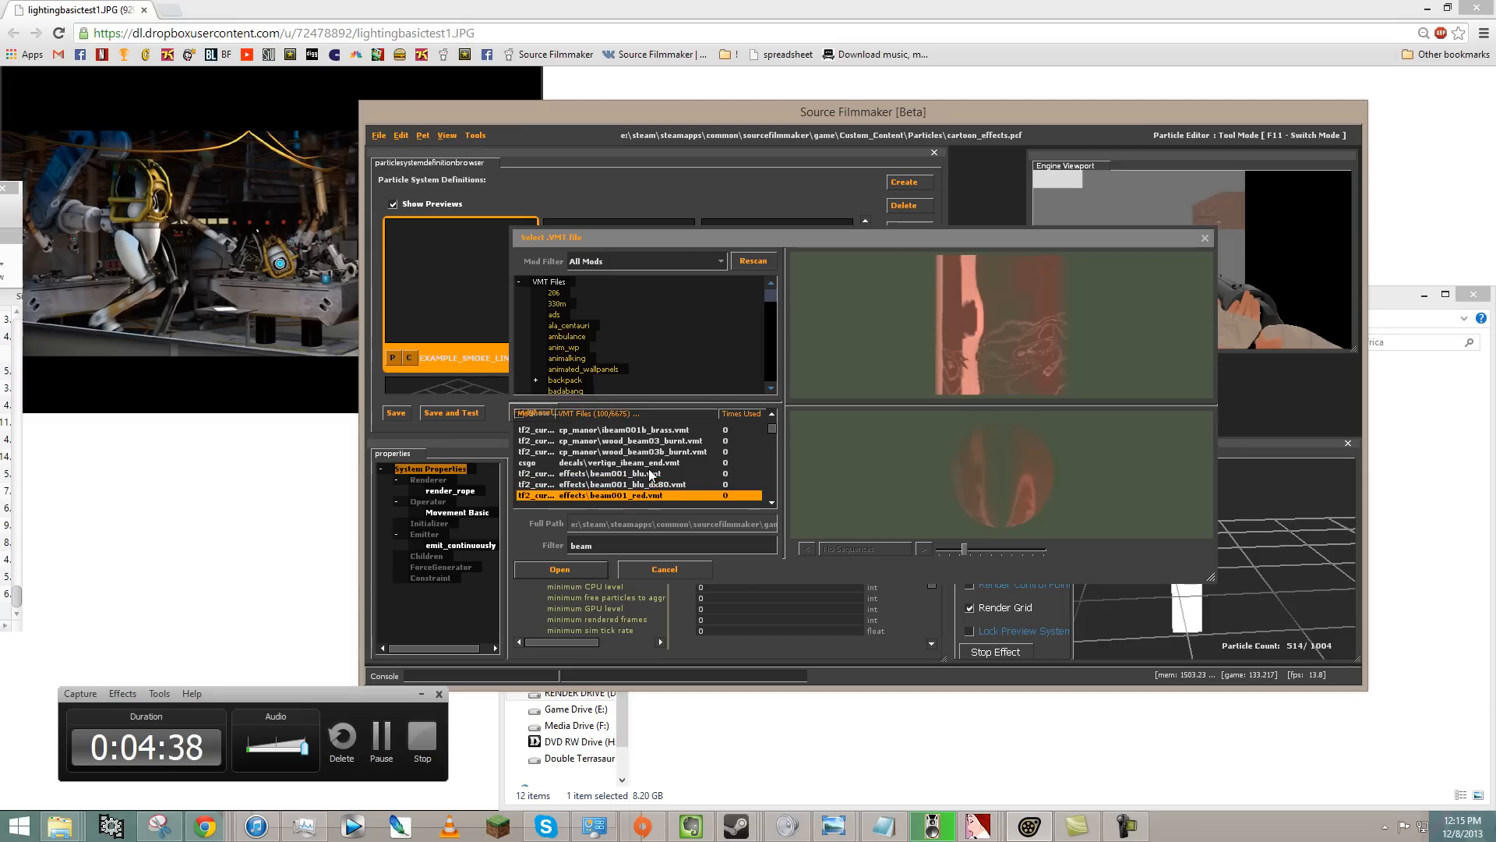
key(Down)
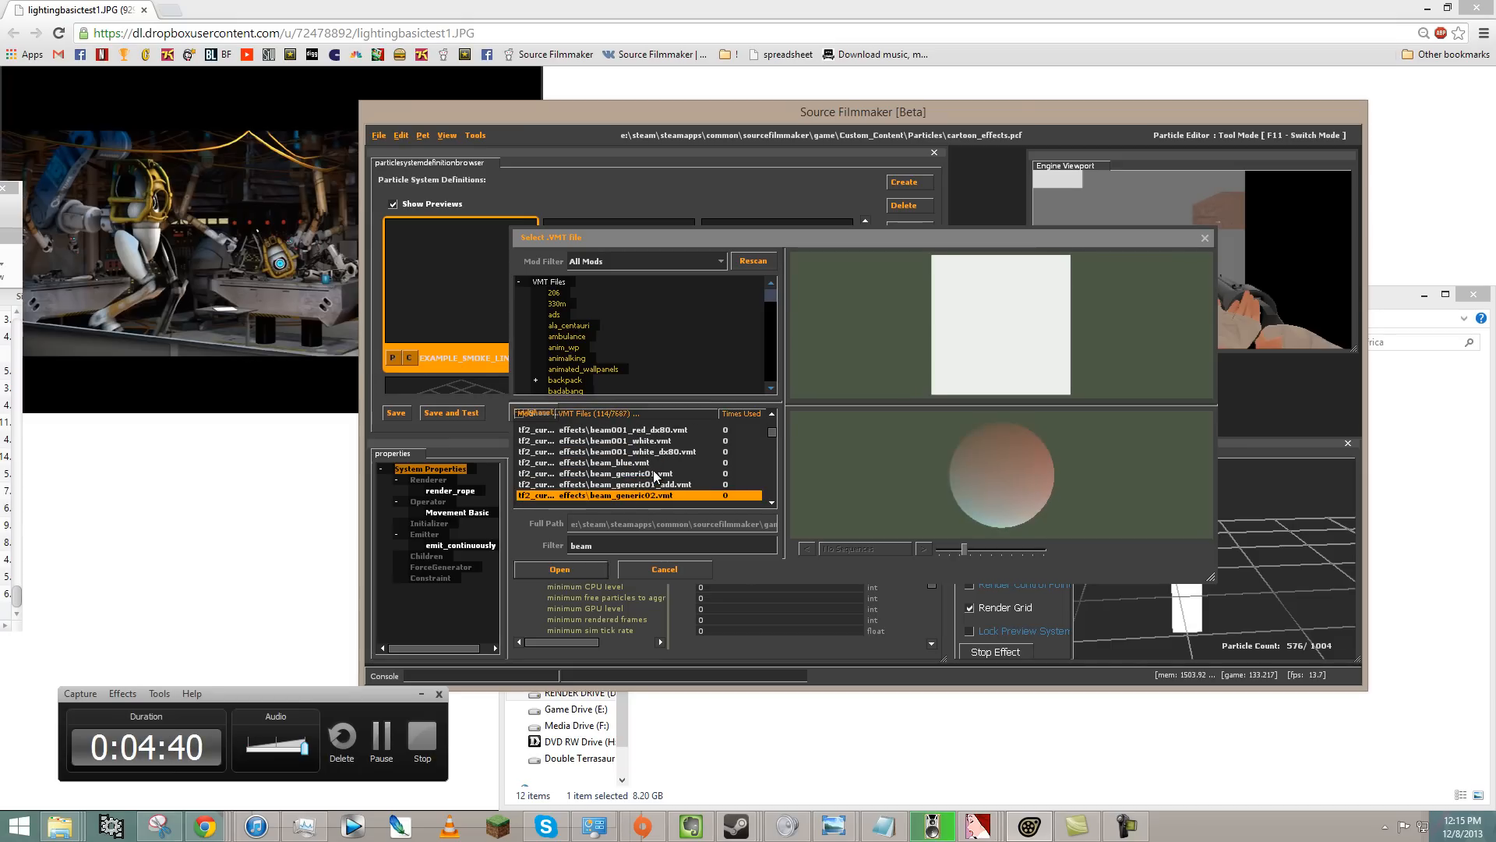
key(Up)
click(572, 570)
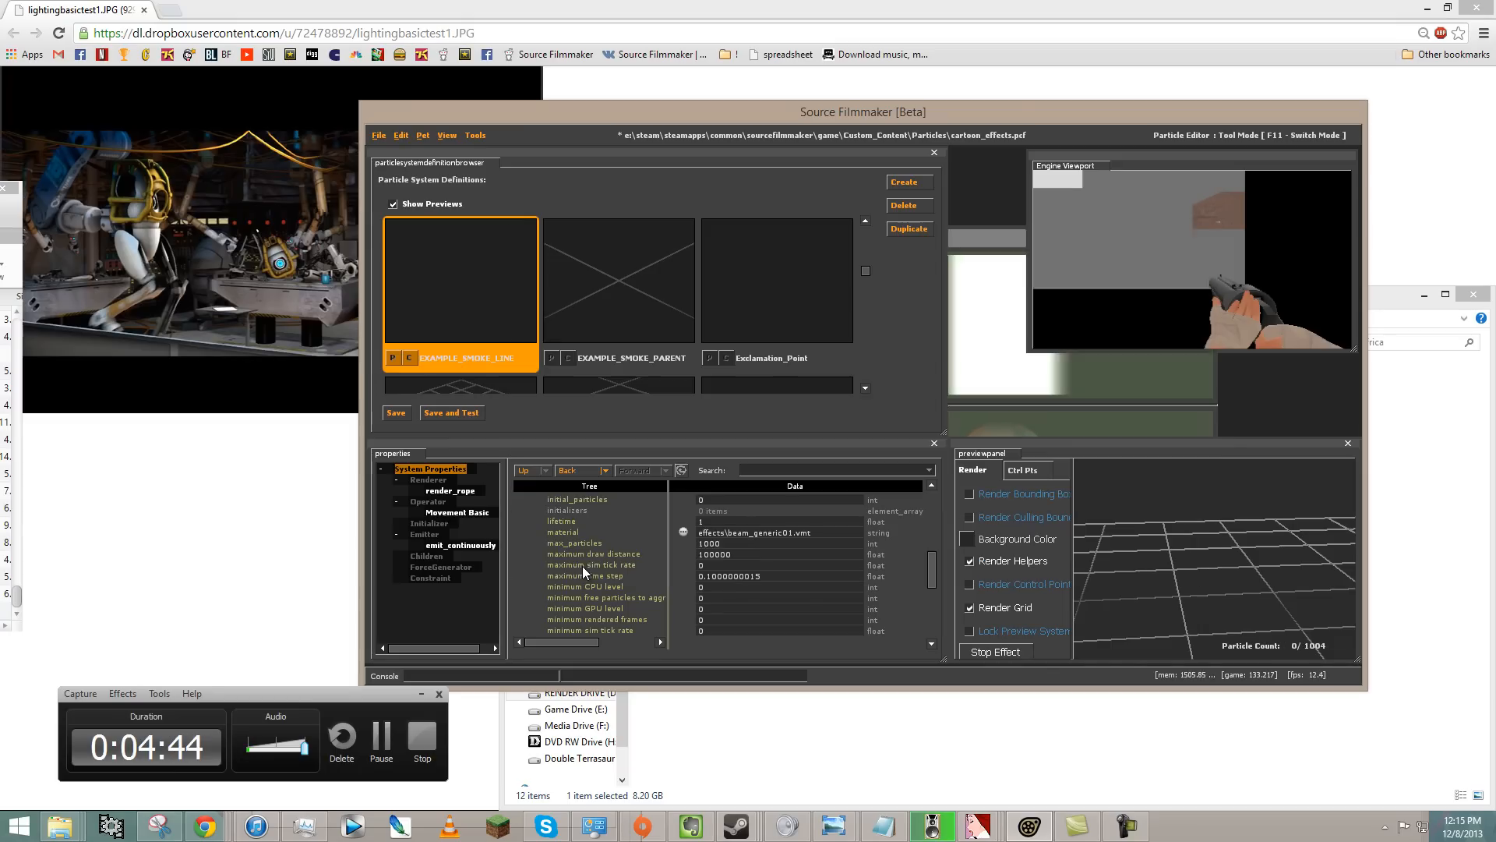
- Set the base color of EXAMPLE_SMOKE_LINE to grey, 94 94 94 255, and check it in the preview
drag(1214, 572, 1032, 558)
click(444, 544)
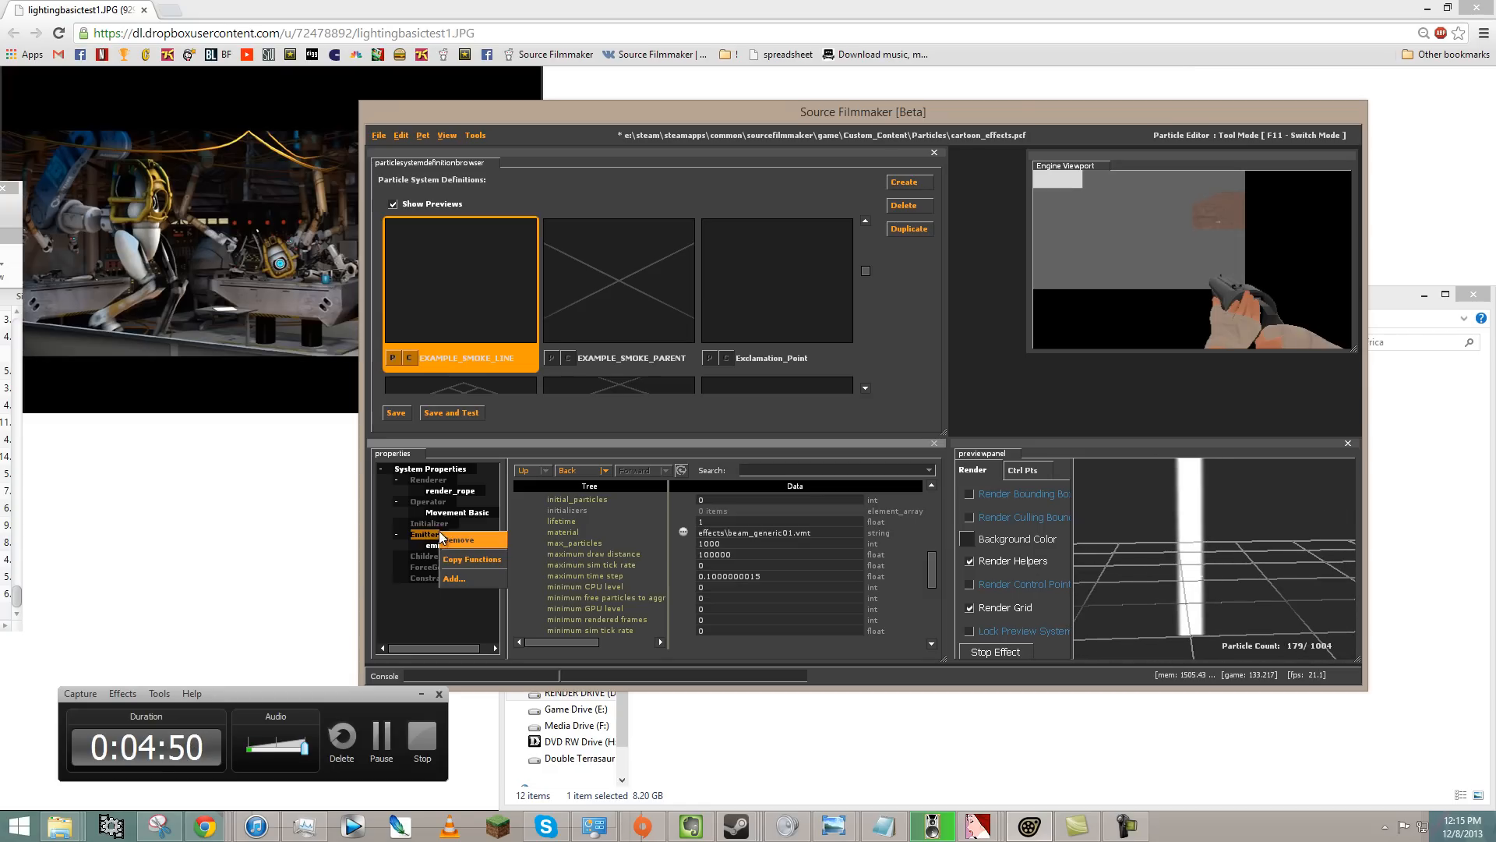
click(450, 470)
scroll(765, 551, up, 5)
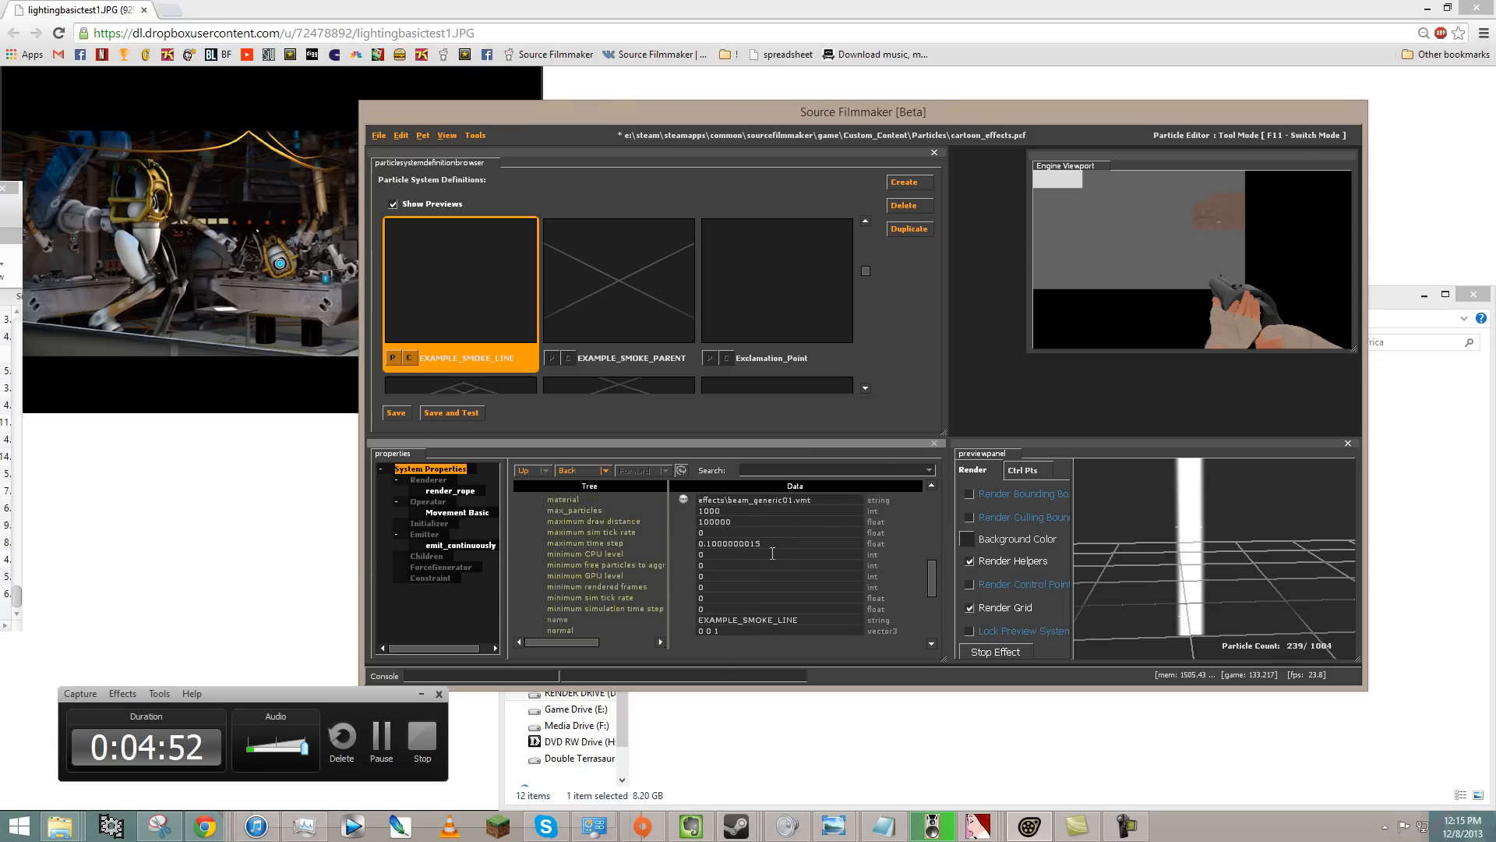
click(684, 565)
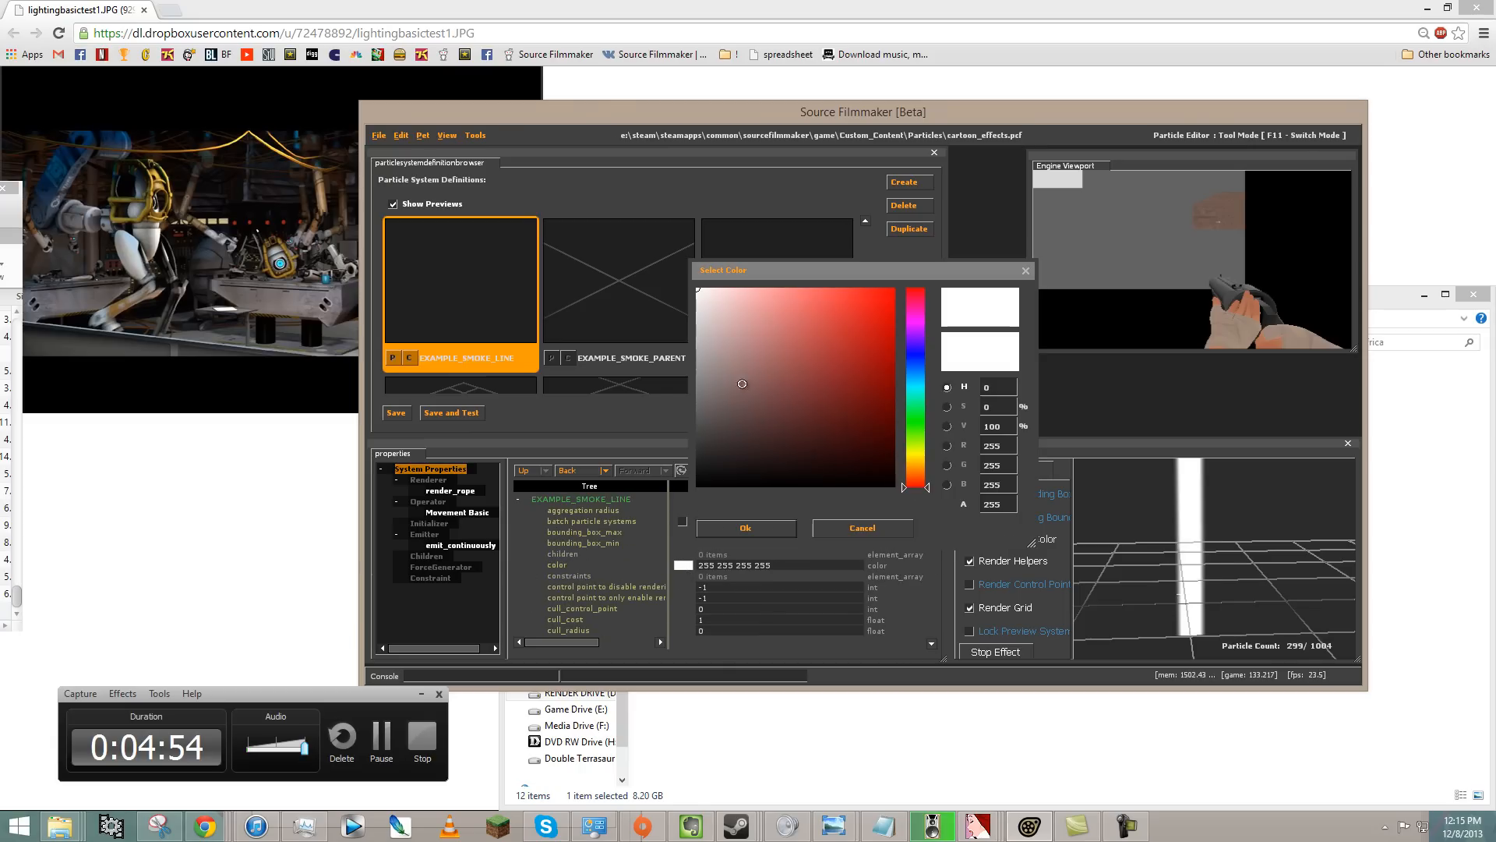
click(701, 392)
click(697, 414)
click(741, 529)
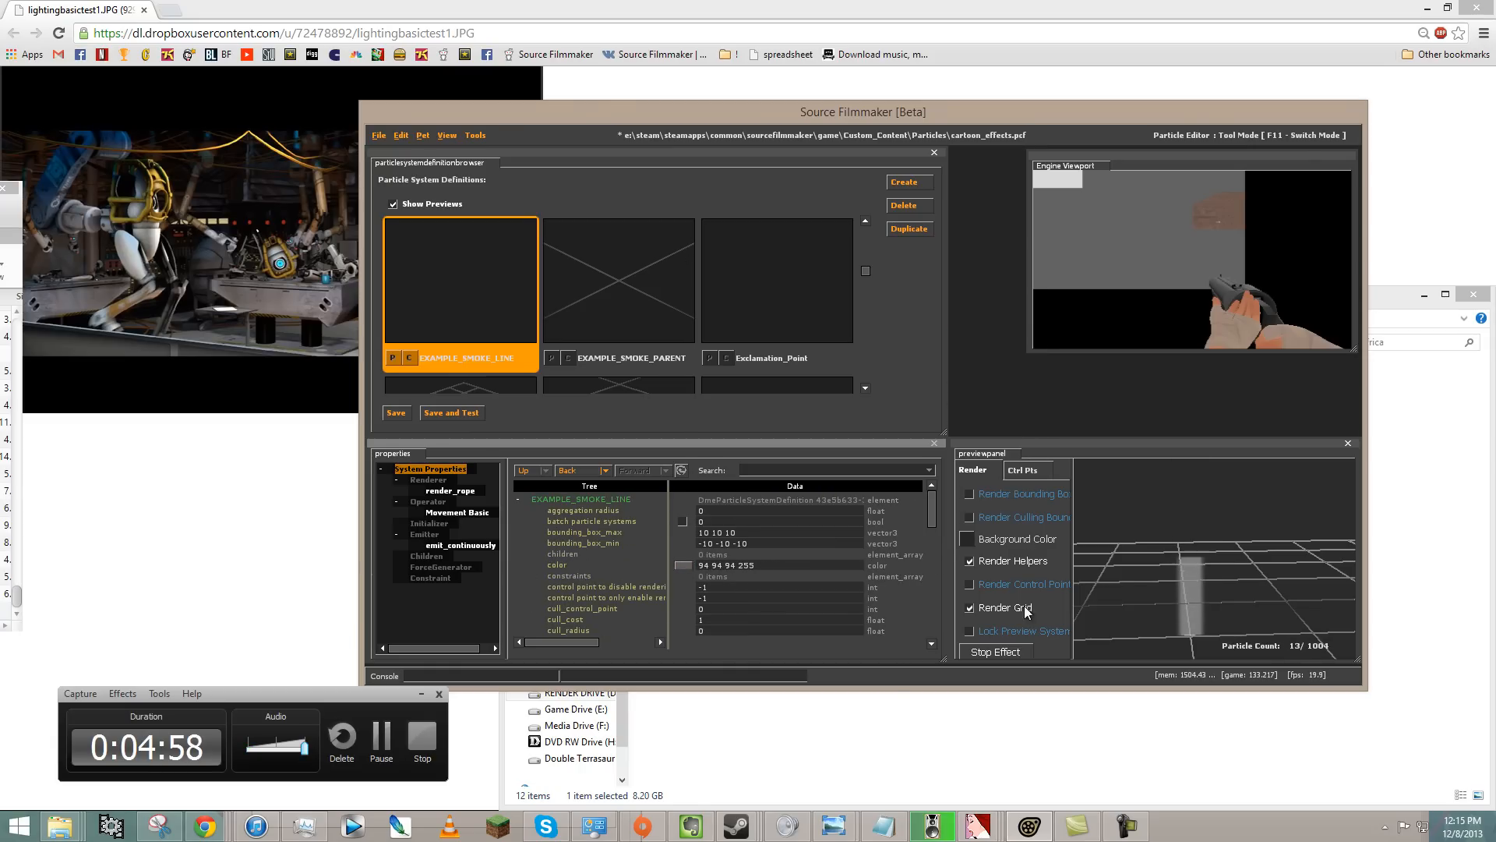
drag(1213, 575, 1116, 578)
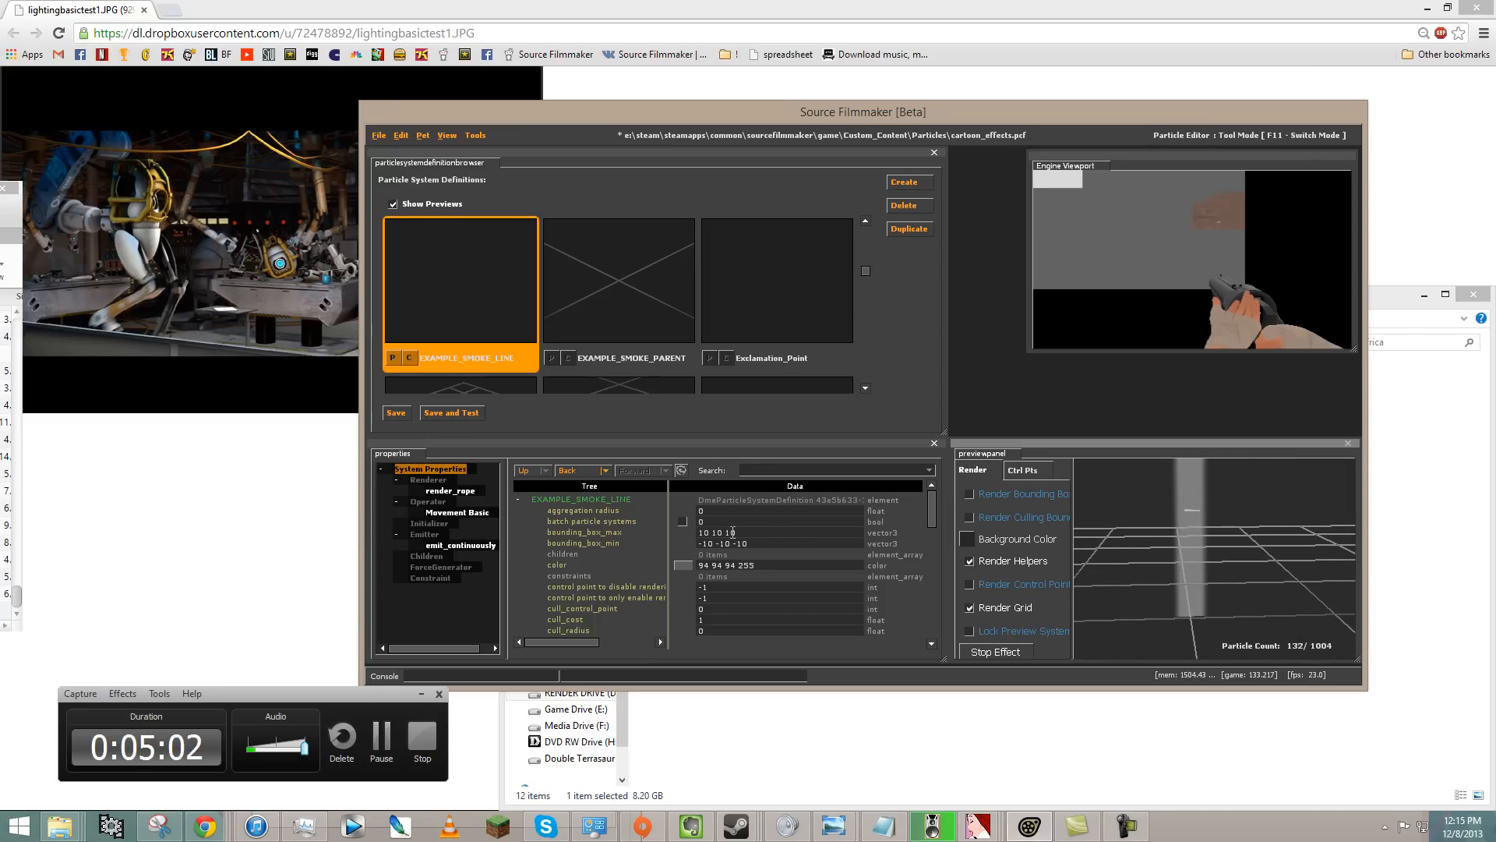
right_click(428, 482)
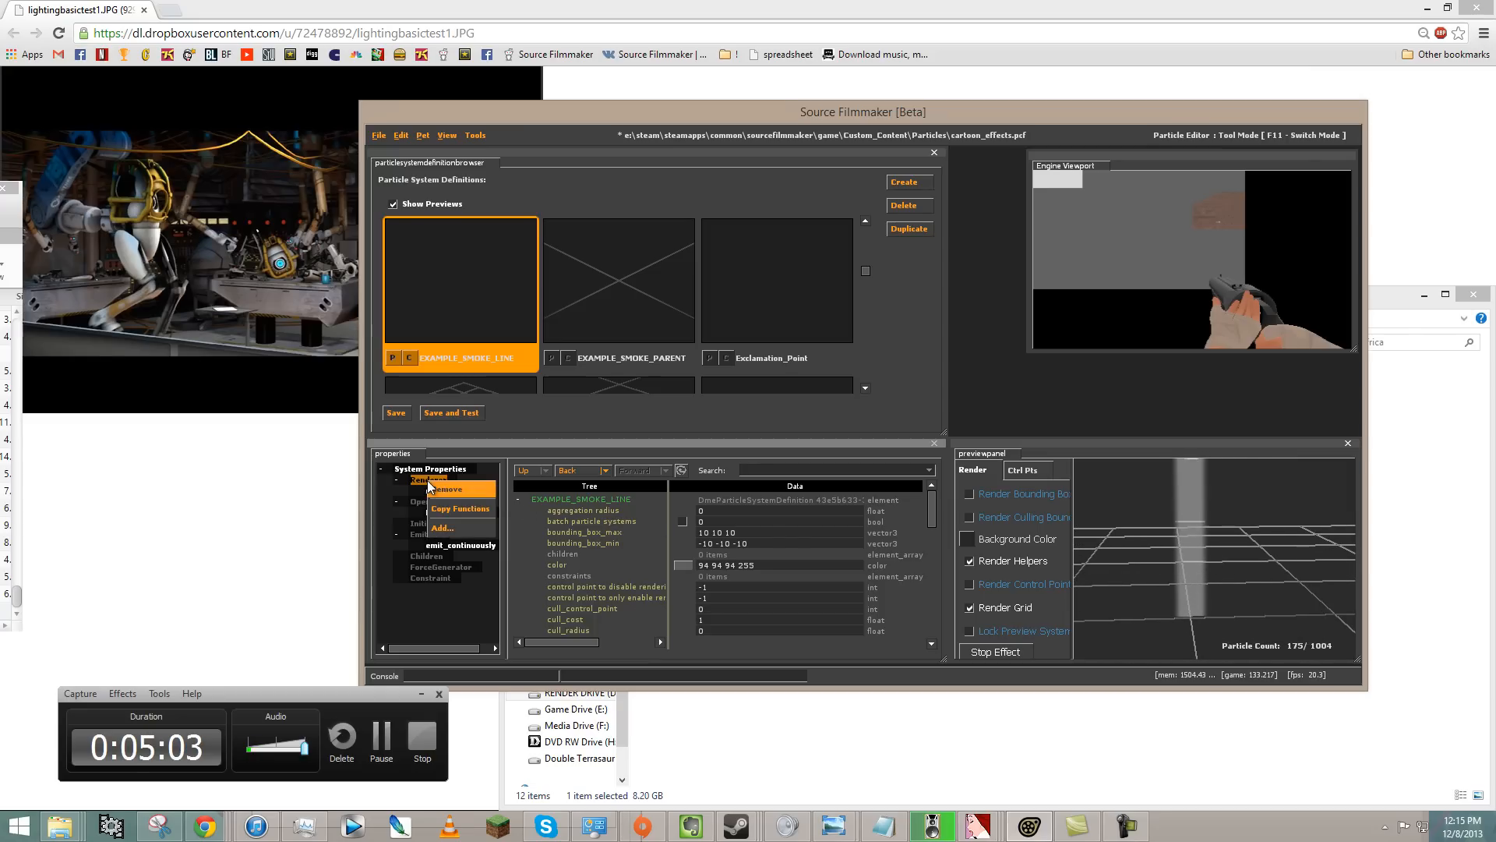
click(452, 530)
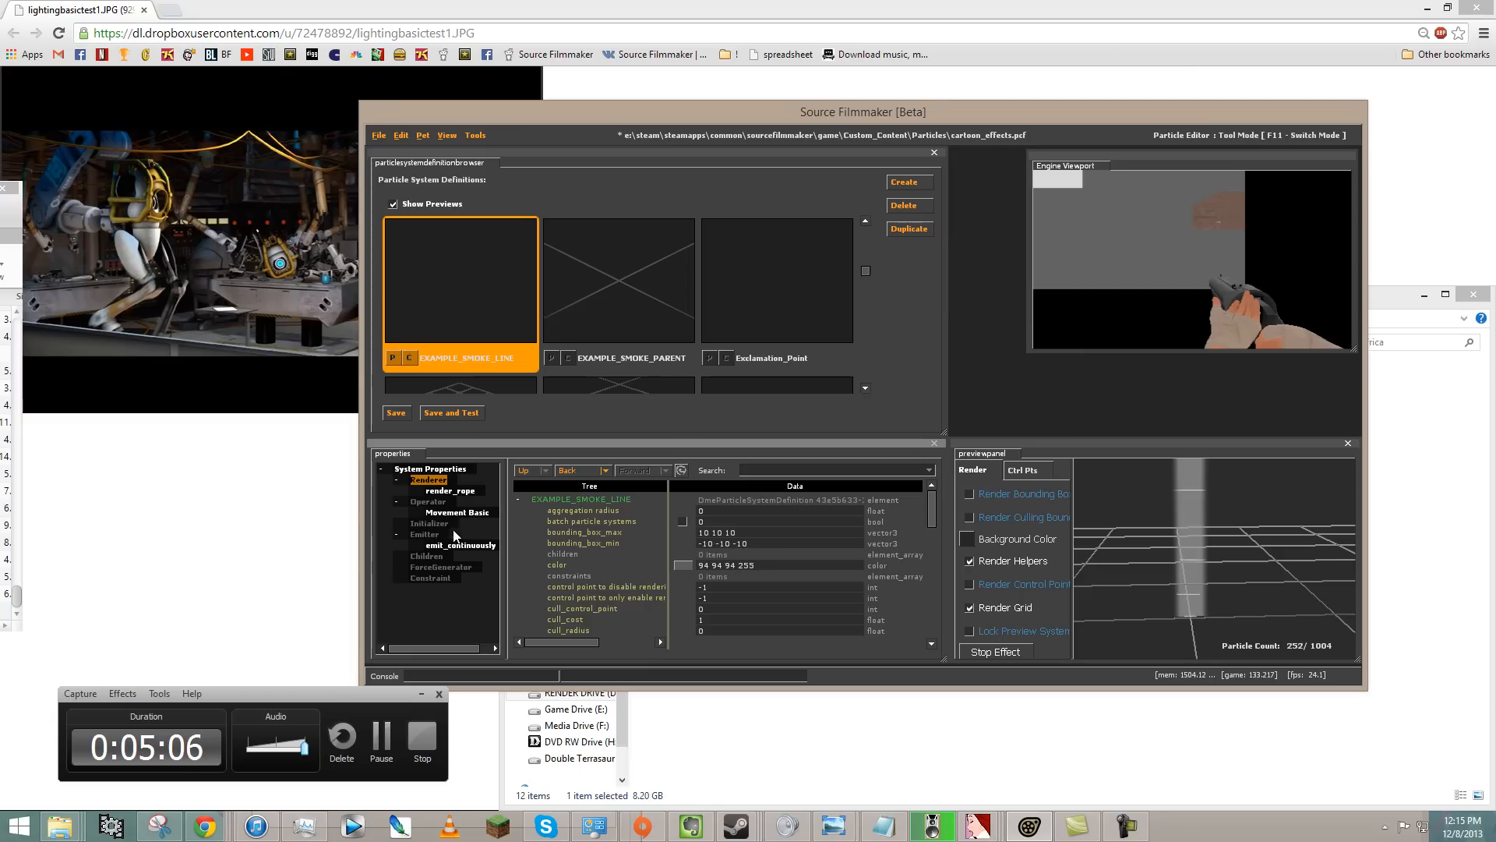
click(835, 541)
- Add a Color Fade operator to the EXAMPLE_SMOKE_LINE particle system
right_click(416, 504)
click(452, 551)
double_click(727, 422)
click(430, 468)
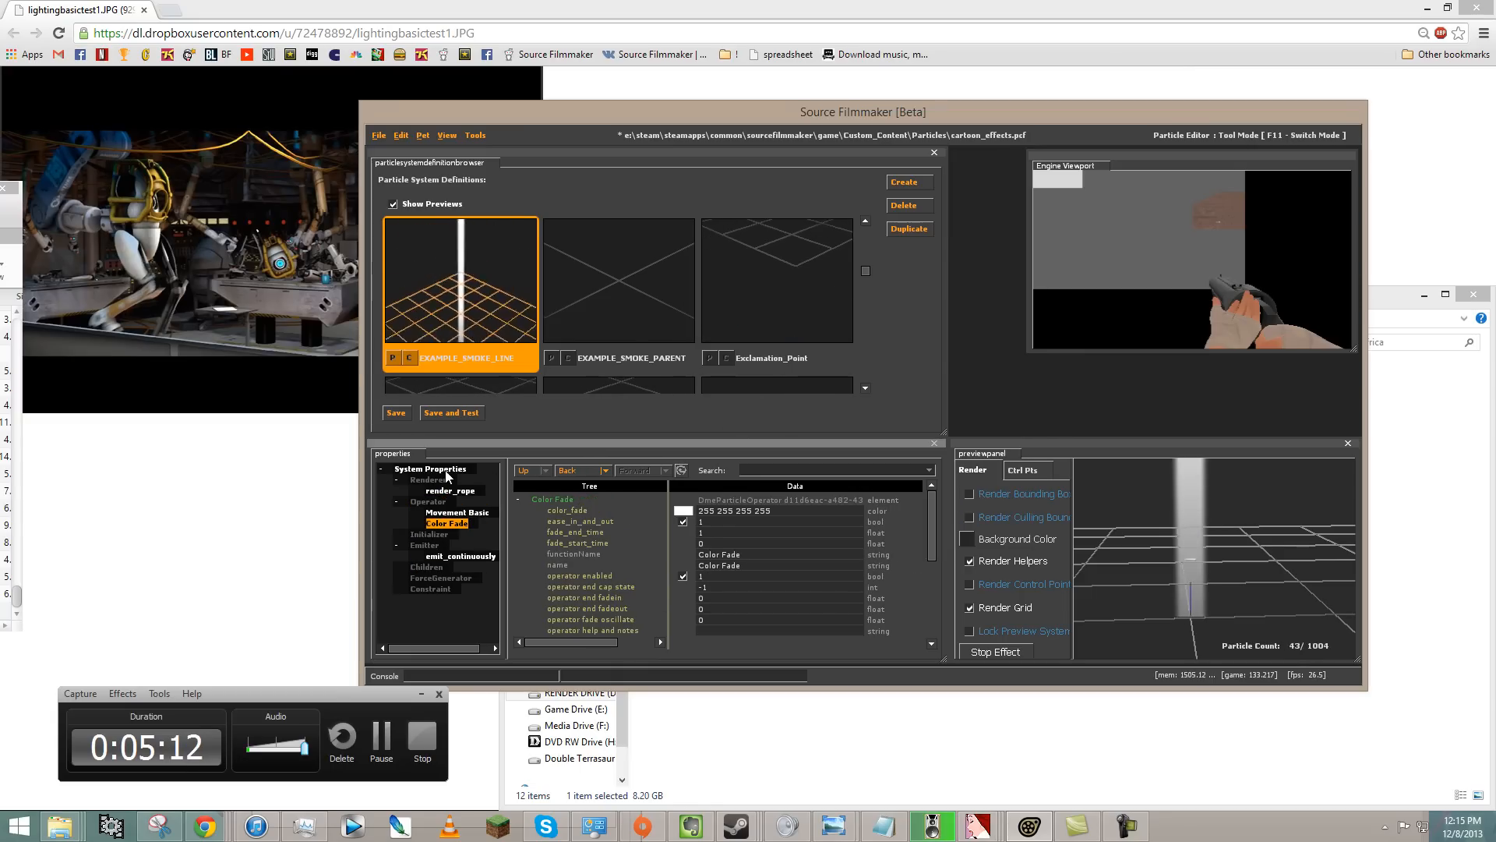
click(680, 565)
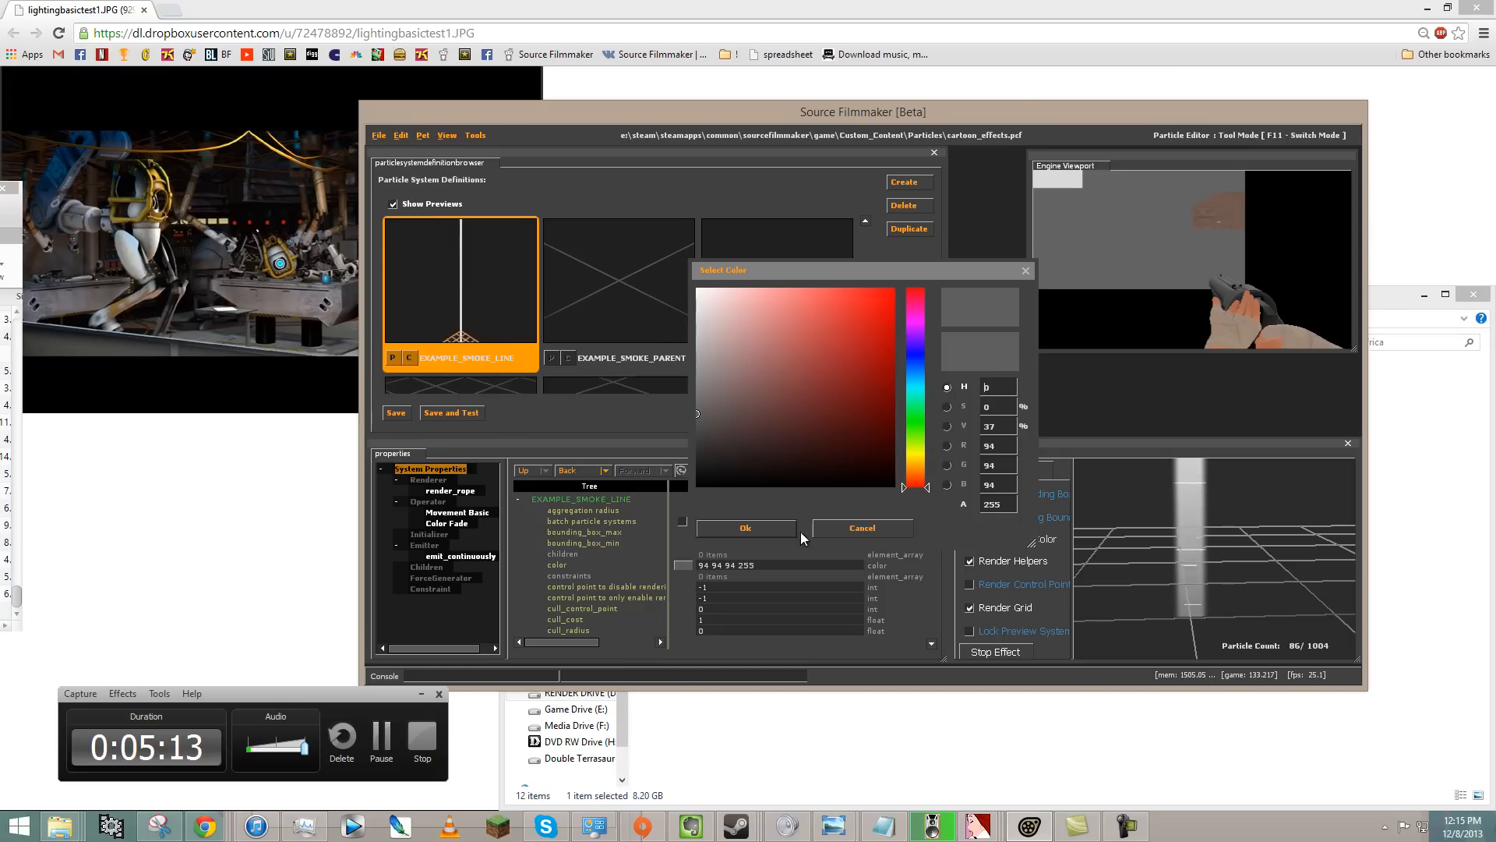
click(915, 473)
drag(761, 385, 896, 287)
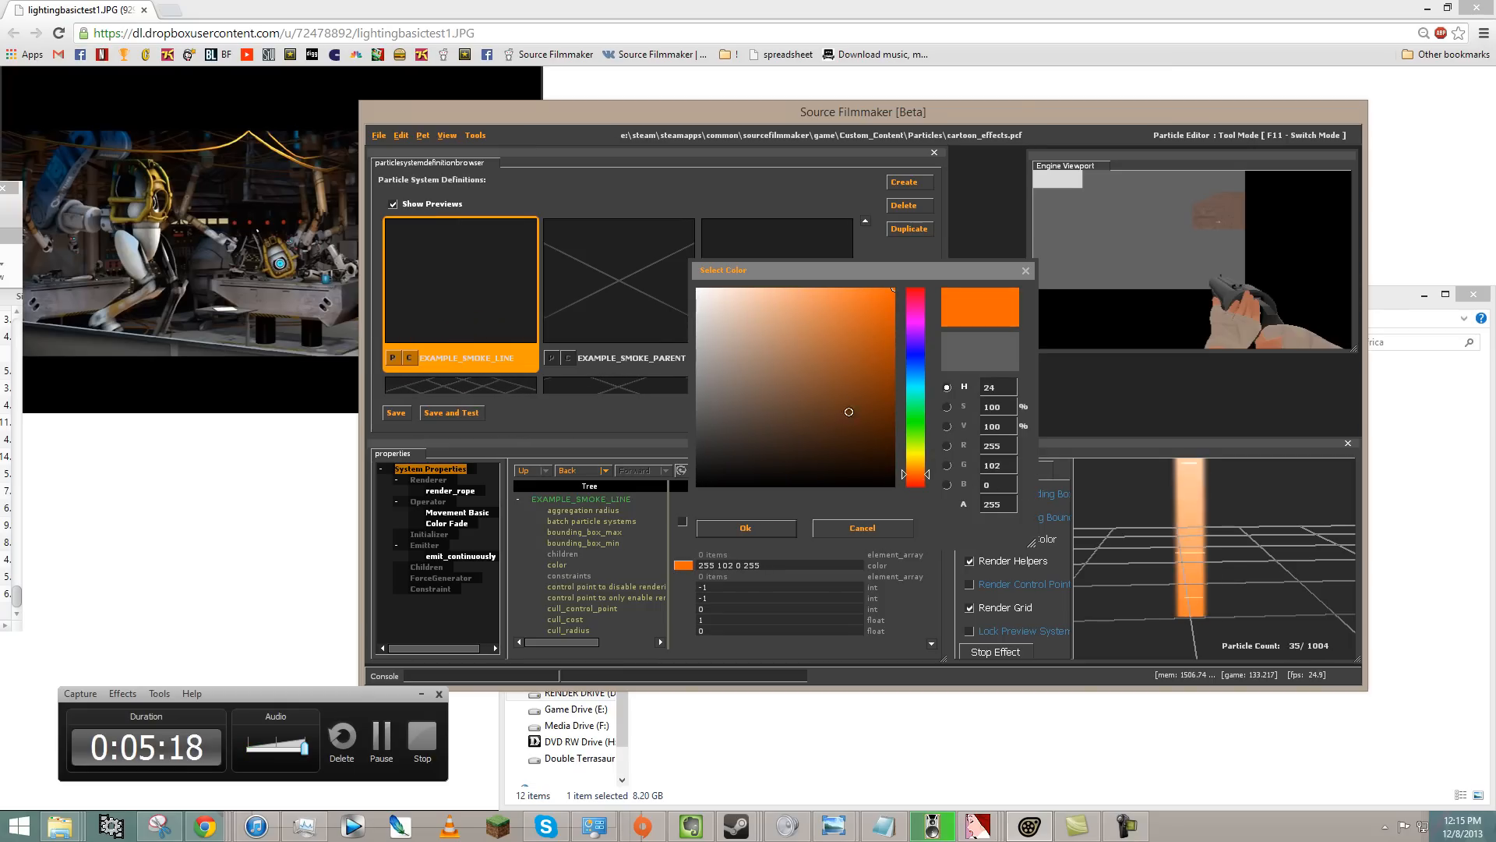
click(746, 529)
click(446, 523)
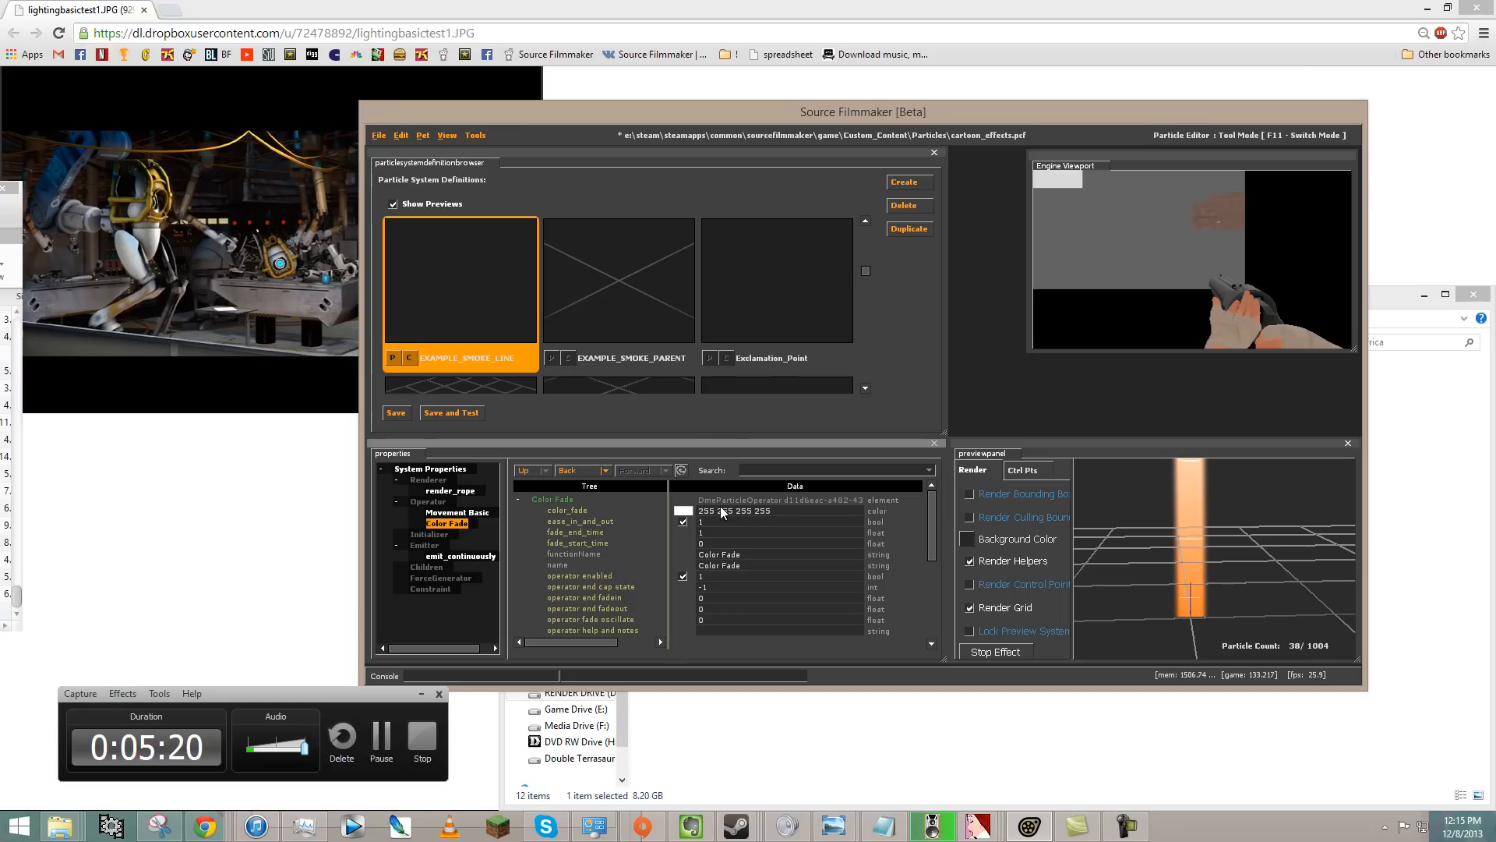
click(683, 512)
click(697, 390)
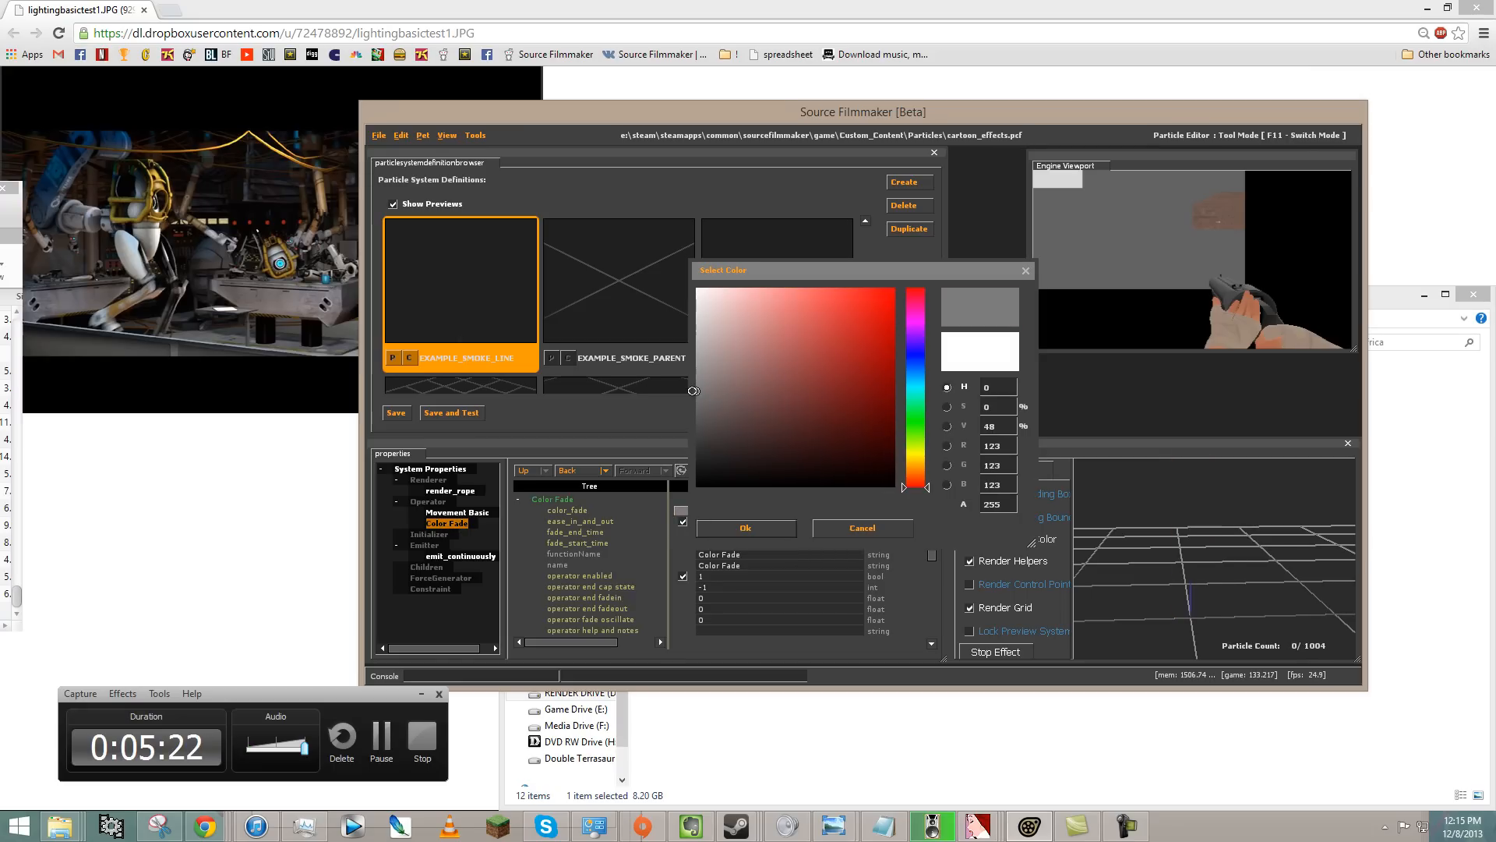
click(747, 529)
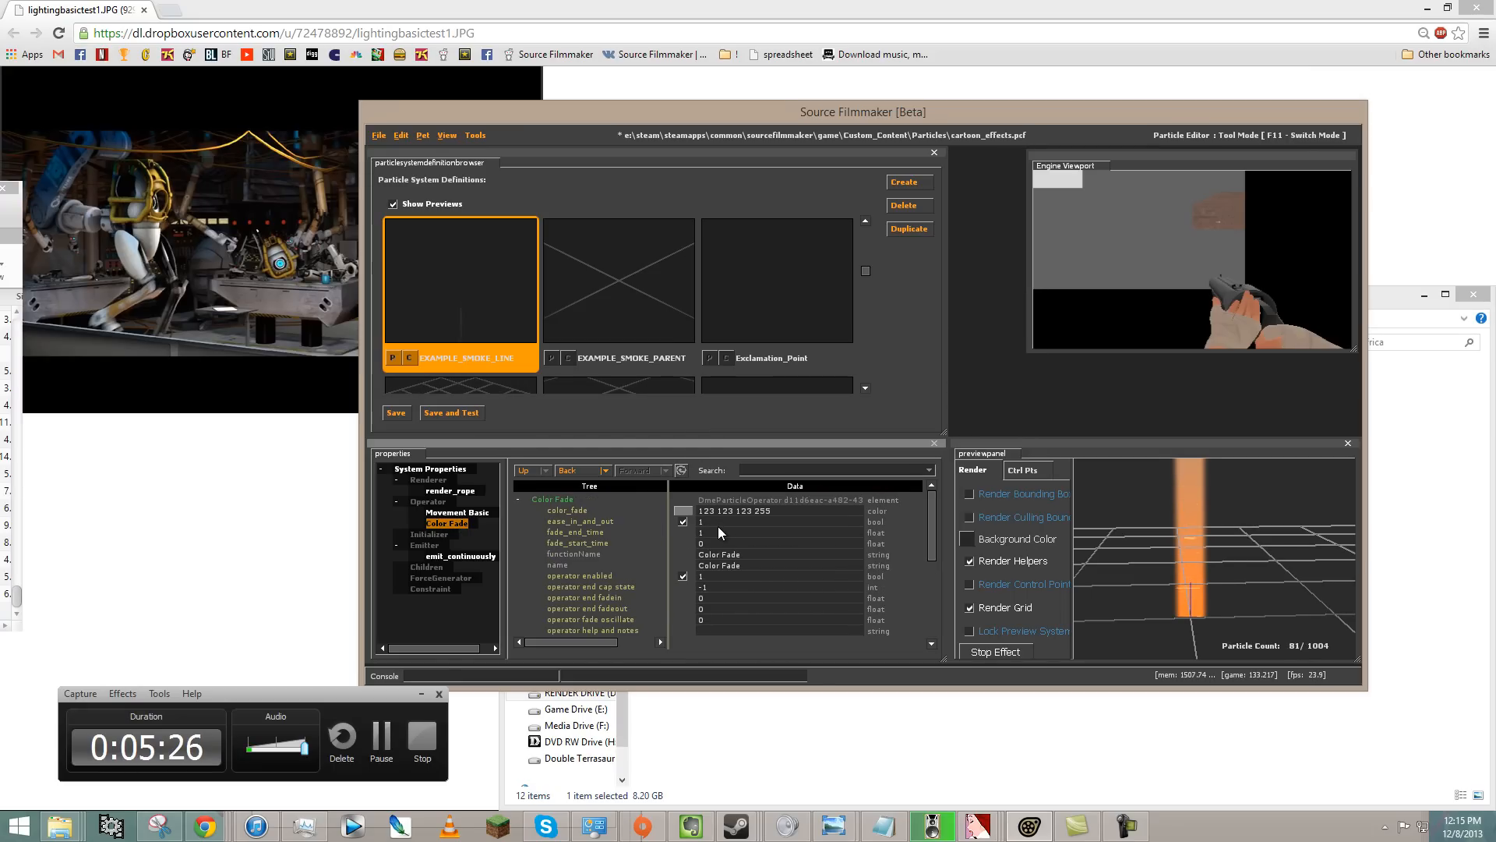
- Set the Color Fade operator's fade_end_time to .1 and check the orange-to-grey fade in the preview
double_click(721, 532)
text(.1)
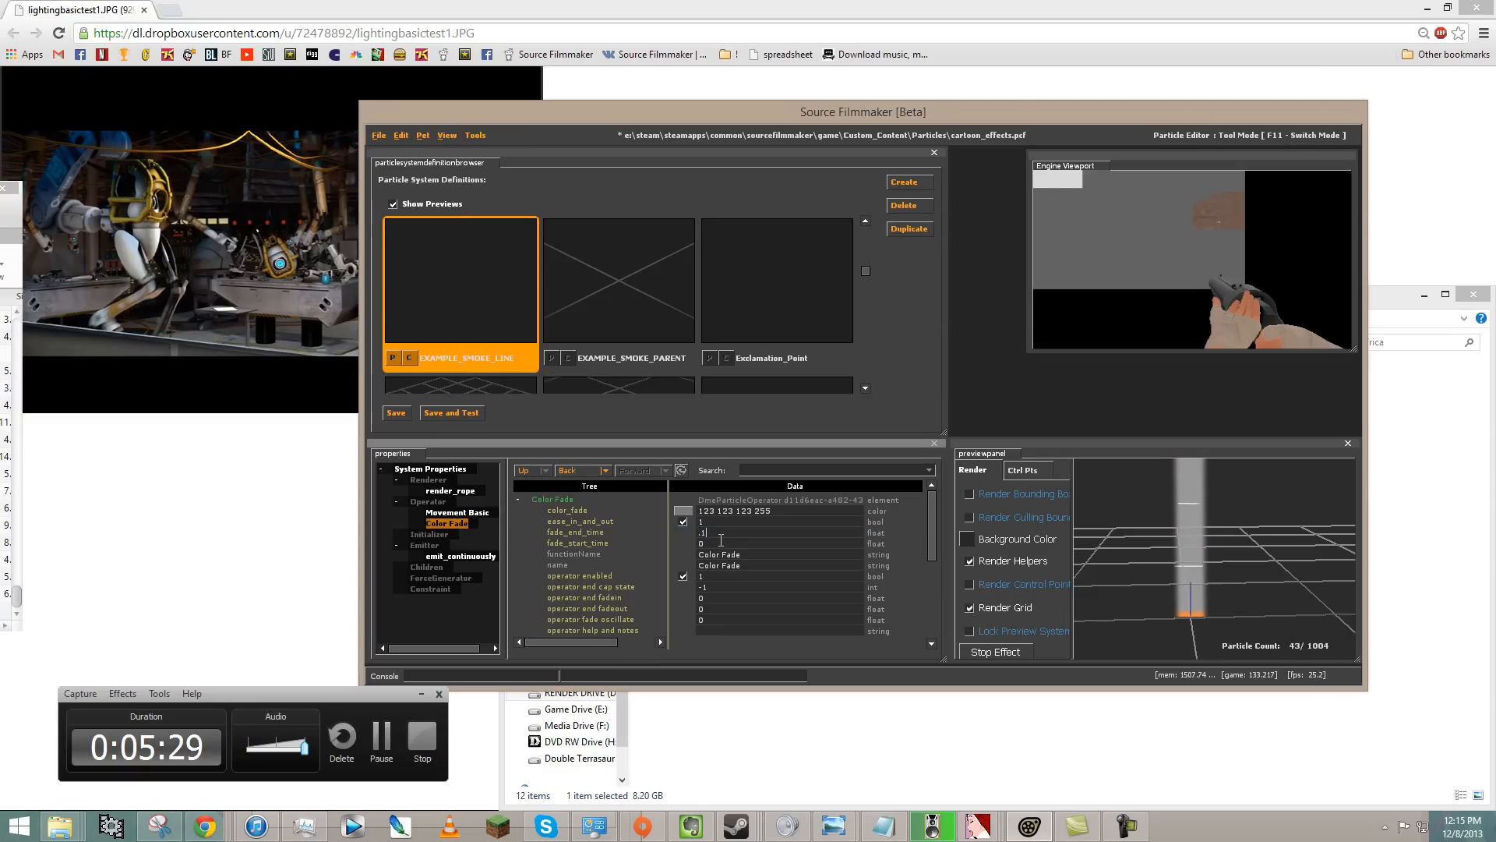
right_drag(1127, 554, 1217, 556)
drag(1216, 555, 1213, 564)
right_drag(1213, 564, 1214, 554)
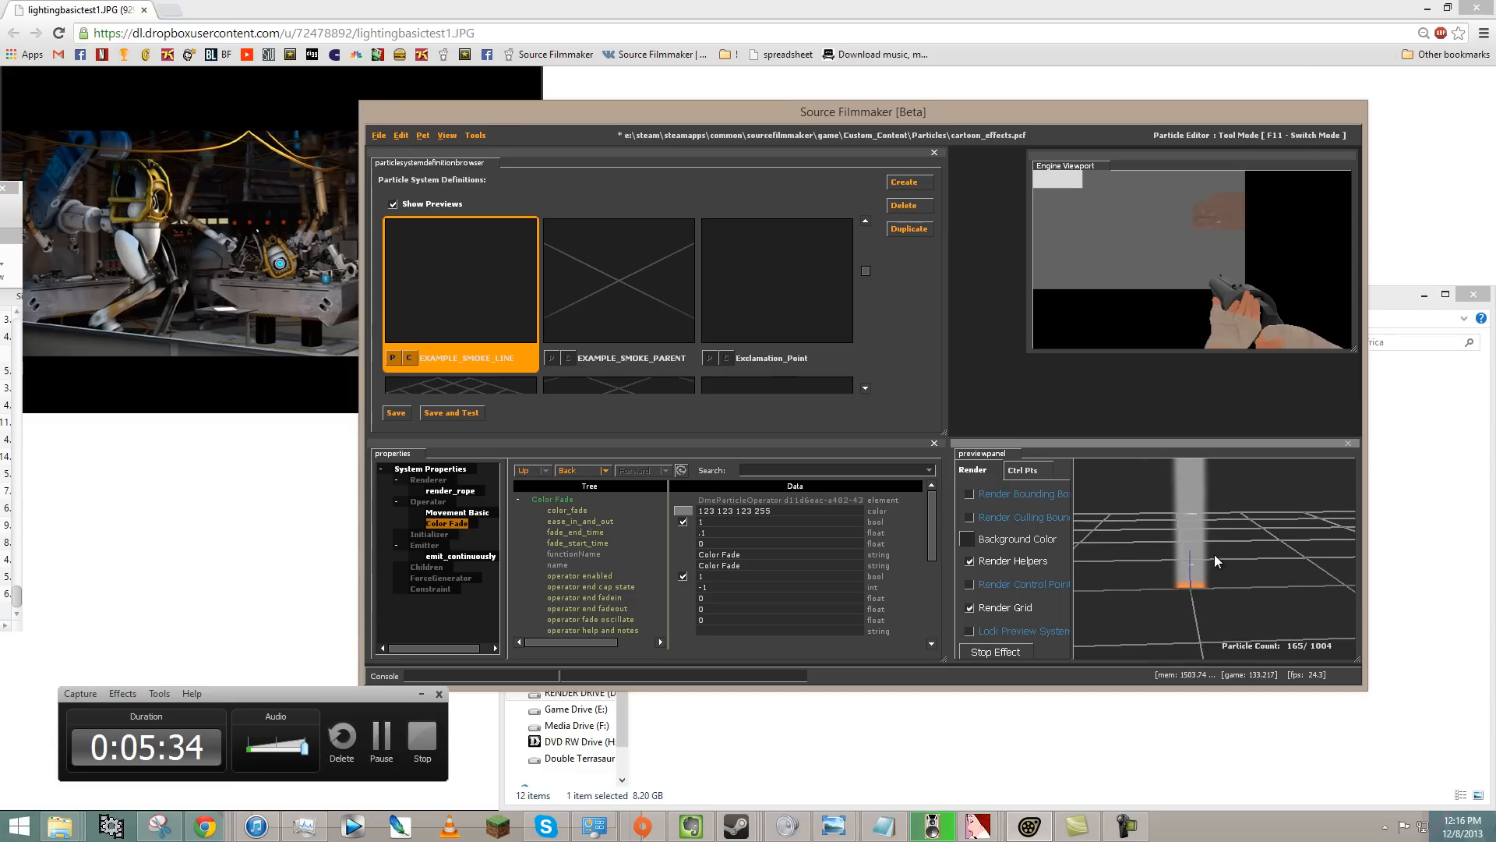
- Set the radius of EXAMPLE_SMOKE_LINE to .2 in its system properties and save the particle file
click(437, 472)
scroll(740, 573, down, 5)
scroll(761, 583, down, 3)
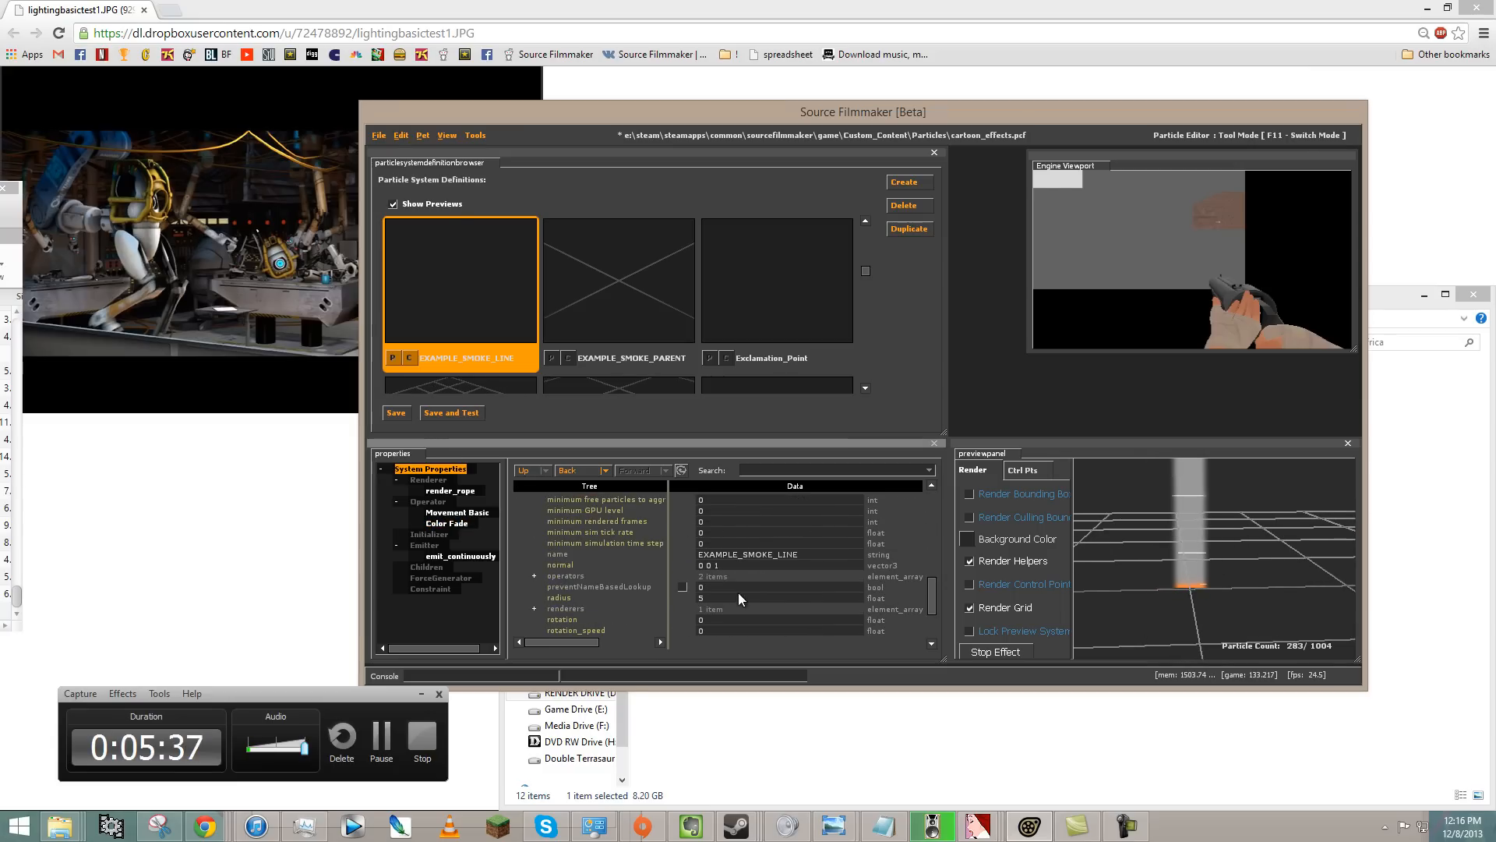
click(739, 597)
text(.)
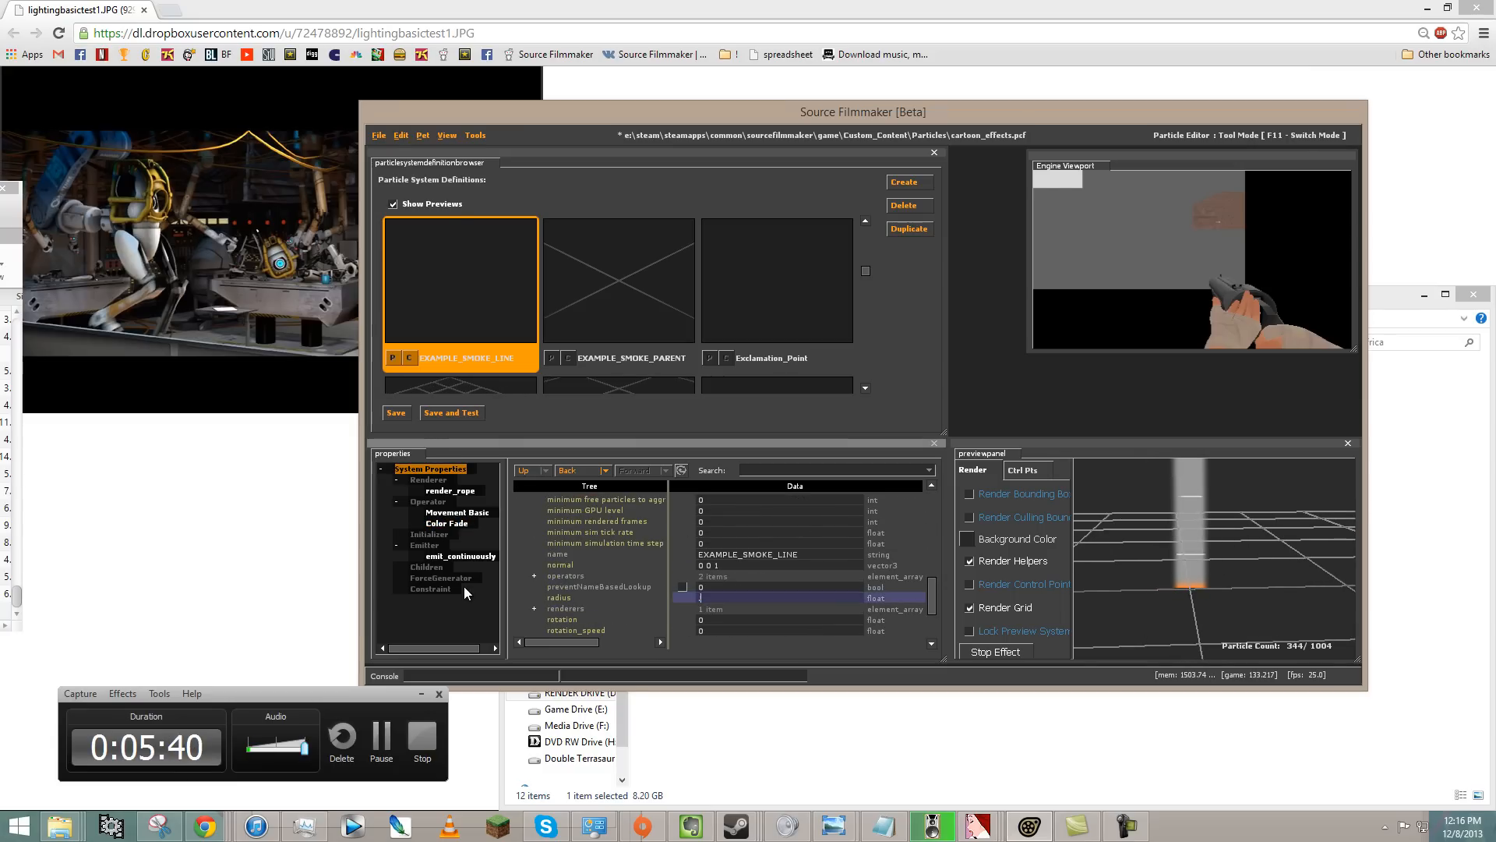
text(3)
key(Return)
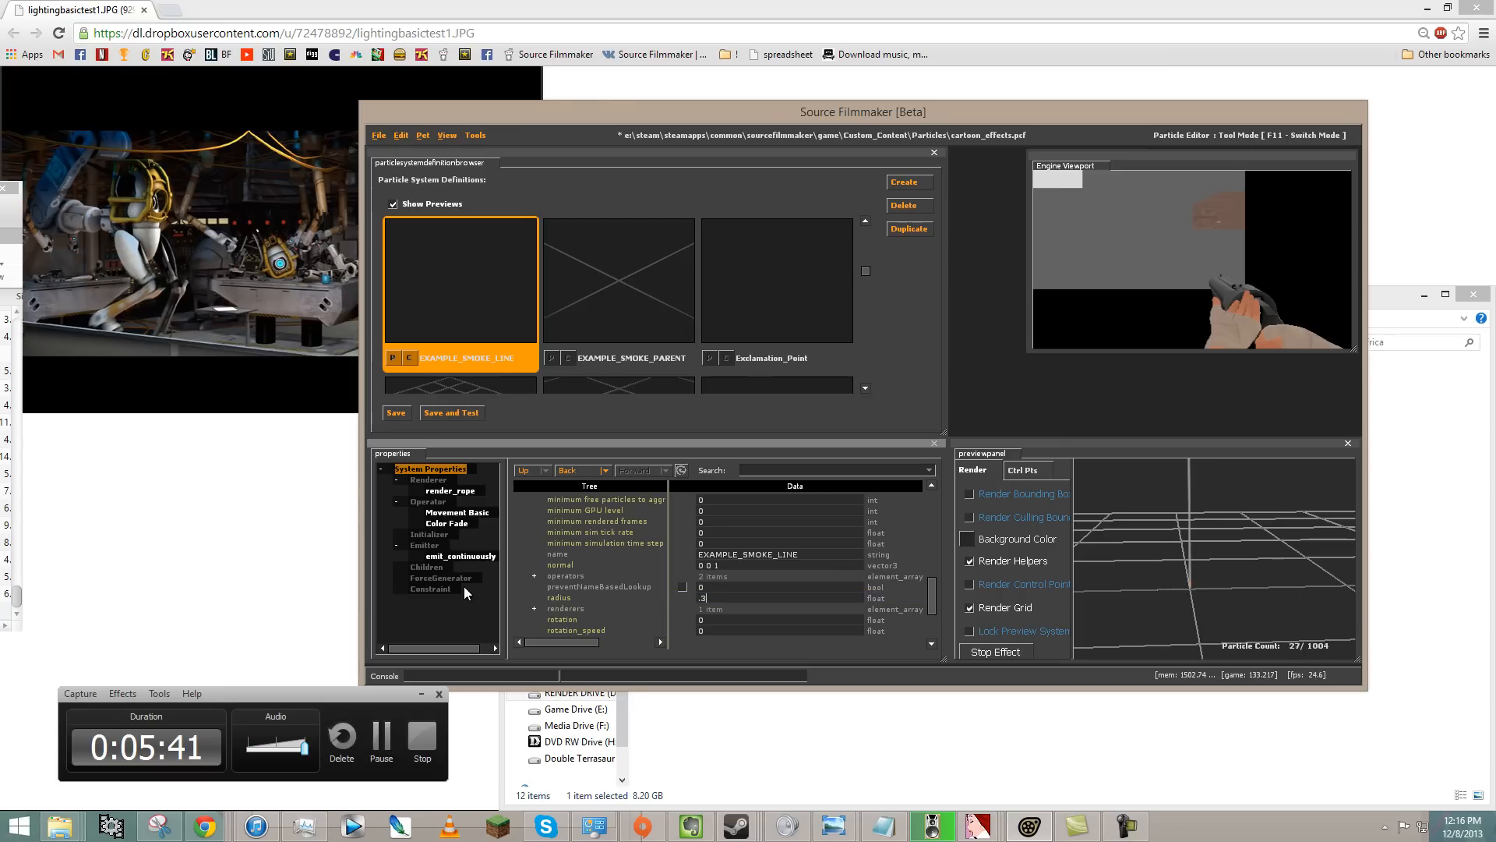
key(BackSpace)
text(2)
key(Return)
right_drag(1185, 622, 1214, 562)
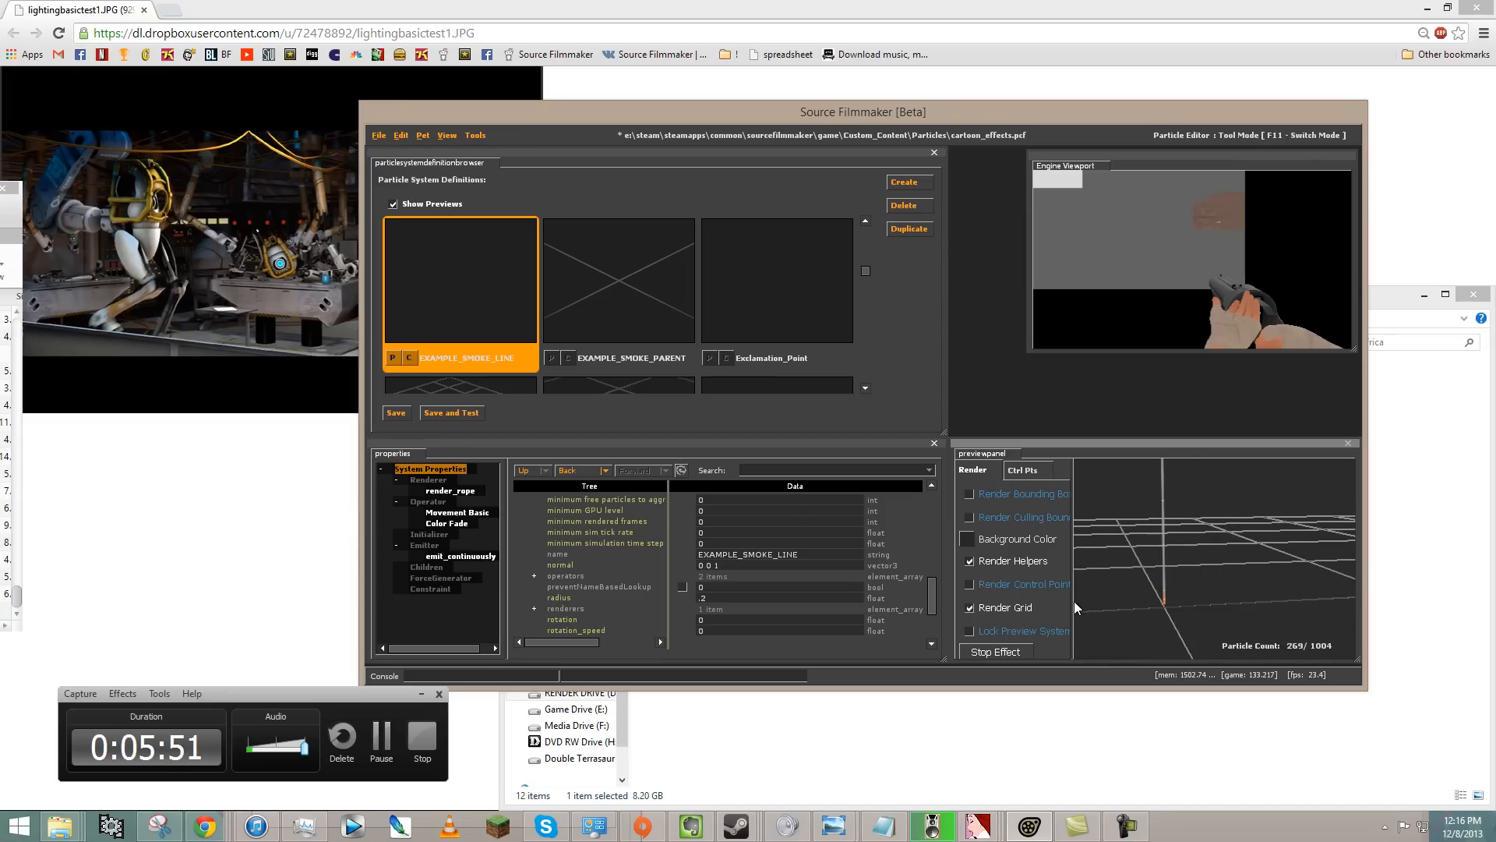
click(401, 418)
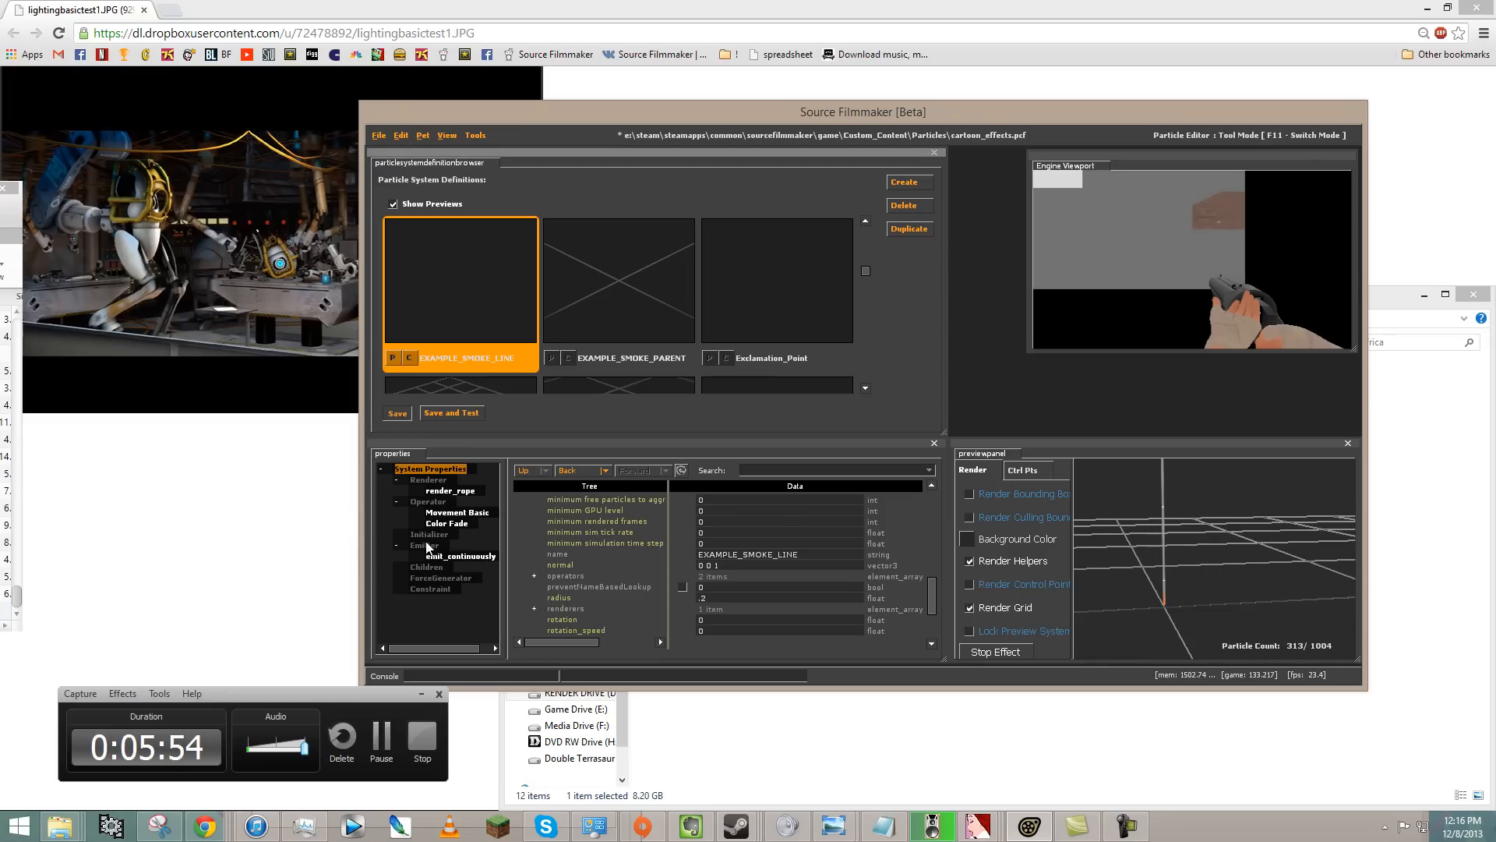
- Add a Movement Match Particle Velocities operator to EXAMPLE_SMOKE_LINE and check it in the preview
click(431, 590)
click(421, 578)
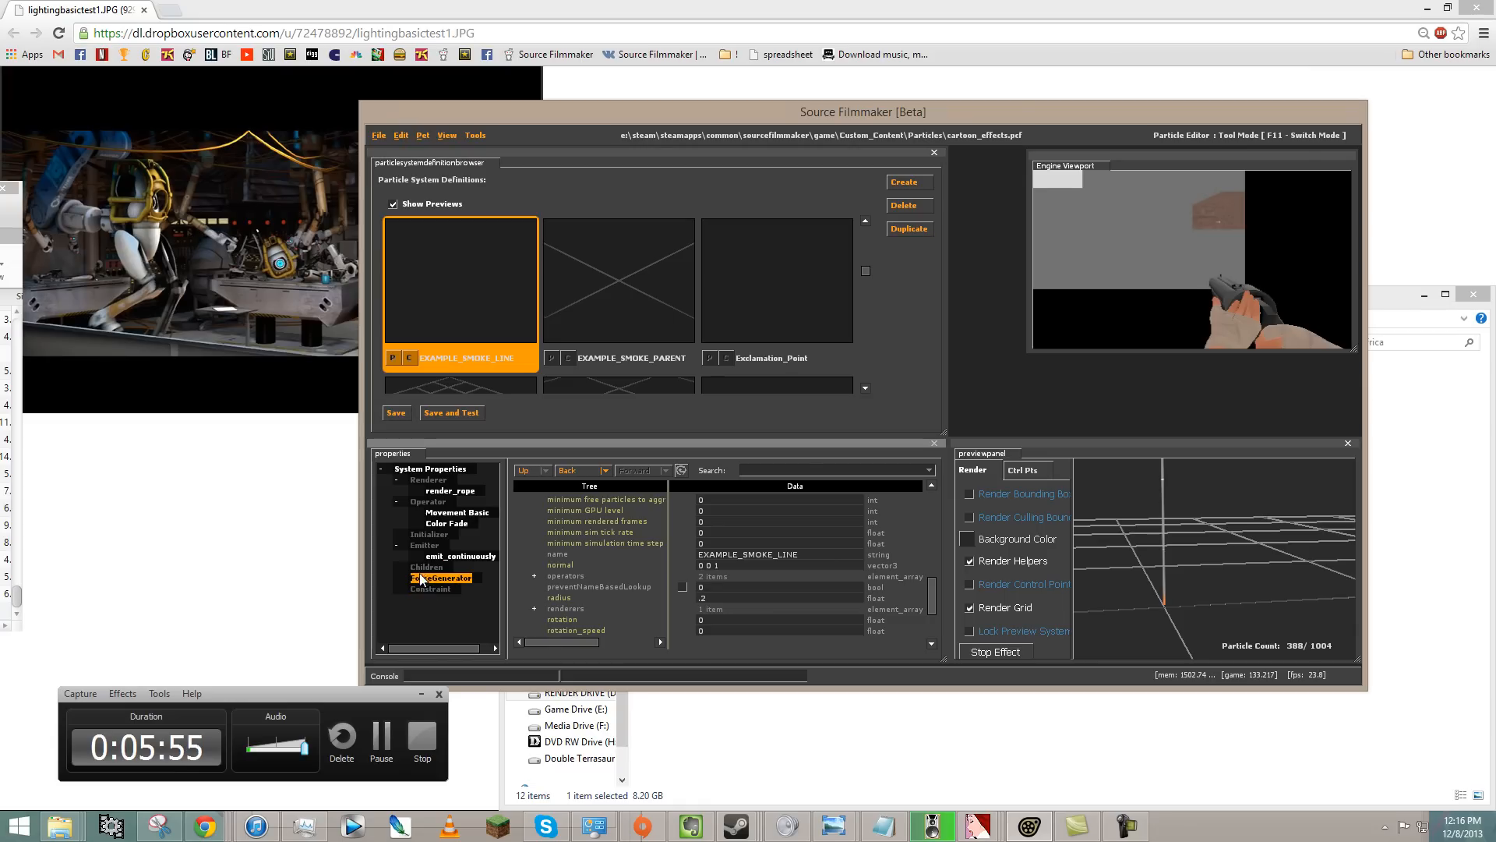
right_click(426, 503)
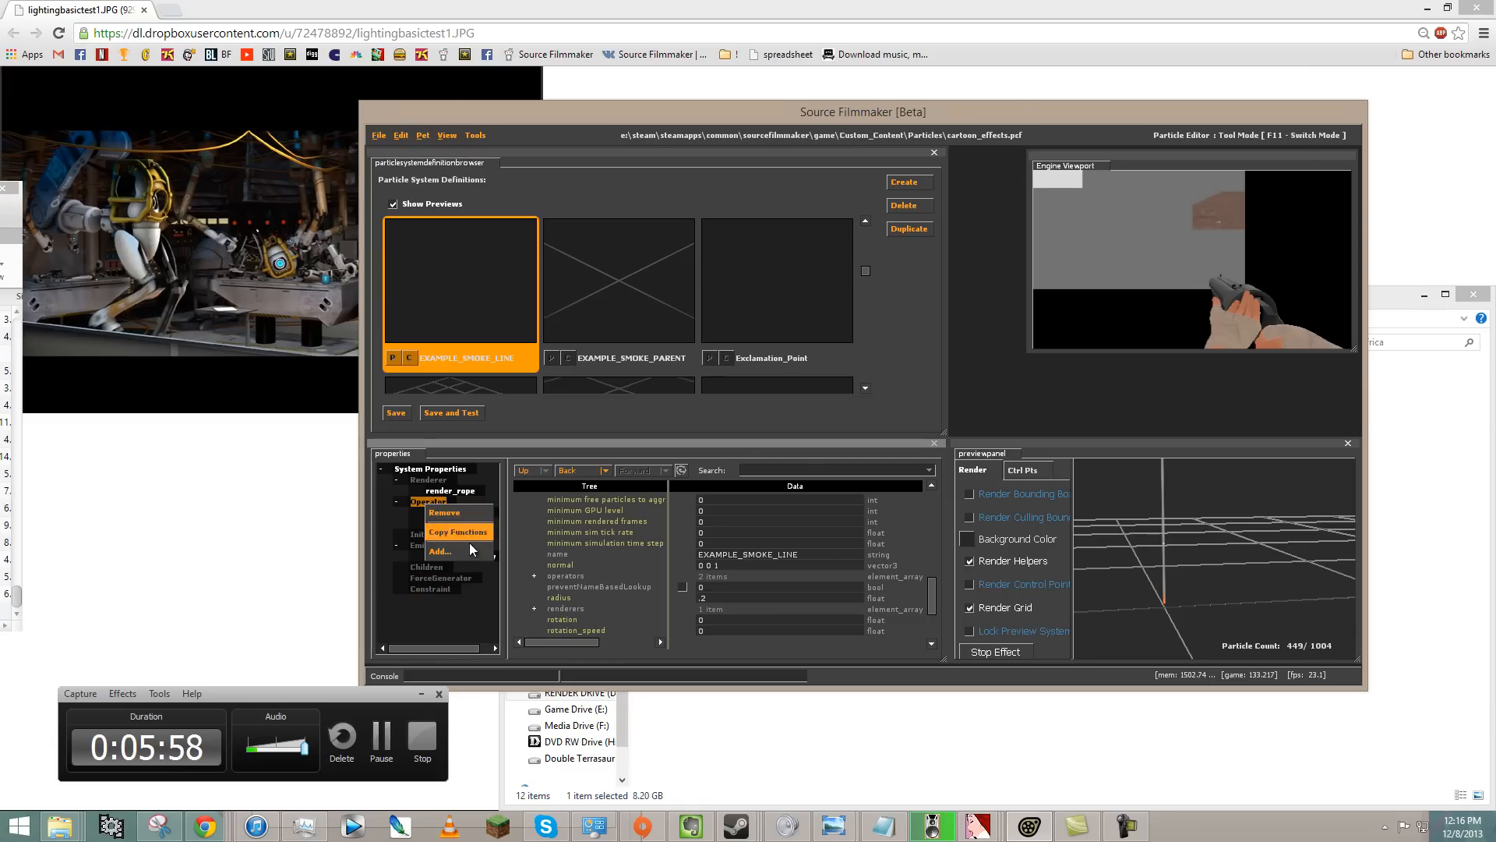
click(467, 552)
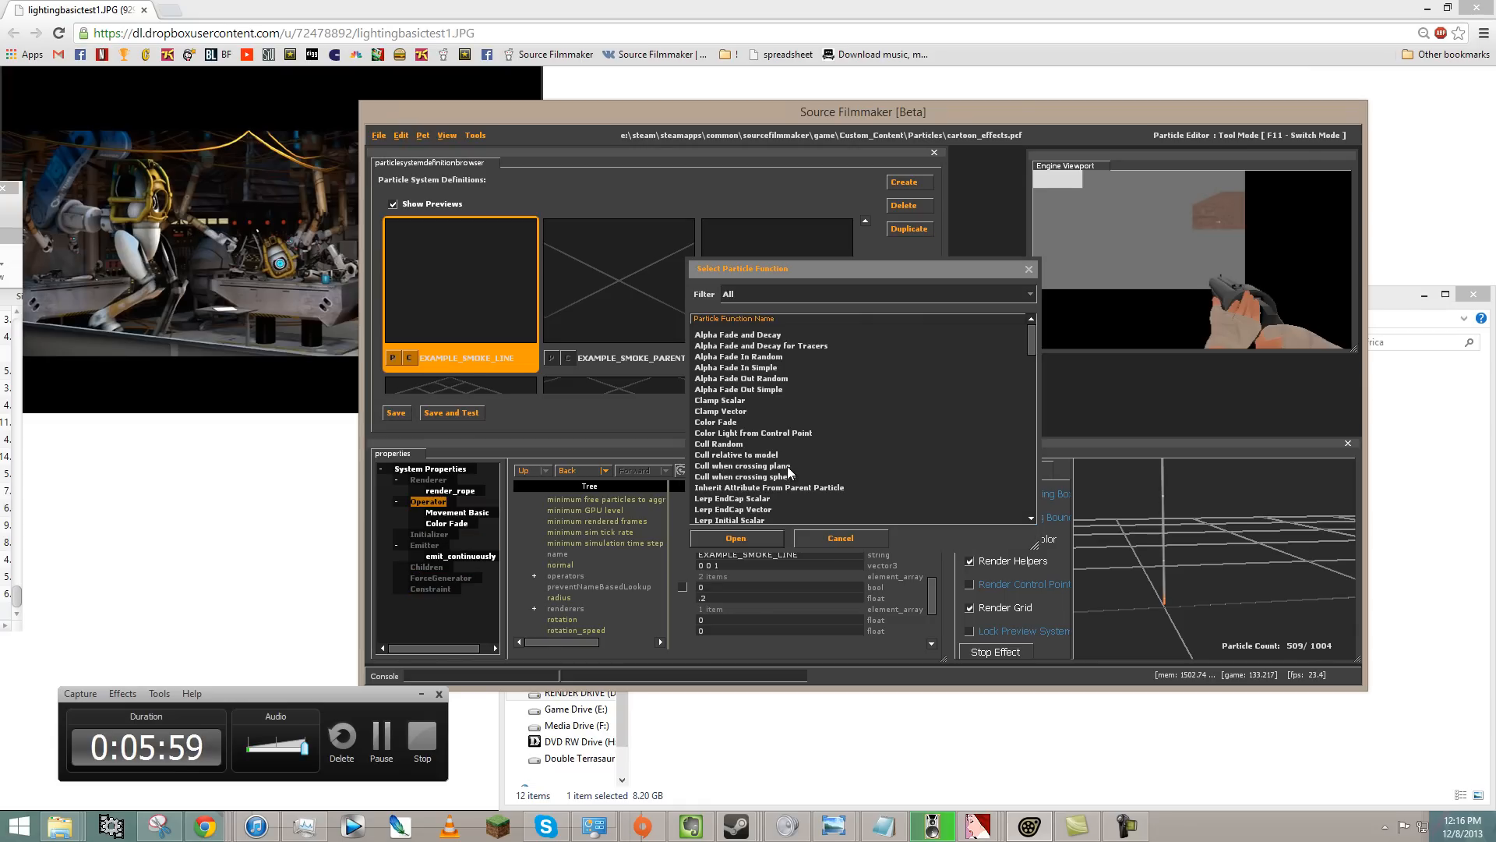
scroll(788, 468, down, 15)
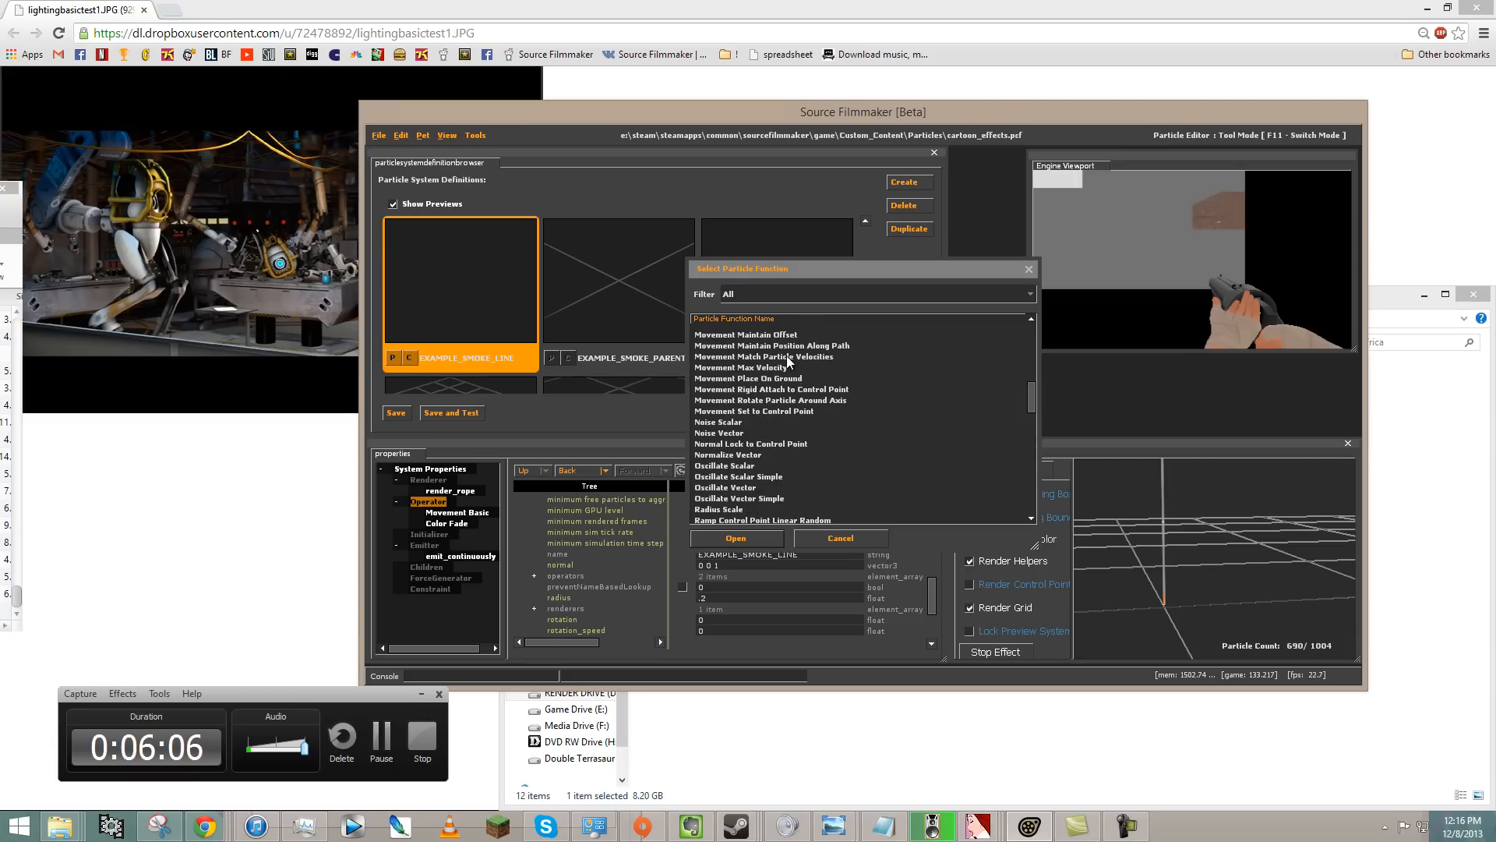
click(787, 355)
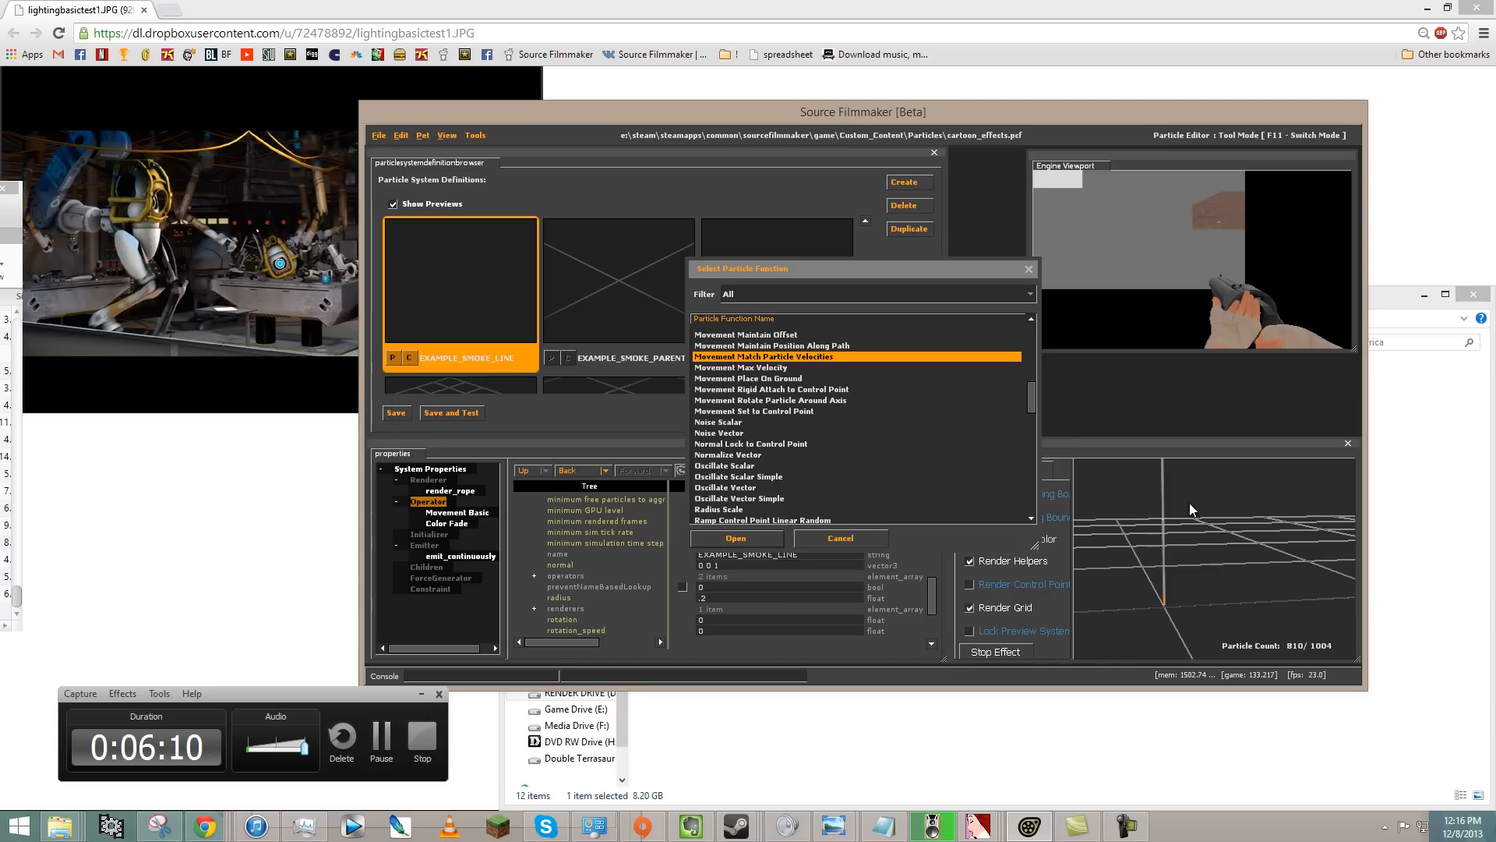
click(737, 539)
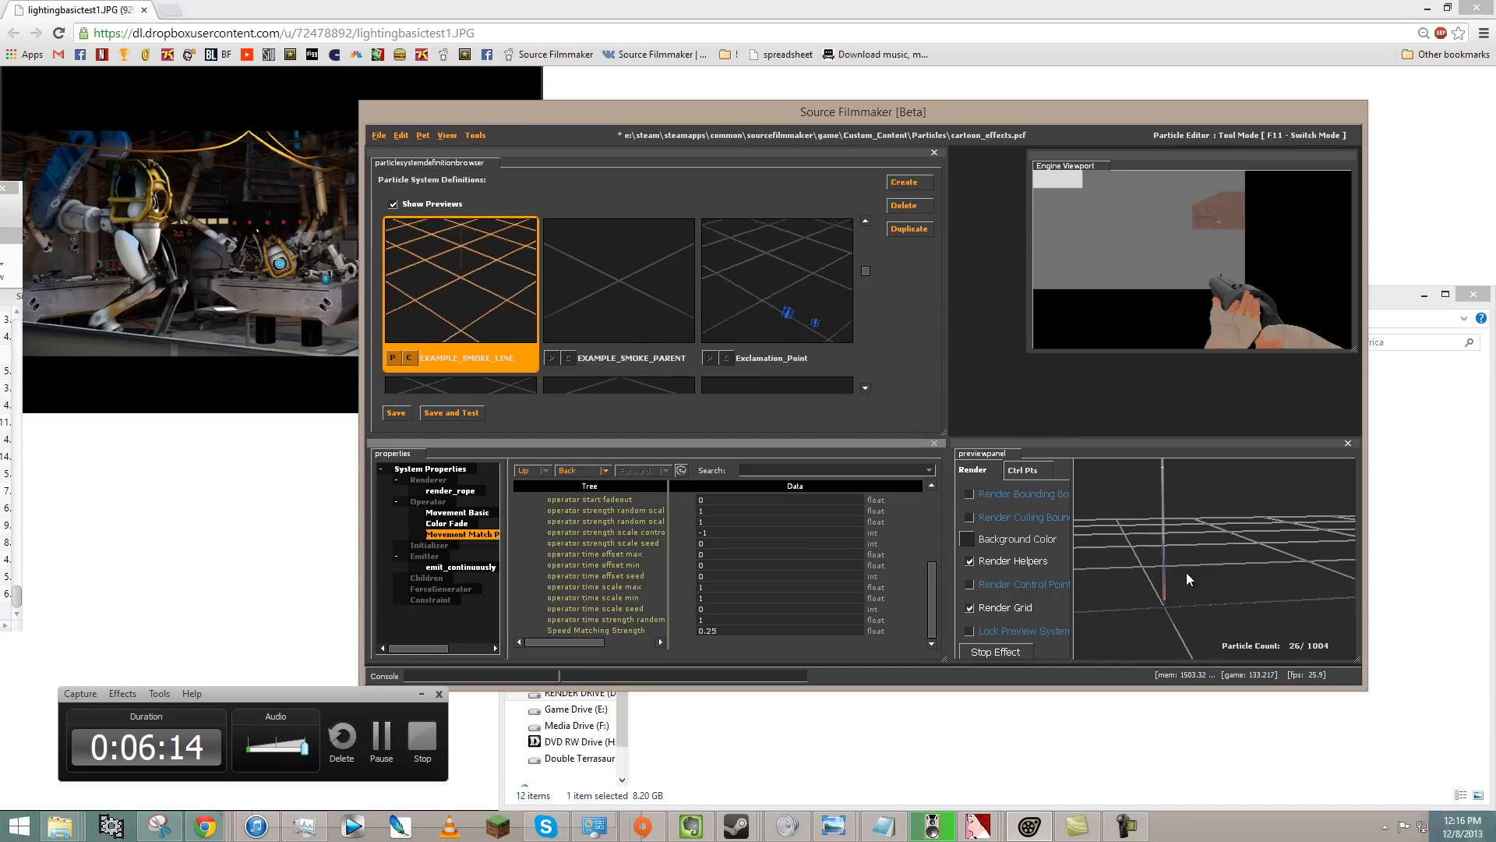
drag(1214, 558, 1214, 558)
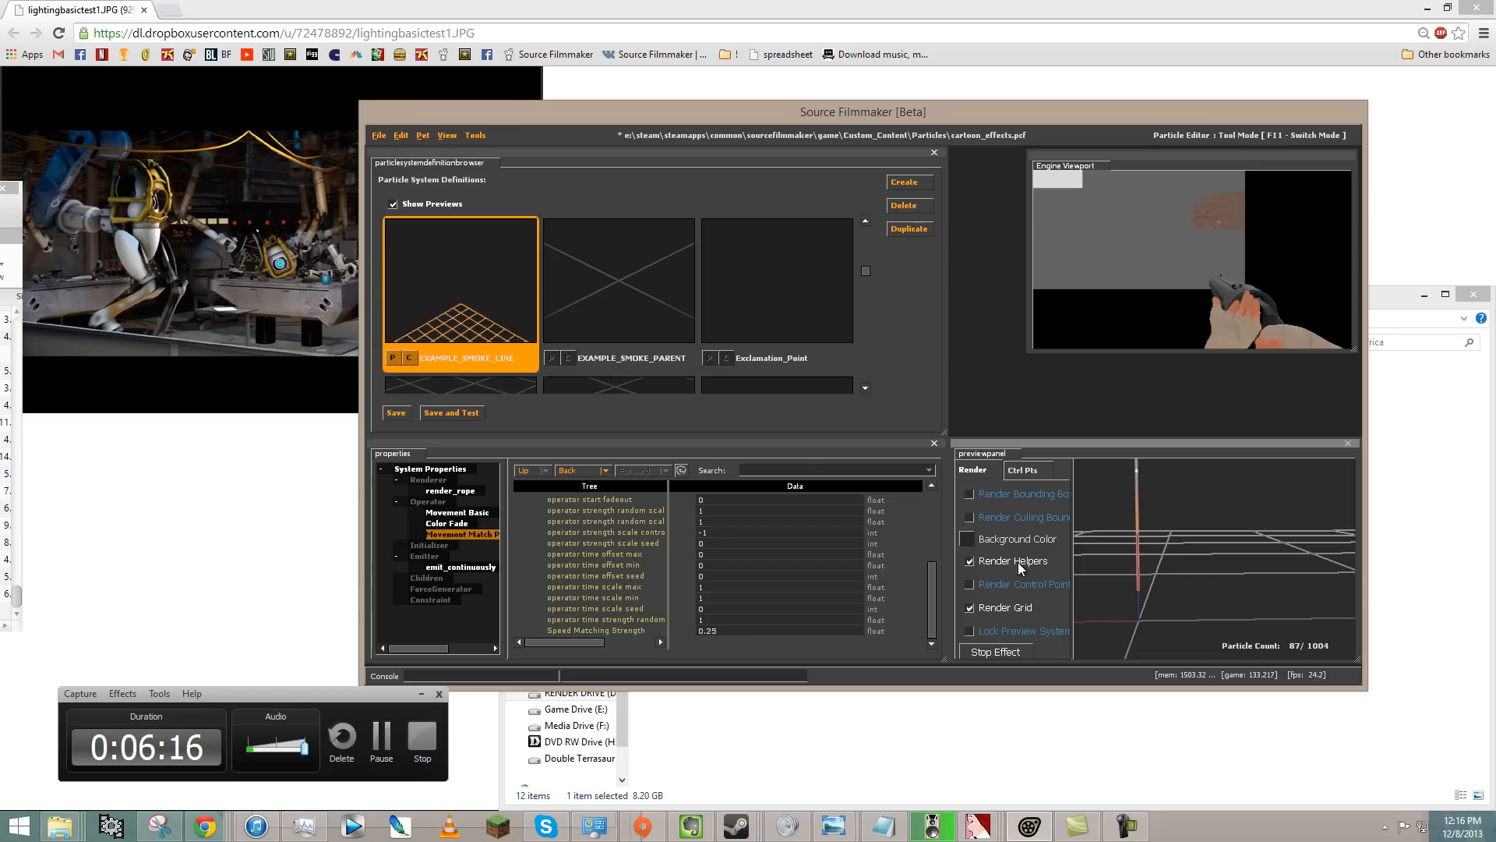
- Add a turbulent force to EXAMPLE_SMOKE_LINE's force generators and show its noise settings
click(437, 591)
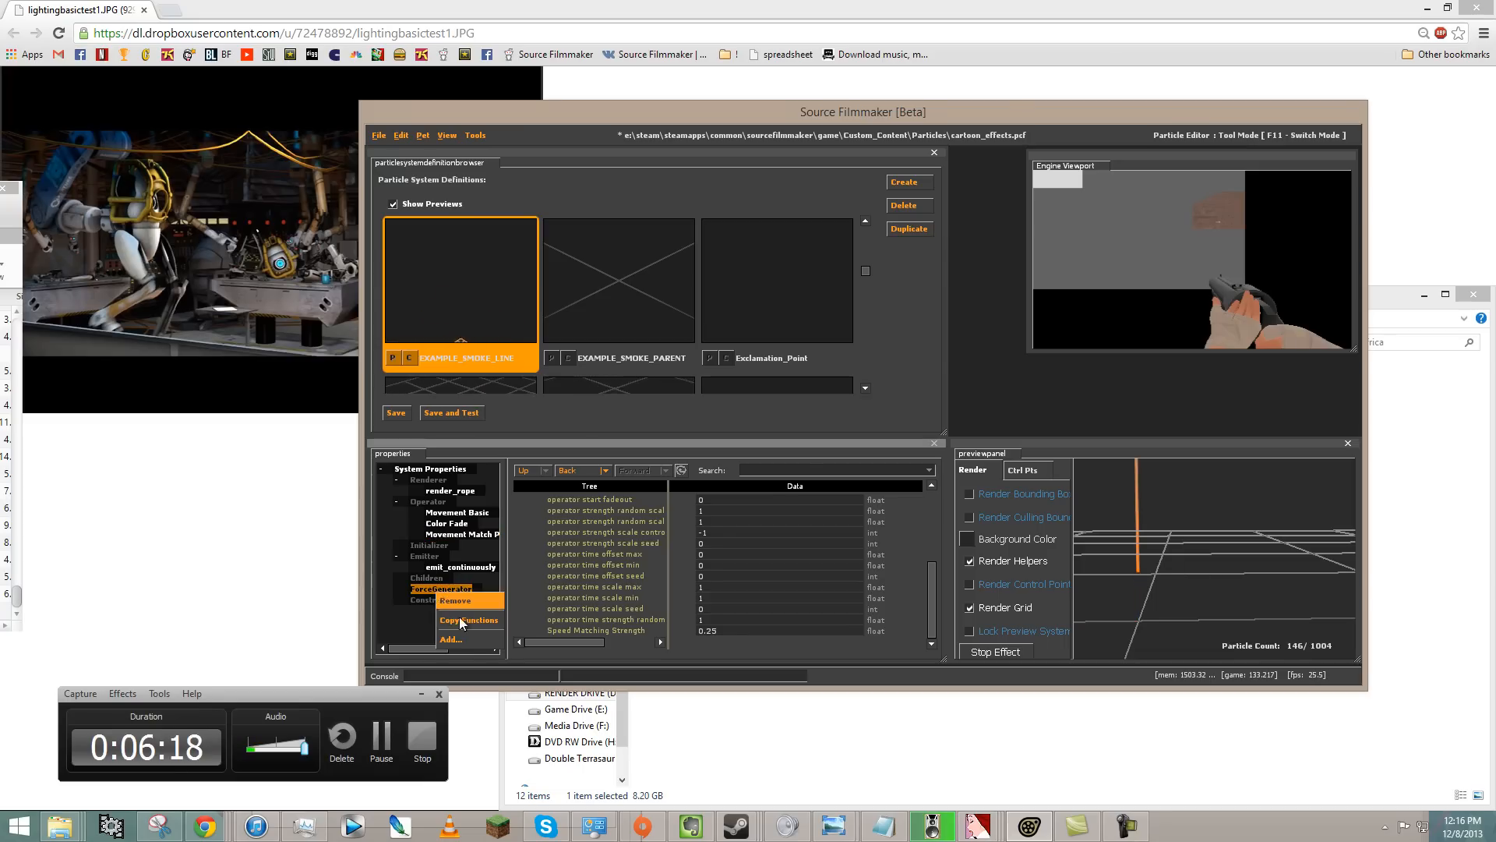
click(464, 642)
double_click(725, 389)
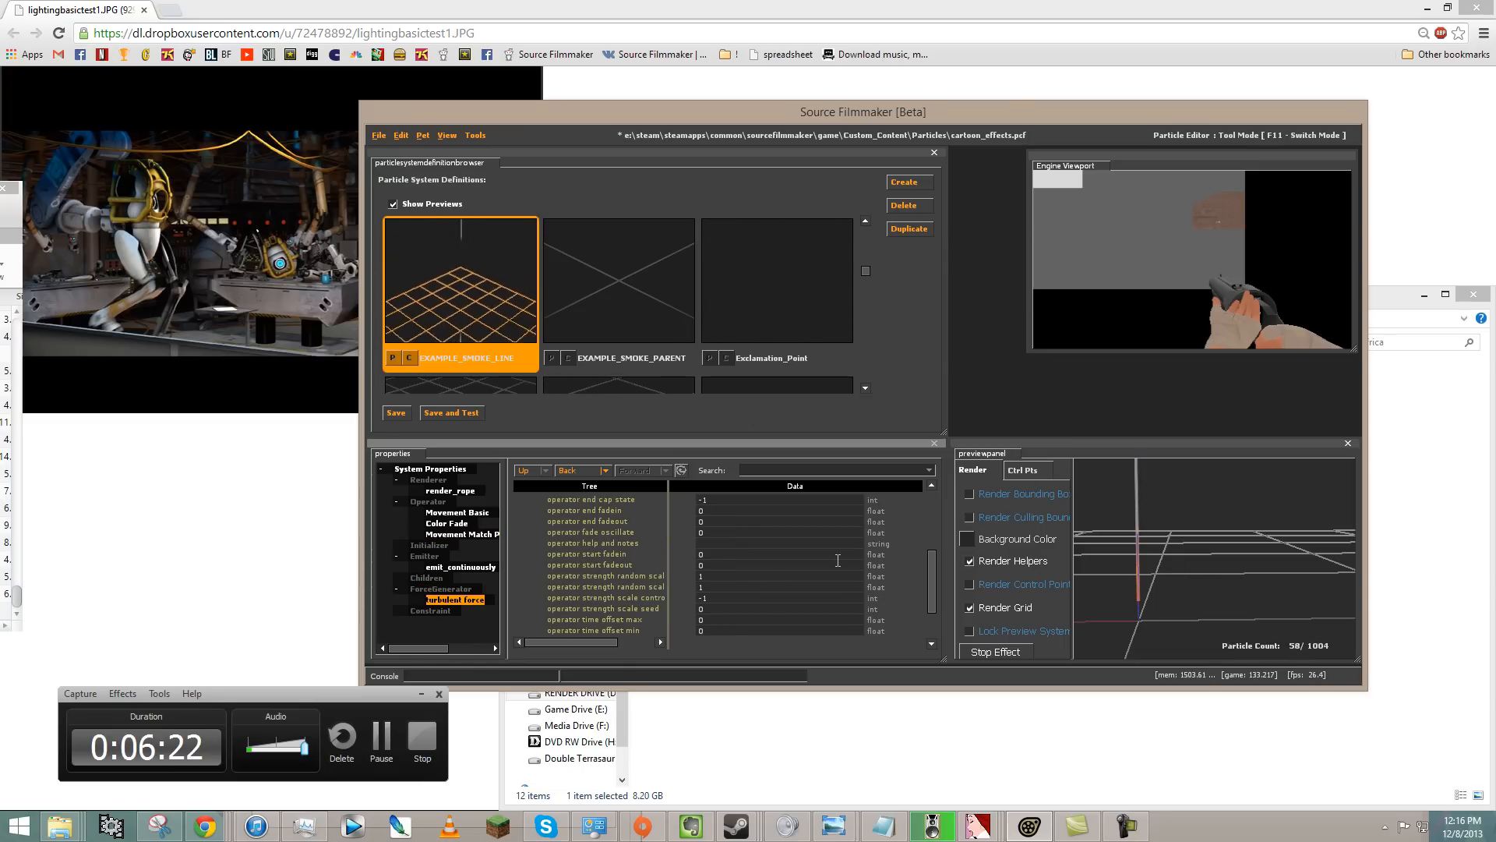
scroll(838, 561, up, 4)
drag(1341, 569, 1214, 558)
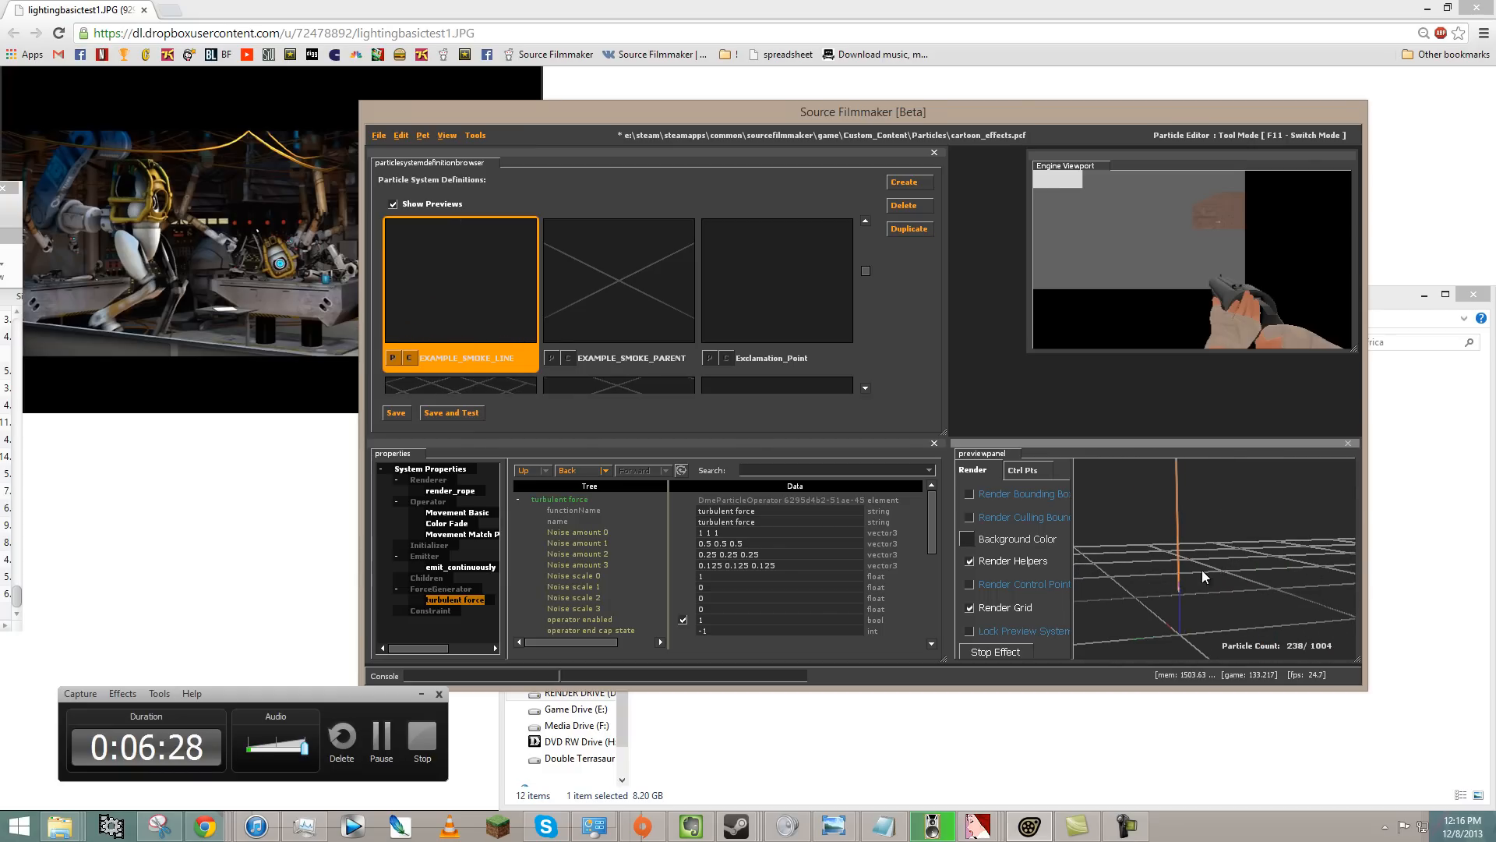
- Set the turbulent force's noise scales 0 and 1 to 50, scale 2 to 150 and scale 3 to 200
click(788, 578)
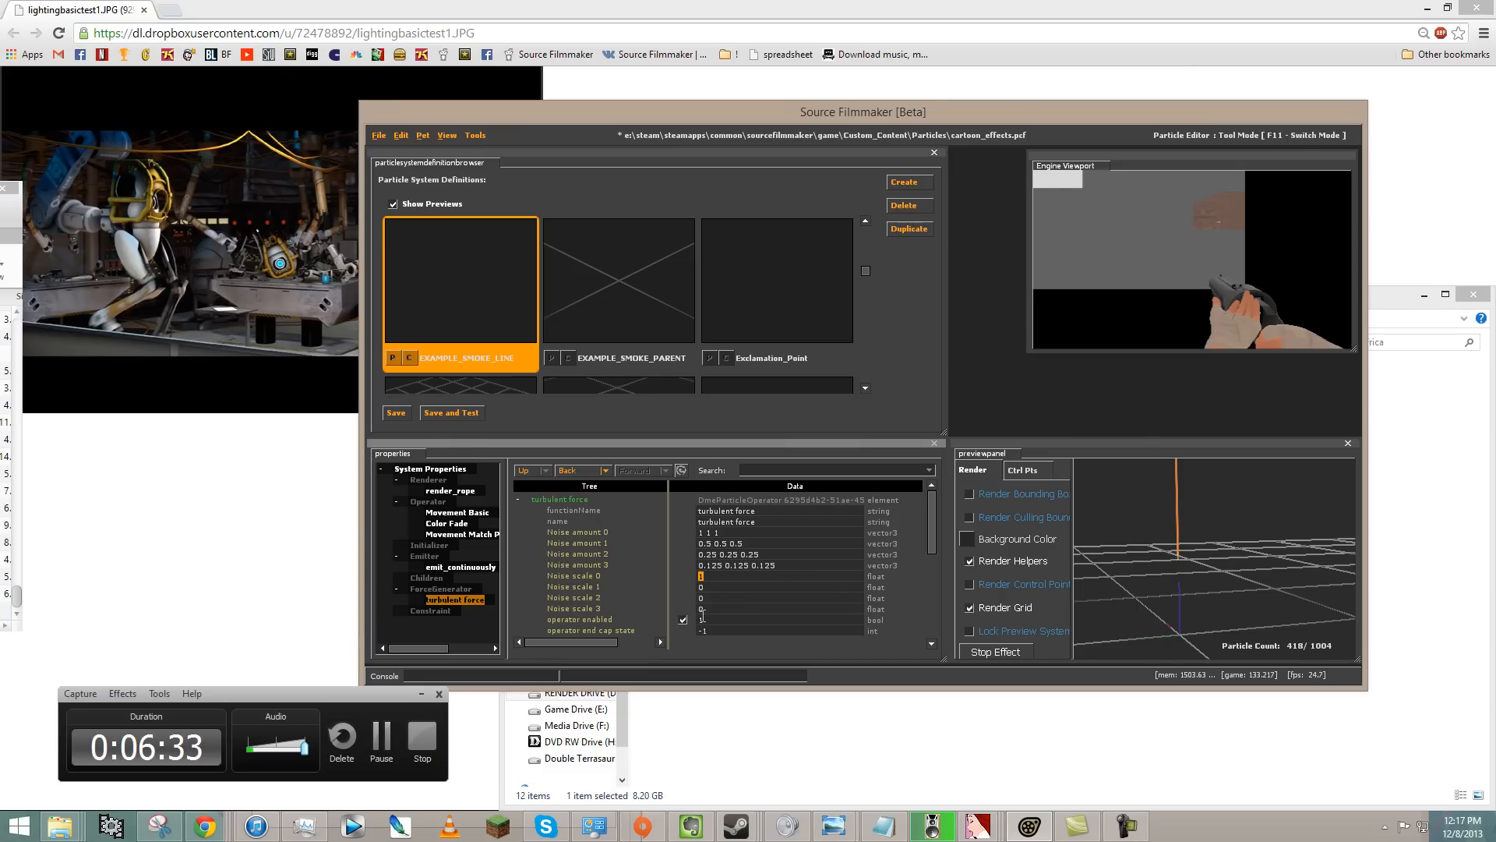
text(50)
key(Return)
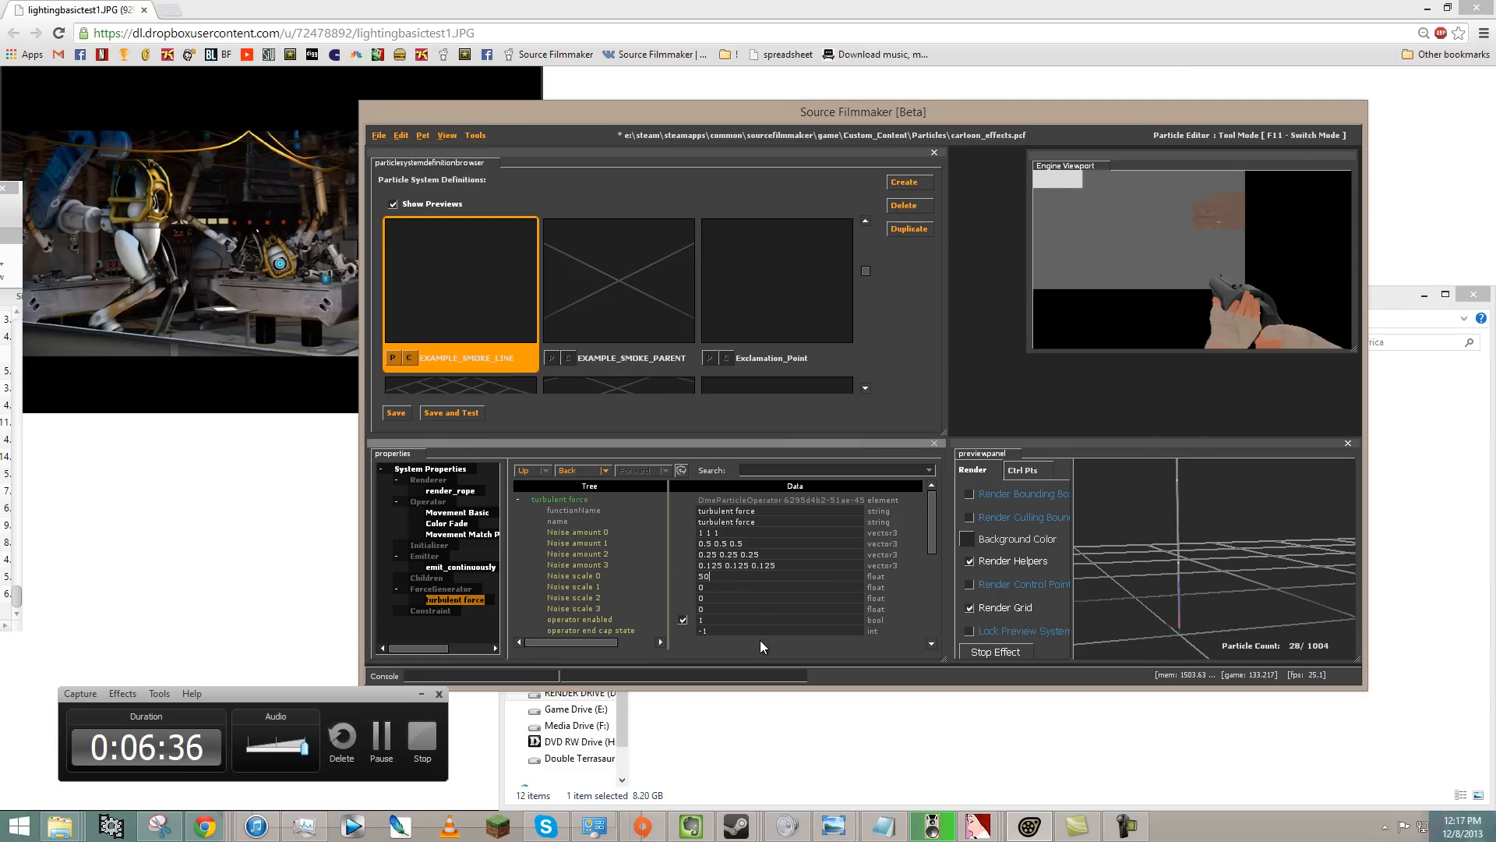
text(5)
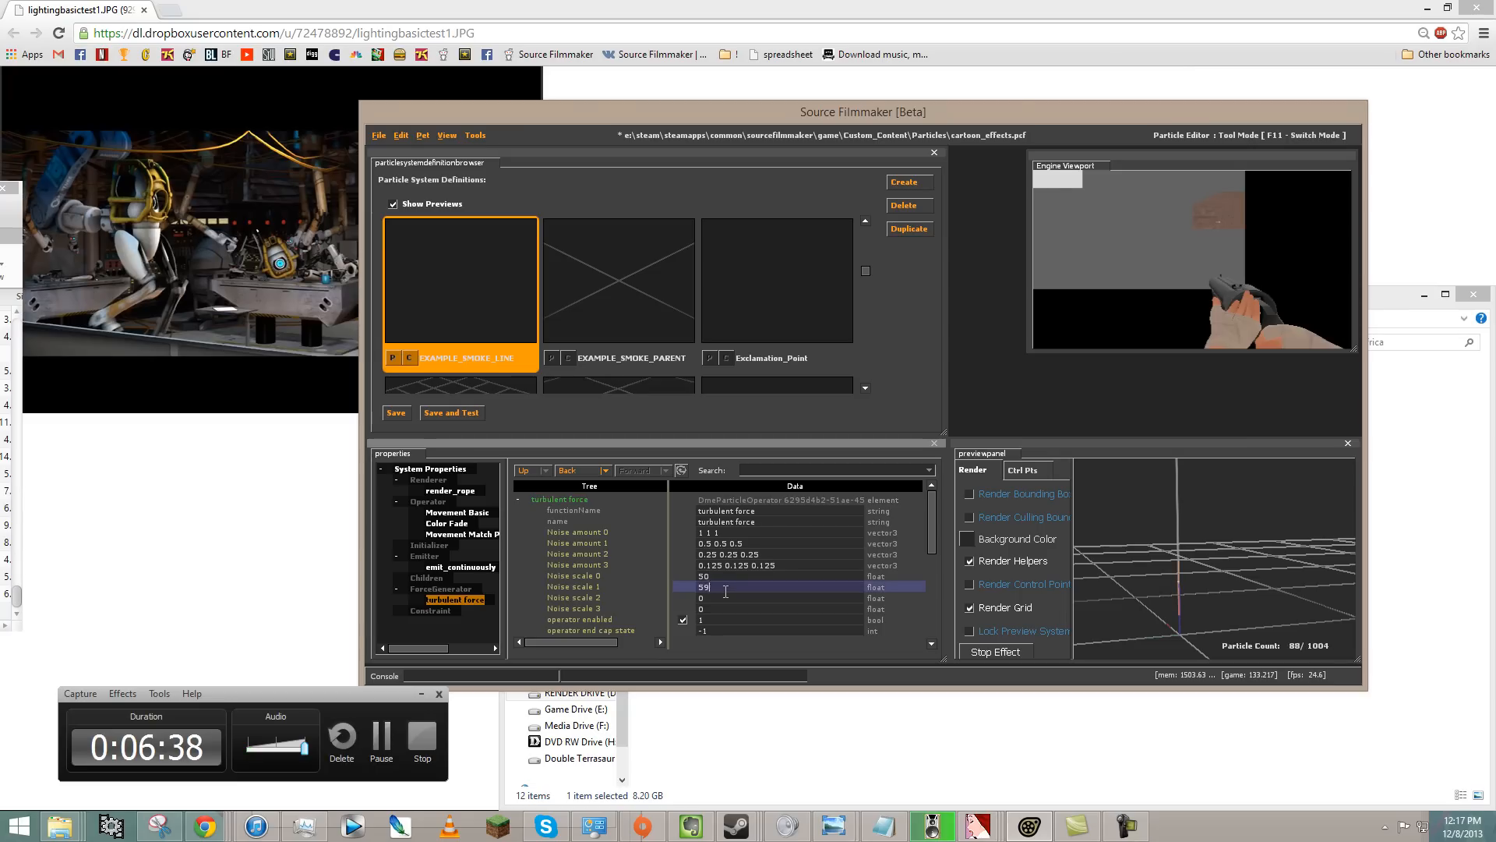
text(0)
key(Return)
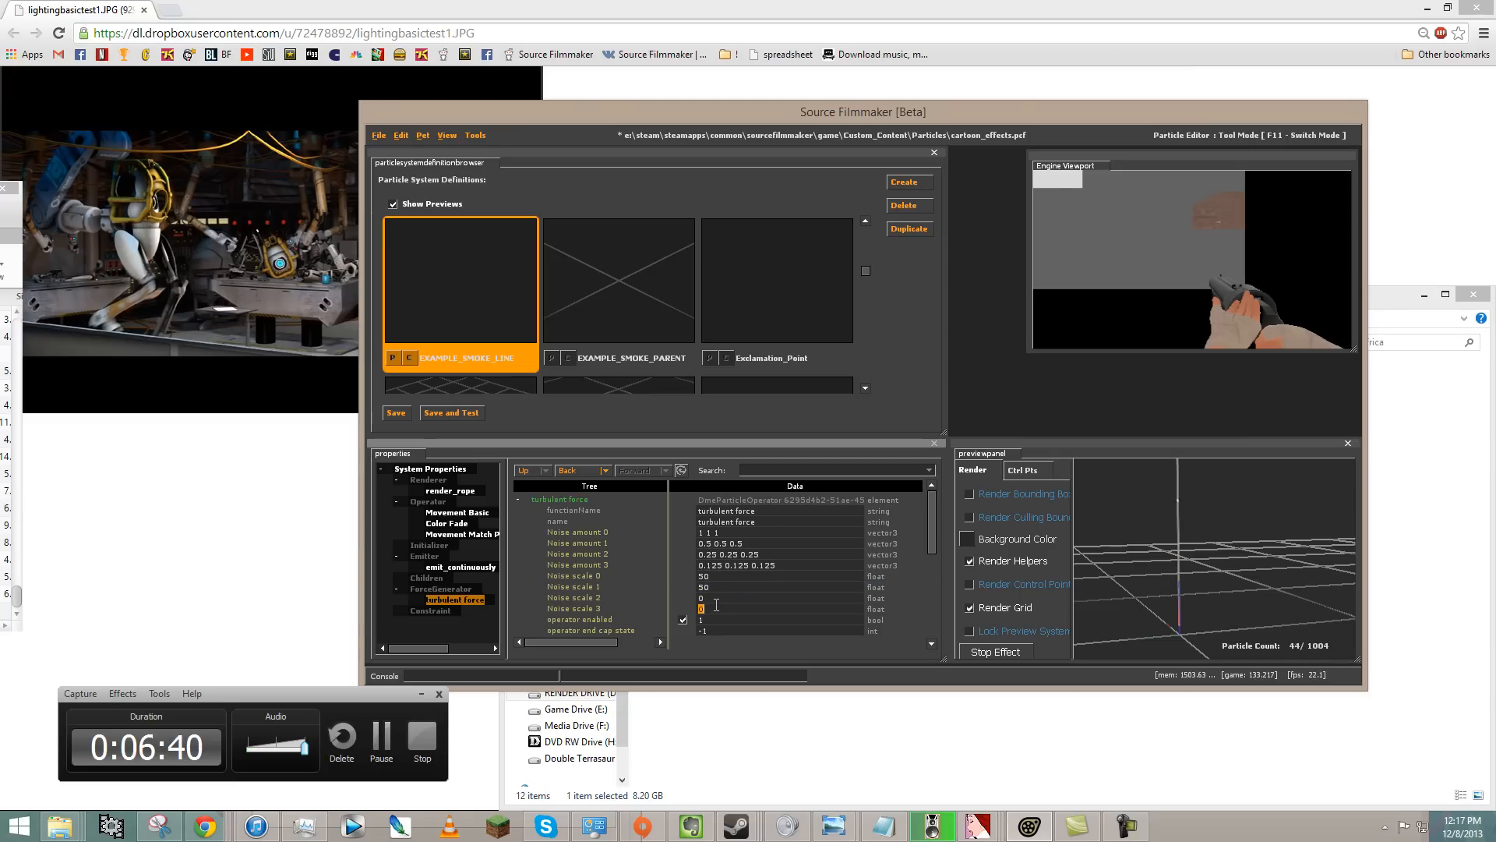
text(200)
key(Return)
text(150)
key(Return)
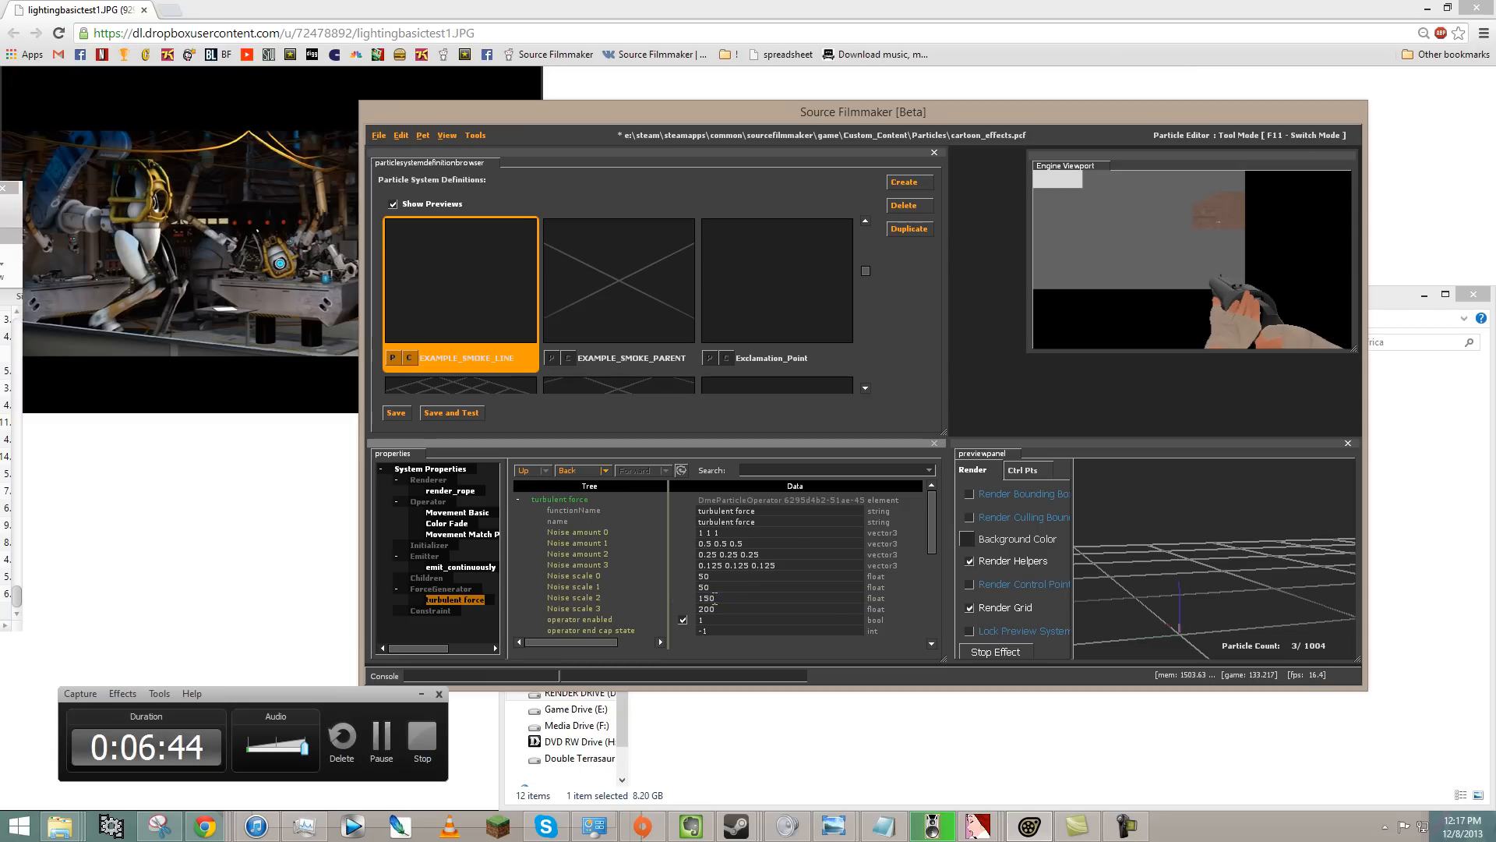
click(1205, 543)
drag(1205, 544, 1214, 563)
- Set the turbulent force's noise amount 0 to 20 20 20 and noise amount 1 to 15 15 15
click(735, 530)
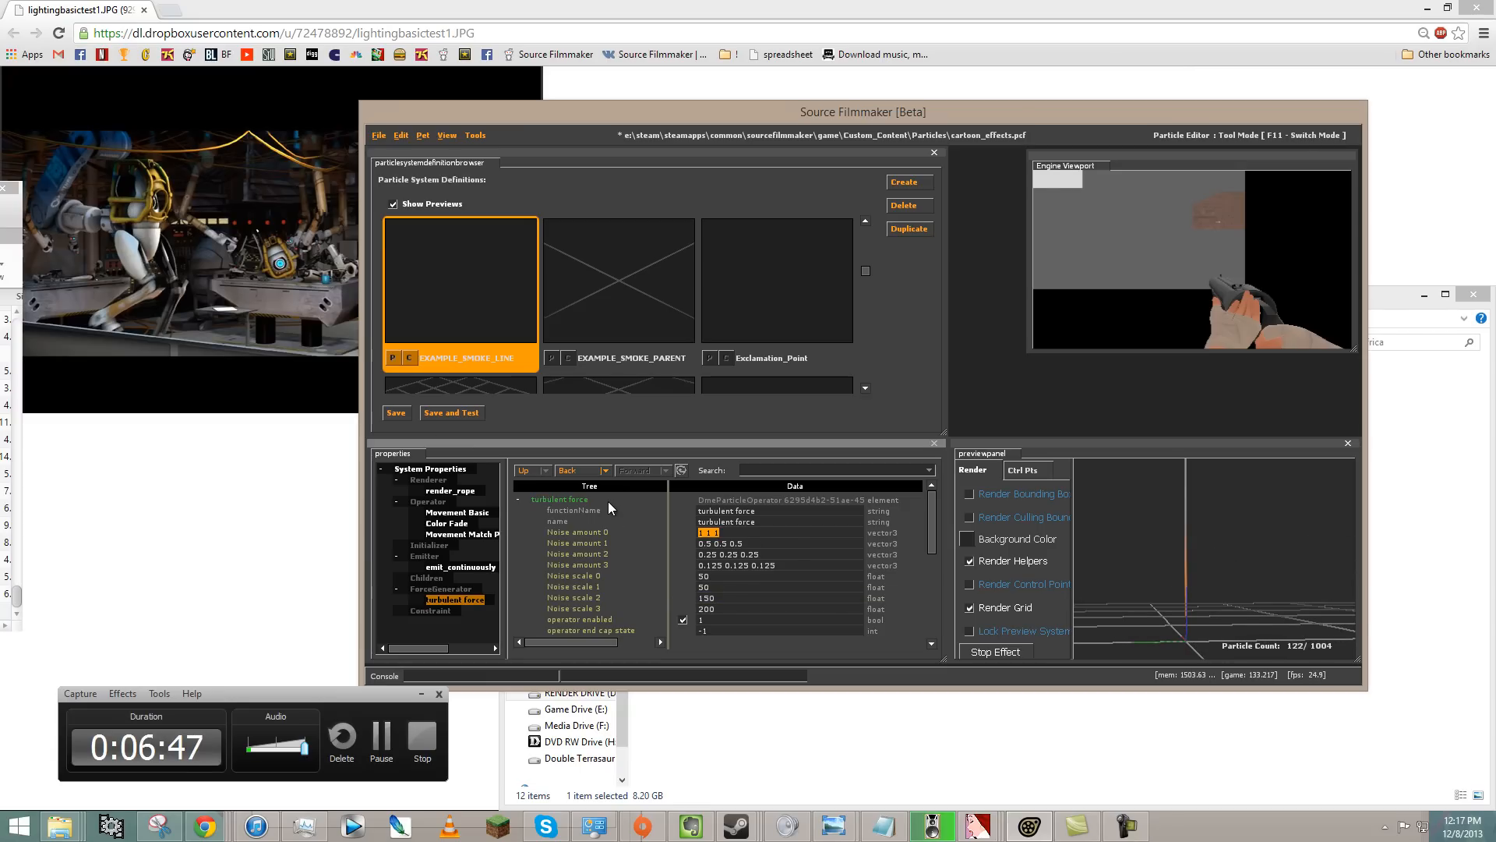
text(20 20 20)
key(Return)
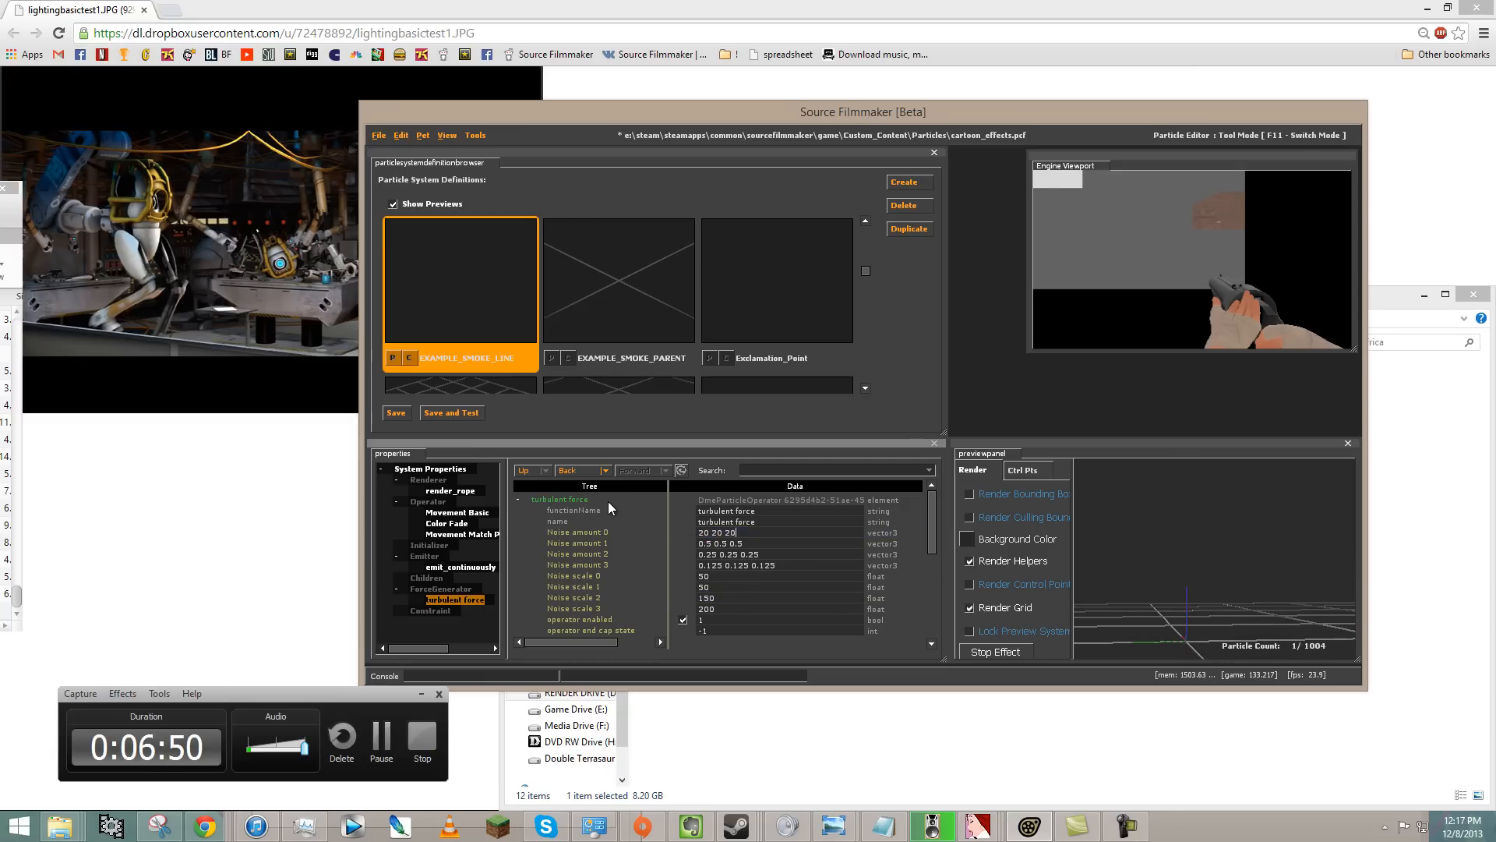
double_click(759, 543)
text(15 15 15)
- Set the turbulent force's noise amount 2 to -15 -20 -25 and noise amount 3 to .5 100 42, and inspect the preview
double_click(769, 552)
text(-150)
key(BackSpace)
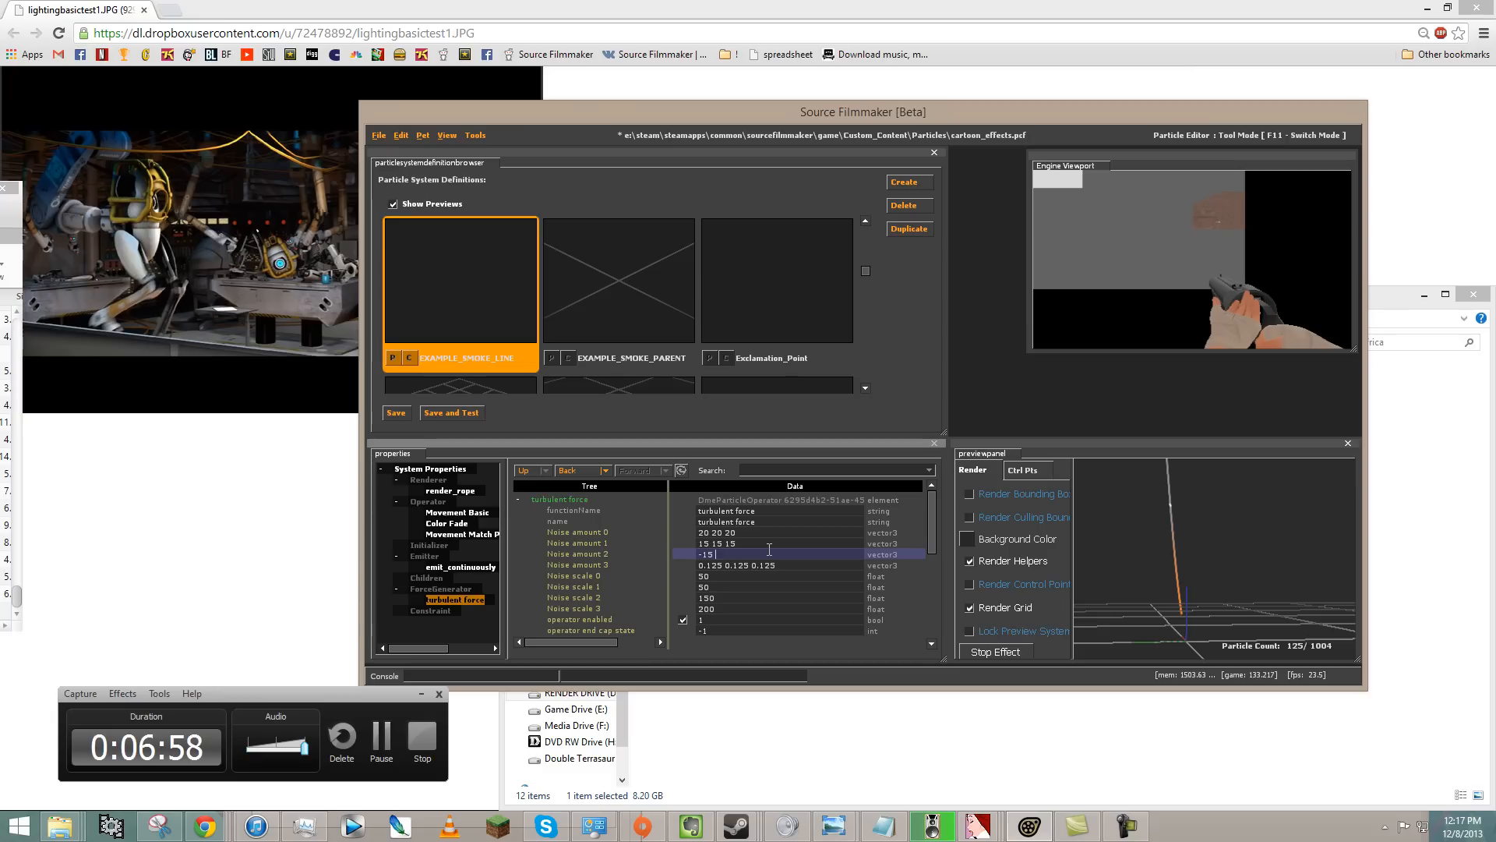
text(-20 -25)
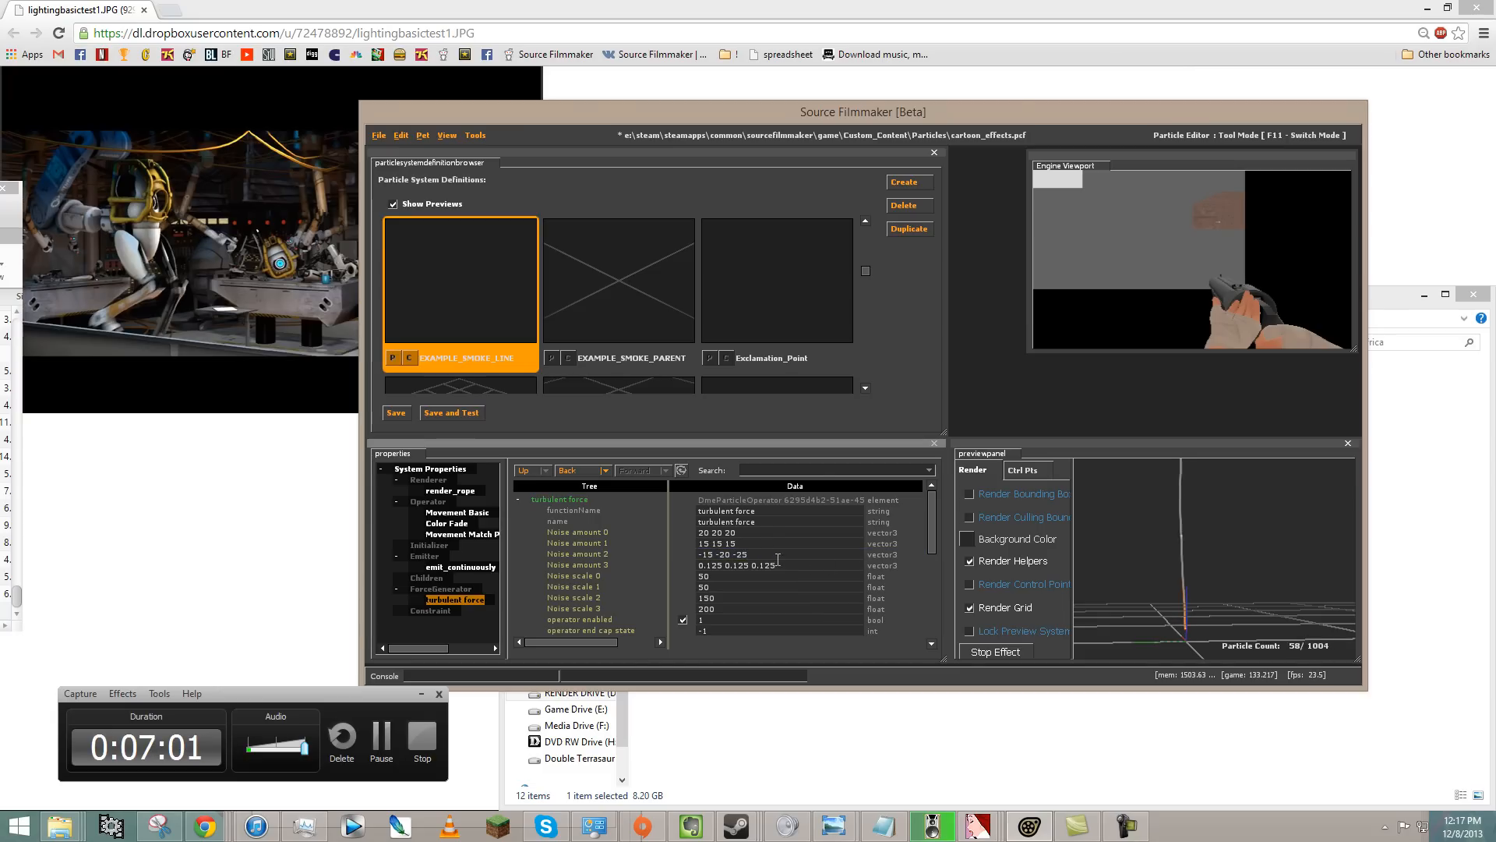
double_click(778, 563)
text(.5 100 )
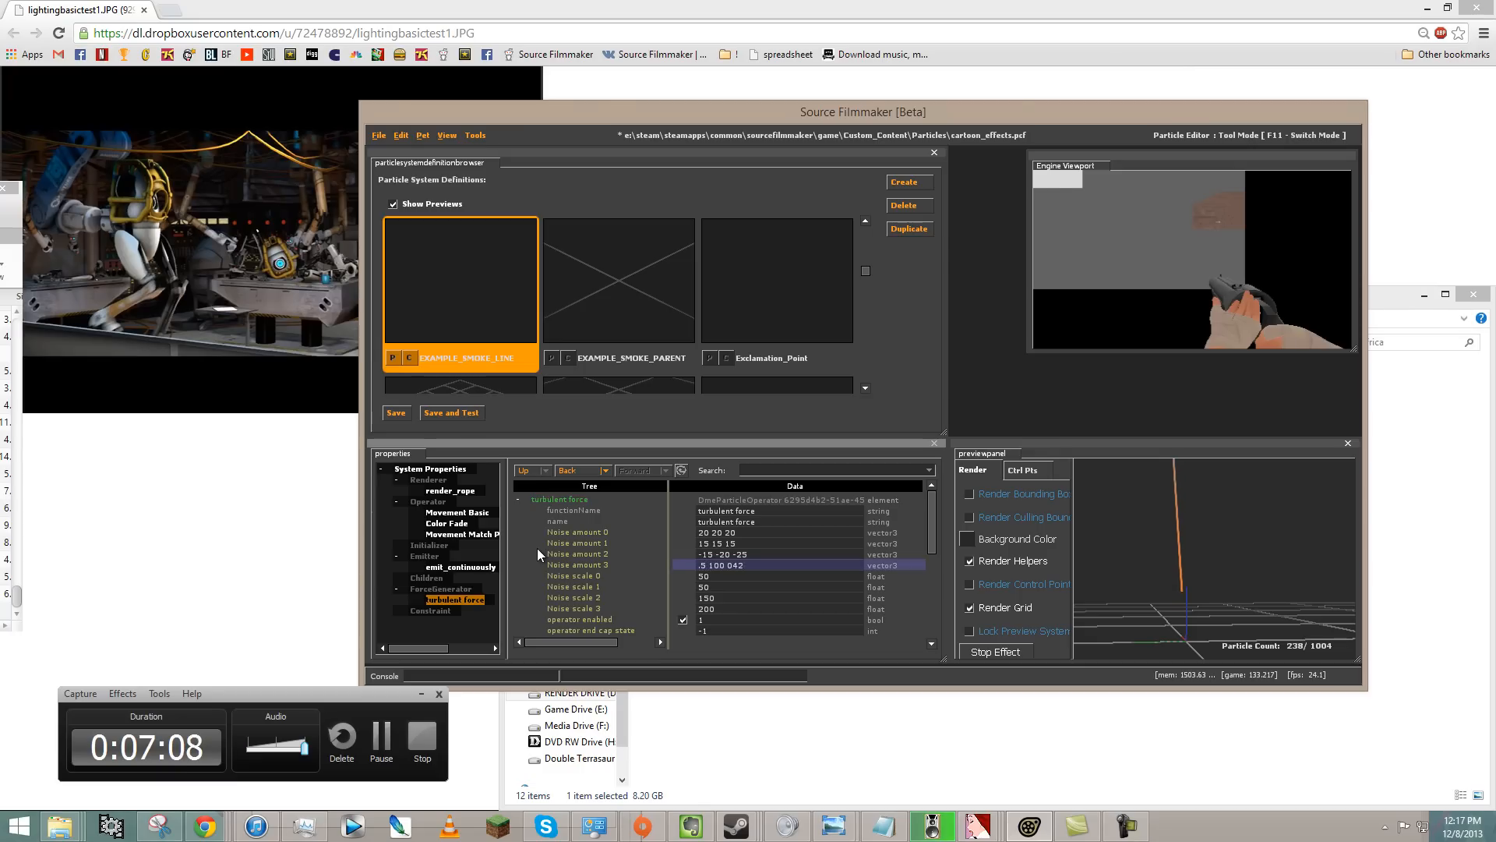
text(42)
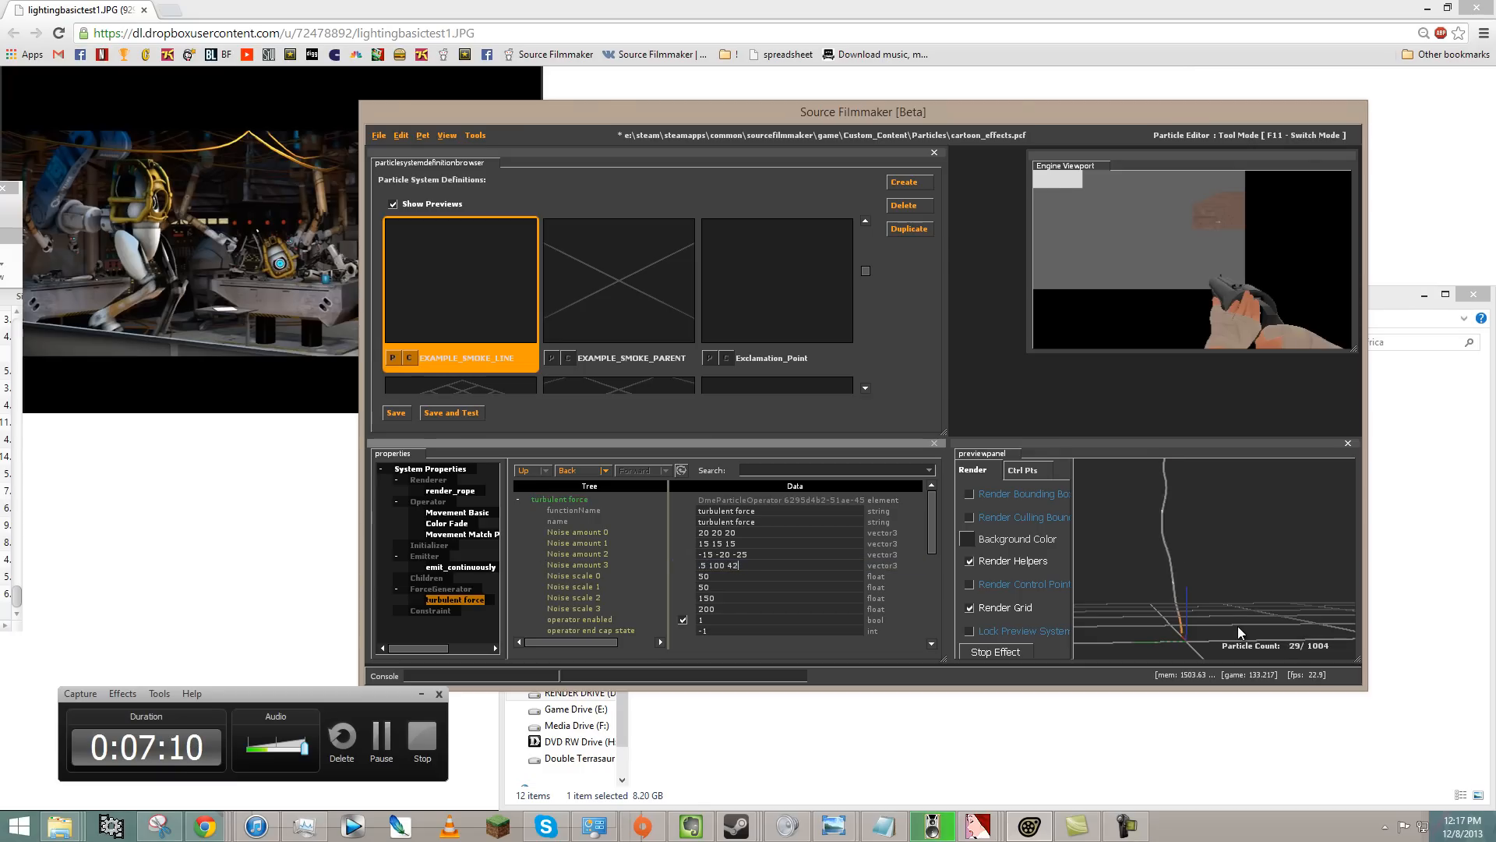
drag(1226, 626, 1220, 567)
drag(1232, 624, 1215, 559)
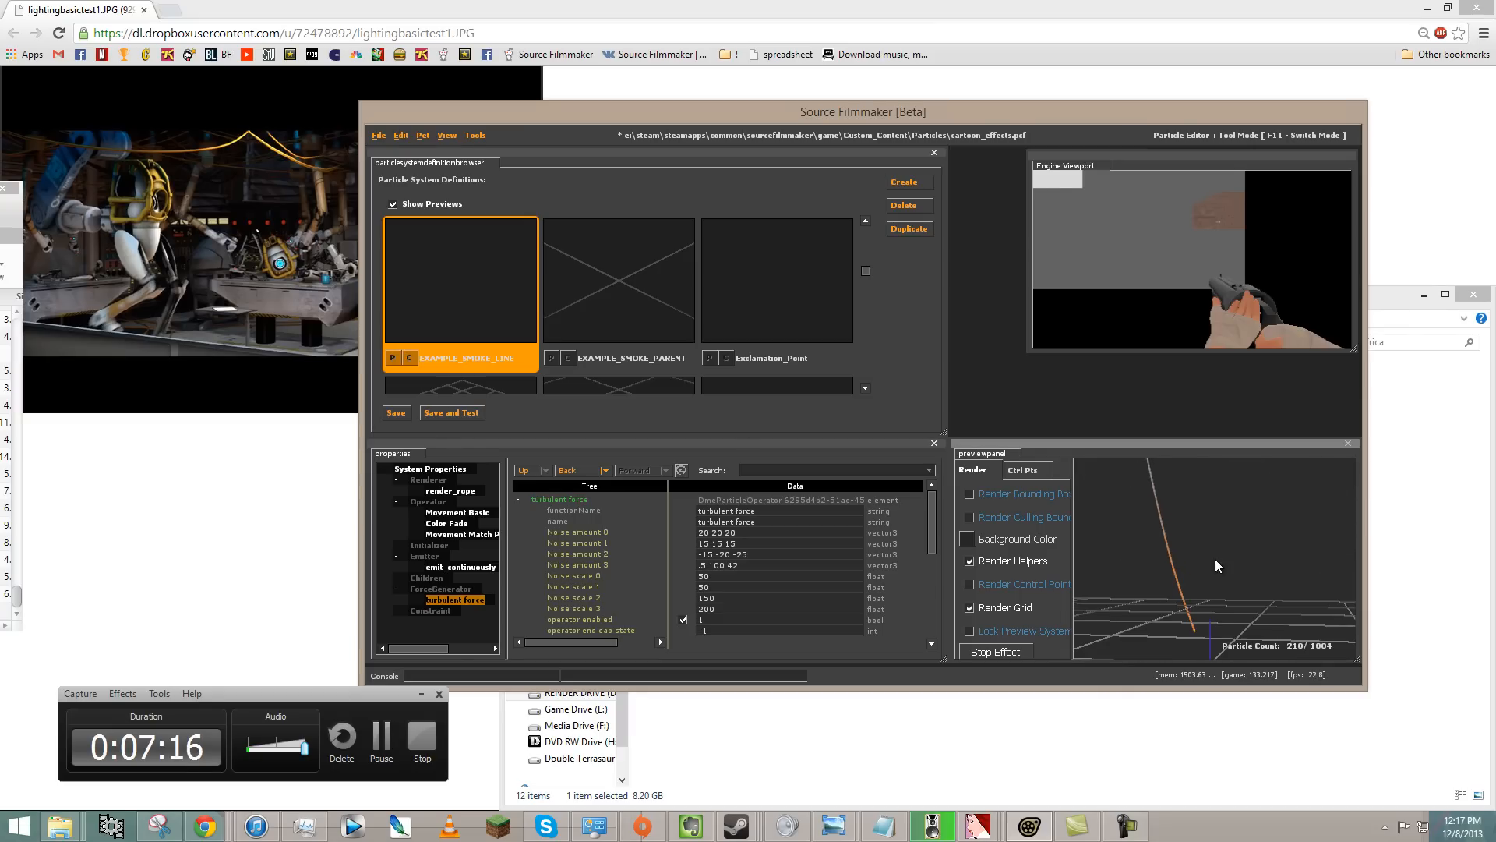
- Set the turbulent force's noise scale 0 to 2 and noise scale 1 to 5
click(738, 576)
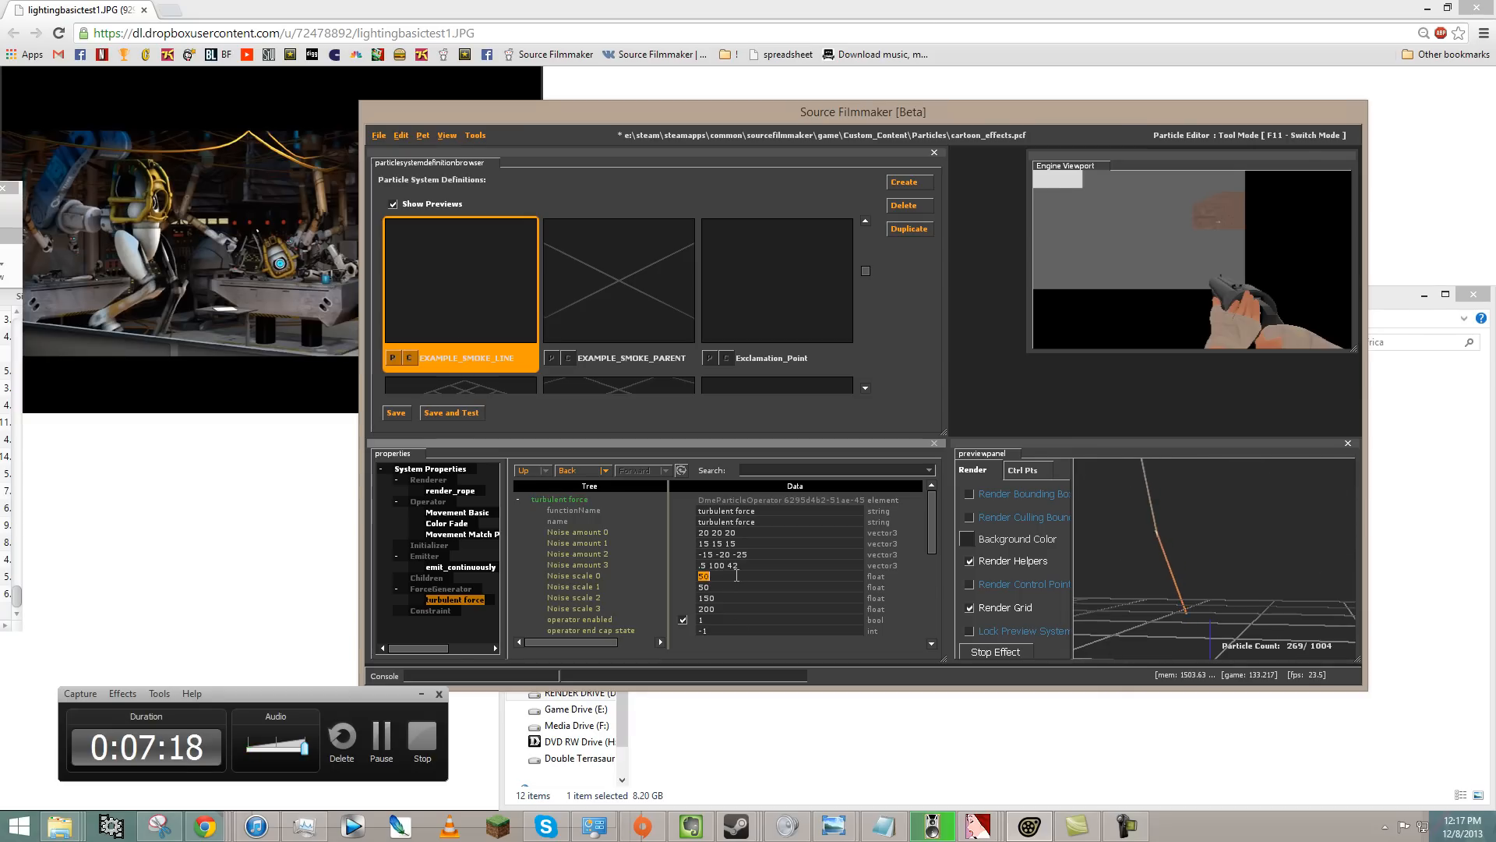
text(15)
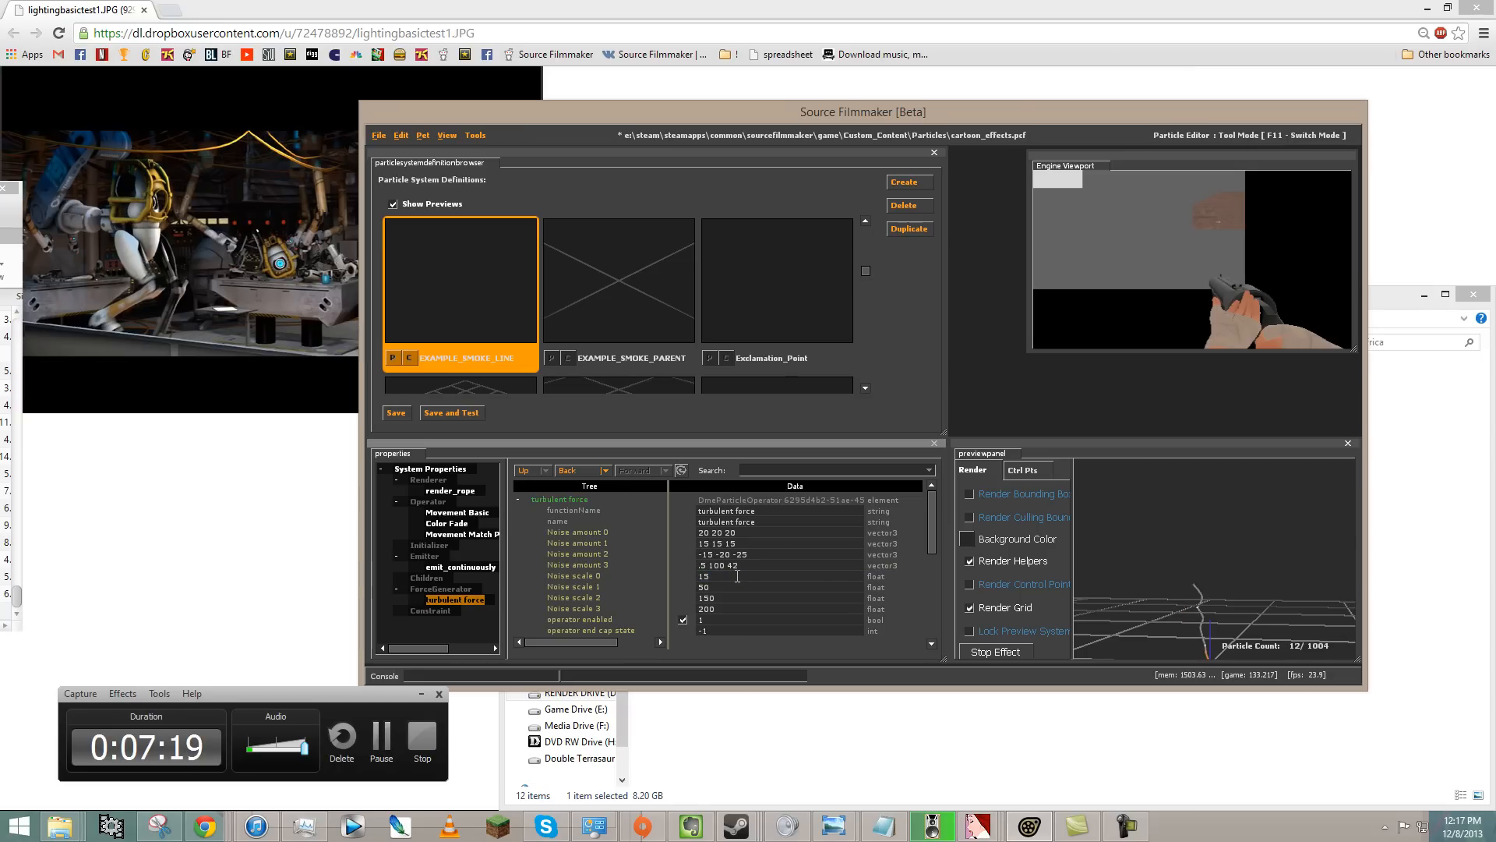
key(BackSpace)
key(BackSpace)
text(2)
key(Return)
click(733, 587)
text(5)
key(Return)
- Set the turbulent force's noise scale 2 to 15 and noise scale 3 to 25
click(728, 598)
text(15)
key(Return)
click(728, 609)
text(25)
key(Return)
- Set the turbulent force's noise amount 0 to 20 20 1 and noise amount 1 to 15 15 1
click(757, 539)
click(756, 533)
key(BackSpace)
key(BackSpace)
text(1)
click(753, 542)
key(BackSpace)
key(Return)
- Set the turbulent force's noise amount 2 to -15 -20 -2 and noise amount 3 to .5 100 4
click(753, 555)
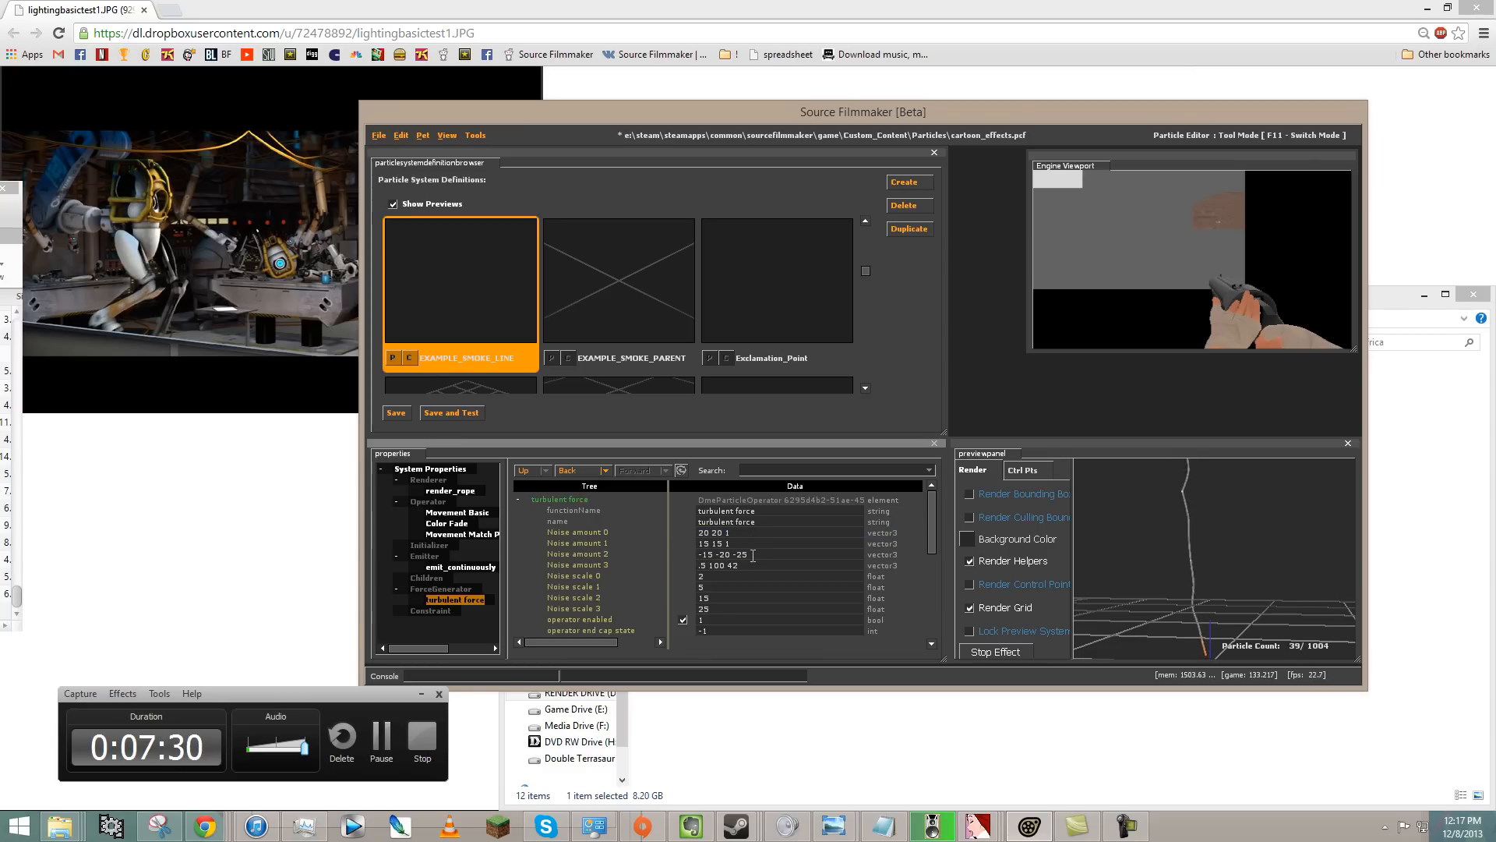
key(BackSpace)
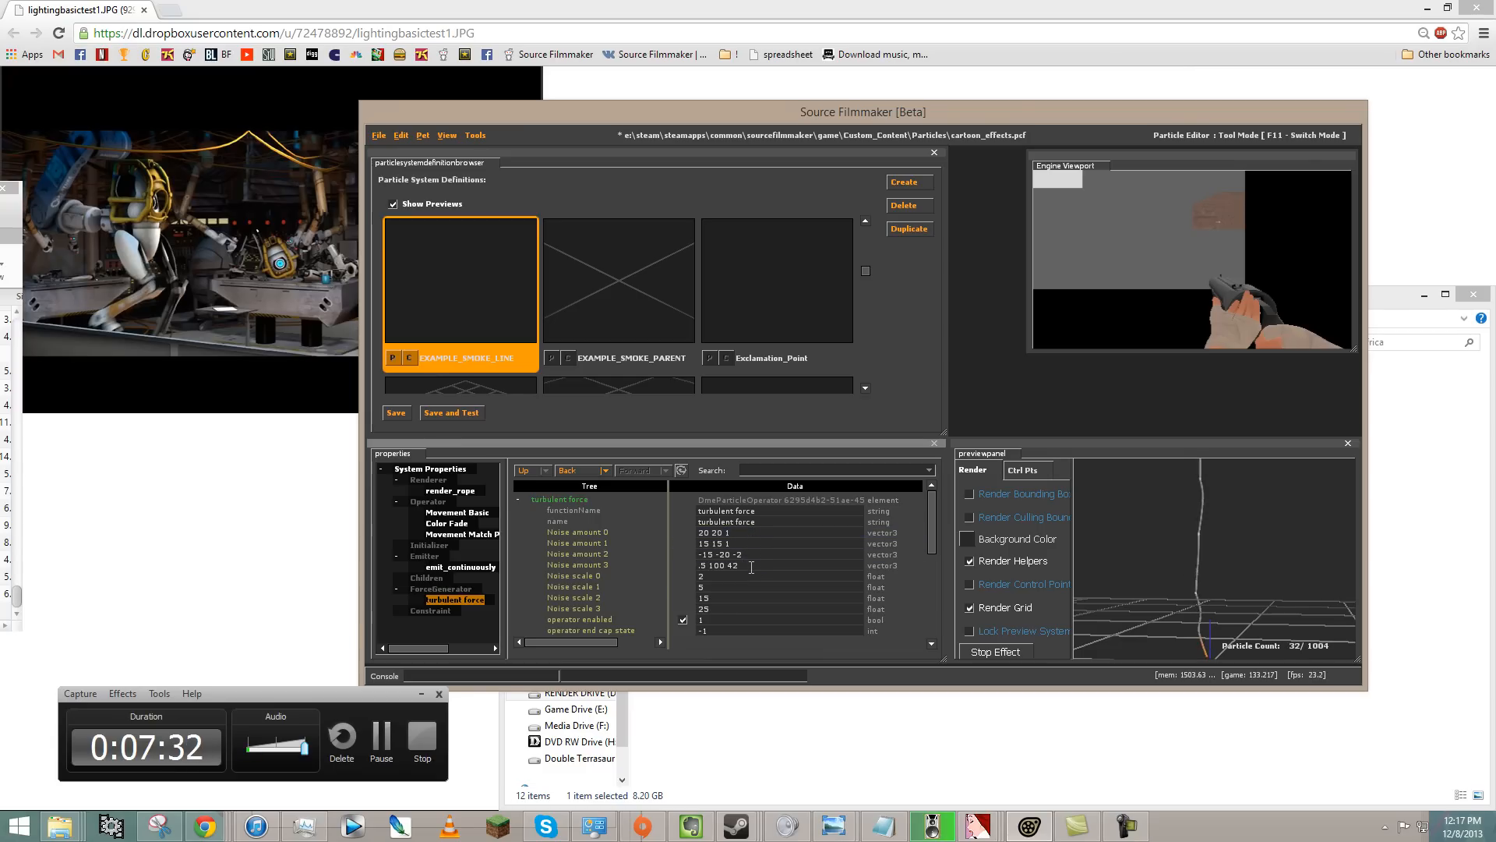
key(Return)
click(753, 566)
key(BackSpace)
drag(1197, 599, 1214, 555)
- Reduce the turbulent force's noise scale 2 to 1 and noise scale 3 to 0.2
click(745, 598)
key(BackSpace)
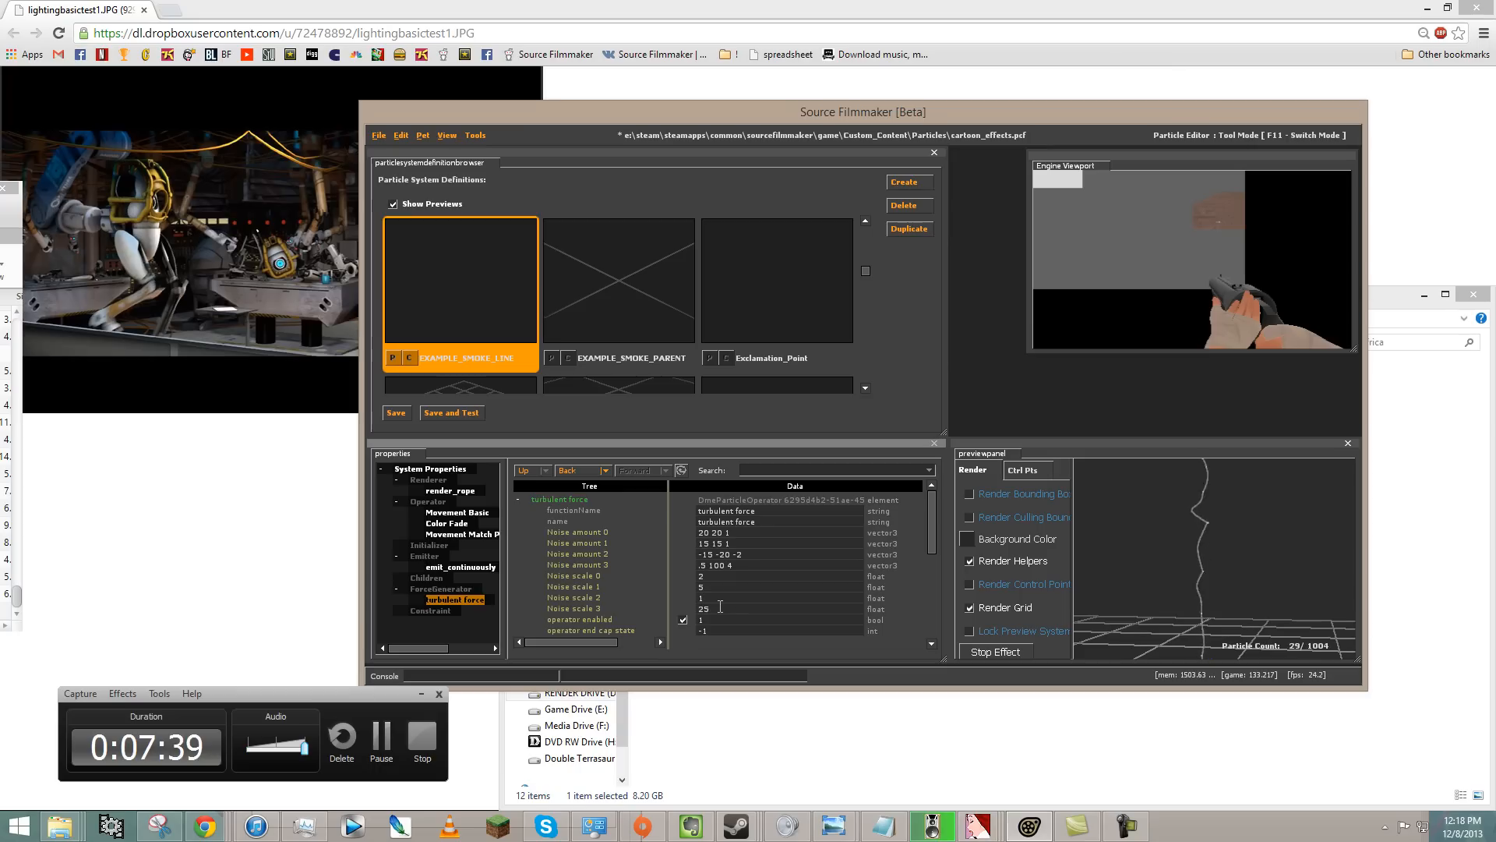
click(720, 607)
text(0)
key(Return)
text(.2)
key(Return)
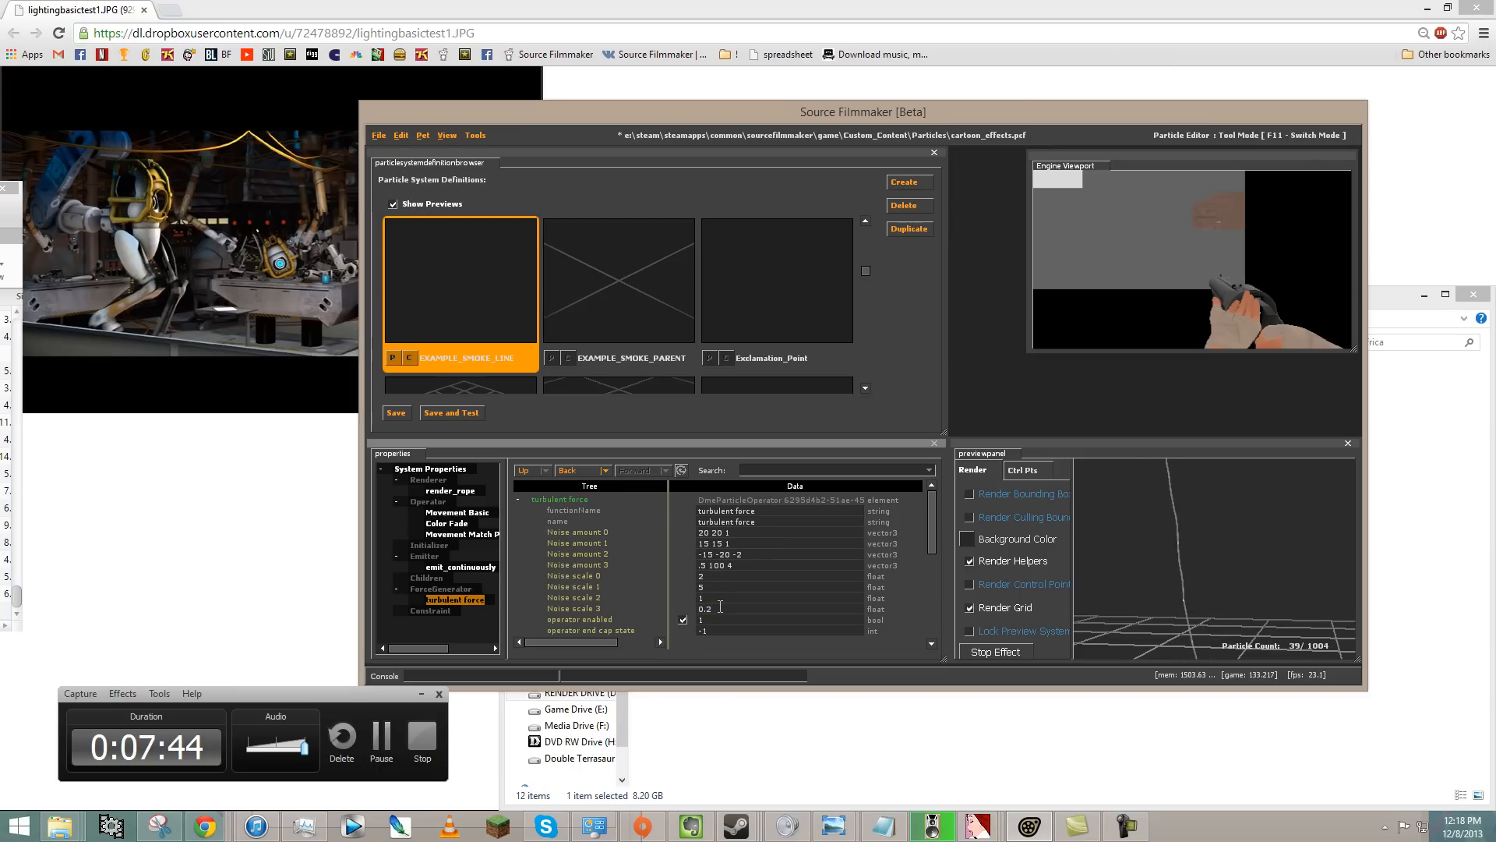
- Reduce the turbulent force's noise scale 0 to .5 and noise scale 1 to .3
click(740, 577)
text(.5)
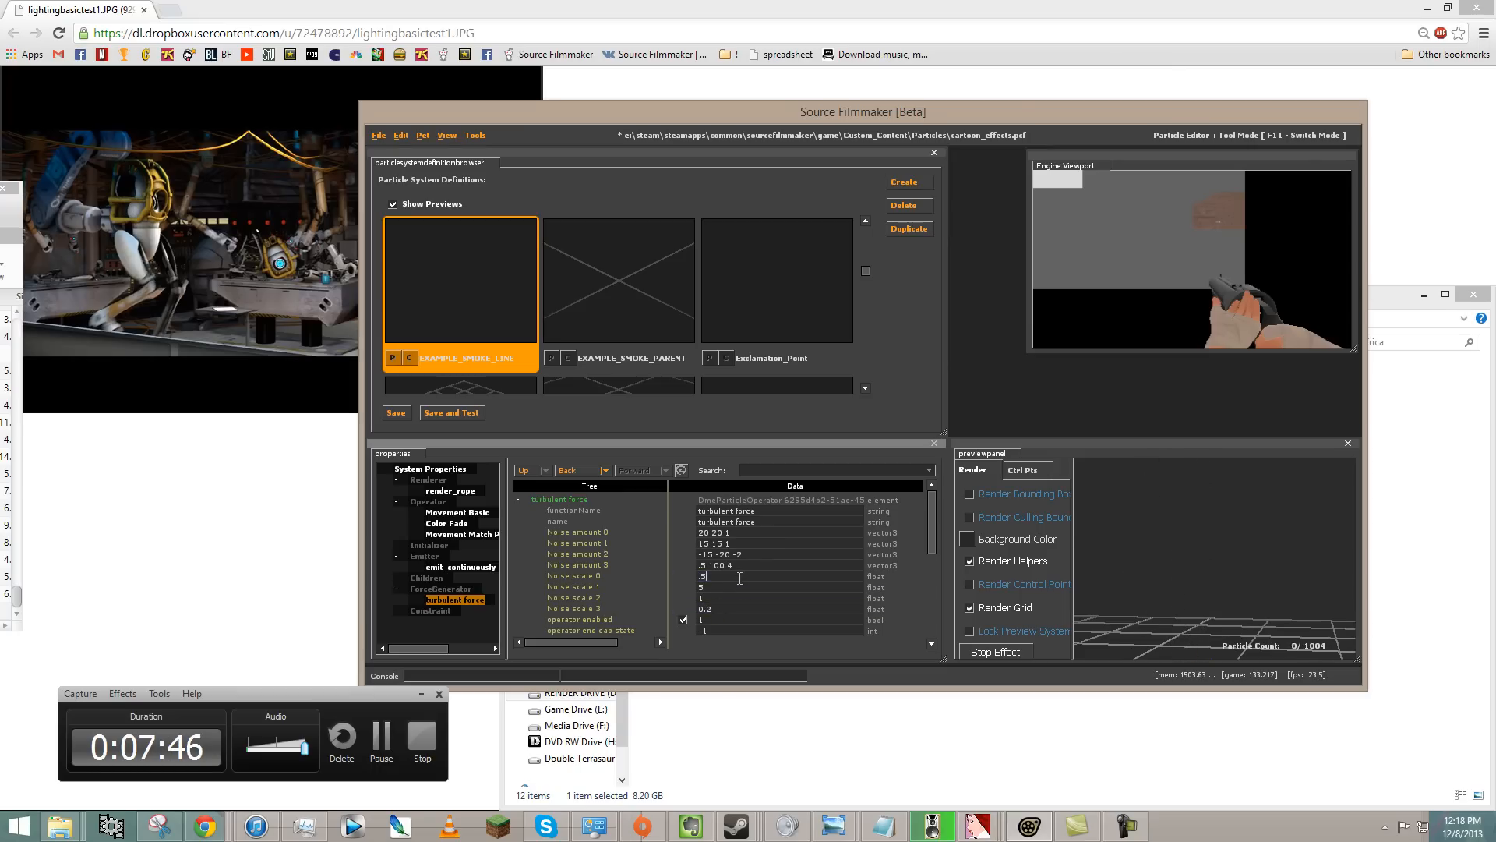
click(719, 587)
text(.3)
key(Return)
- Disable the Movement Match Particle Velocities operator to compare the preview, and enable it again
click(489, 535)
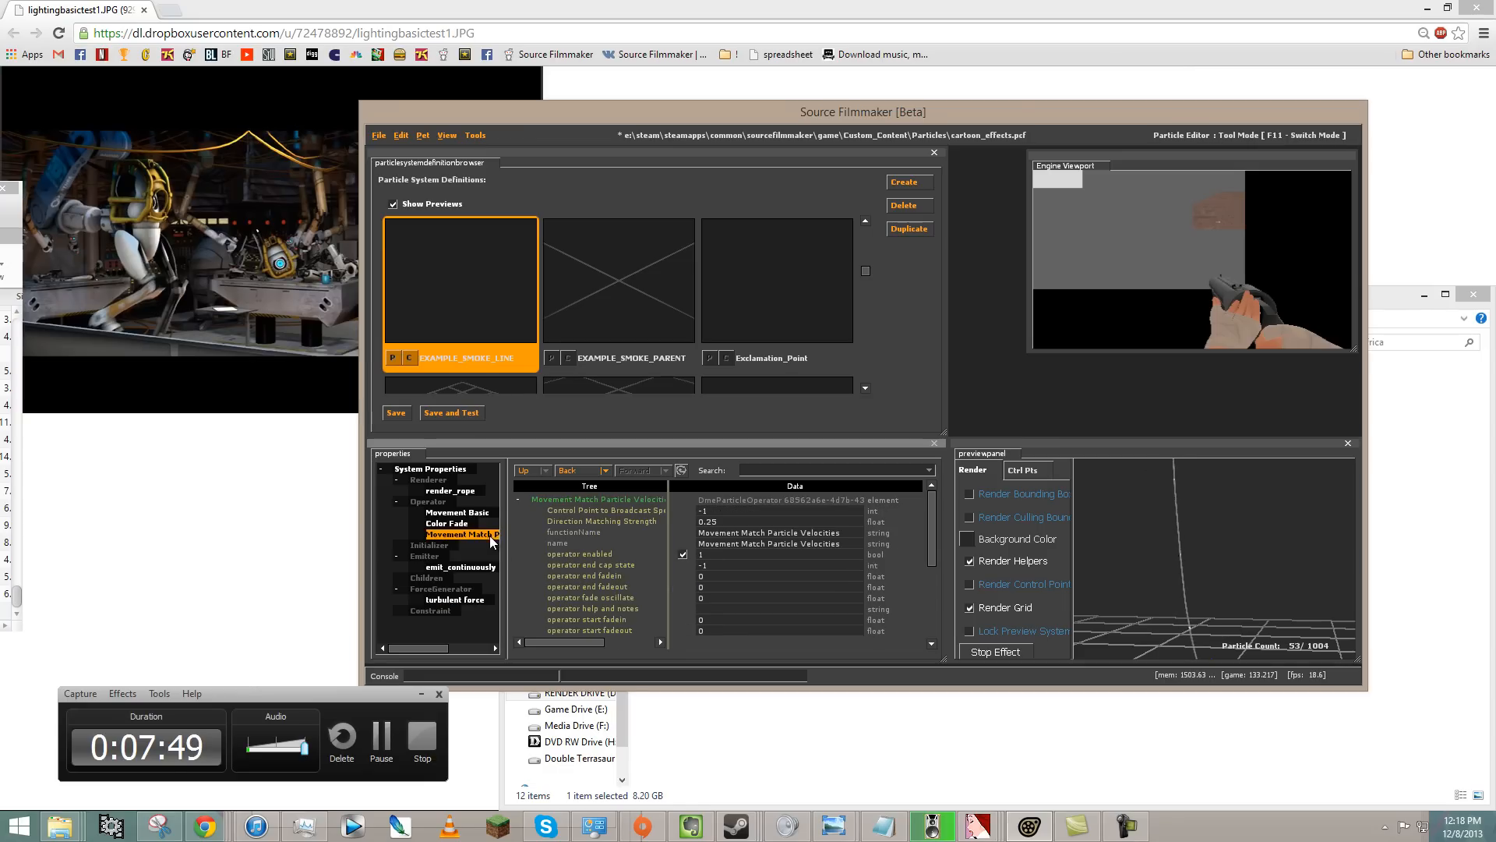
click(685, 555)
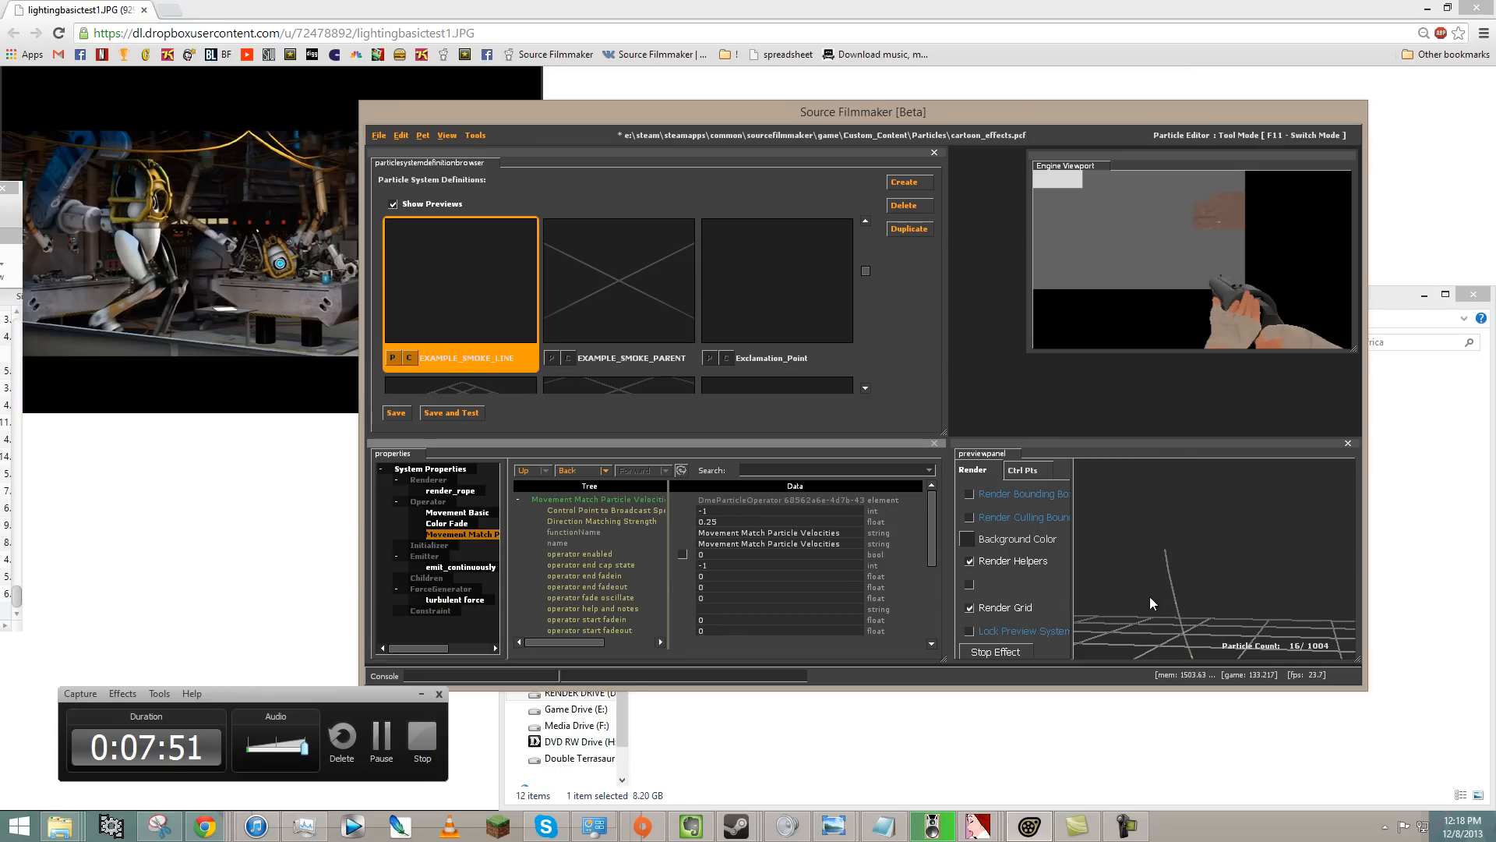
drag(1193, 610, 1214, 555)
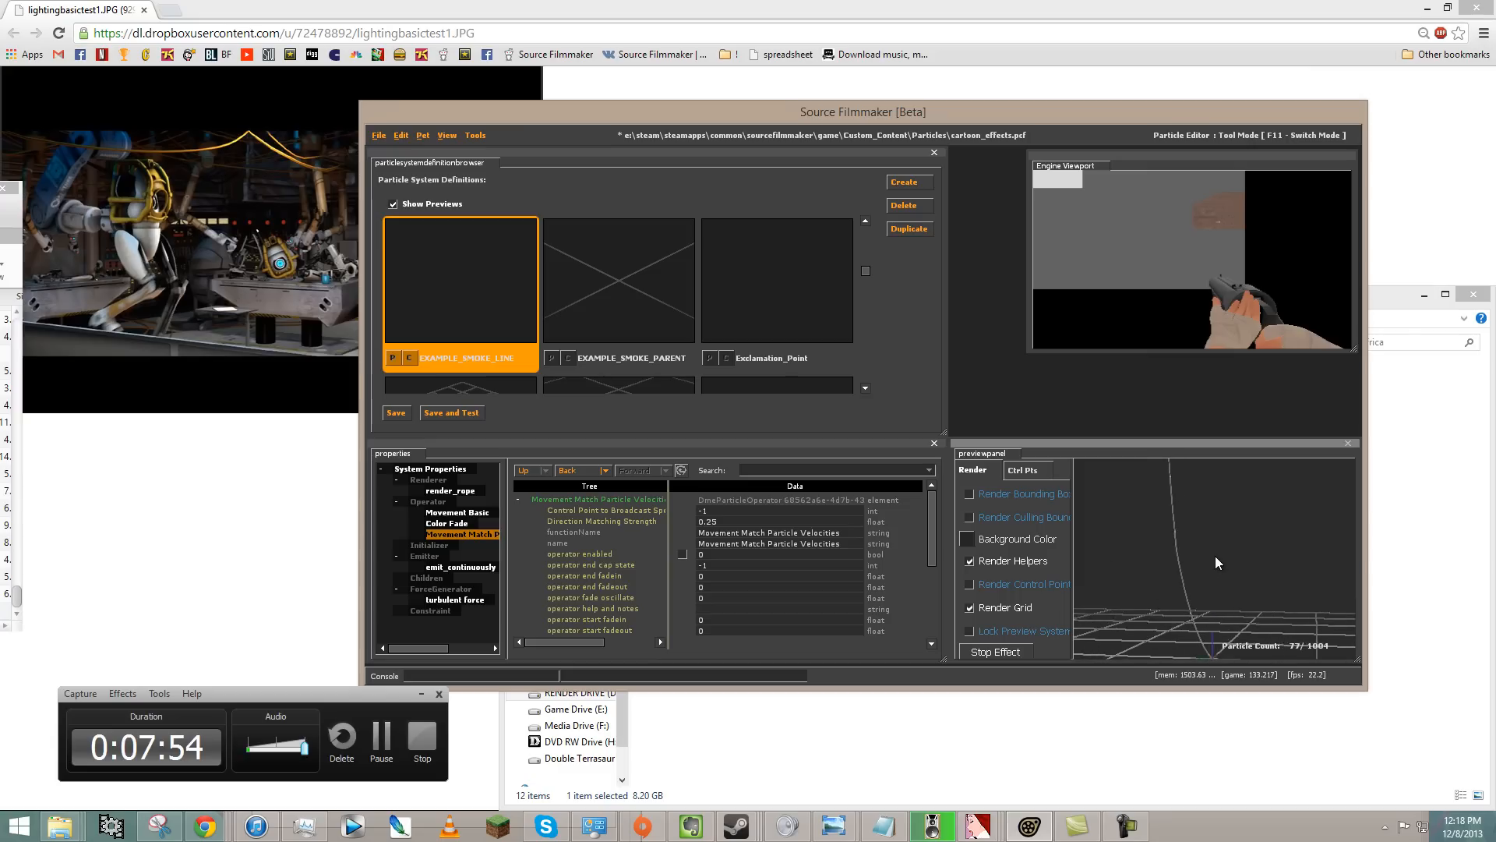
click(682, 555)
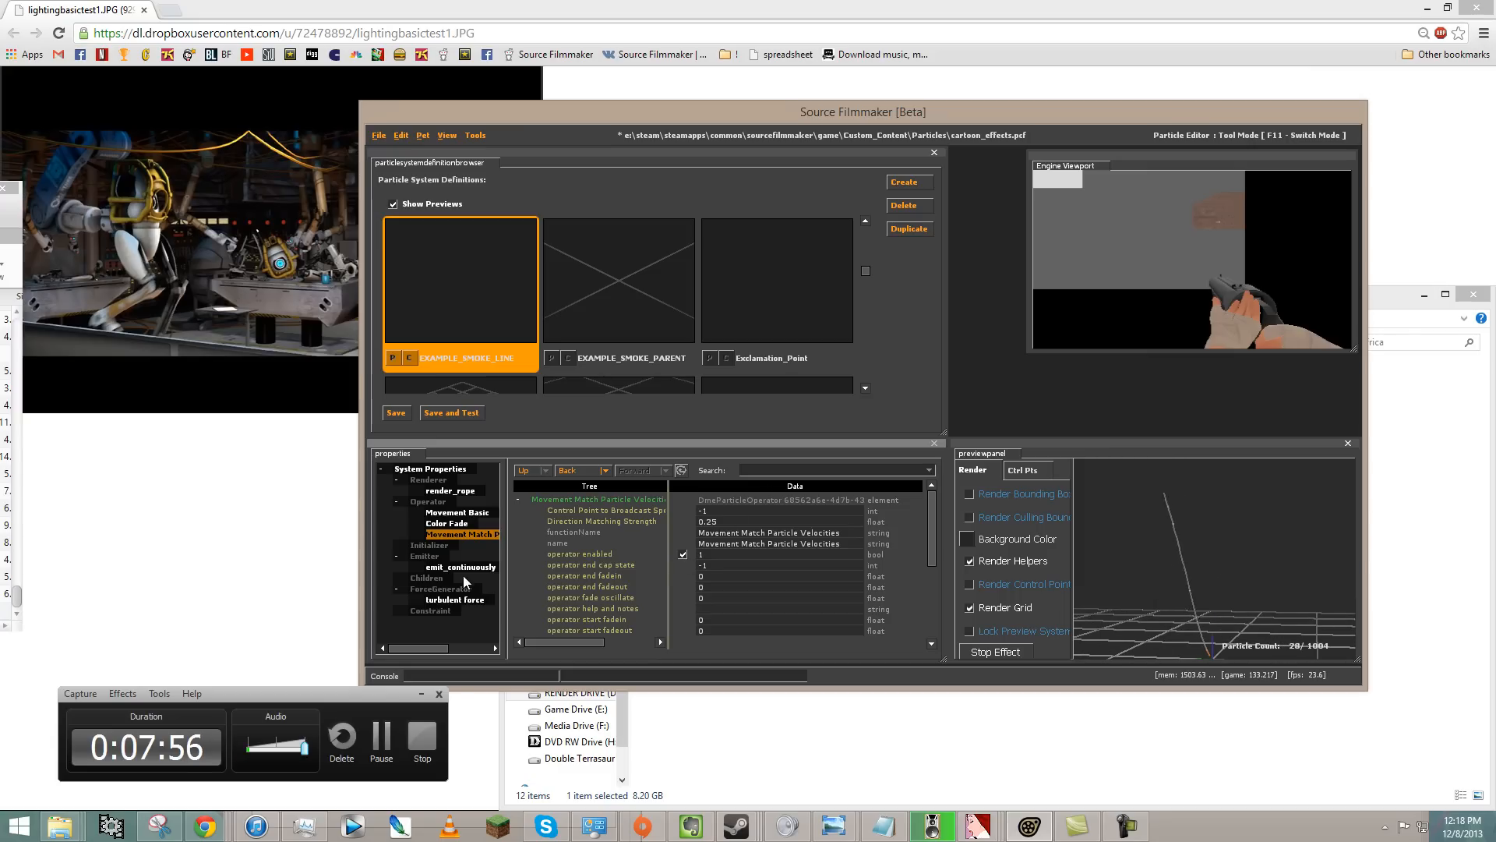
- Set the turbulent force's noise amount 3 to 15 15 15 and inspect the smoke line in the preview
click(456, 600)
drag(741, 565, 723, 567)
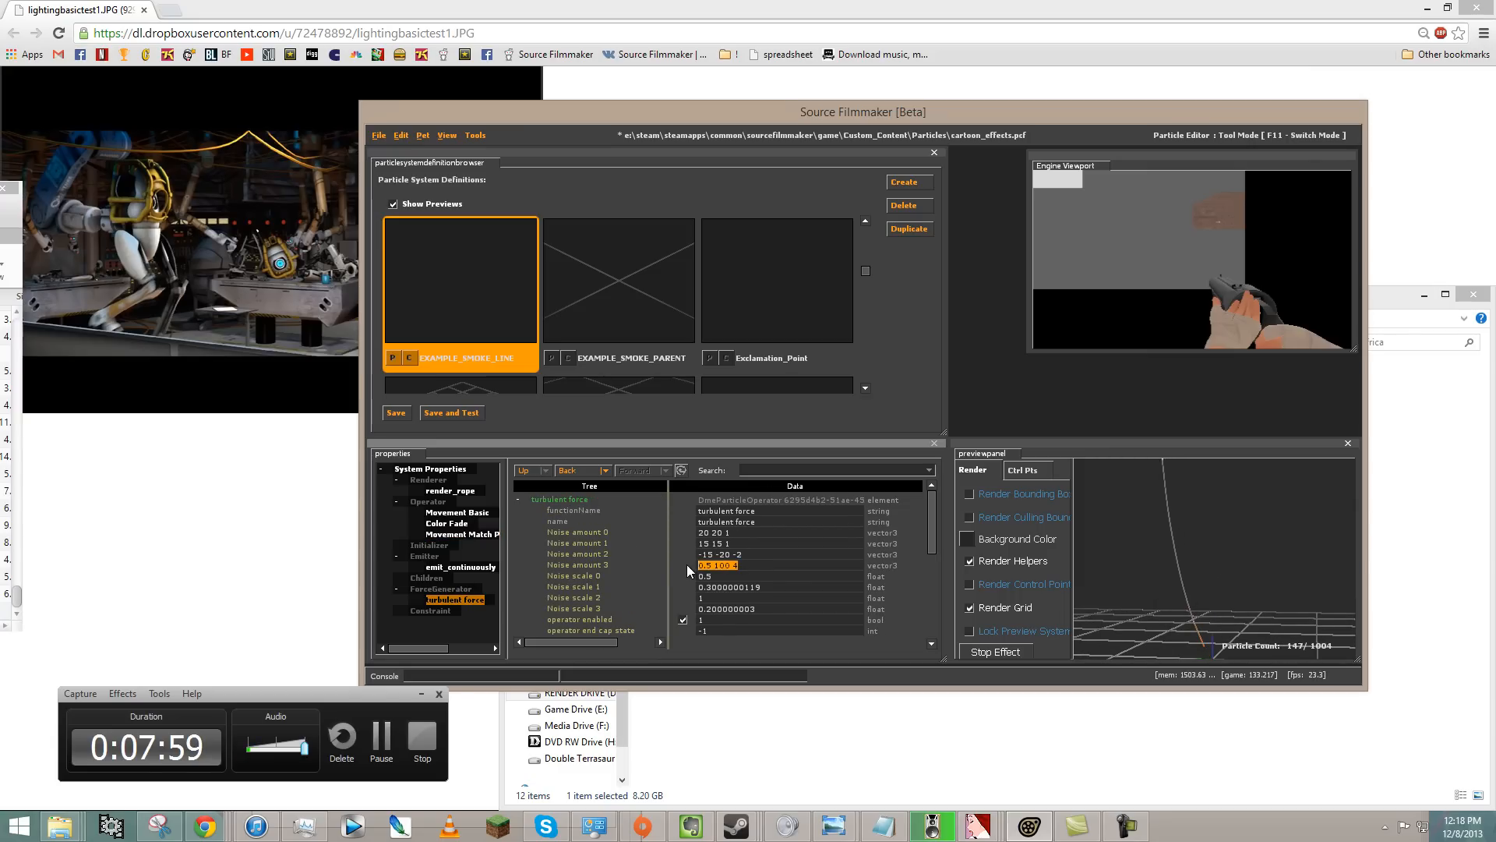
text(15 15 15)
click(1219, 576)
mouse_move(1282, 558)
mouse_down()
mouse_move(1213, 550)
mouse_move(1289, 558)
mouse_up()
- Try Movement Basic gravity values of 0 0 50, 0 0 30 and 0 0 20 on the smoke line
click(458, 512)
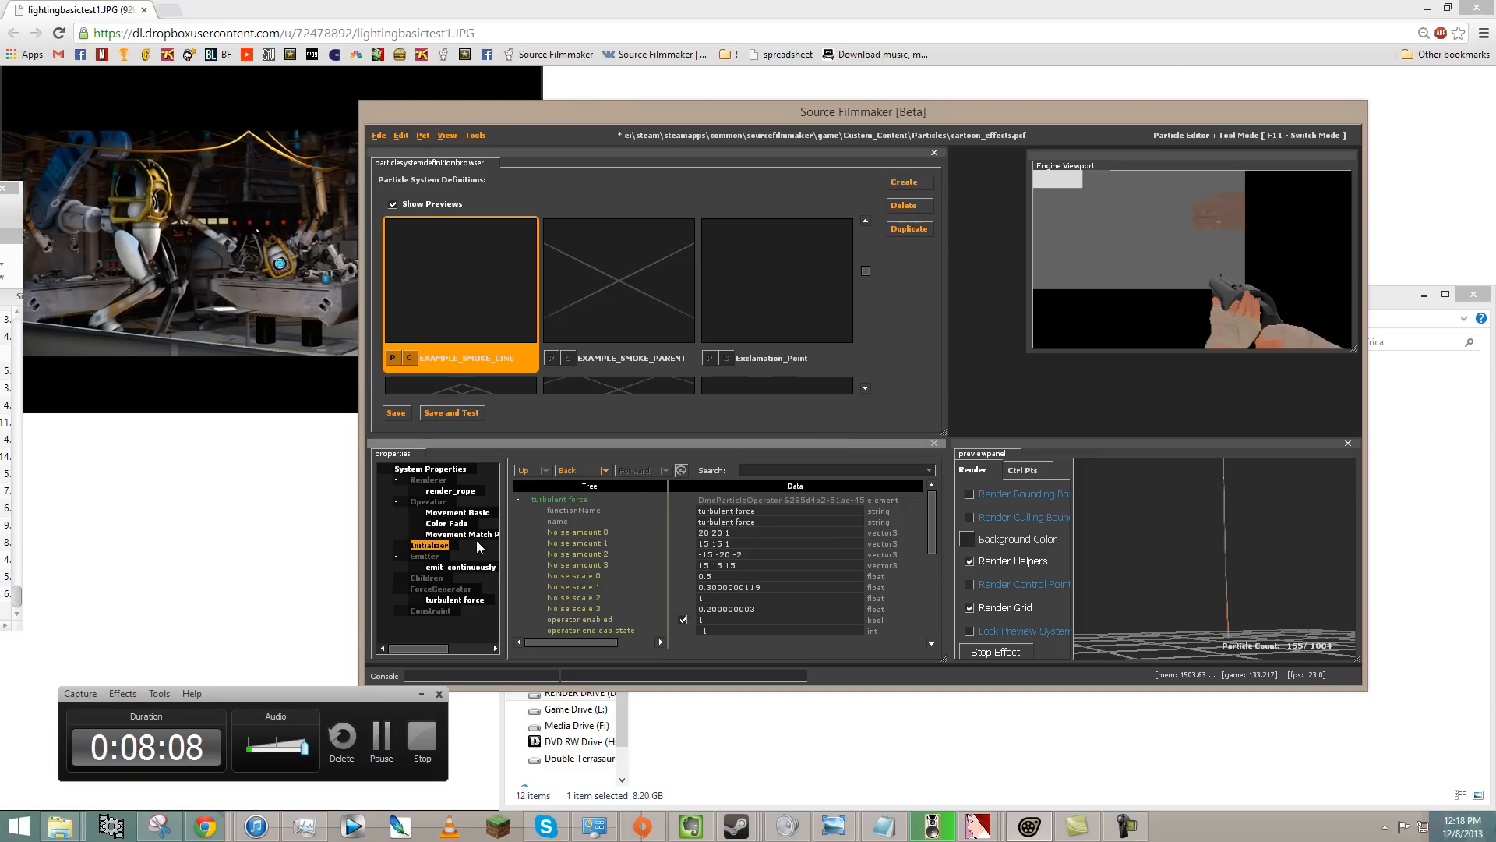
double_click(754, 533)
text(50)
key(Return)
key(BackSpace)
key(BackSpace)
text(30)
key(Return)
double_click(755, 532)
text(20)
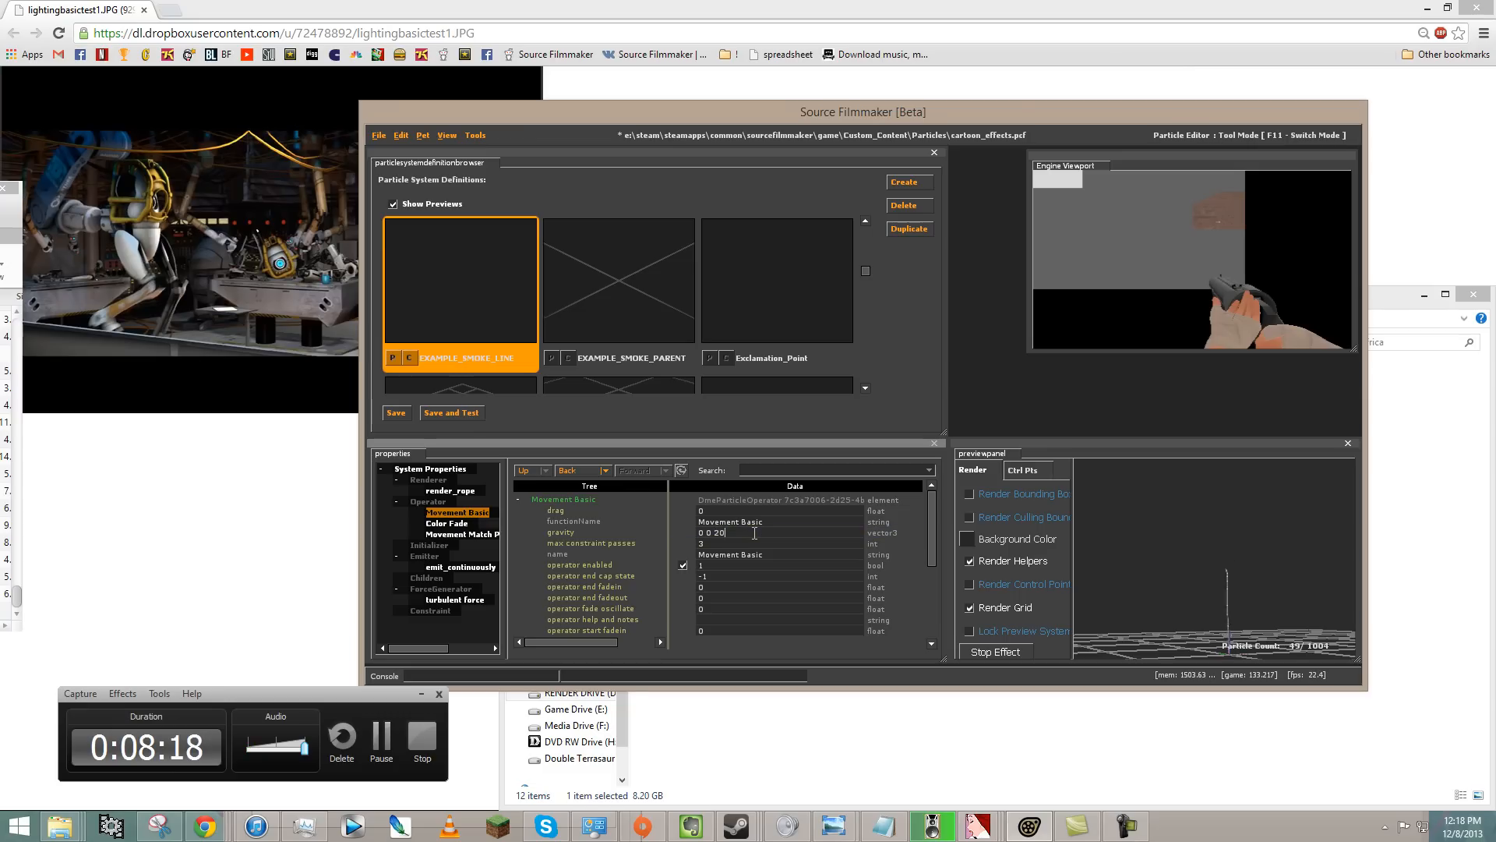
- Set Movement Basic's gravity to 0 0 15 and its drag to .2, and check the preview
double_click(754, 532)
text(15)
text(.2)
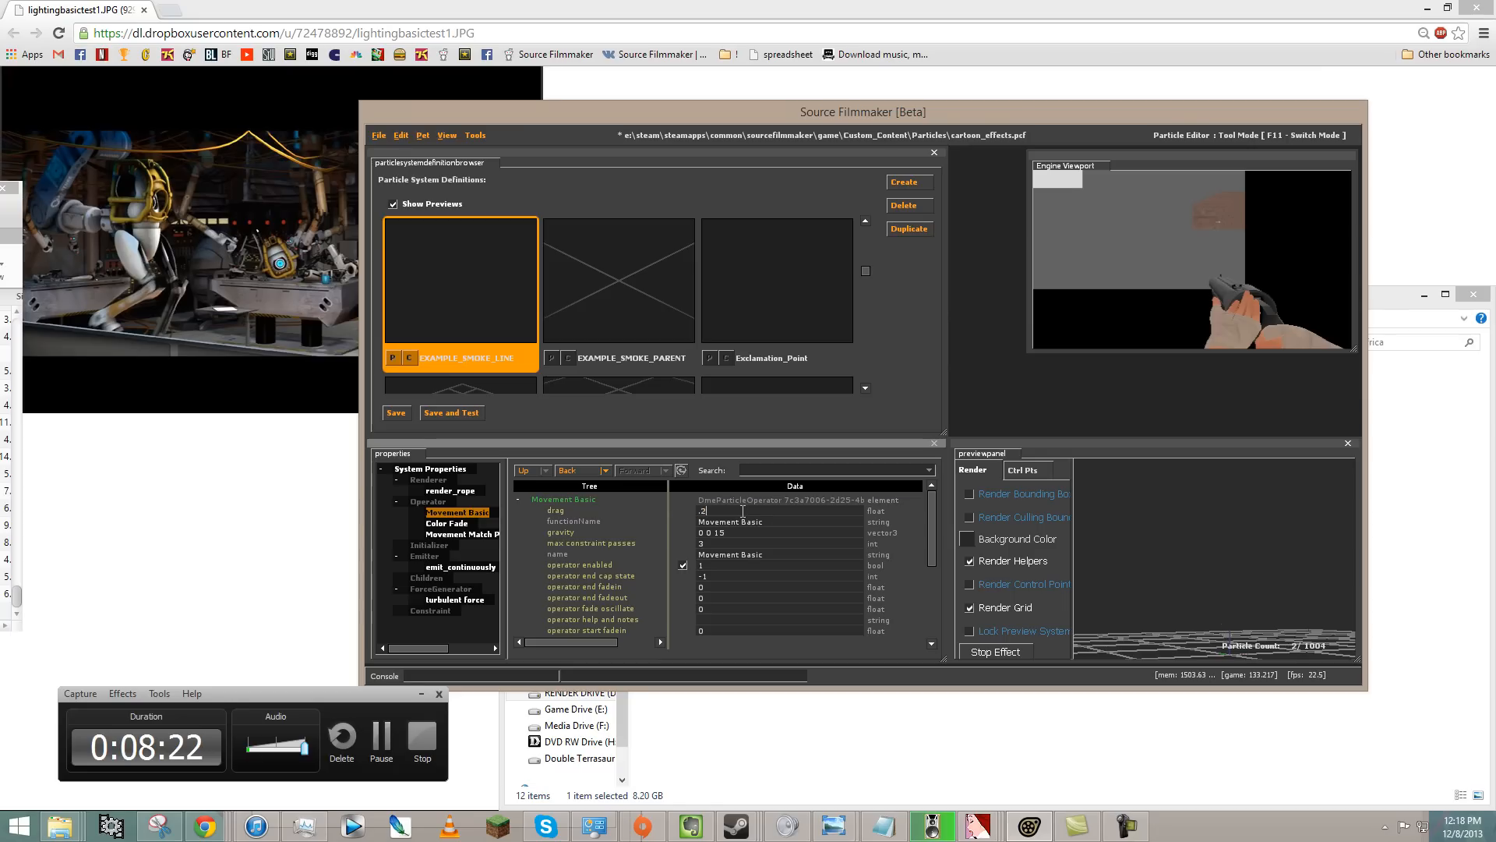
click(1125, 482)
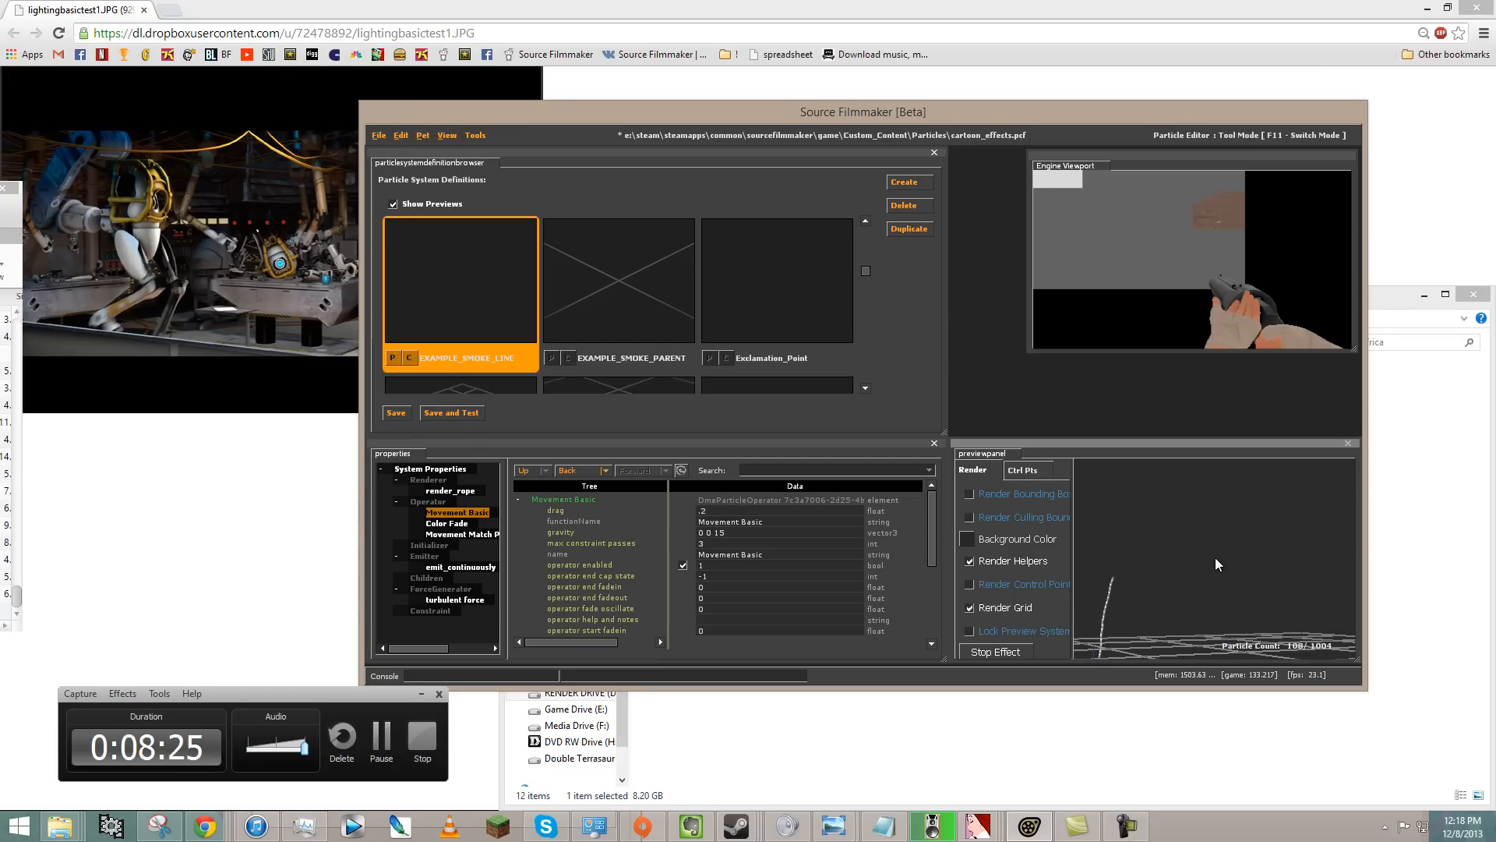
drag(1267, 536, 1293, 561)
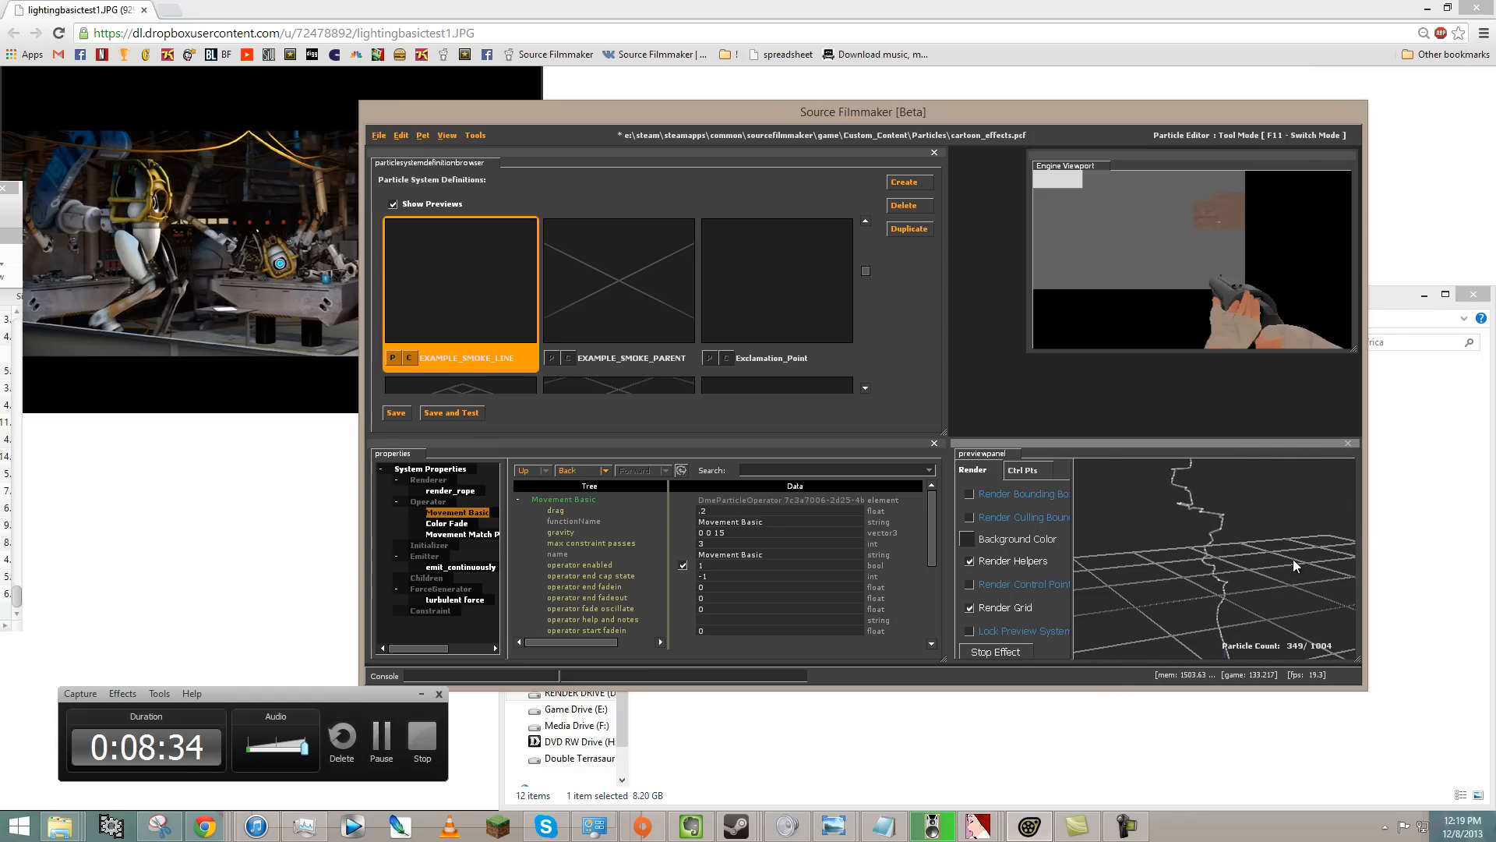
- Set Movement Basic's gravity to 0 0 30 and save the particle file
double_click(718, 533)
text(30)
key(Return)
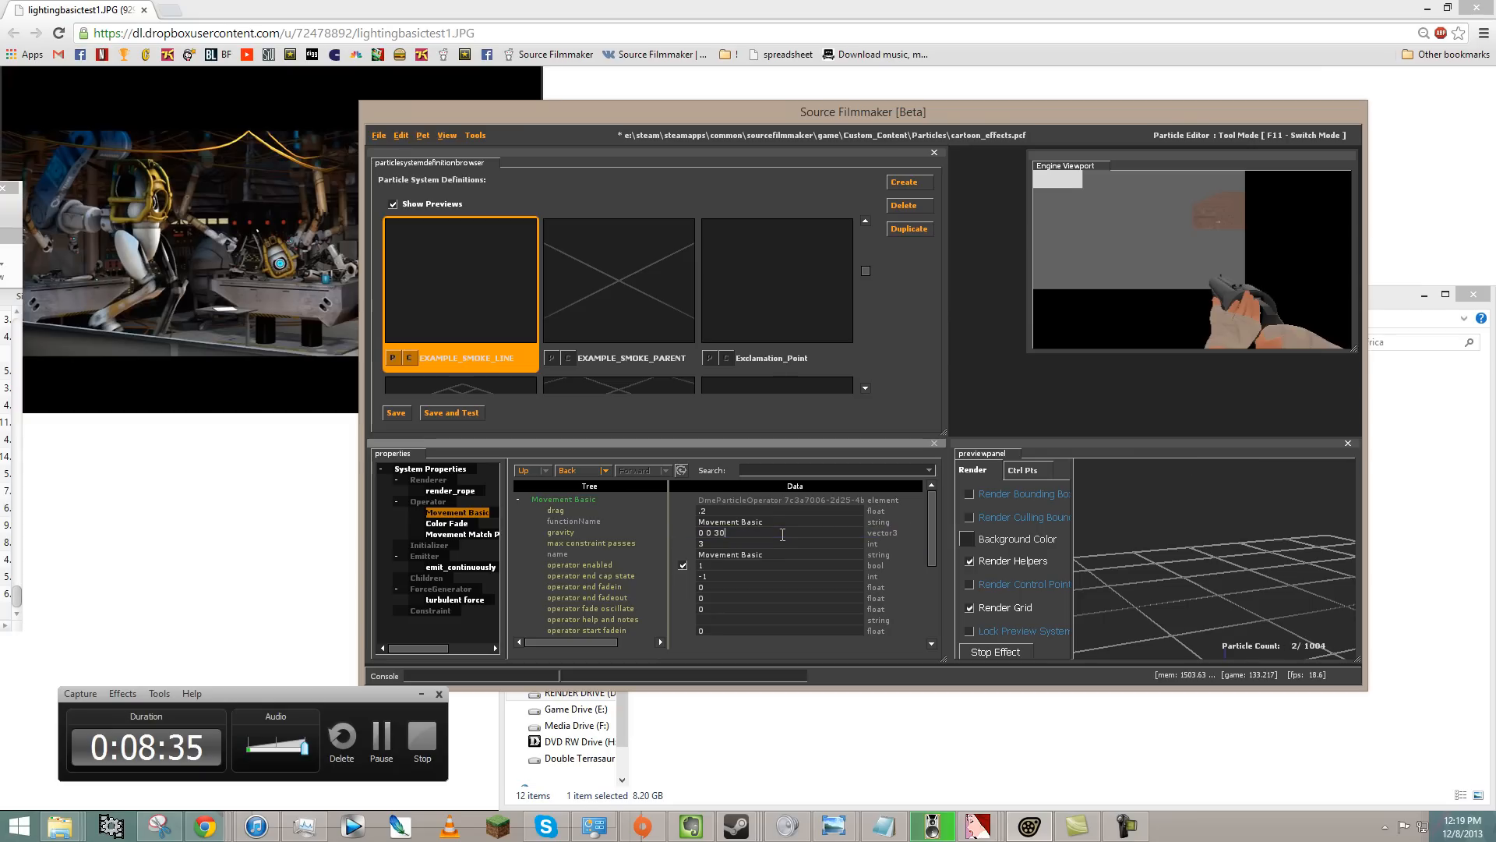
click(397, 413)
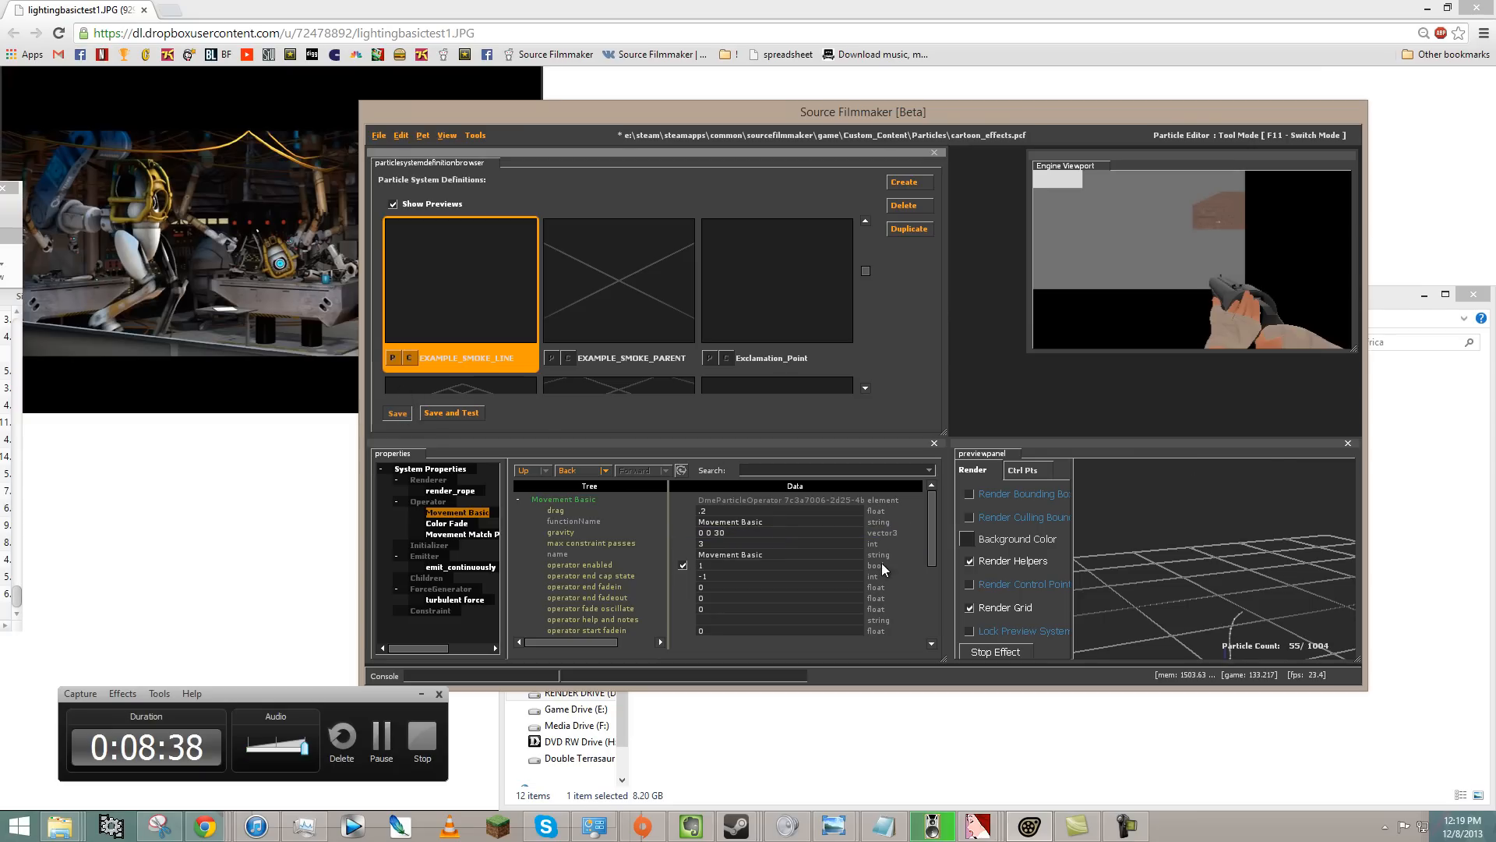
drag(1212, 555, 1120, 577)
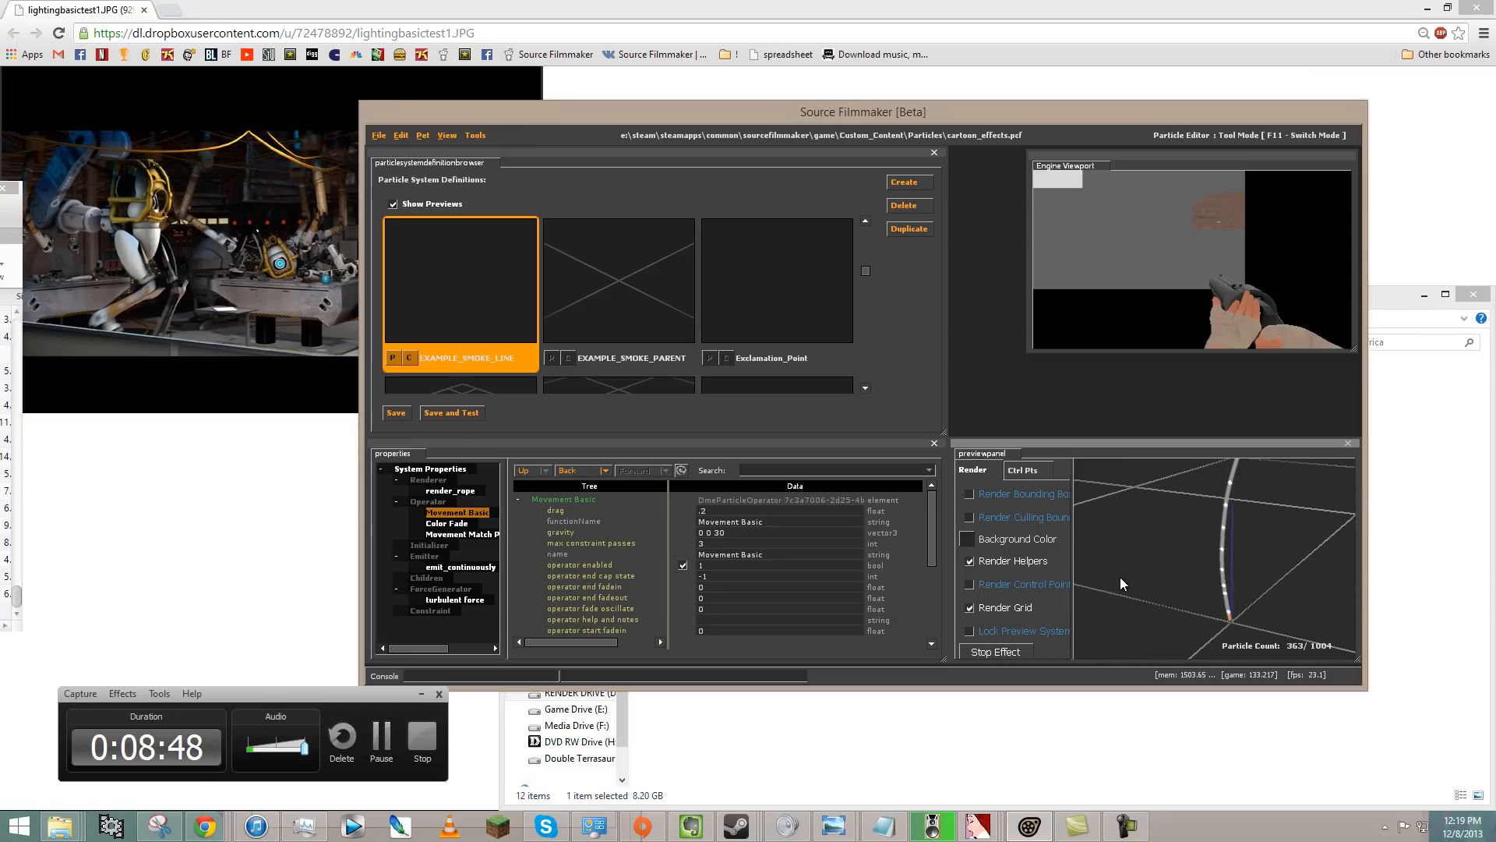
right_click(426, 499)
click(442, 543)
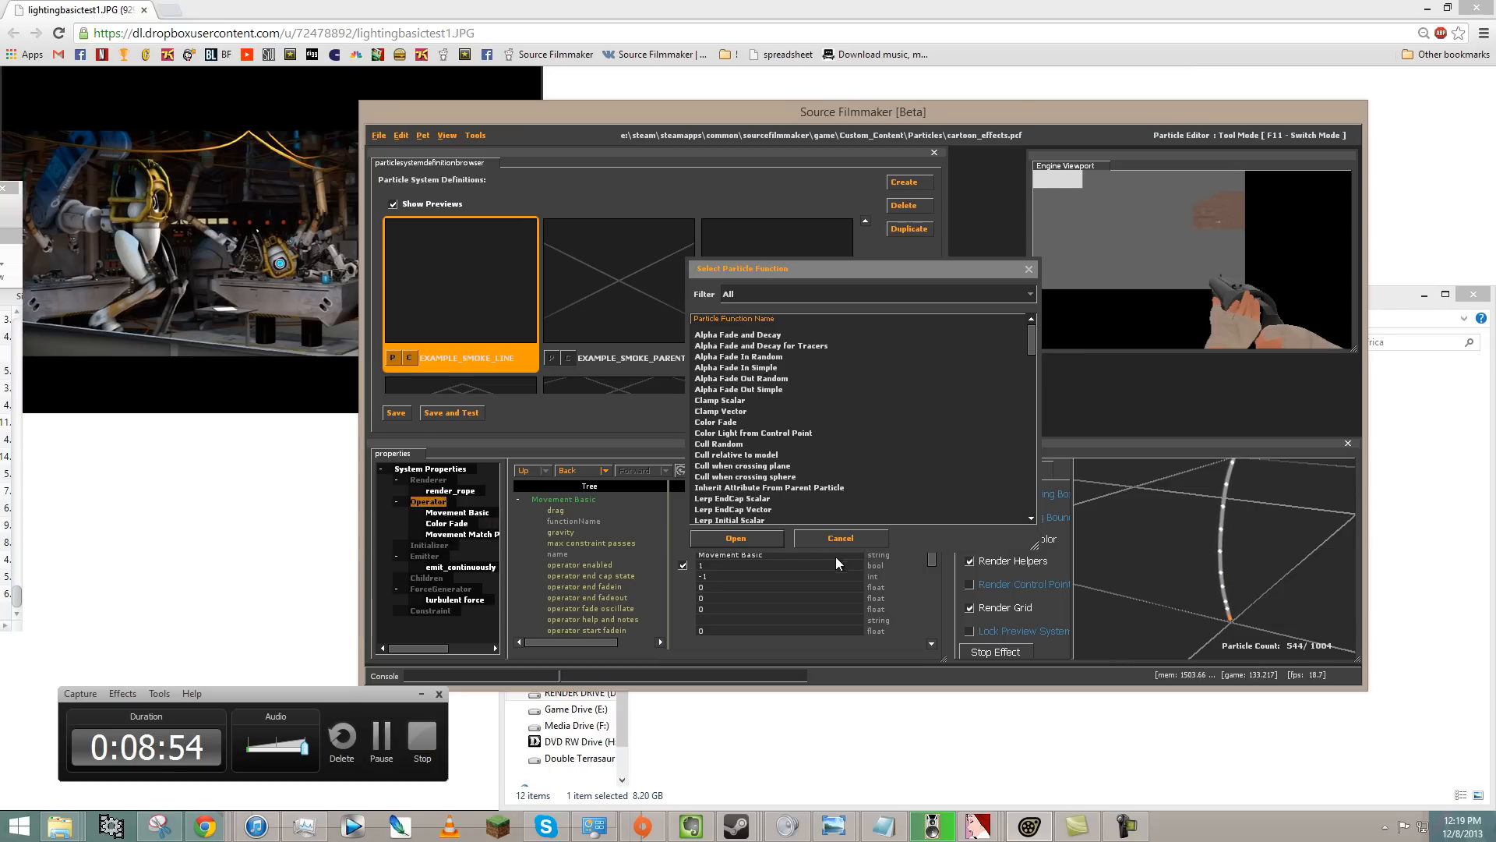
scroll(766, 388, down, 8)
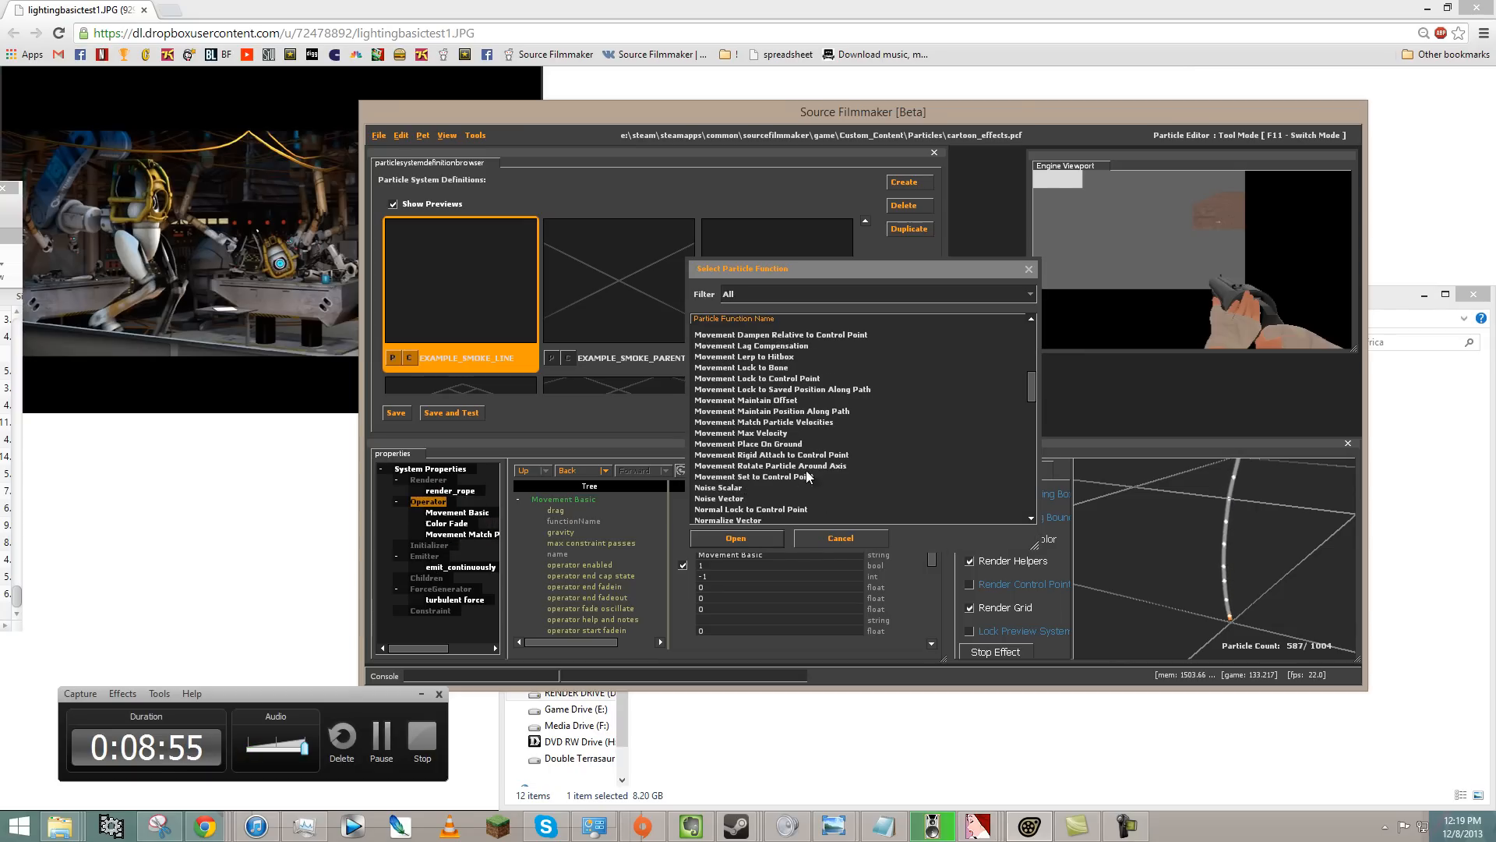
click(839, 540)
- Add an Alpha Random initializer to EXAMPLE_SMOKE_LINE
right_click(438, 544)
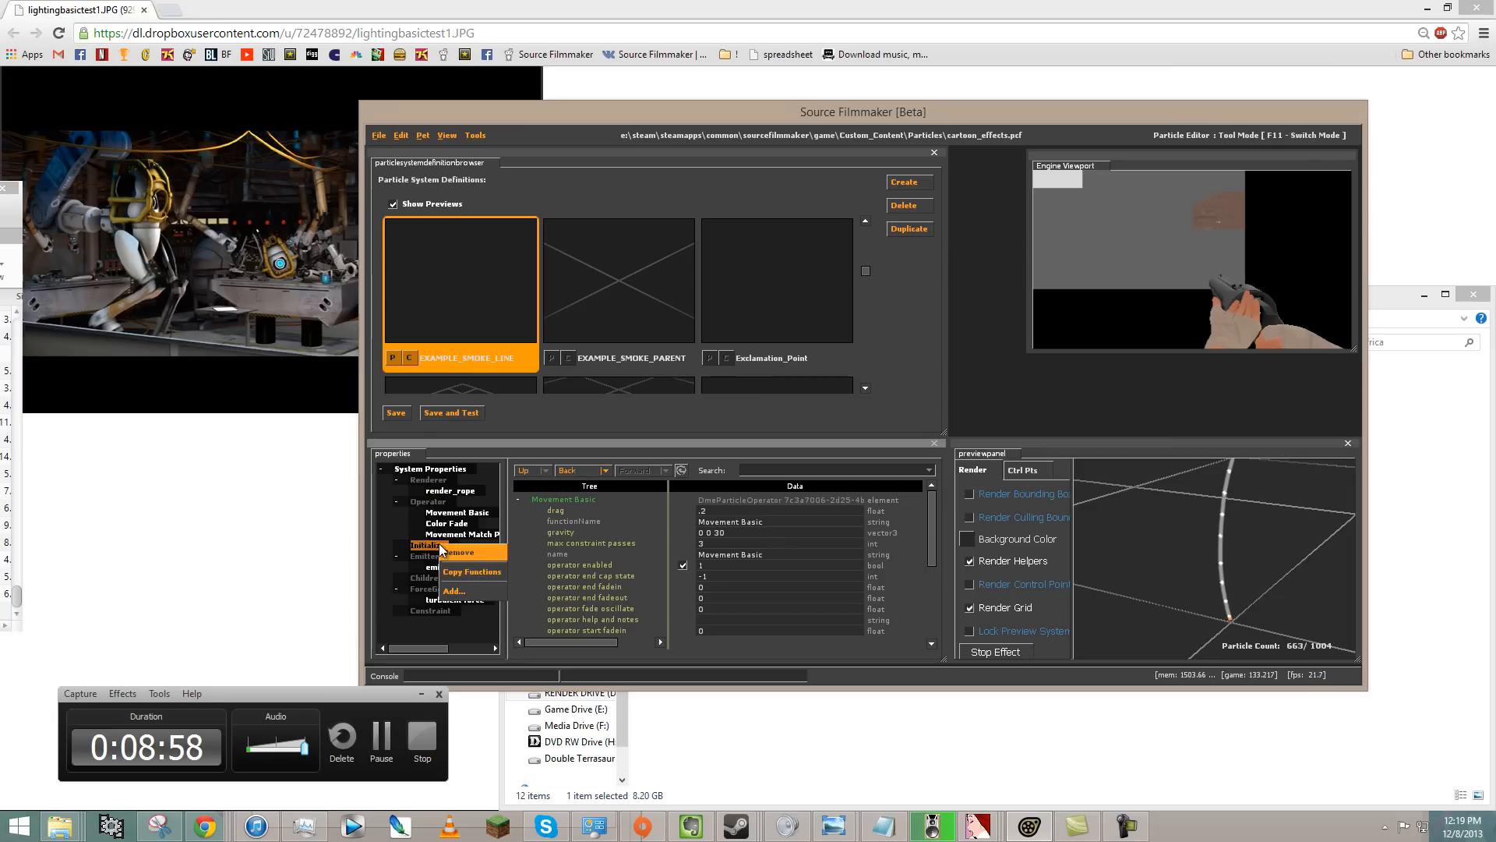
click(474, 591)
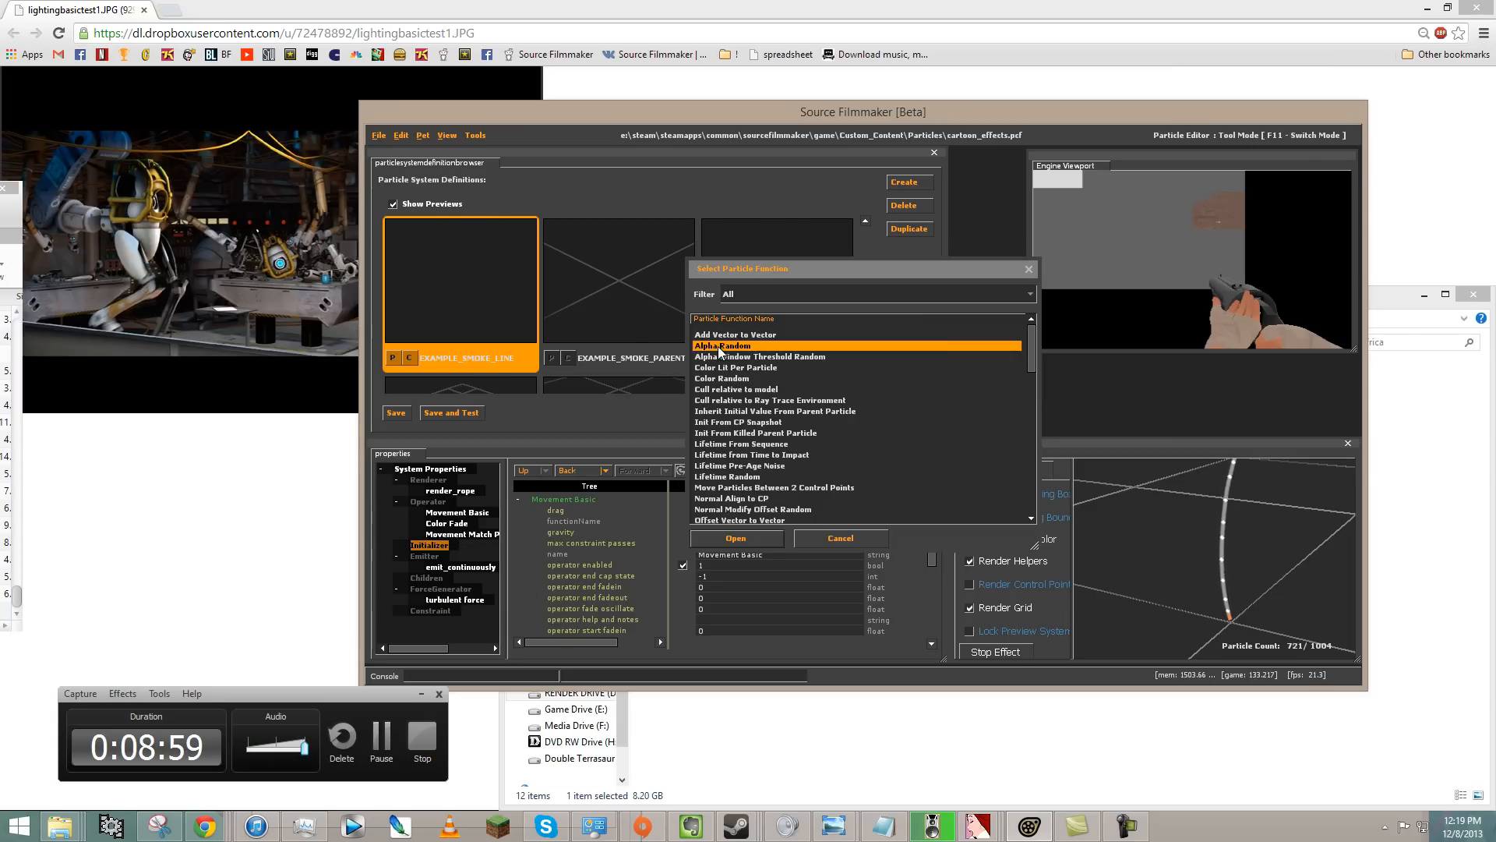
double_click(811, 345)
- Set Alpha Random's alpha_min and alpha_max to 100 and inspect the smoke line in the preview
double_click(721, 520)
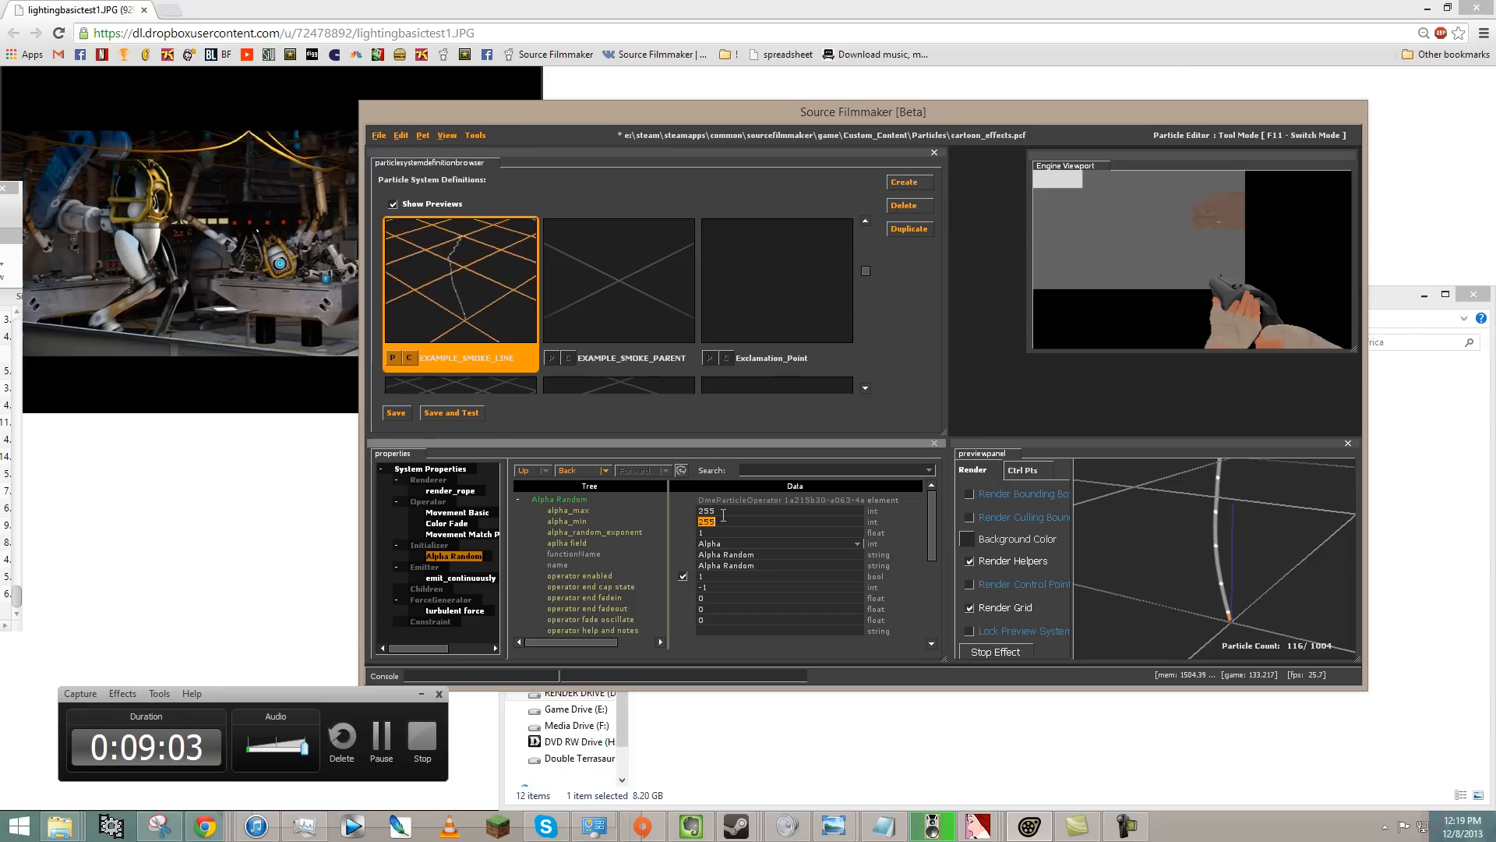
text(5)
key(BackSpace)
text(100)
key(Return)
double_click(724, 511)
text(100)
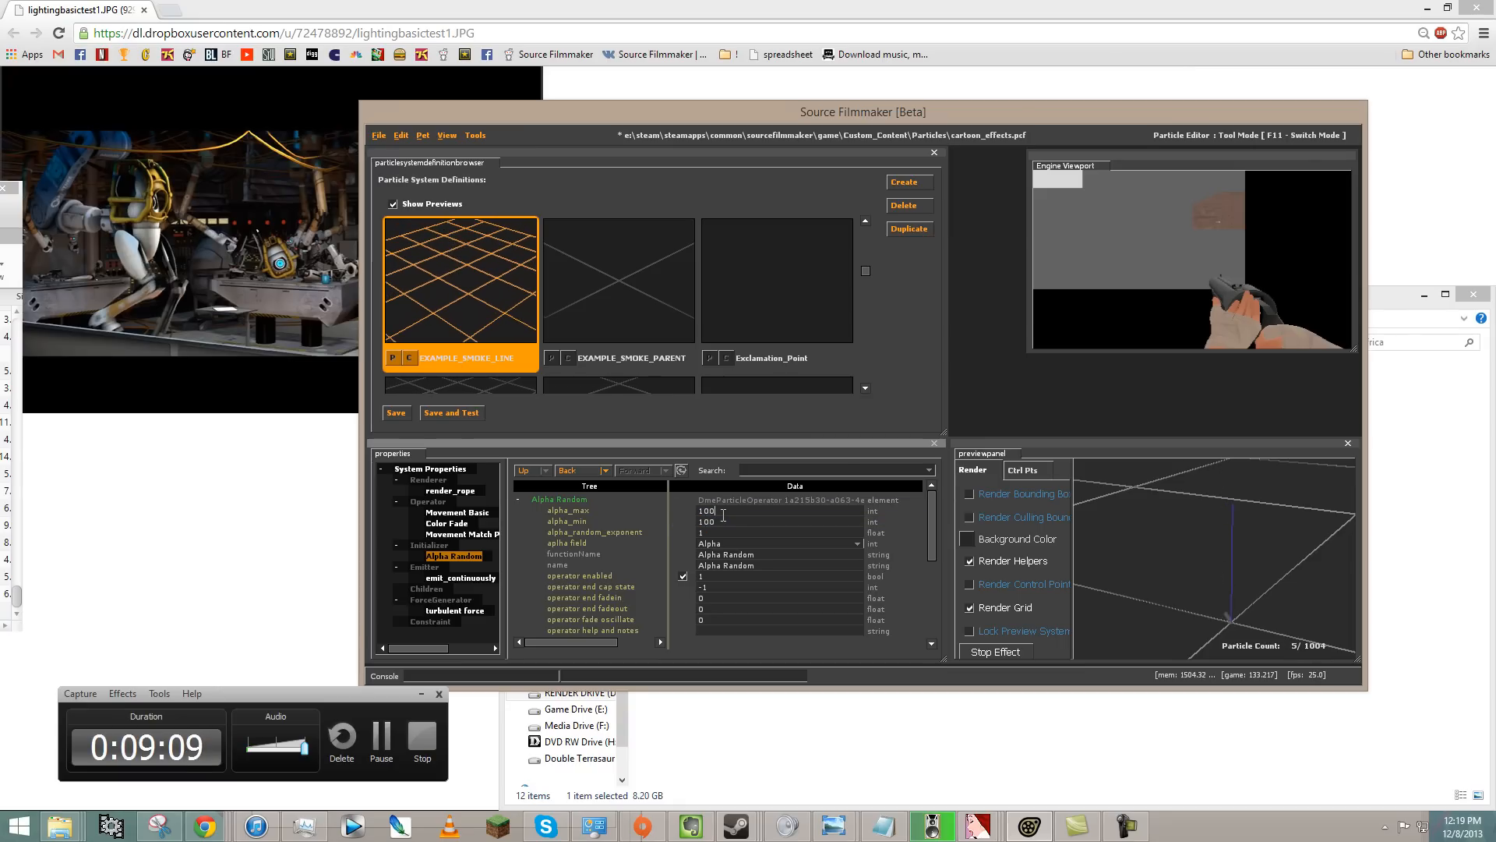
right_drag(1174, 539, 1218, 555)
drag(1218, 555, 1216, 560)
middle_drag(1216, 560, 1216, 561)
mouse_move(1215, 560)
mouse_down()
mouse_move(1139, 554)
mouse_move(1211, 580)
mouse_move(1216, 547)
mouse_move(1227, 556)
mouse_move(1209, 574)
mouse_move(1204, 550)
mouse_move(1216, 558)
mouse_move(1197, 580)
mouse_move(1181, 558)
mouse_move(1215, 558)
mouse_up()
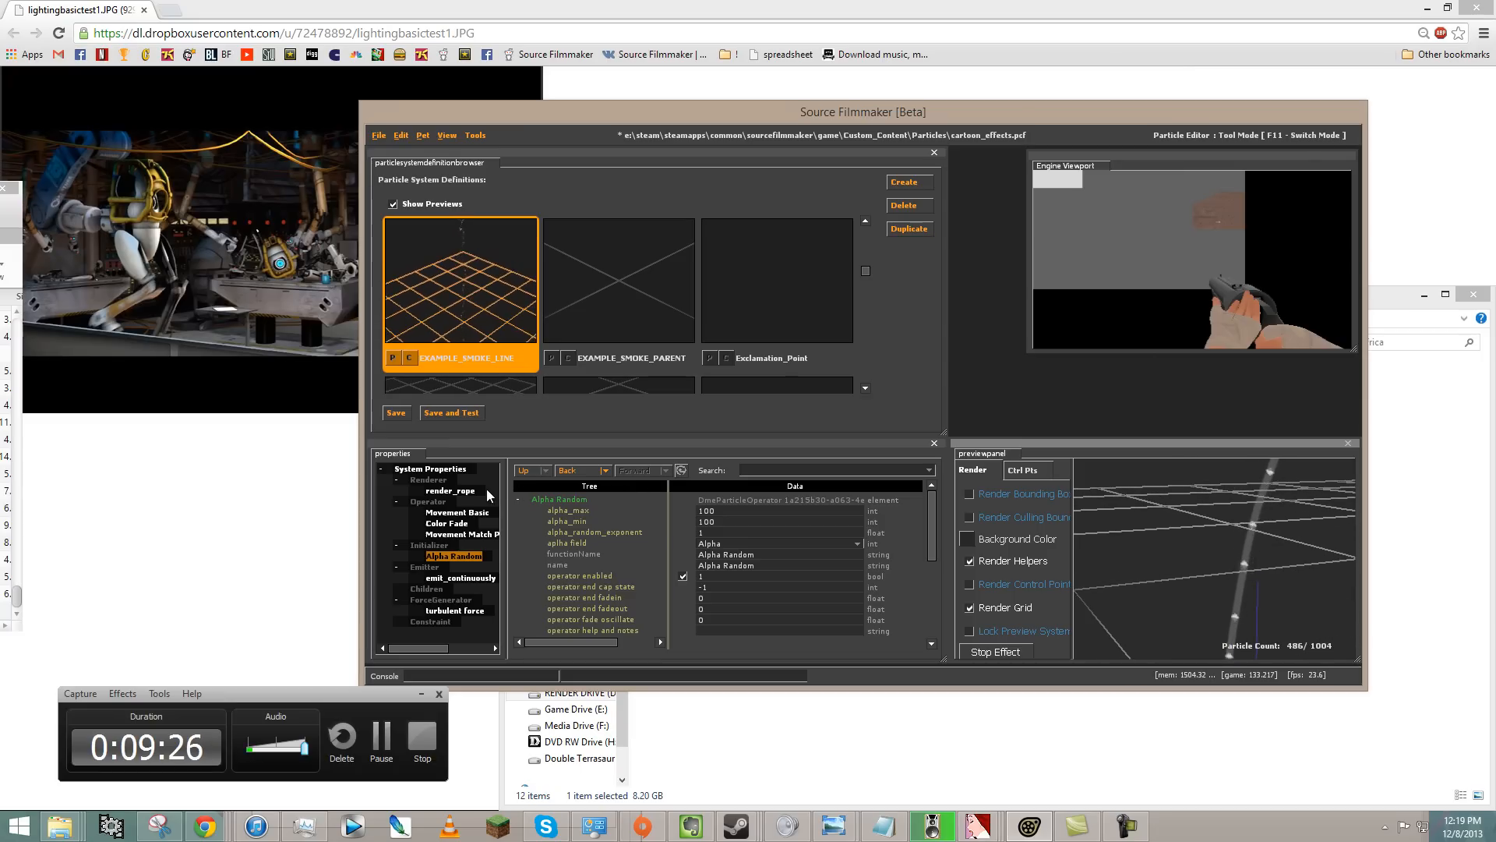
drag(1213, 563, 1211, 523)
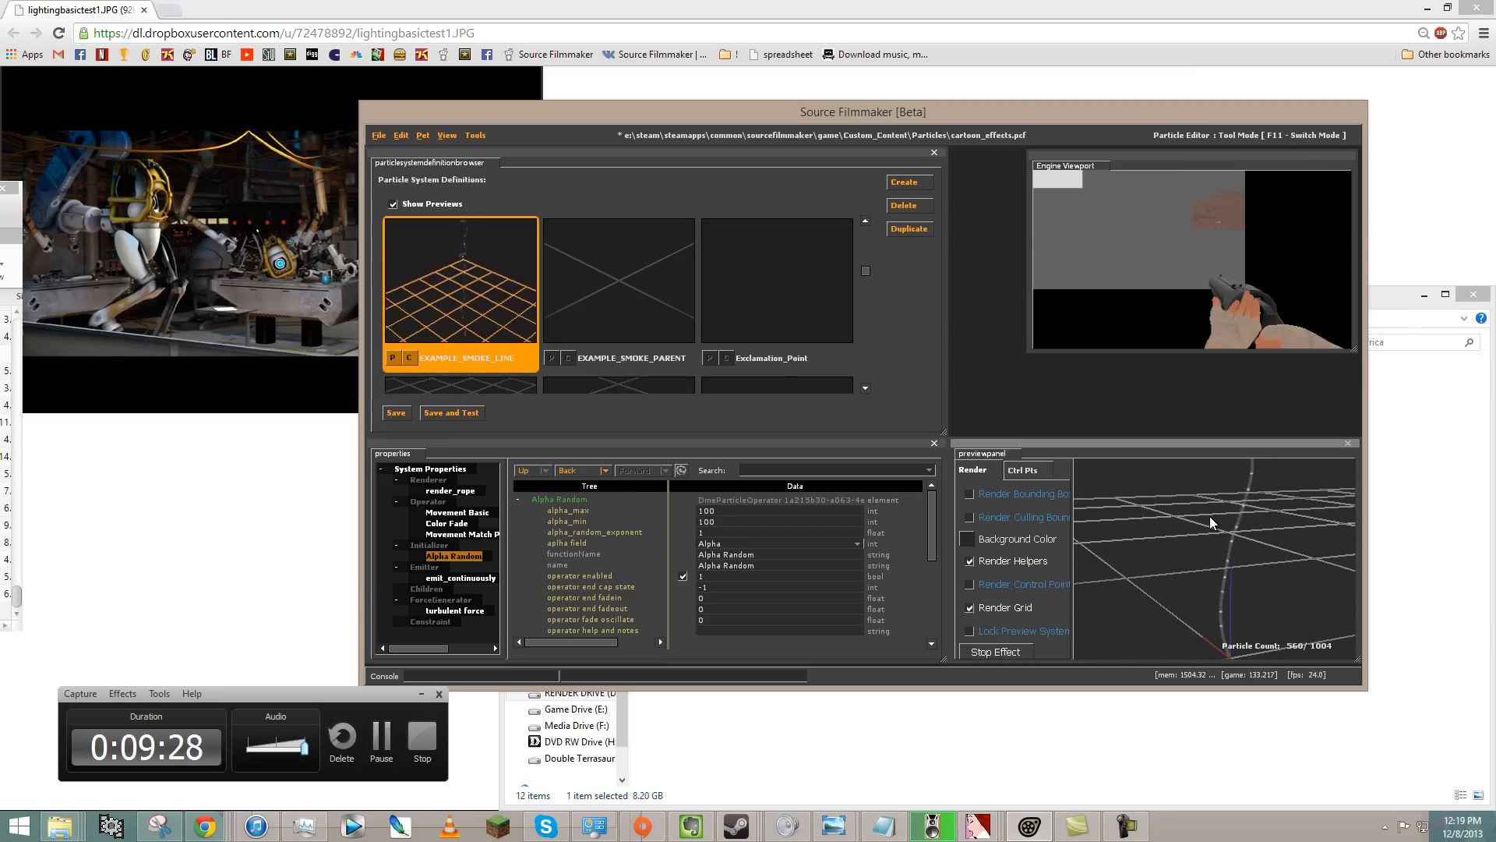
- Add an Alpha Fade and Decay operator to EXAMPLE_SMOKE_LINE and inspect its effect in the preview
right_click(435, 505)
click(457, 551)
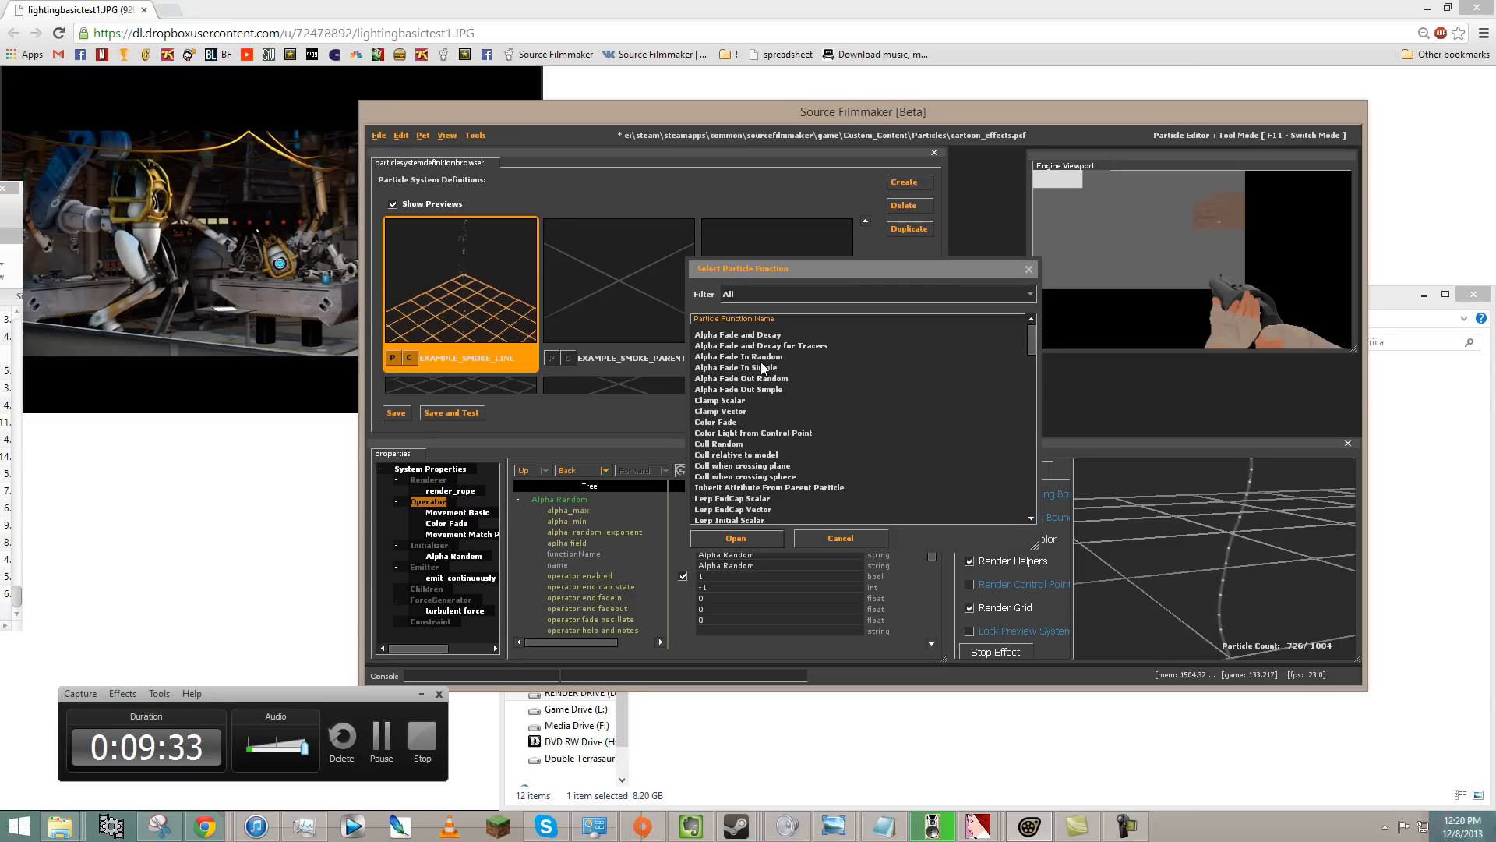
click(760, 334)
double_click(761, 334)
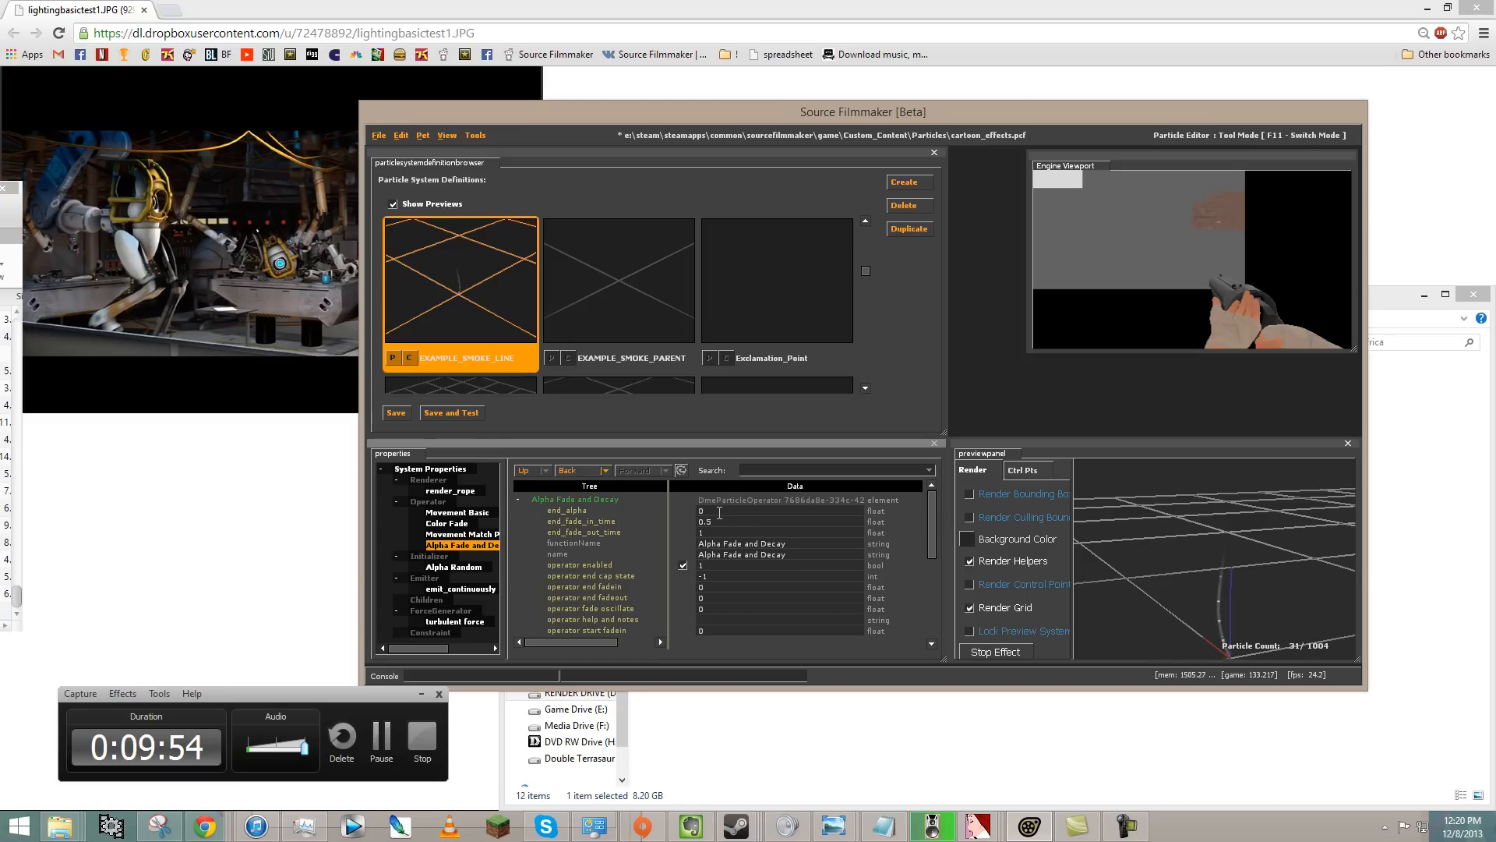
right_drag(1214, 558, 1215, 558)
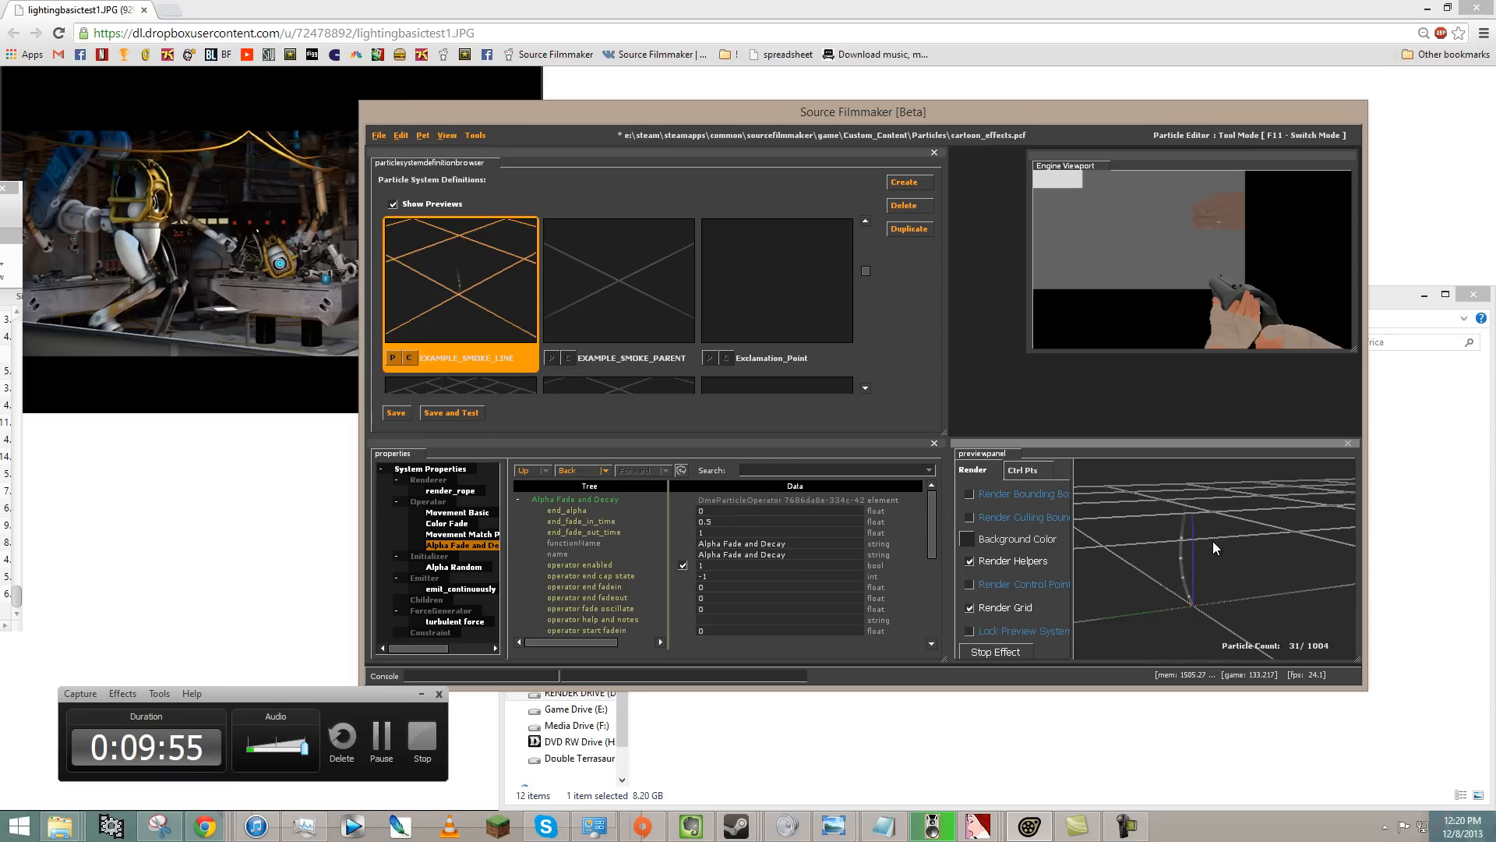
middle_drag(1213, 541, 1213, 554)
drag(1213, 553, 1186, 606)
- Set Alpha Fade and Decay's start_alpha to 0 and end_fade_in_time to .1
scroll(795, 575, down, 5)
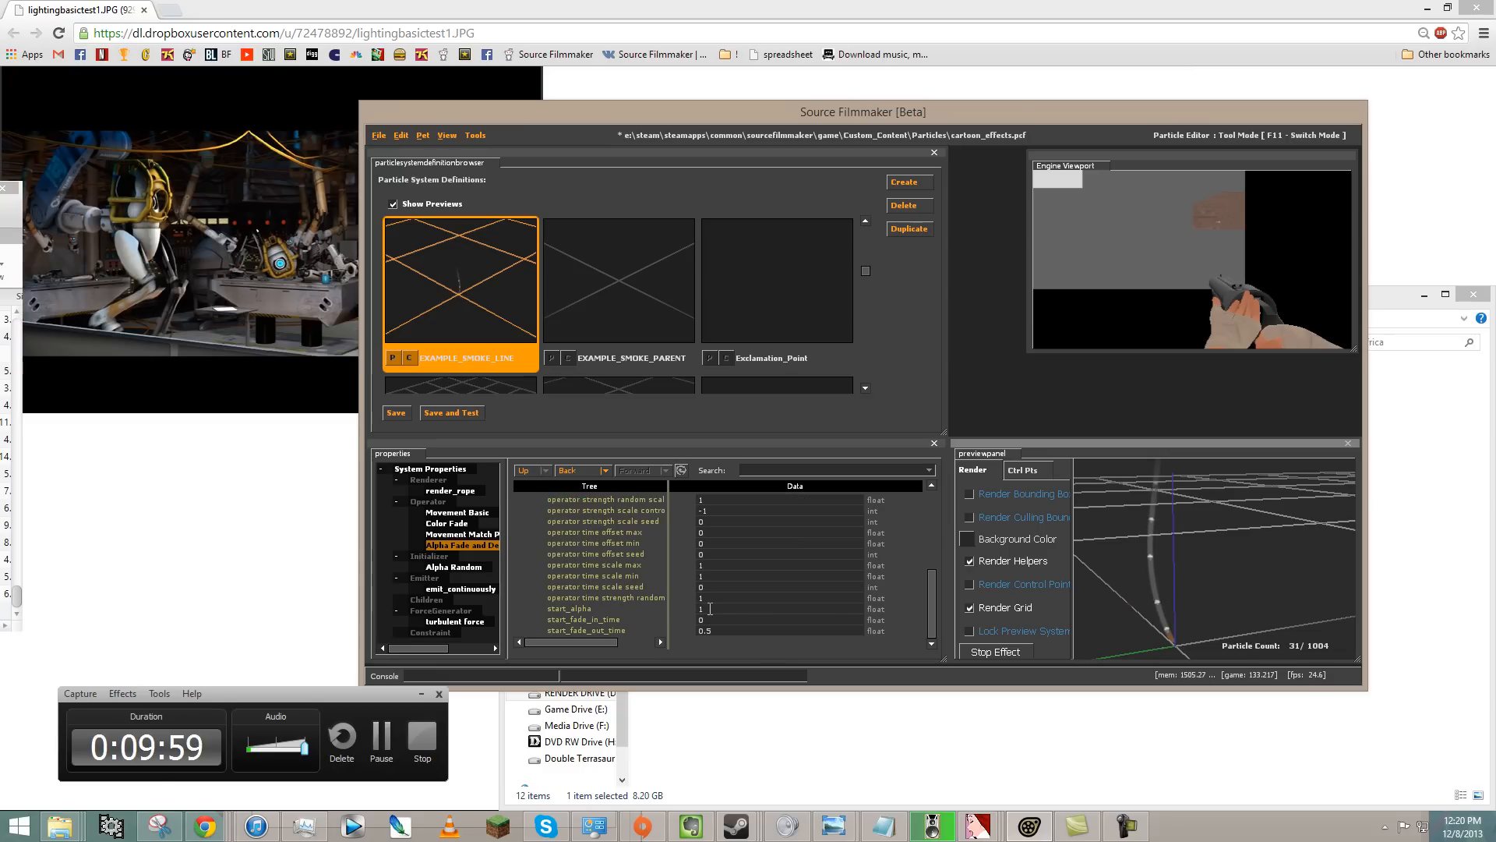
click(705, 609)
text(0)
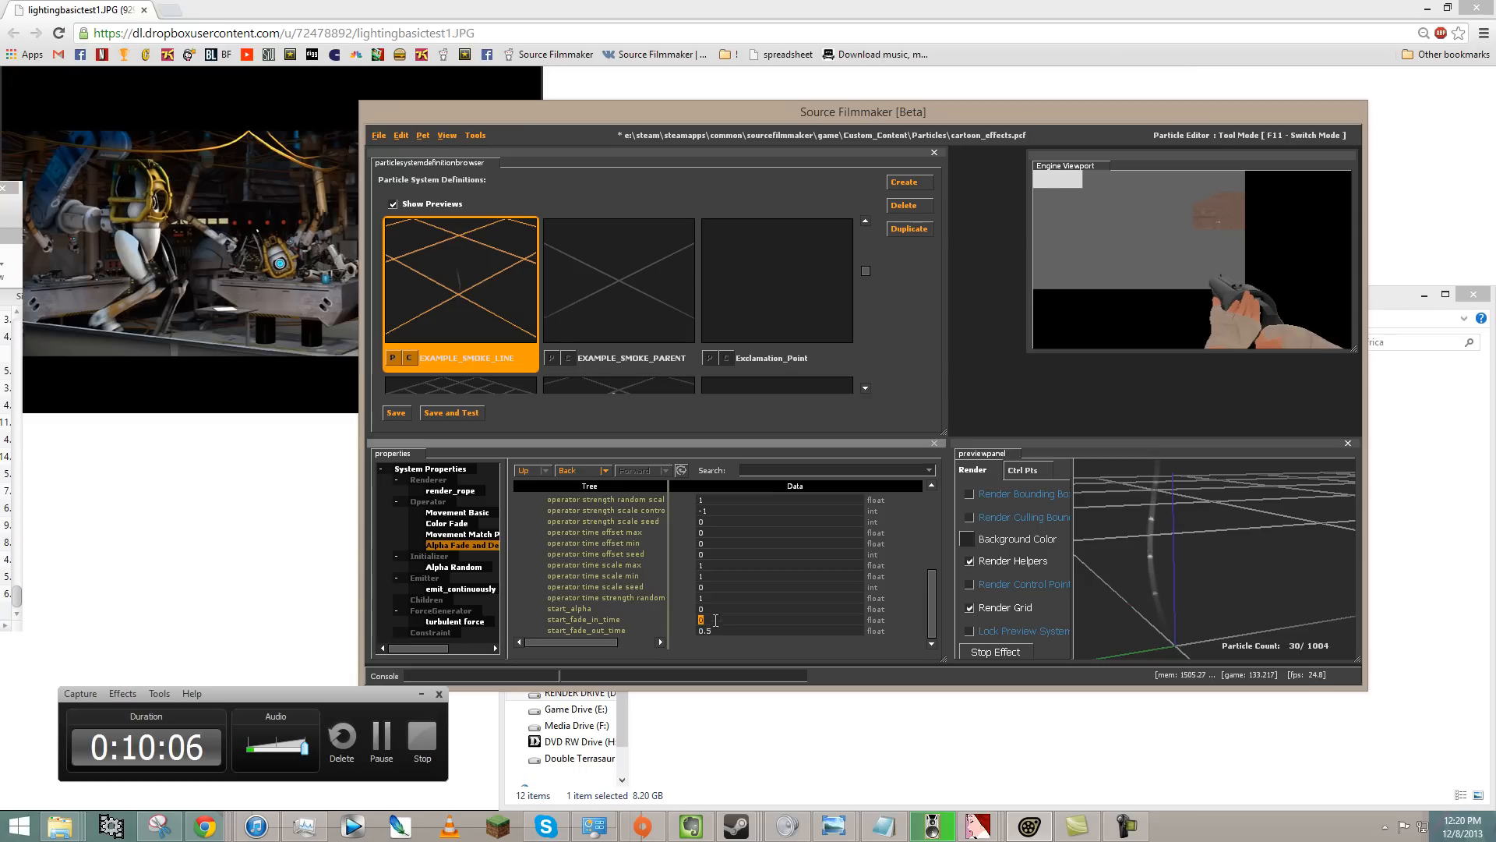
scroll(761, 558, up, 5)
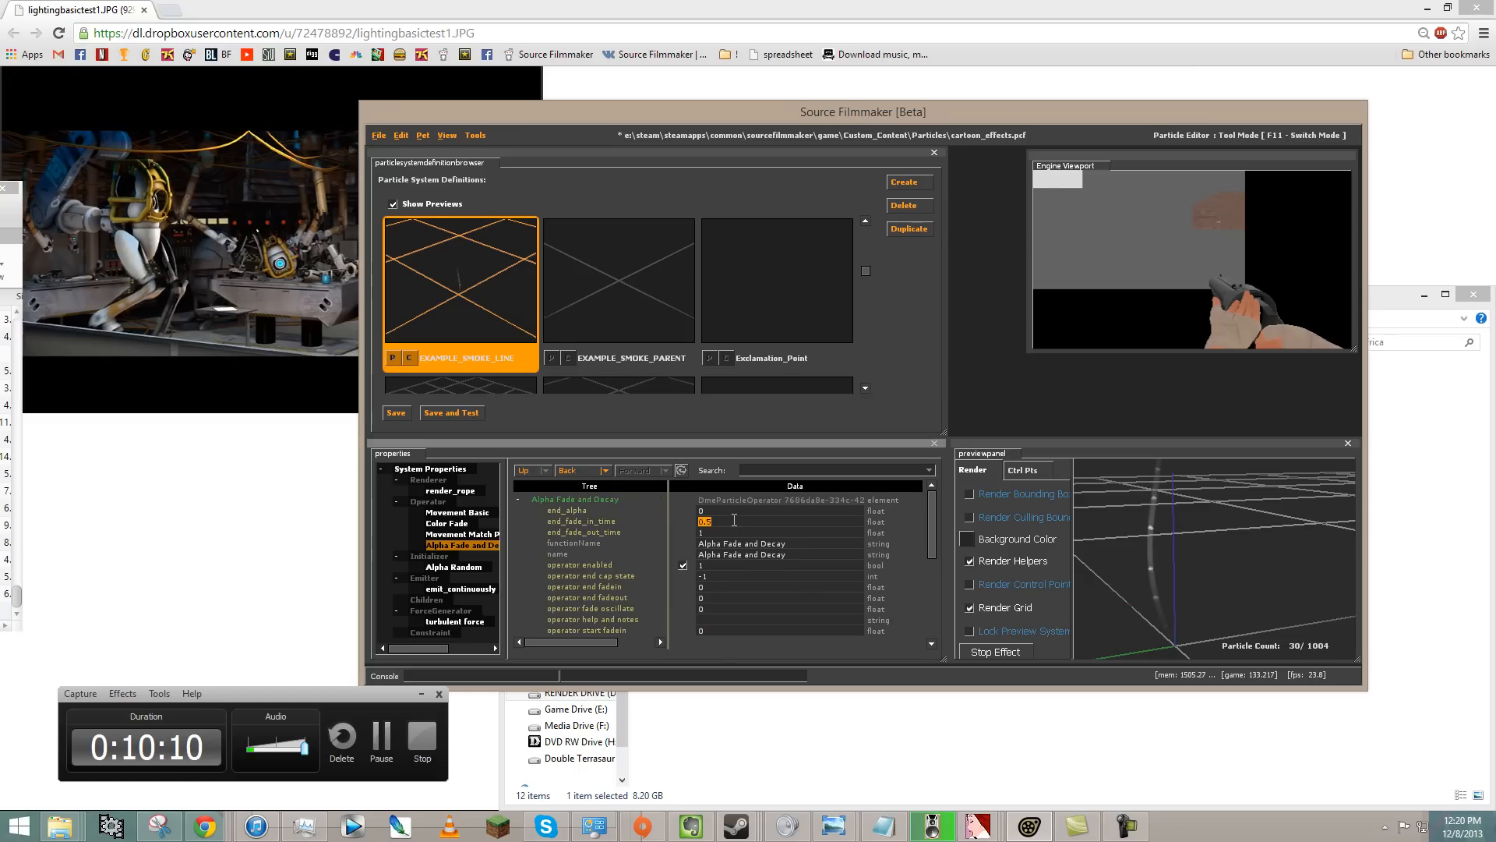
text(.1)
mouse_move(1116, 545)
mouse_down()
mouse_move(1121, 530)
mouse_move(1220, 564)
mouse_move(1128, 537)
mouse_up()
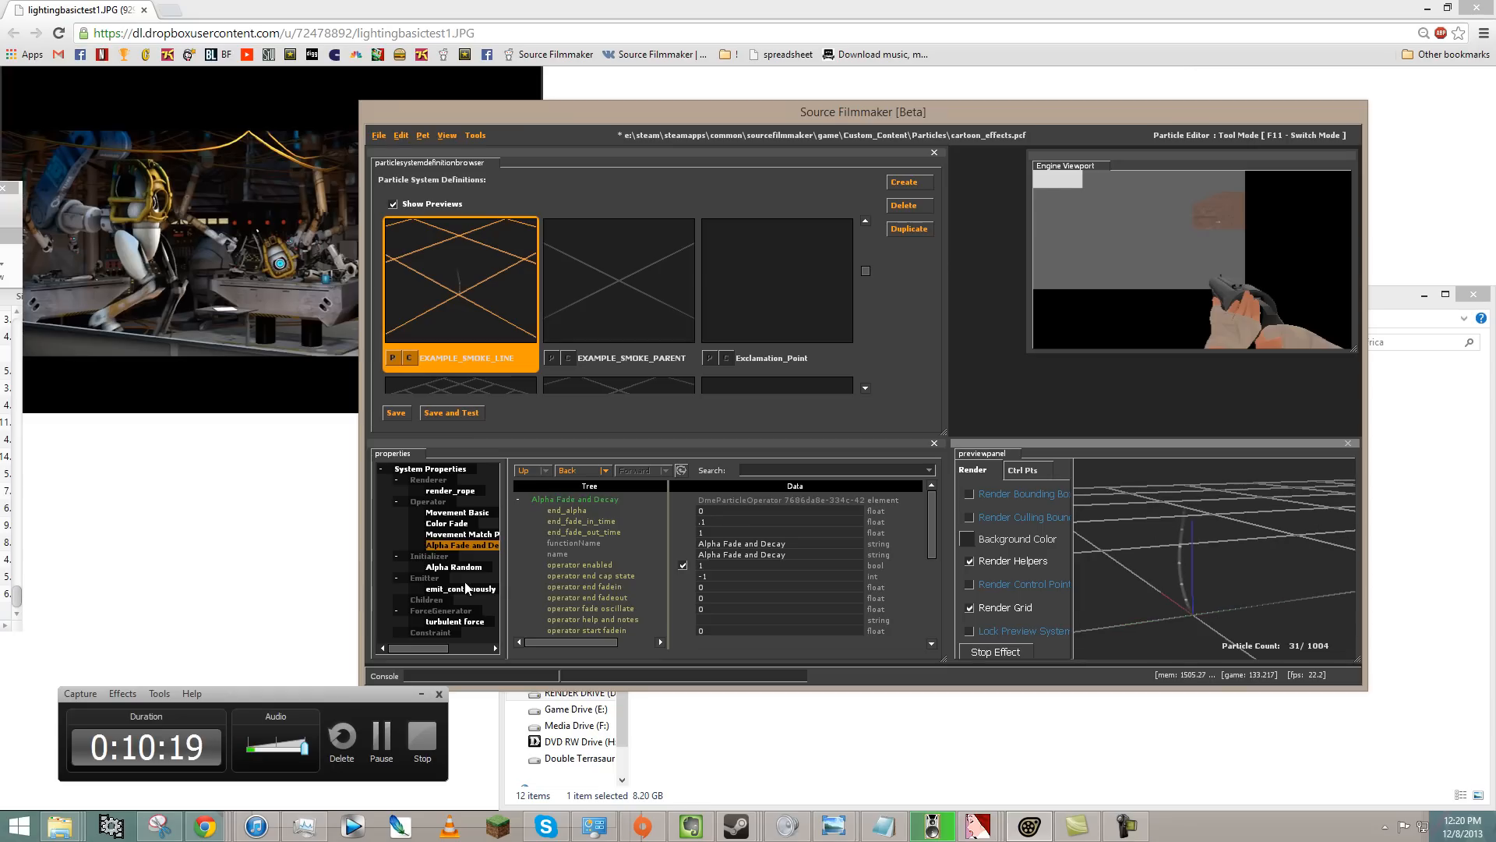
right_click(428, 558)
click(458, 600)
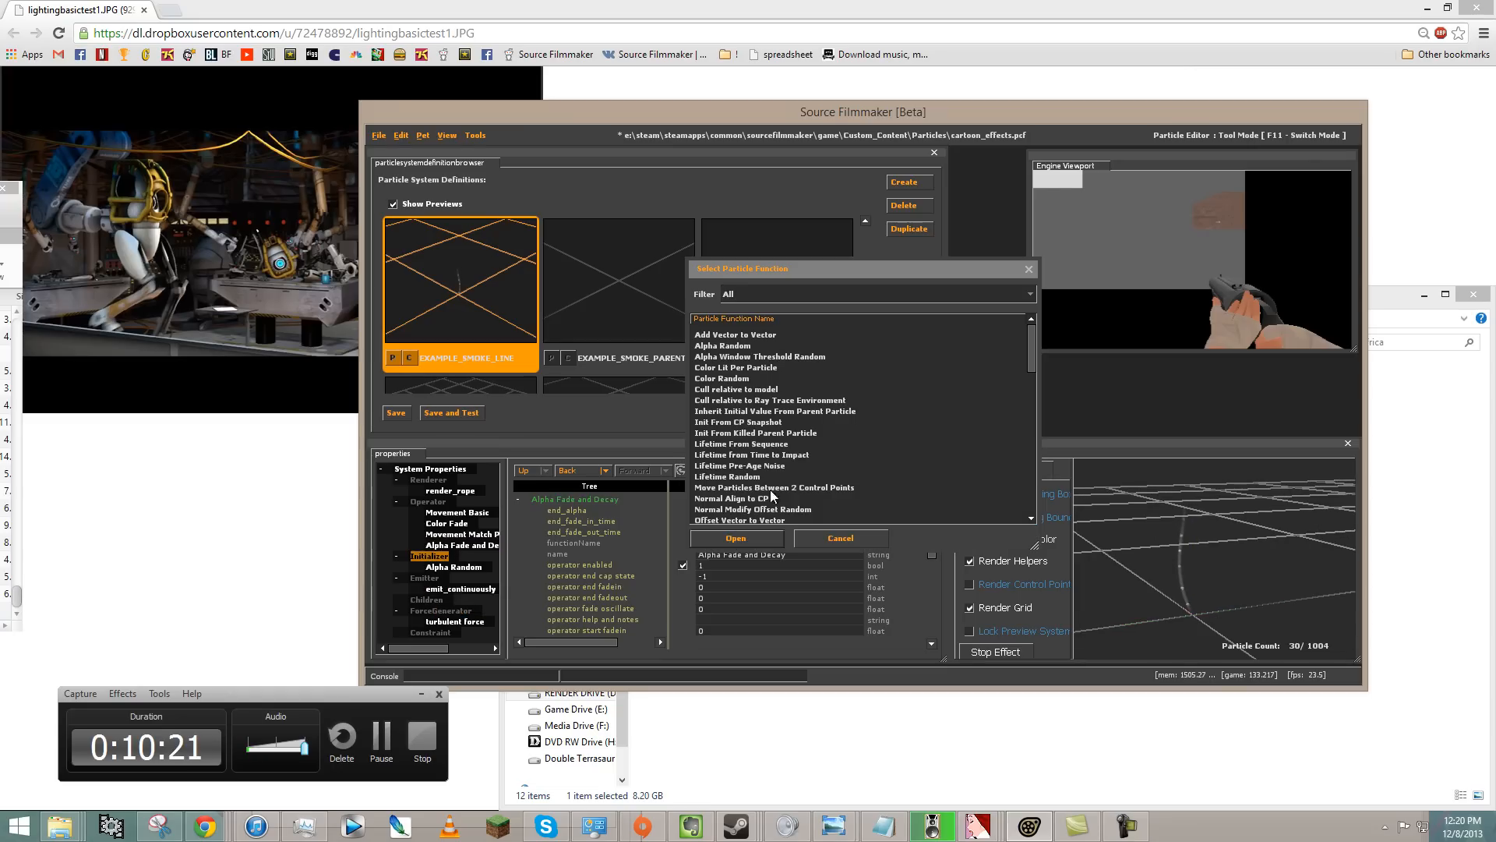
double_click(731, 468)
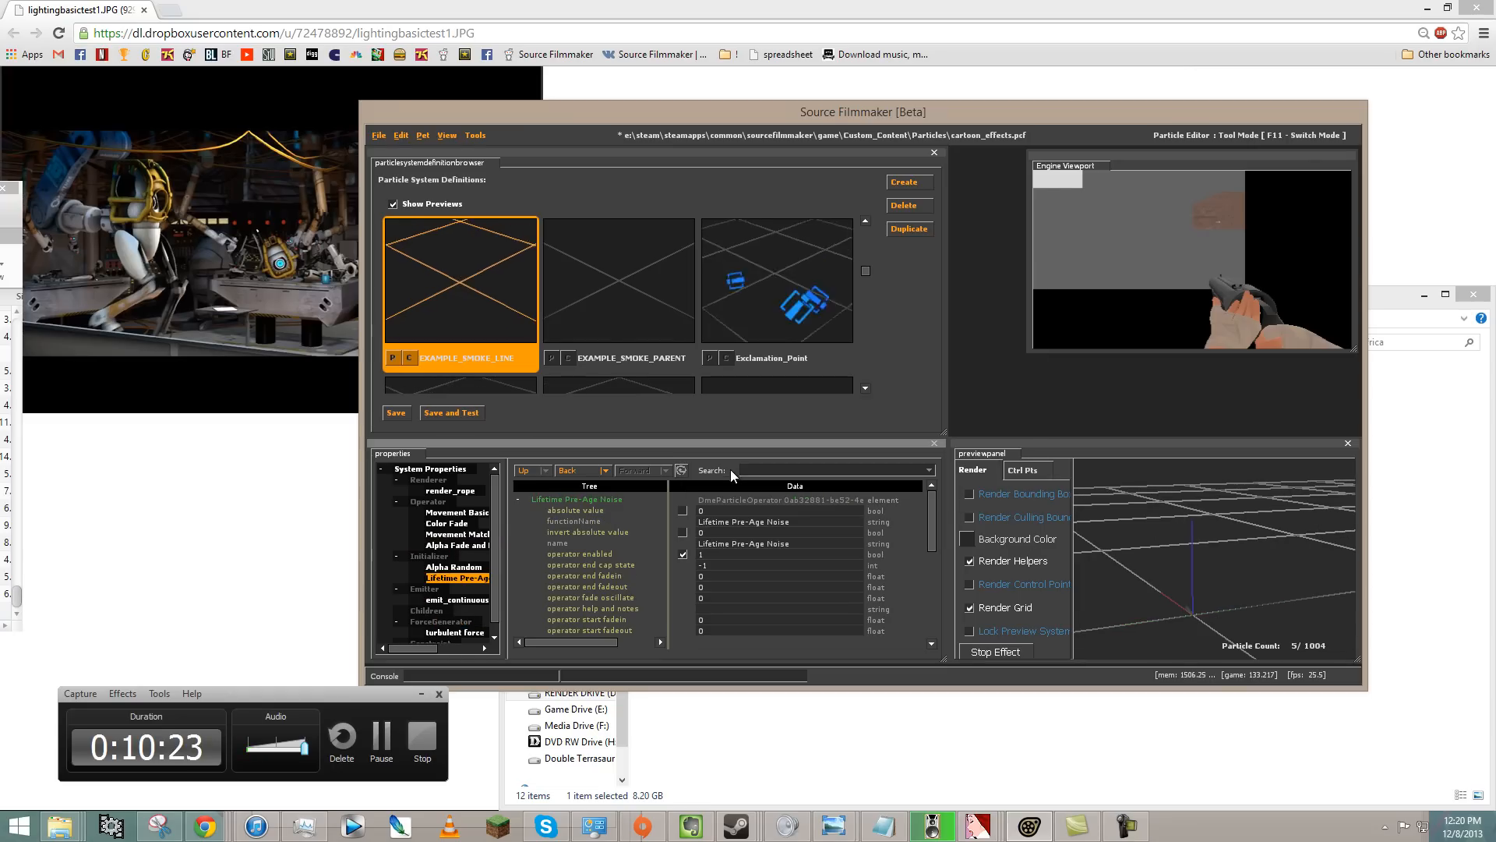
right_click(446, 576)
click(466, 583)
- Add a Lifetime Random initializer to EXAMPLE_SMOKE_LINE and set its lifetime_max and lifetime_min to 4
right_click(429, 556)
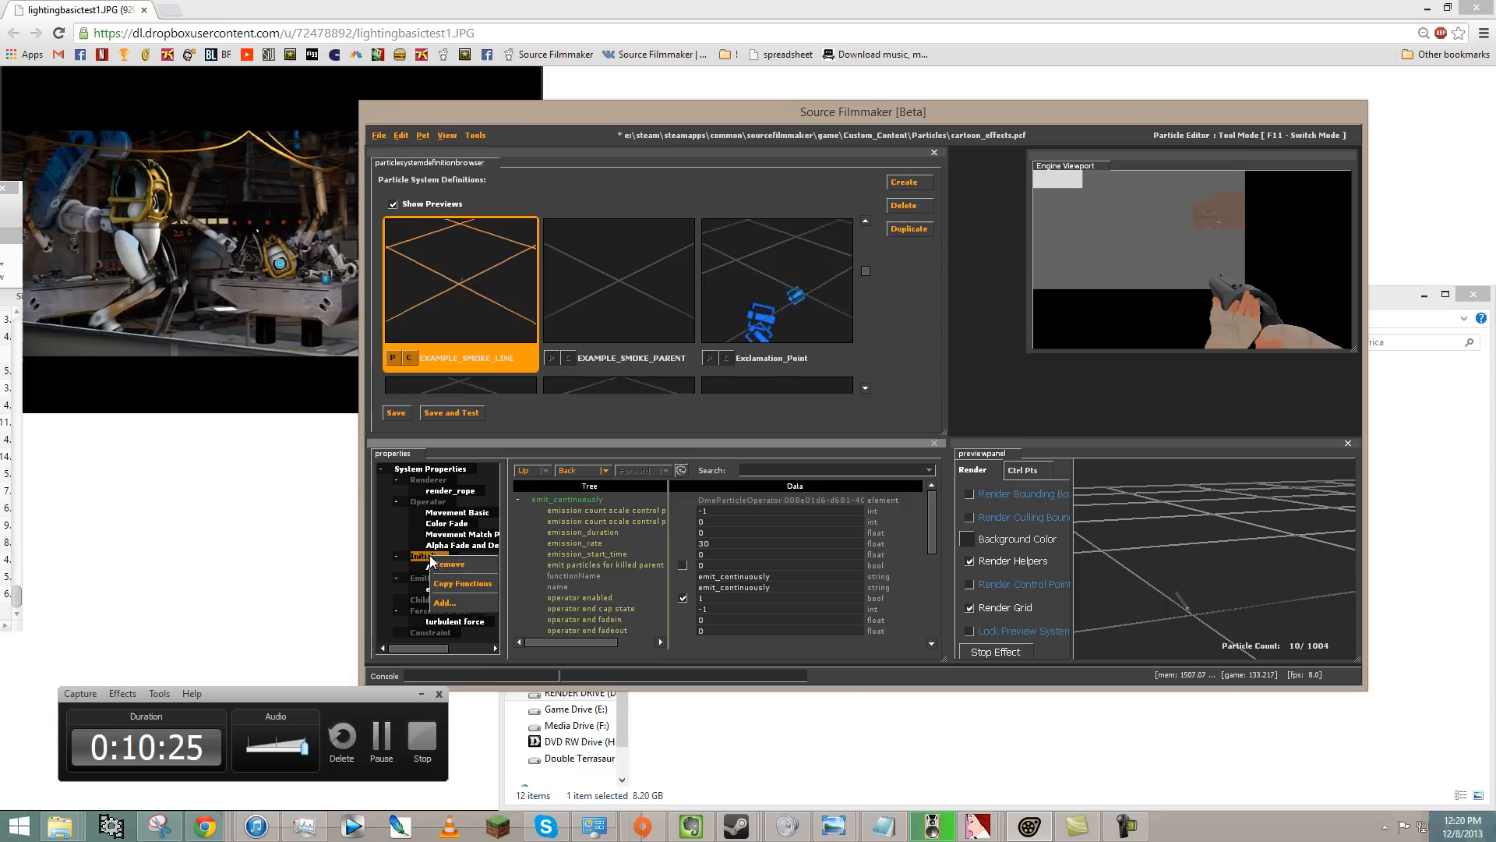
click(455, 602)
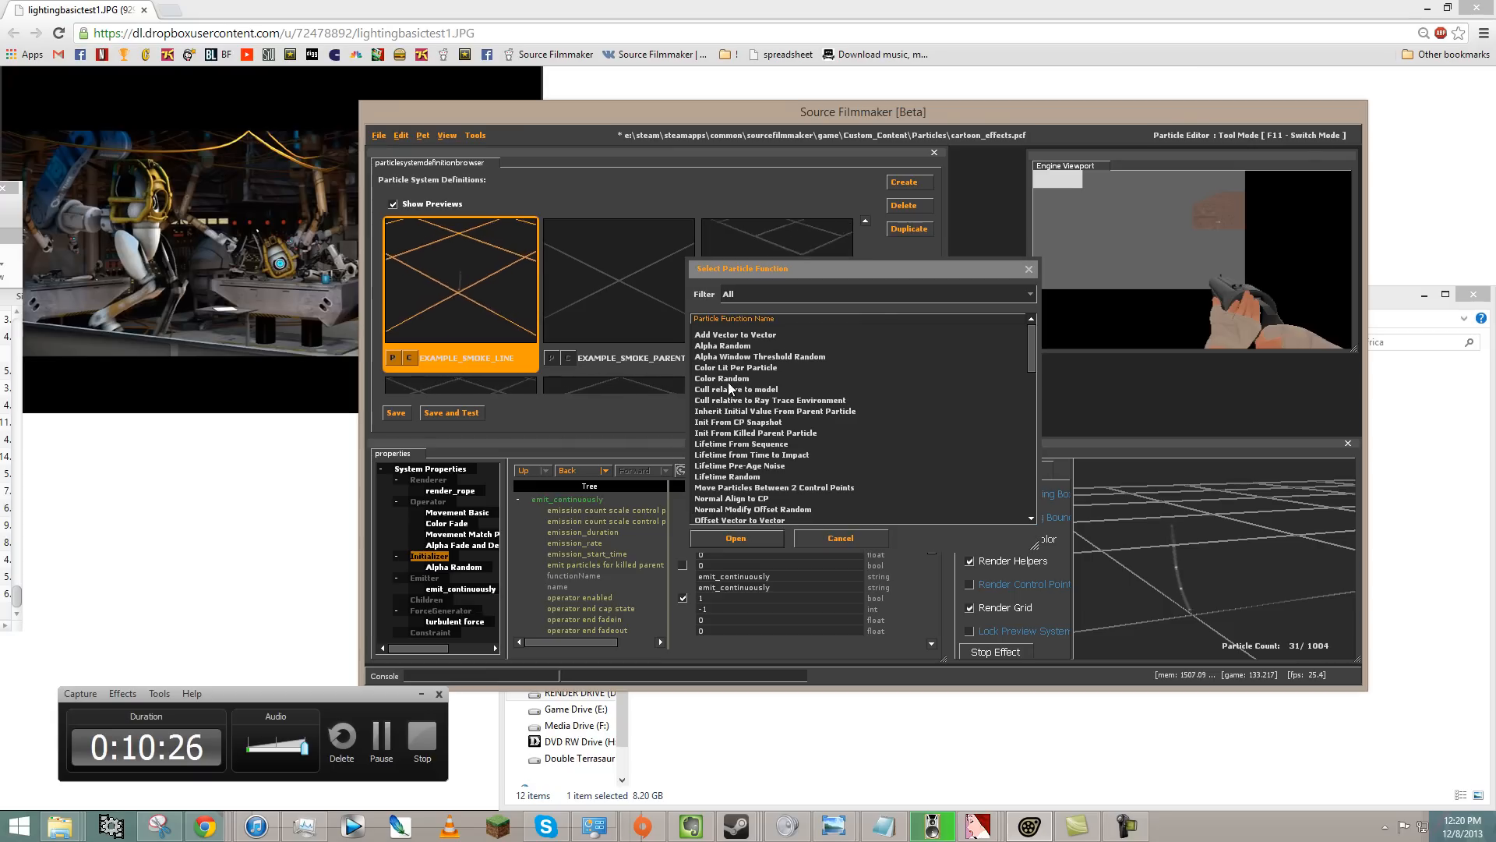
double_click(728, 477)
click(716, 522)
text(4)
key(Tab)
text(4)
key(Return)
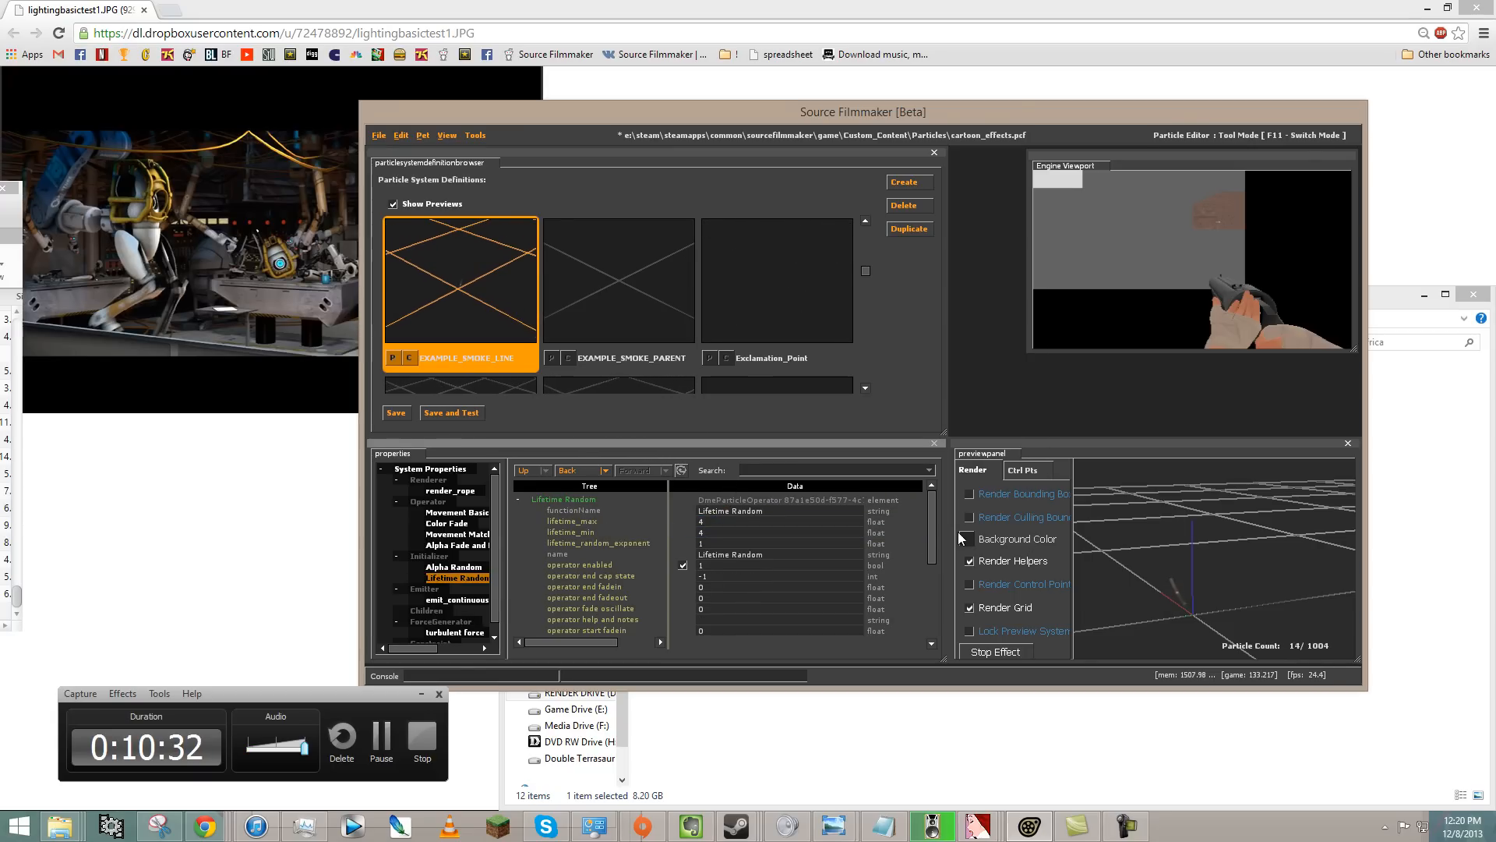
- Set Lifetime Random's lifetime_min to 3.6 and inspect the longer smoke line in the preview
click(844, 535)
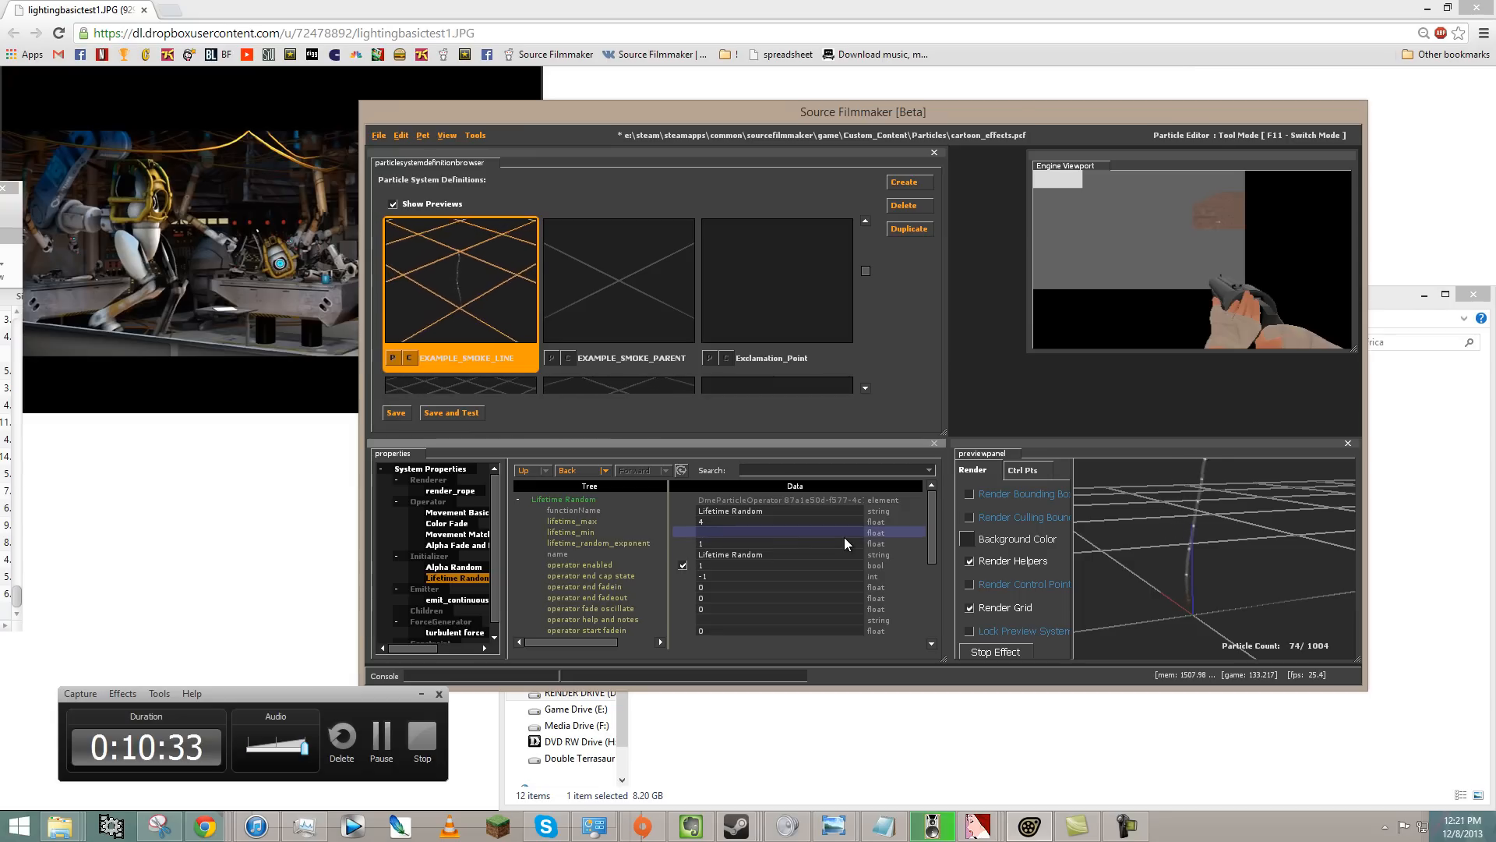
text(3.6)
key(Return)
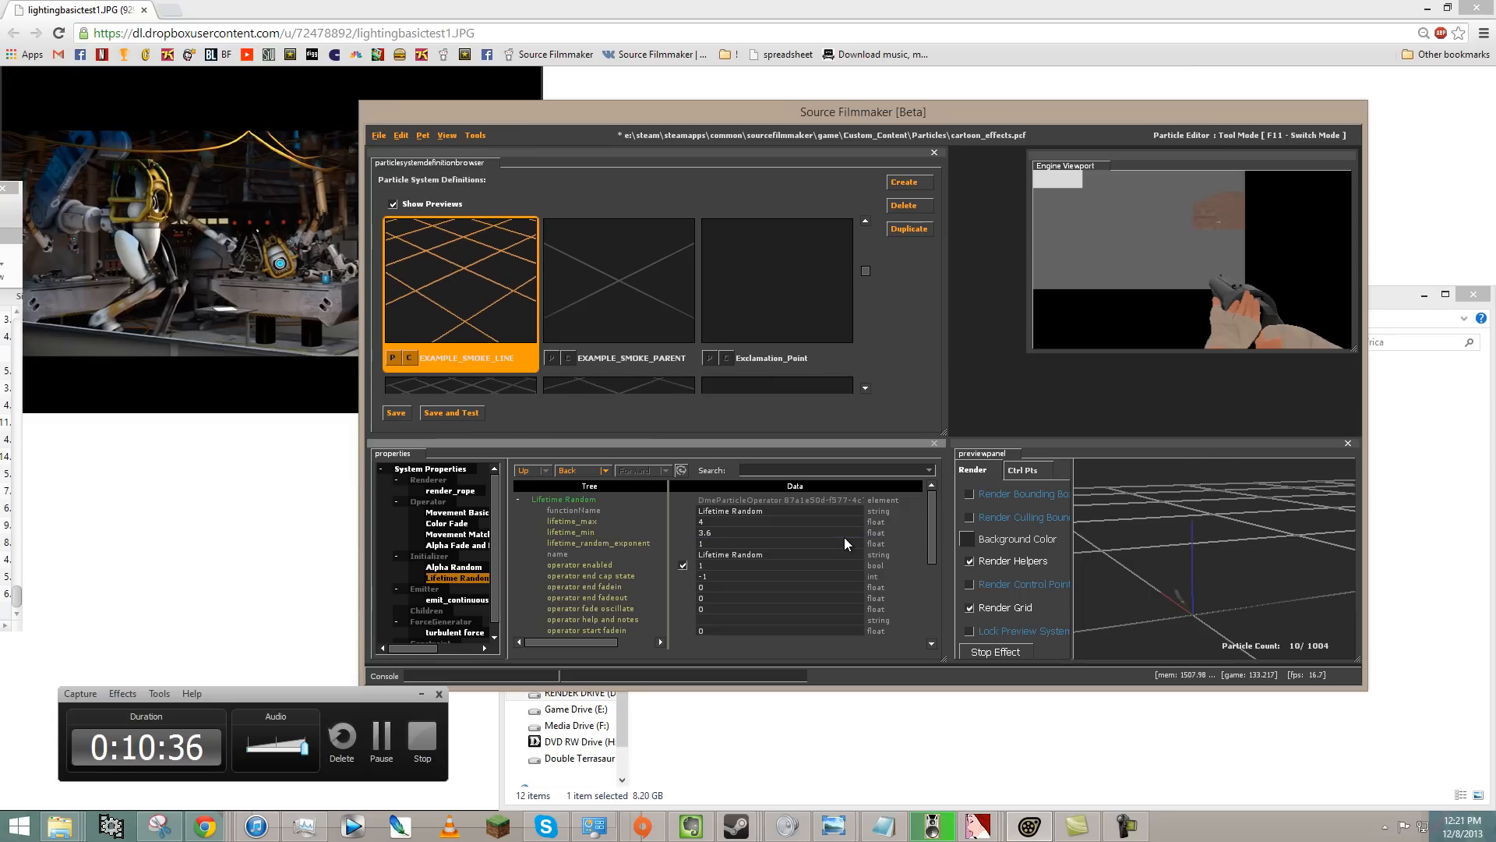
drag(1214, 559, 1186, 562)
middle_drag(1186, 563, 1214, 562)
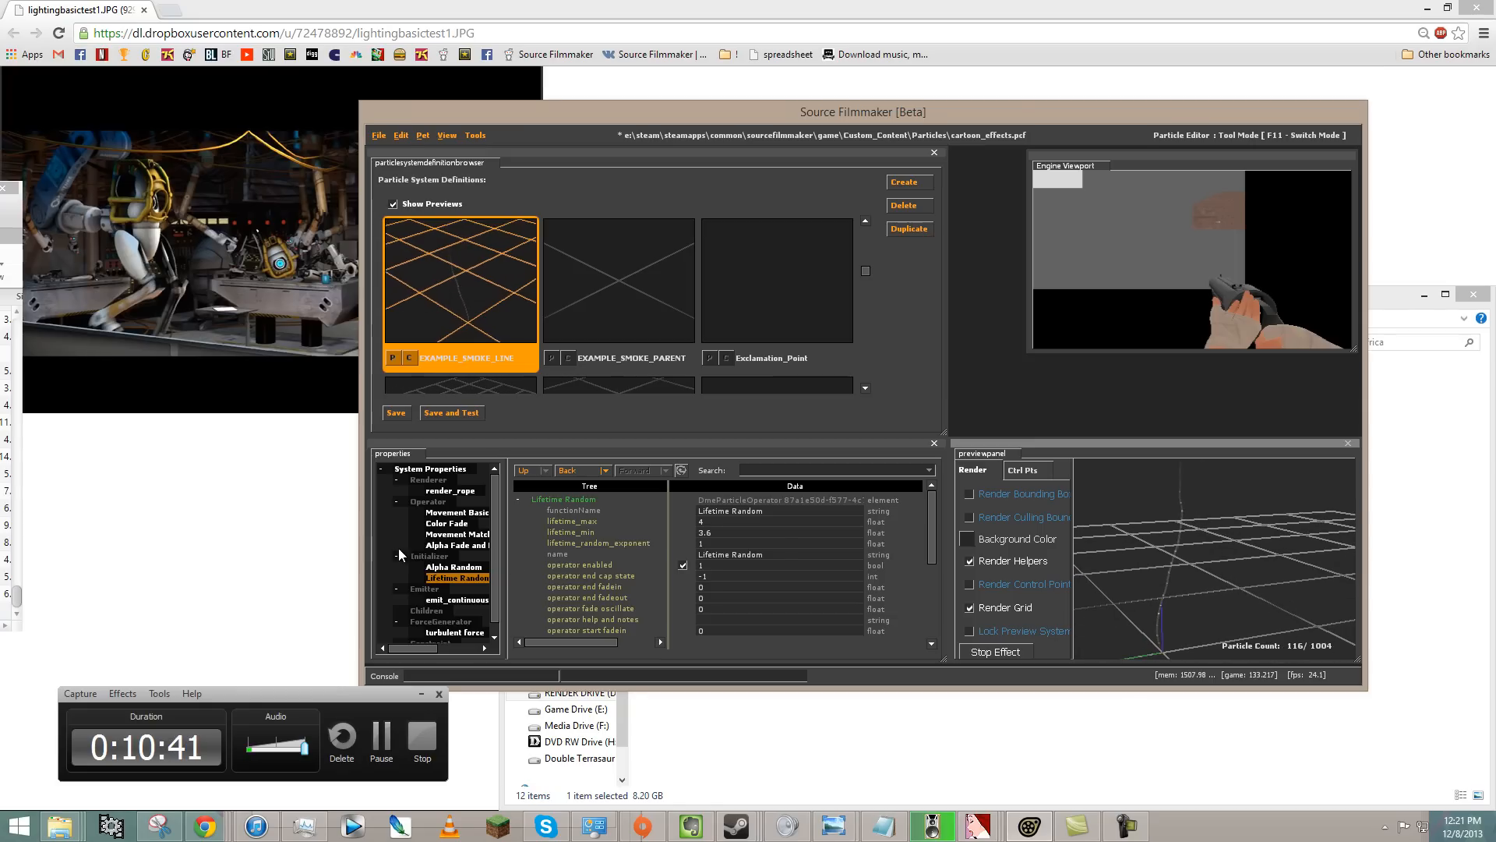
- Set the end_fade_out_time of Alpha Fade and Decay to 4 and inspect the fade in the preview
click(450, 546)
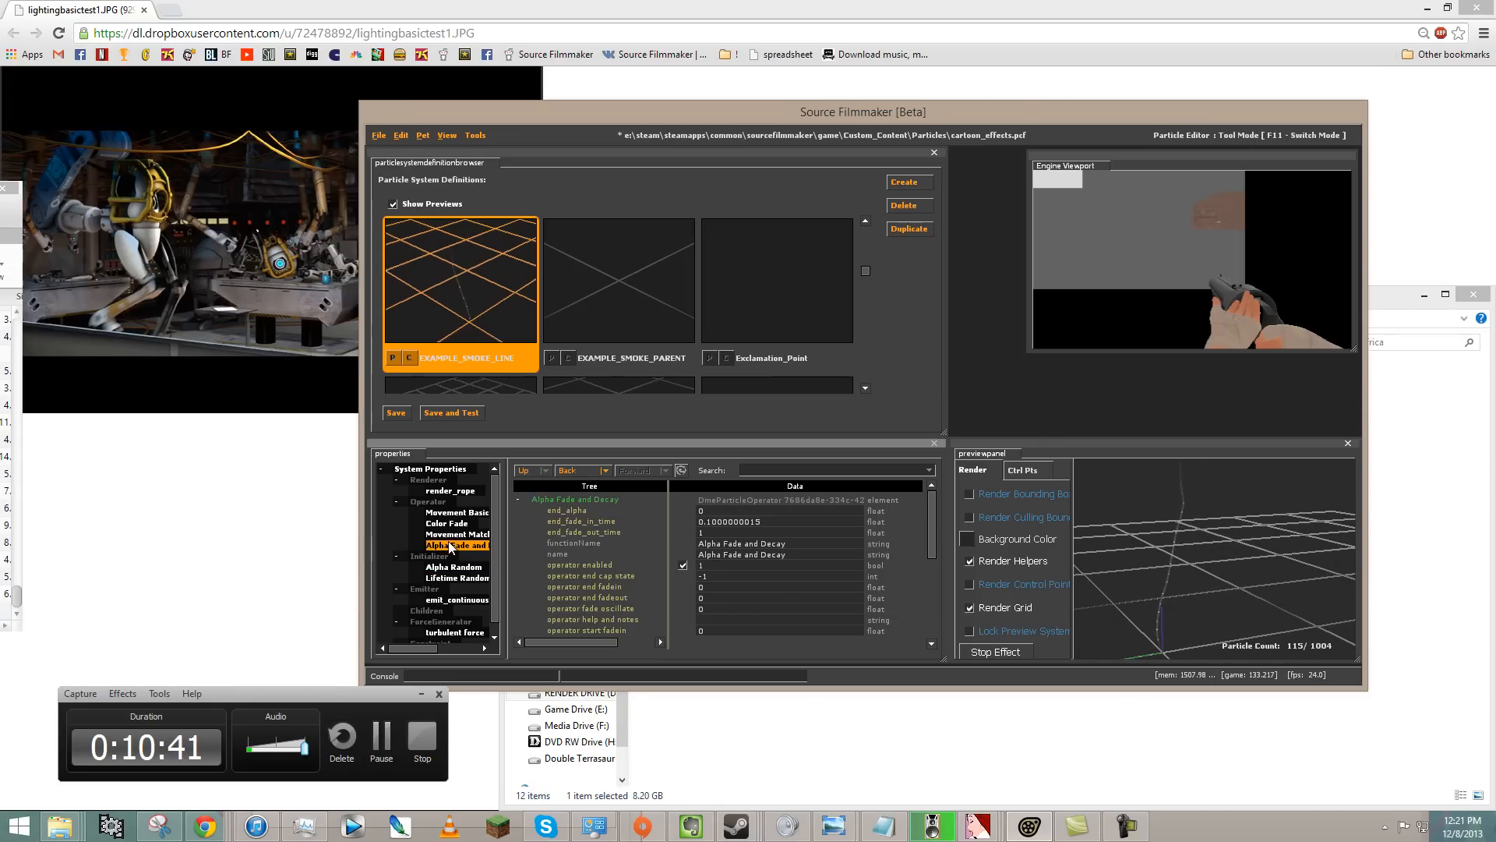
double_click(776, 522)
double_click(743, 533)
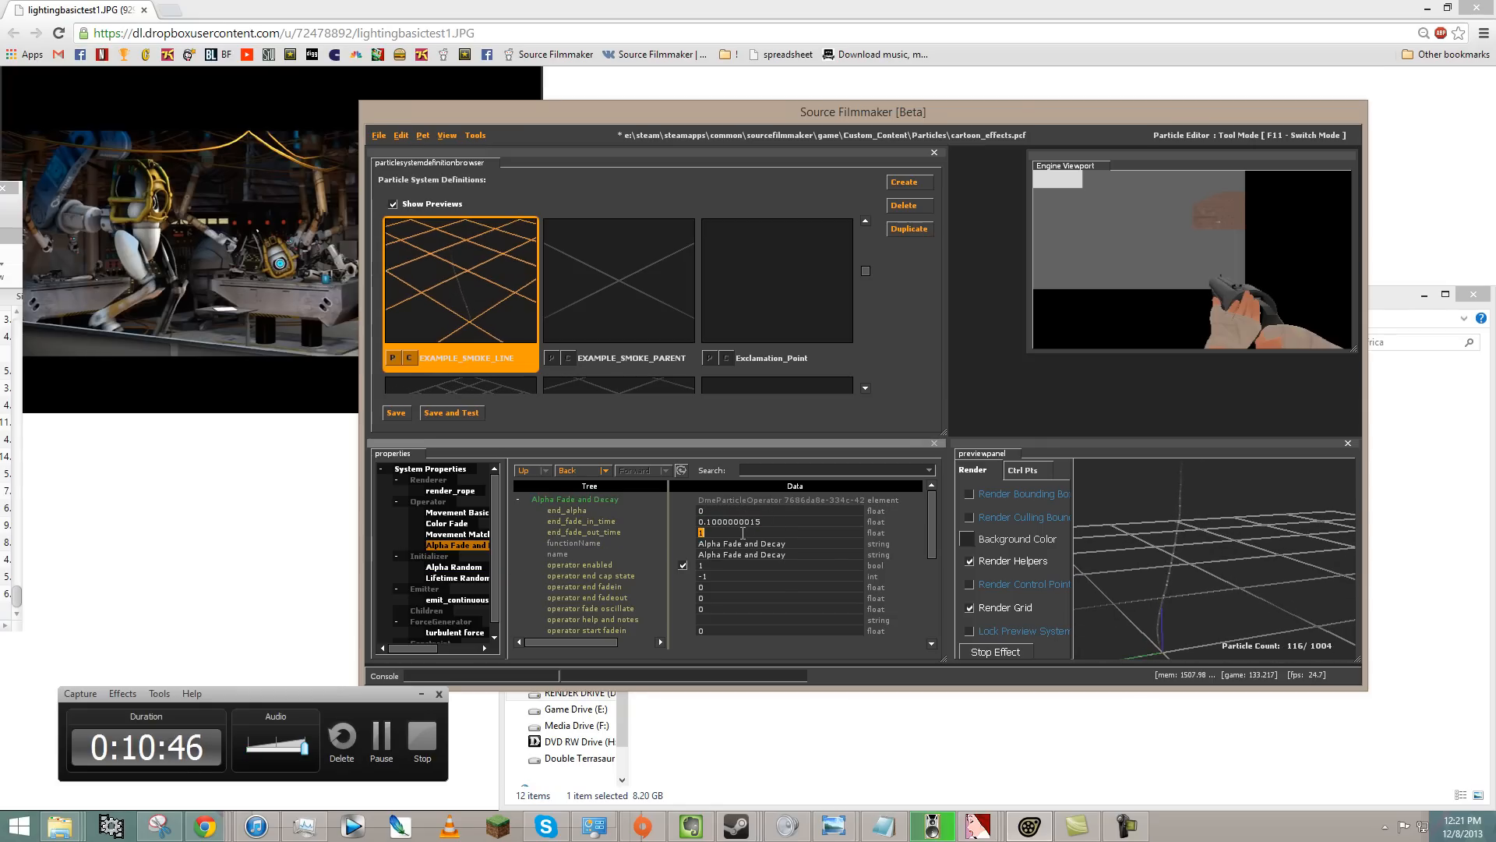
text(3)
click(742, 533)
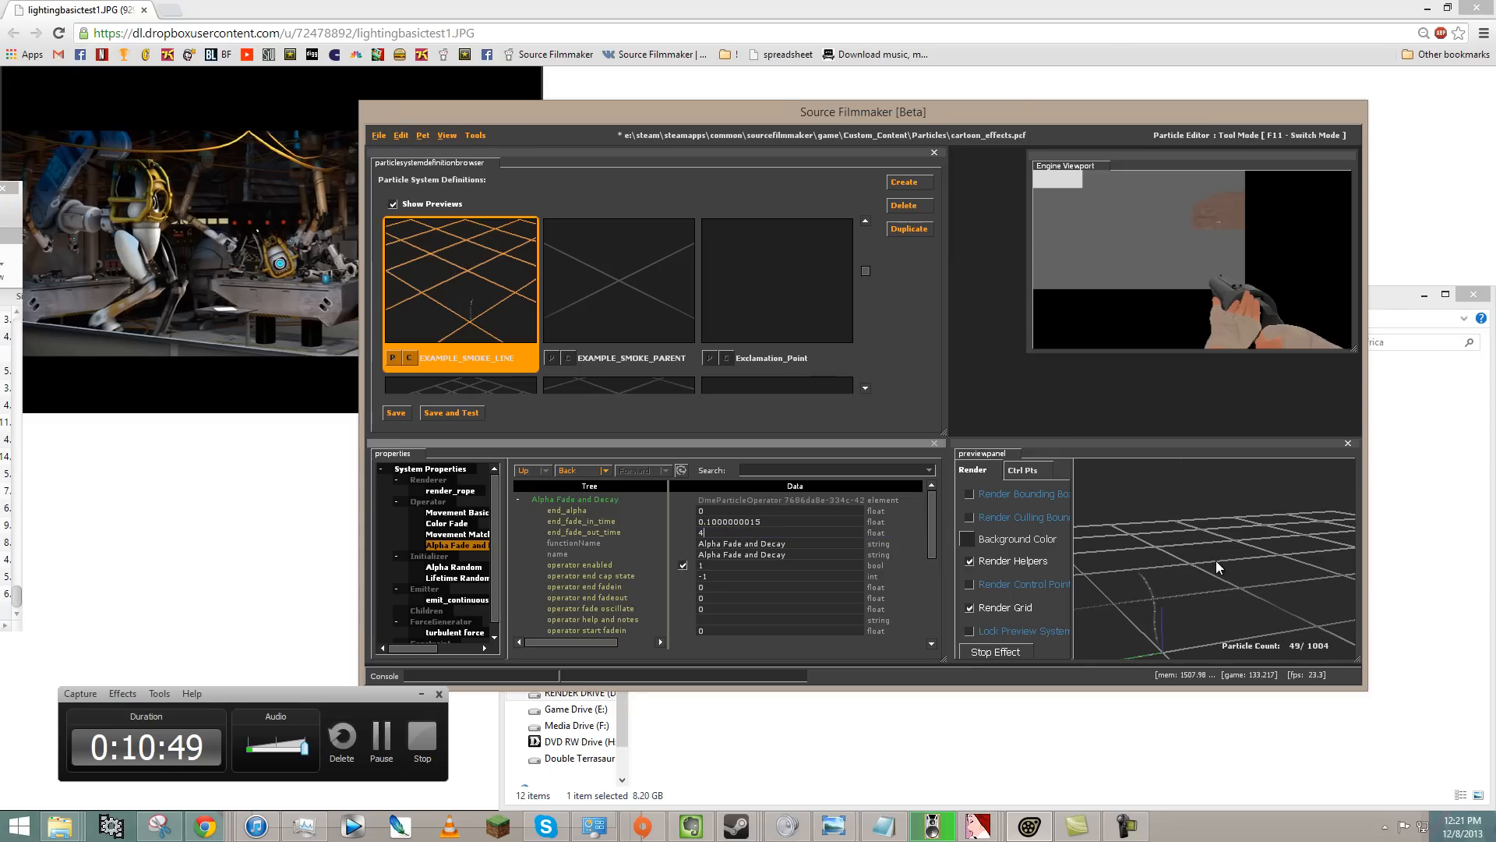
drag(1200, 559, 1216, 559)
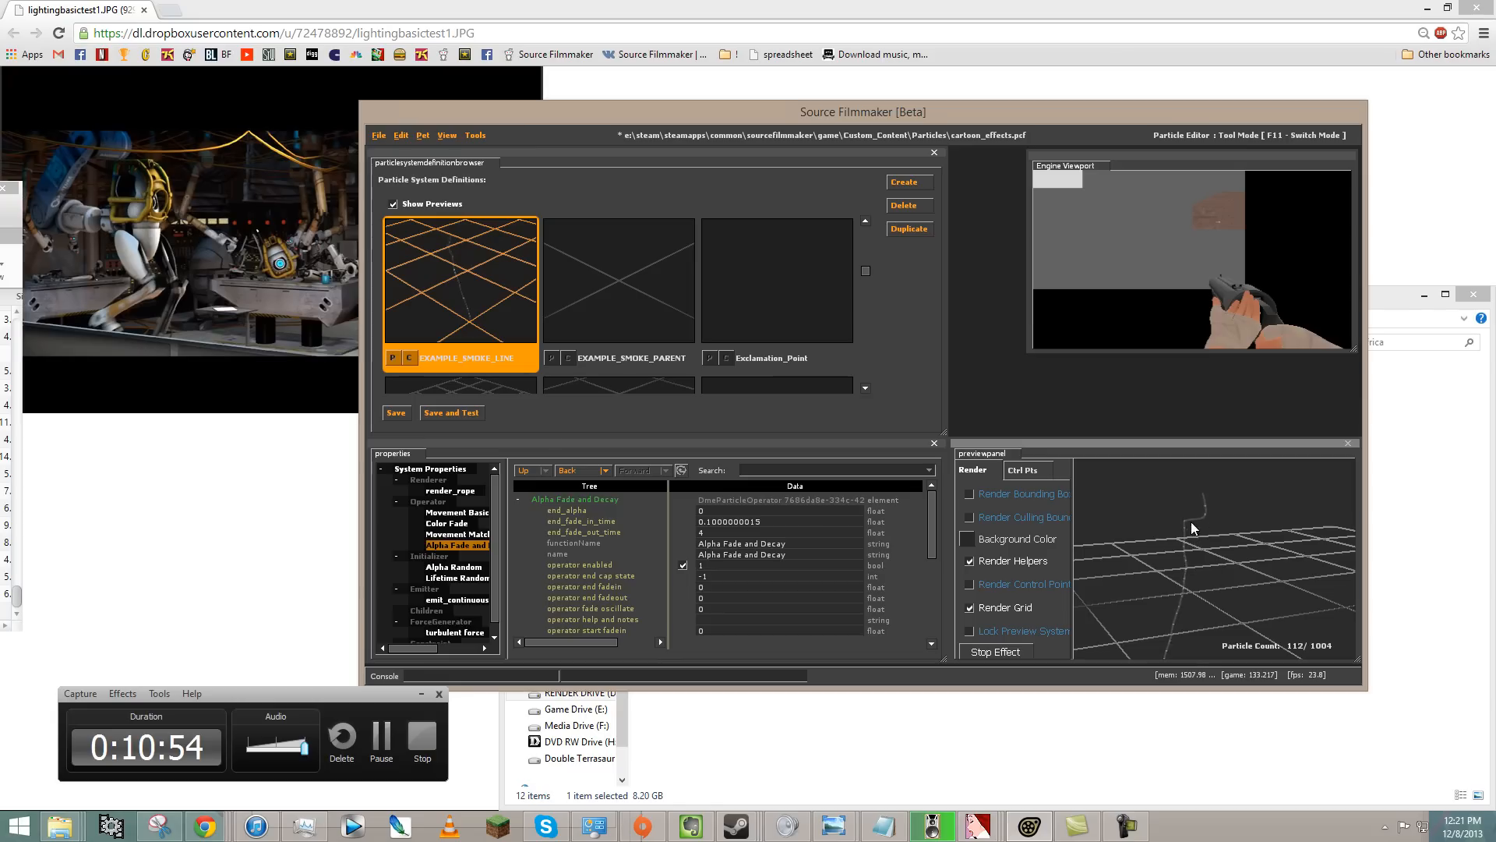
- Set Alpha Fade and Decay's end_fade_out_time to 3.6 and inspect the smoke line's fade-out
double_click(707, 532)
text(3.6)
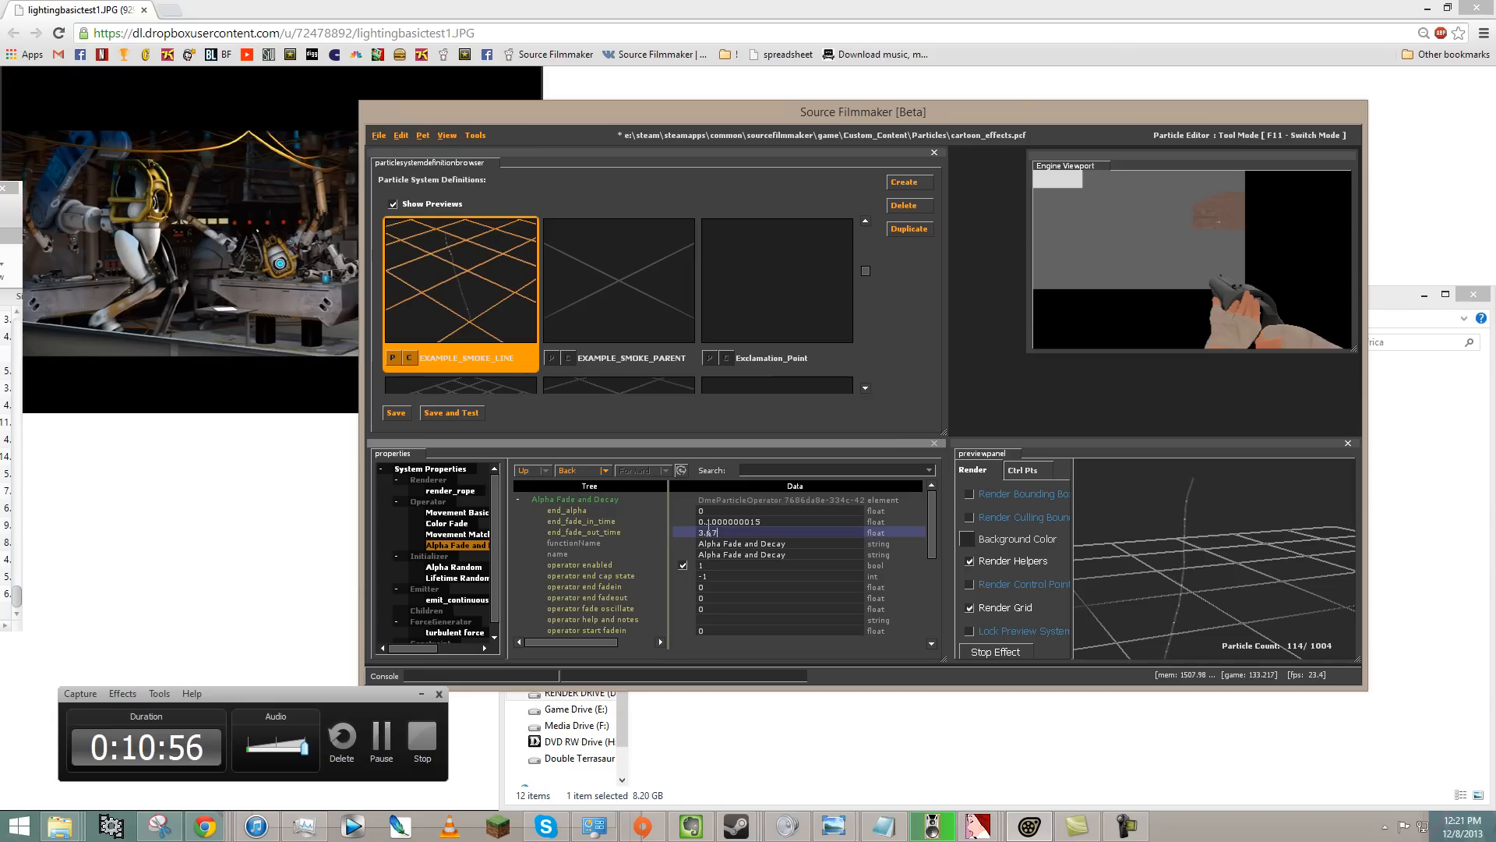
key(Return)
mouse_move(1214, 558)
mouse_down()
mouse_move(1138, 539)
mouse_move(1218, 555)
mouse_move(1214, 567)
mouse_move(1218, 530)
mouse_move(1215, 558)
mouse_up()
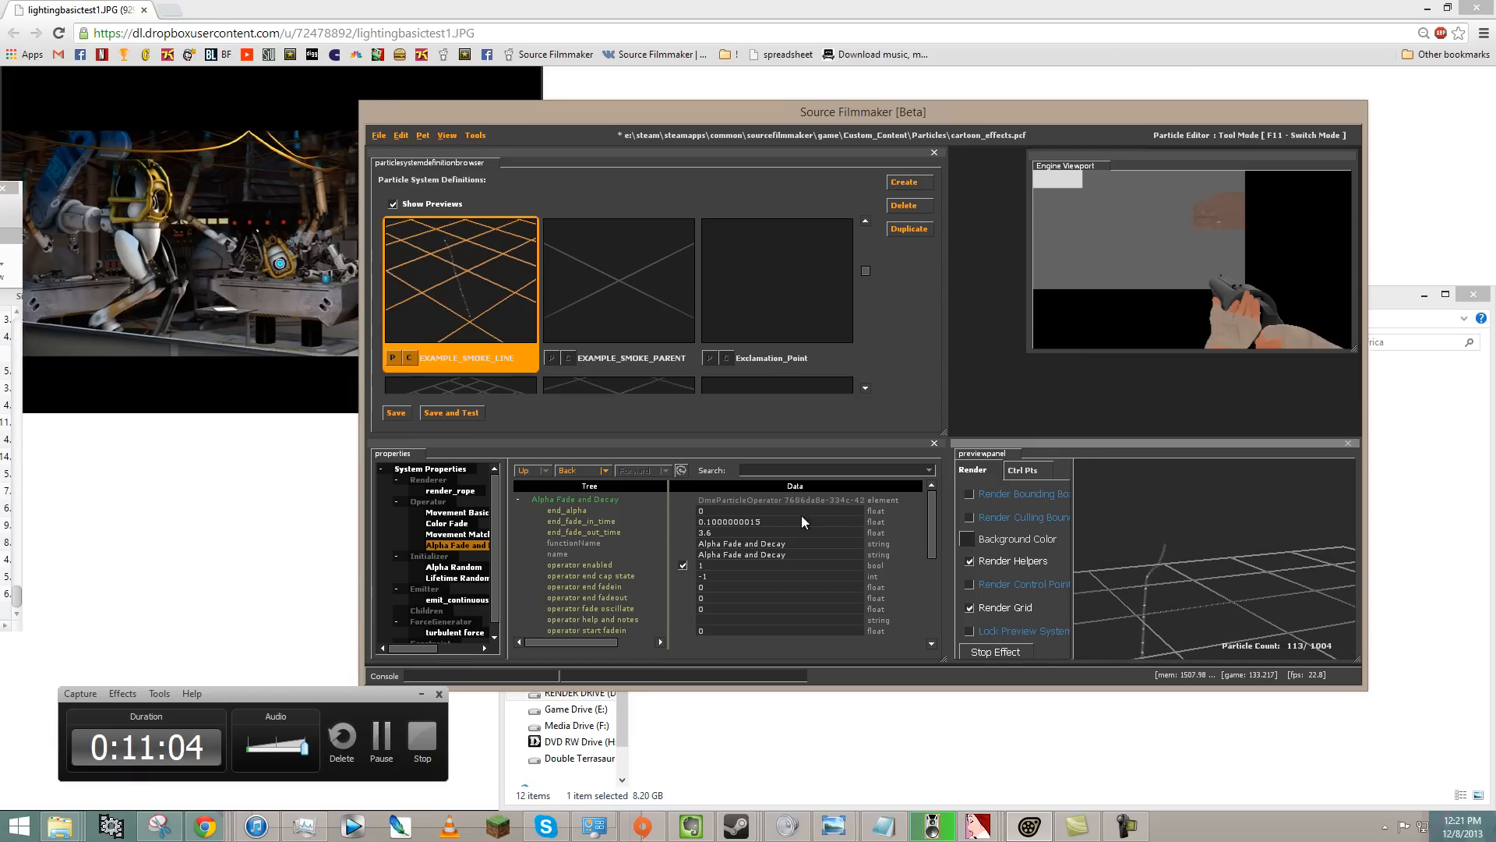
- Try an end_fade_out_time of 2 and a start_fade_out_time of 2 for Alpha Fade and Decay
click(755, 535)
click(755, 535)
text(2)
drag(1160, 579, 1214, 560)
scroll(828, 616, down, 5)
click(715, 631)
text(2)
key(Return)
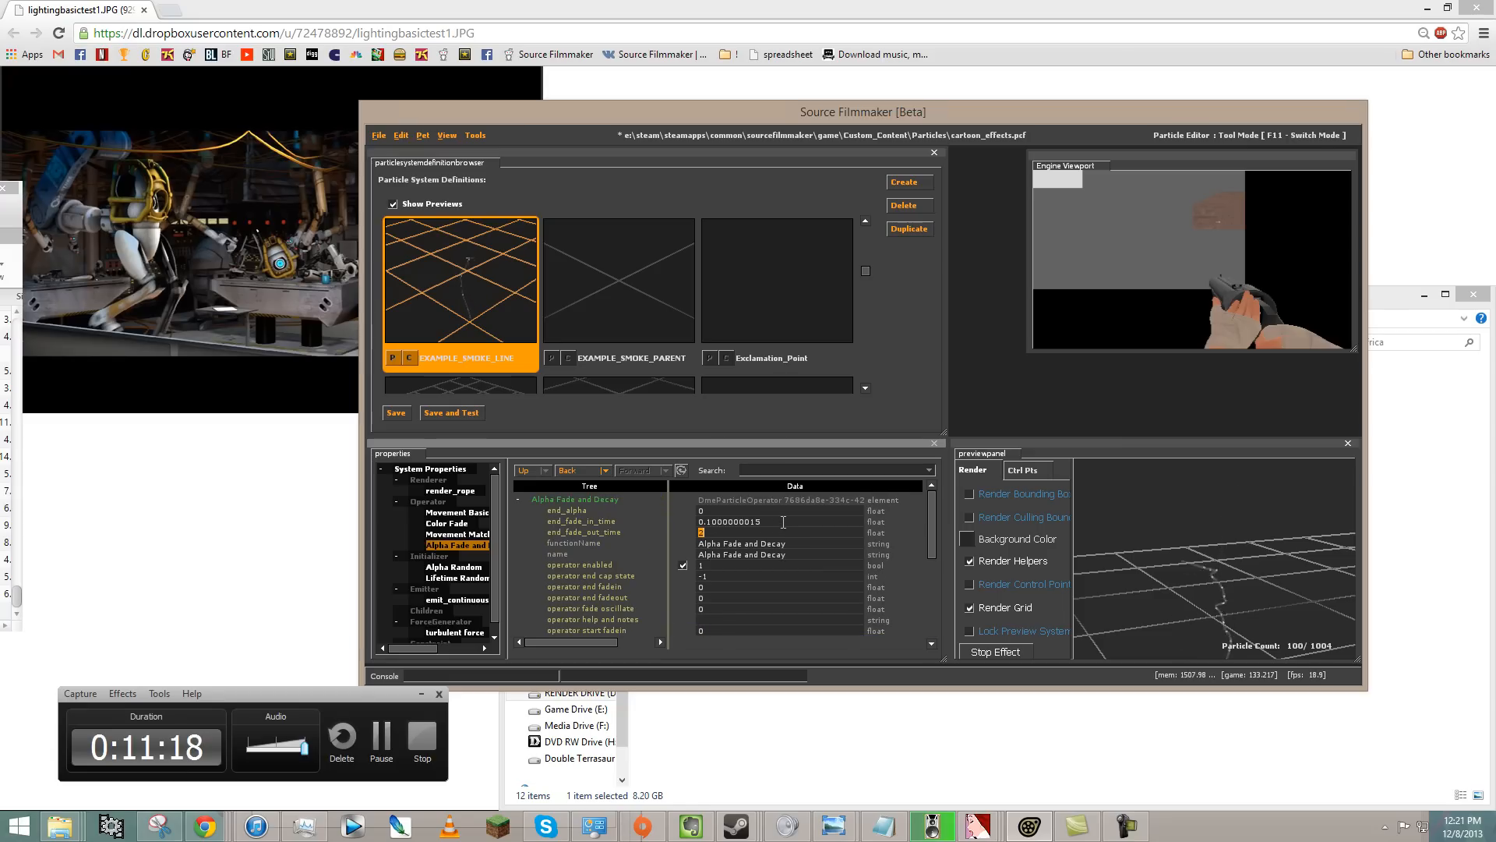
- Set Alpha Fade and Decay's end_fade_out_time to 1 and check the smoke line in the preview
text(1)
key(Return)
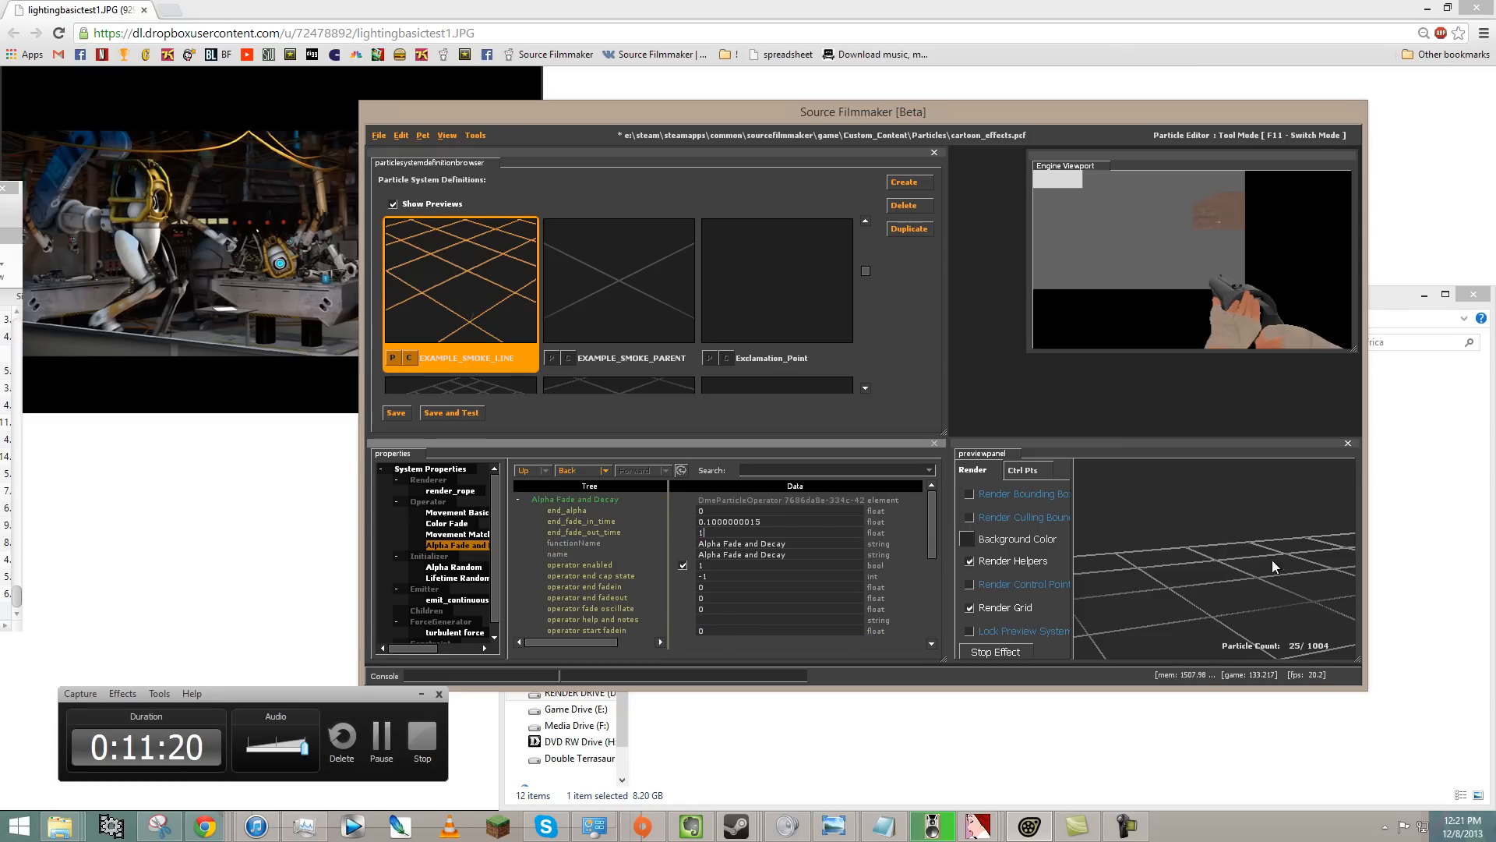
drag(1195, 552, 1216, 555)
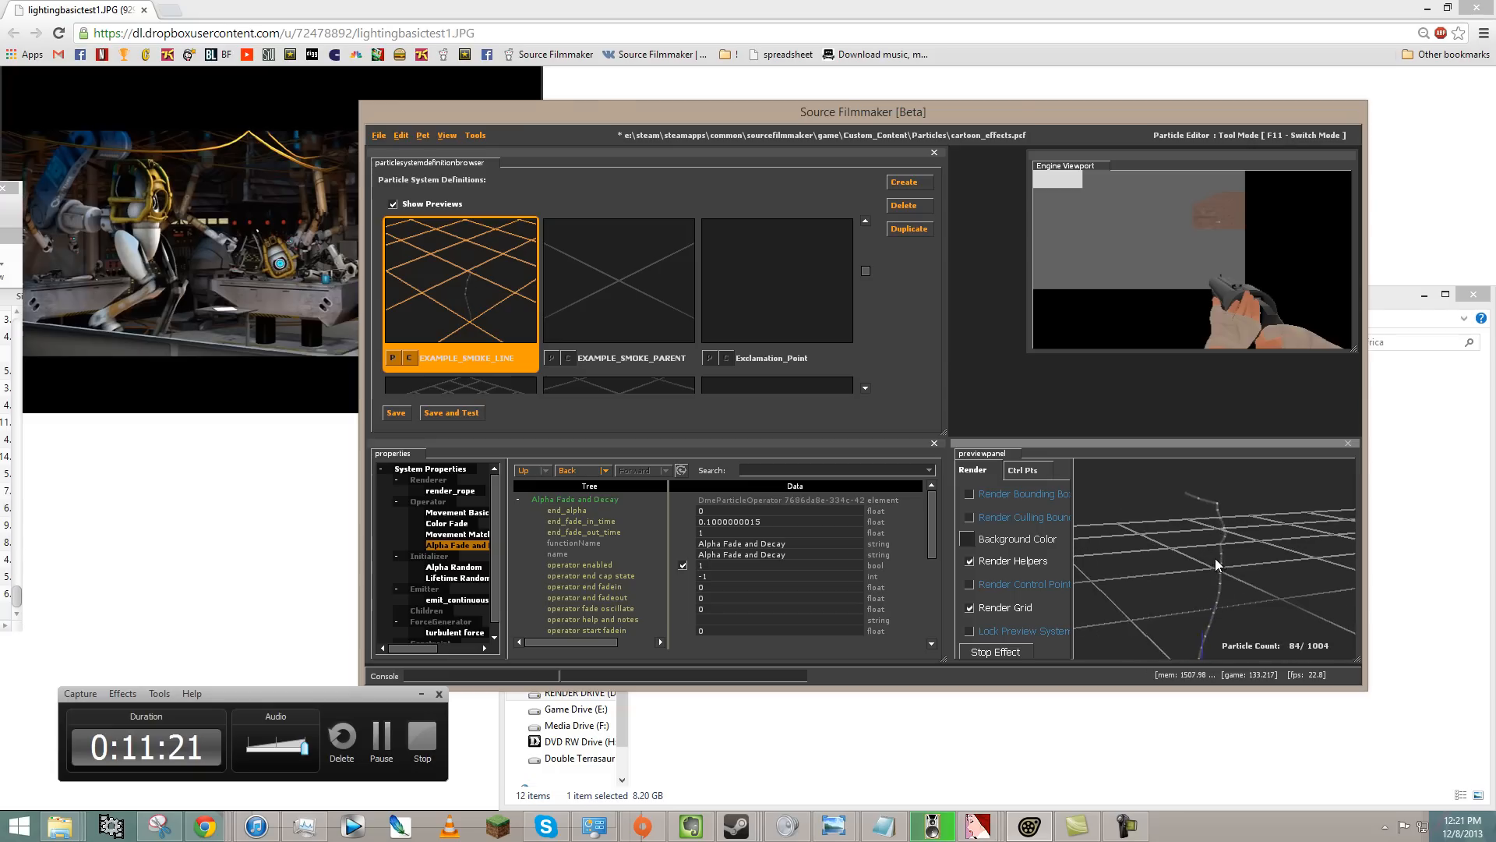
- Set Alpha Fade and Decay's start_fade_out_time to .2, inspect the fade up close, and save the particle file
scroll(755, 622, down, 5)
double_click(705, 630)
text(.2)
key(Return)
click(1215, 558)
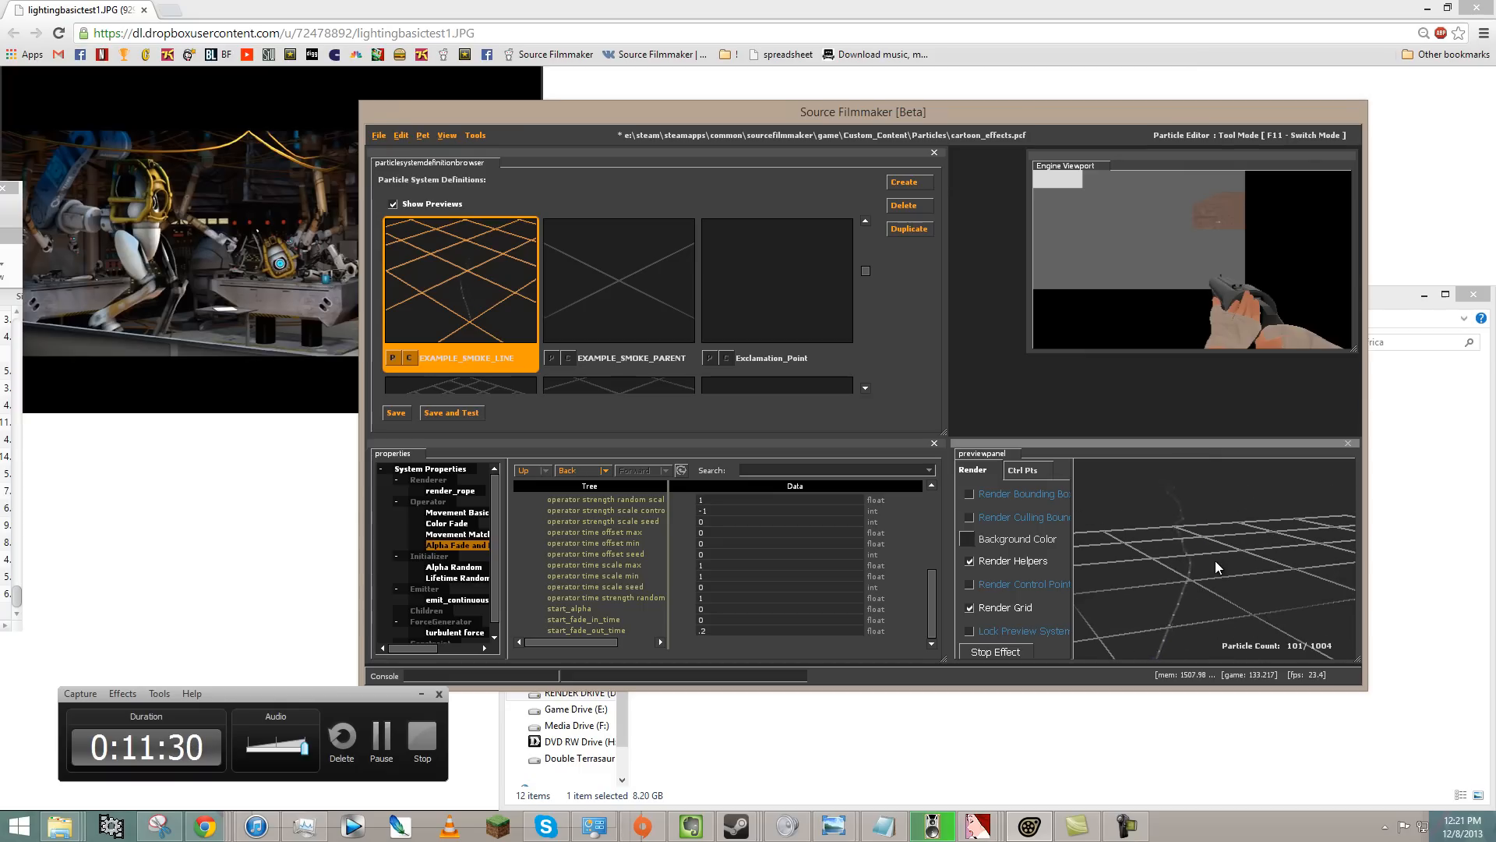
scroll(786, 562, up, 5)
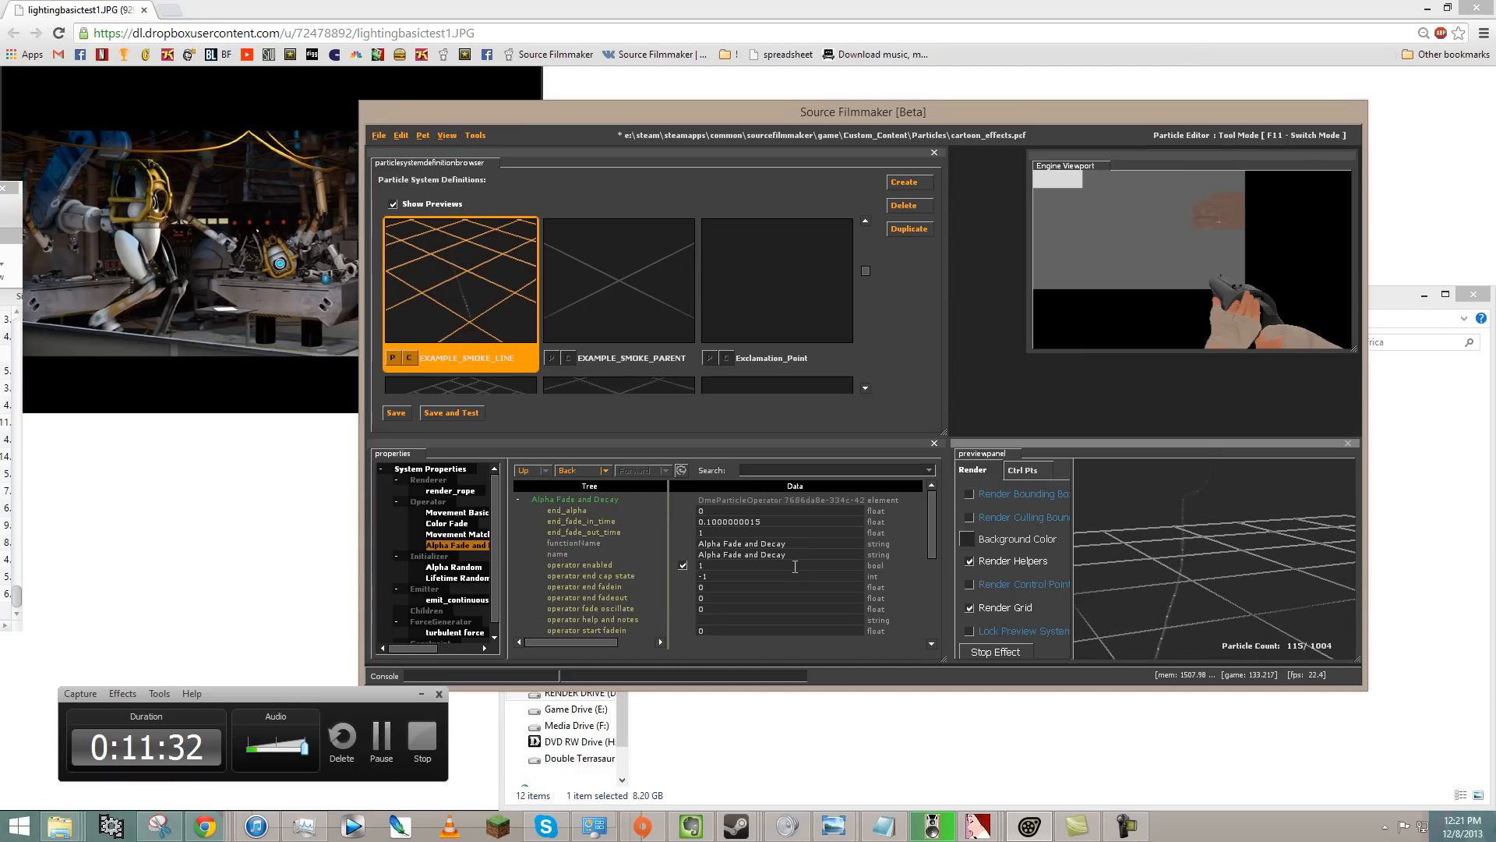
drag(1214, 560, 1105, 549)
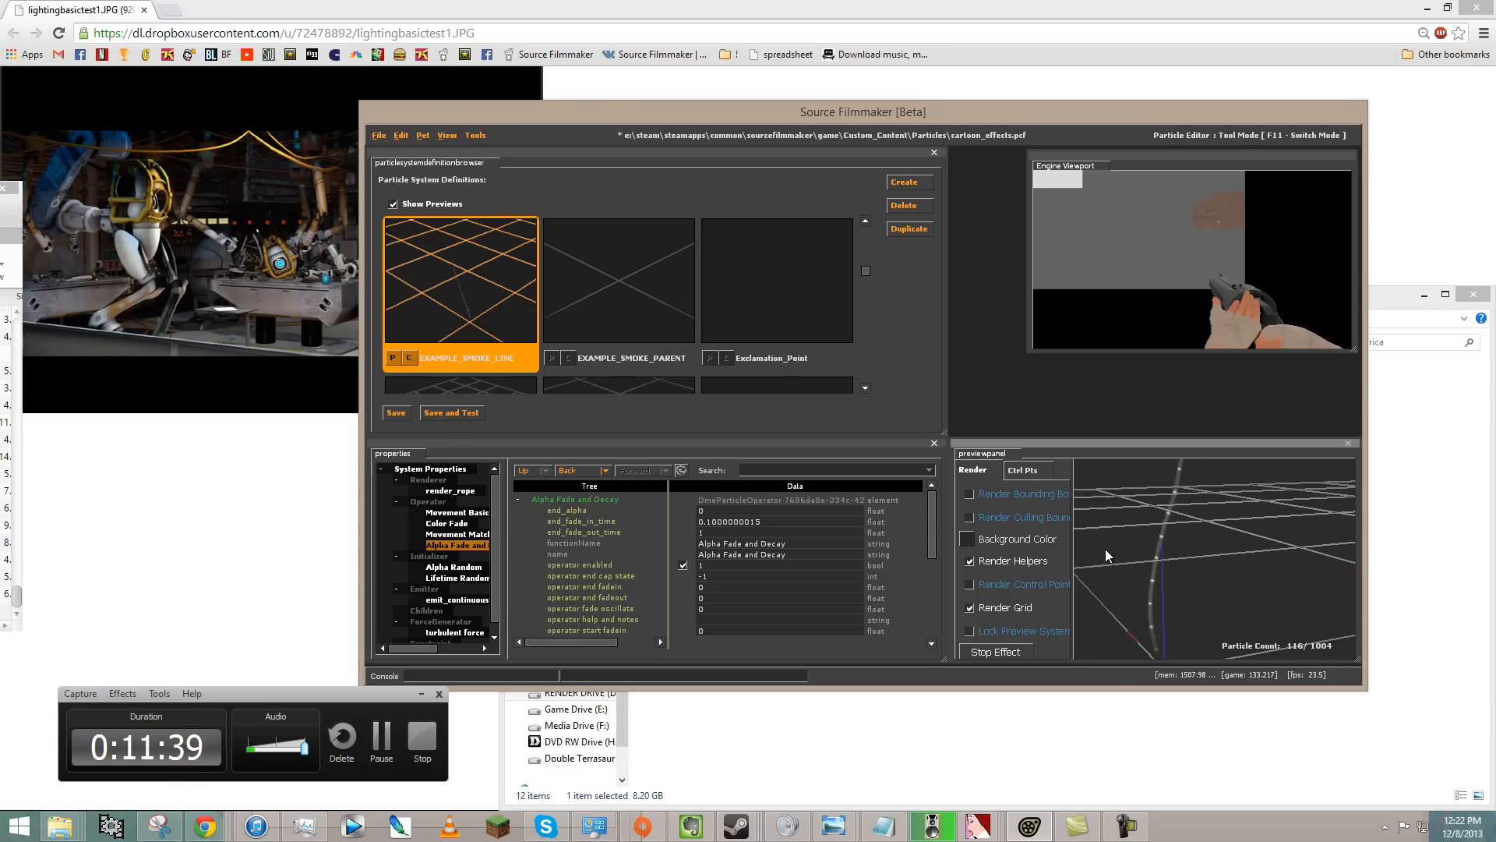
click(398, 413)
- Set render_rope's subdivision_count to 2 and inspect the rope's smoothness in the preview
click(467, 491)
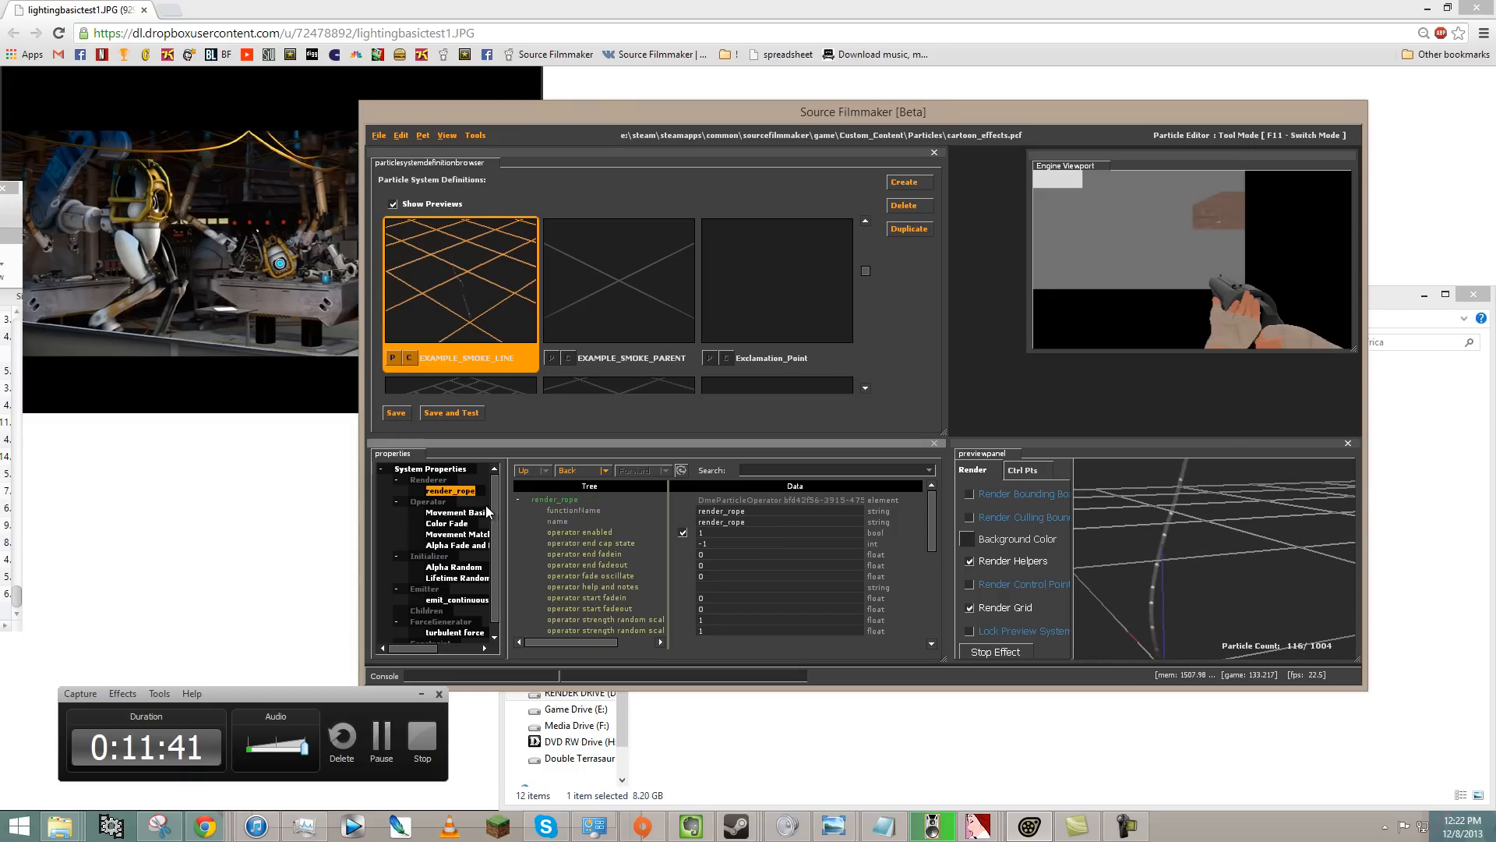
scroll(824, 581, down, 5)
double_click(802, 597)
text(2)
key(Return)
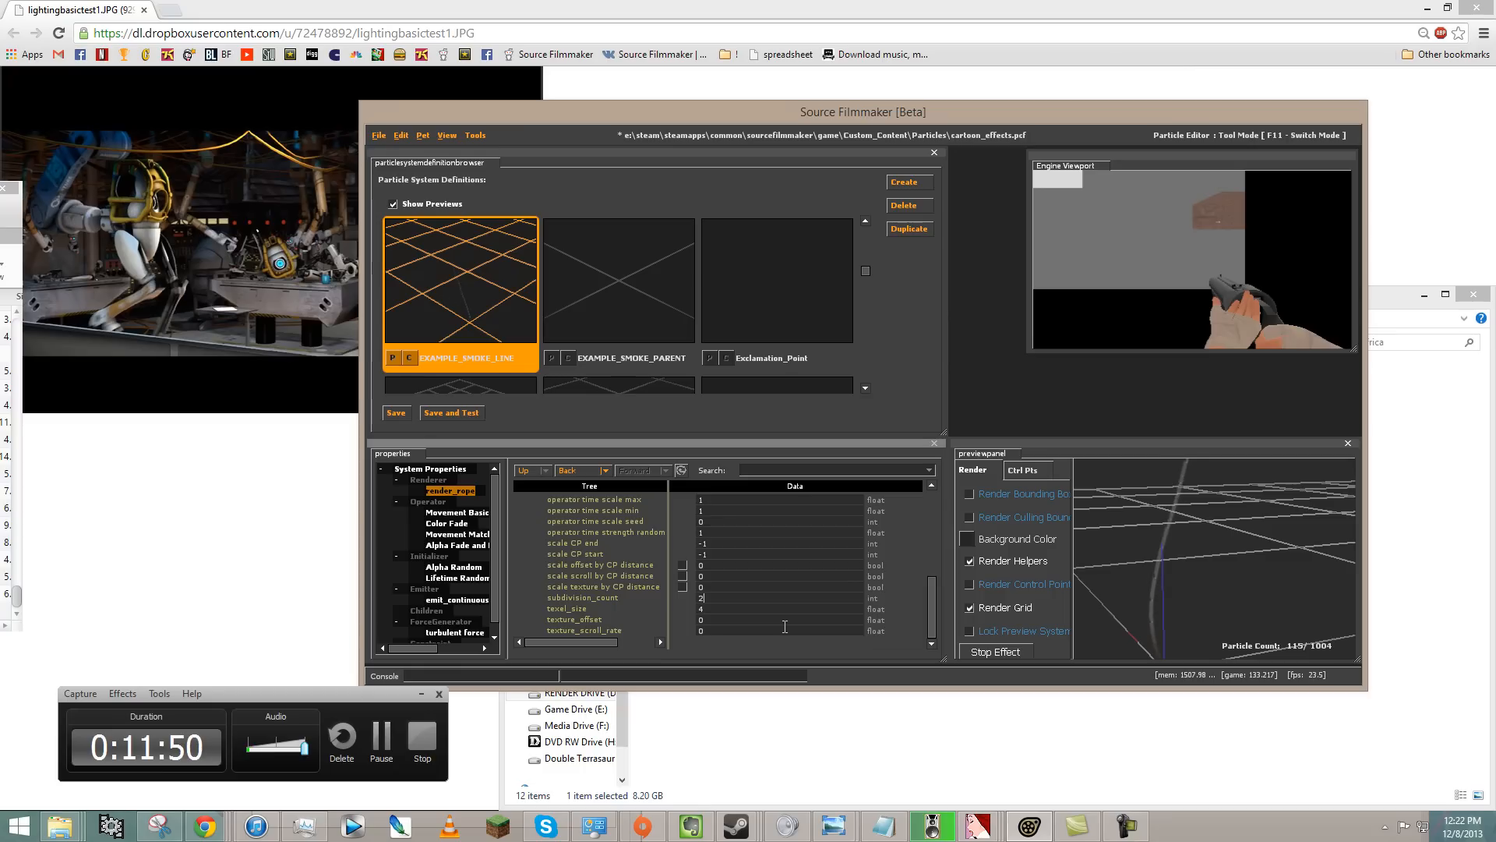
drag(1214, 560, 1139, 565)
- Set render_rope's subdivision_count to 1, inspect the rope from several angles, and save the particle file
double_click(734, 605)
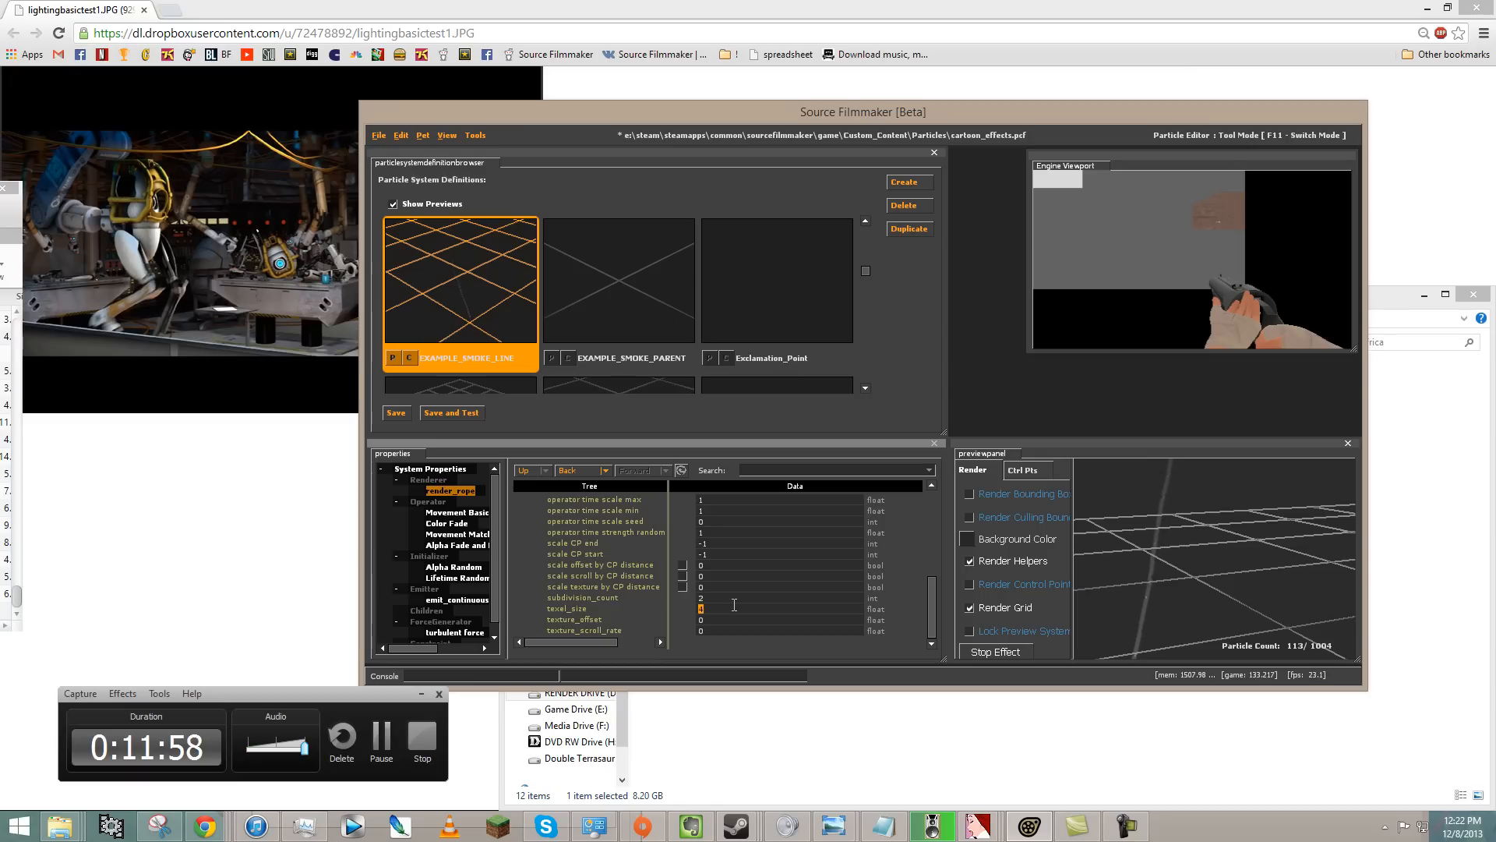
key(BackSpace)
text(1)
key(Return)
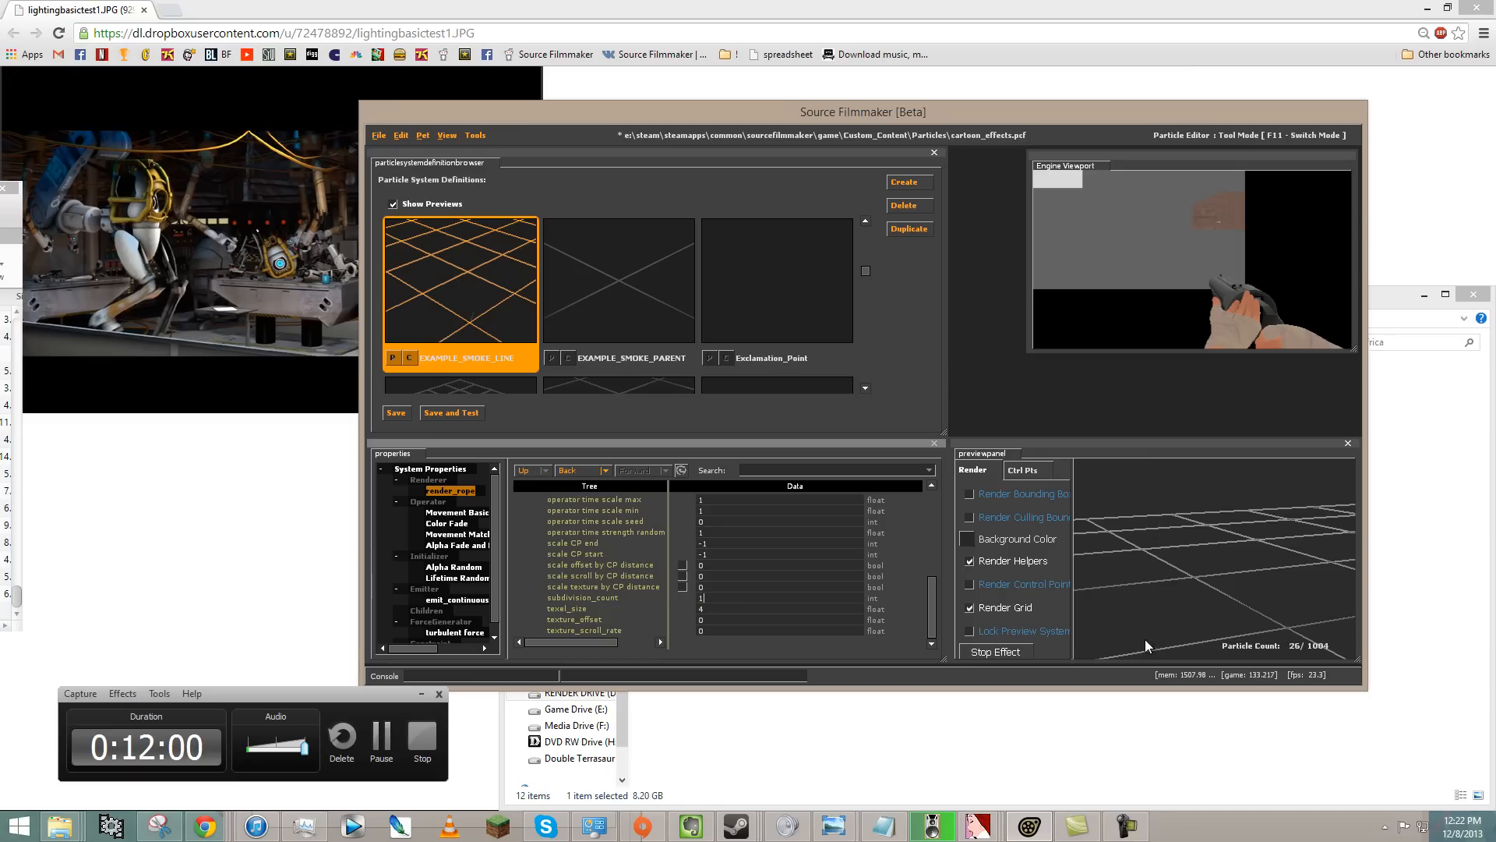
middle_drag(1216, 559, 1216, 559)
mouse_move(1216, 558)
right_down()
mouse_move(1191, 562)
mouse_move(1216, 559)
right_up()
mouse_move(1214, 558)
mouse_down()
mouse_move(1271, 566)
mouse_move(1213, 567)
mouse_move(1195, 541)
mouse_move(1216, 560)
mouse_up()
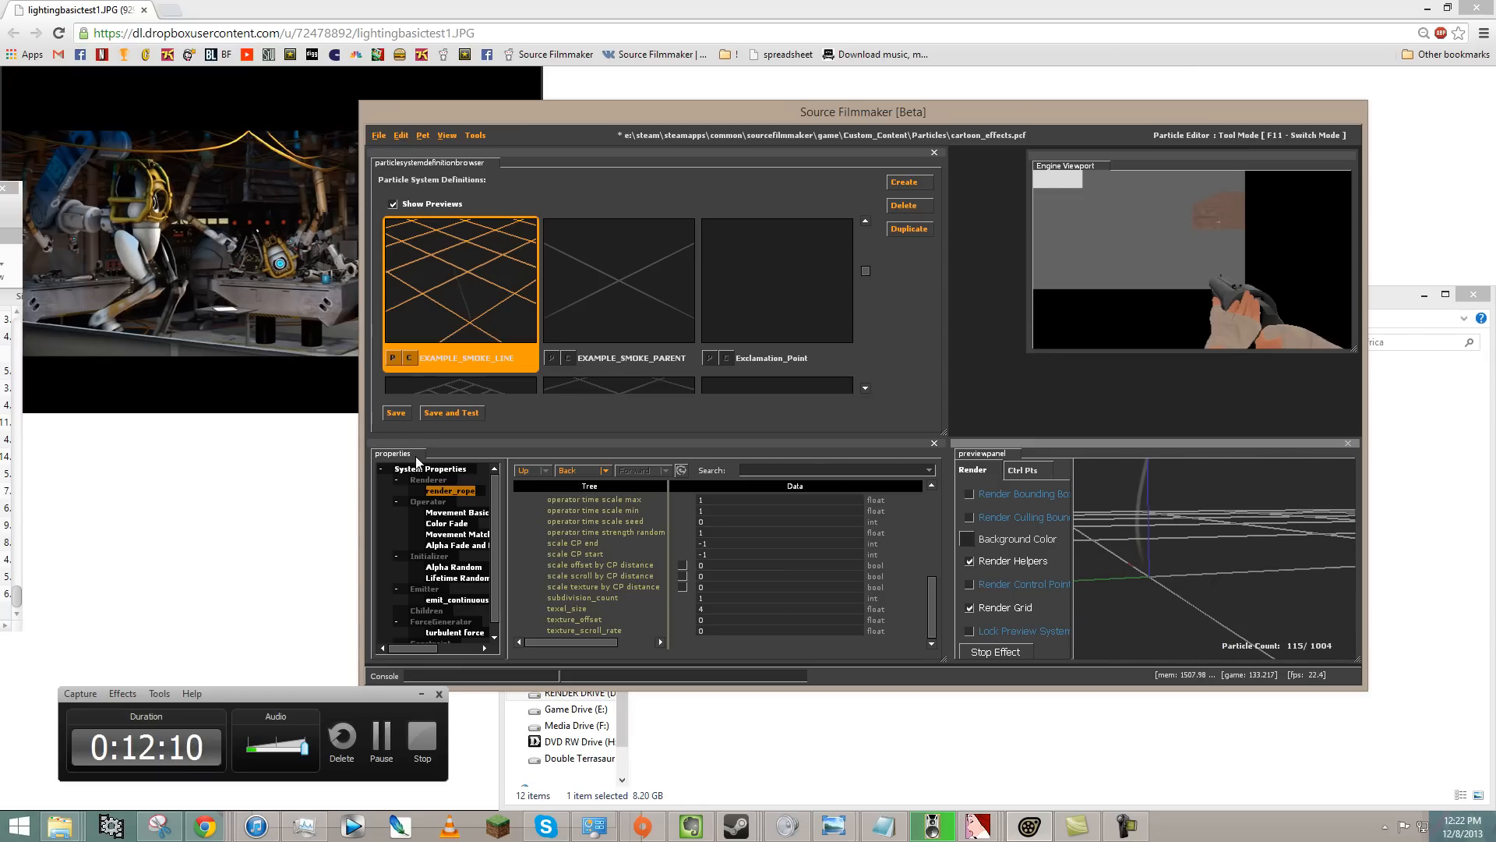
key(ctrl+s)
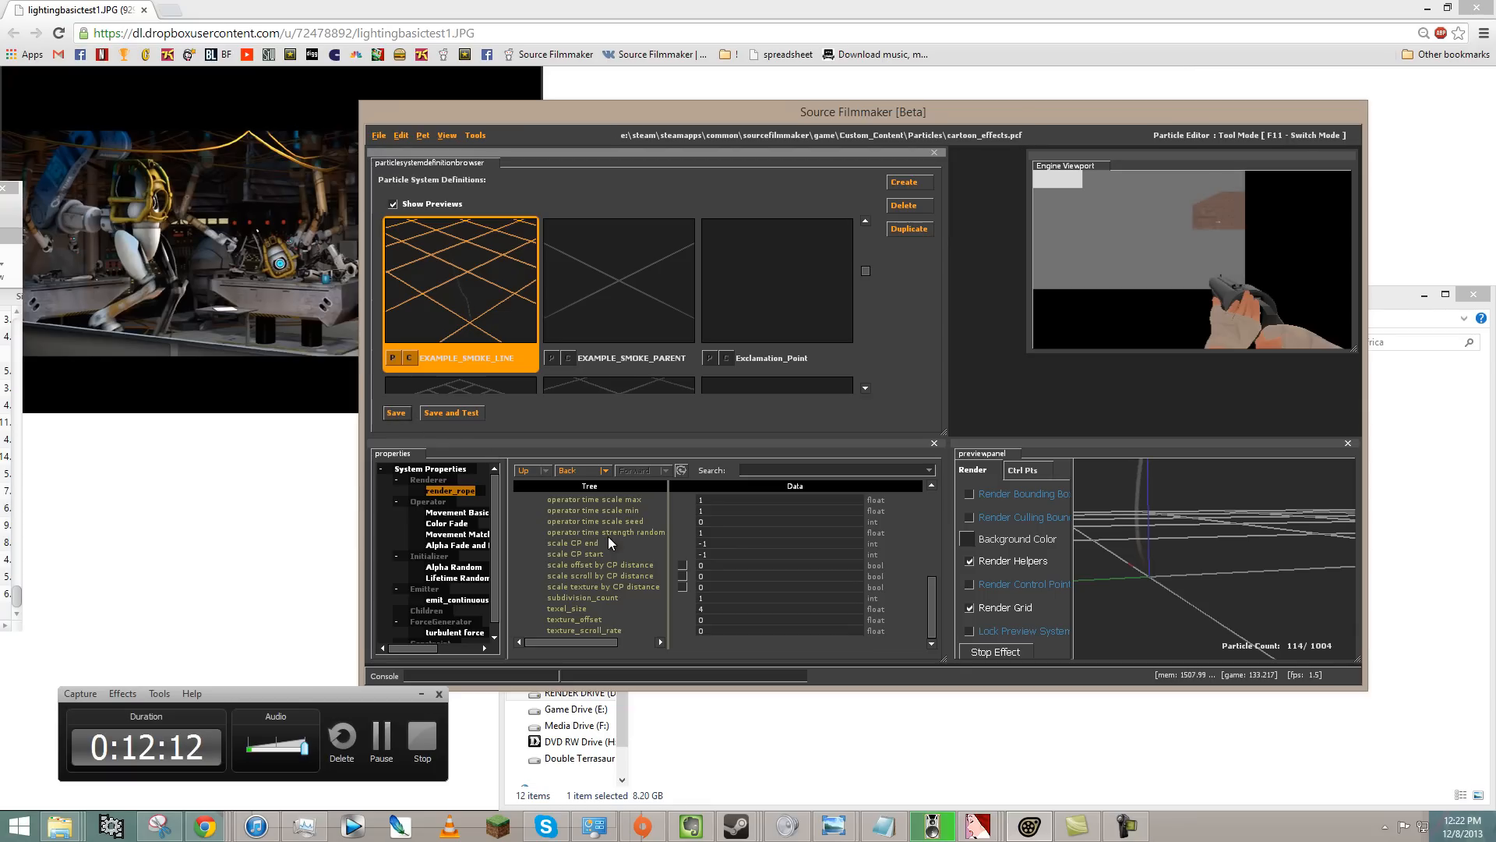
- Add a Radius Scale operator to EXAMPLE_SMOKE_LINE
right_click(429, 503)
click(469, 557)
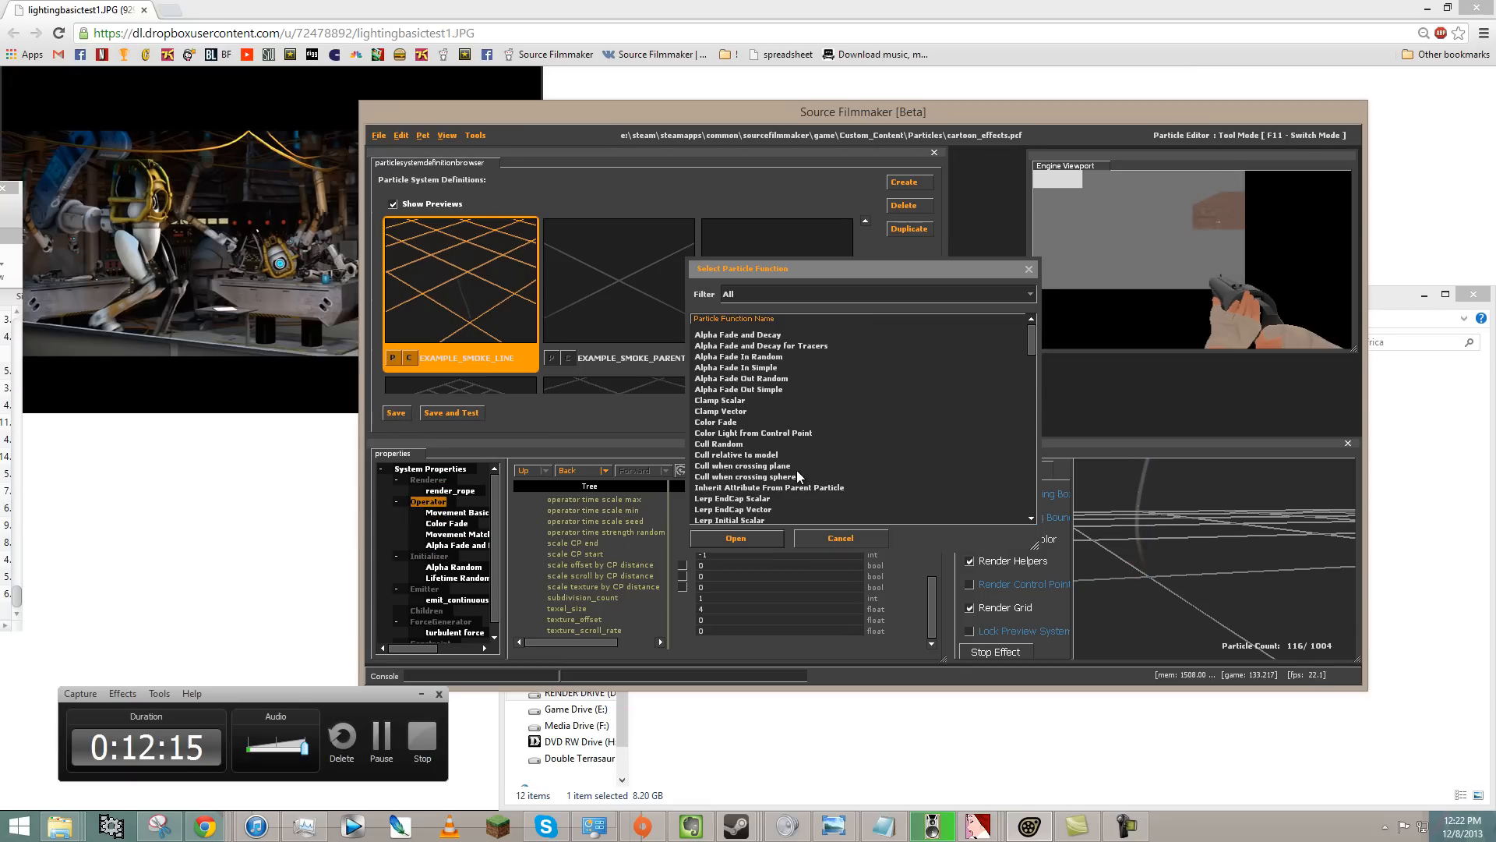
scroll(736, 492, down, 10)
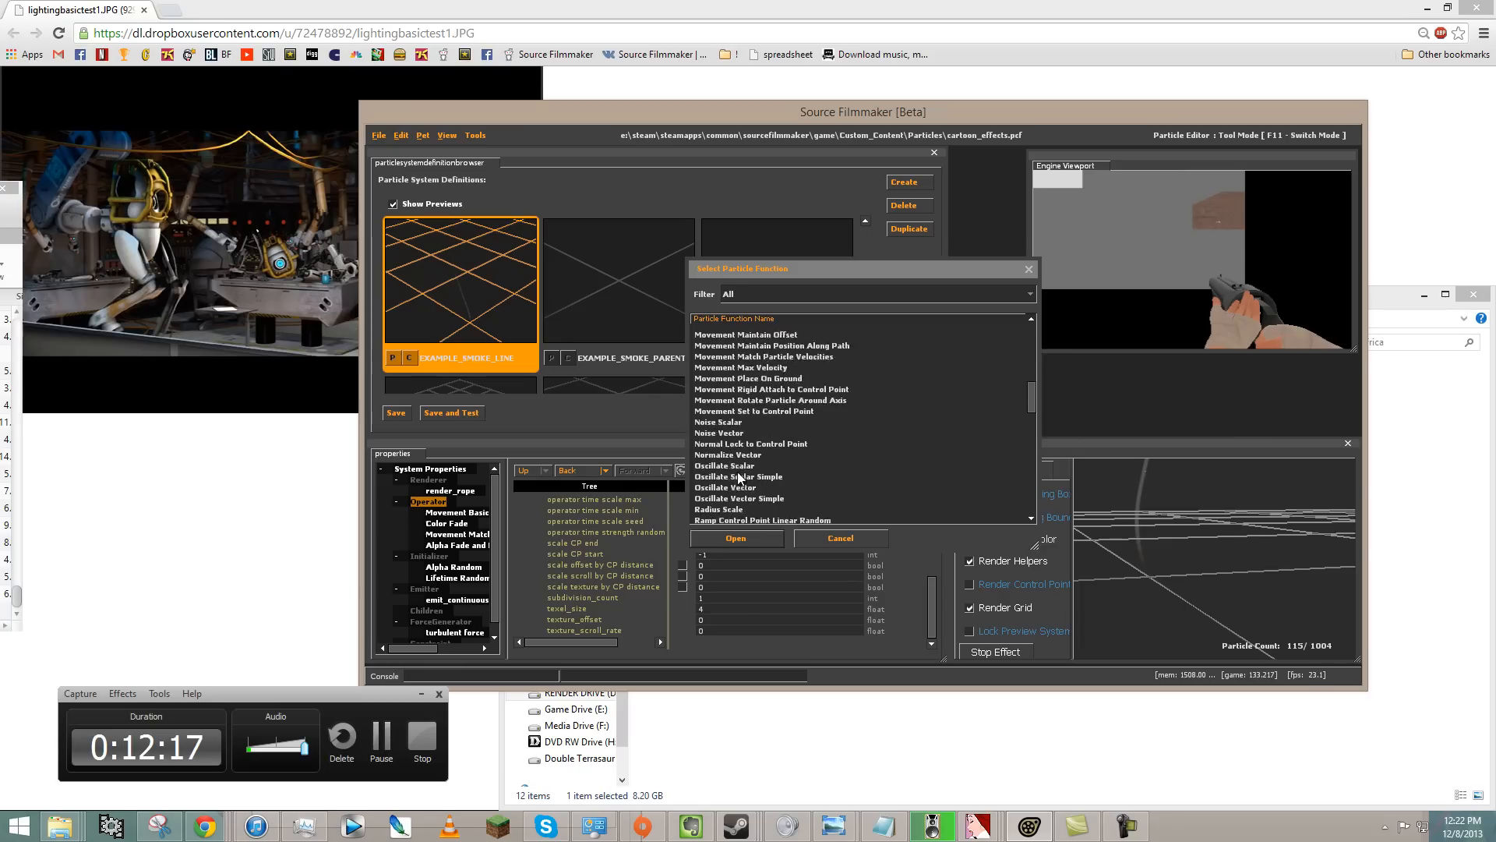
double_click(718, 346)
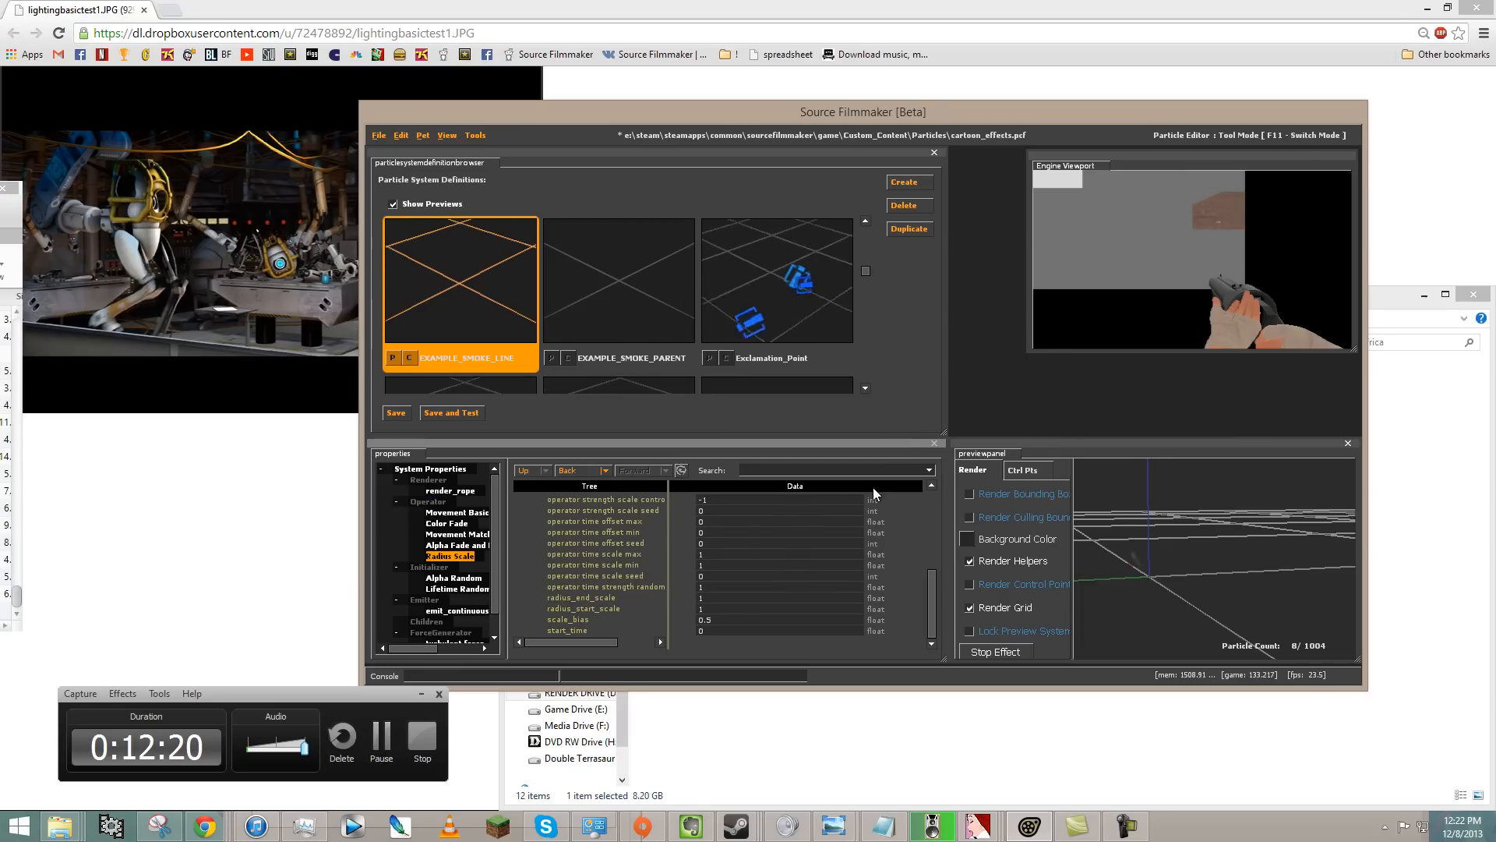
- Set Radius Scale's radius_start_scale to .2 and radius_end_scale to 3, and inspect the line's widening in the preview
scroll(714, 515, down, 5)
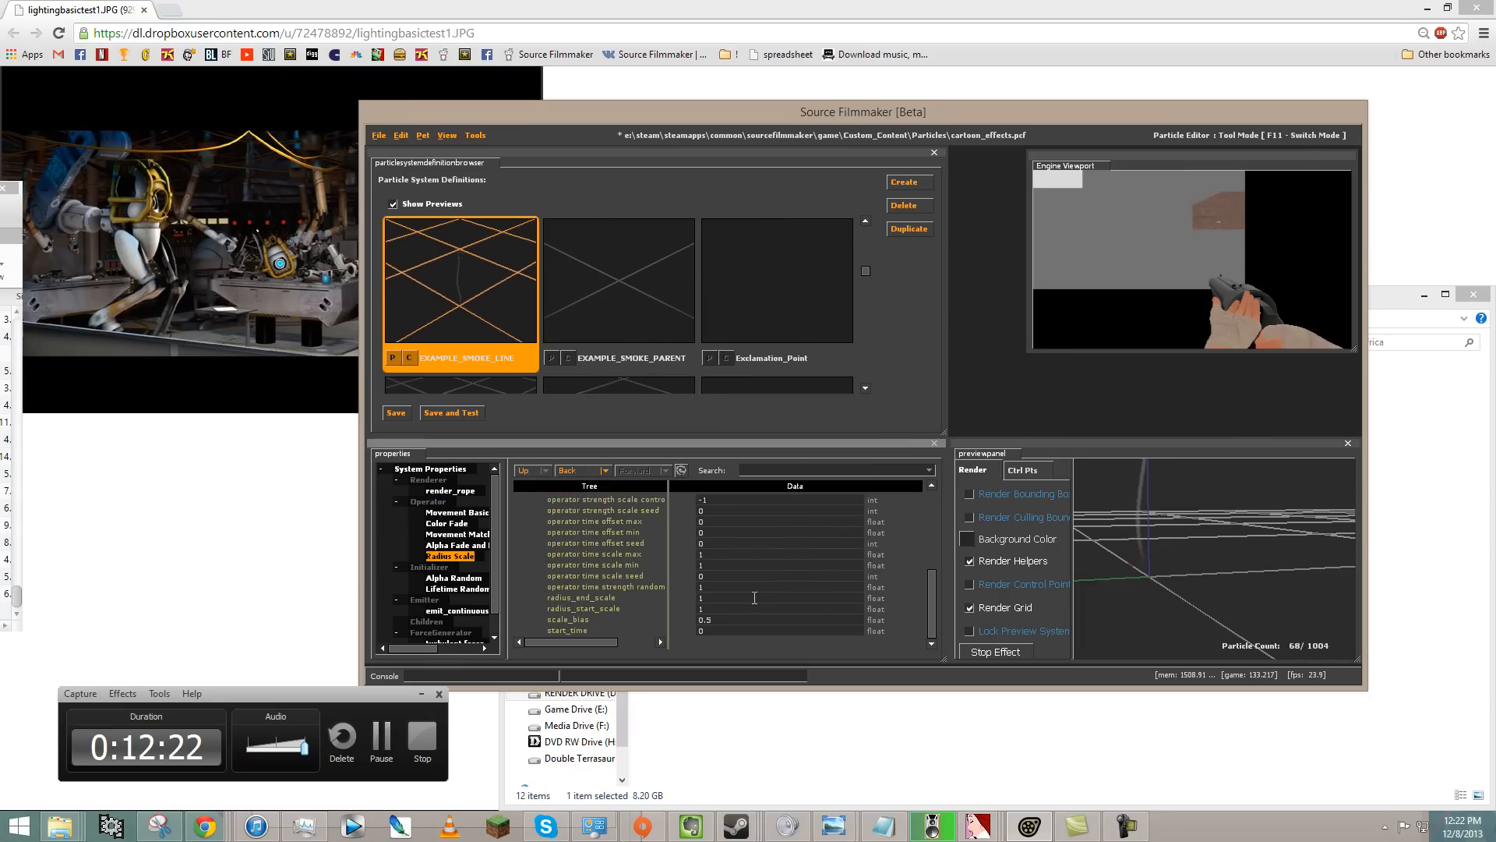
double_click(702, 597)
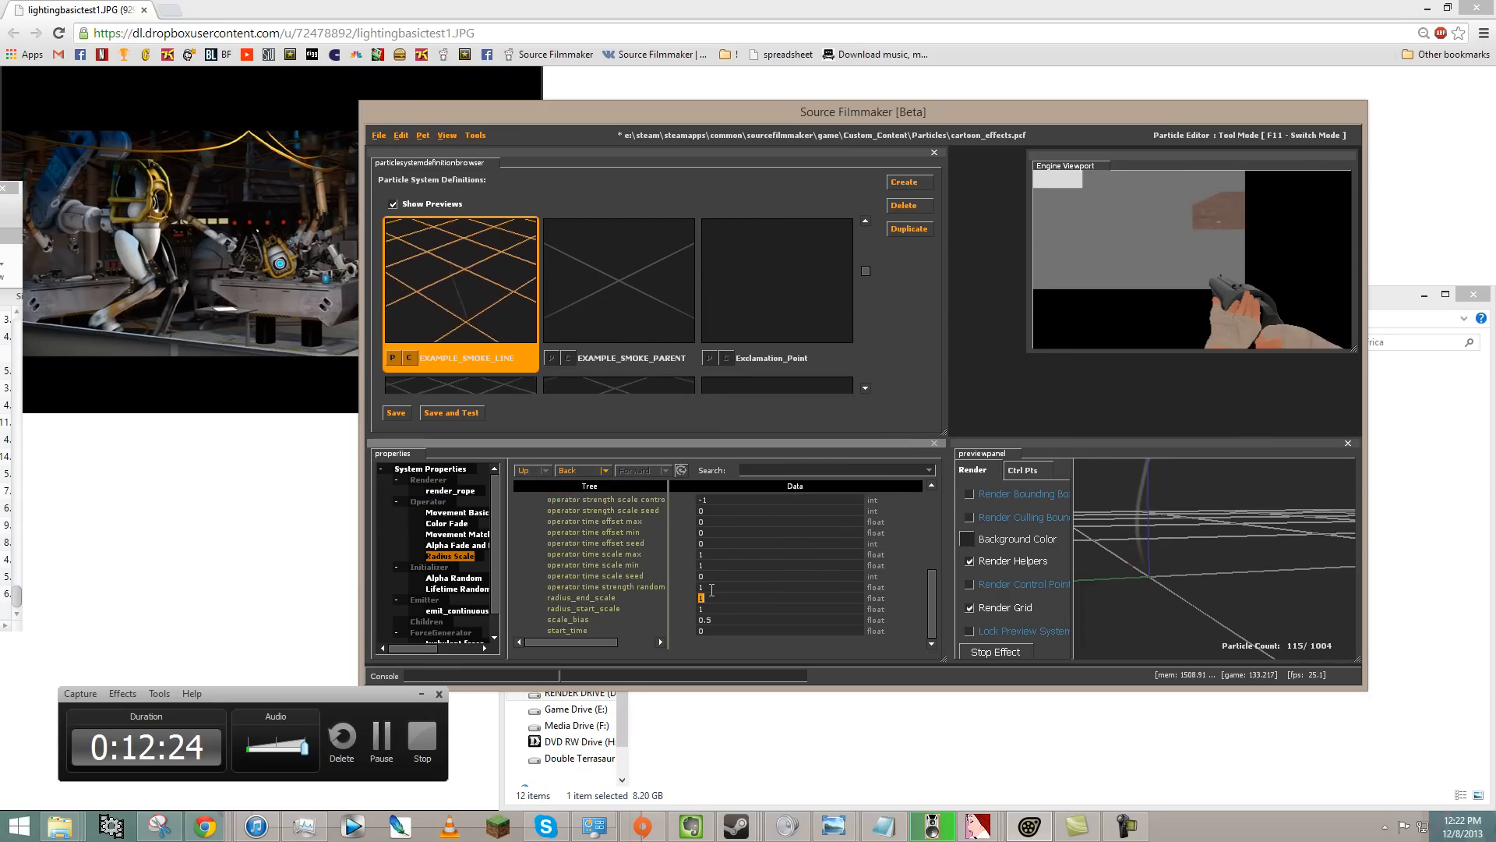
double_click(712, 607)
text(.2)
double_click(714, 597)
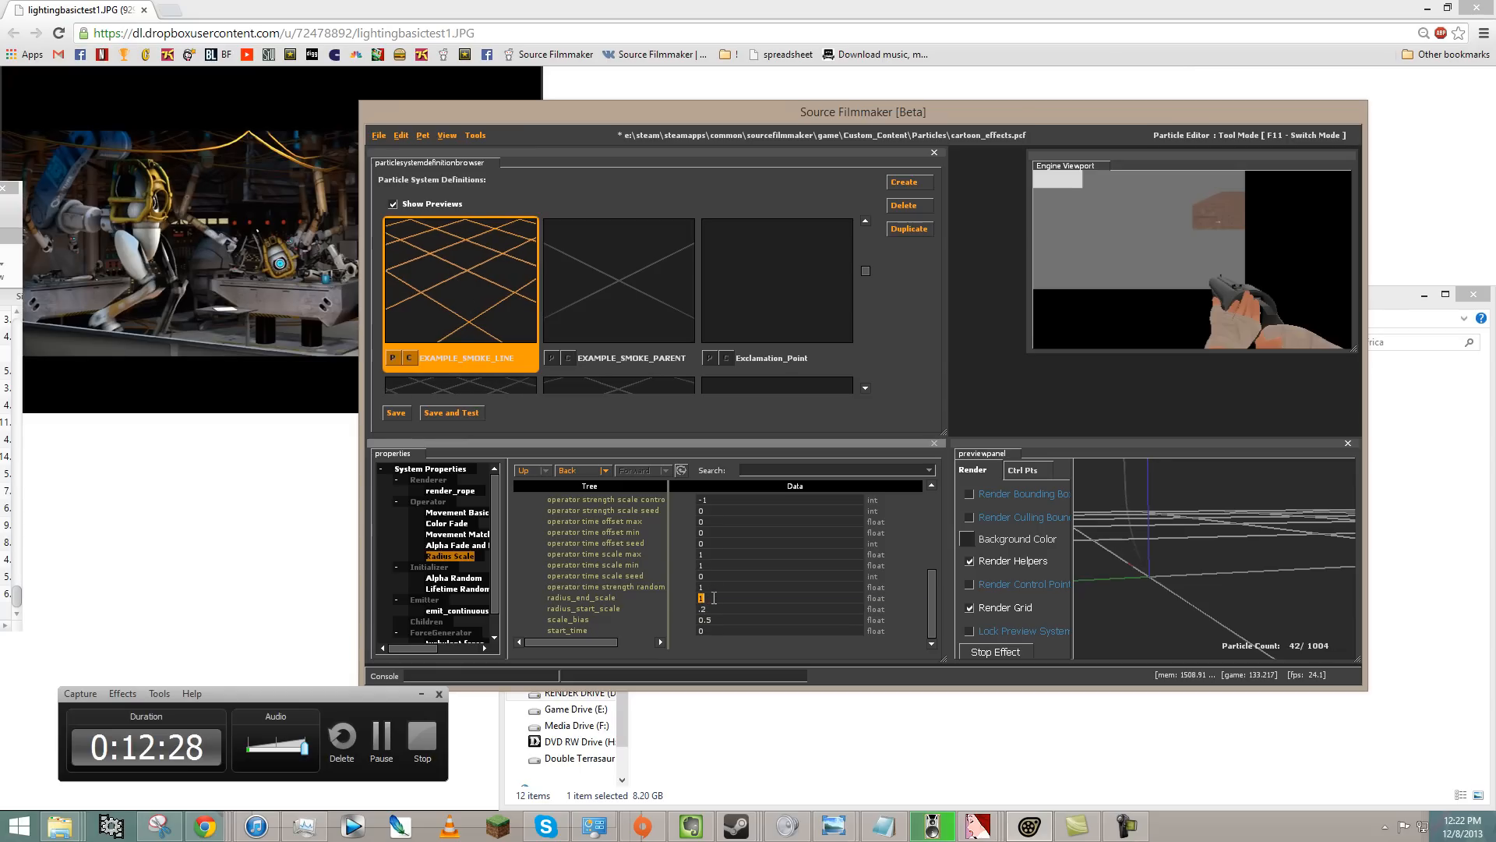
middle_drag(1263, 547, 1216, 558)
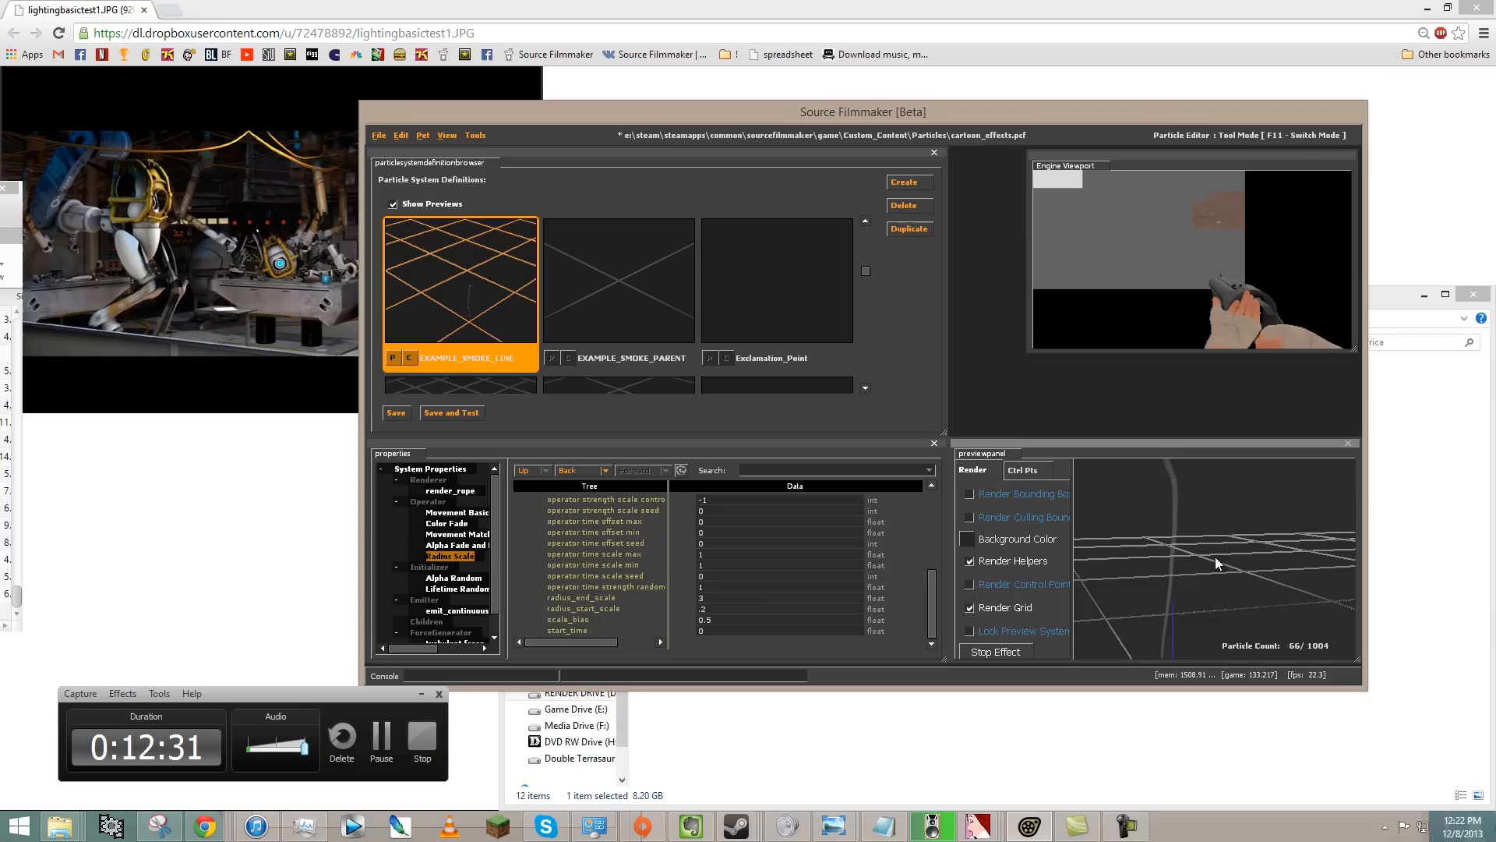
- Set Radius Scale's radius_end_scale to 5 and save the particle file
mouse_move(1216, 558)
right_down()
mouse_move(1209, 573)
mouse_move(1215, 559)
right_up()
double_click(714, 598)
text(5)
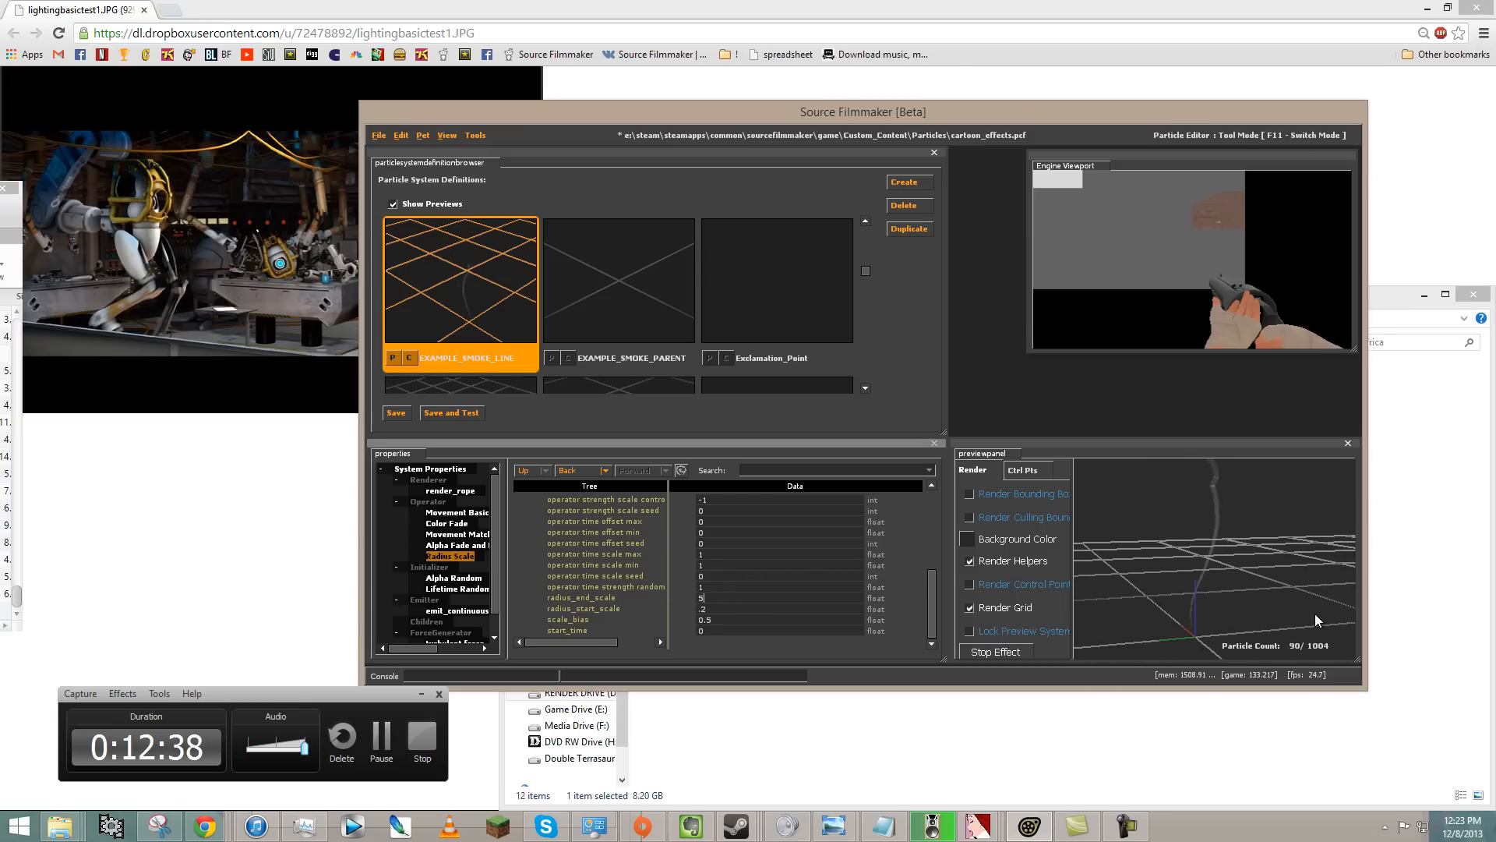
click(396, 413)
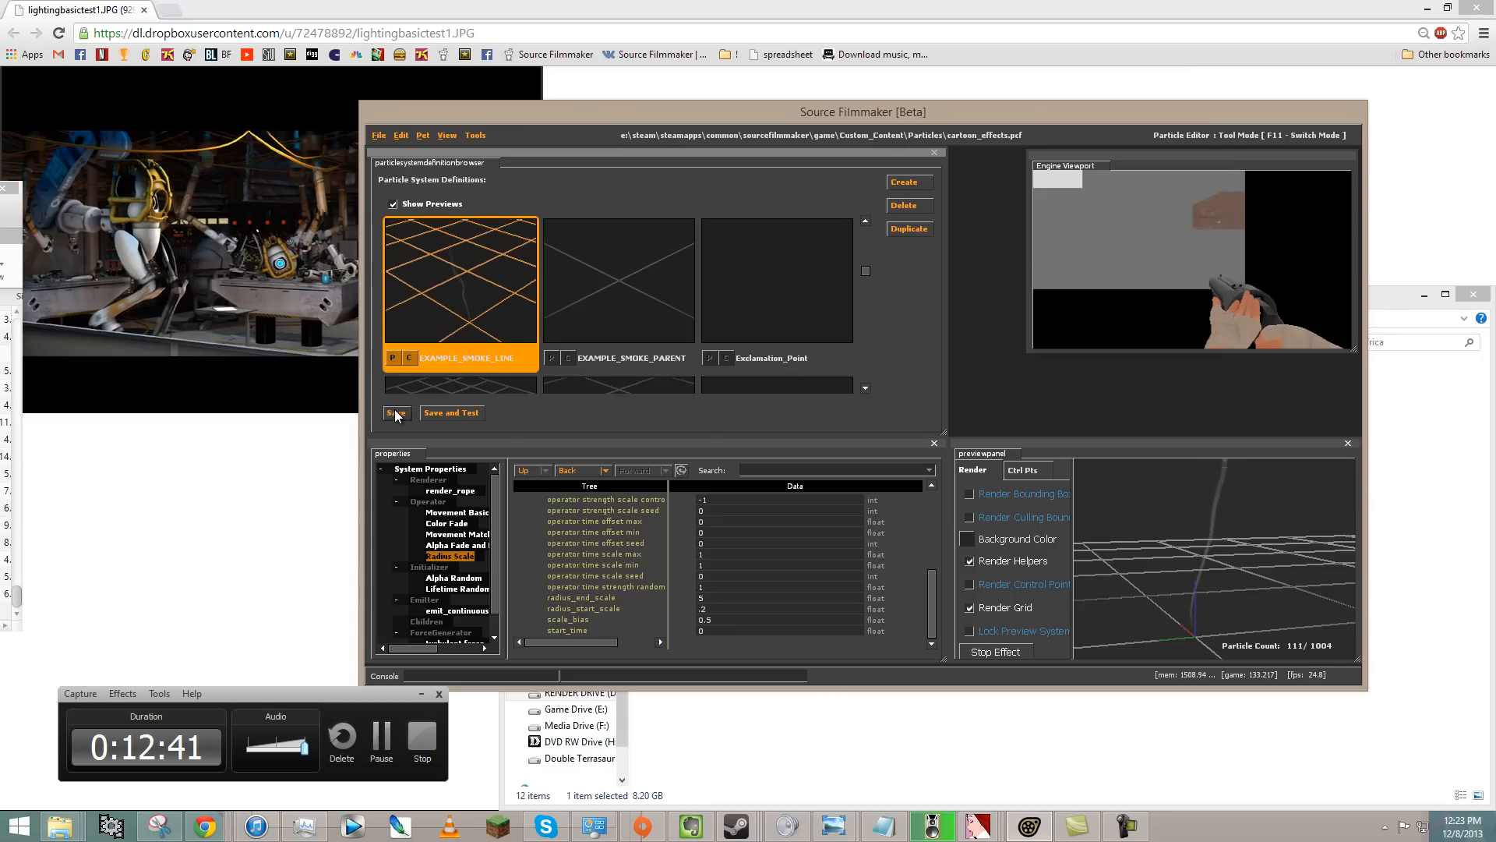
- Create a new particle system named EXAMPLE_SMOKE_GLOW
middle_drag(1244, 508, 1214, 558)
middle_drag(1196, 610, 1217, 559)
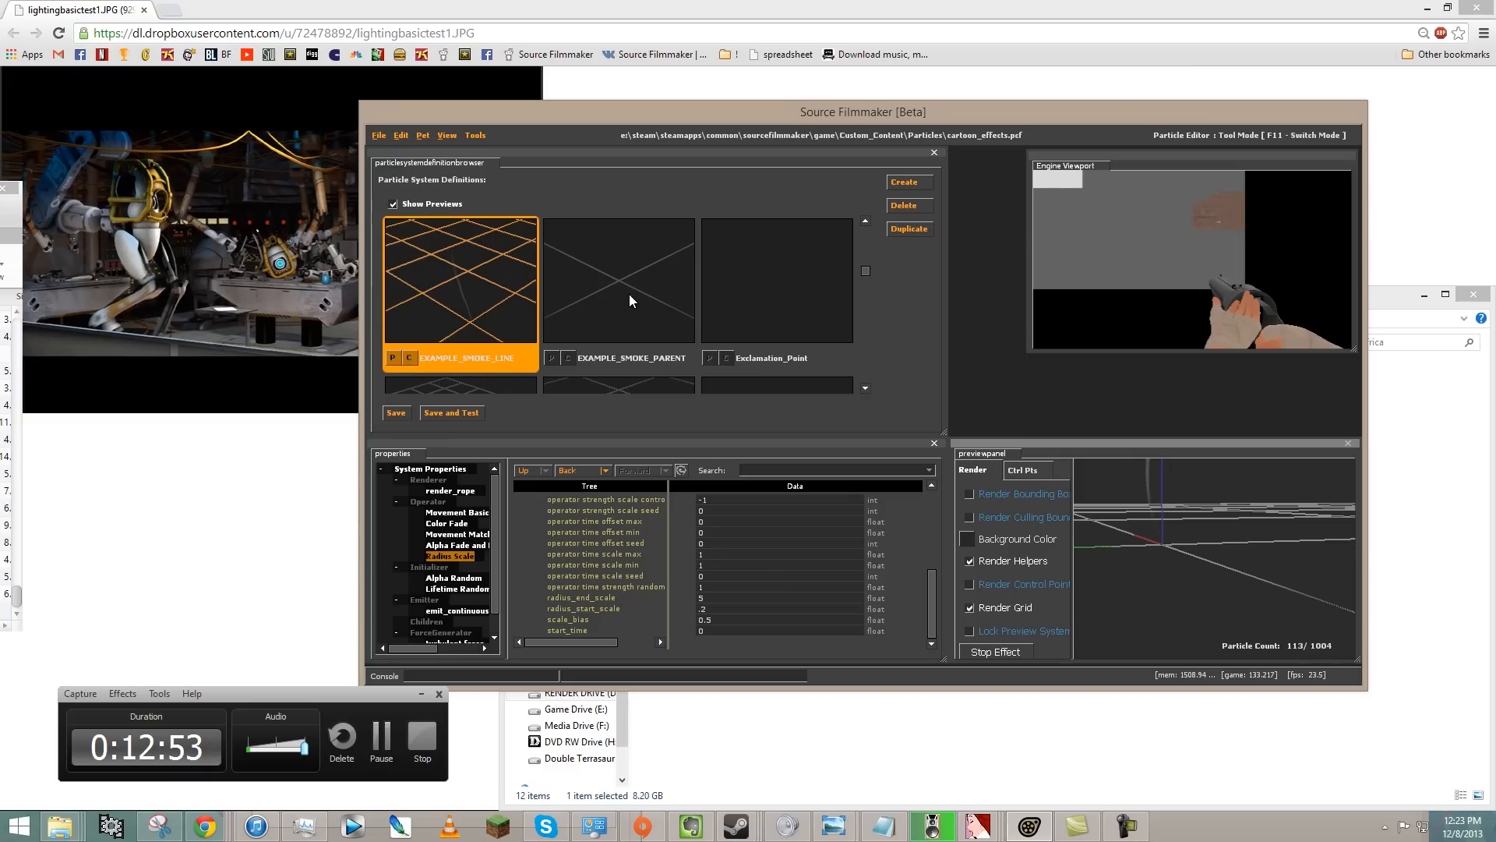
scroll(633, 287, up, 2)
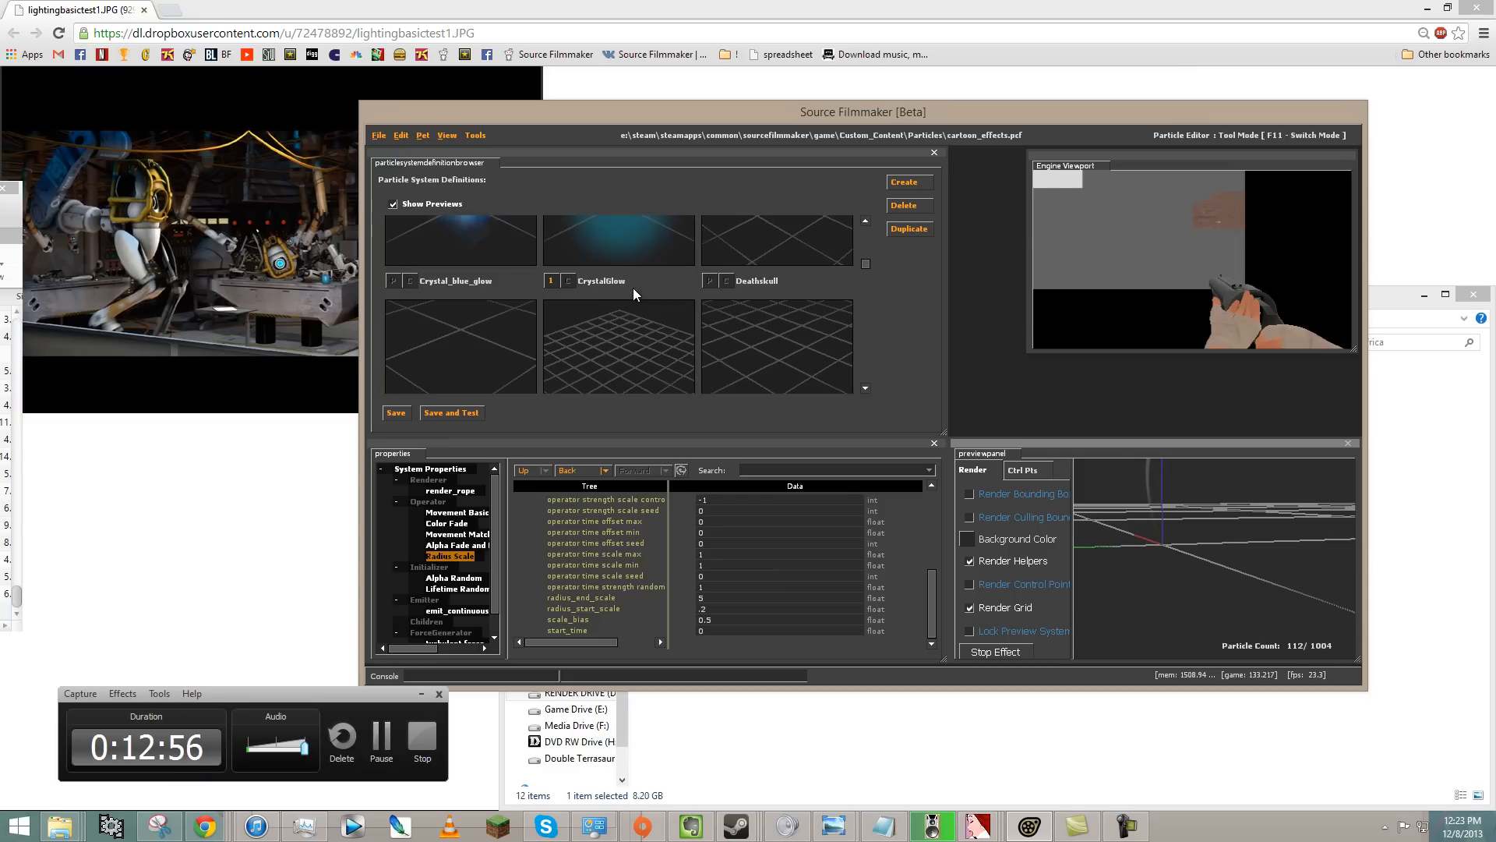
scroll(639, 284, up, 1)
click(896, 184)
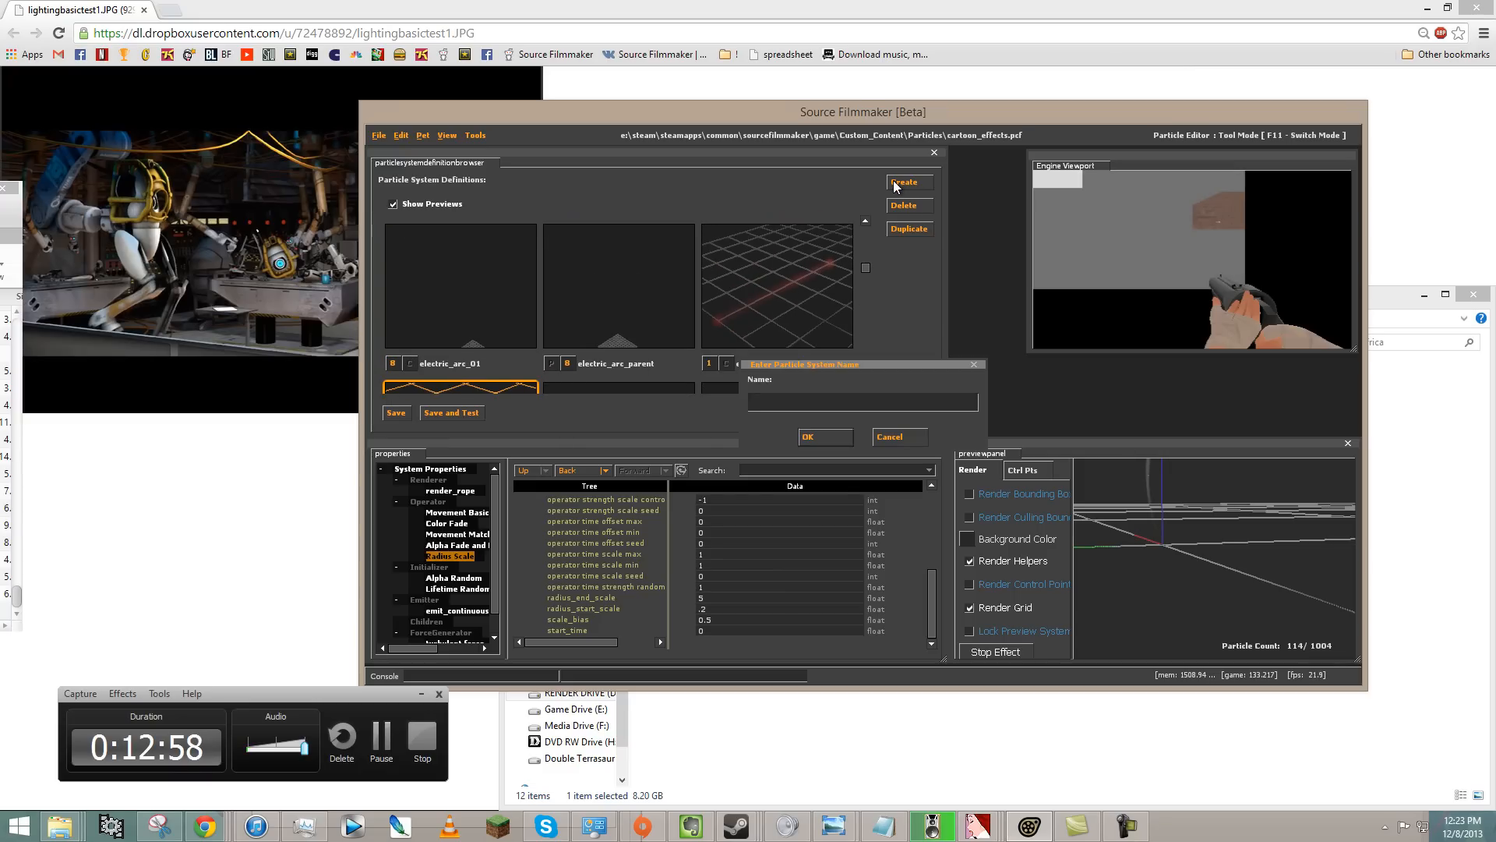
key(BackSpace)
key(BackSpace)
key(BackSpace)
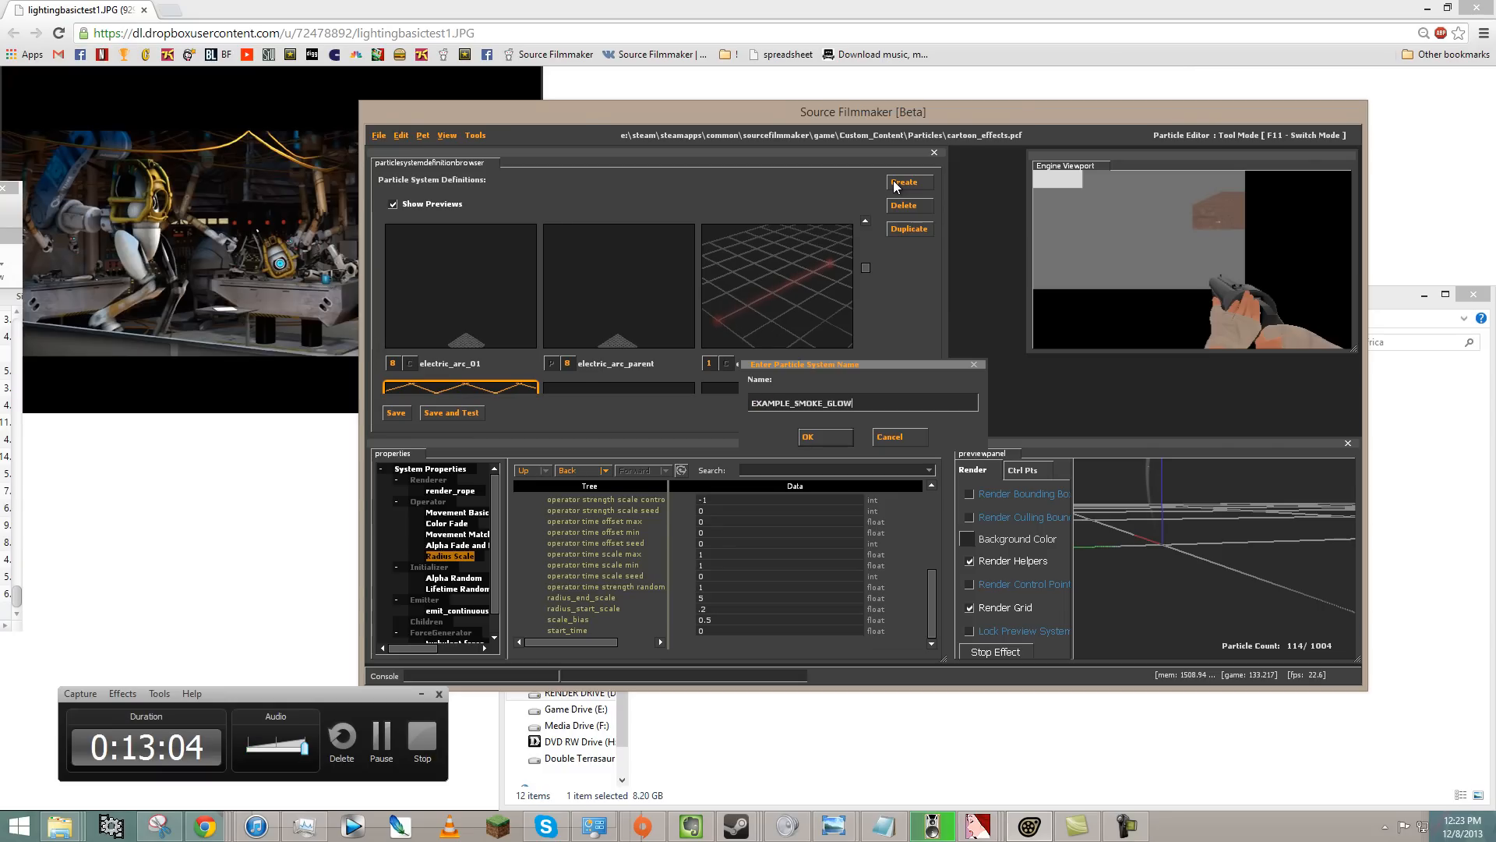
key(Return)
- Add a render_animated_sprites renderer to EXAMPLE_SMOKE_GLOW
right_click(438, 491)
right_click(422, 479)
click(451, 522)
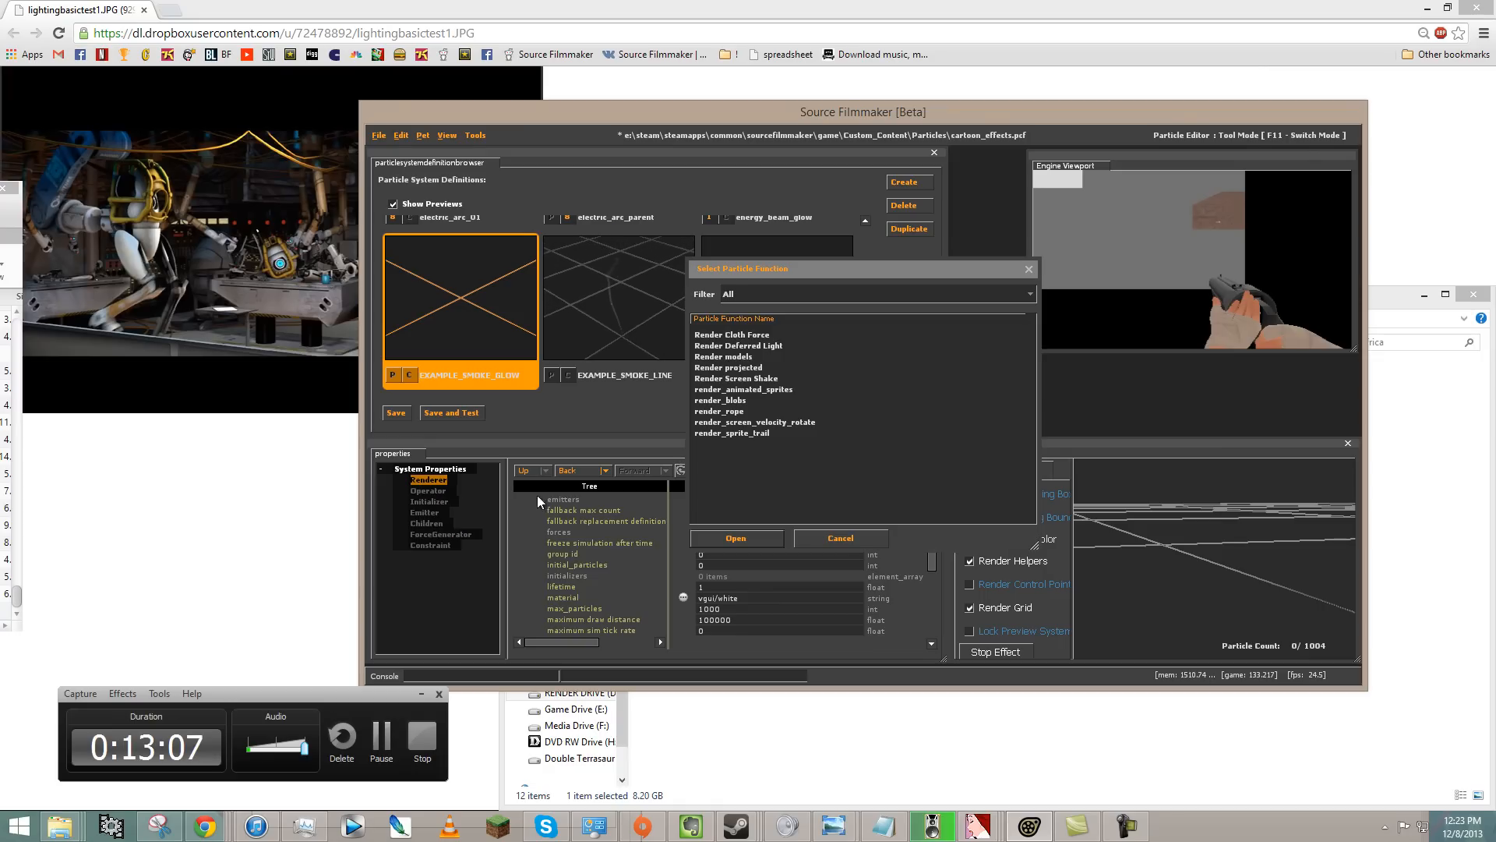
double_click(752, 389)
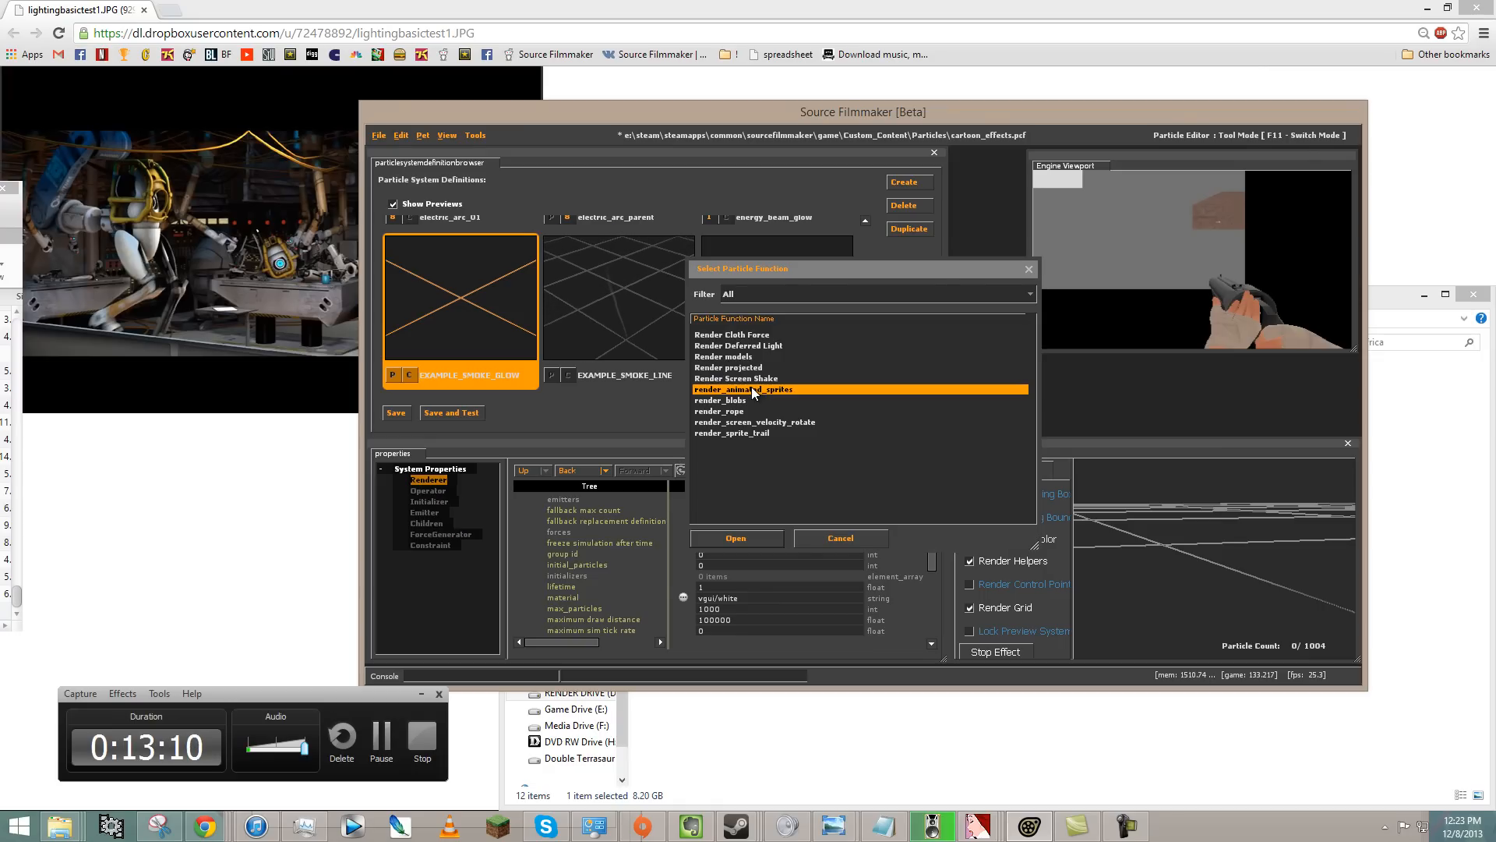
- Filter the material files by "glow", preview the candidates, and set EXAMPLE_SMOKE_GLOW's material to effects\sc_hardglow.vmt
click(451, 470)
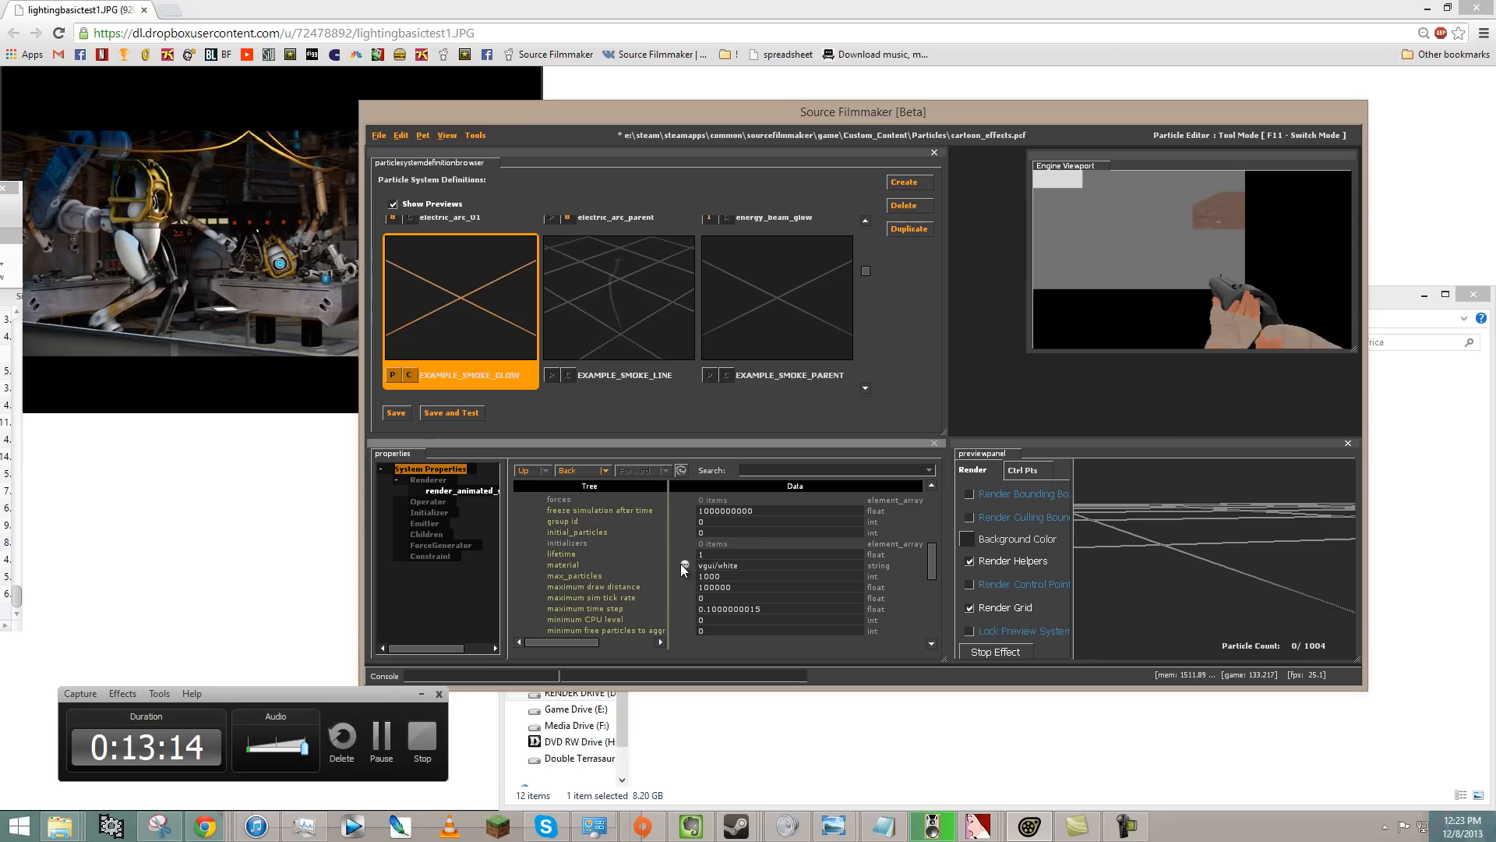
click(683, 565)
text(glow)
click(645, 464)
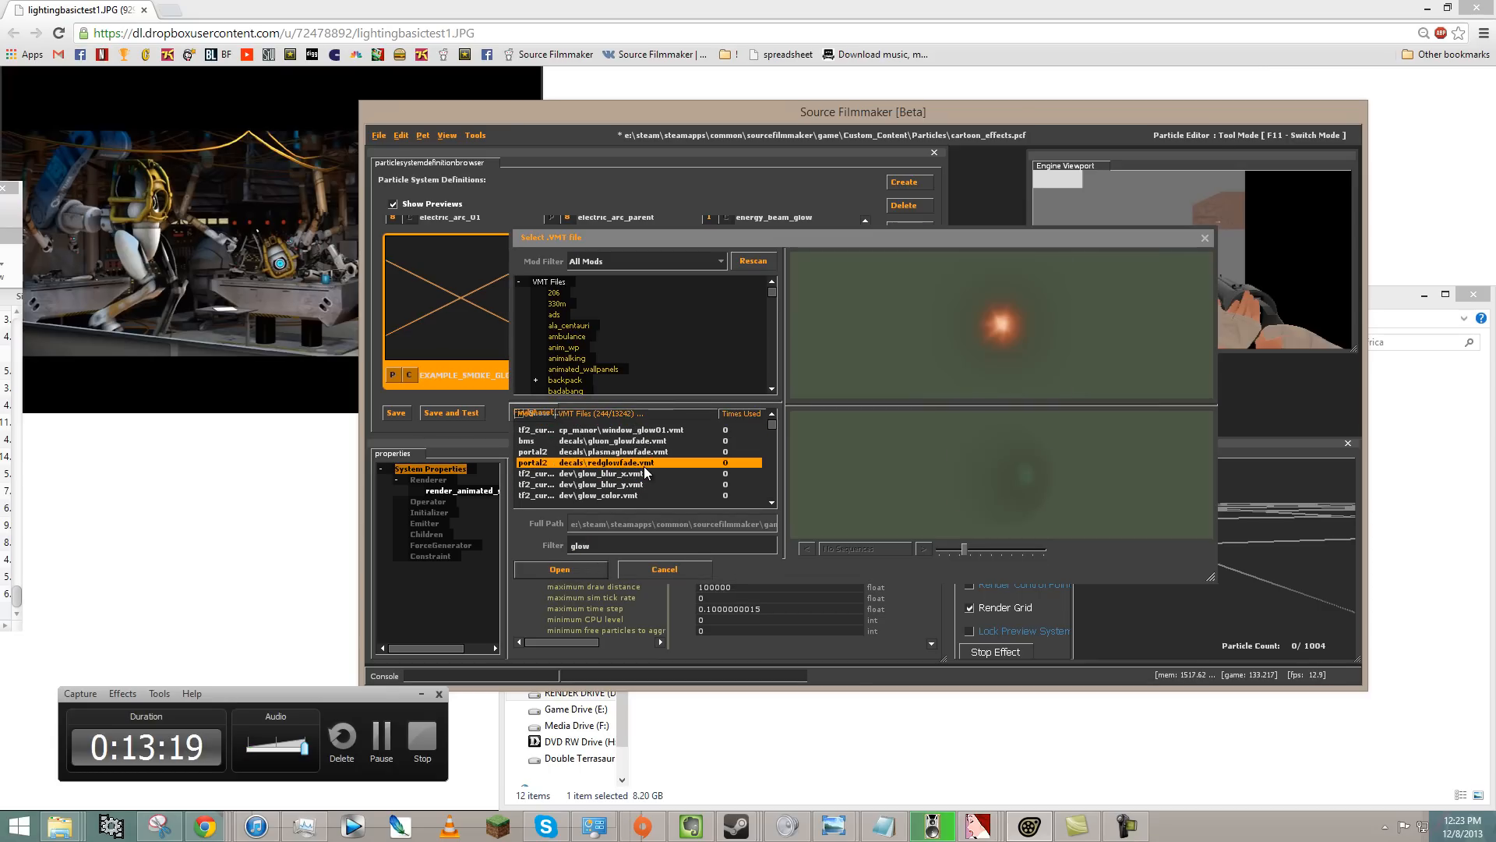
key(Down)
key(Down)
key(Down)
key(Down)
key(Down)
key(Down)
key(Down)
key(Down)
key(Down)
key(Down)
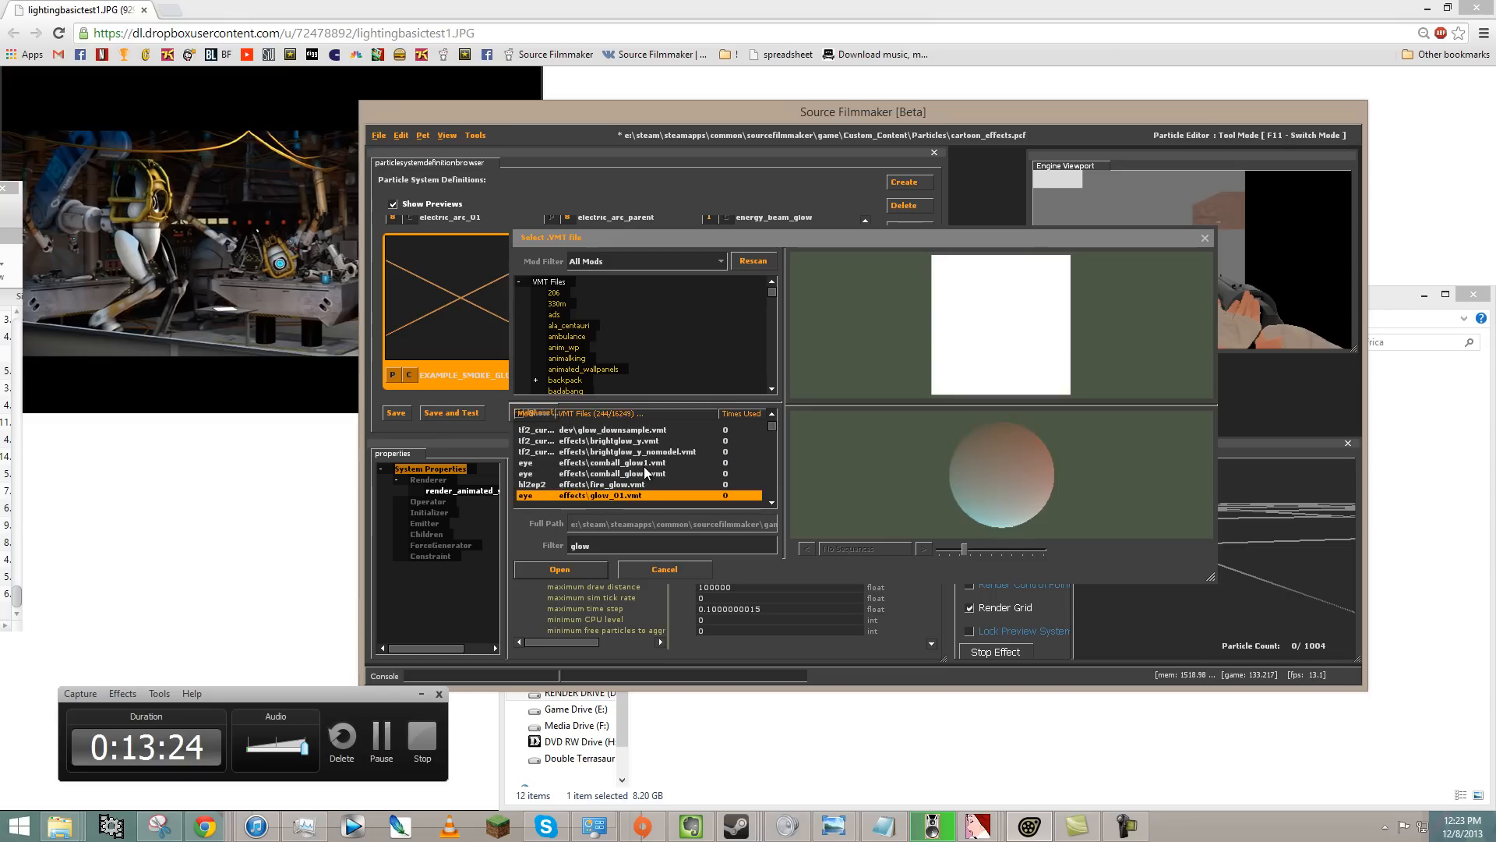
key(Down)
key(Down)
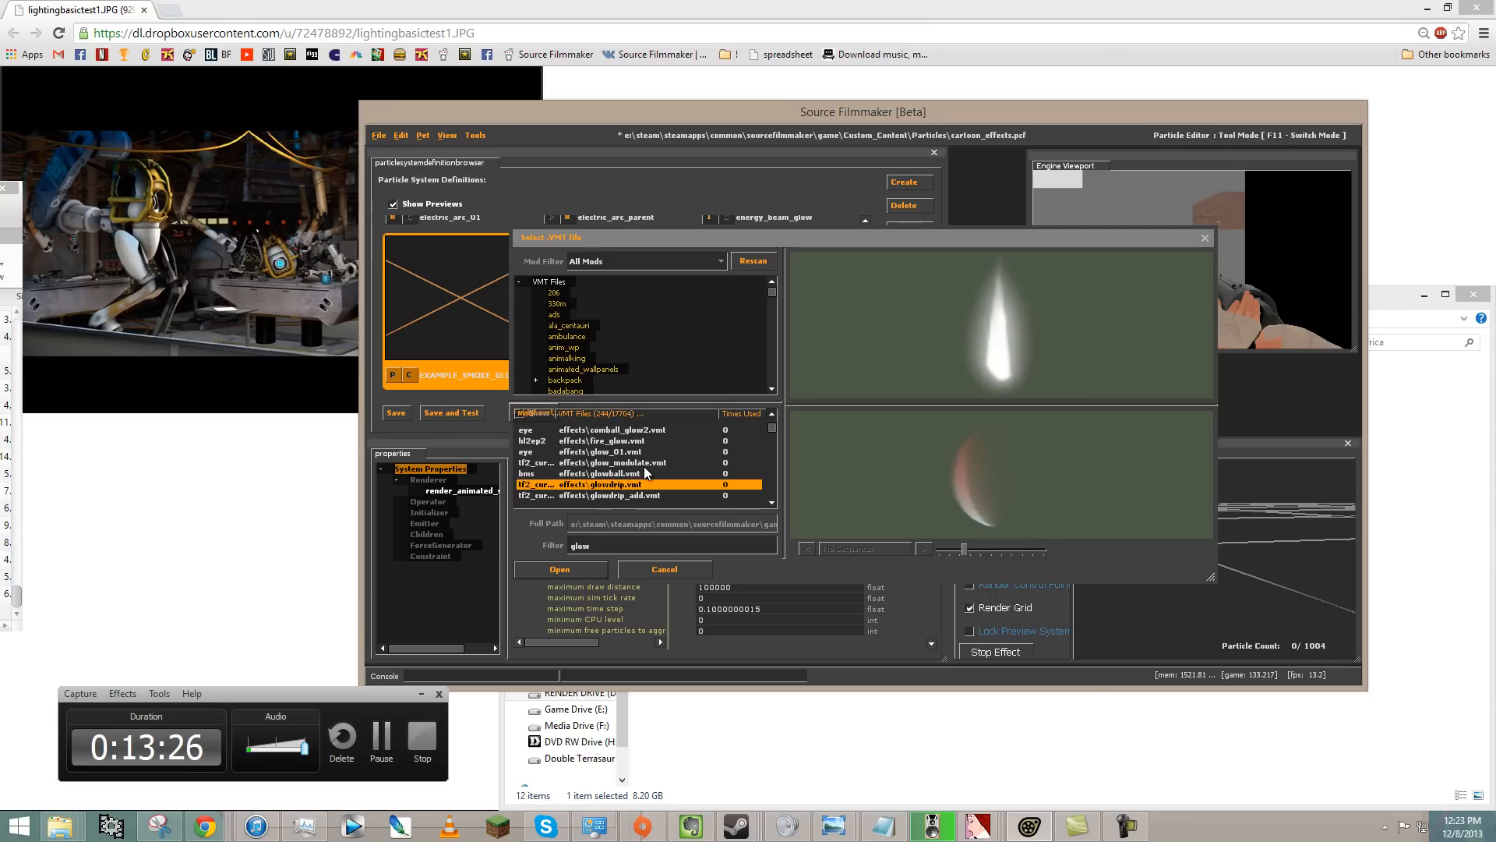
key(Down)
key(Down)
key(Down)
key(Down)
key(Down)
key(Down)
key(Down)
key(Down)
key(Down)
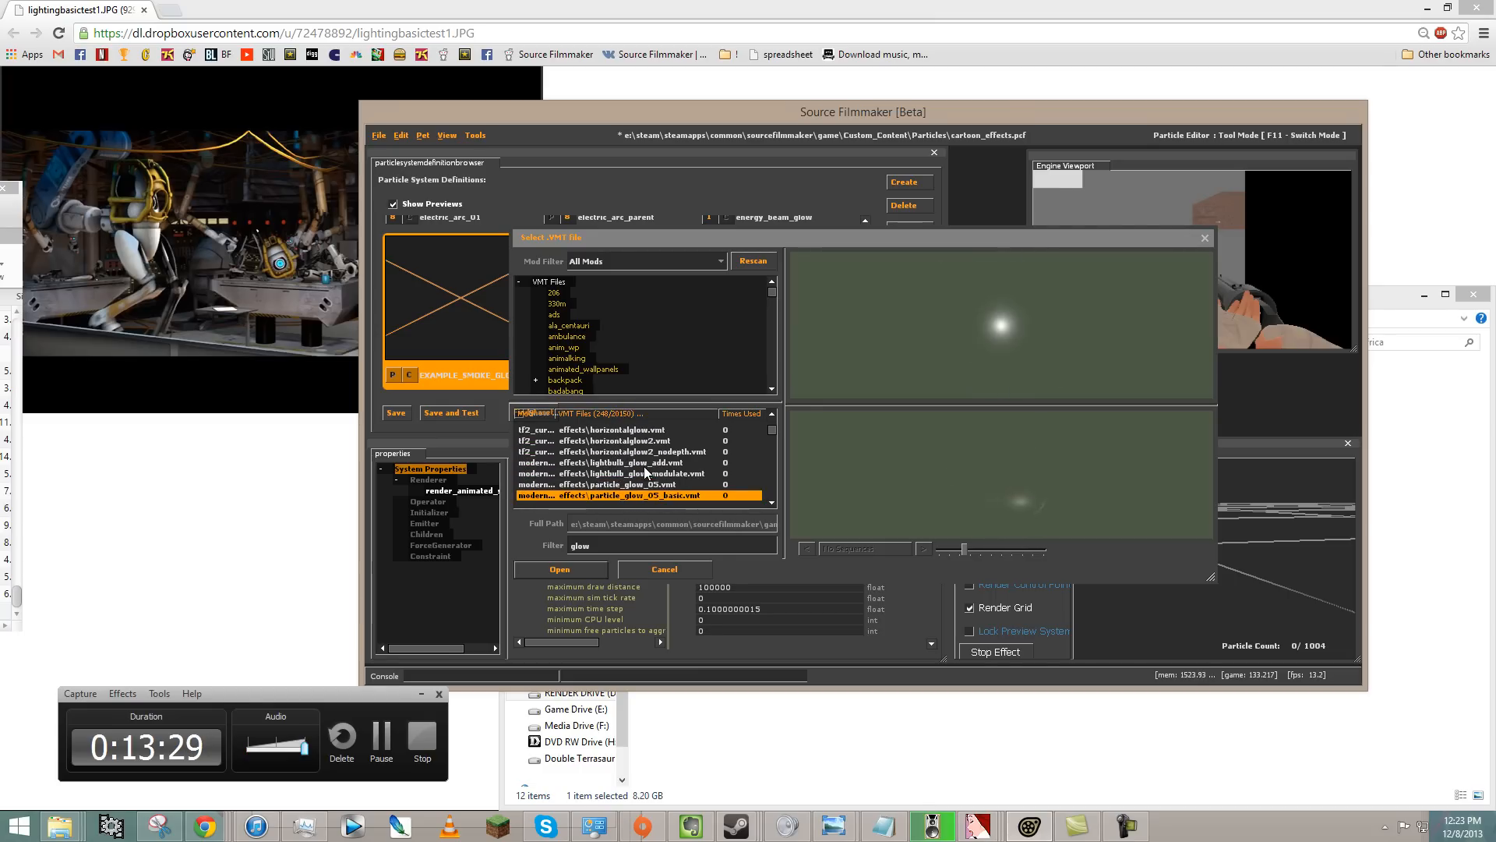
key(Up)
key(Up)
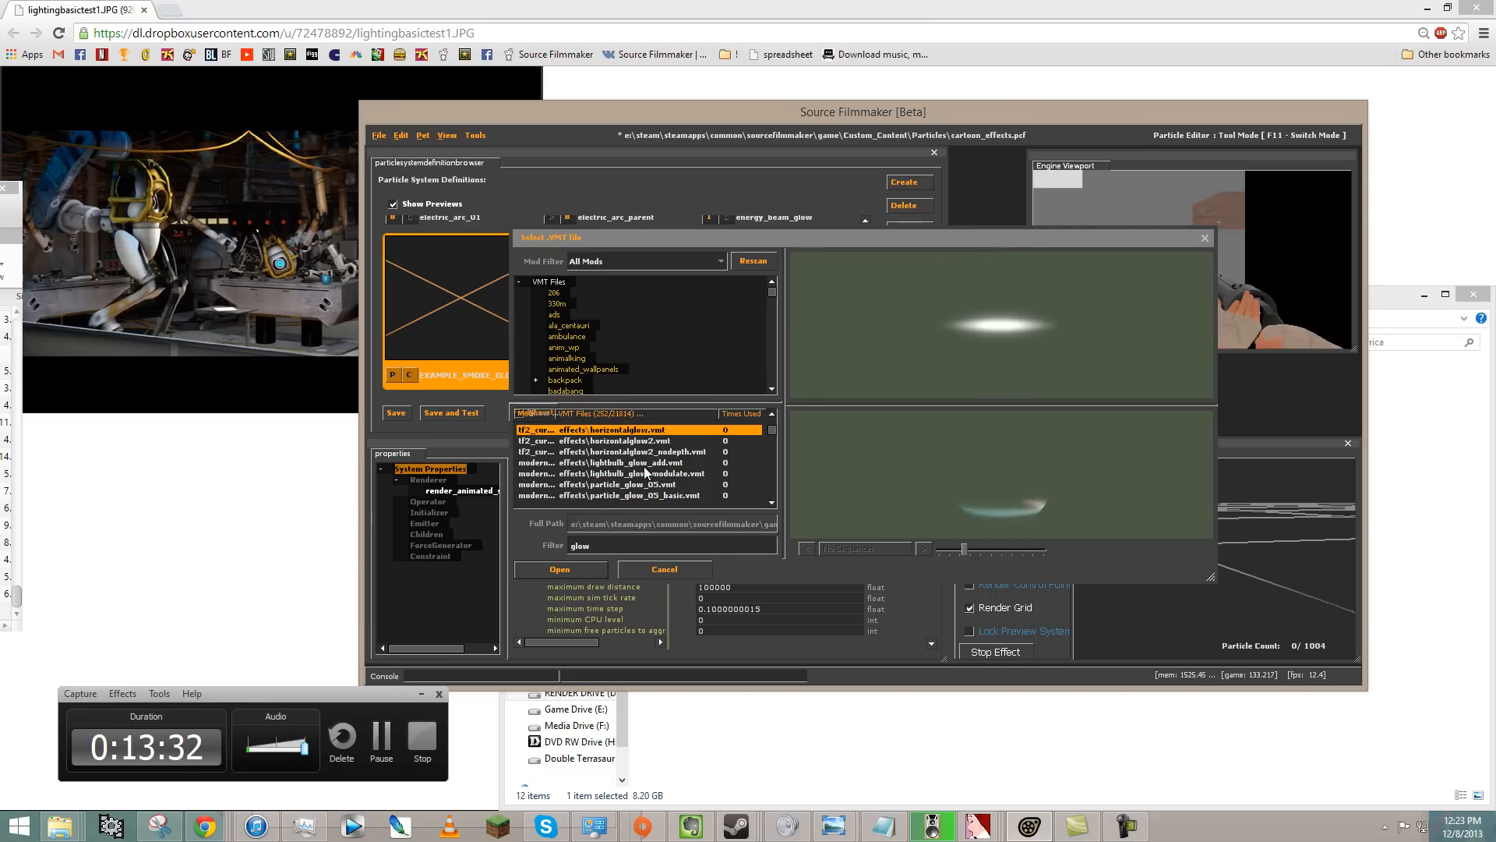
key(Down)
key(Down)
key(Down)
key(Down)
key(Down)
key(Down)
key(Down)
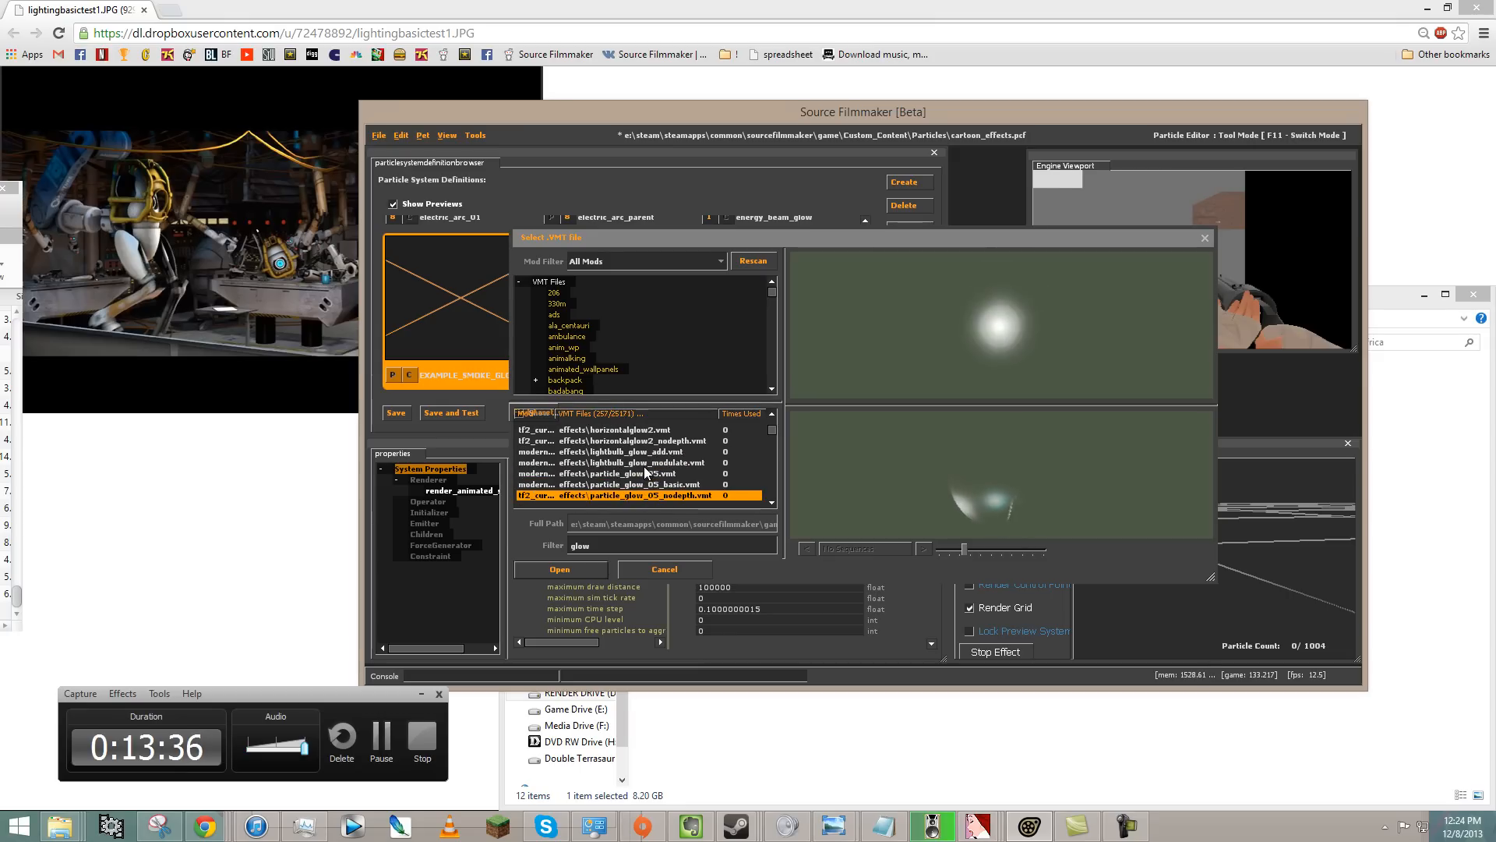
key(Down)
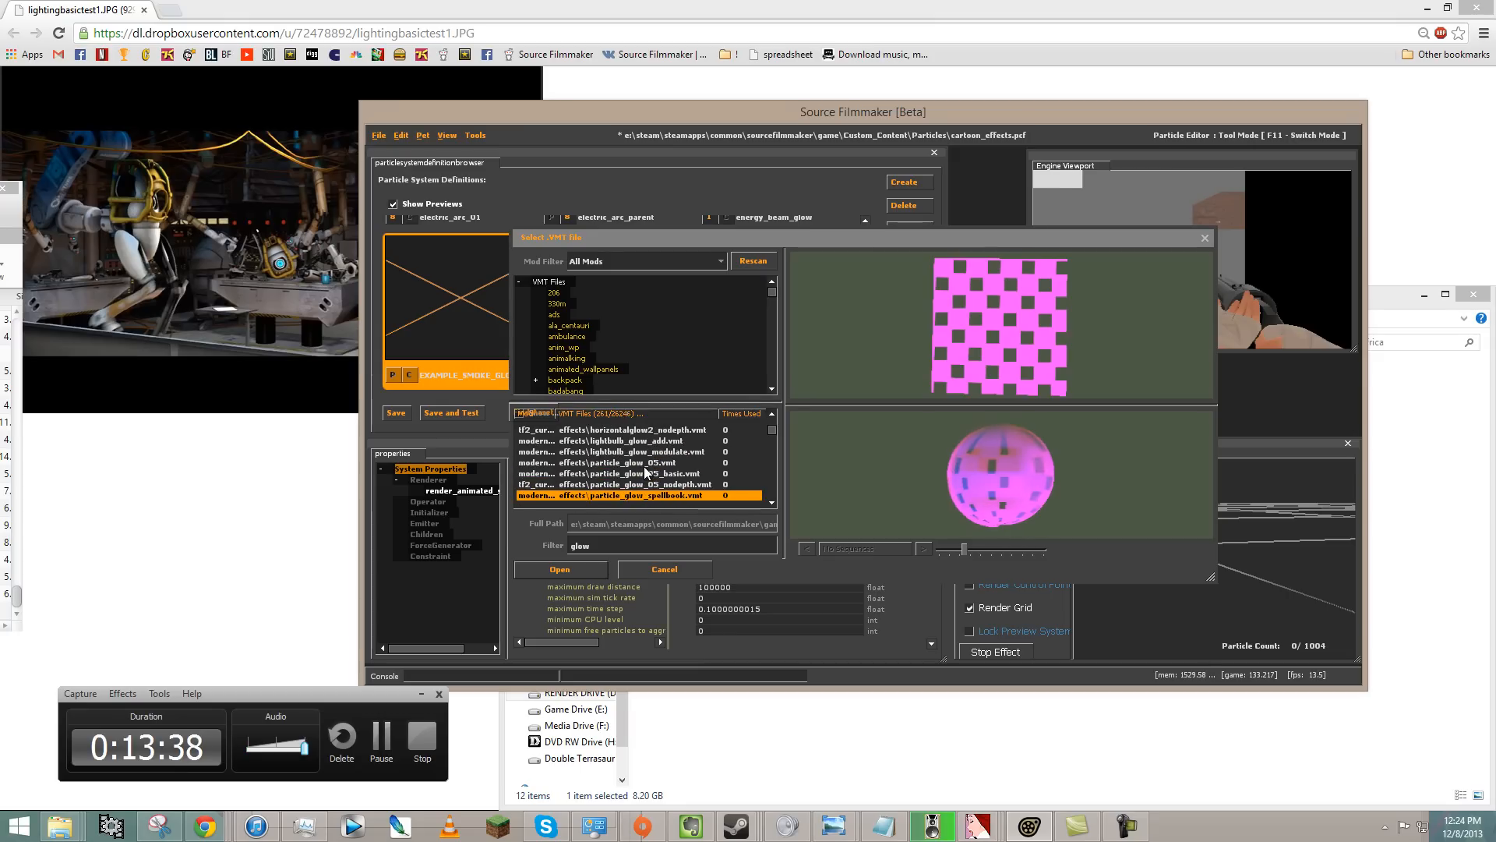
key(Up)
key(Up)
key(Up)
key(Up)
key(Up)
key(Up)
key(Up)
key(Up)
key(Up)
key(Up)
key(Up)
key(Up)
key(Up)
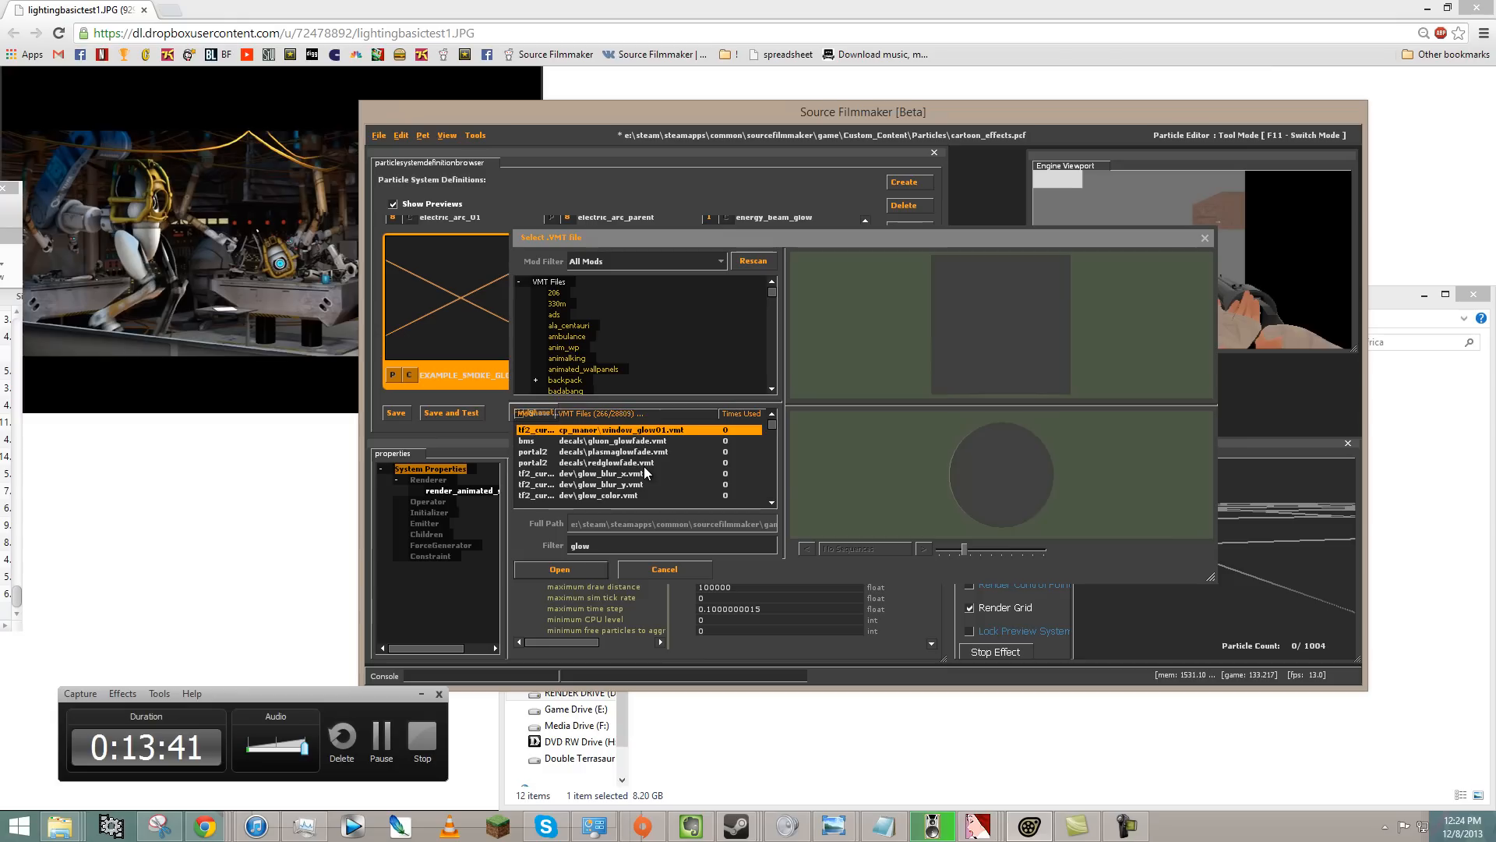
key(Down)
key(Down)
key(Down)
key(Down)
key(Down)
key(Down)
key(Down)
key(Down)
key(Down)
key(Down)
key(Down)
key(Down)
key(Down)
key(Down)
key(Down)
key(Down)
key(Down)
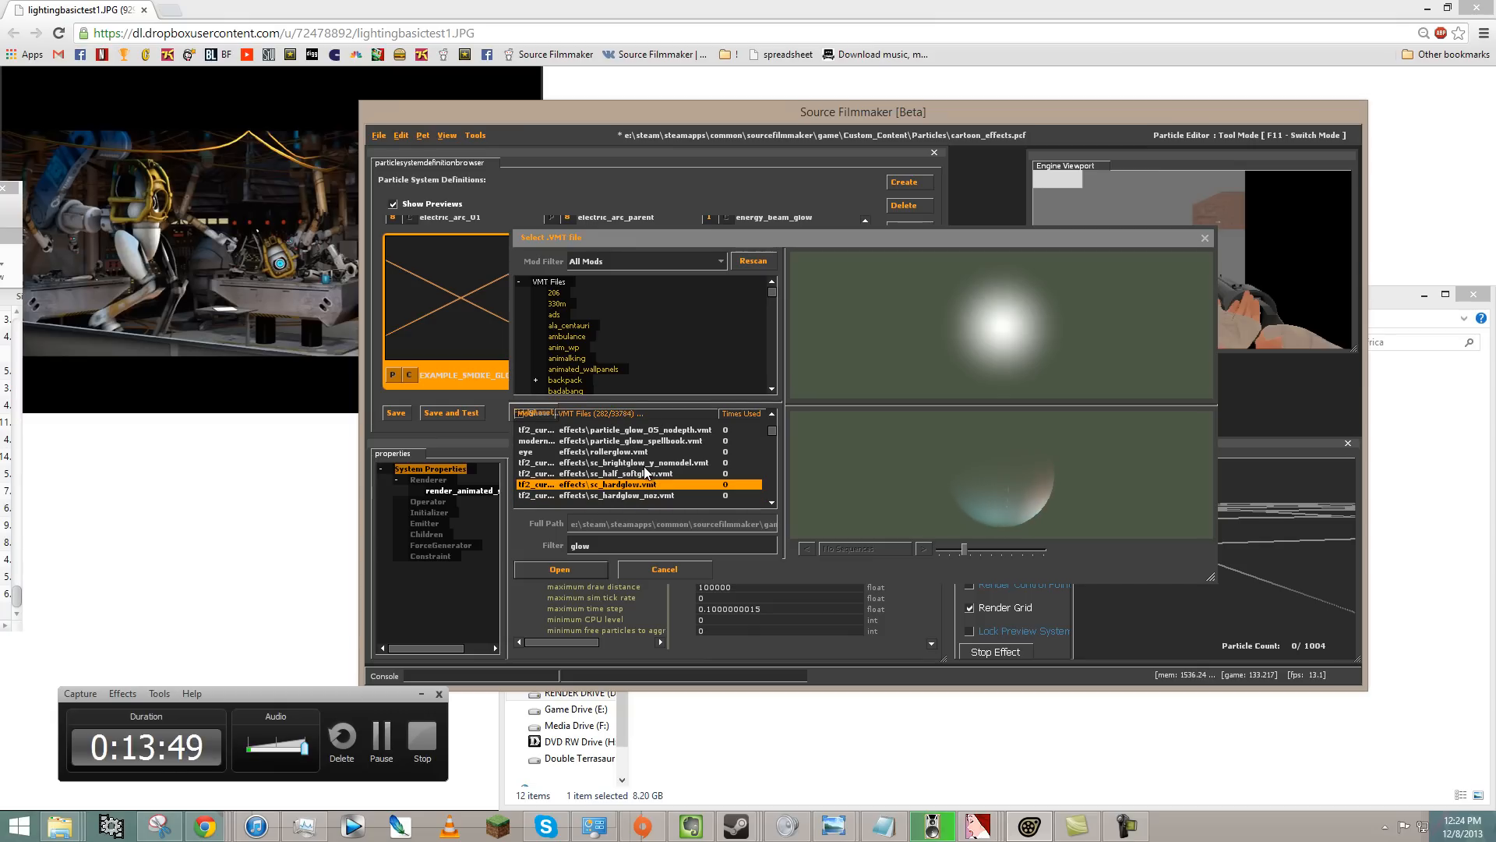
key(Return)
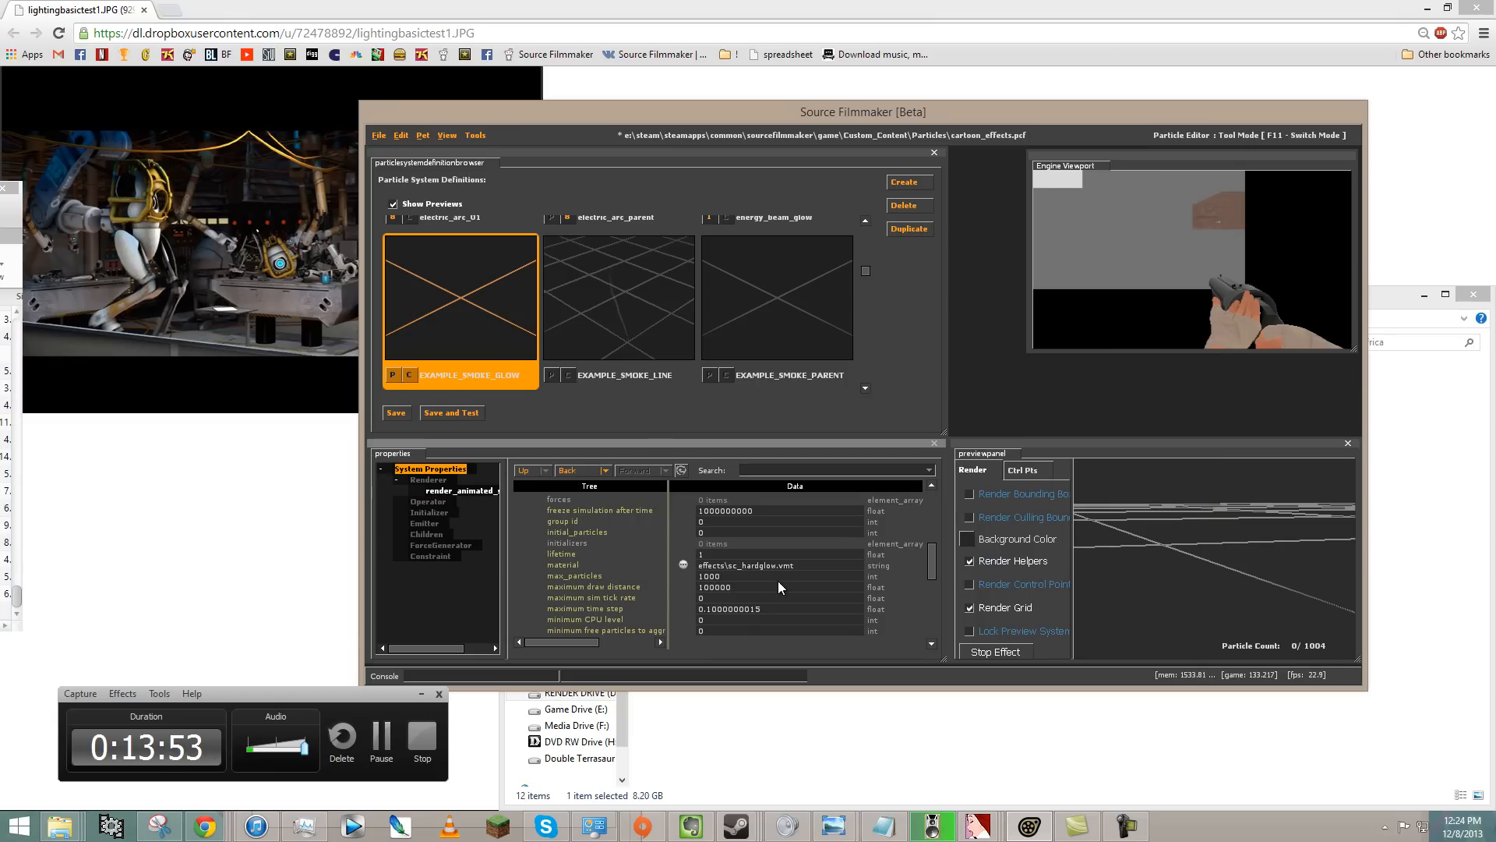
scroll(772, 581, up, 5)
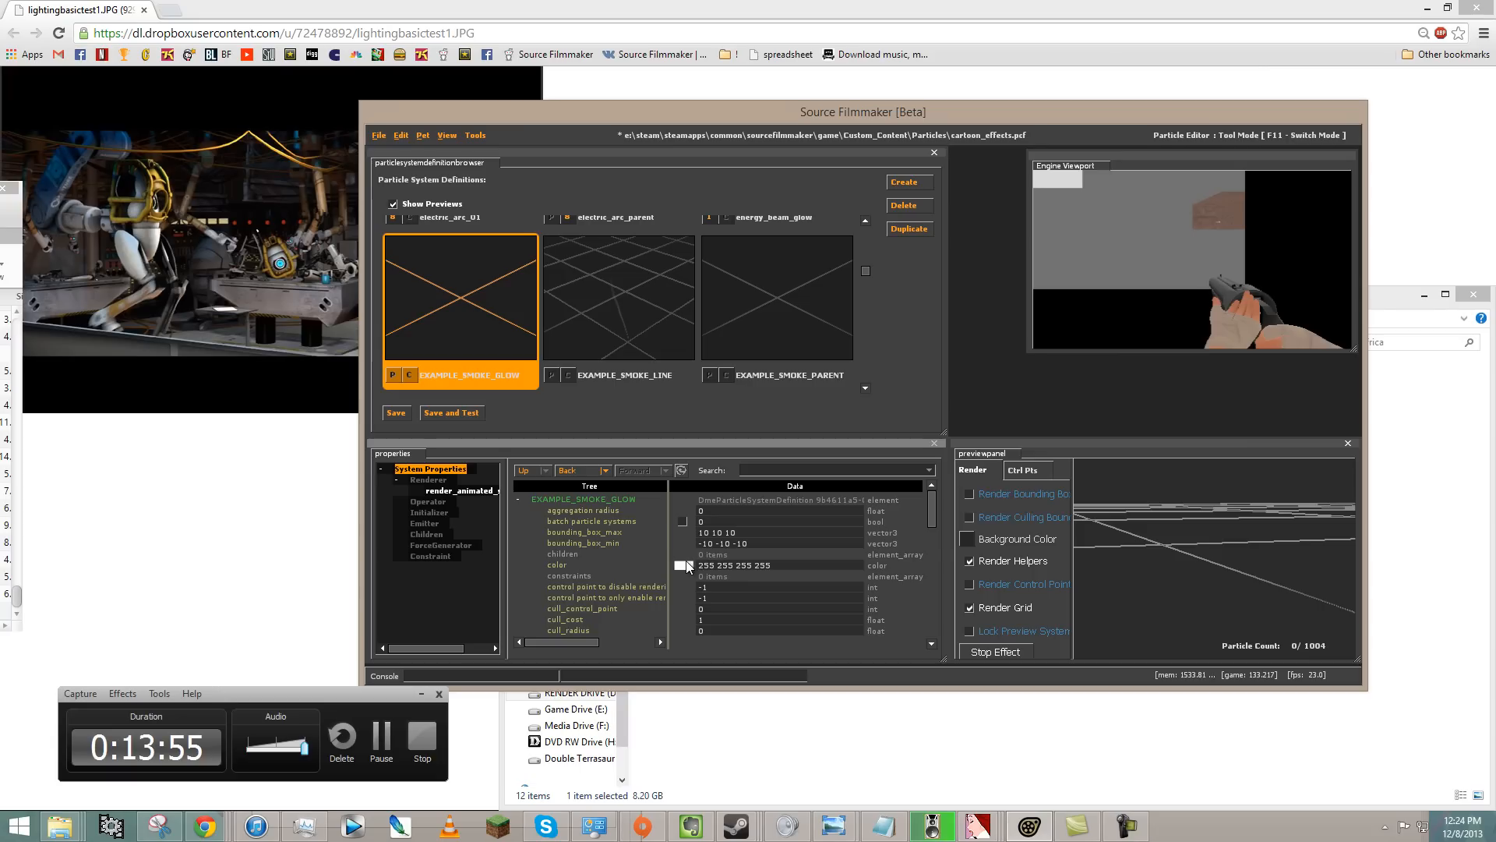
click(684, 566)
drag(927, 486, 914, 465)
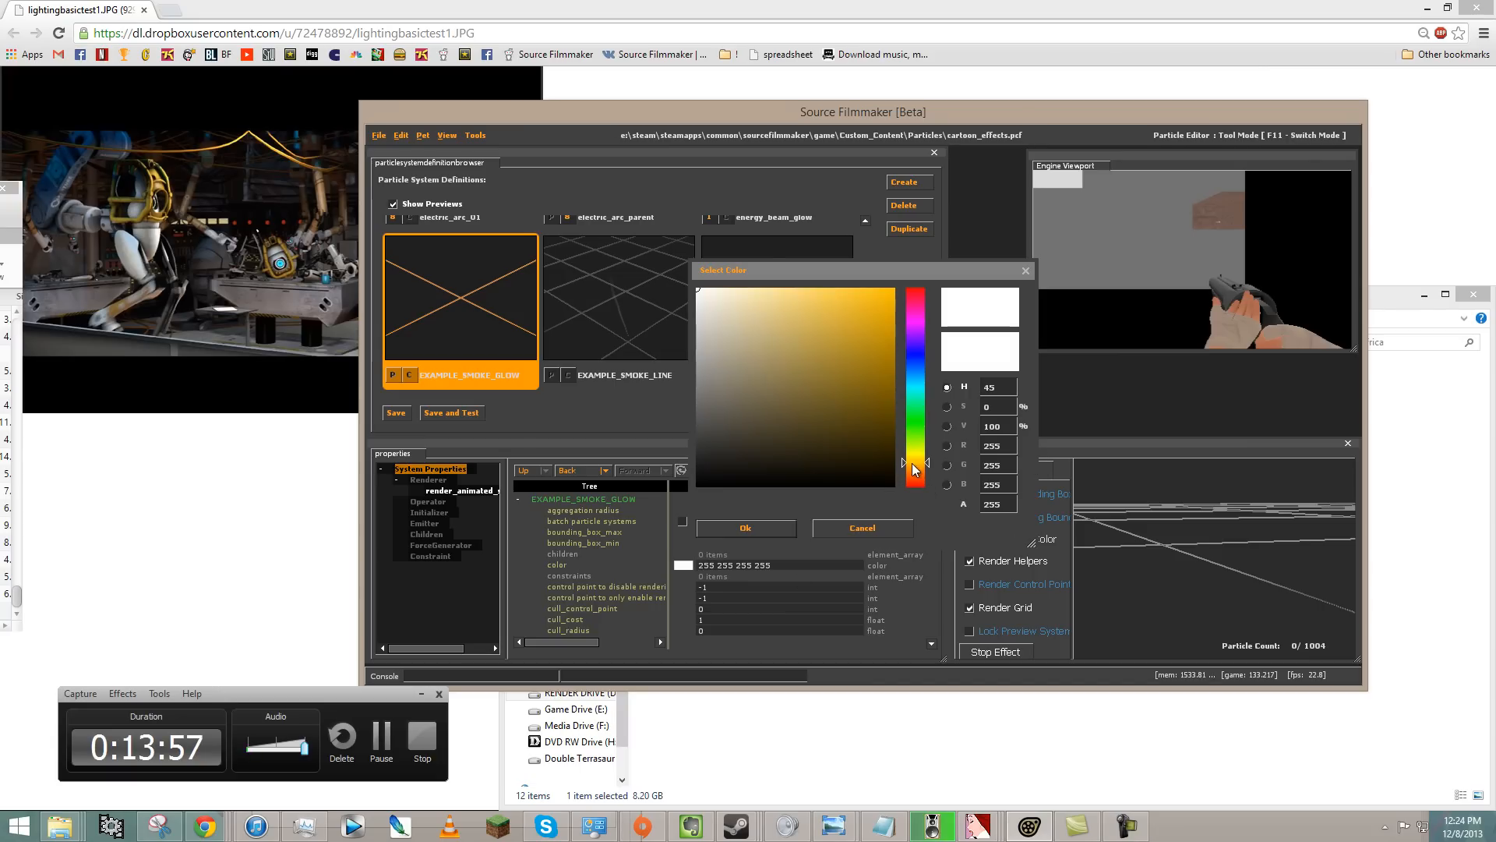
drag(870, 332, 857, 288)
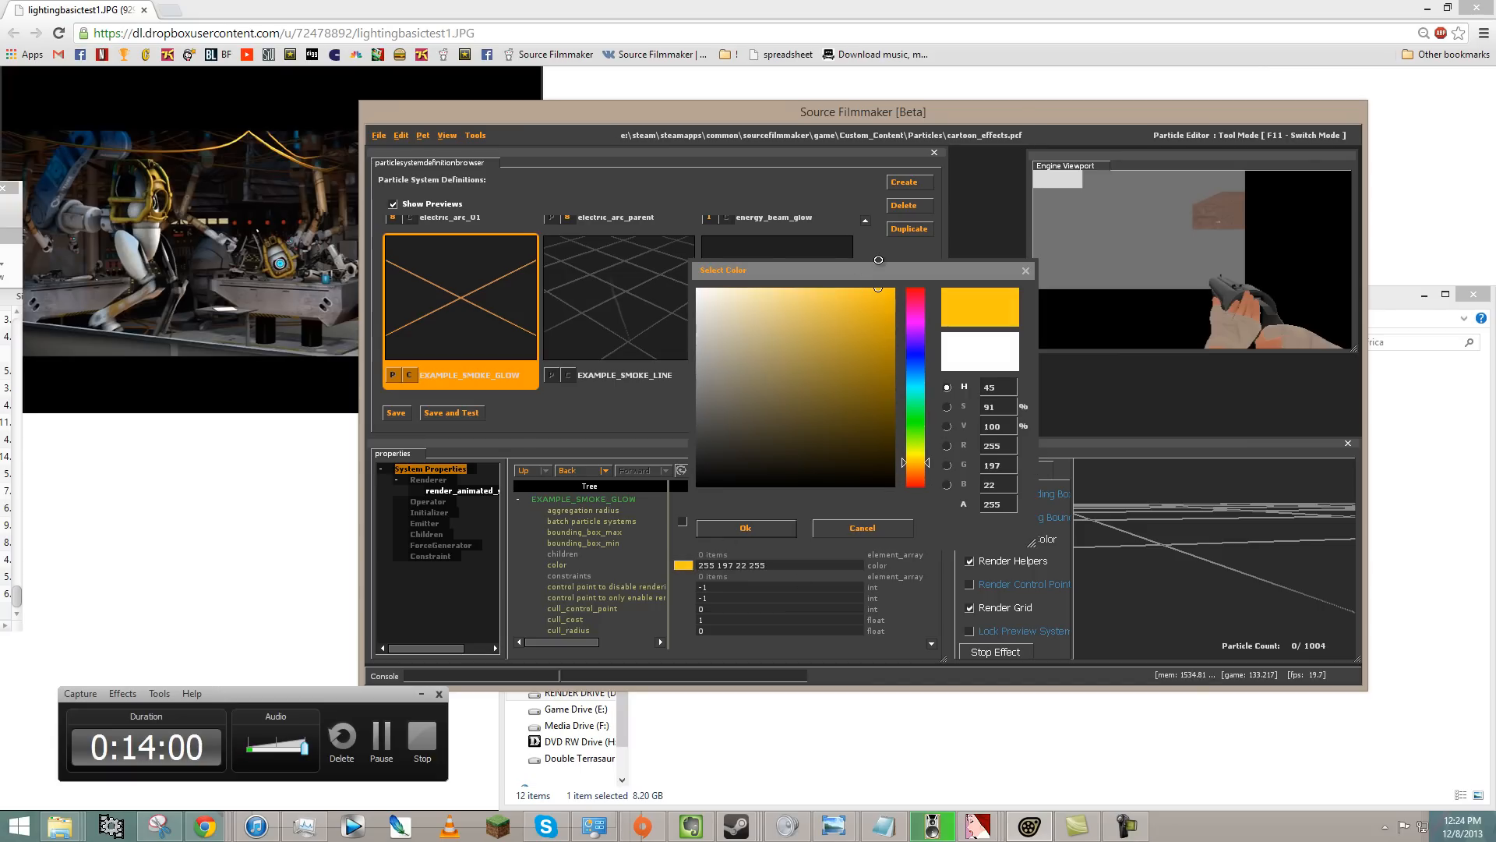
click(927, 469)
click(778, 529)
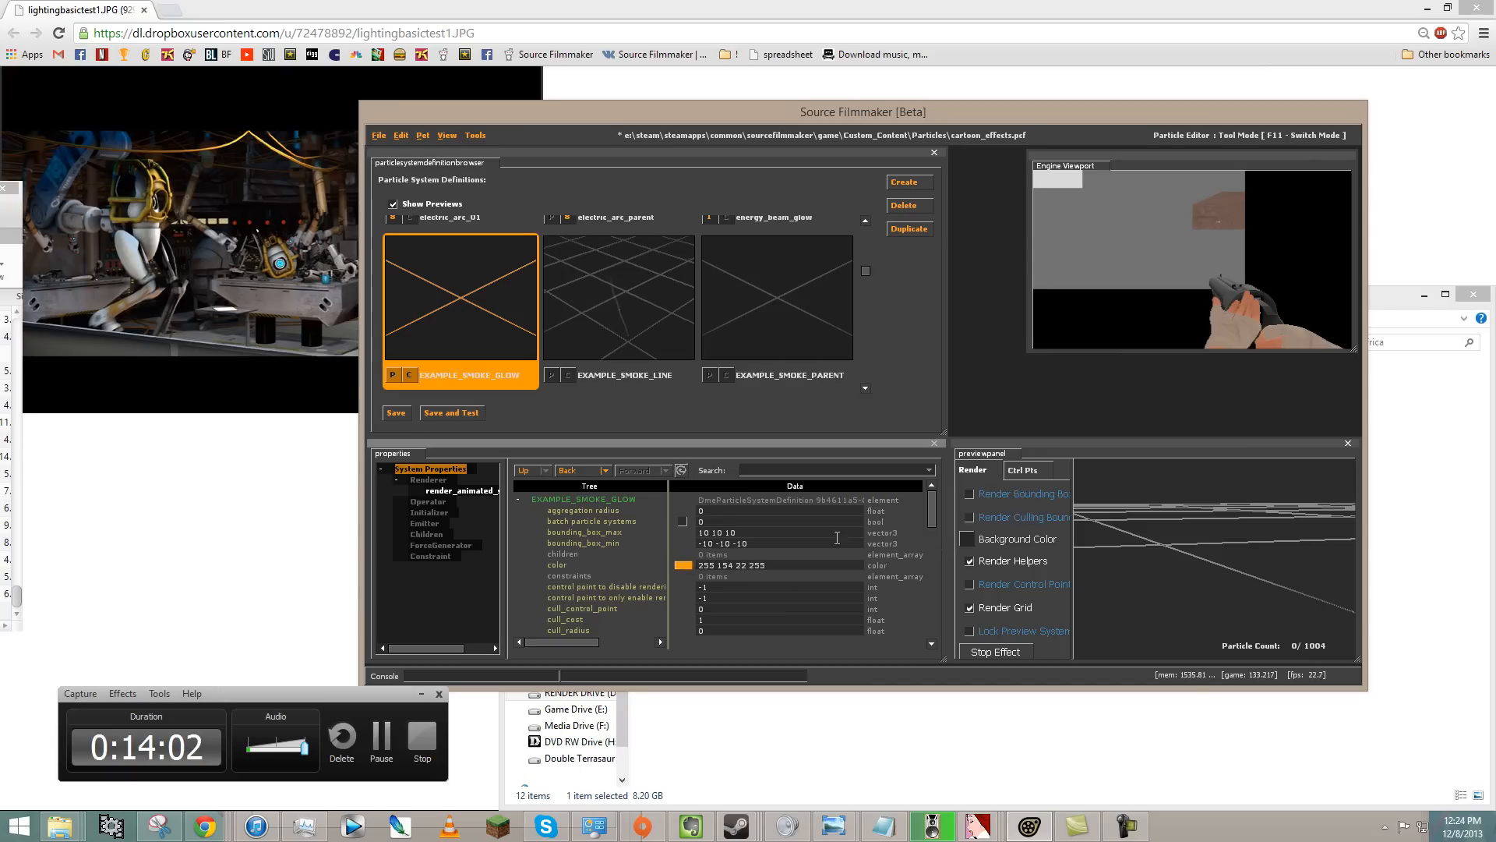
- Add an emit_continuously emitter to EXAMPLE_SMOKE_GLOW and set its emission_rate to 4
drag(1216, 558, 1215, 559)
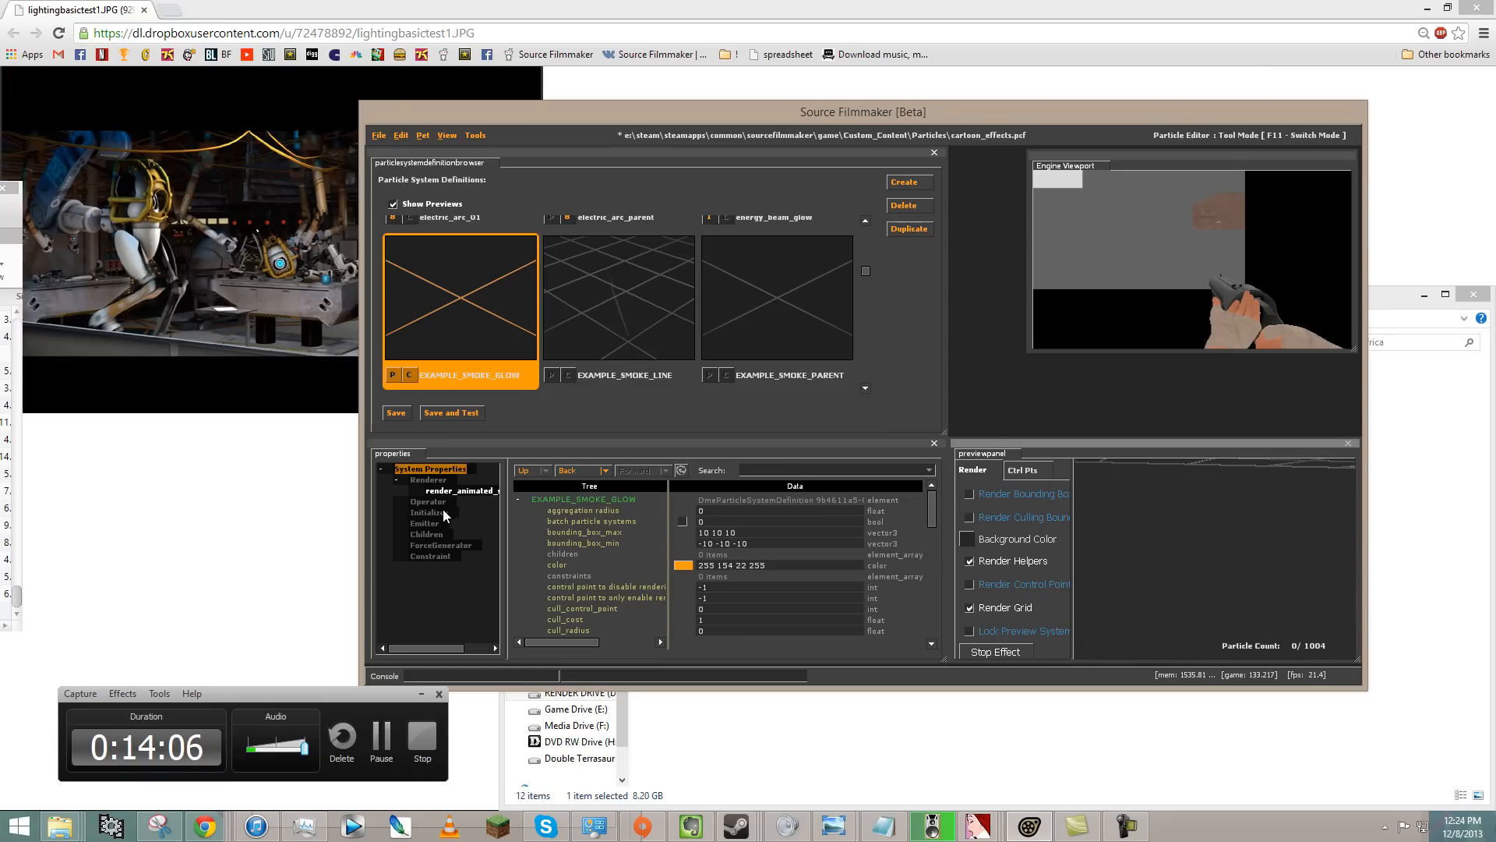
right_click(425, 530)
click(438, 577)
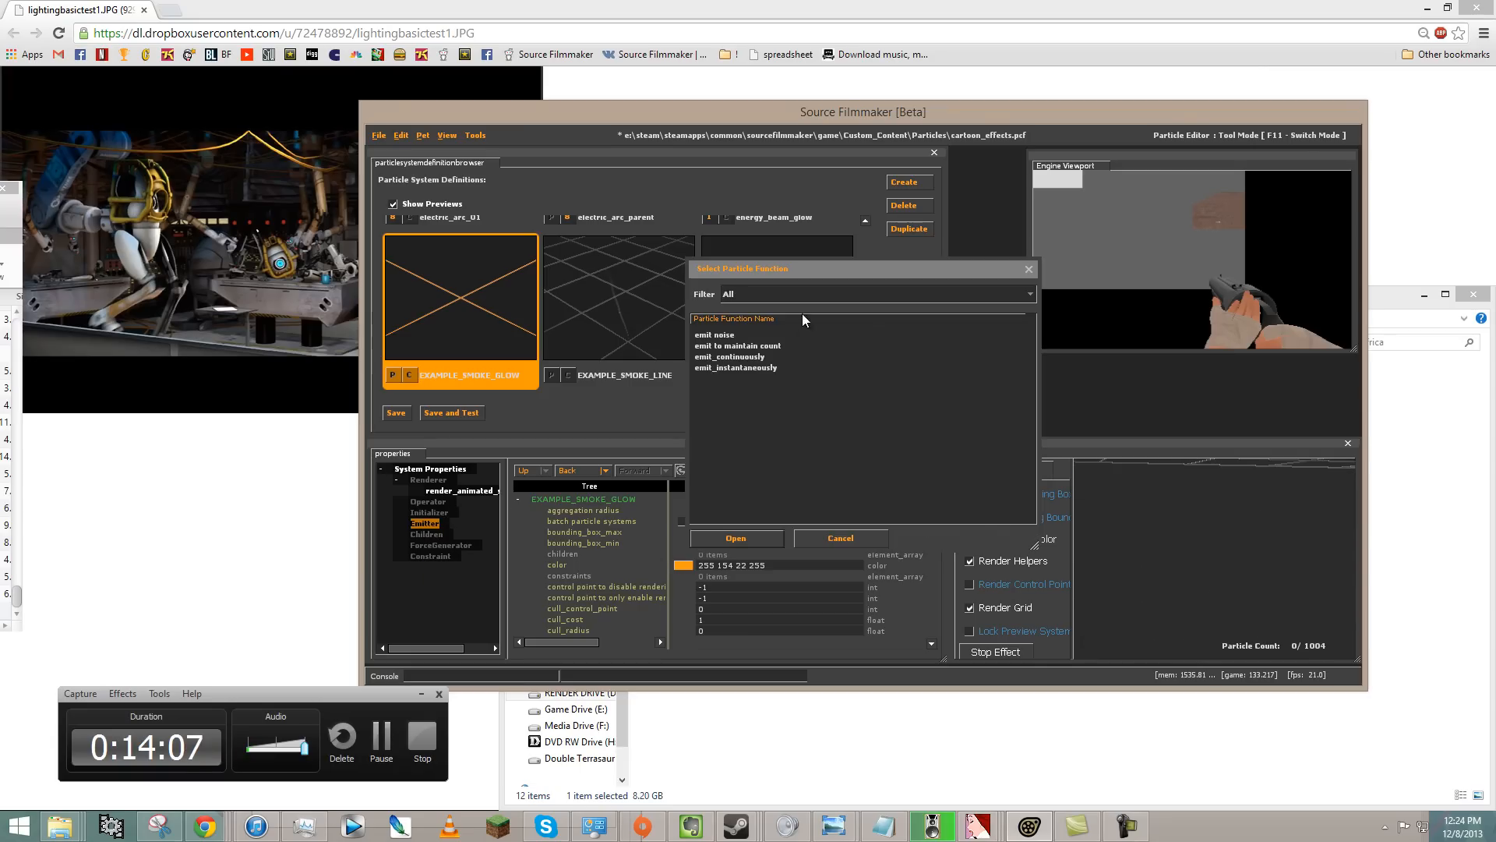
double_click(731, 357)
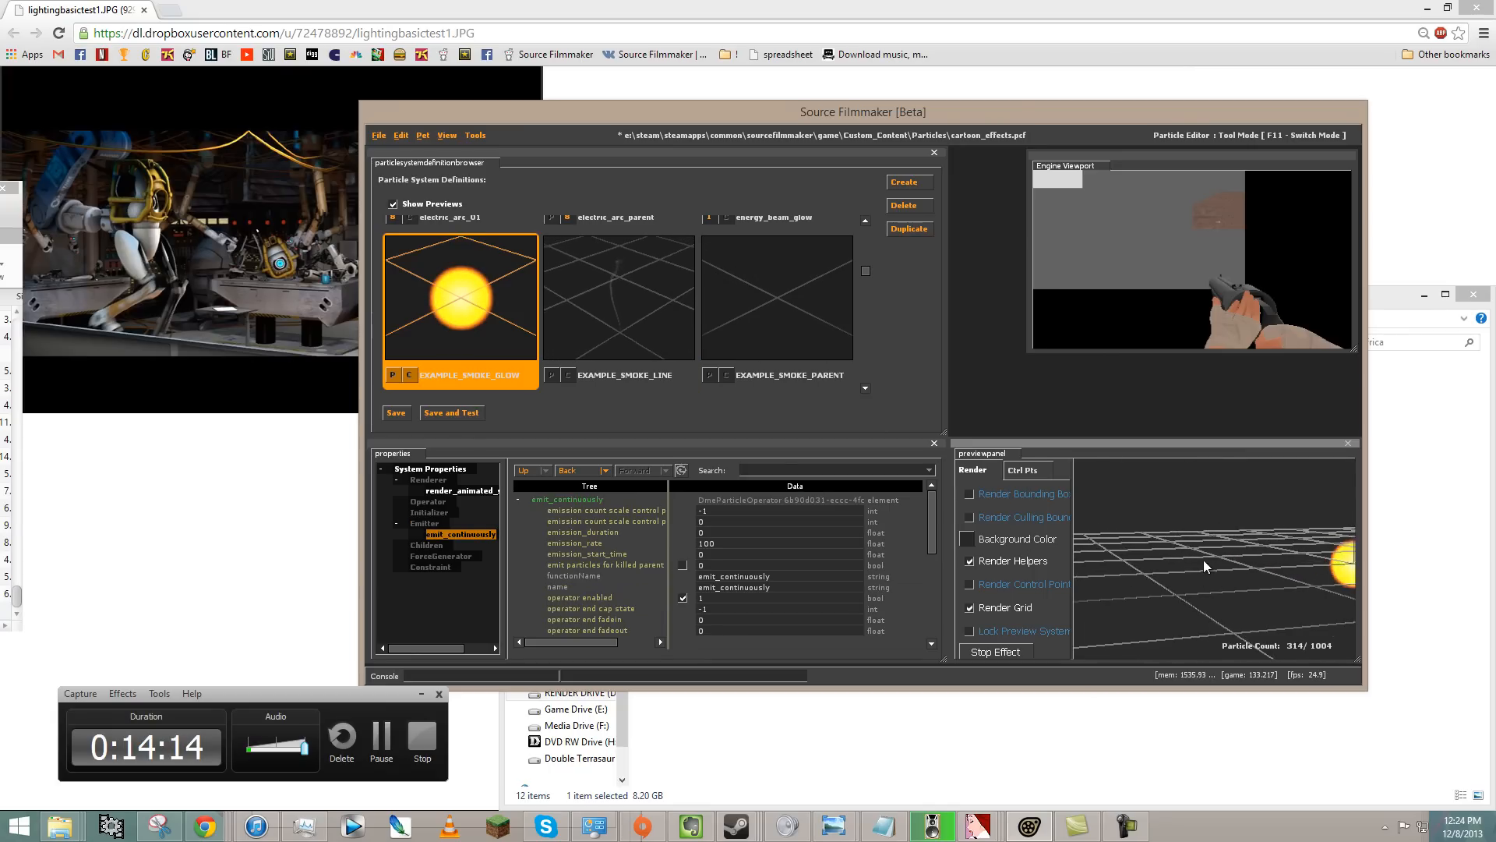
scroll(1215, 558, up, 3)
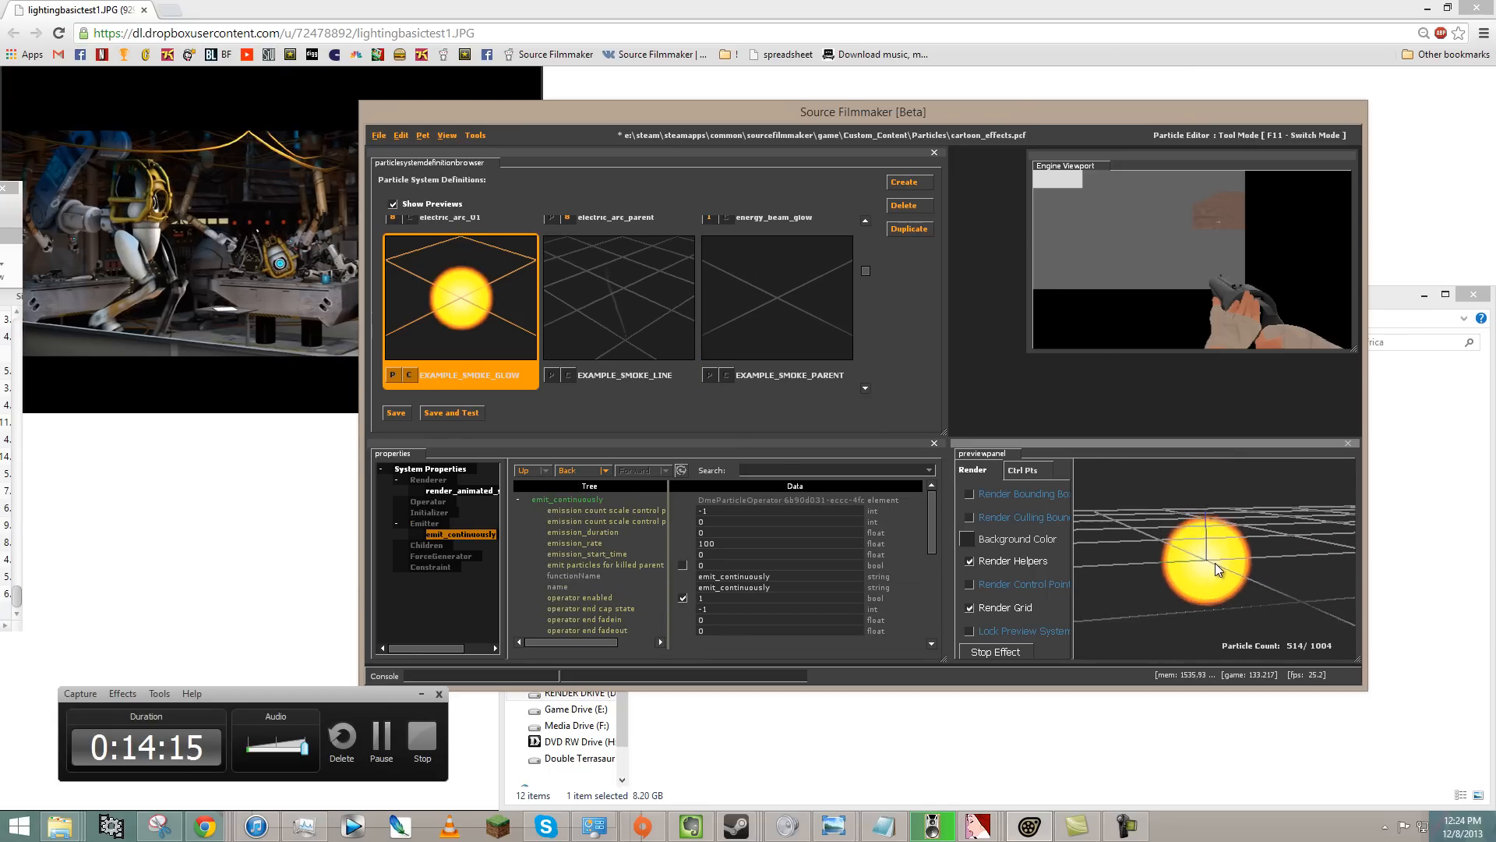
double_click(725, 544)
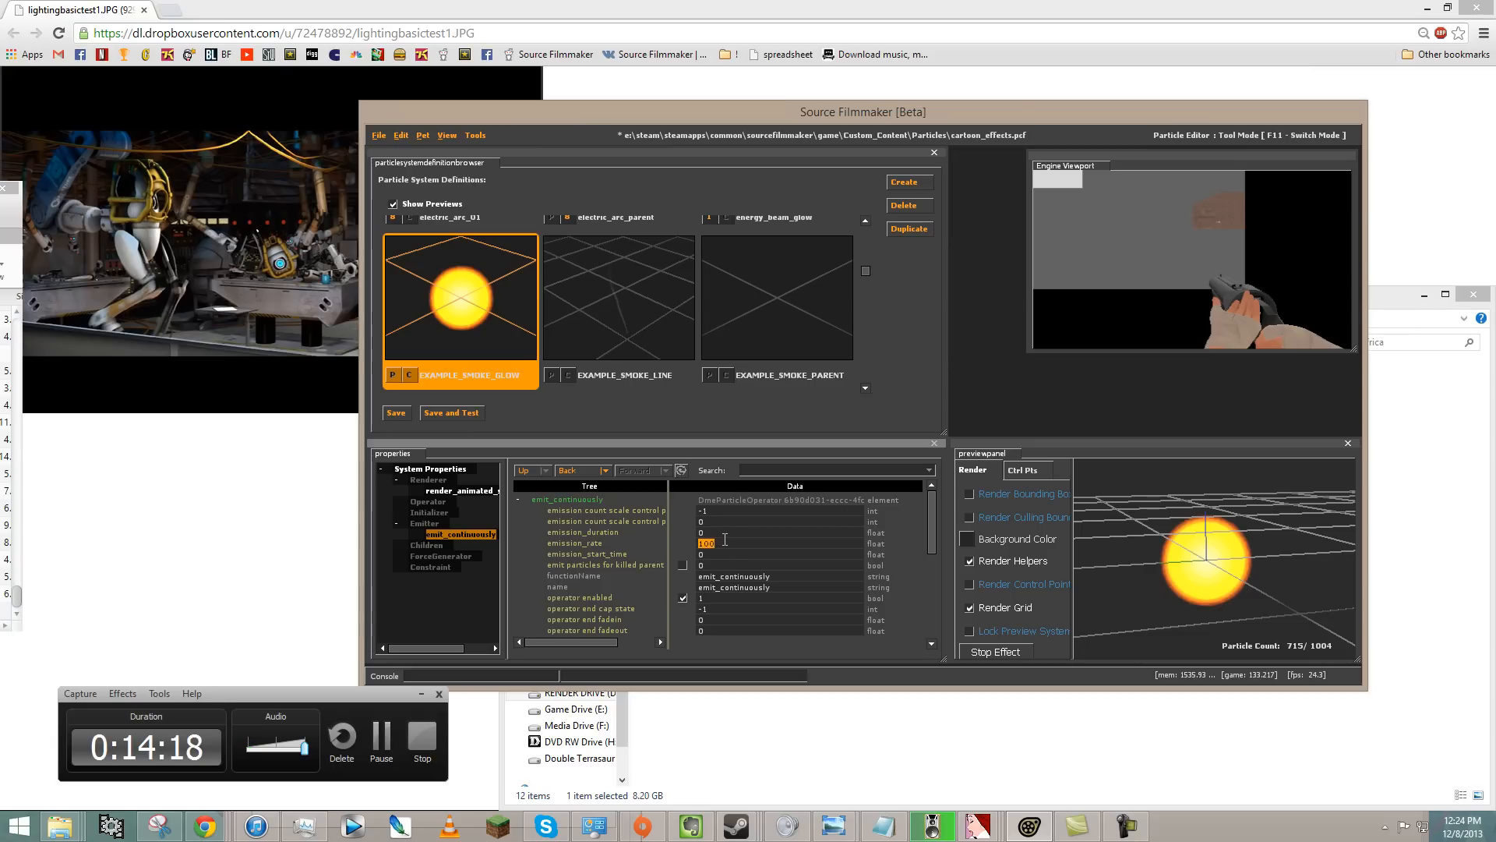
text(4)
key(Return)
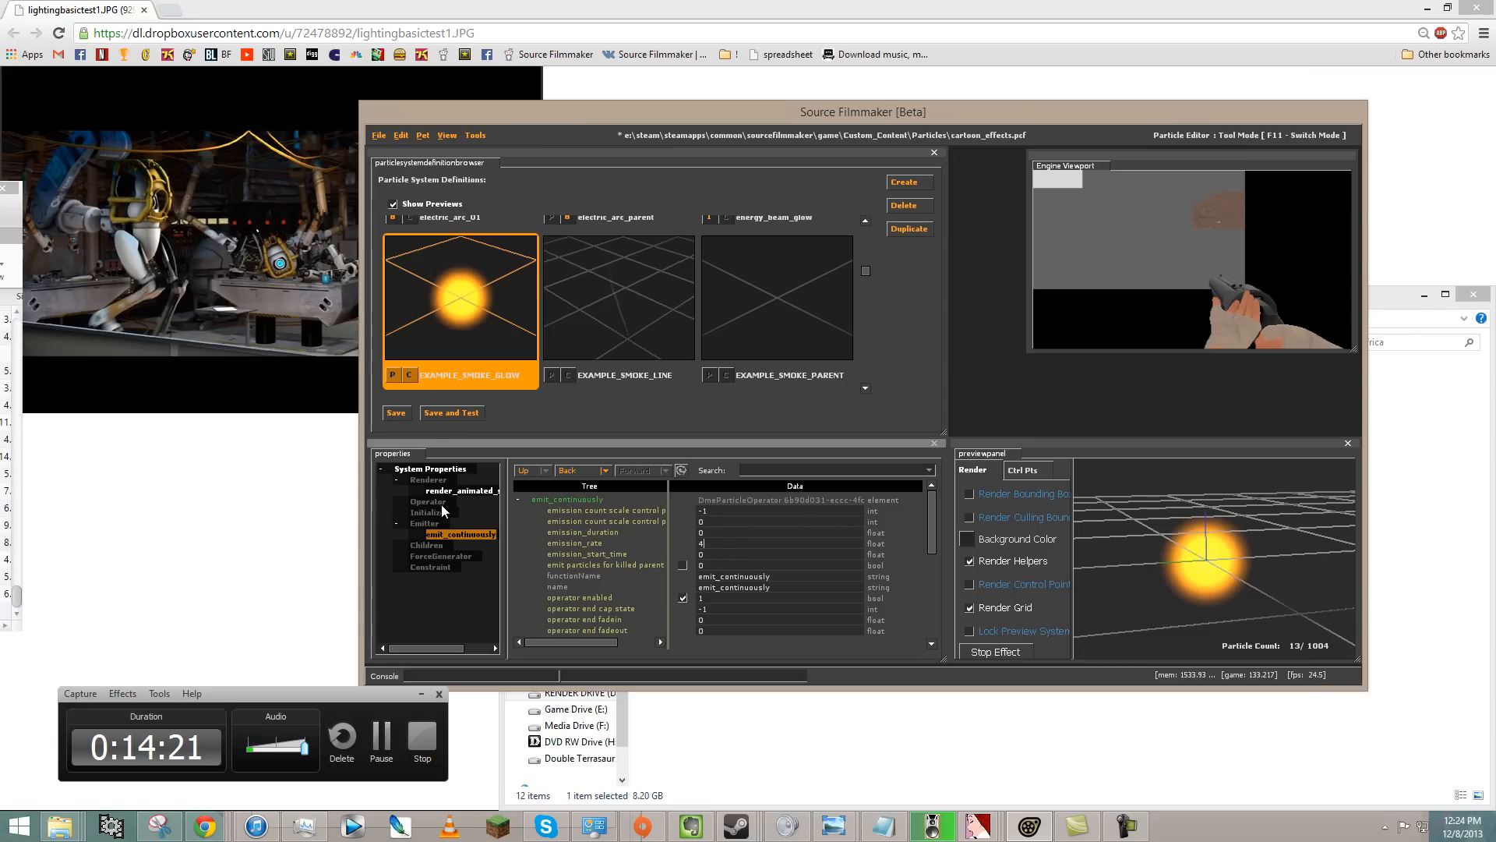
- Add an Alpha Fade and Decay operator to EXAMPLE_SMOKE_GLOW
right_click(431, 503)
click(445, 547)
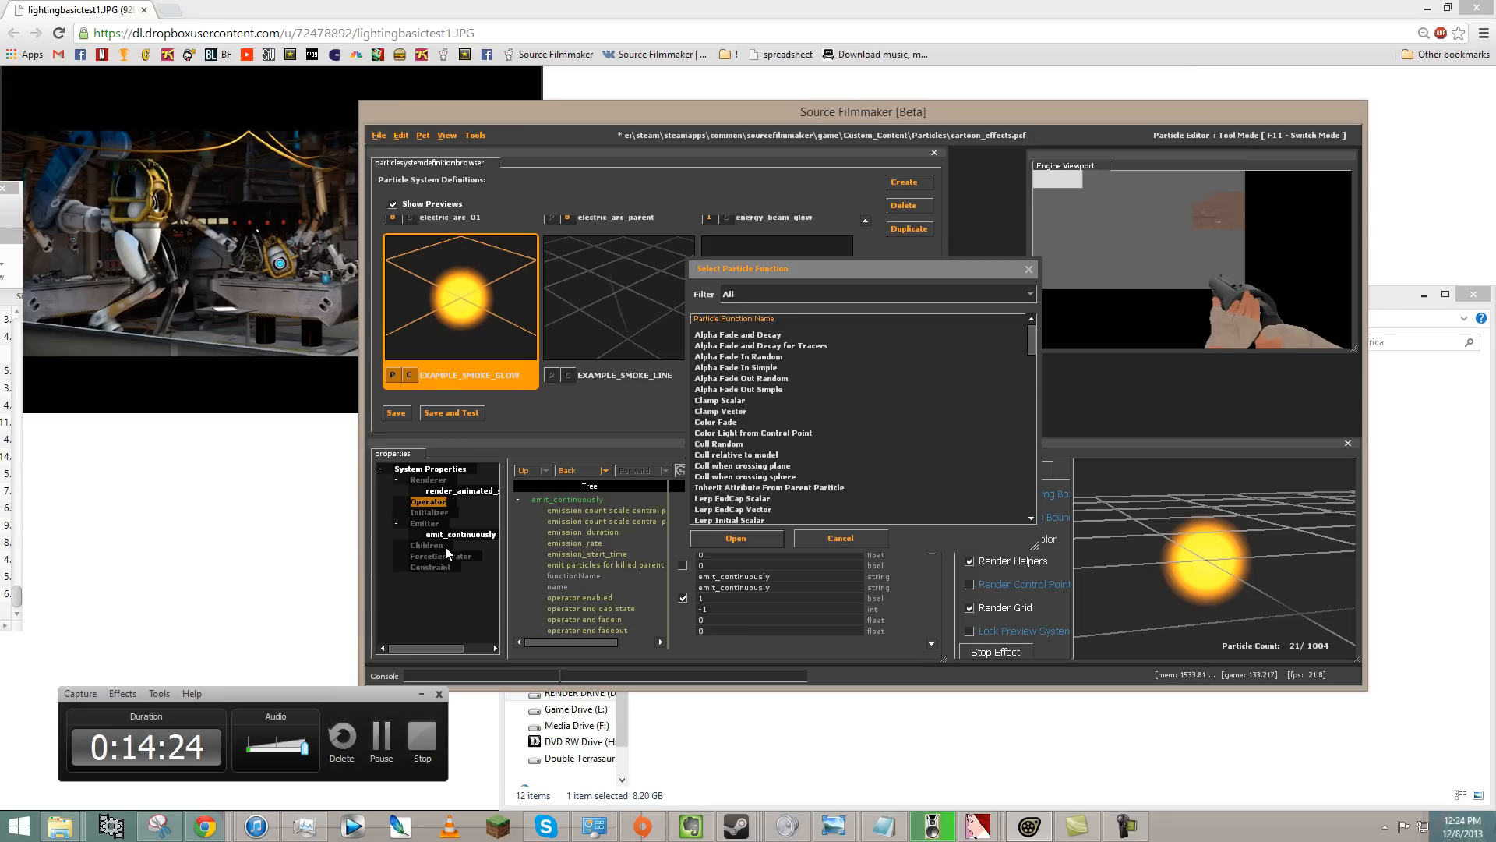
double_click(741, 336)
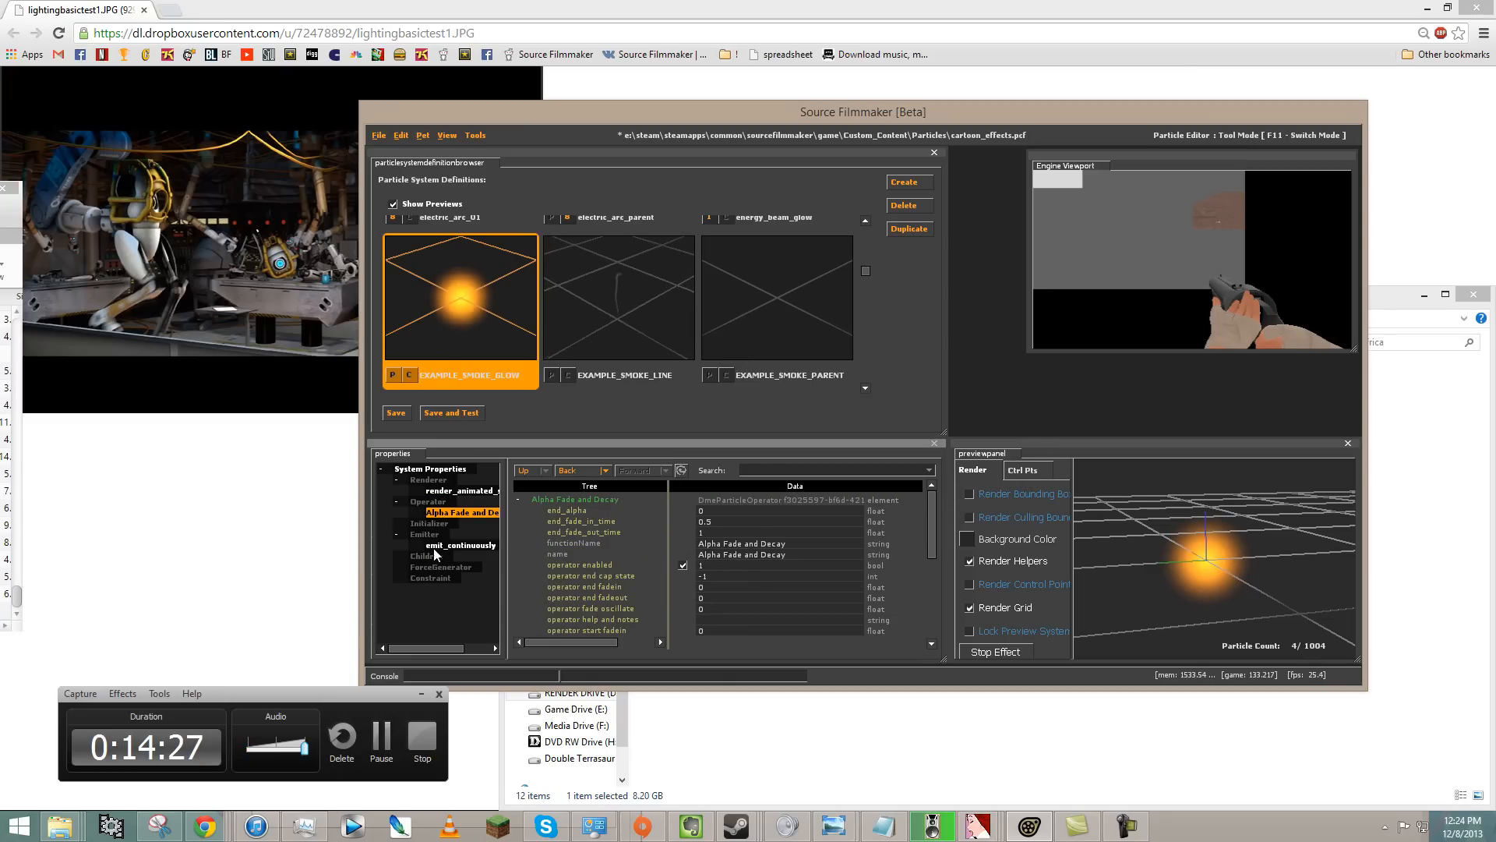
- Add a Lifetime Random initializer to EXAMPLE_SMOKE_GLOW with lifetime_max .2 and lifetime_min .1
right_click(423, 524)
click(435, 570)
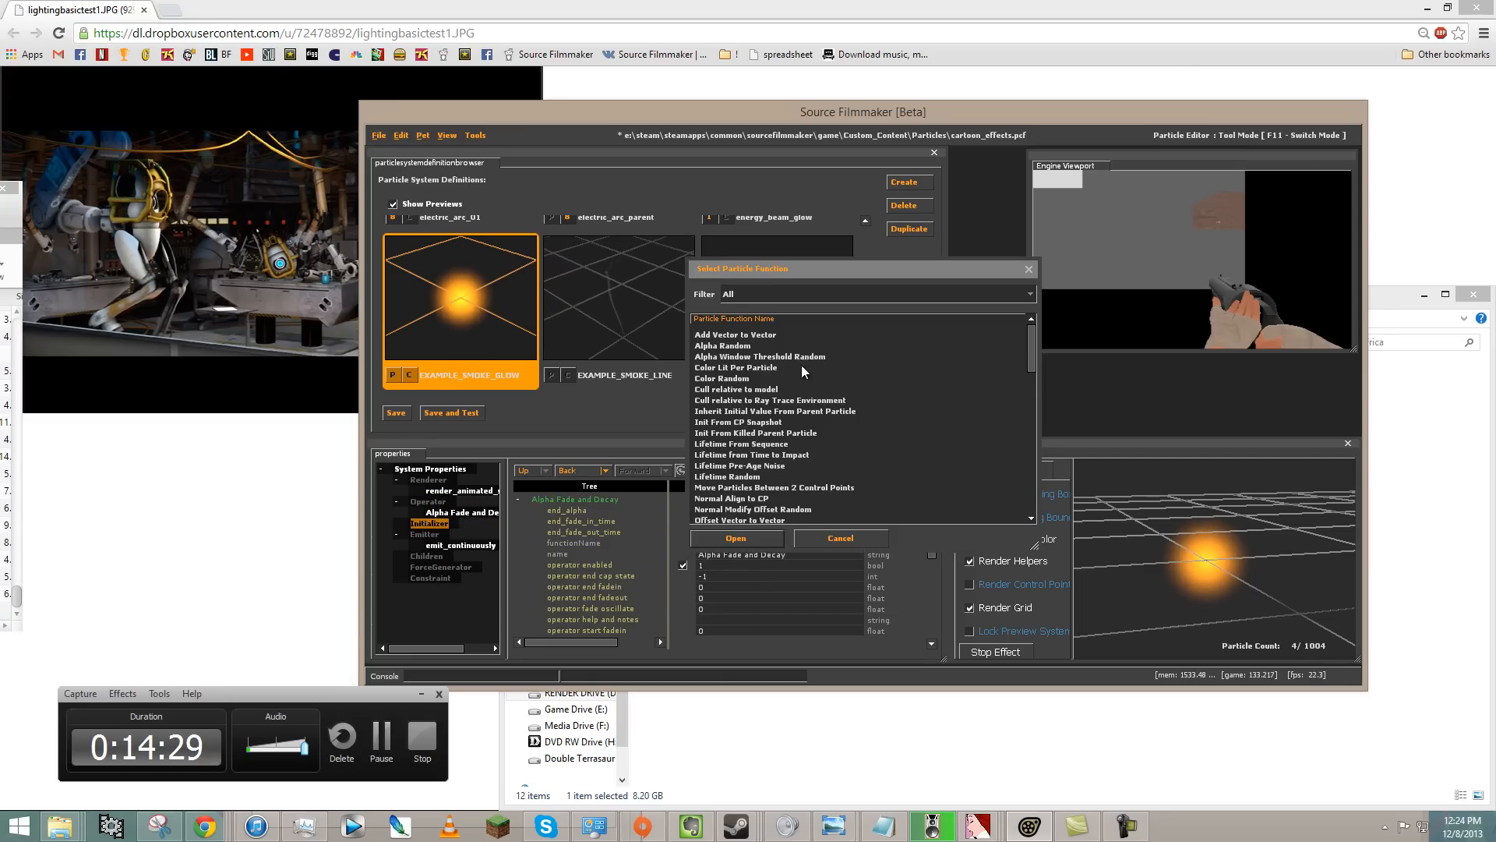
scroll(771, 420, down, 5)
double_click(736, 411)
click(702, 521)
text(2)
click(707, 532)
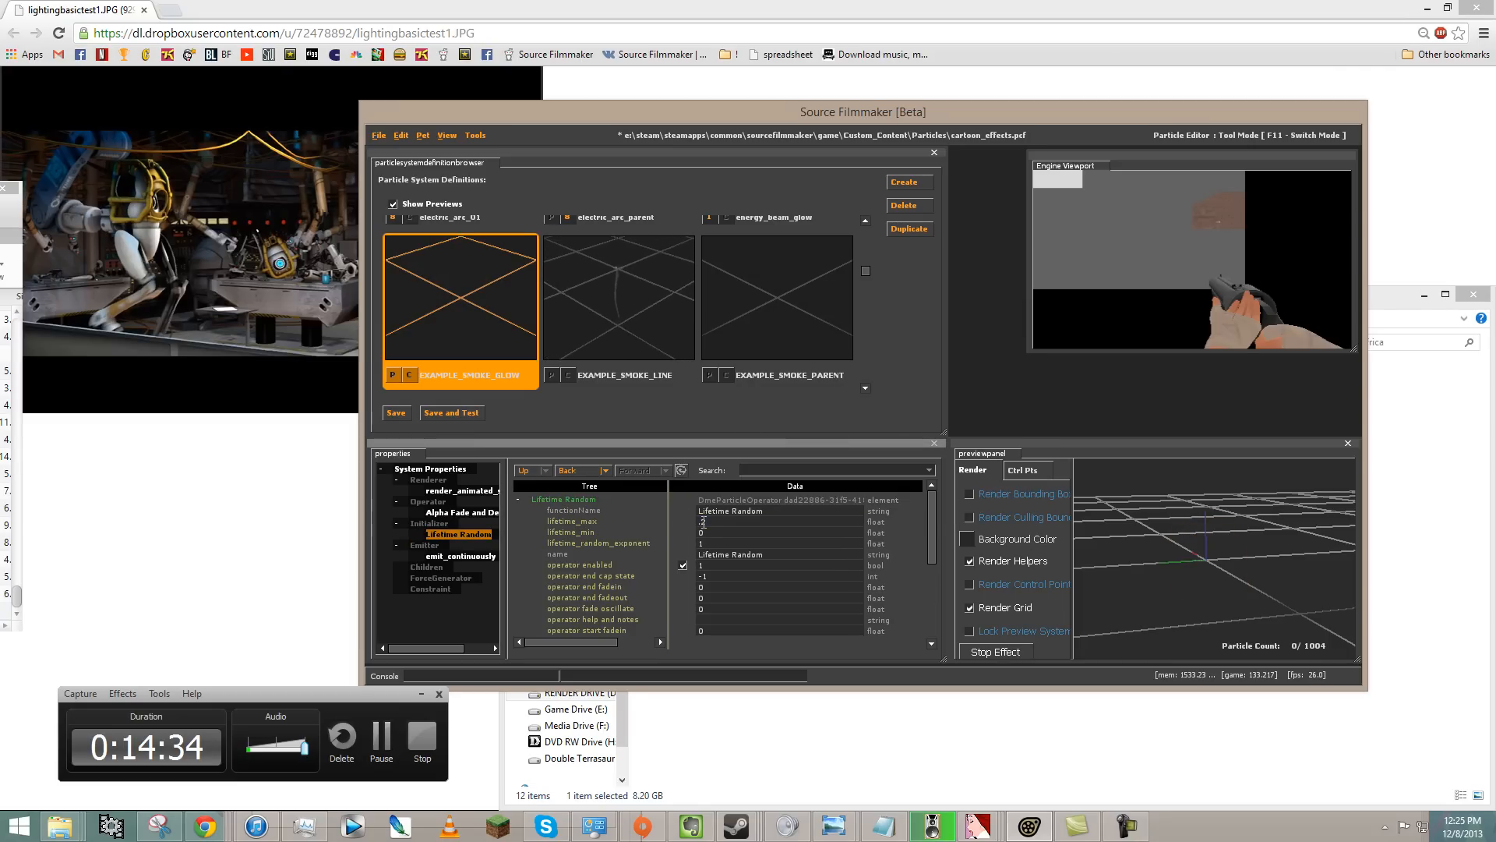
text(.1)
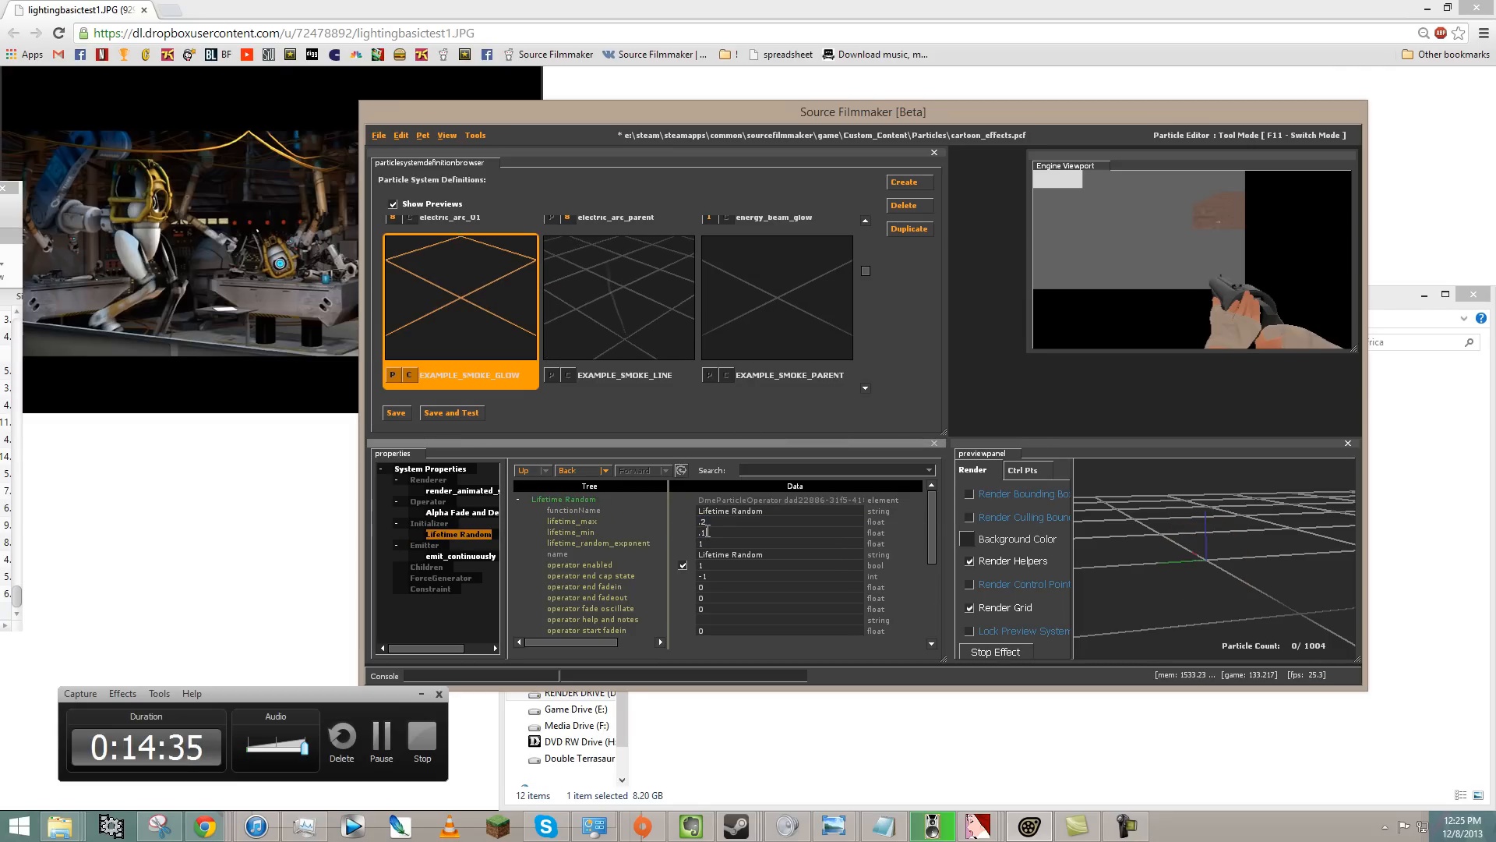
- Set emit_continuously's emission_rate to 15 and inspect the glow in the preview
click(472, 557)
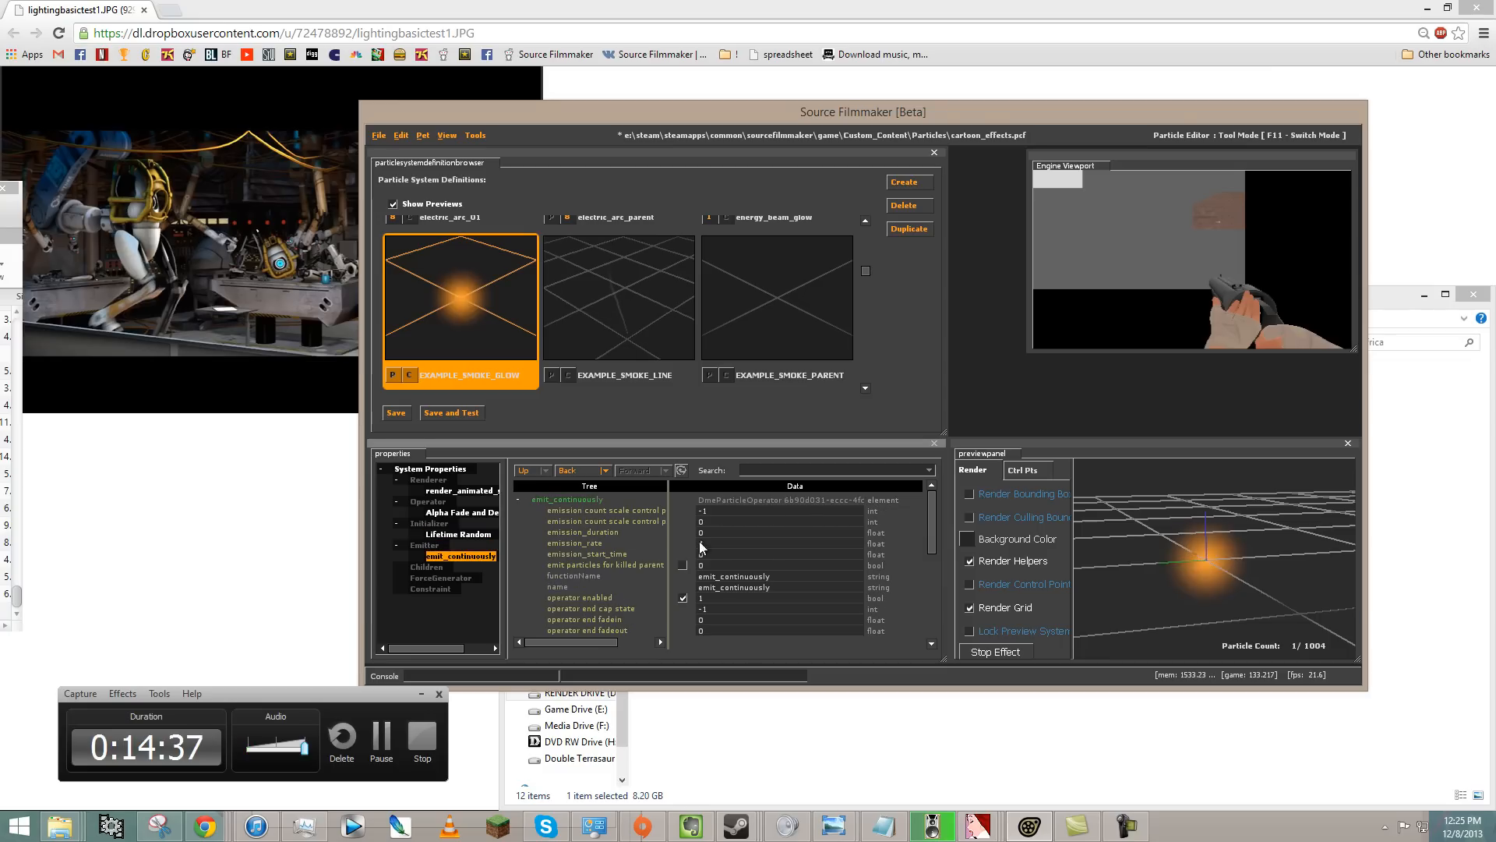
text(15)
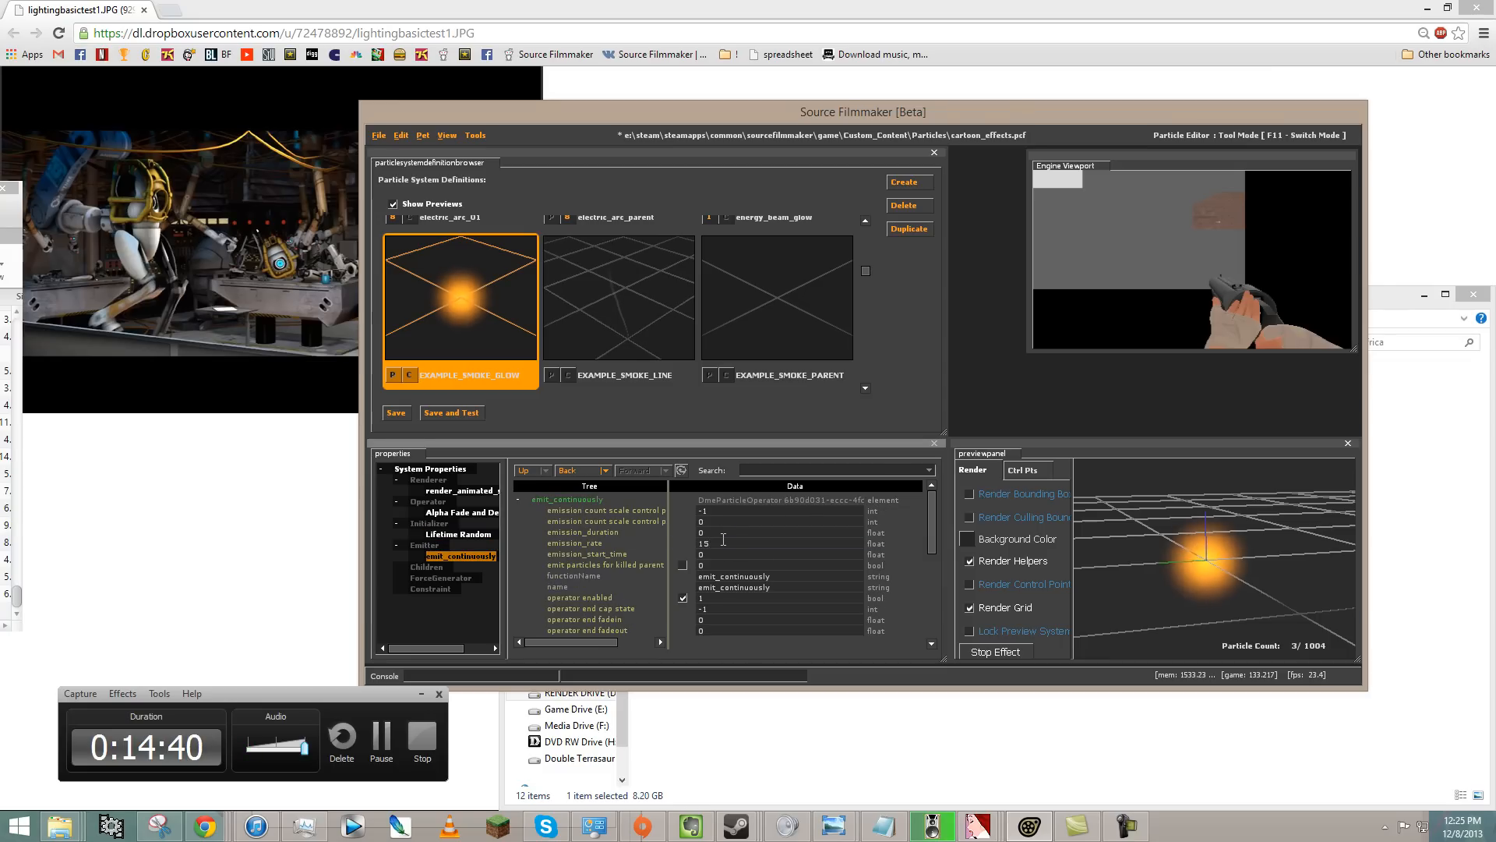
drag(1155, 586, 1216, 559)
right_drag(1216, 559, 1216, 560)
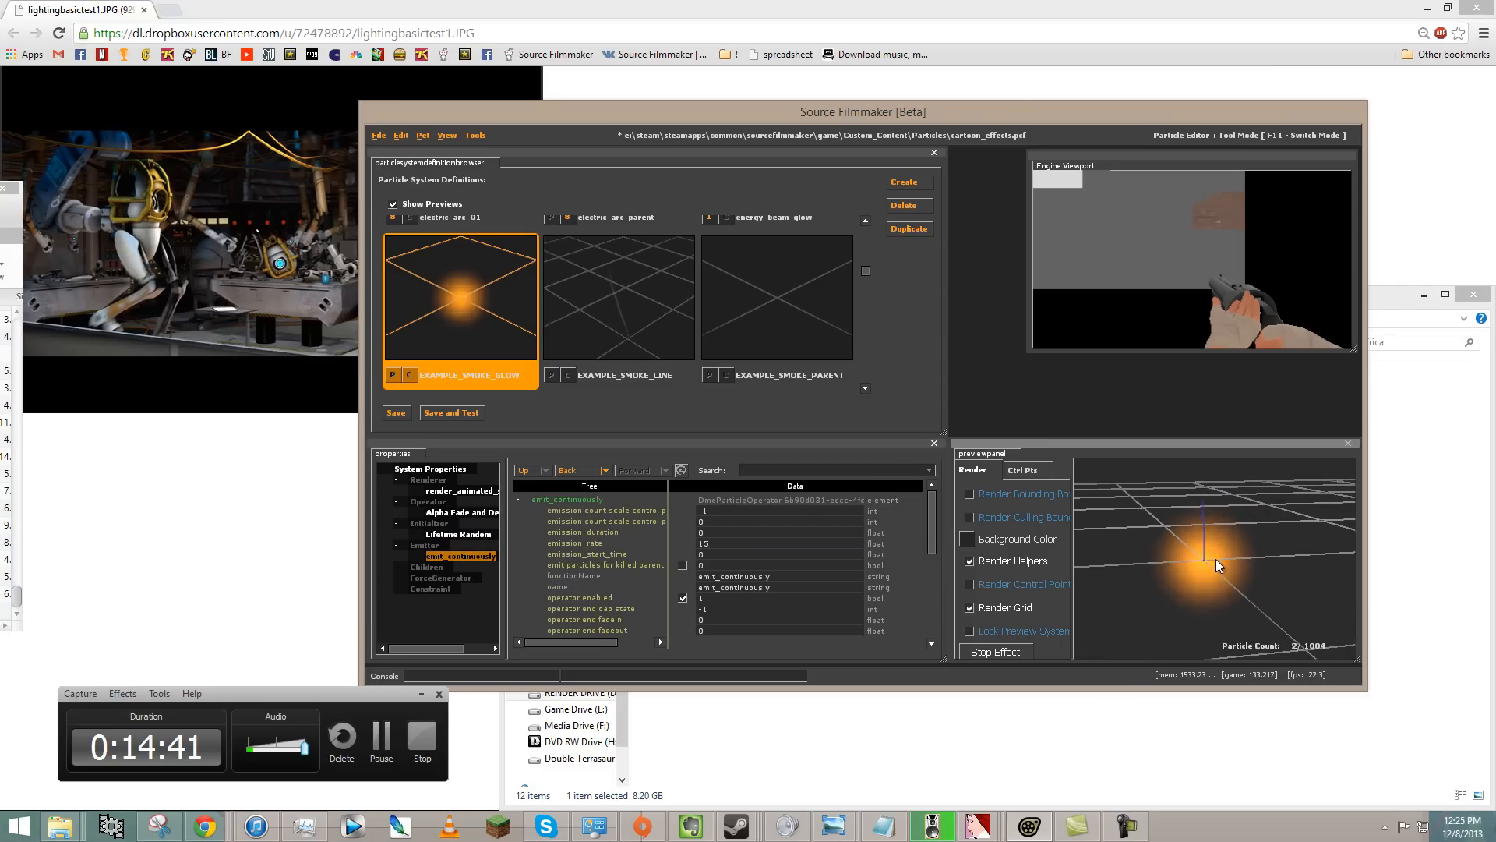
- Add an Alpha Random initializer to EXAMPLE_SMOKE_GLOW
right_click(410, 546)
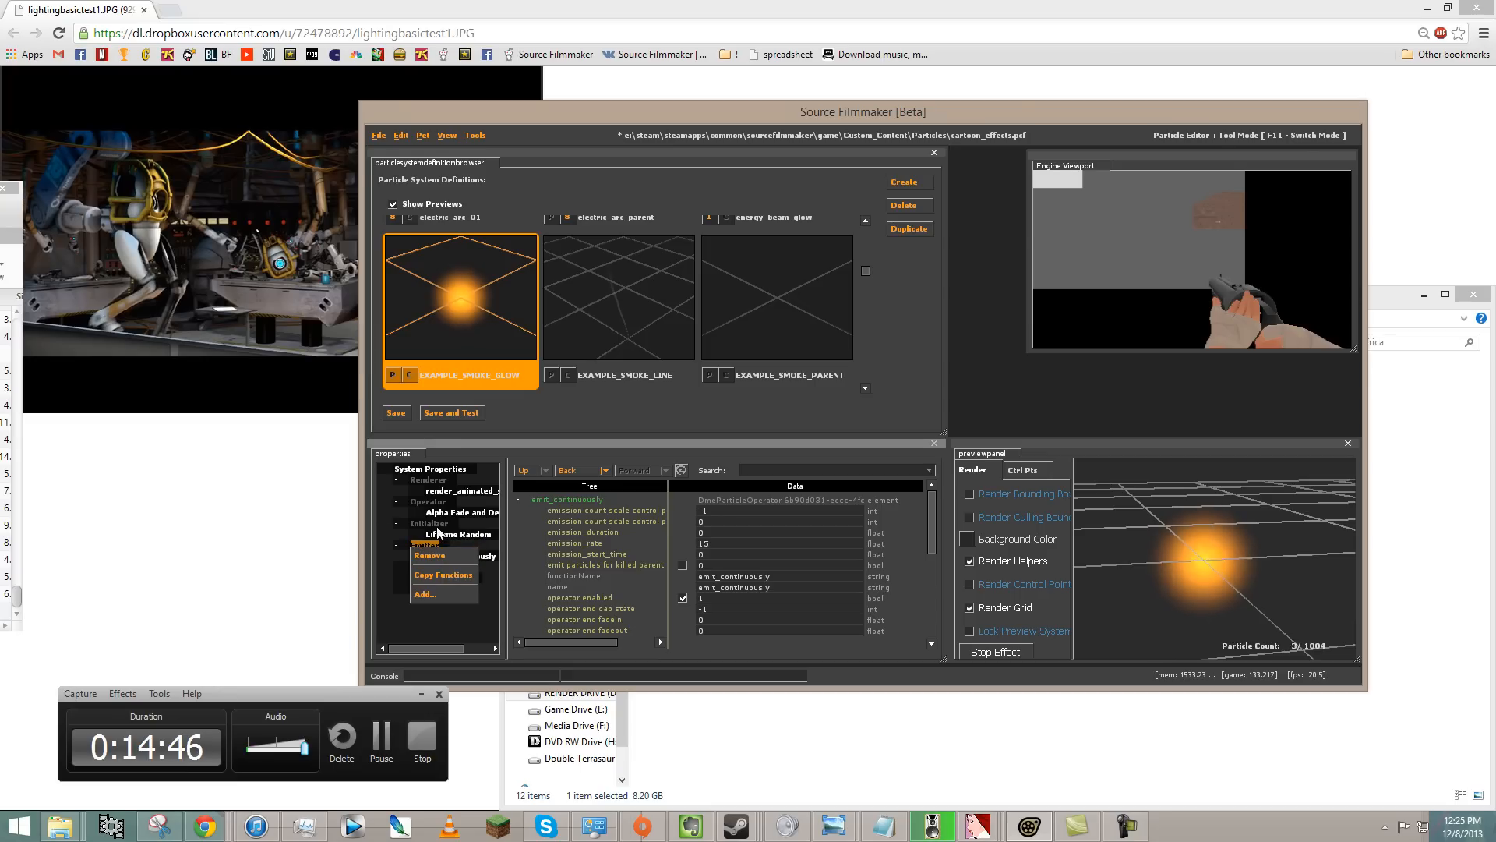
right_click(438, 526)
click(460, 572)
click(729, 348)
click(736, 537)
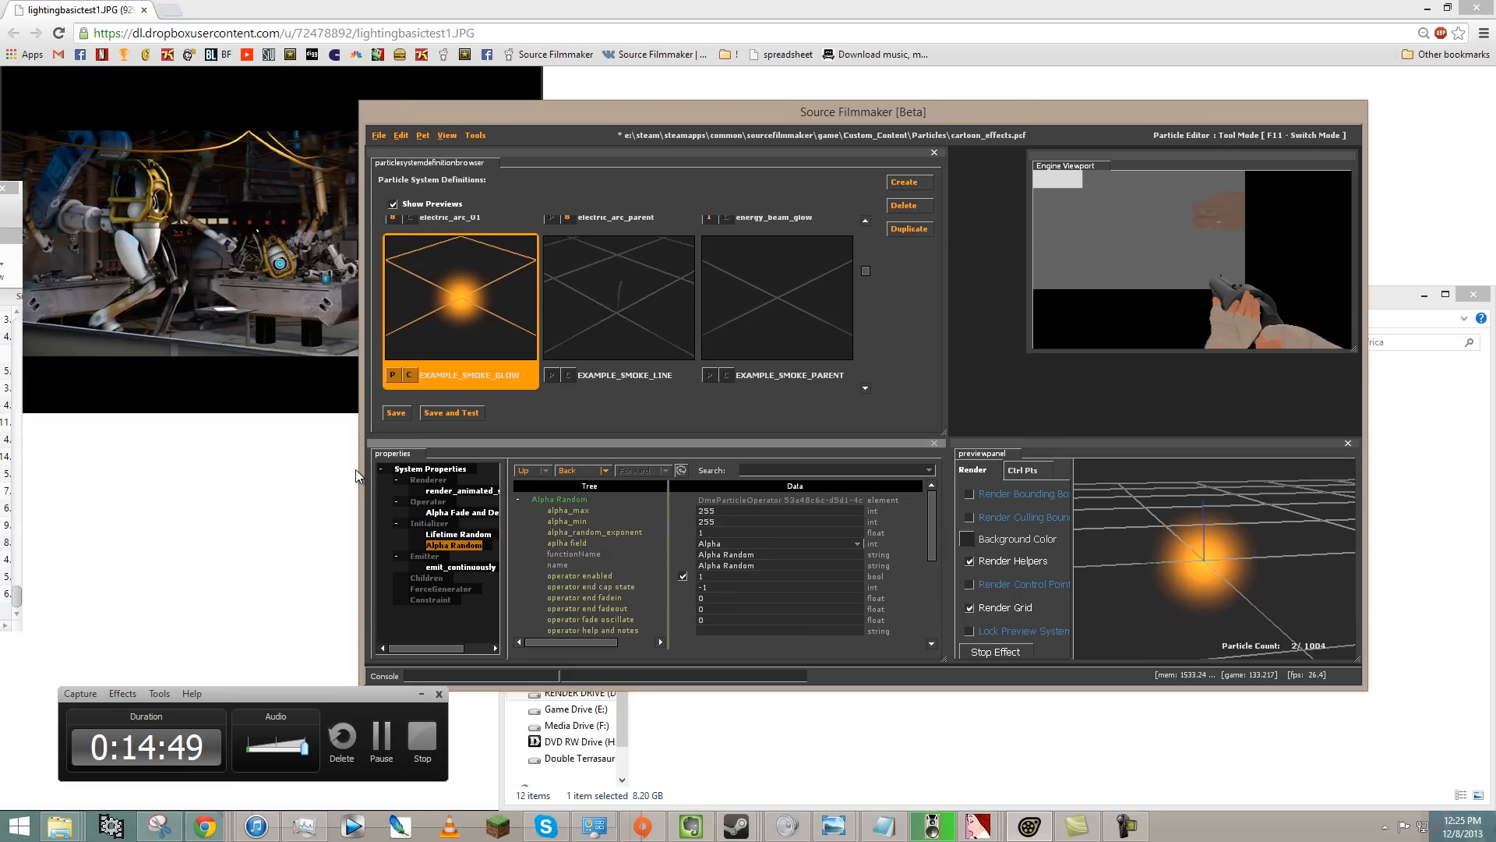
- Set Alpha Random's alpha_min to 50 and alpha_max to 100, and save the particle file
click(706, 522)
text(50)
key(Return)
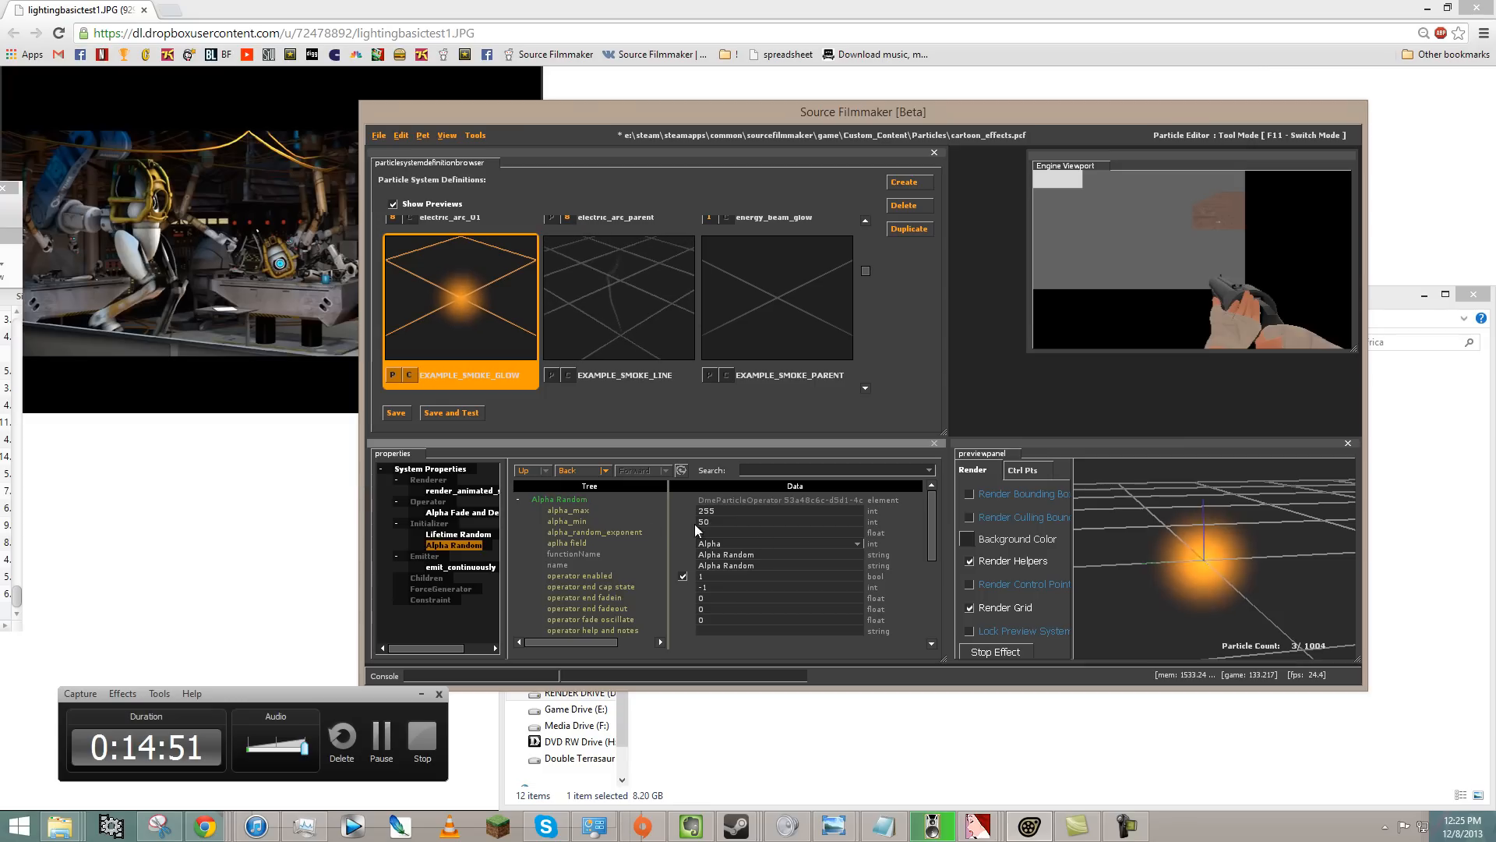
click(753, 512)
text(15)
key(Return)
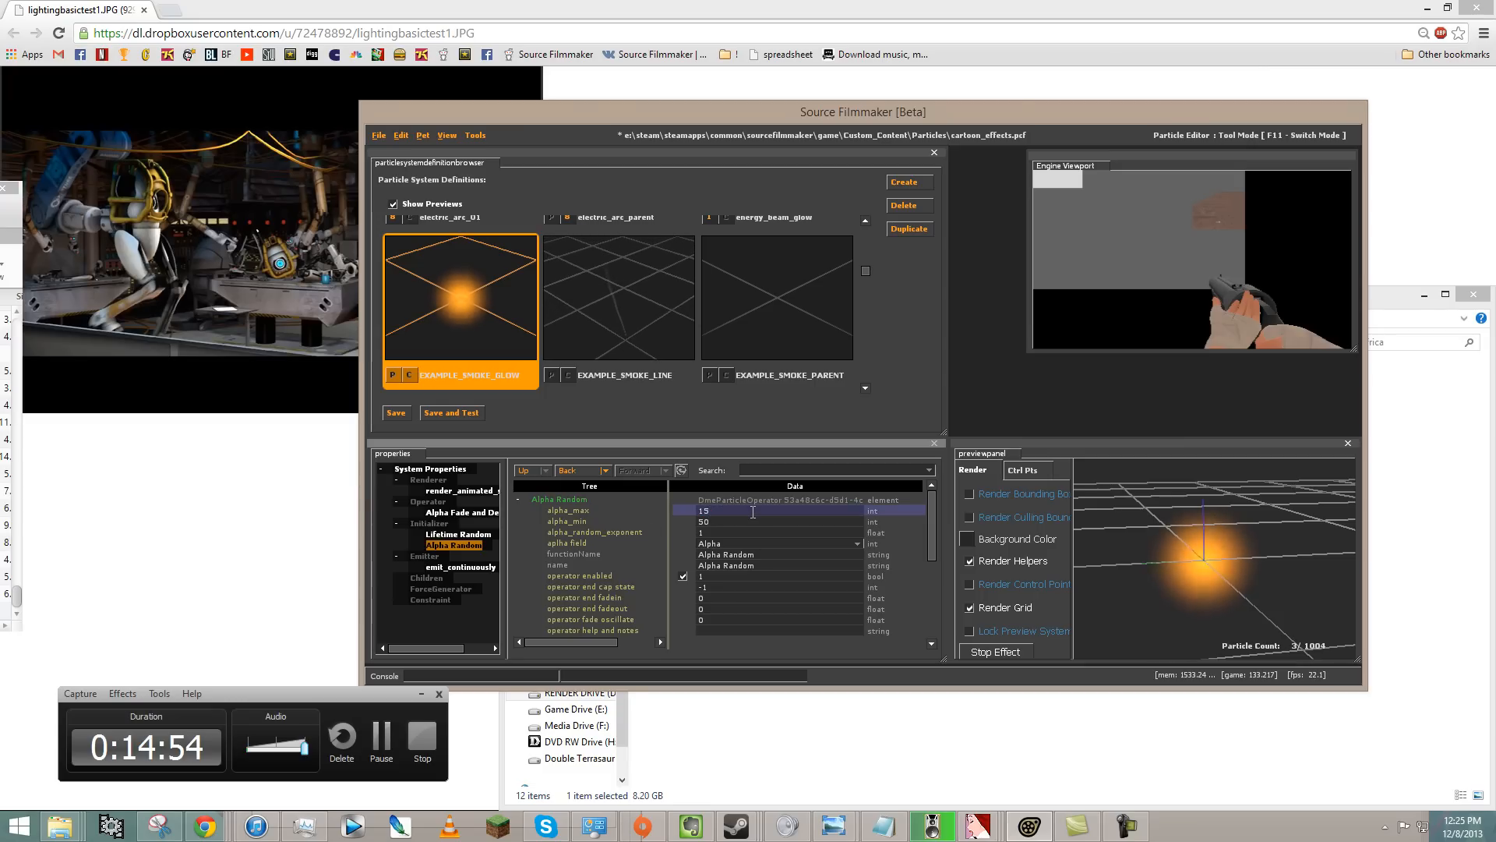
click(753, 512)
text(100)
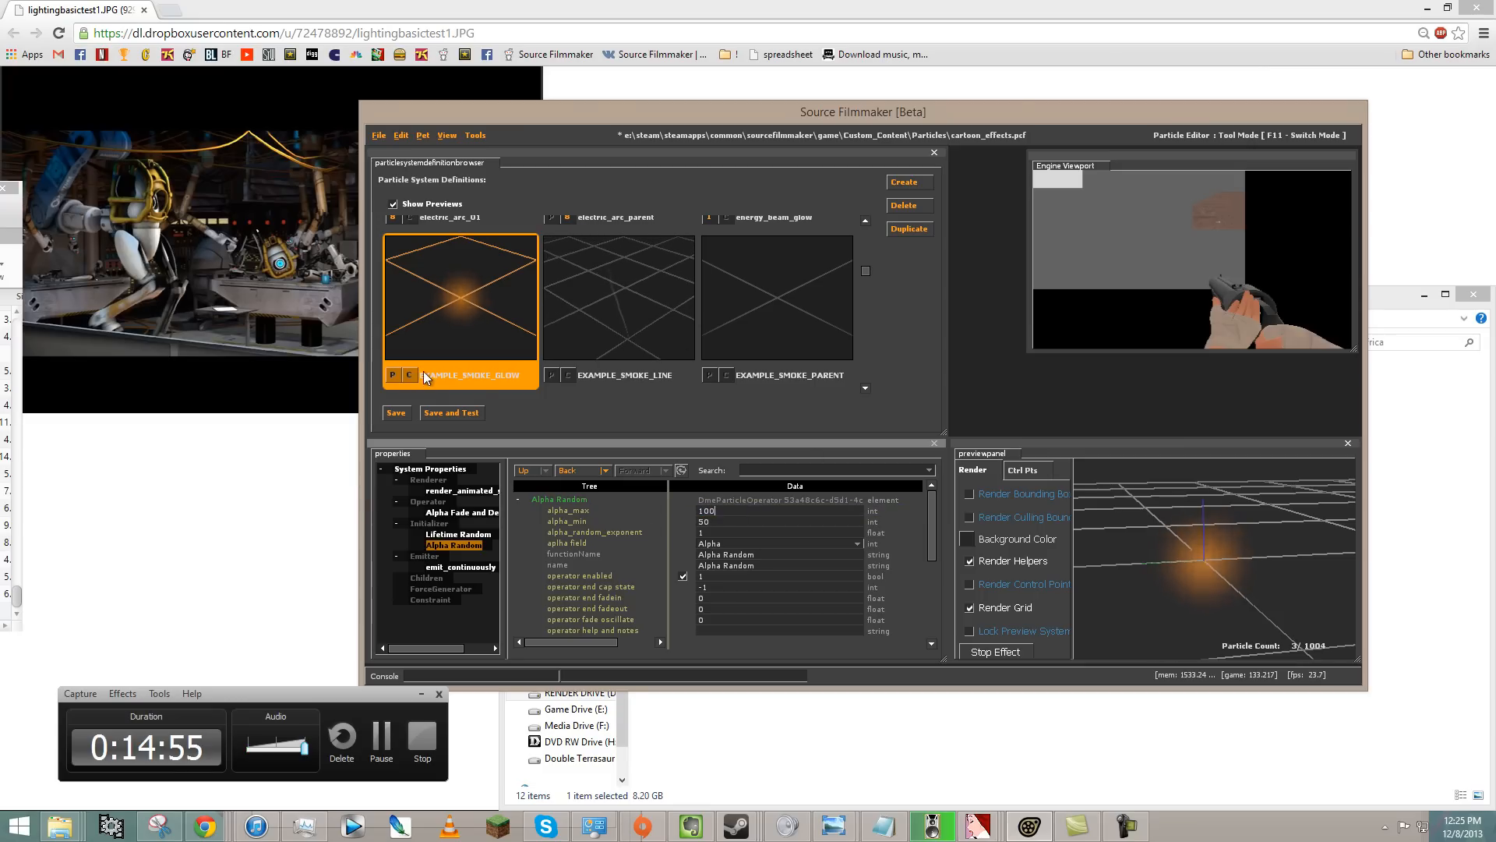
click(396, 414)
mouse_move(1180, 566)
mouse_down()
mouse_move(1197, 577)
mouse_move(1213, 539)
mouse_move(1157, 574)
mouse_up()
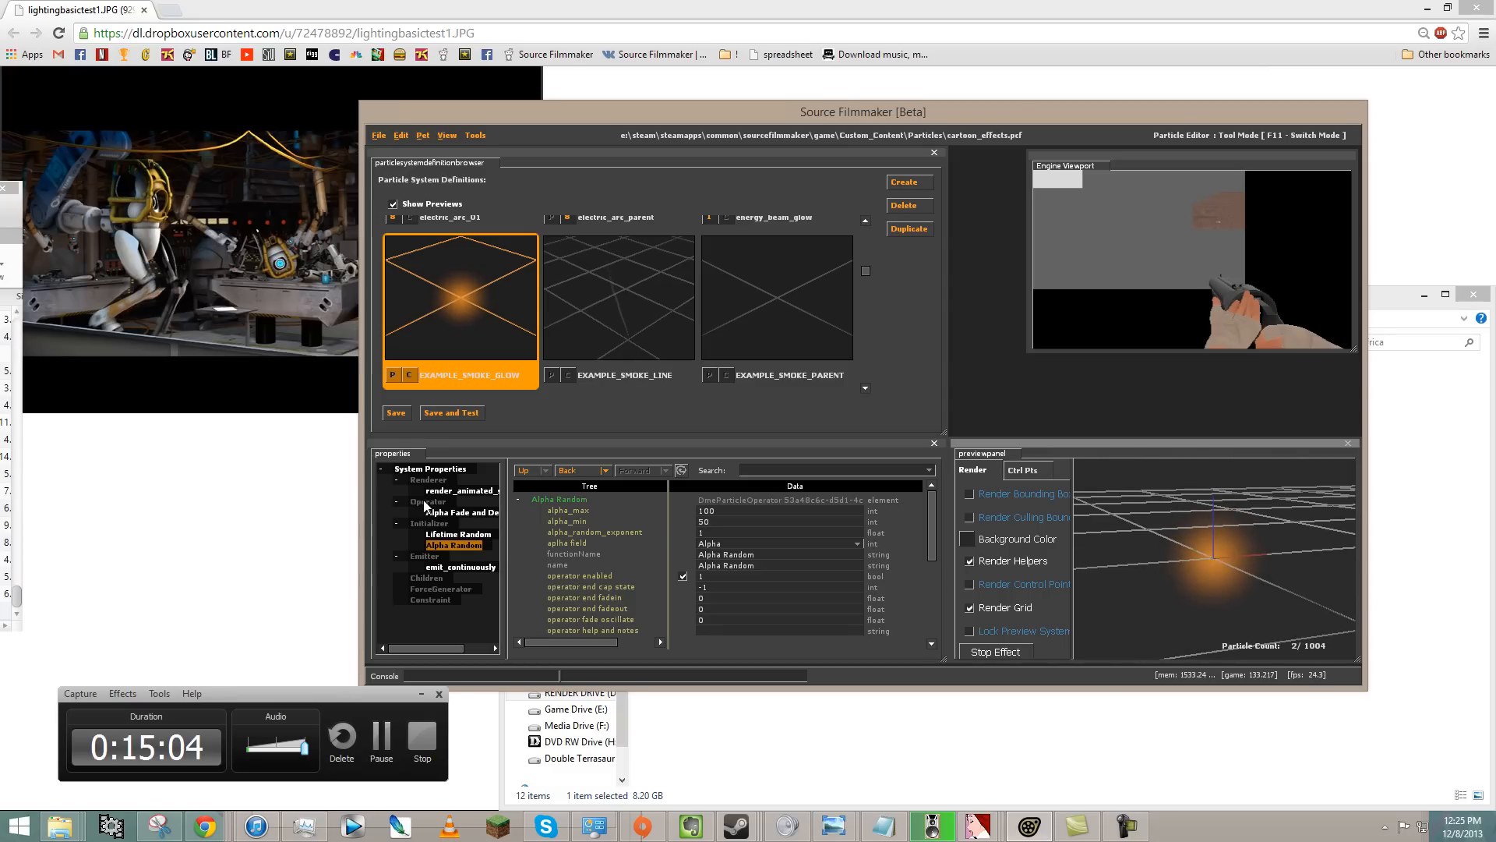
click(378, 741)
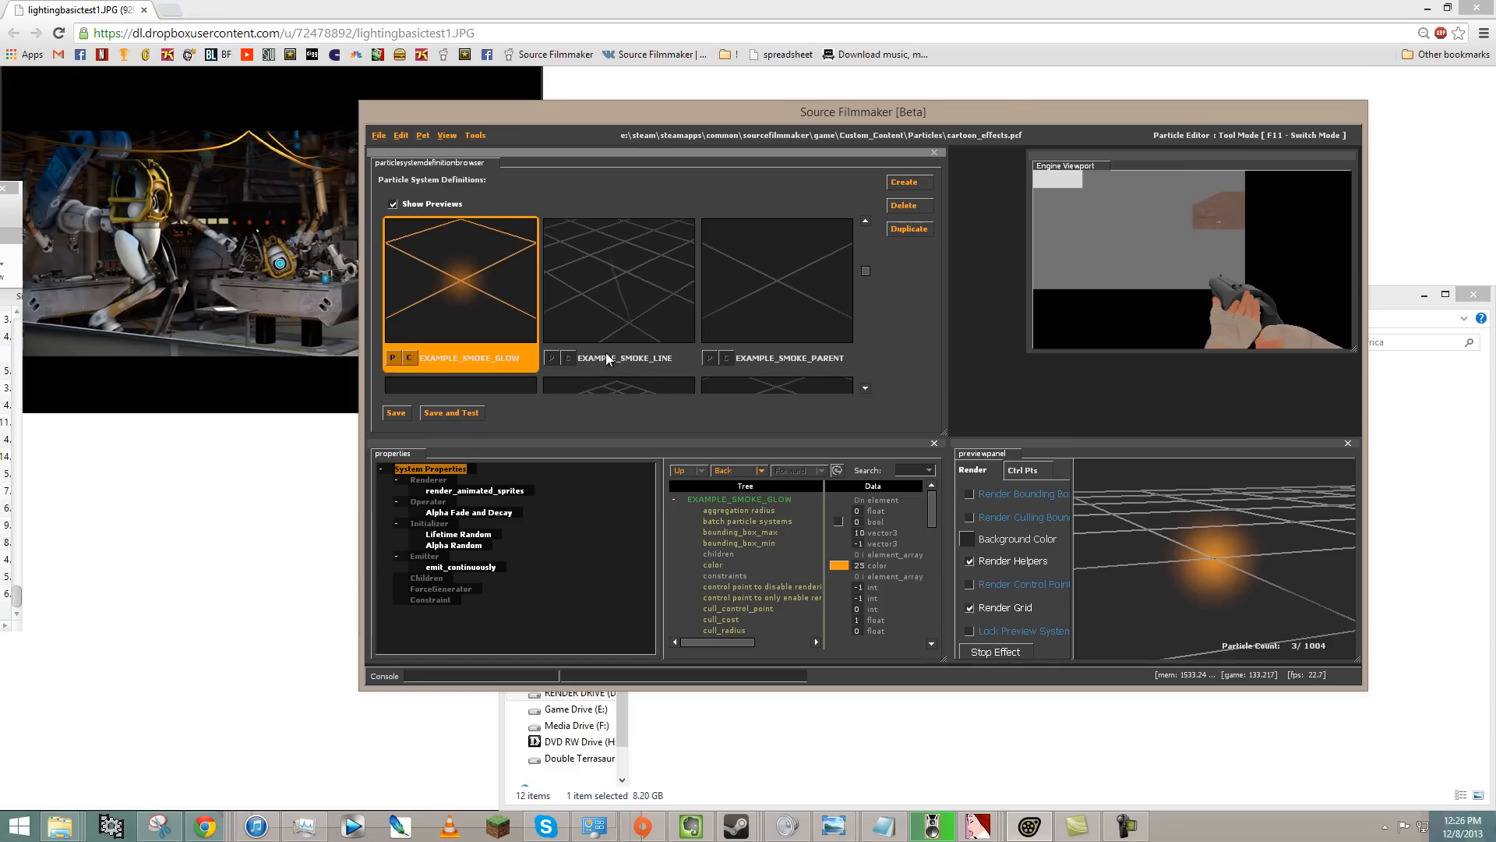
- Add a Position Within Sphere Random initializer to EXAMPLE_SMOKE_GLOW and widen the properties data area
right_click(435, 529)
click(468, 573)
scroll(794, 465, down, 10)
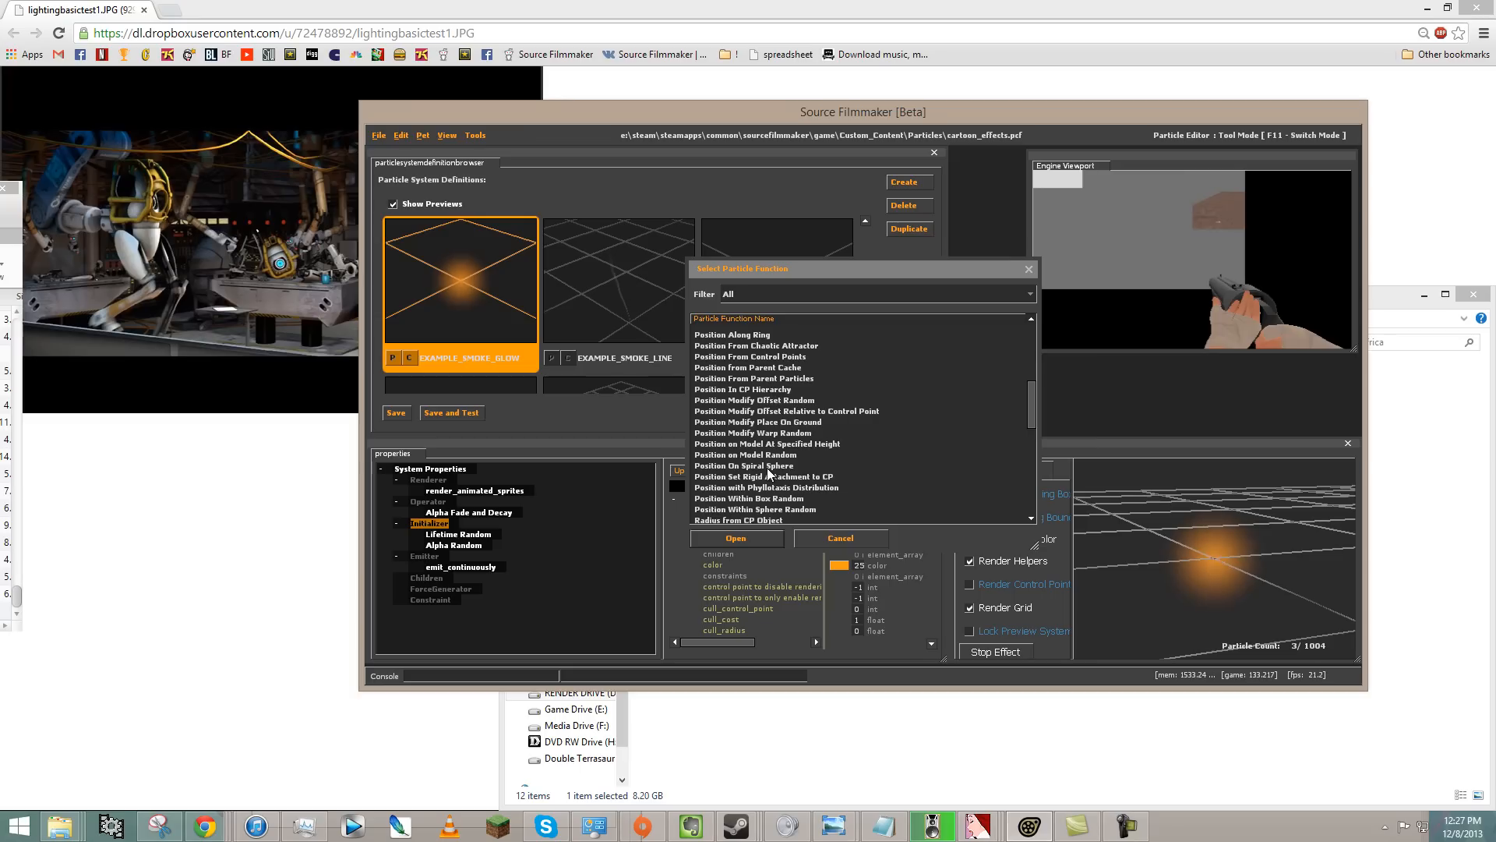
double_click(774, 511)
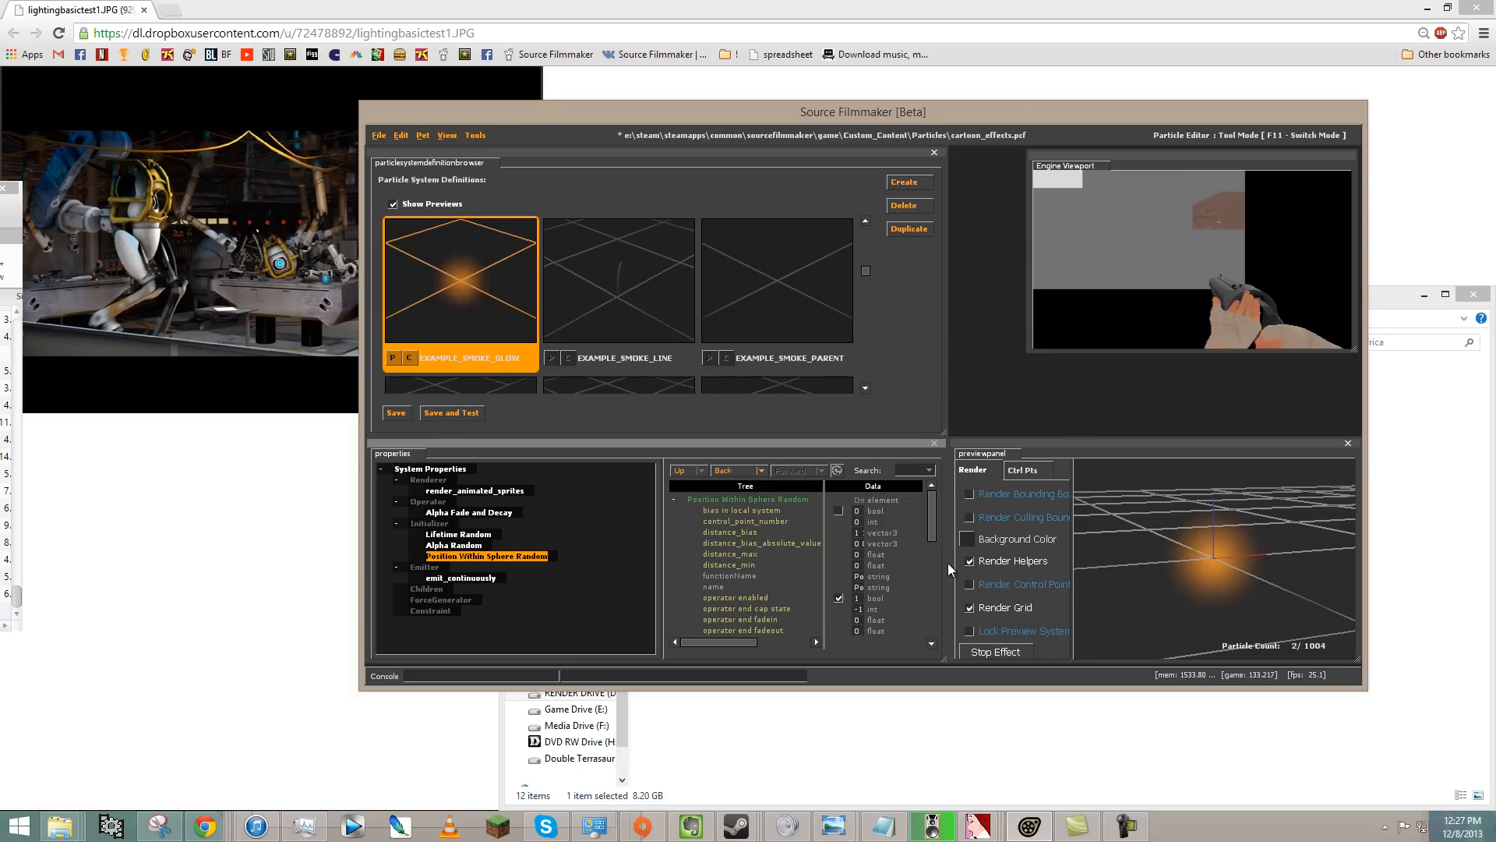
drag(949, 564, 1007, 564)
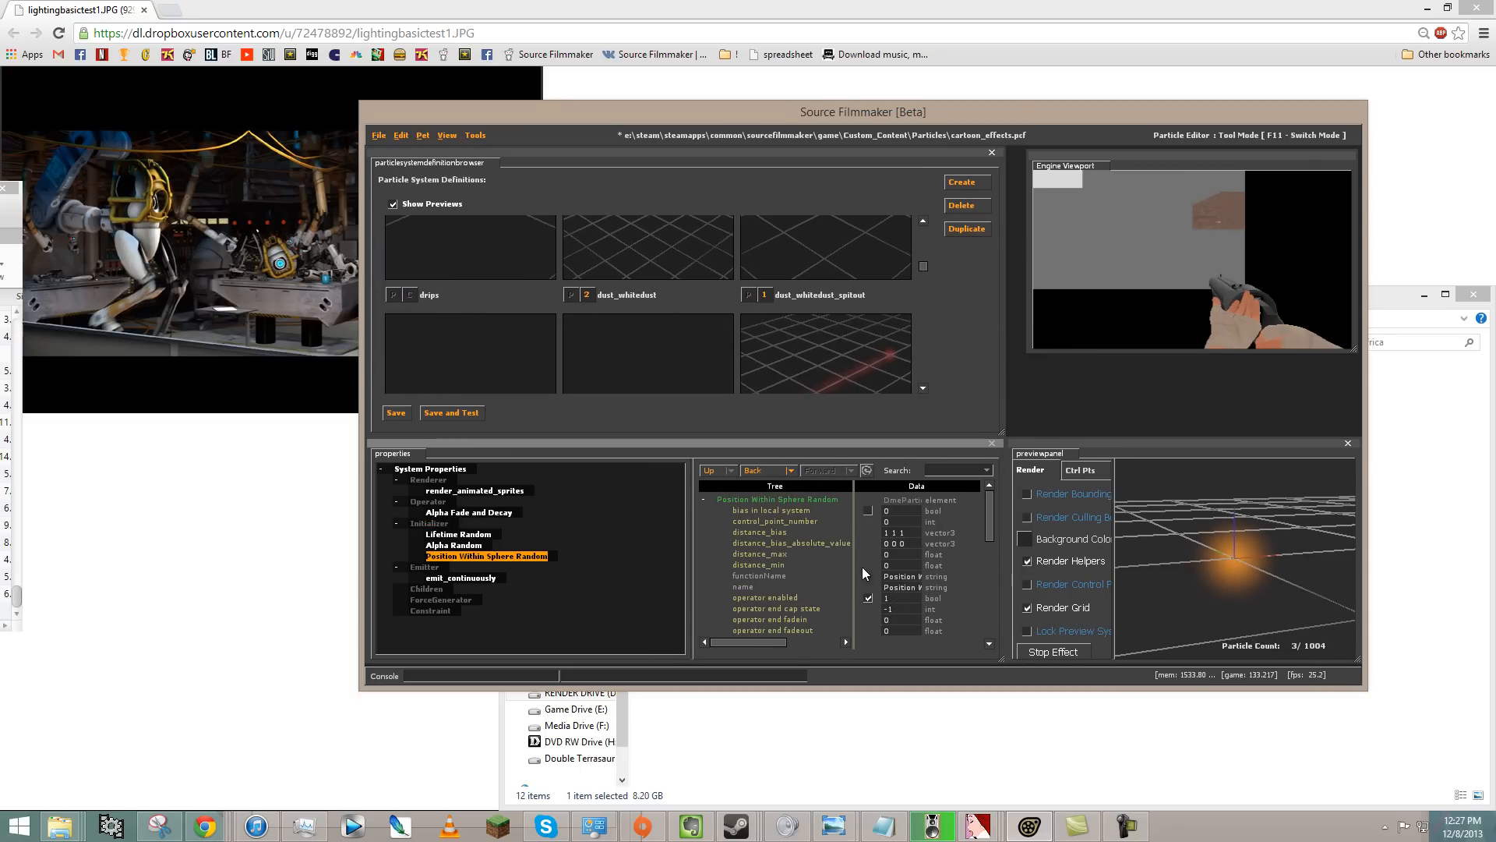
drag(855, 572, 830, 538)
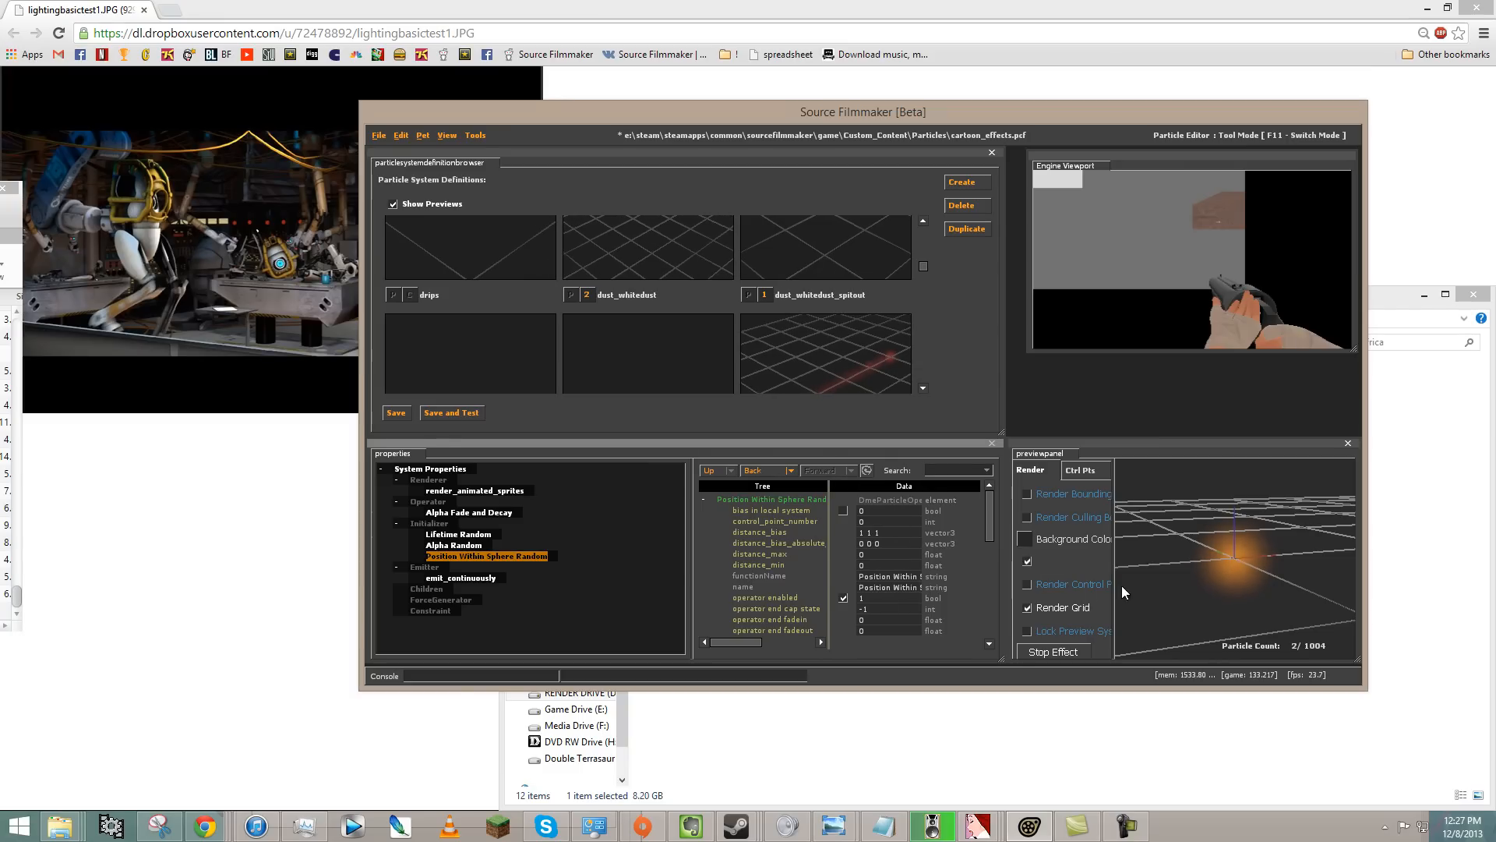
- Add a Movement Lock to Control Point operator to EXAMPLE_SMOKE_GLOW
right_click(431, 502)
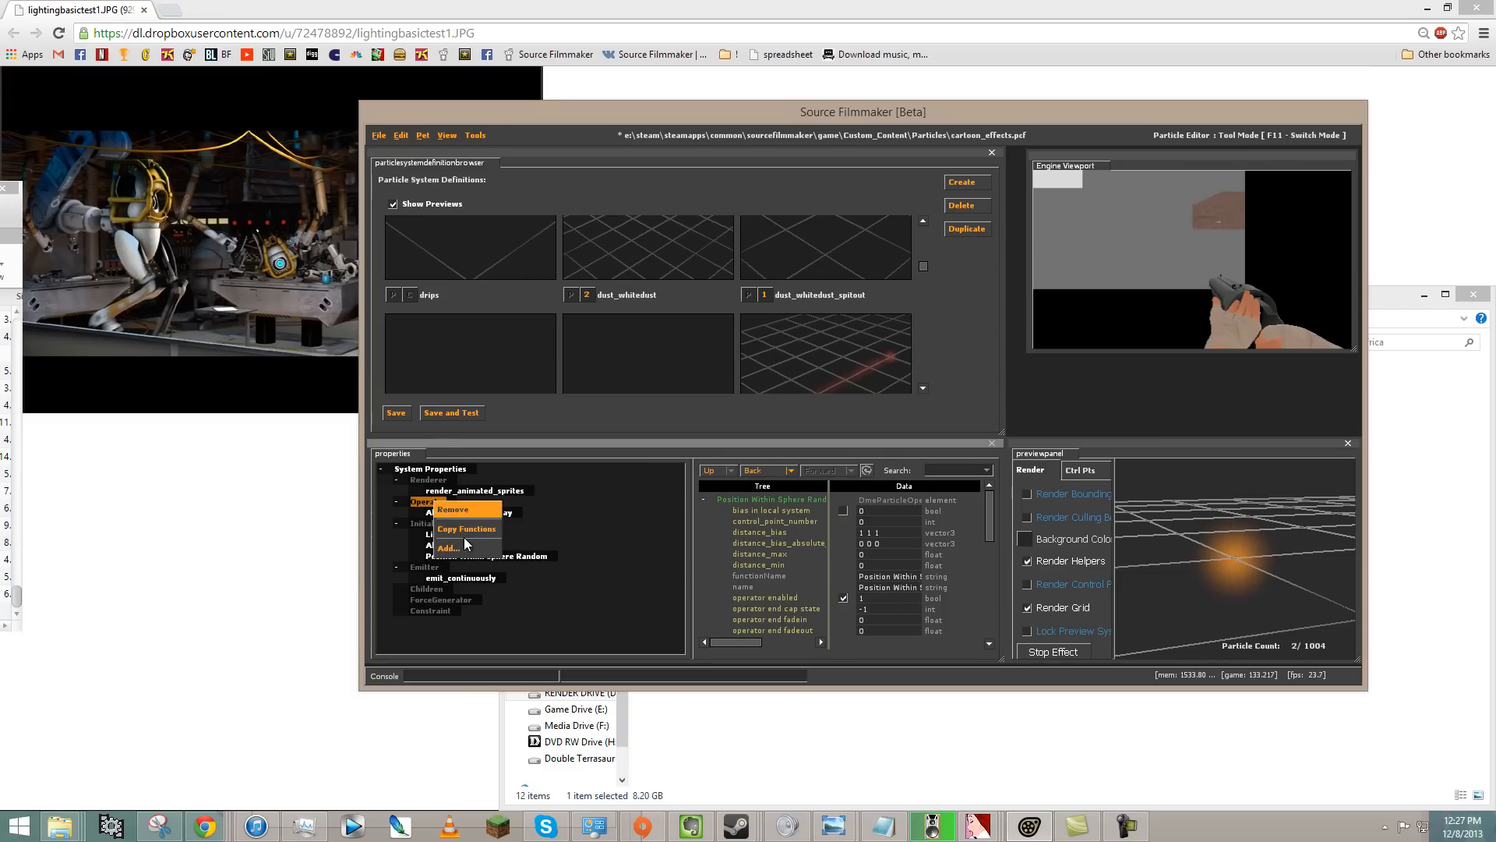
click(465, 543)
scroll(784, 494, down, 5)
scroll(779, 491, down, 4)
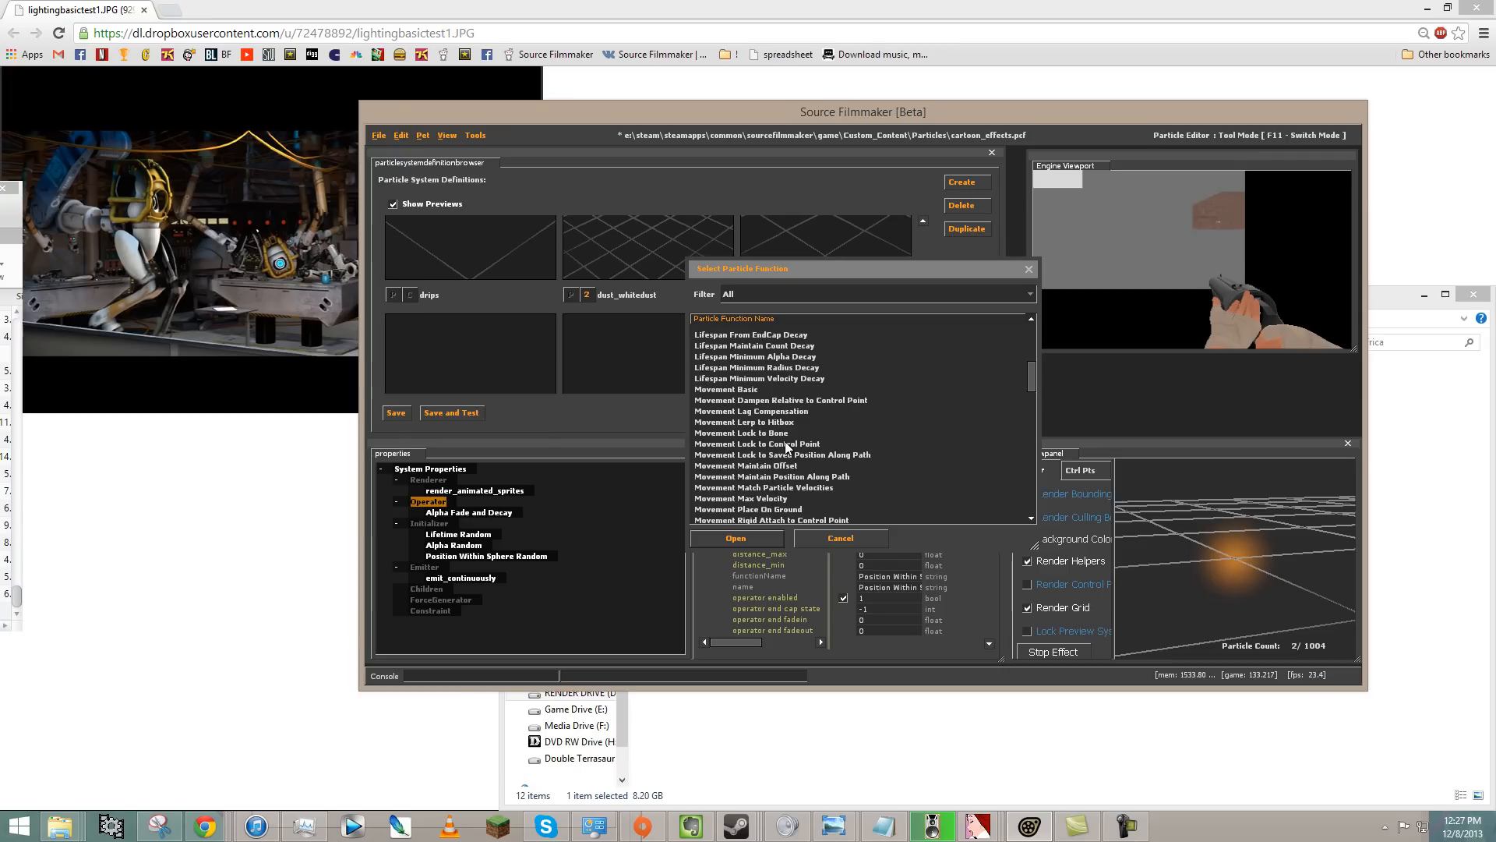
double_click(787, 446)
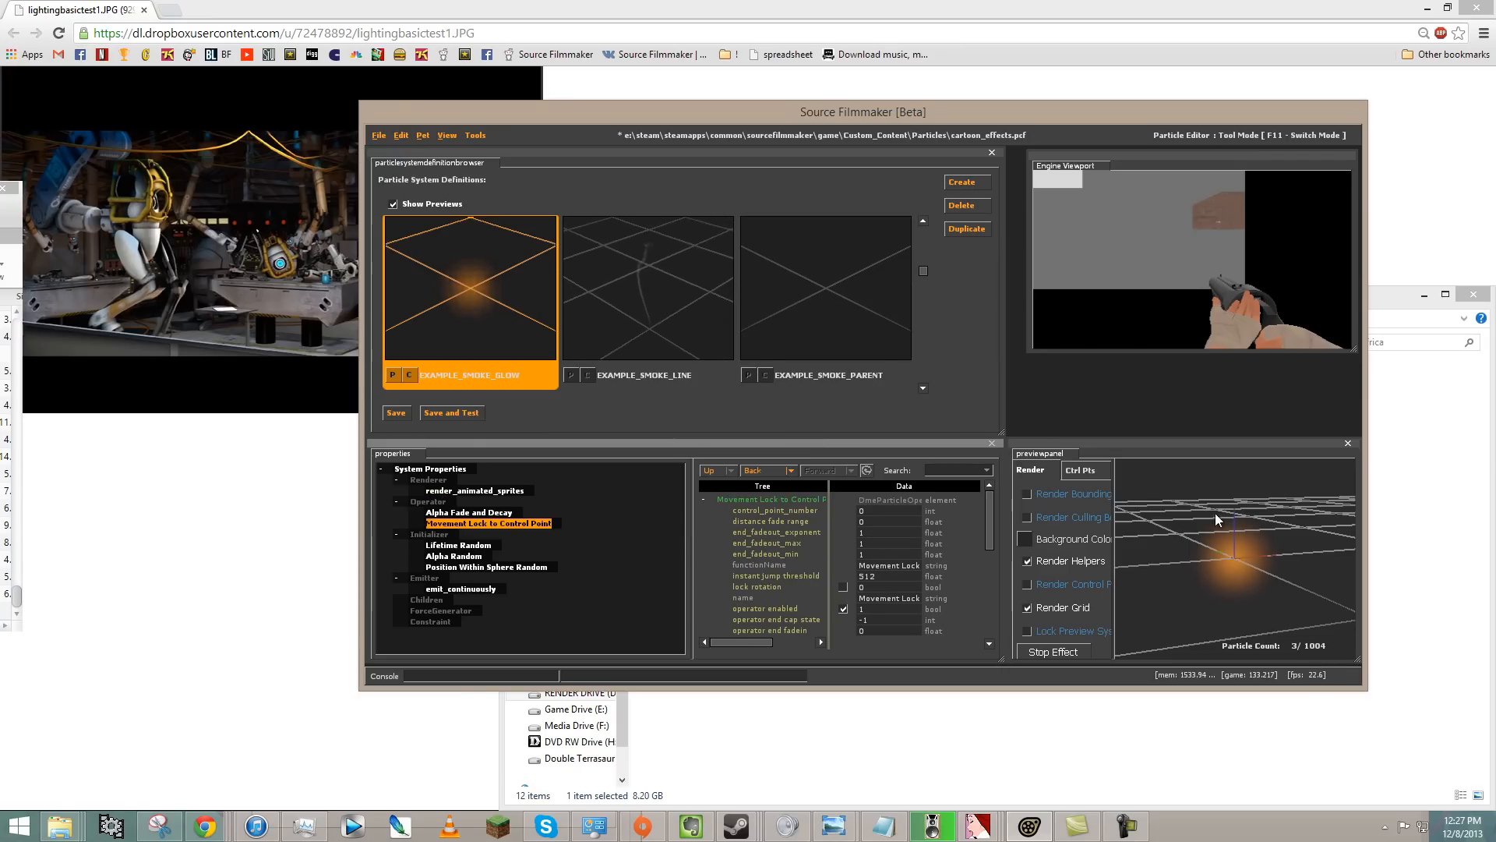
click(1243, 561)
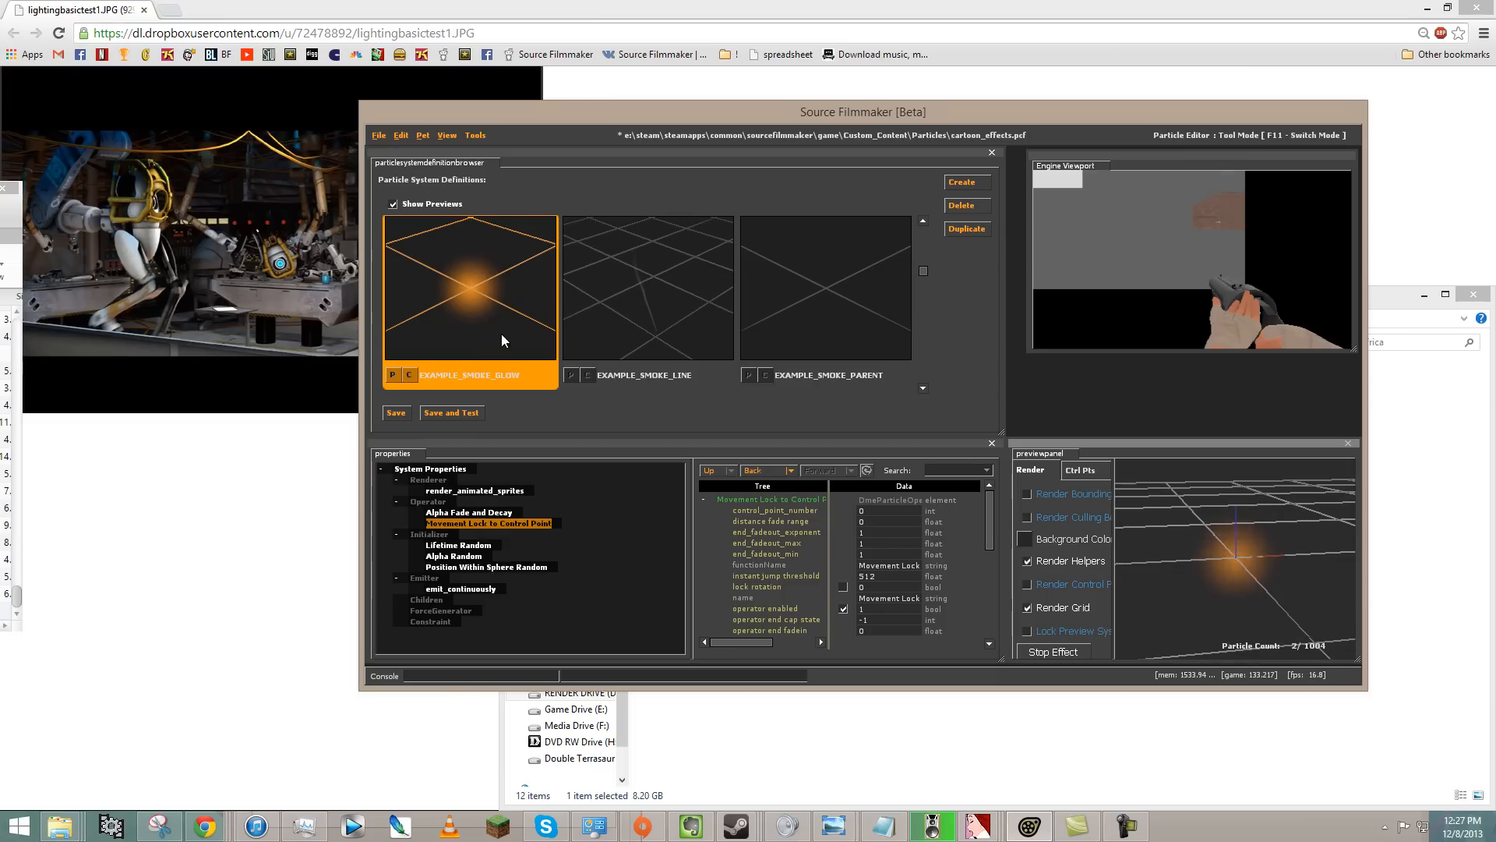
- Add a Position Within Sphere Random initializer to EXAMPLE_SMOKE_LINE
click(707, 321)
scroll(708, 321, up, 1)
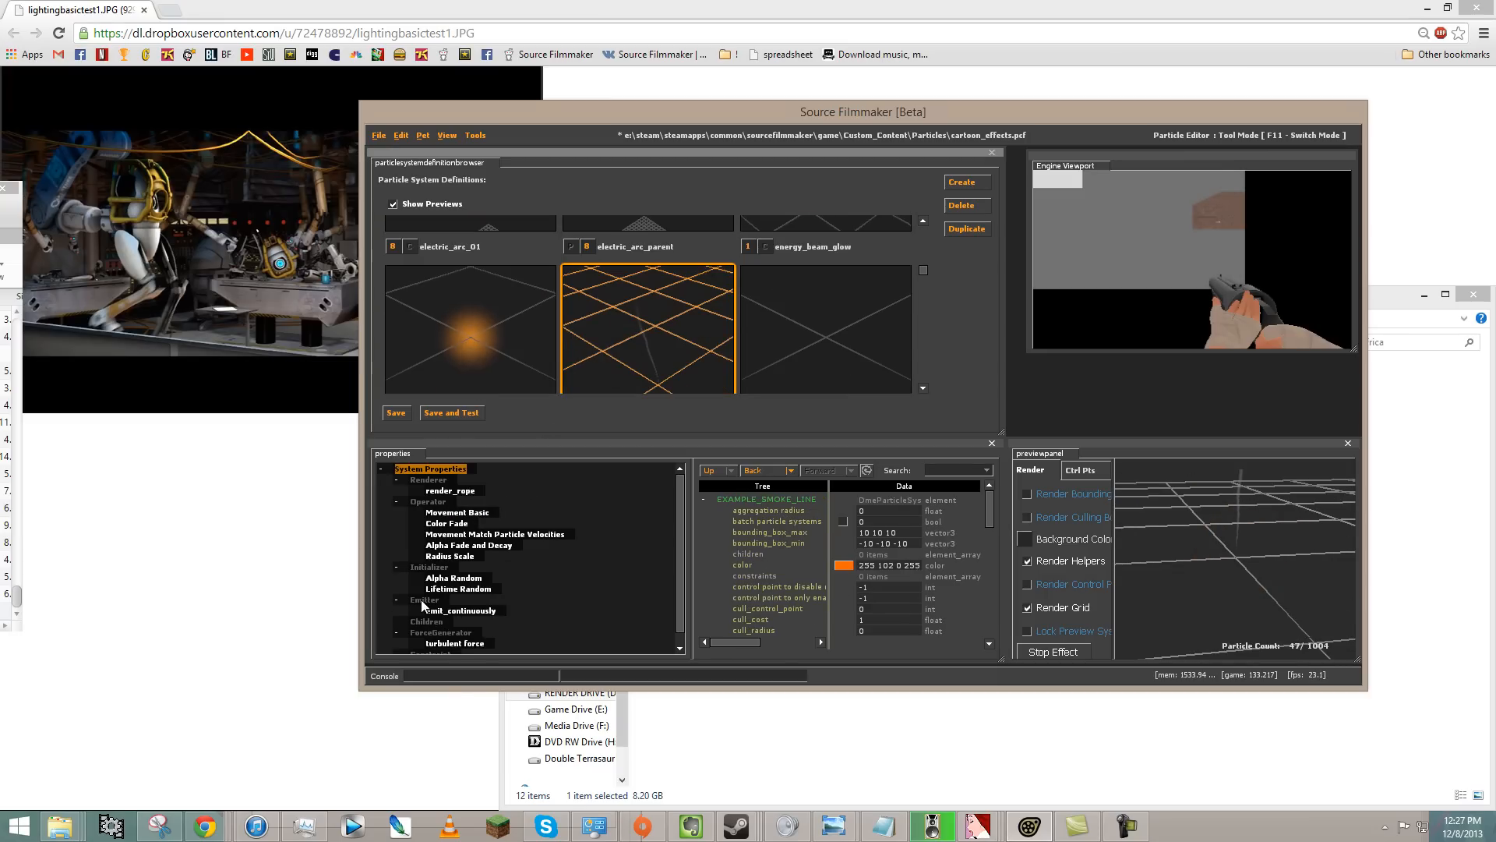
right_click(434, 572)
click(460, 612)
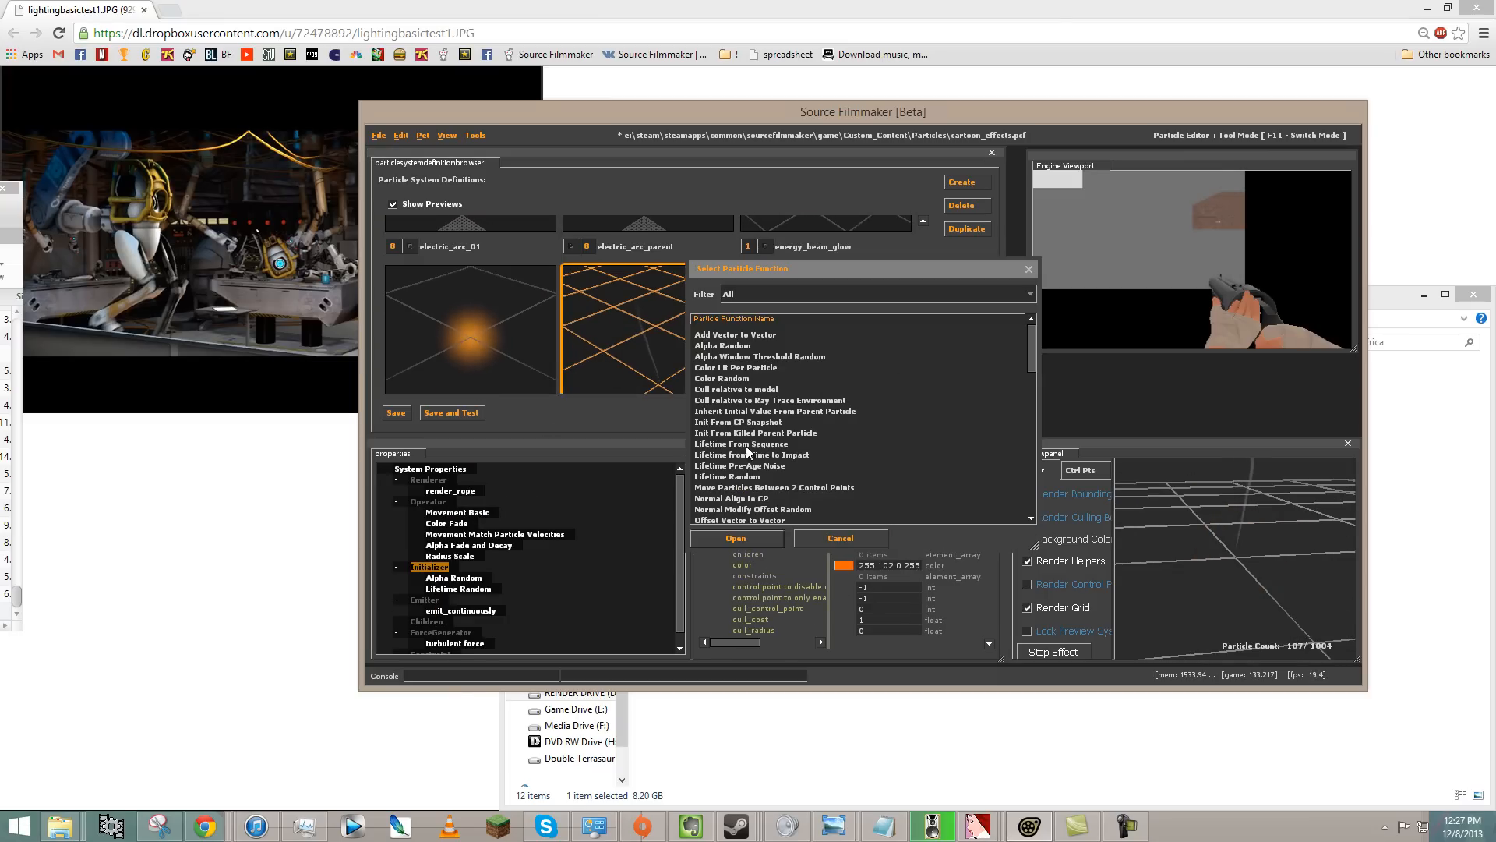
scroll(722, 502, down, 10)
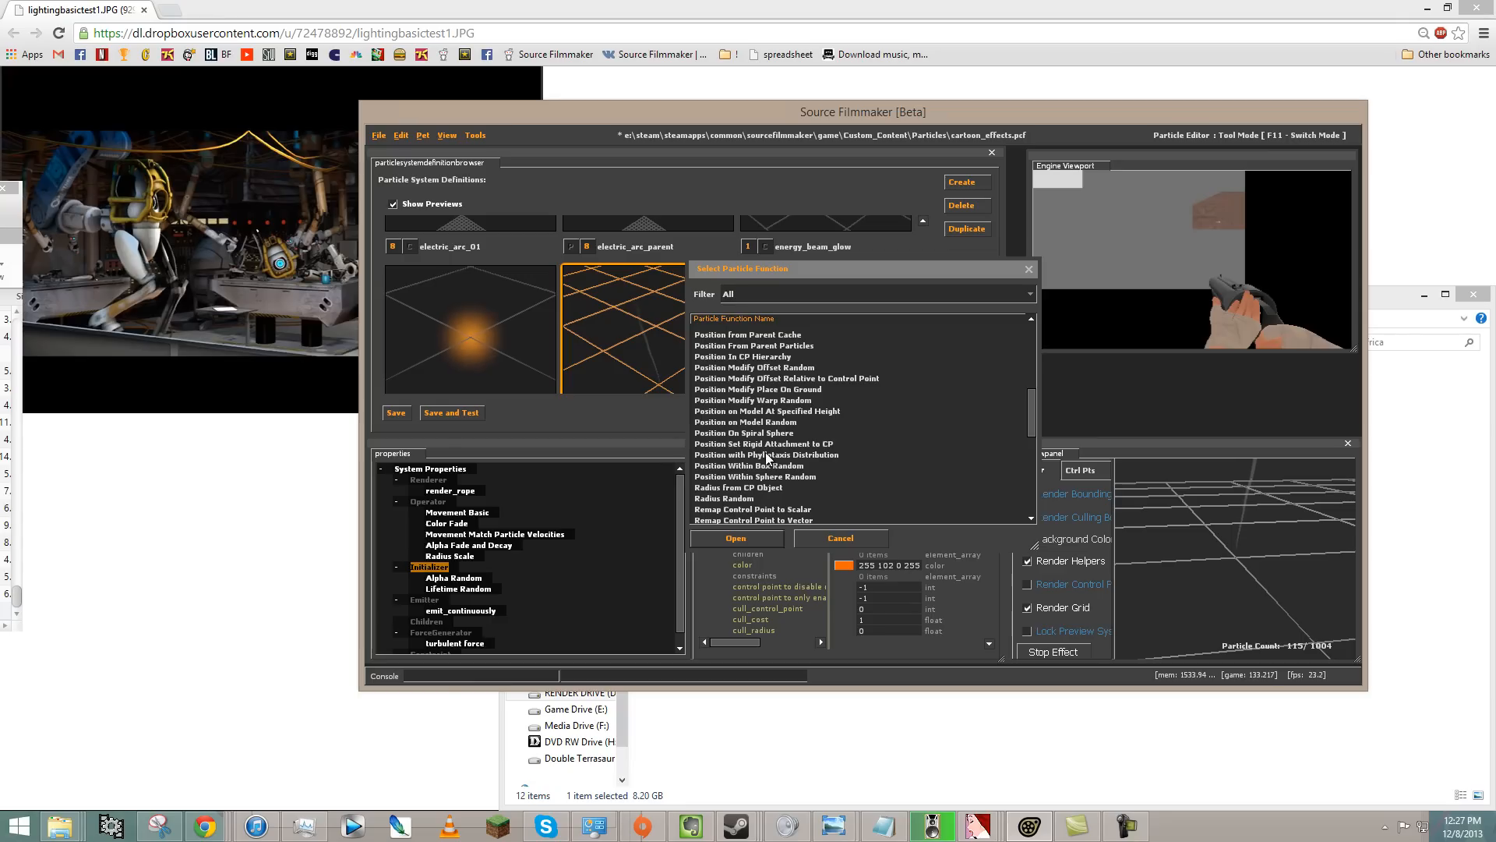
double_click(768, 476)
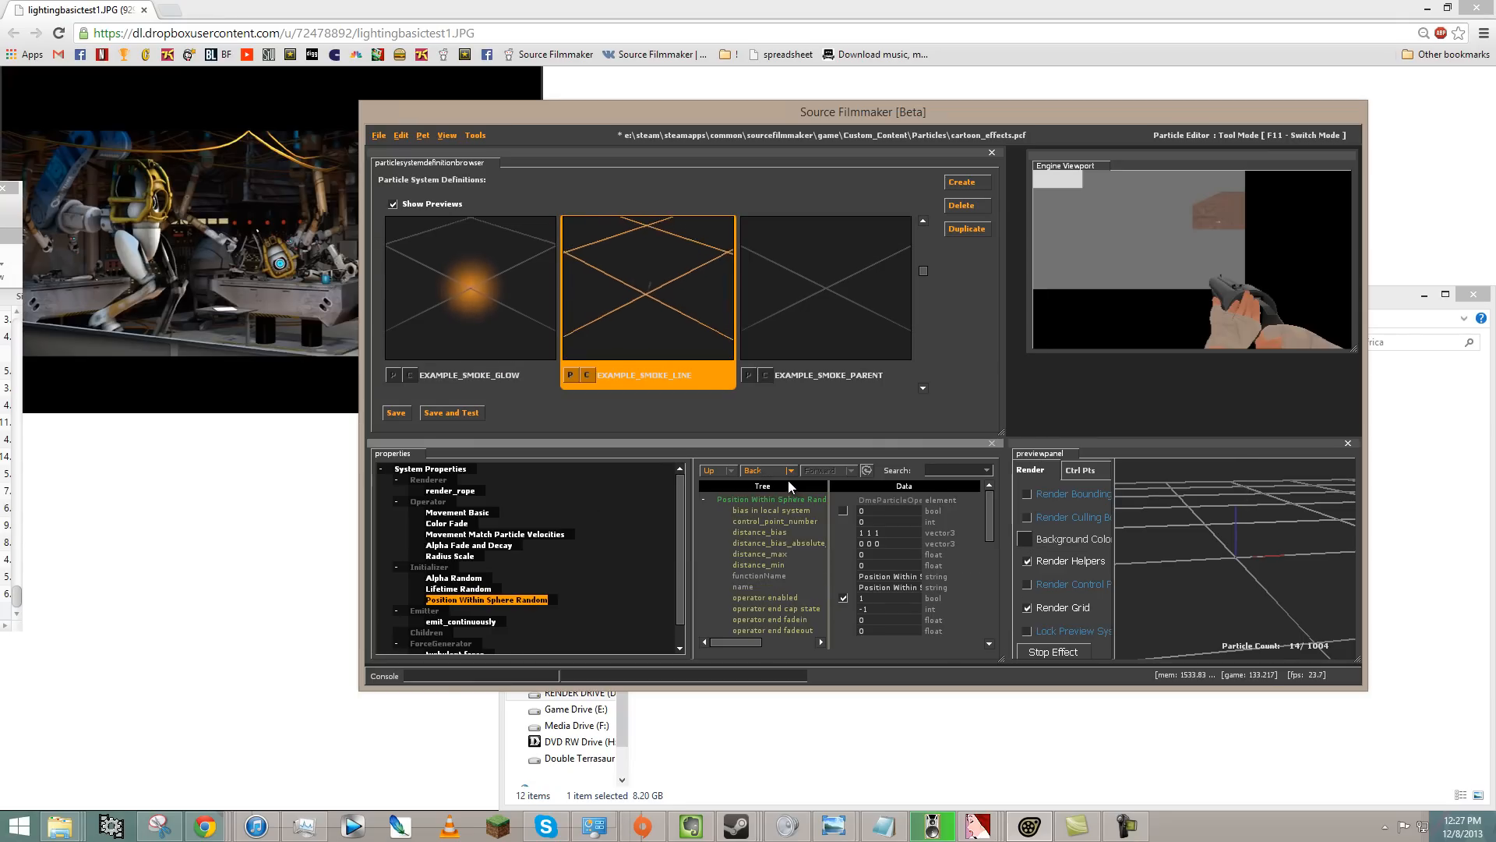
click(449, 354)
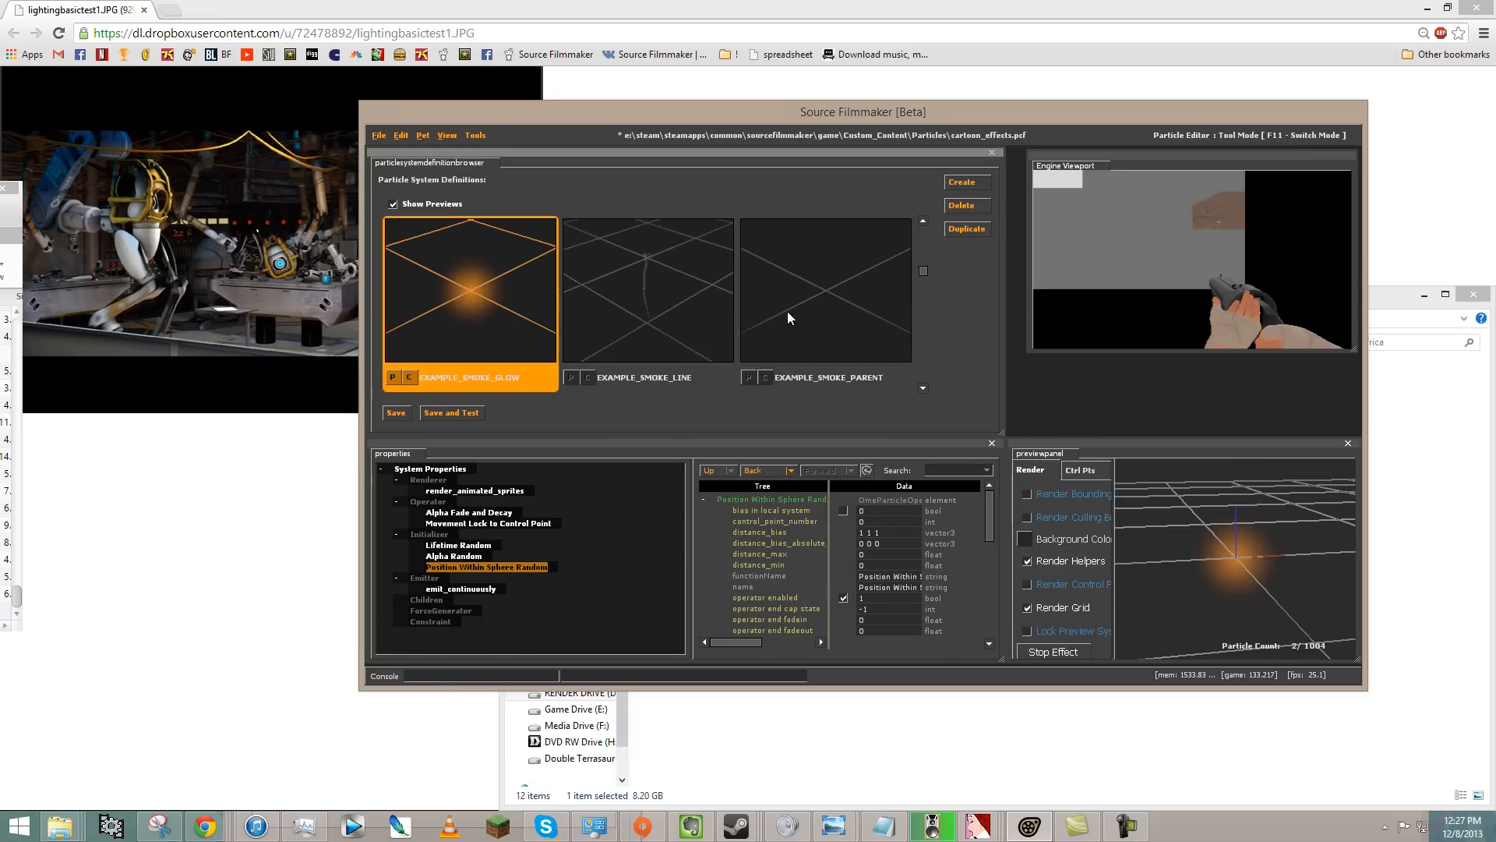
- Add EXAMPLE_SMOKE_LINE as a child of EXAMPLE_SMOKE_PARENT
click(816, 293)
right_click(432, 526)
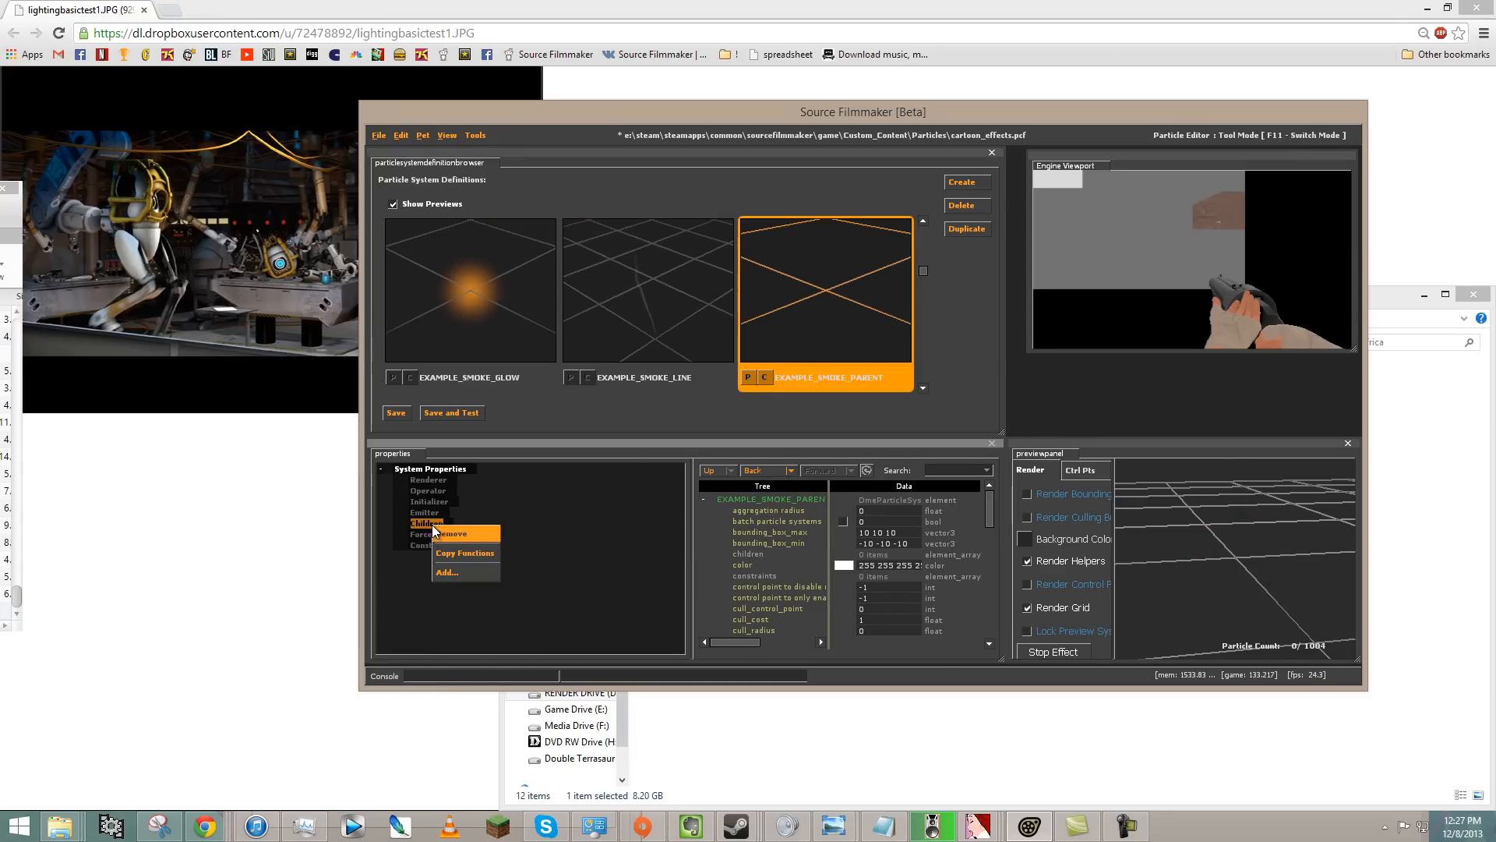
click(470, 573)
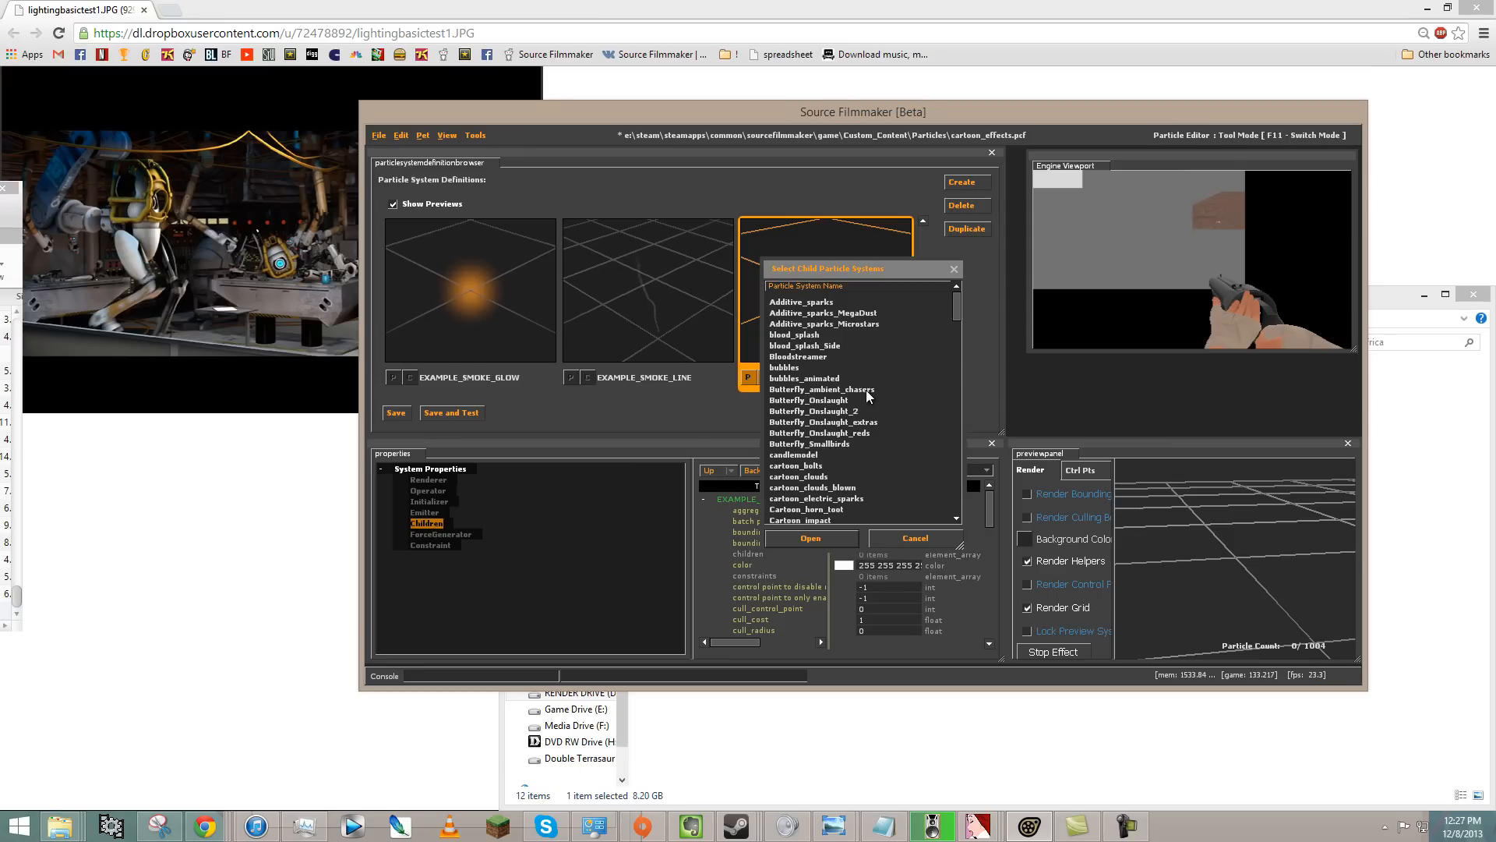
scroll(864, 403, up, 7)
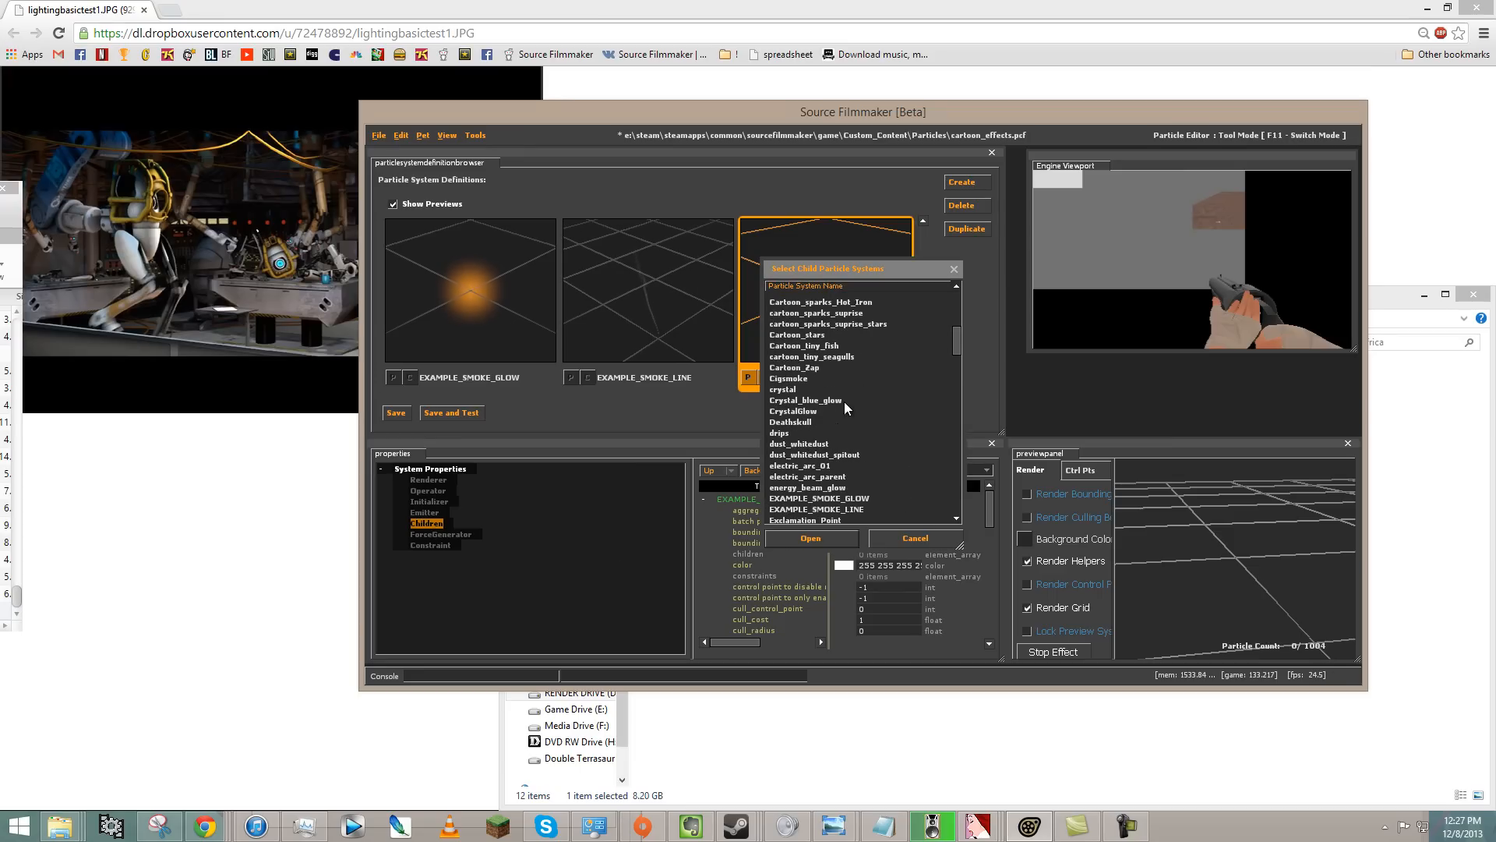
double_click(836, 510)
- Add EXAMPLE_SMOKE_GLOW as a second child of EXAMPLE_SMOKE_PARENT and inspect the combined effect in the preview
right_click(432, 529)
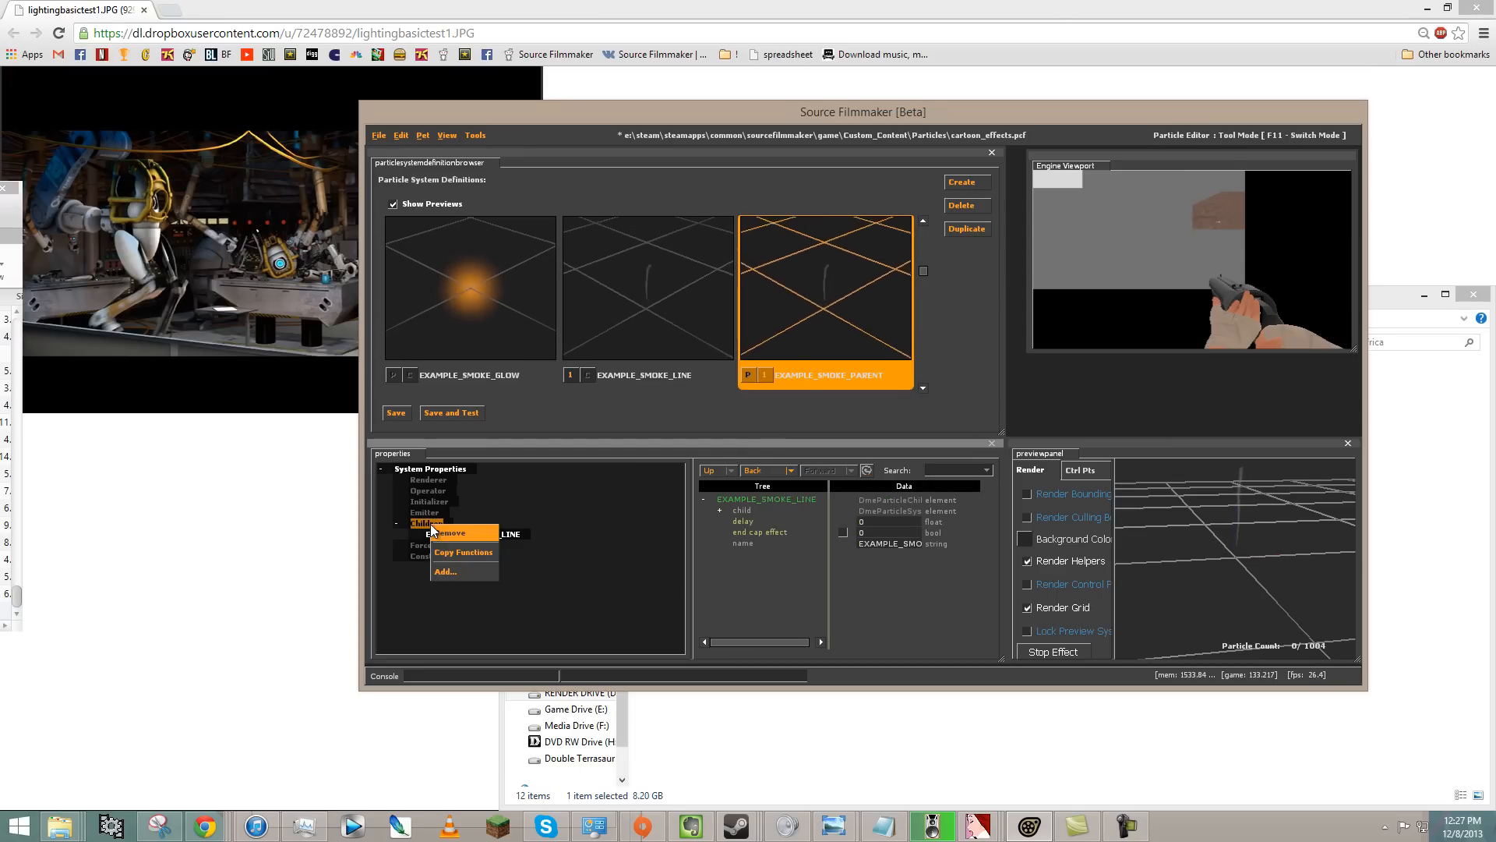
click(470, 571)
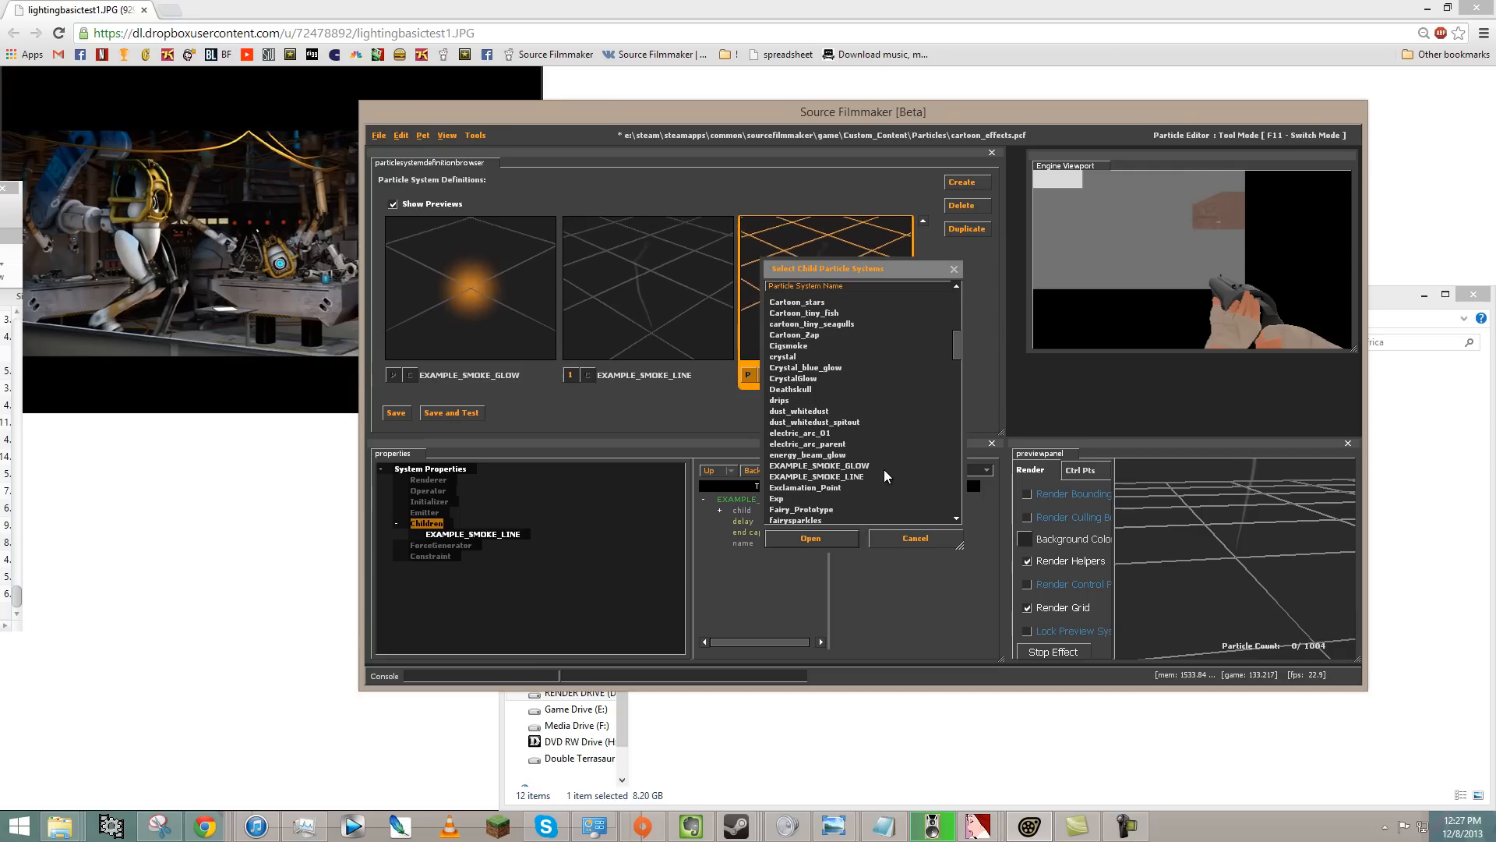
scroll(849, 460, down, 1)
double_click(845, 433)
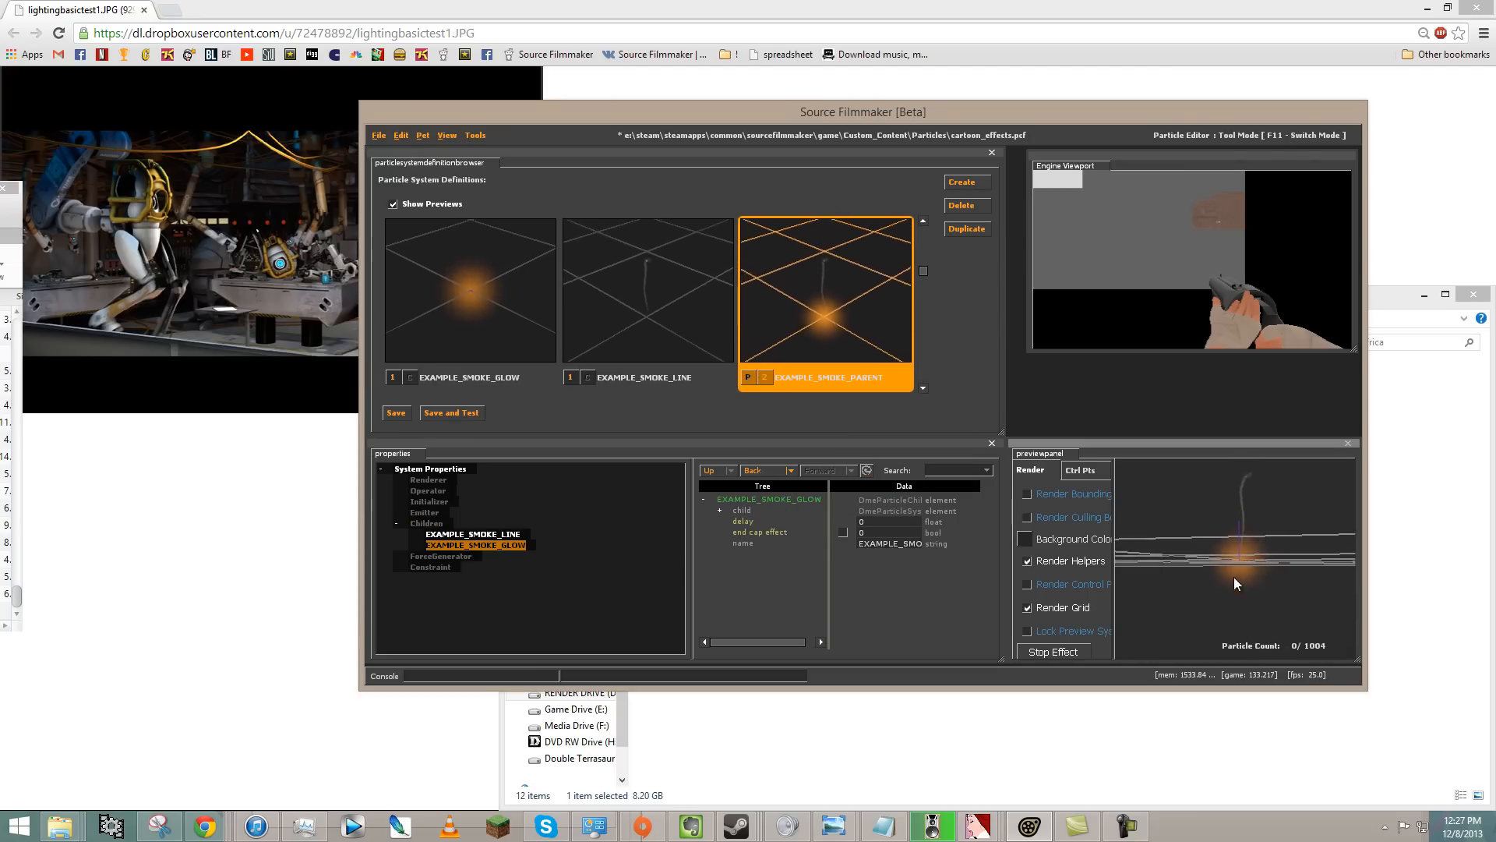
drag(1236, 567, 1235, 561)
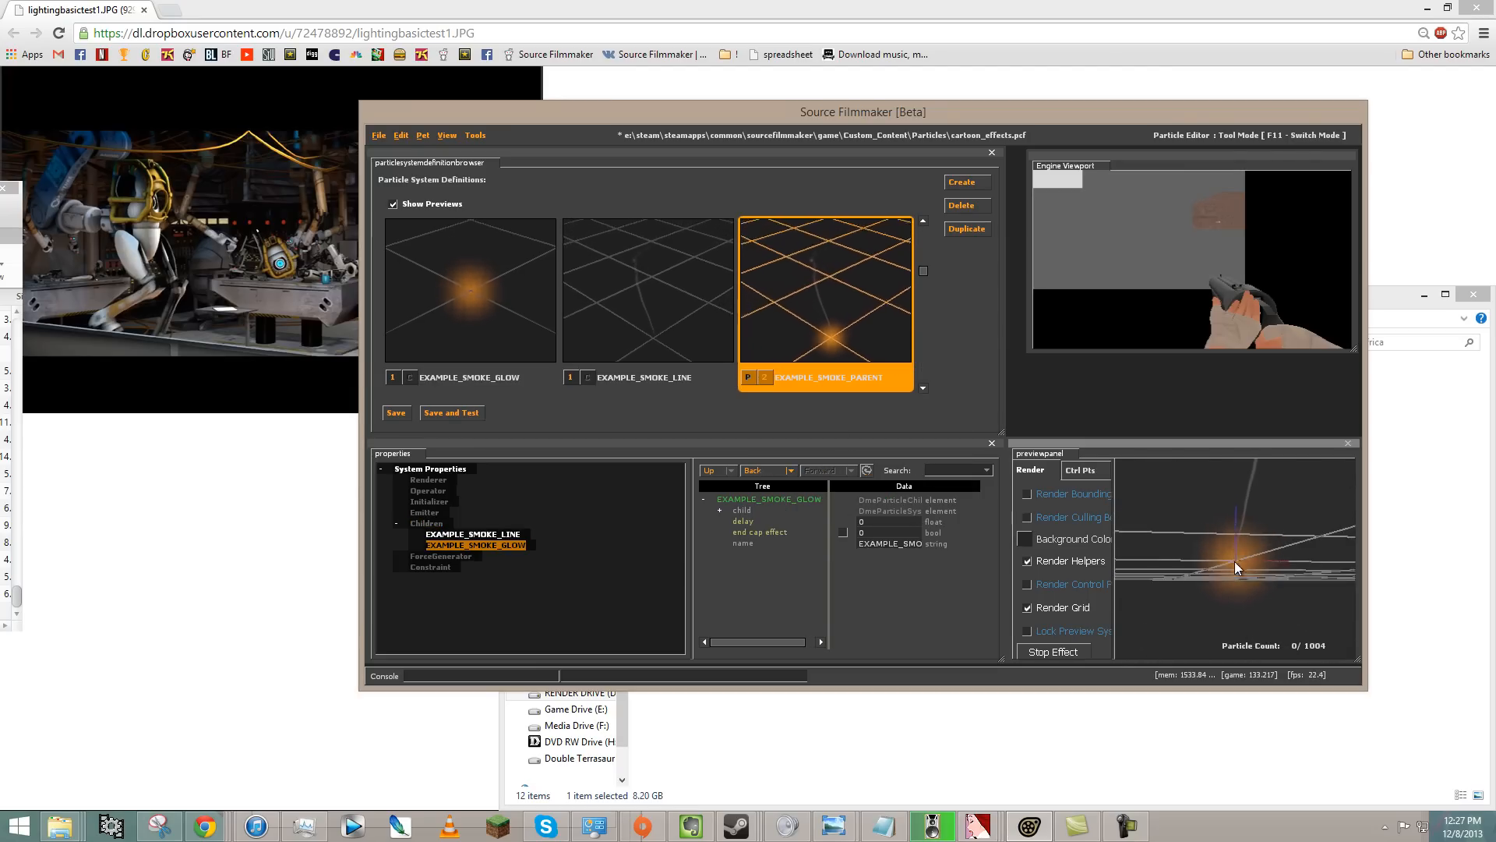
- Set the radius of EXAMPLE_SMOKE_GLOW to 1 and check EXAMPLE_SMOKE_PARENT's preview
click(468, 331)
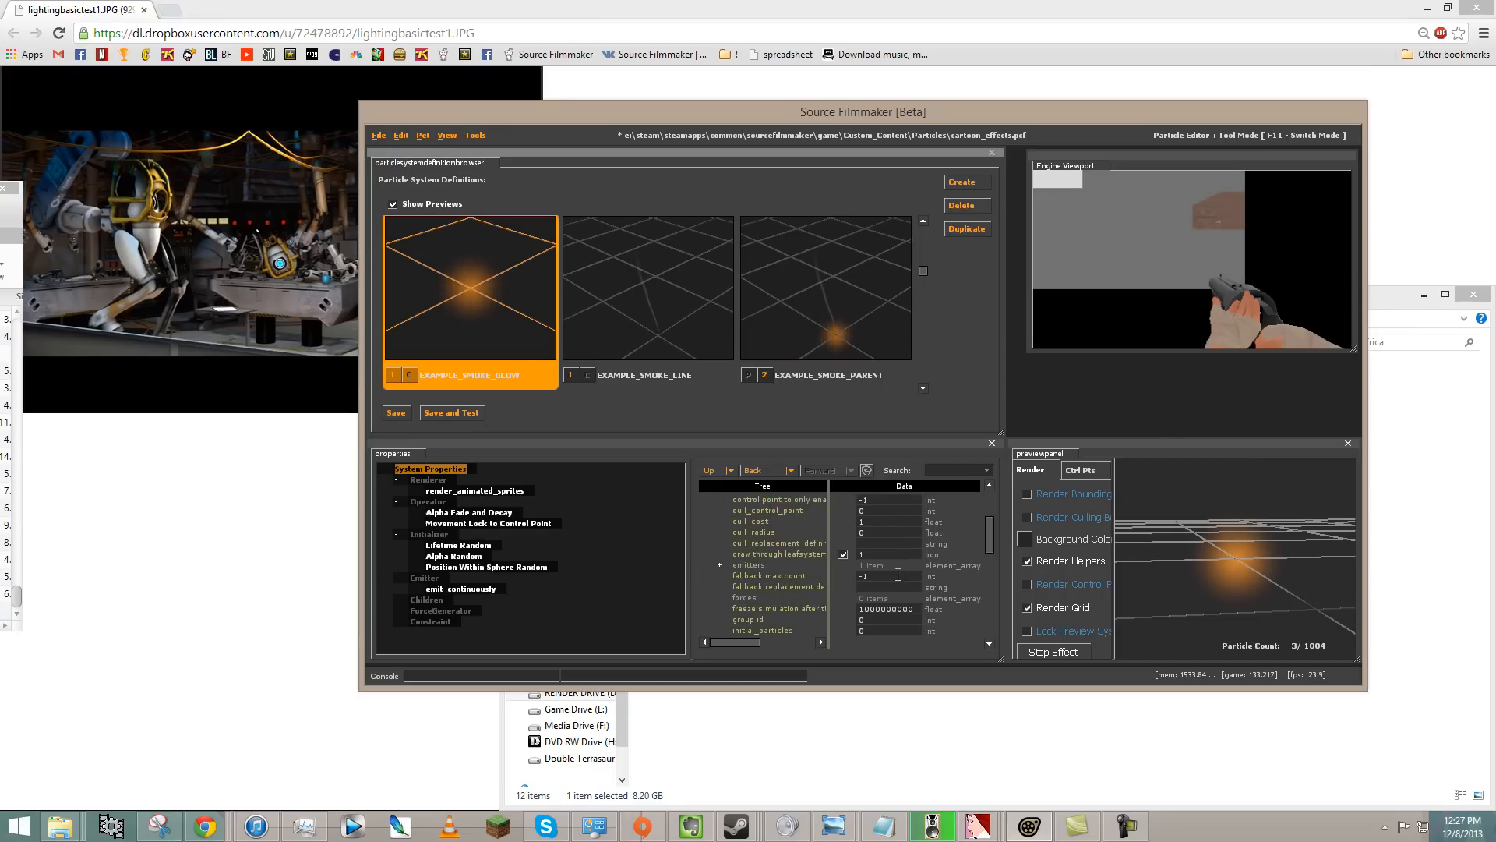
scroll(903, 607, down, 10)
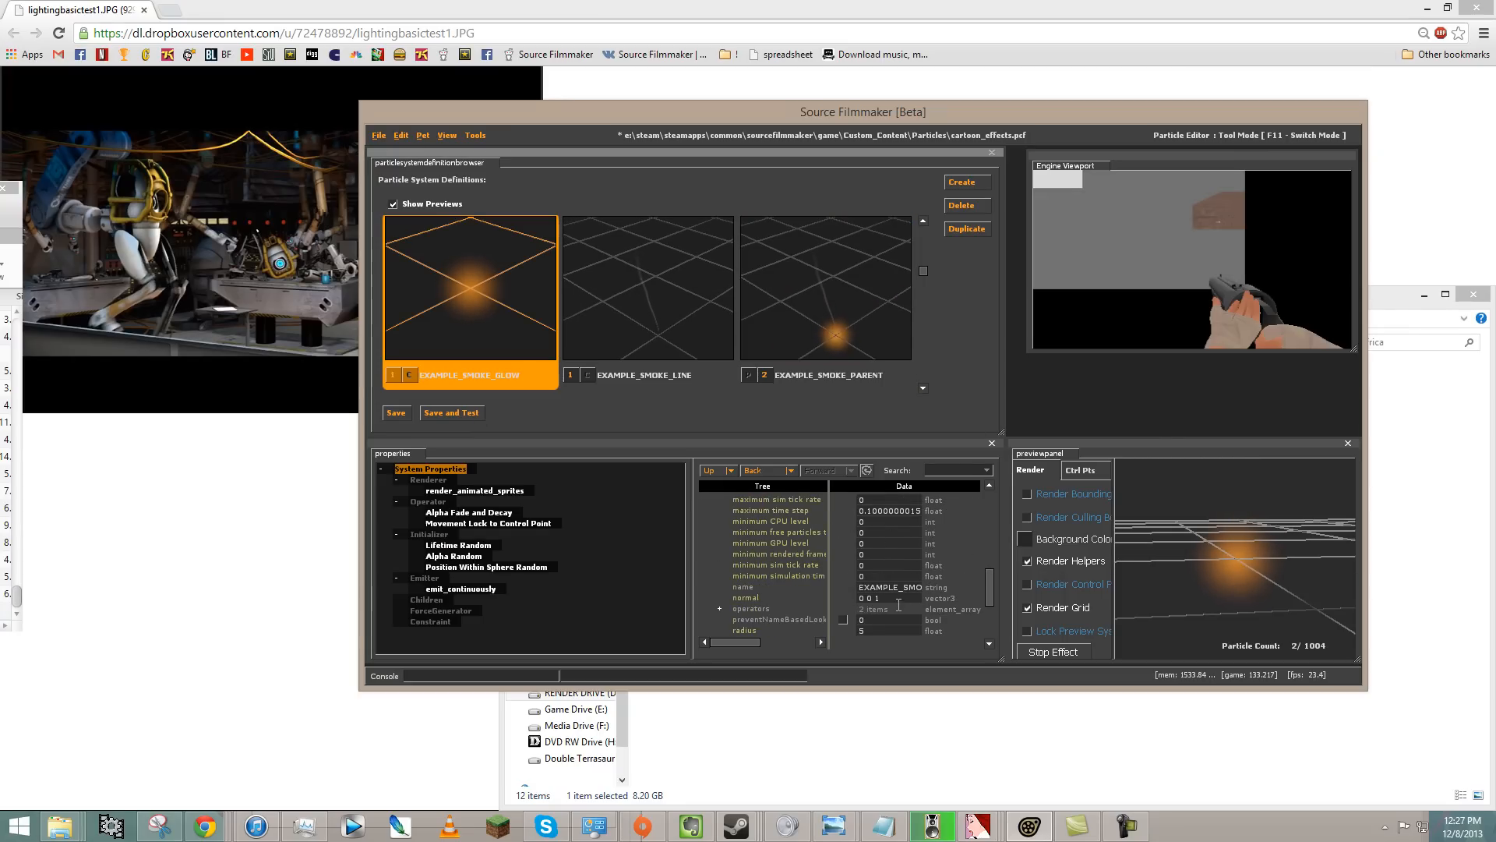
click(874, 630)
text(1)
key(Return)
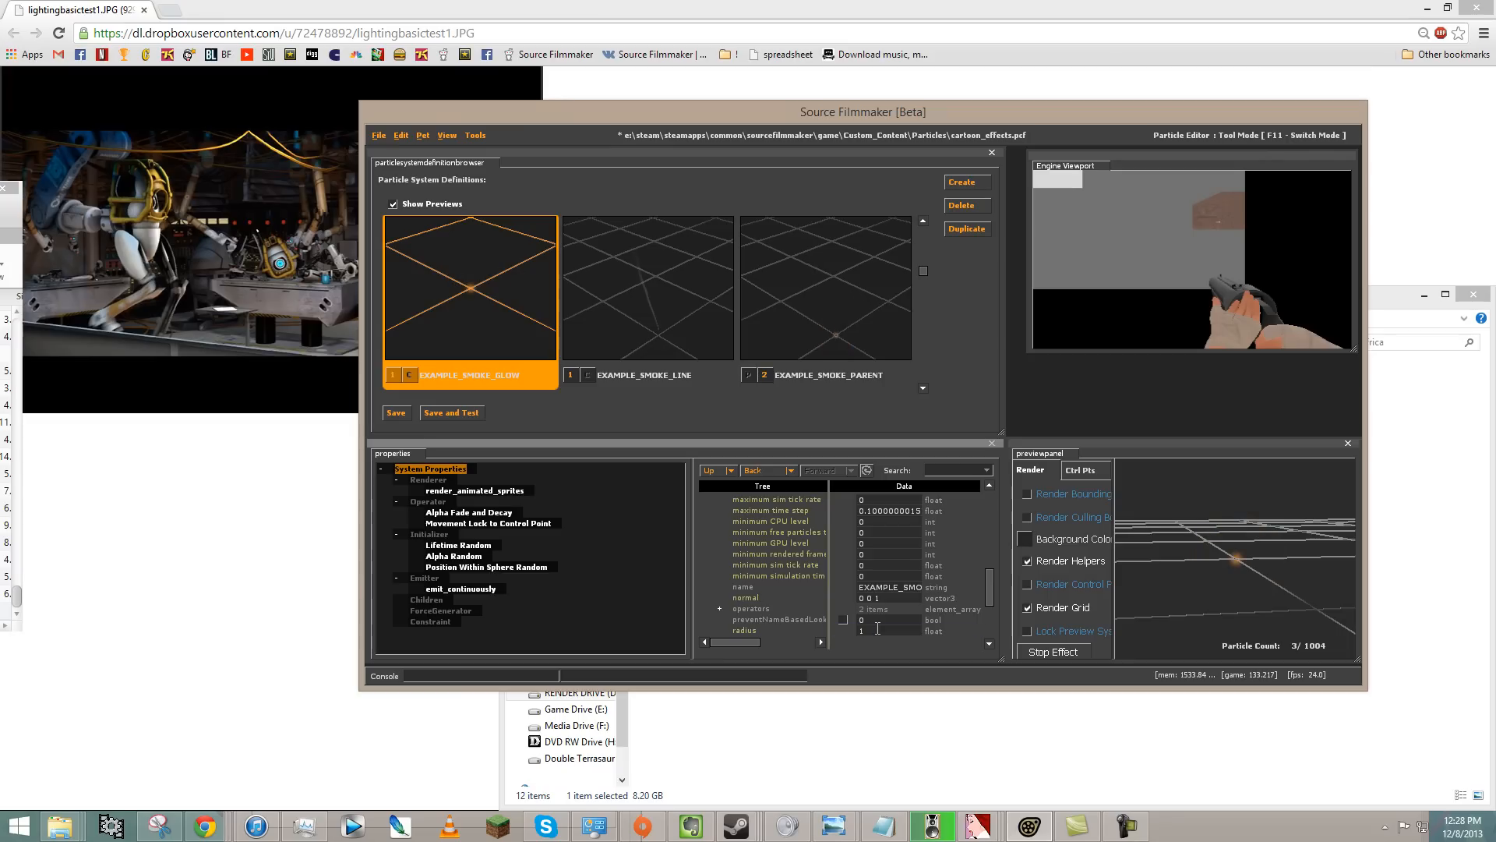
click(877, 278)
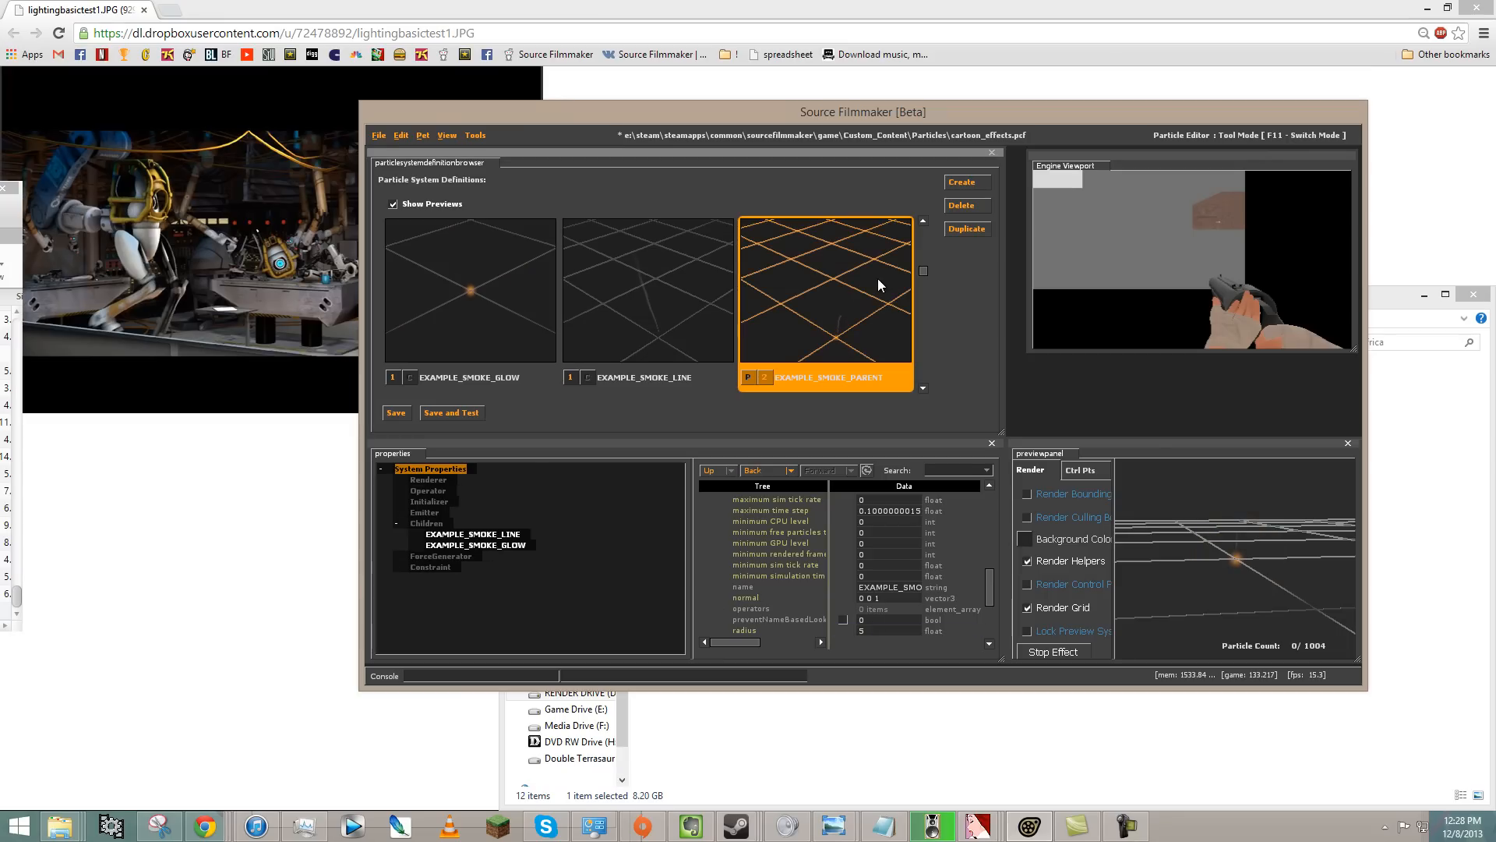
- Set EXAMPLE_SMOKE_GLOW's Alpha Random to alpha_min 15 and alpha_max 40, and inspect EXAMPLE_SMOKE_PARENT in the preview
click(422, 321)
click(458, 545)
click(460, 556)
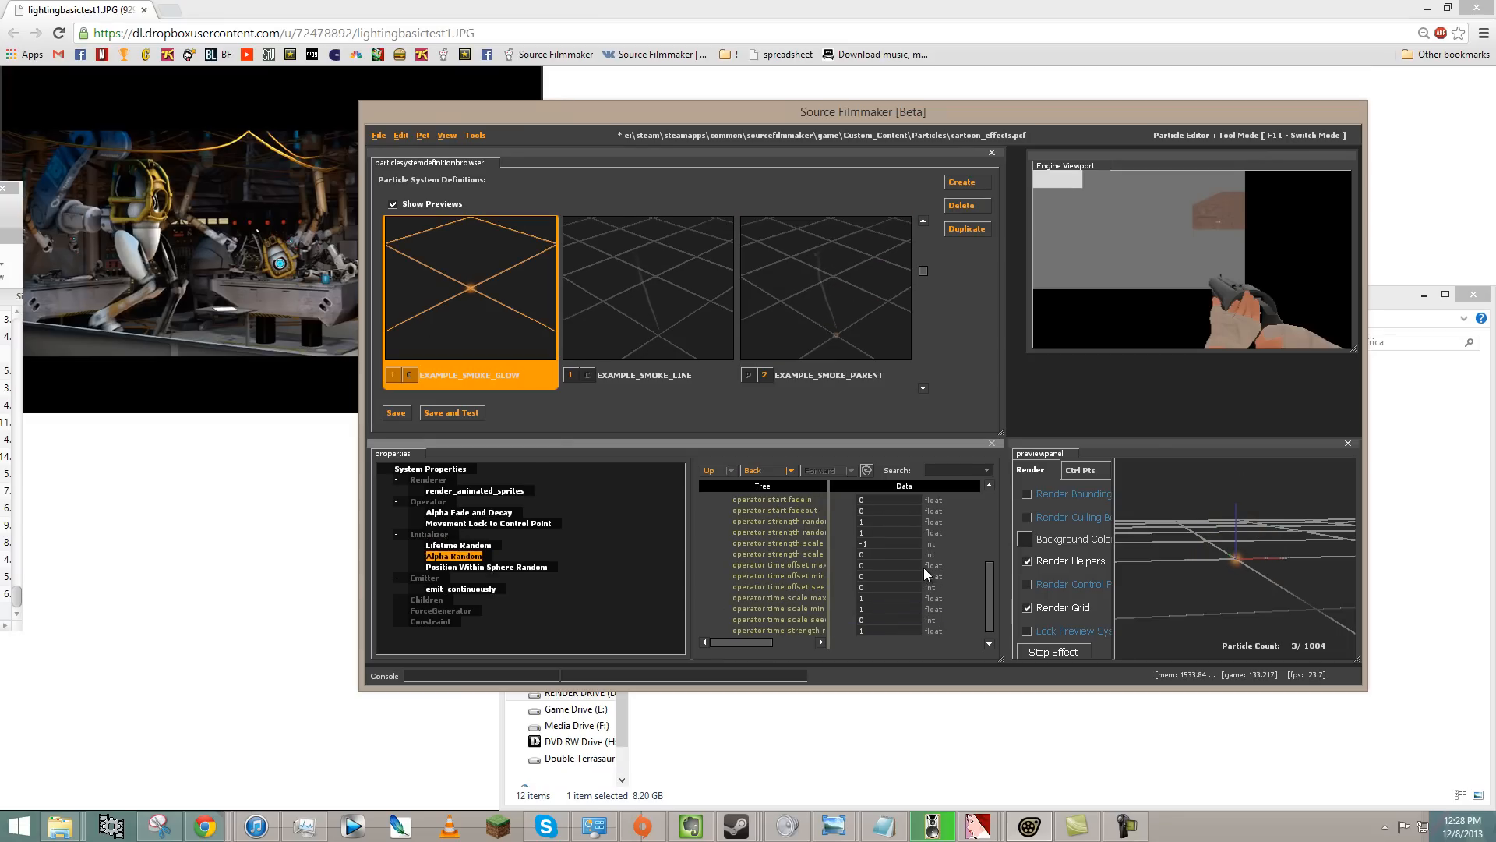
double_click(890, 523)
text(15)
double_click(877, 512)
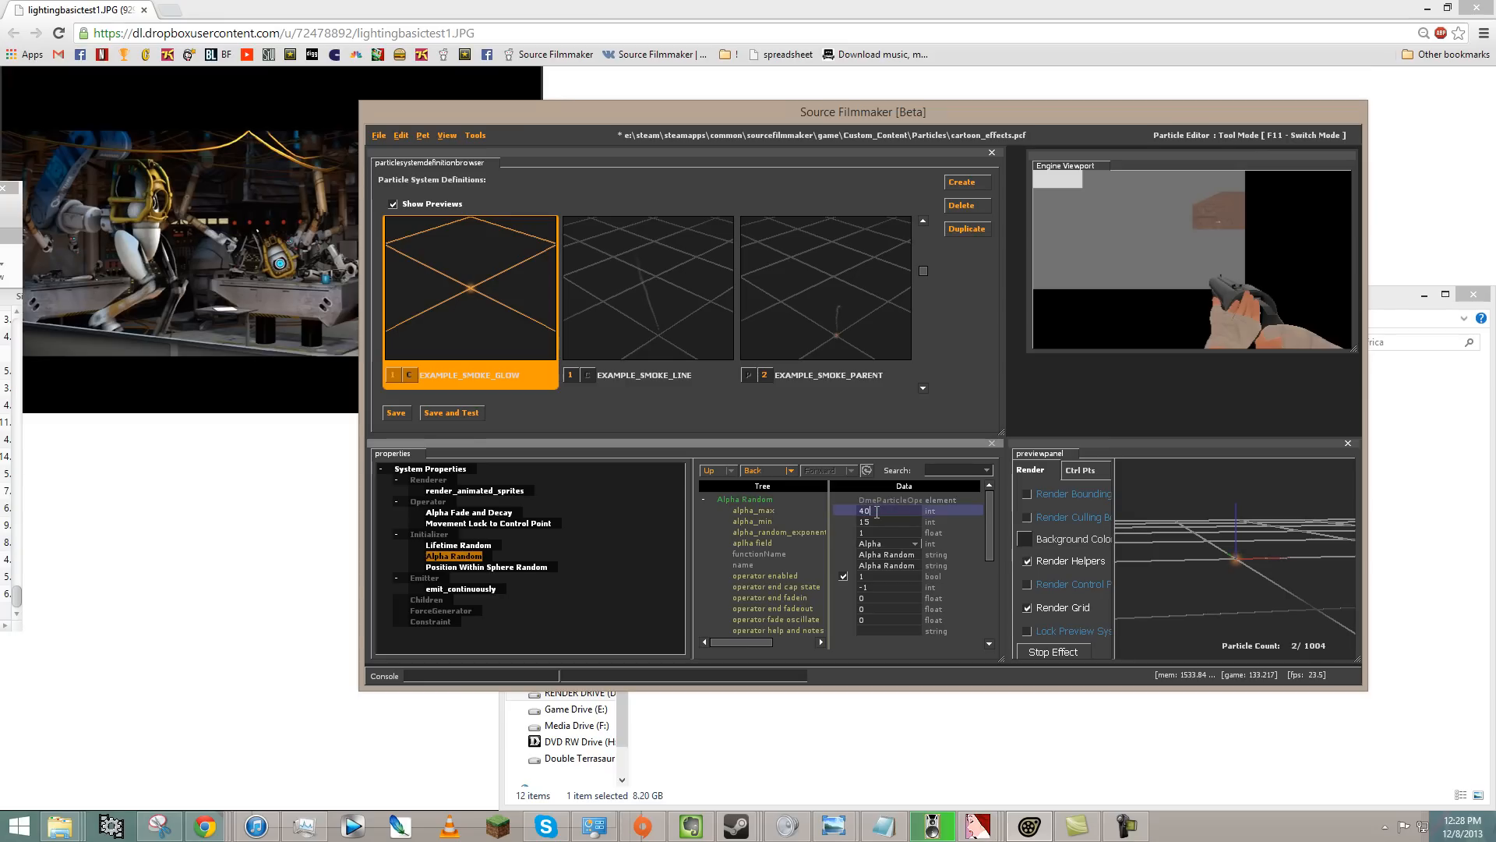
click(821, 339)
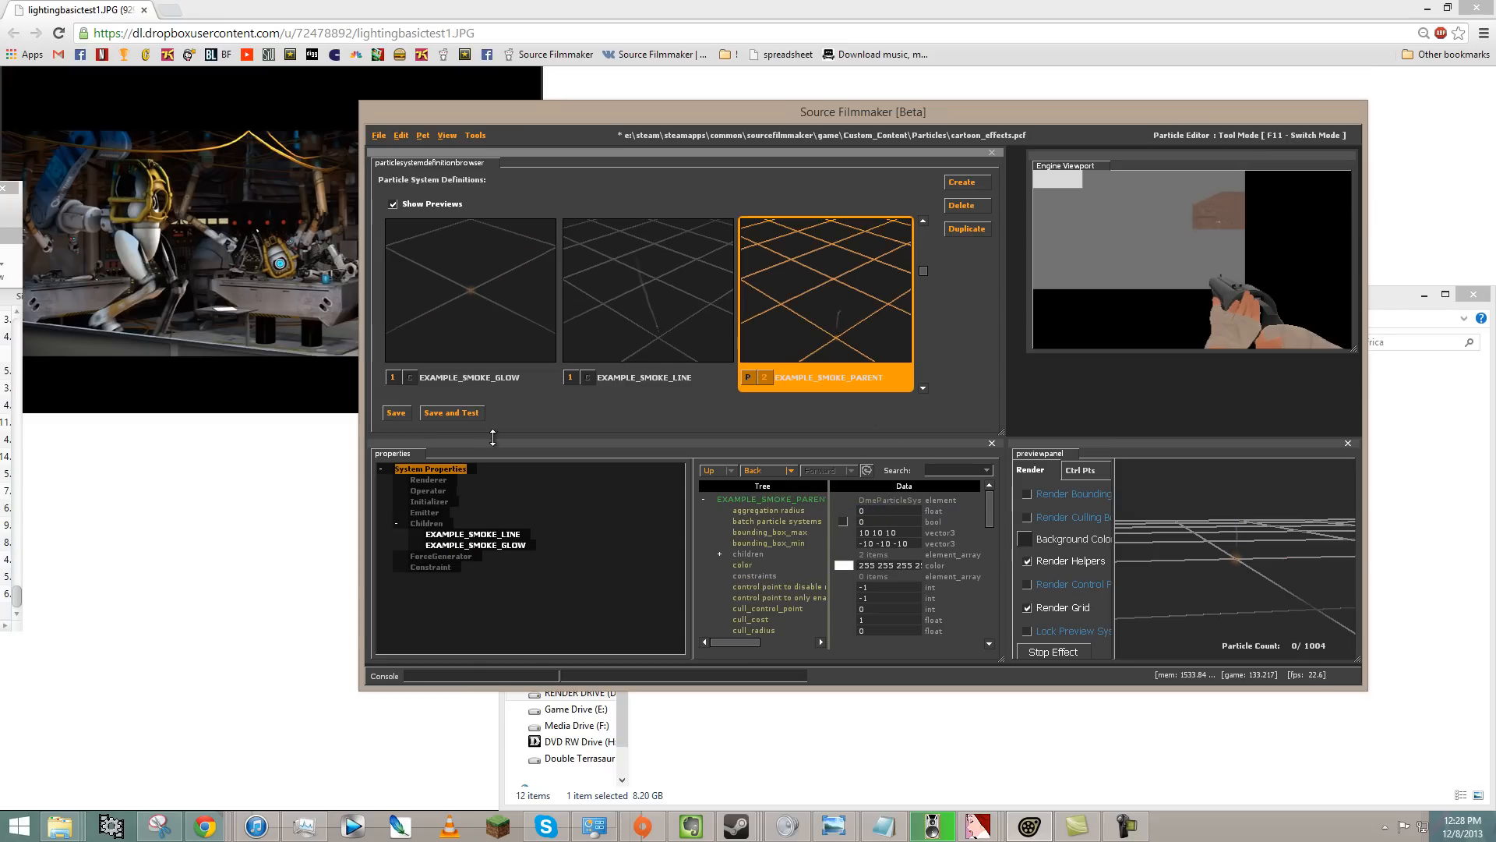
right_drag(1266, 525, 1237, 563)
drag(1237, 563, 1243, 564)
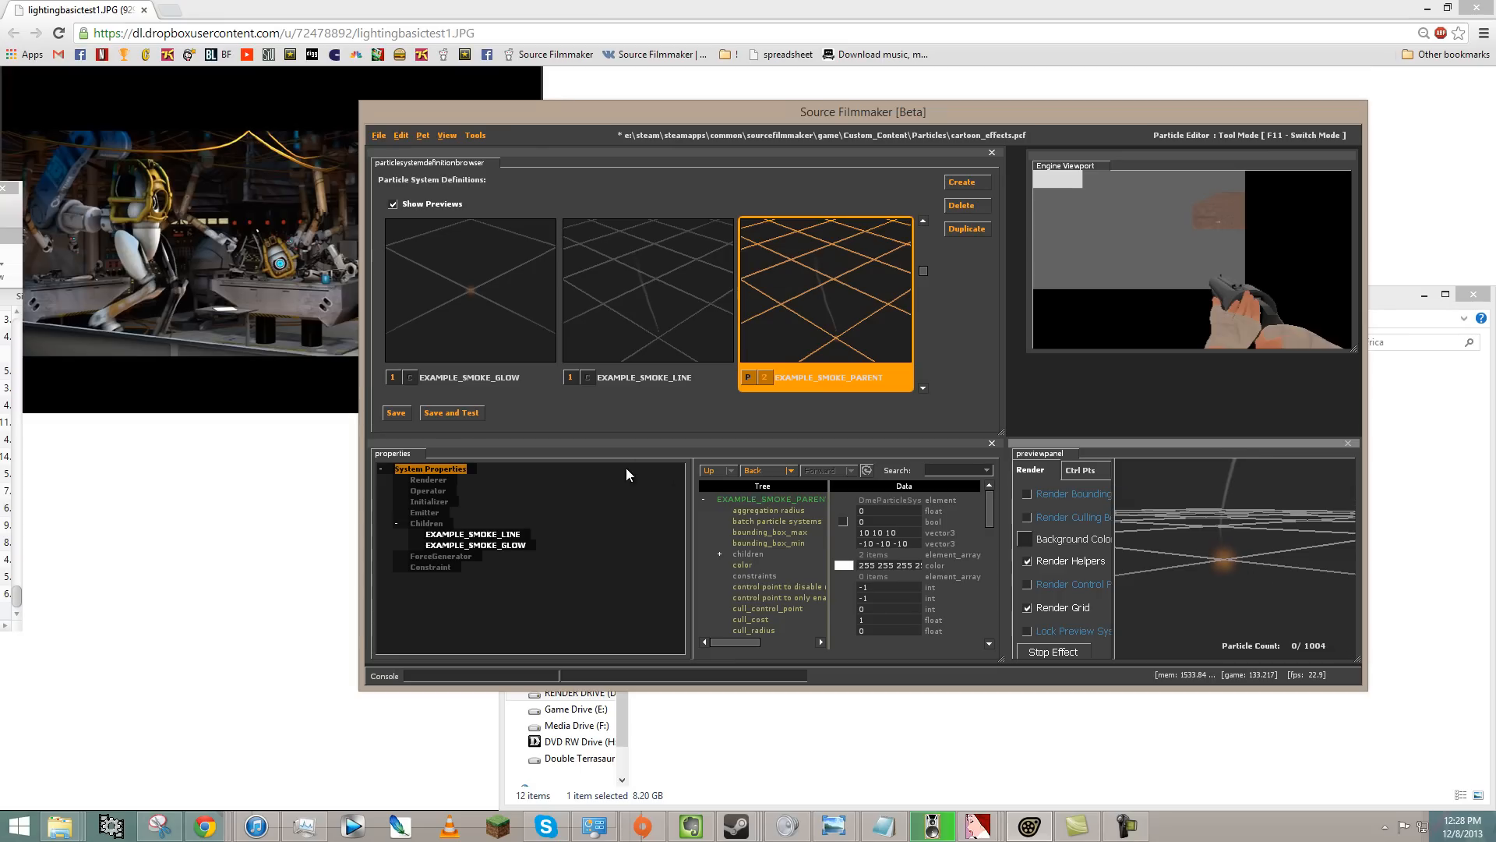
- Save the particle file and create a new particle system named EXAMPLE_SMOKE_EMBERS
click(398, 414)
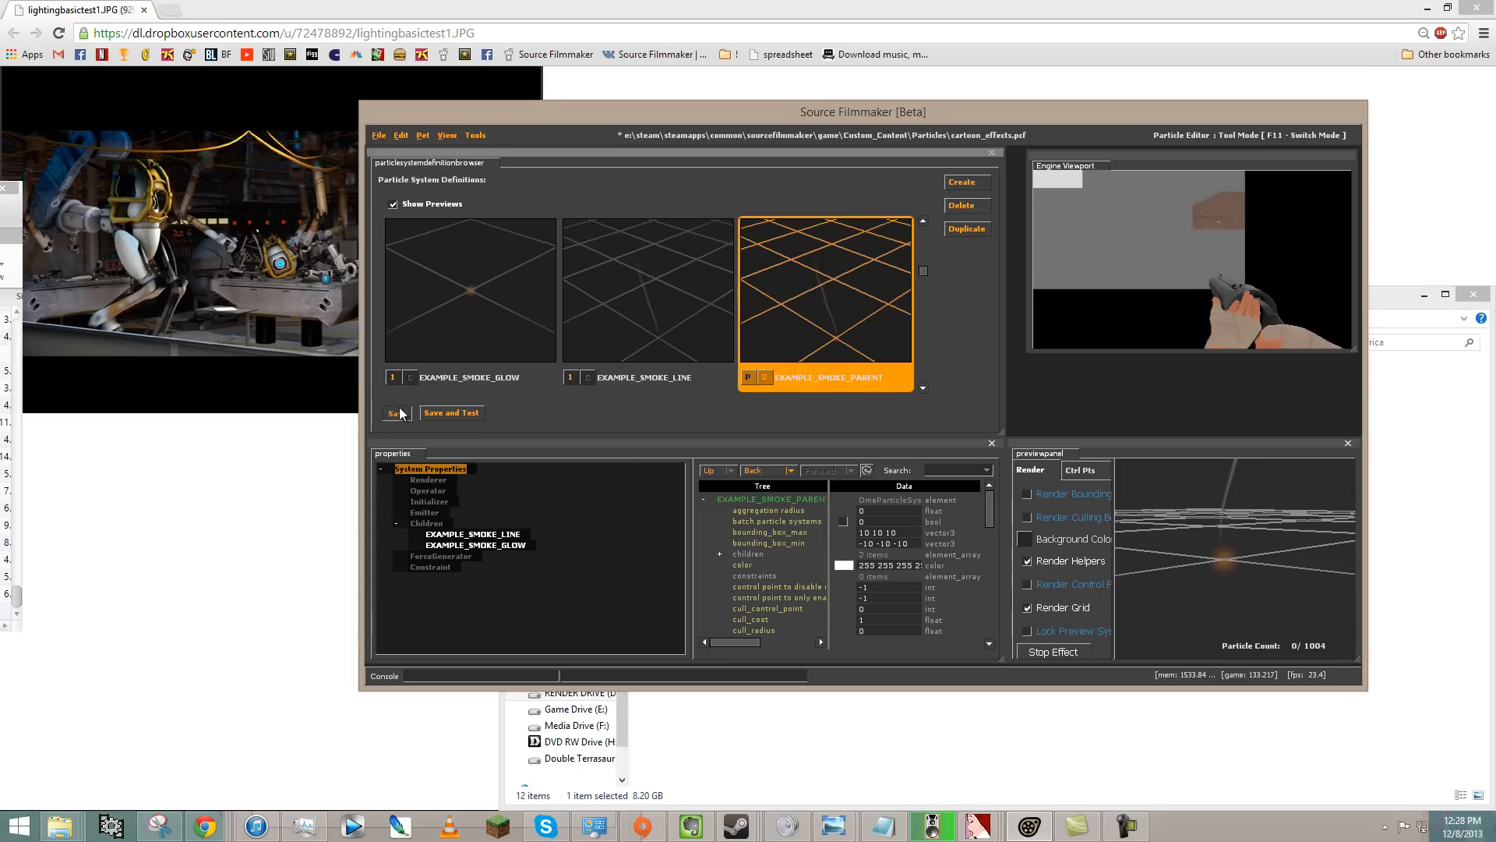
click(531, 321)
click(643, 288)
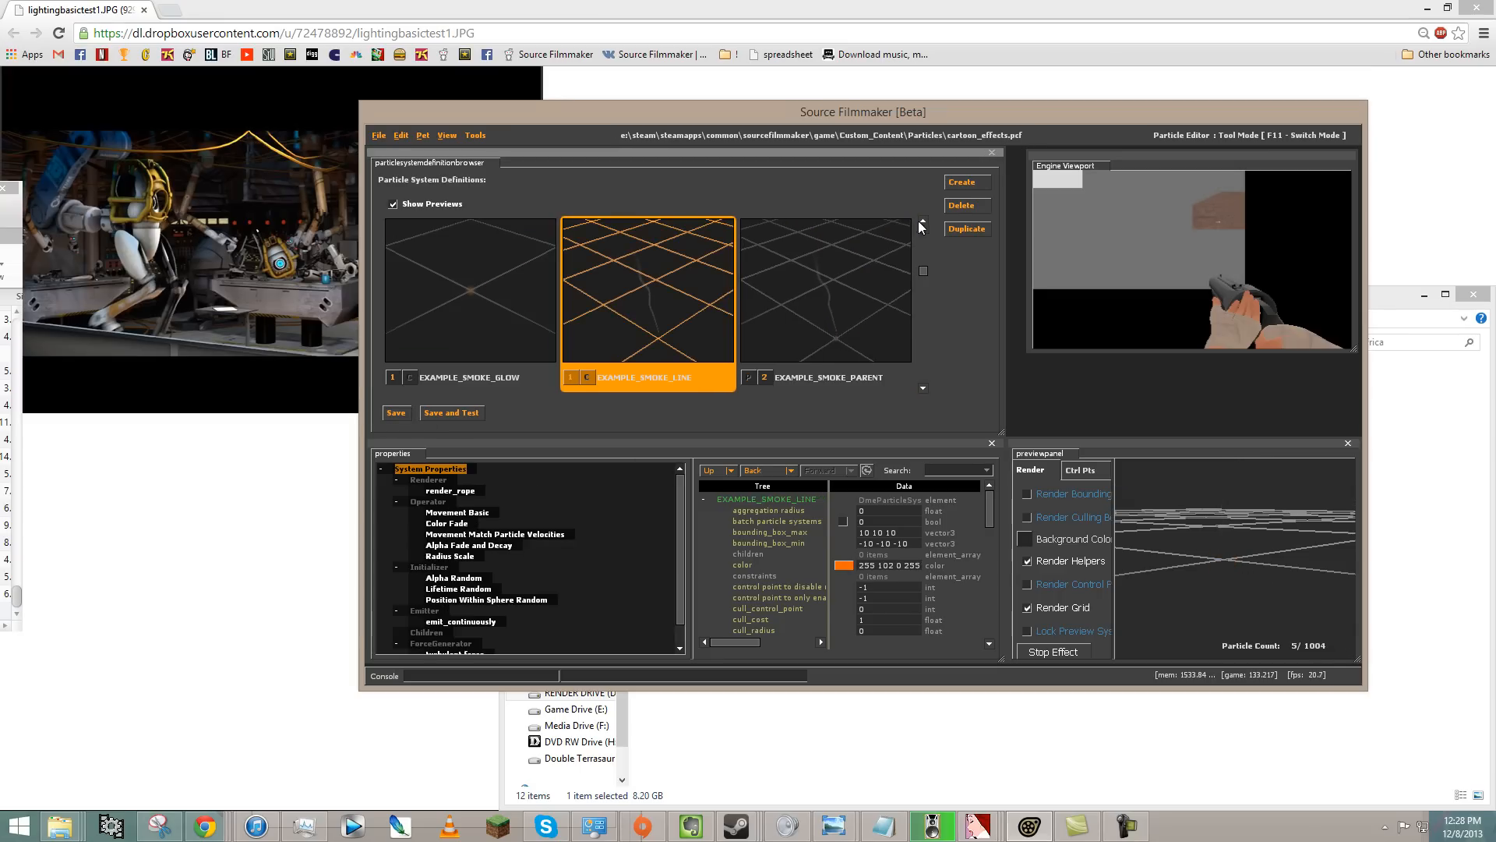
click(967, 183)
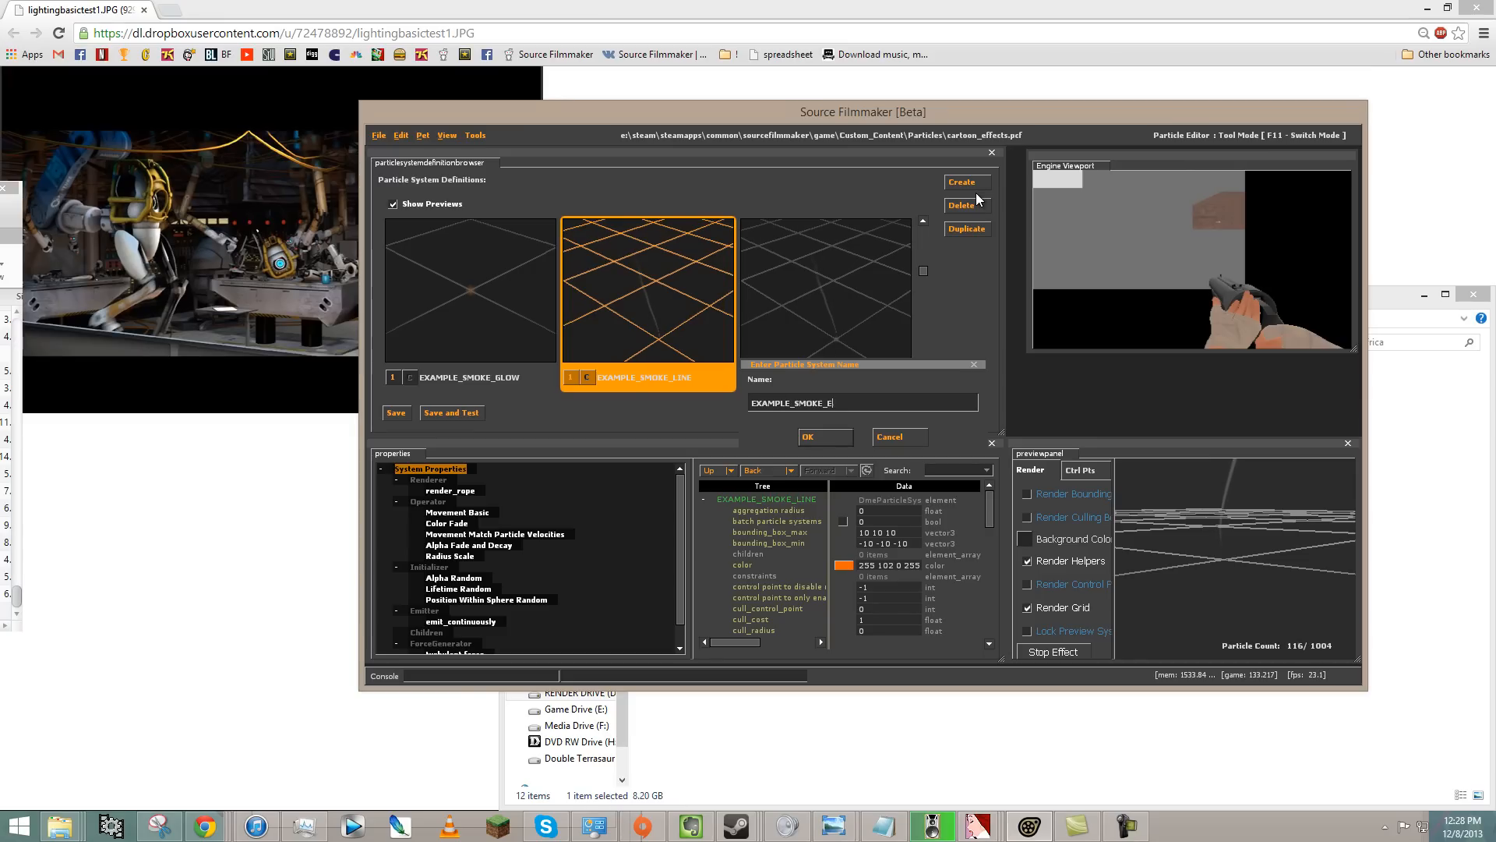
key(Return)
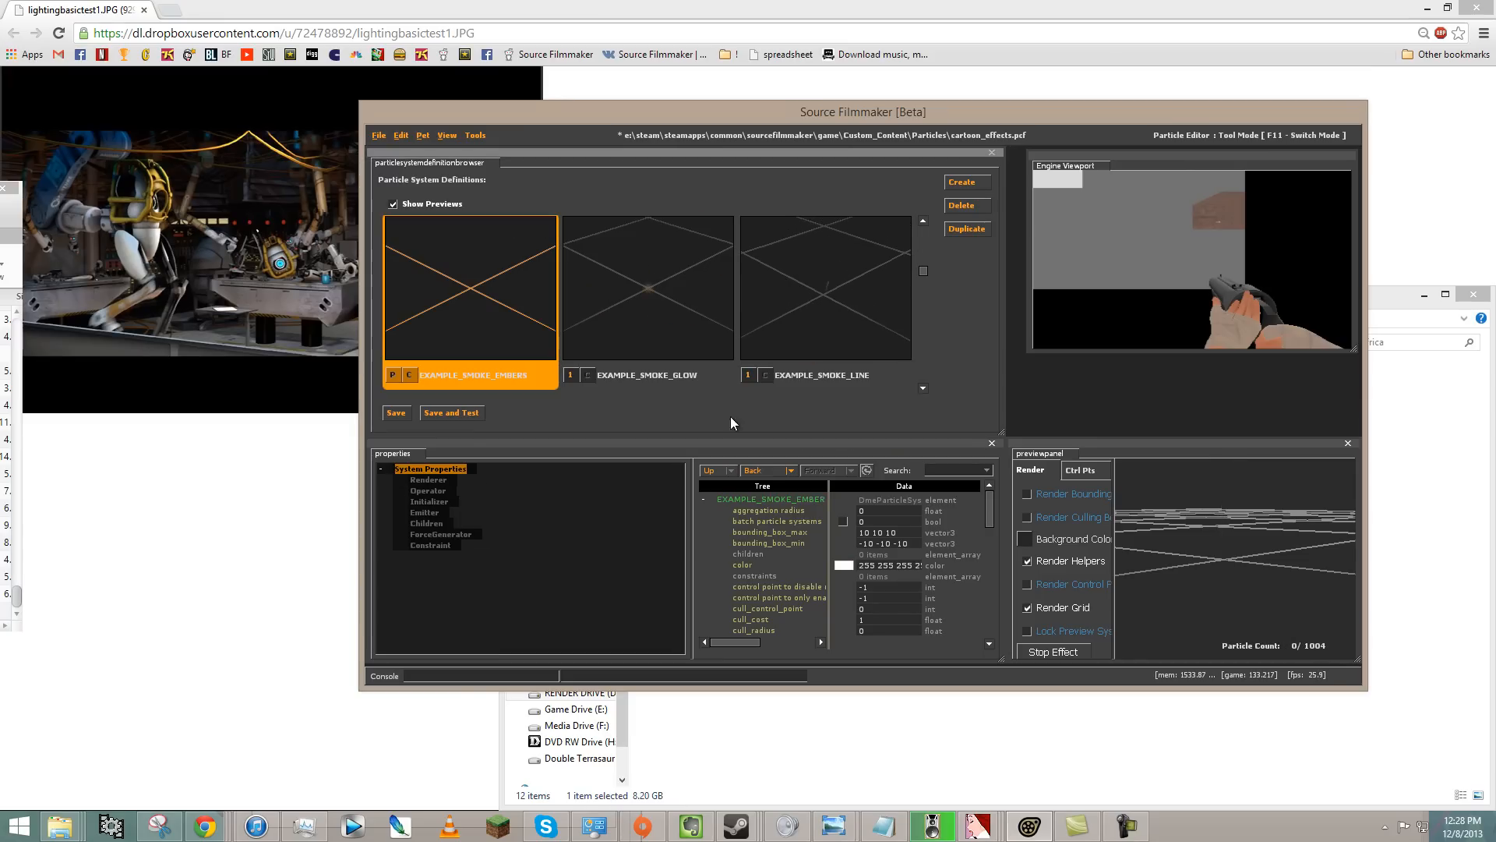
- Add a render_sprite_trail renderer to EXAMPLE_SMOKE_EMBERS
click(445, 481)
right_click(445, 483)
click(473, 527)
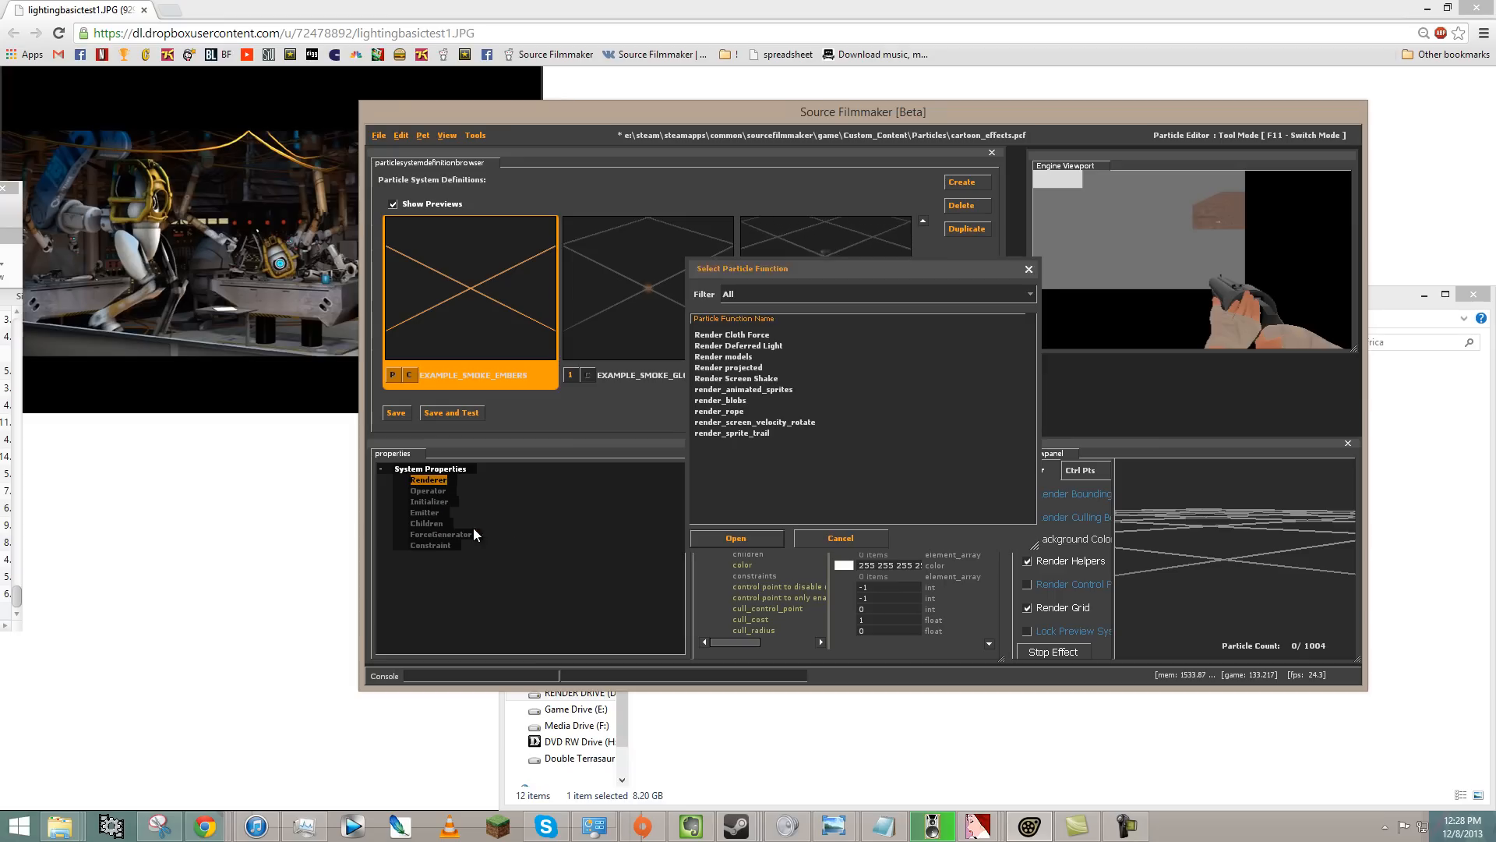
double_click(731, 433)
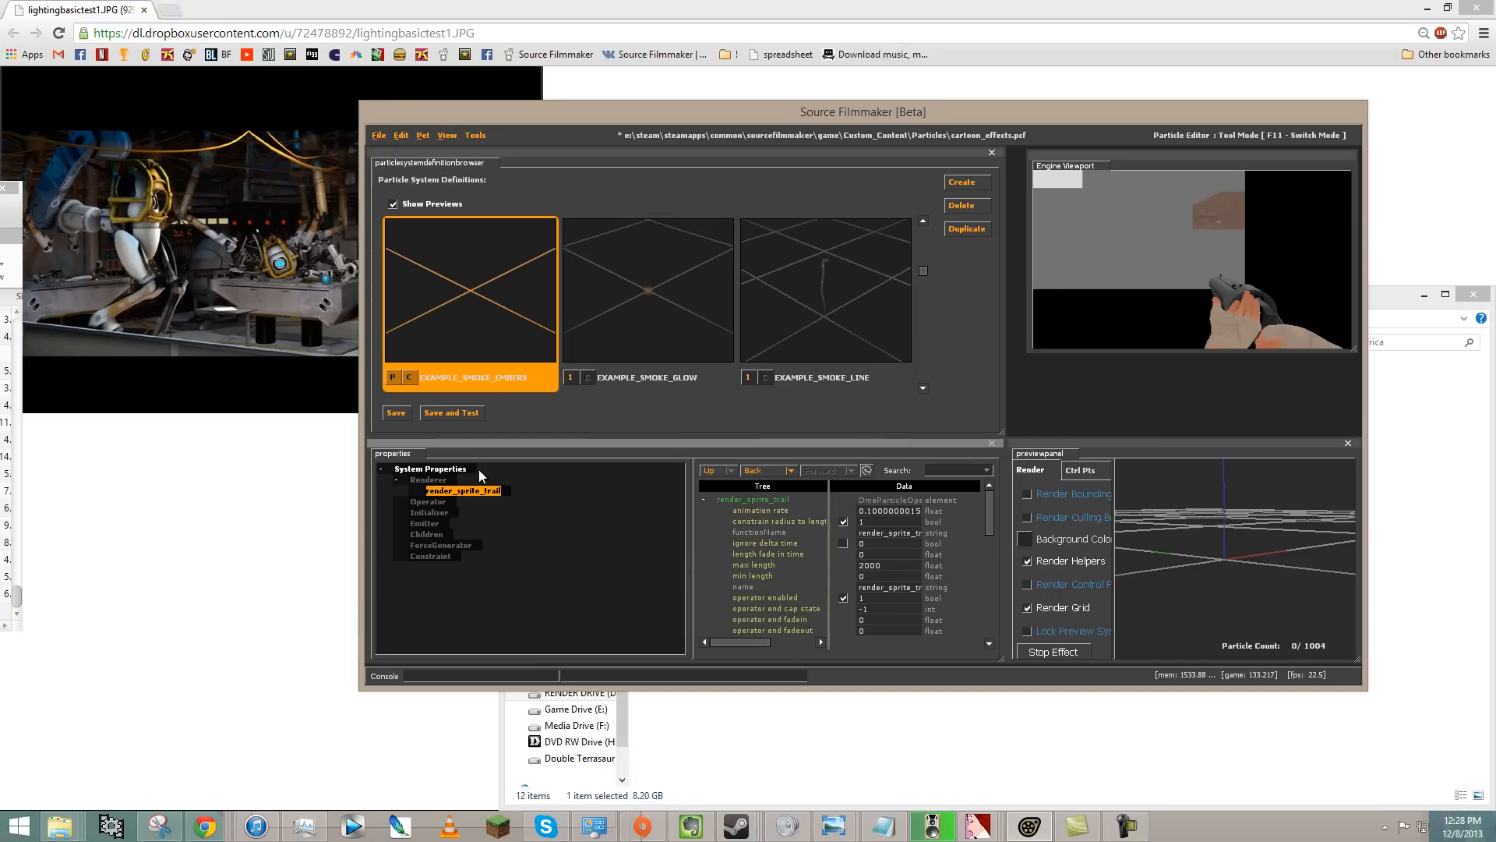
- Browse for EXAMPLE_SMOKE_EMBERS's material in its system properties, filtering the VMT files by "circle"
click(452, 469)
right_click(455, 470)
click(943, 586)
scroll(943, 587, down, 4)
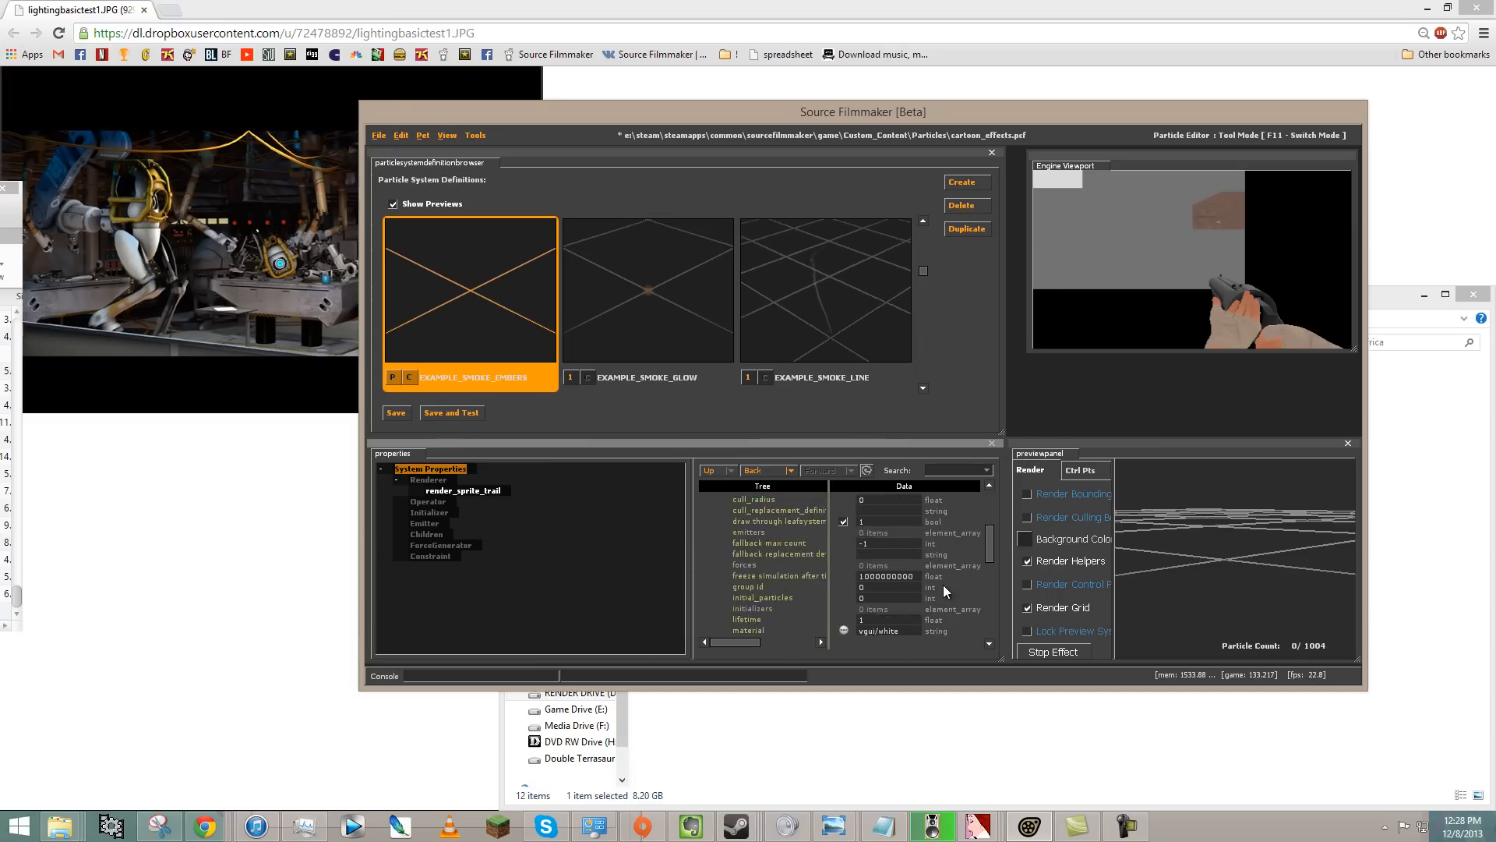
click(847, 628)
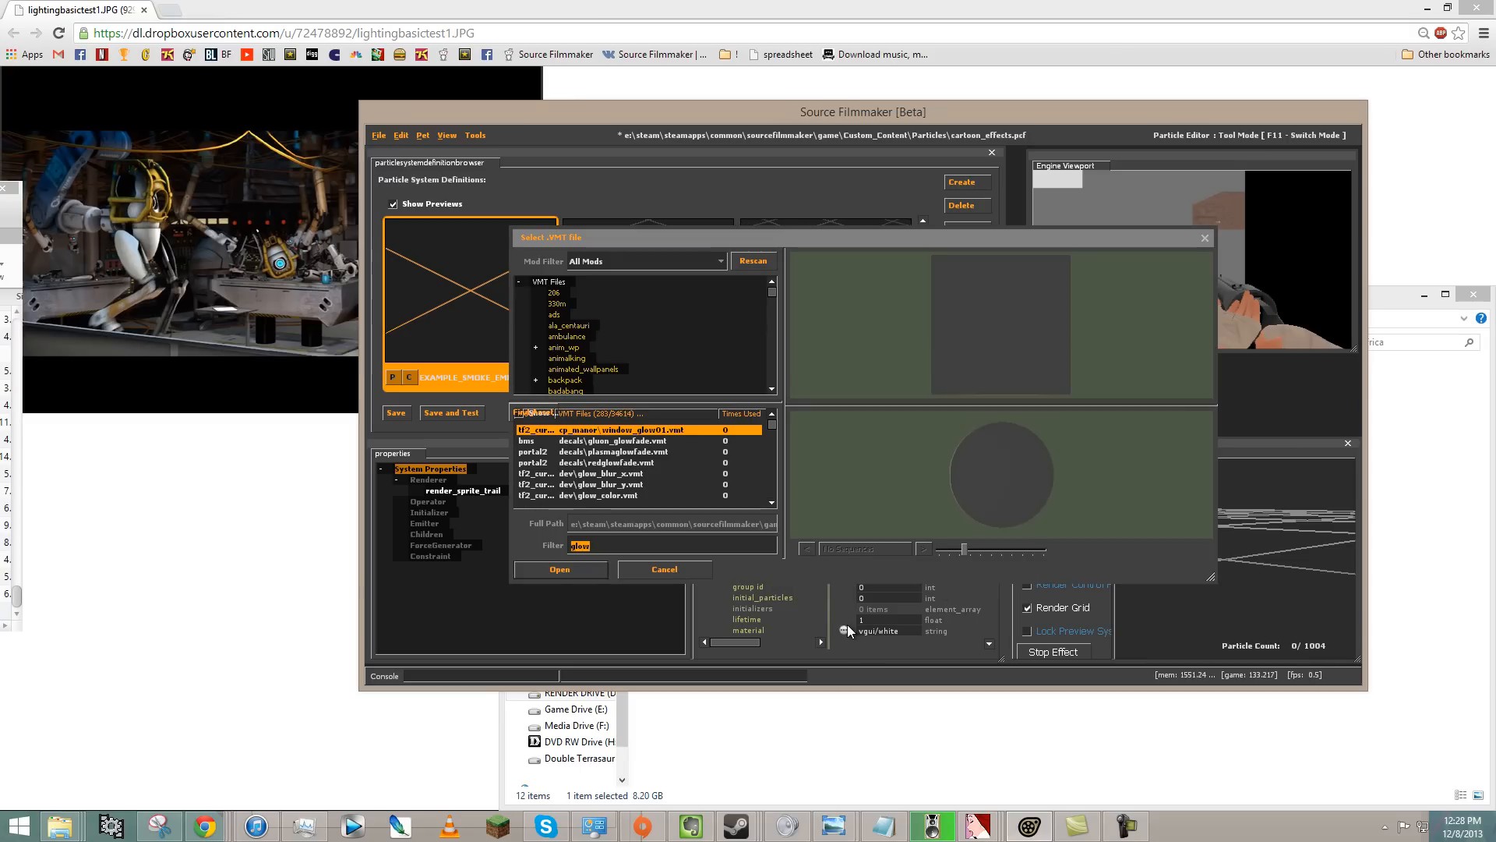
text(ci)
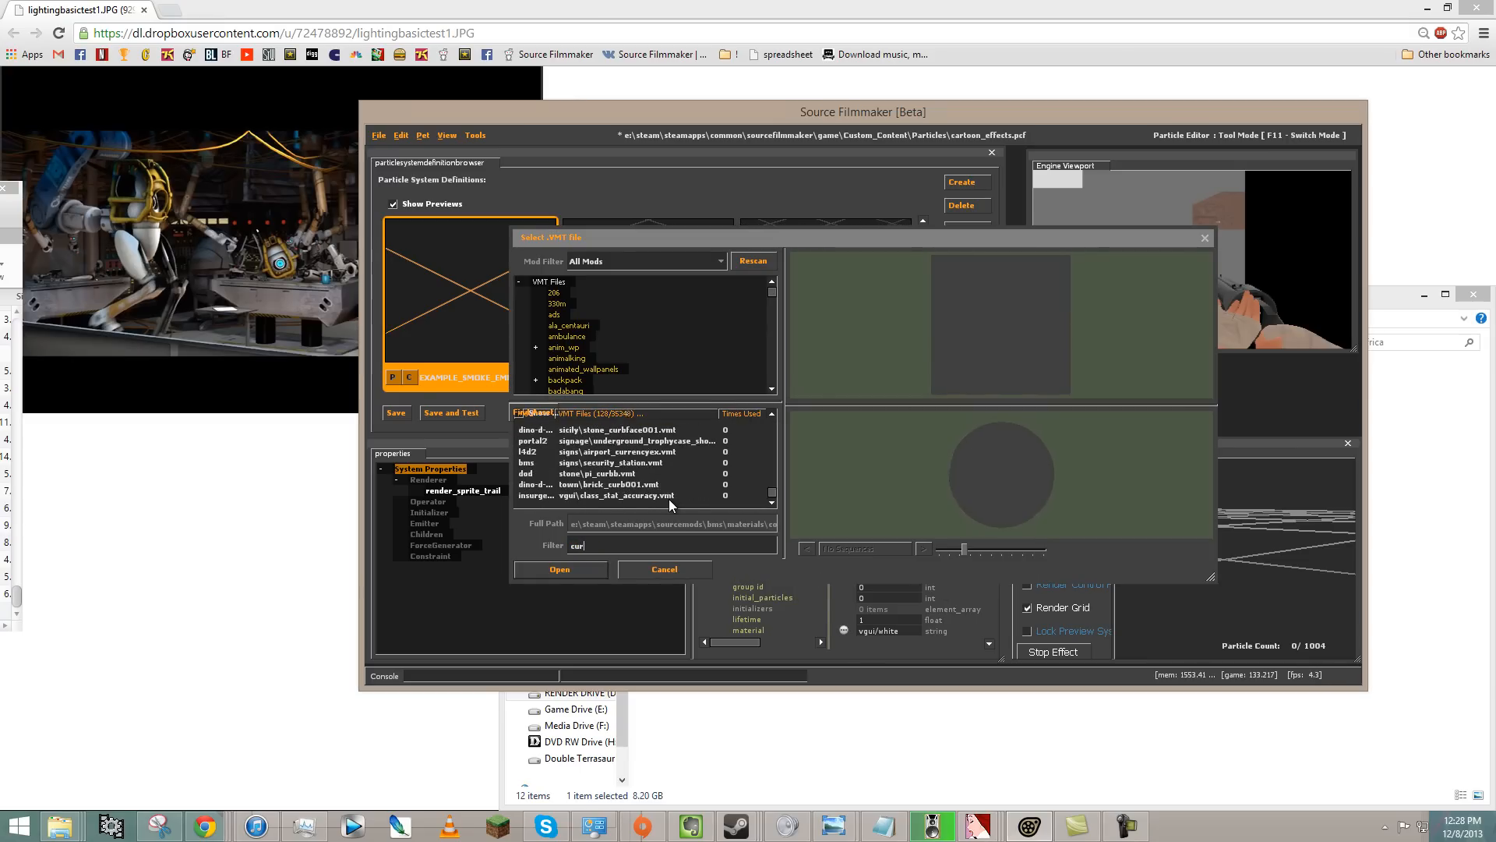
text(rcle)
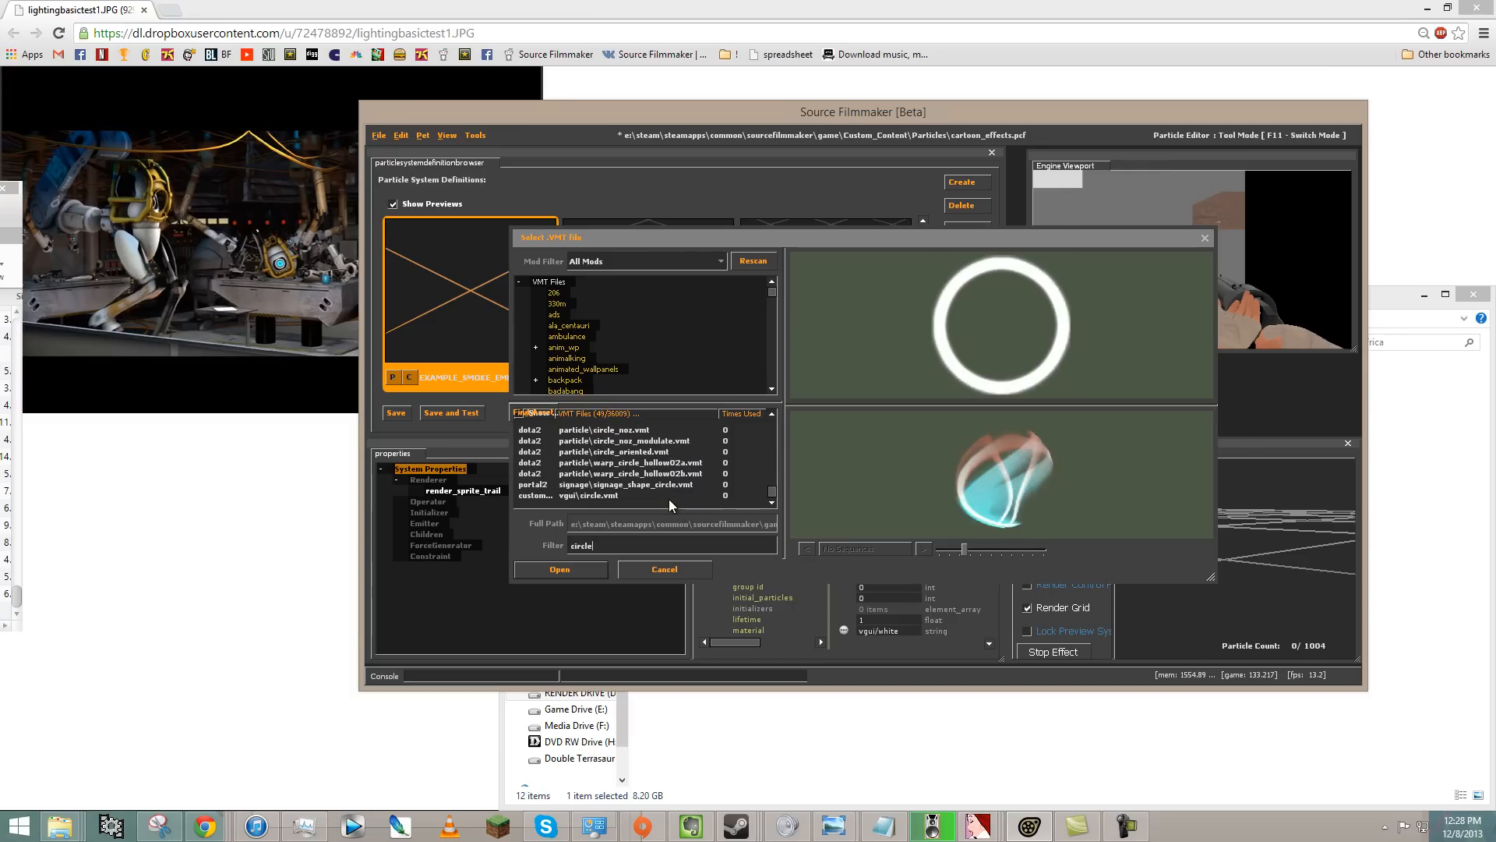
- Compare the circle materials and assign effects\circle2.vmt to EXAMPLE_SMOKE_EMBERS
click(613, 453)
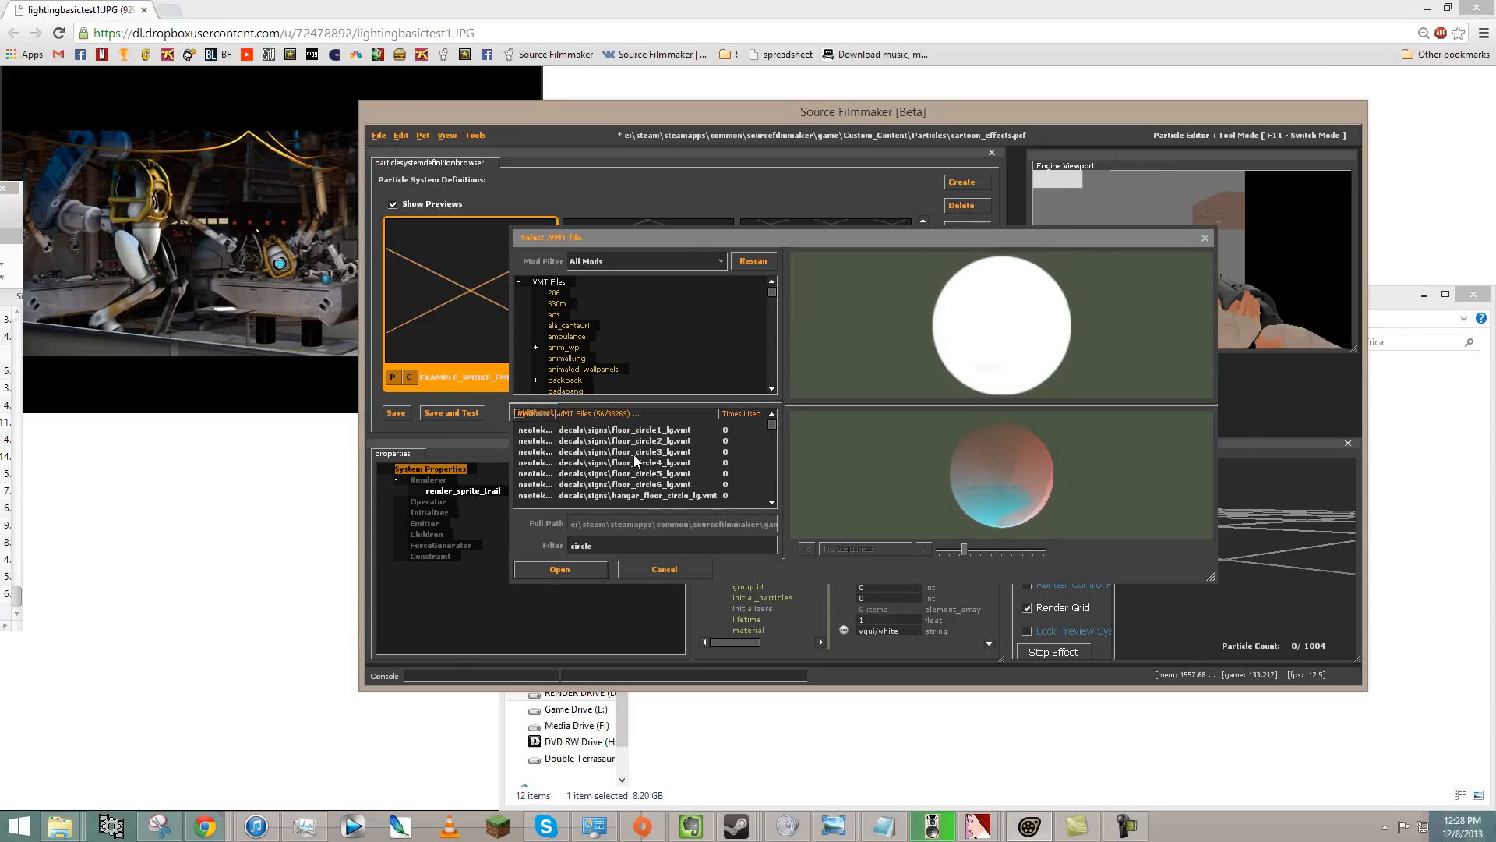
click(633, 454)
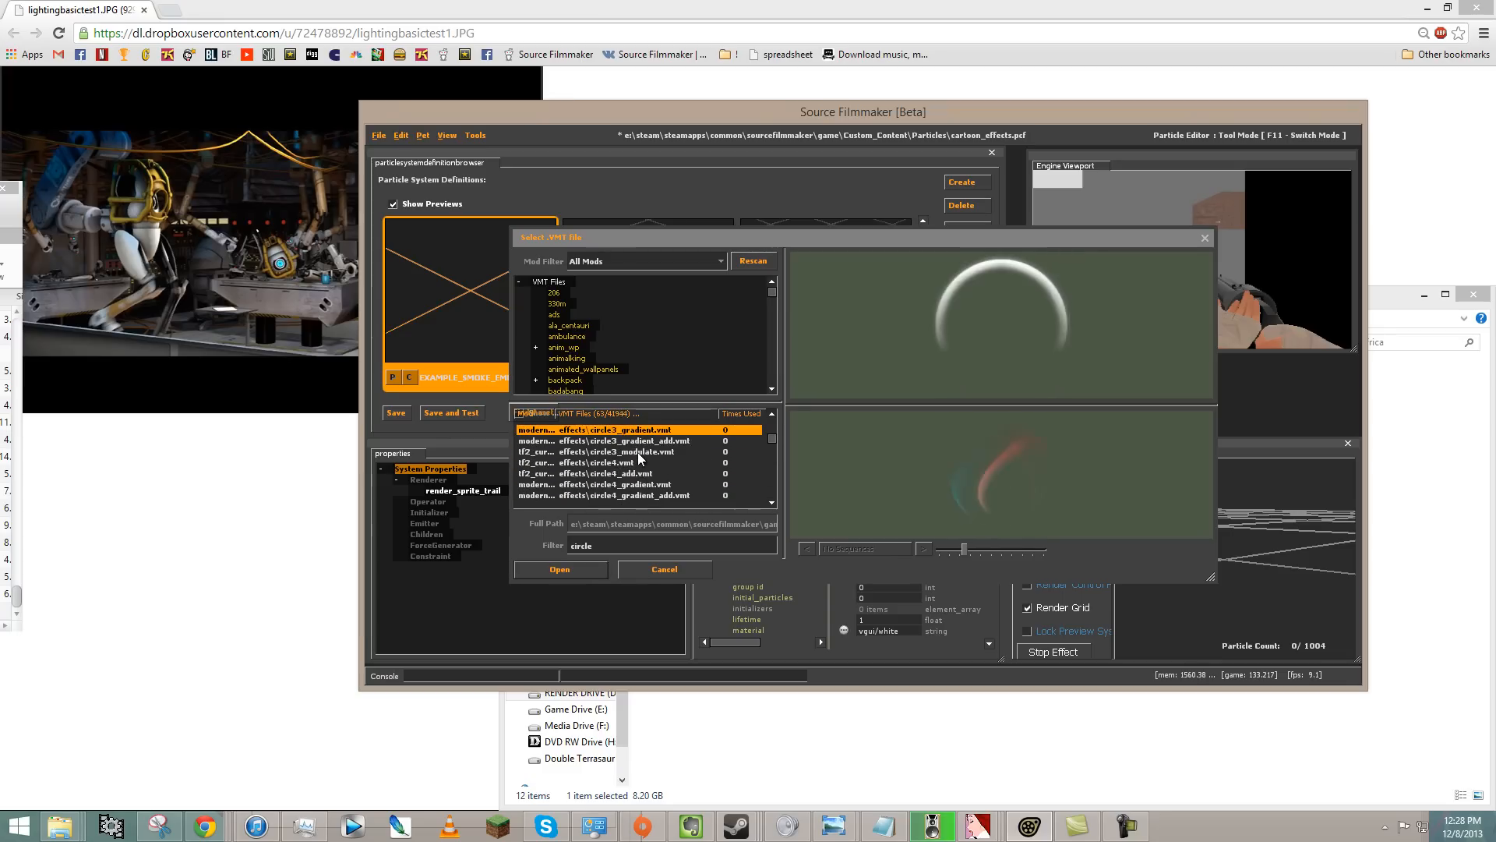
click(633, 471)
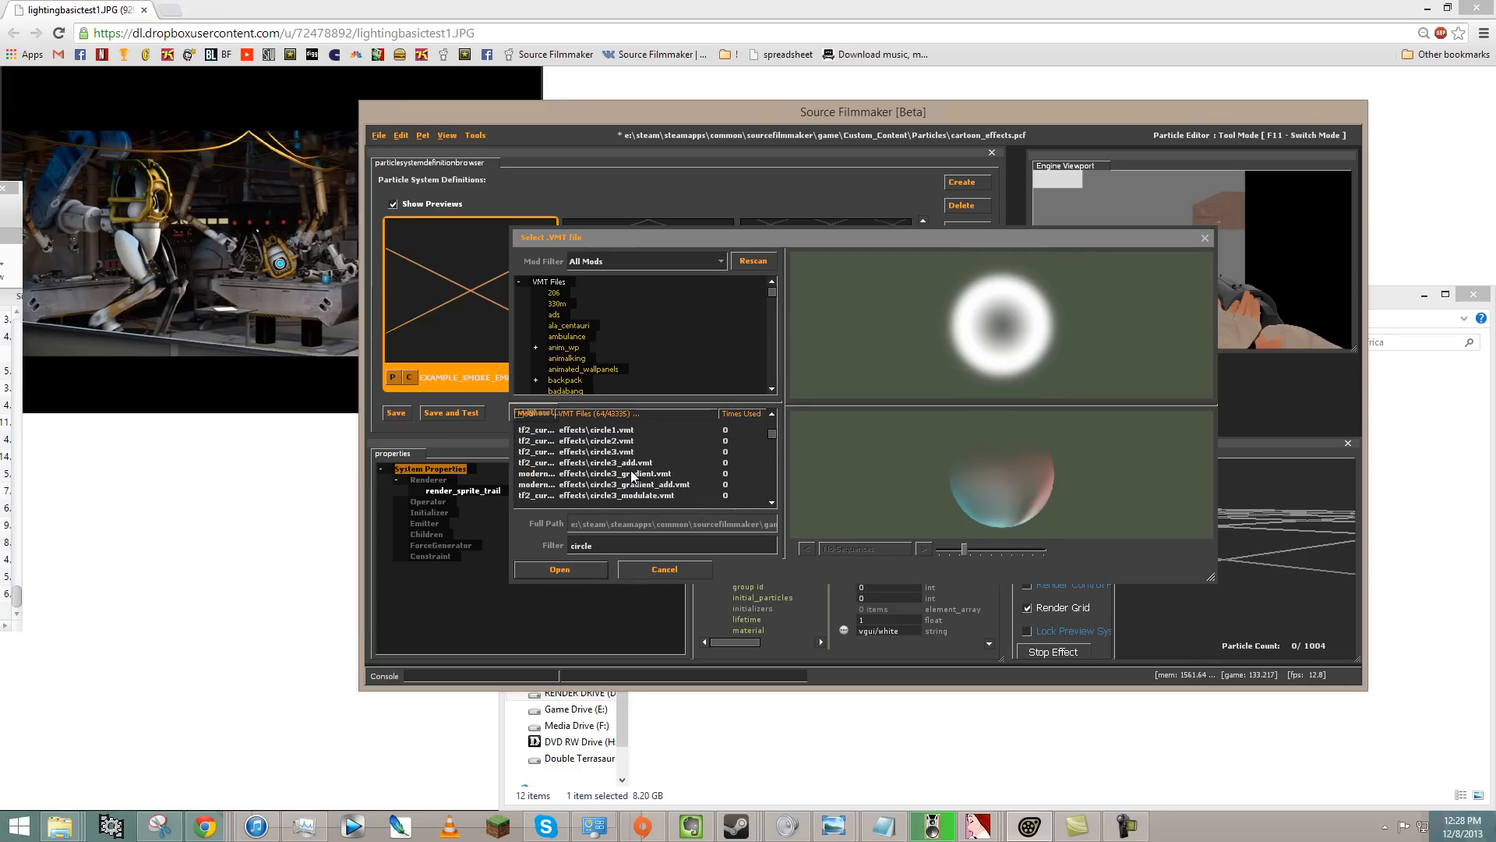
click(618, 486)
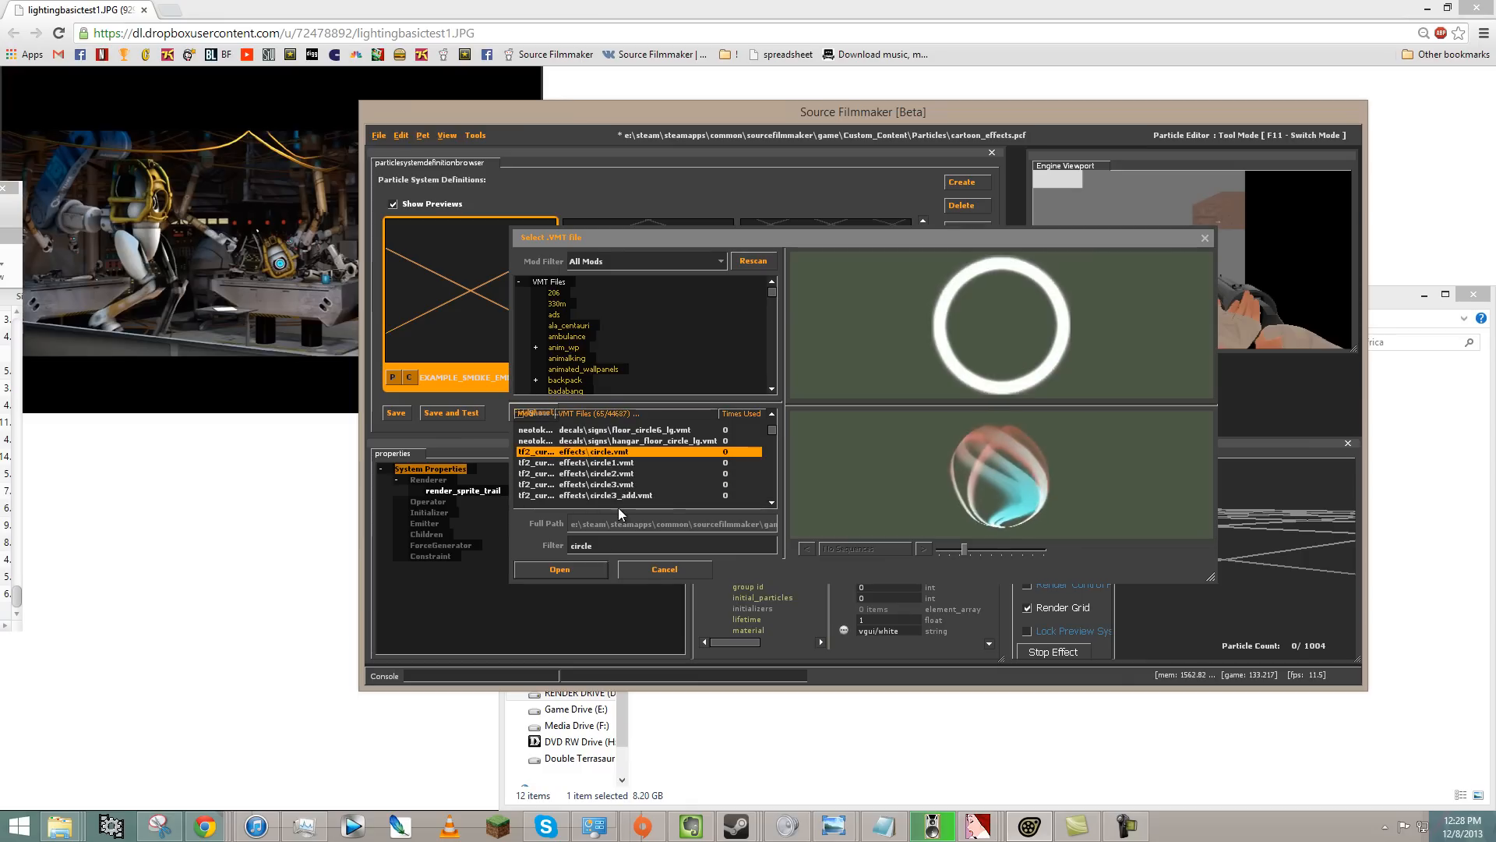
key(Down)
key(Down)
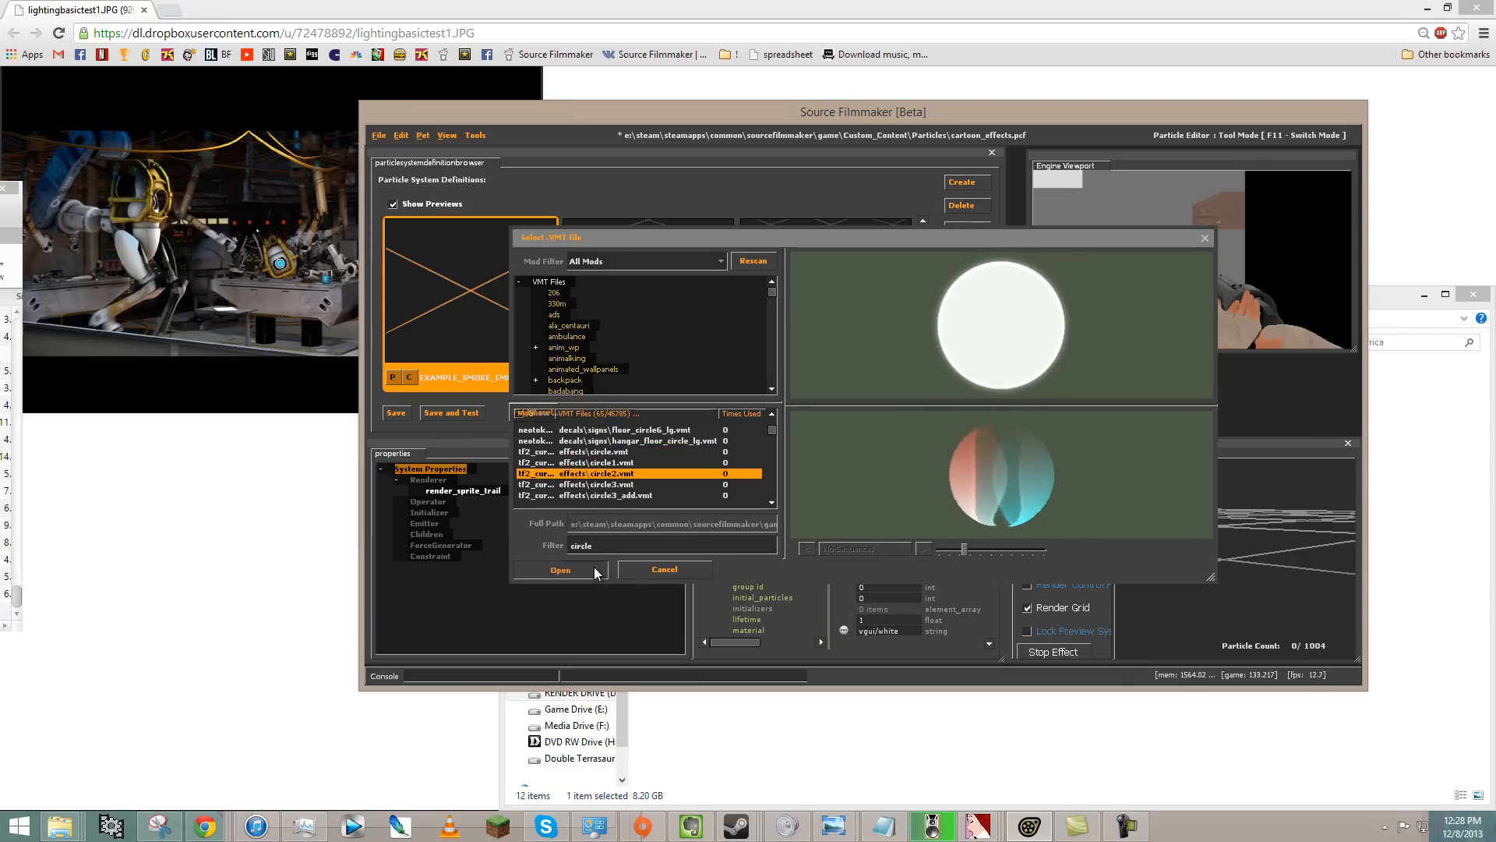
click(561, 570)
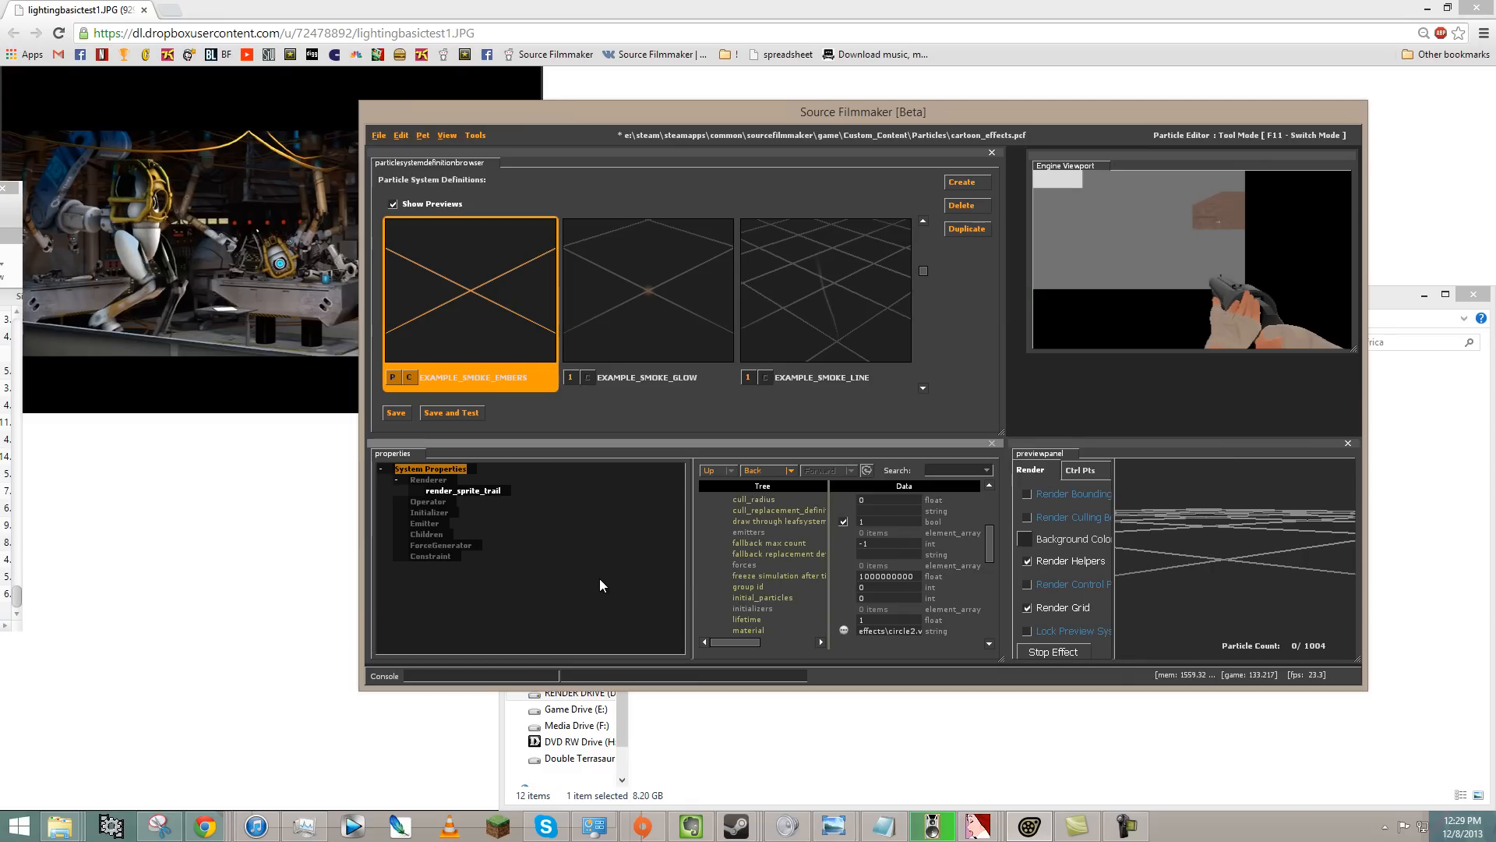
- Add an emit_continuously emitter to EXAMPLE_SMOKE_EMBERS
right_click(435, 523)
click(474, 568)
click(748, 349)
double_click(749, 358)
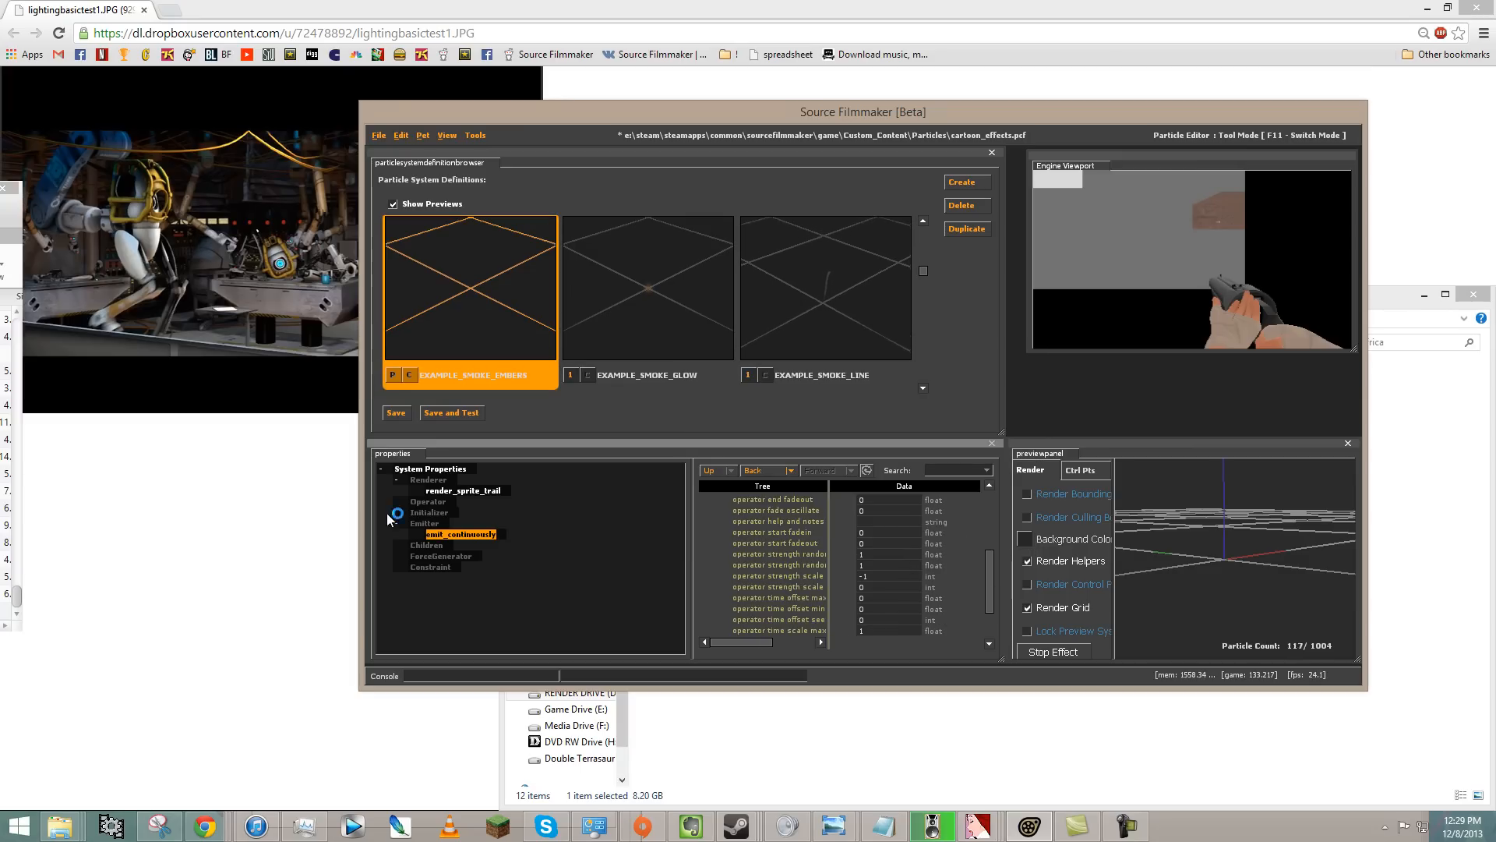
- Add a Position Within Sphere Random initializer to EXAMPLE_SMOKE_EMBERS and set its speed_max to 20
right_click(442, 514)
click(465, 562)
scroll(887, 486, down, 5)
scroll(834, 442, up, 5)
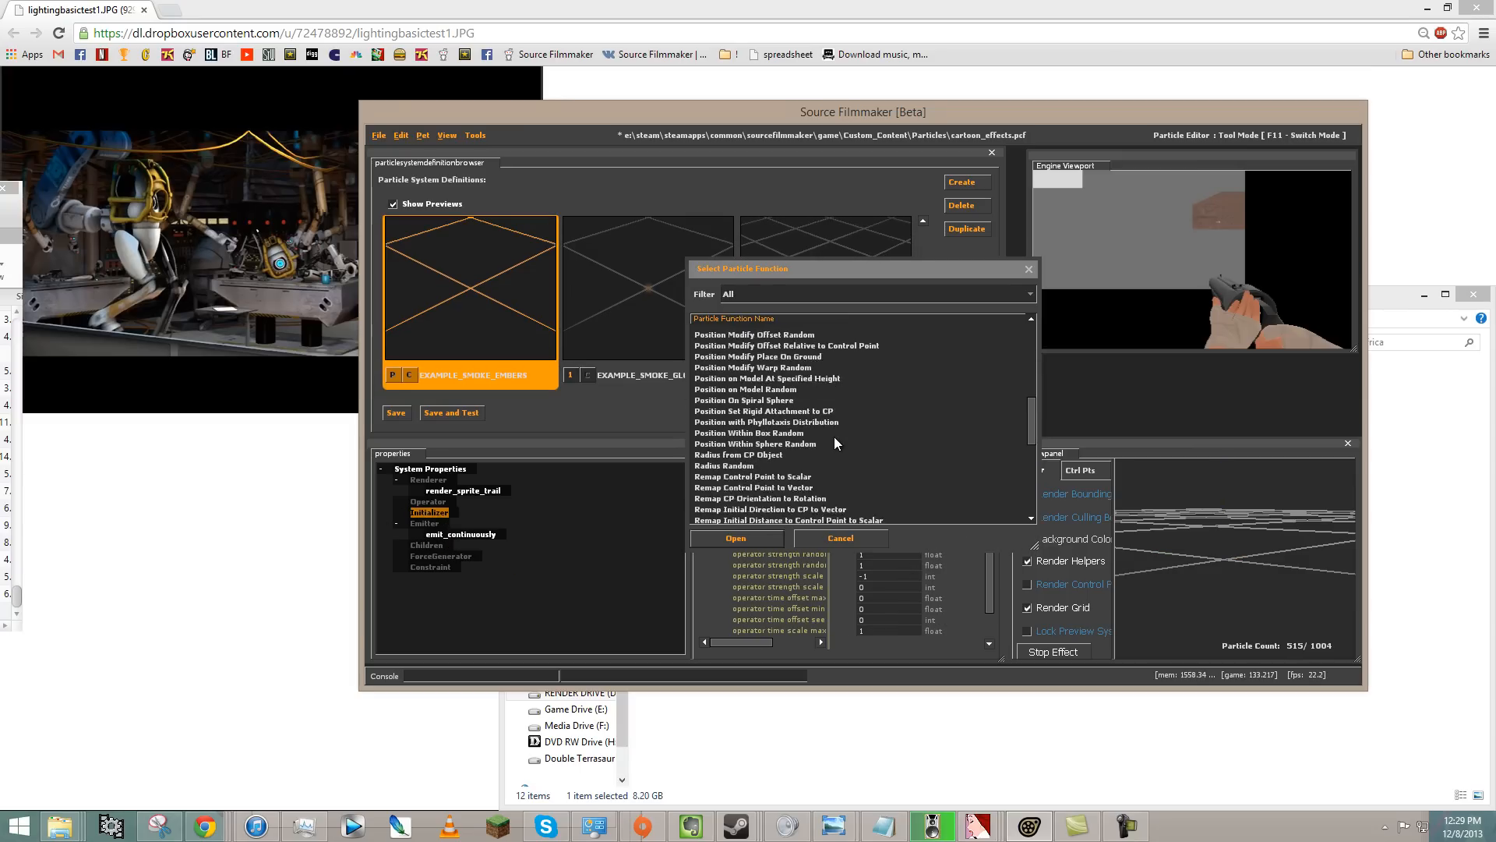
click(777, 499)
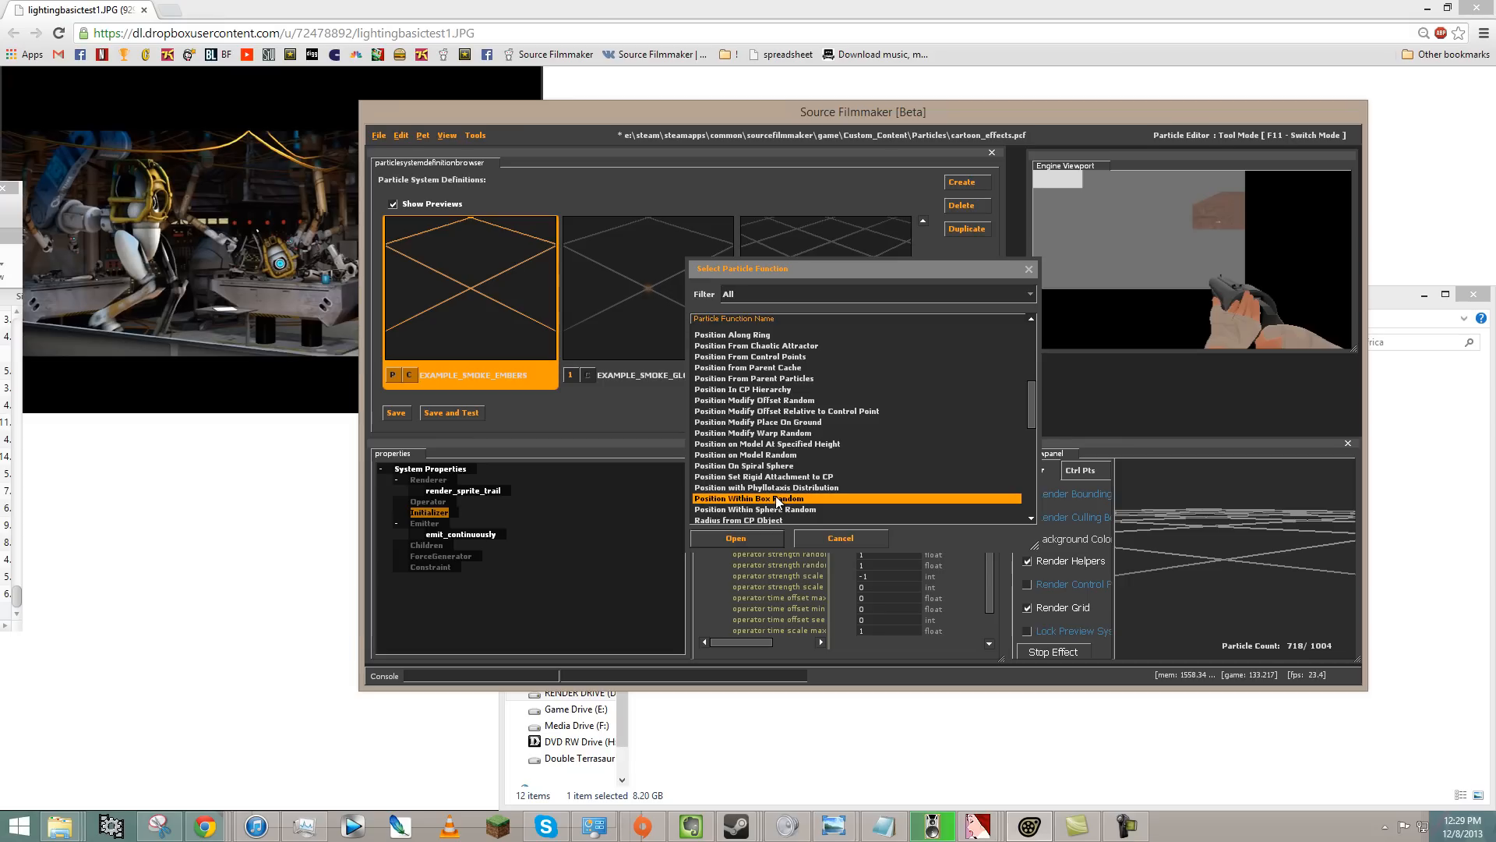
double_click(777, 509)
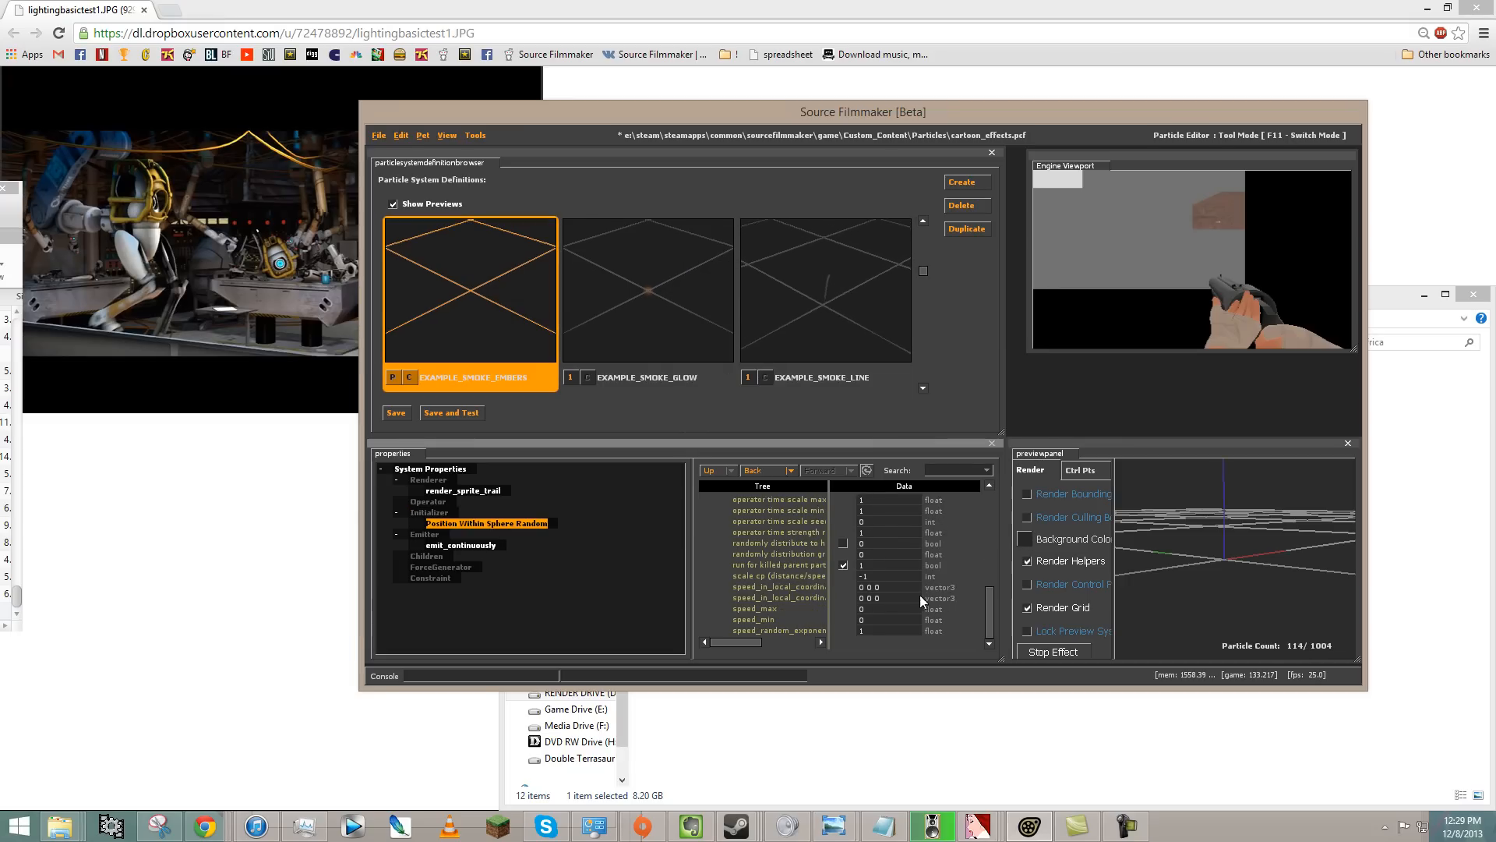
click(876, 609)
text(20)
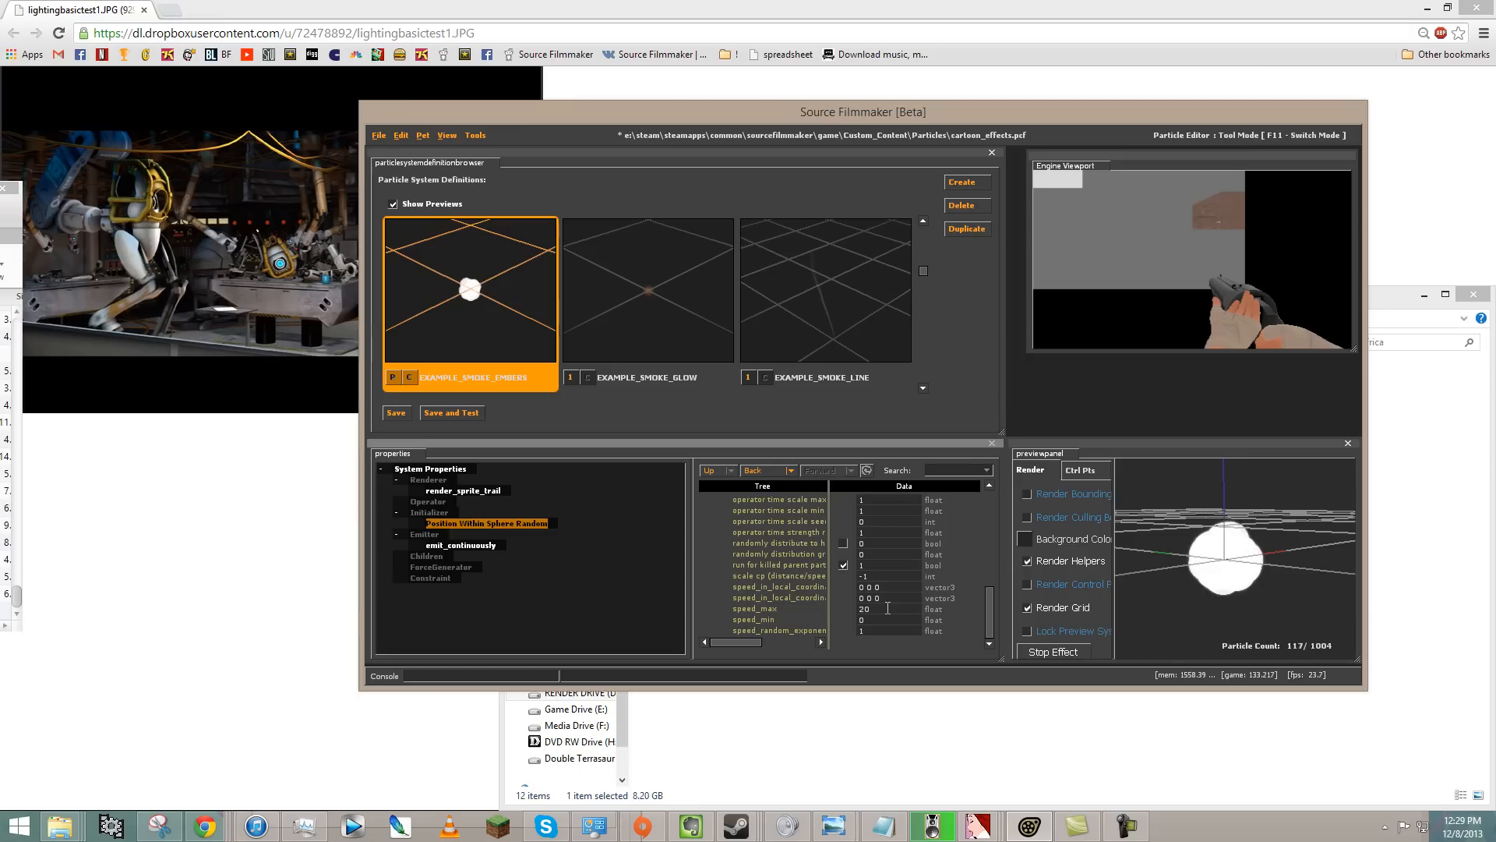
- Add a Movement Basic operator to EXAMPLE_SMOKE_EMBERS and inspect the moving particles in the preview
right_click(417, 497)
click(433, 540)
scroll(723, 417, down, 10)
click(730, 458)
double_click(729, 458)
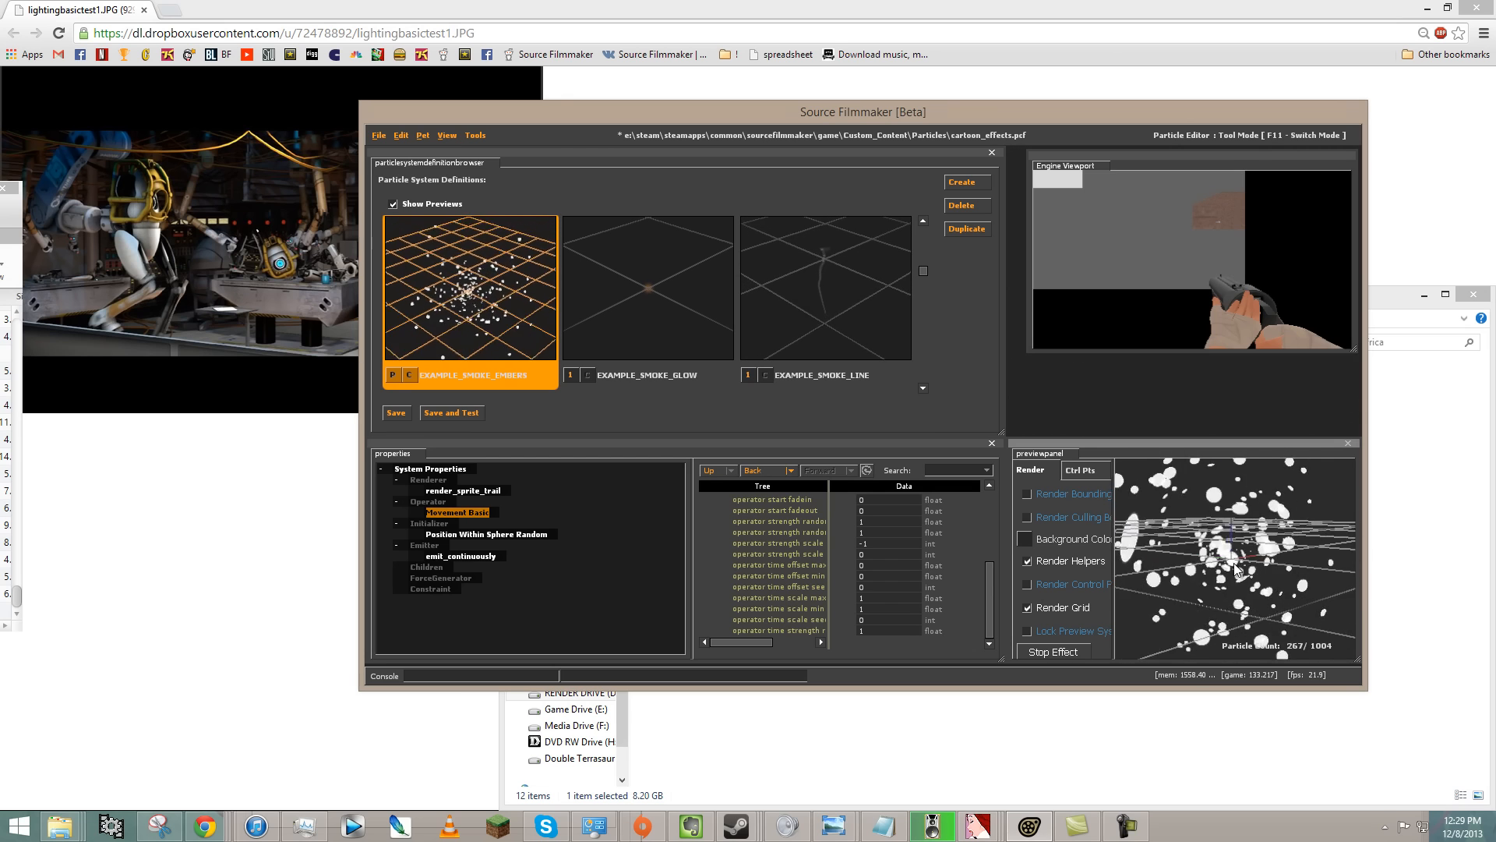
drag(1274, 530, 1248, 546)
right_drag(1249, 546, 1244, 552)
drag(1244, 552, 1274, 512)
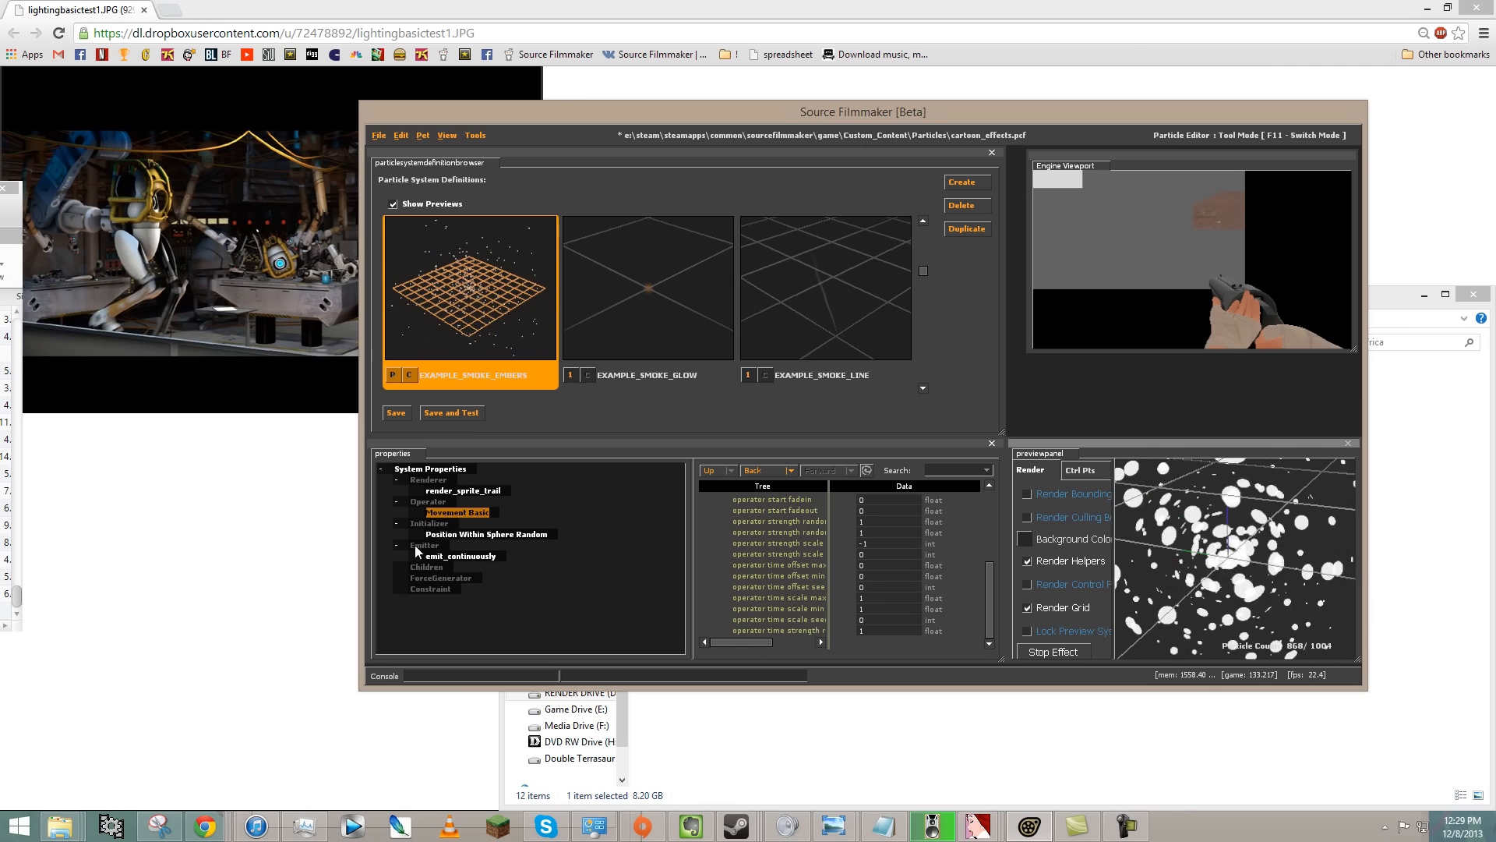
click(449, 470)
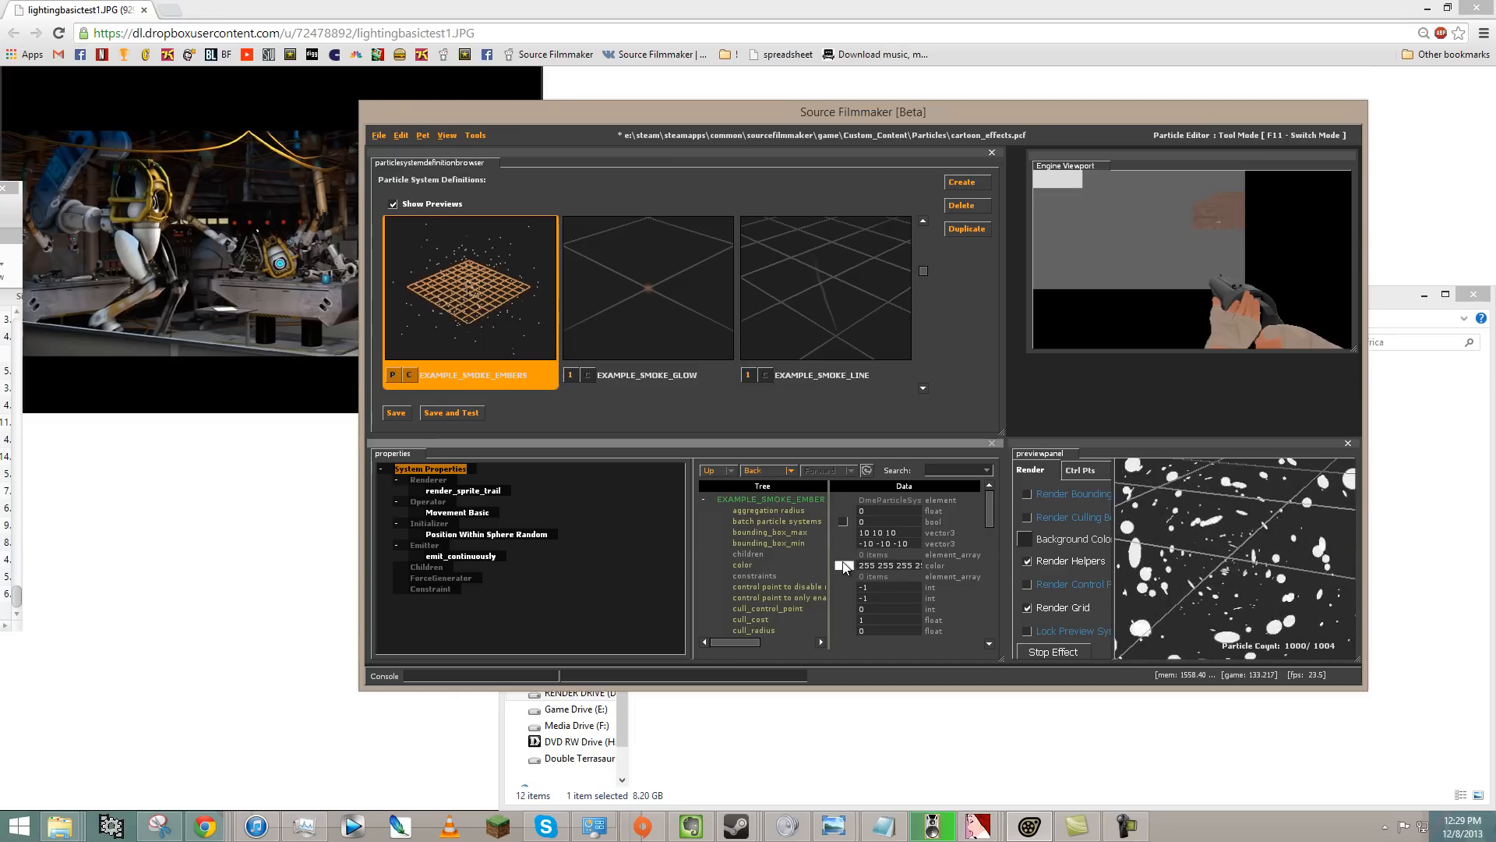
click(842, 562)
click(916, 469)
click(894, 290)
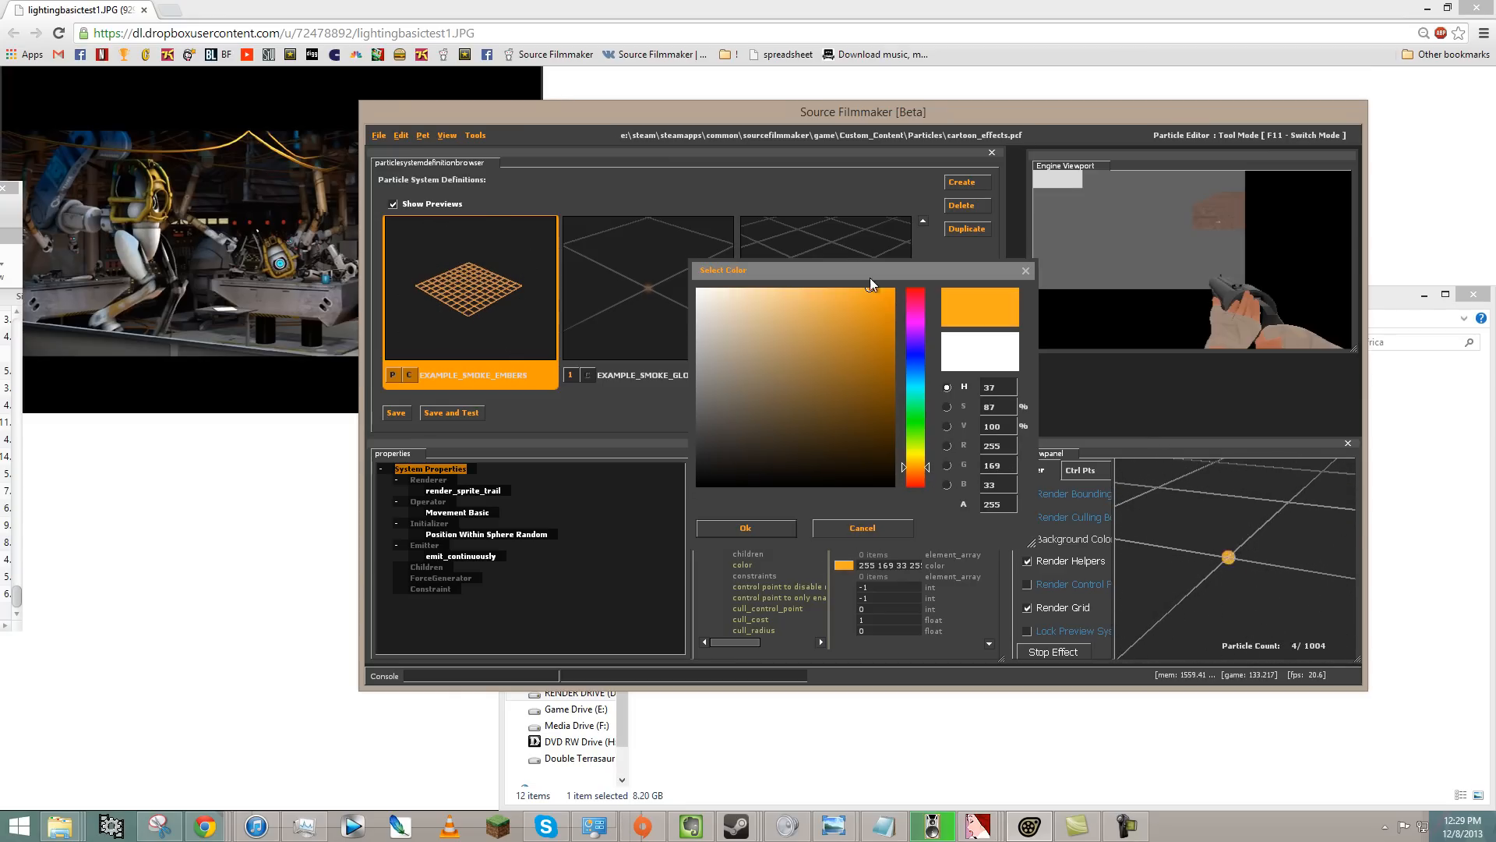
click(756, 526)
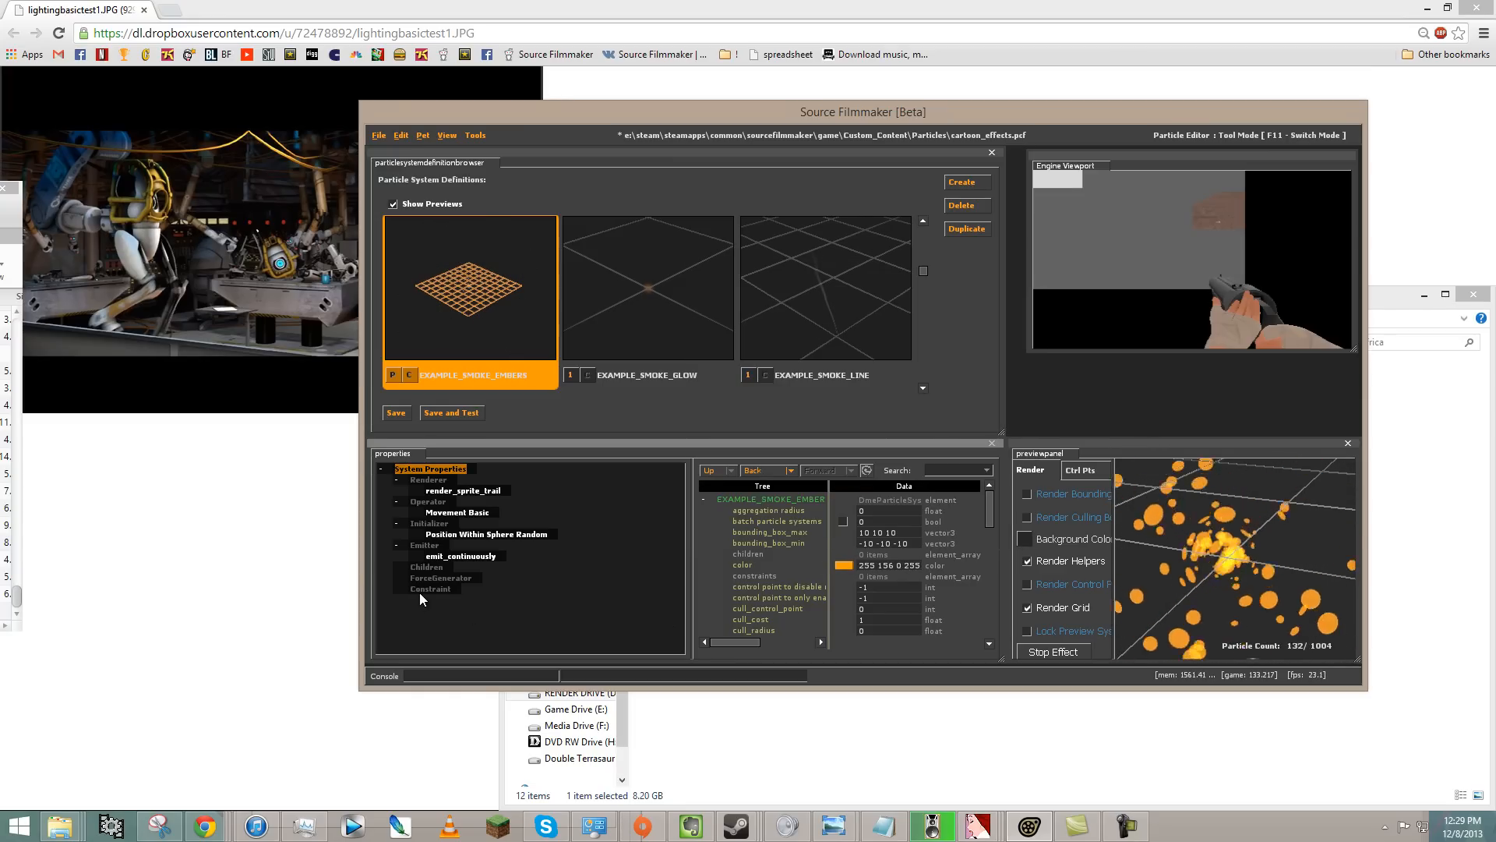
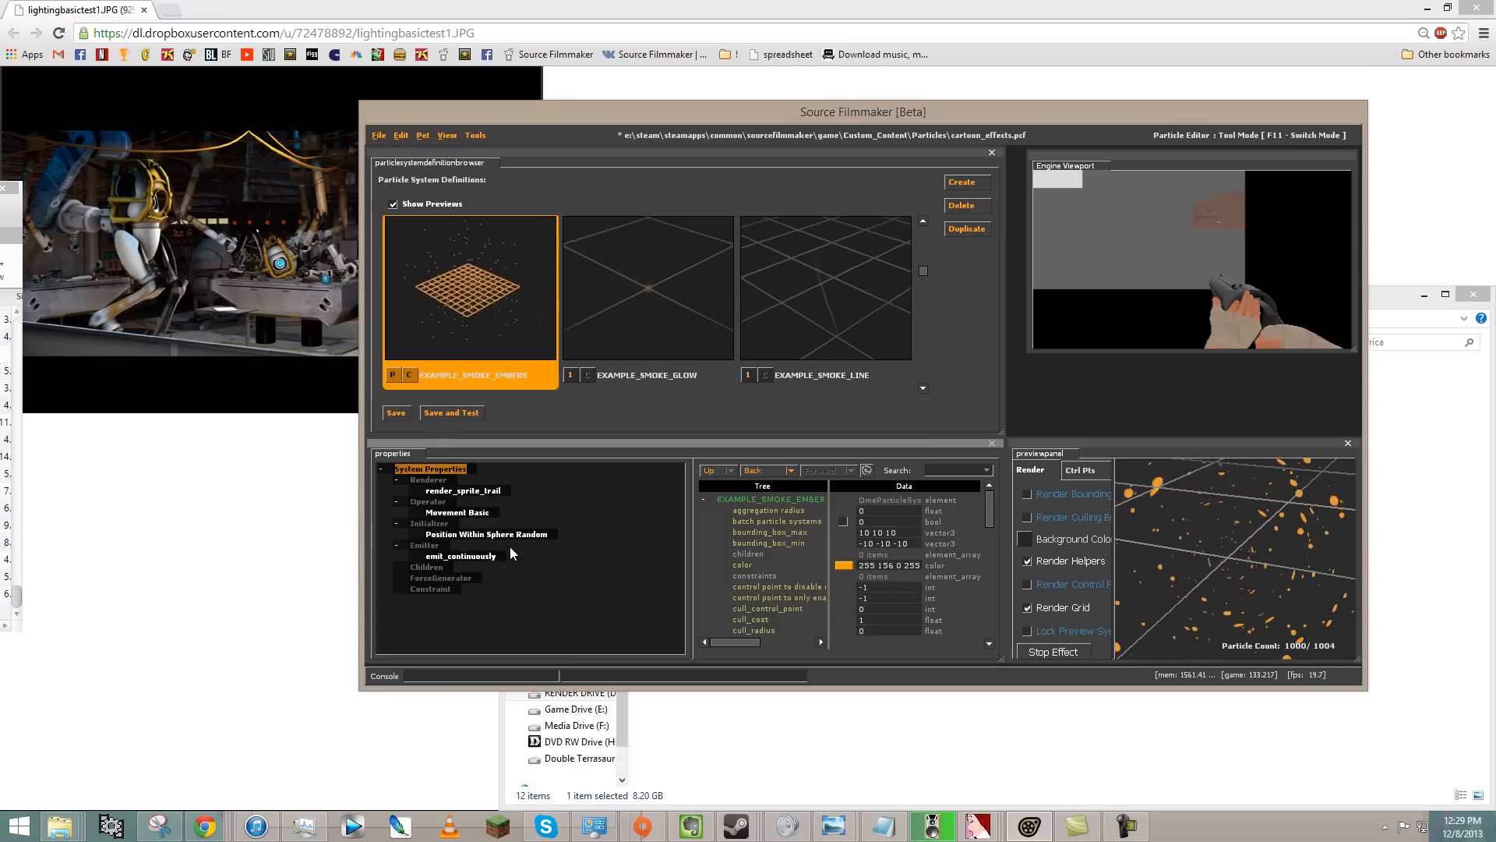
- Set the emission_rate of EXAMPLE_SMOKE_EMBERS's emit_continuously emitter to 9
click(466, 556)
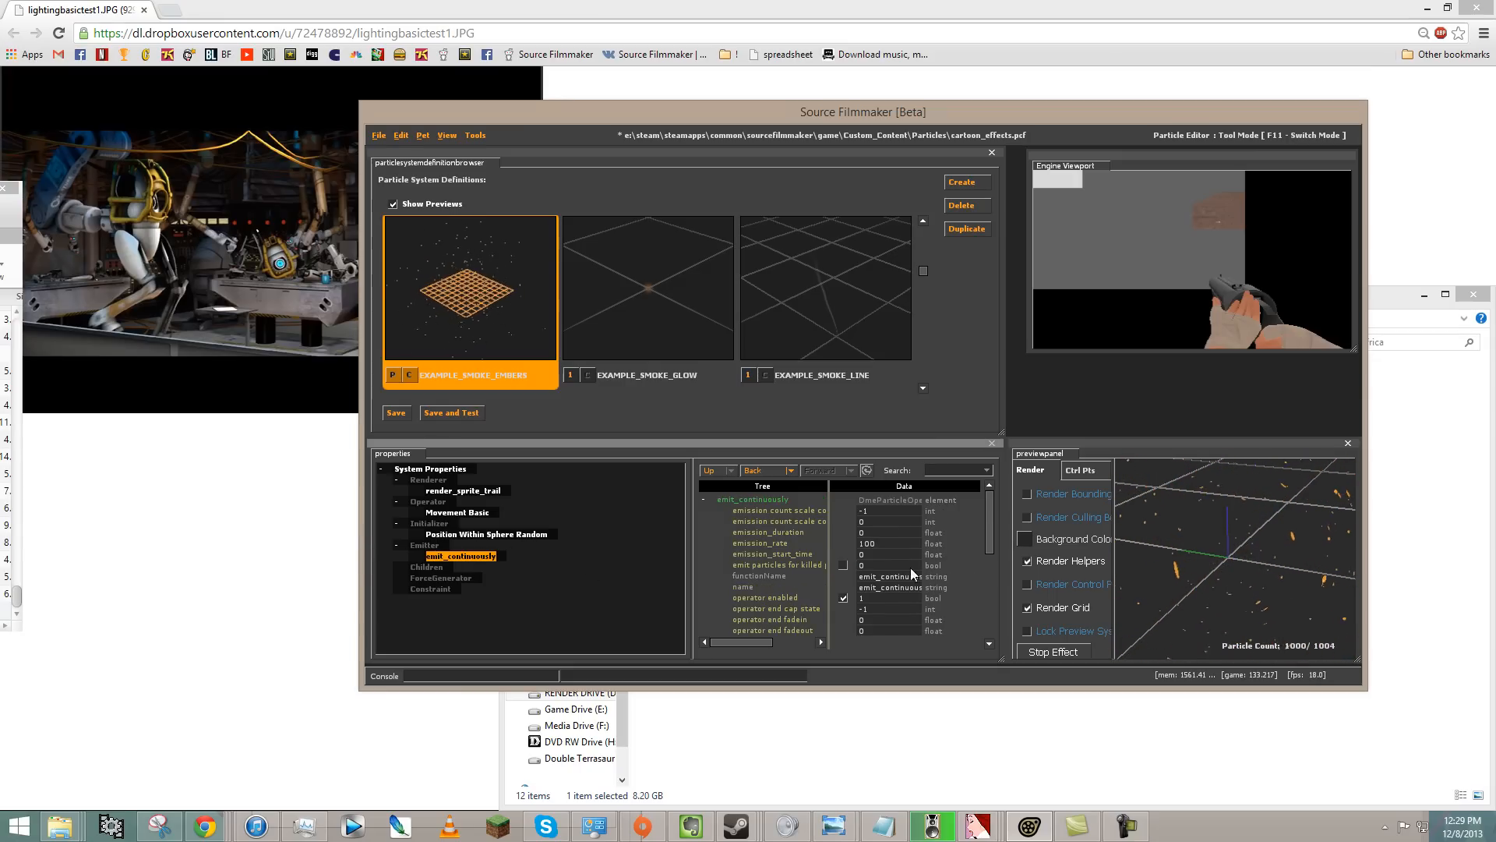
click(897, 546)
text(4)
key(Return)
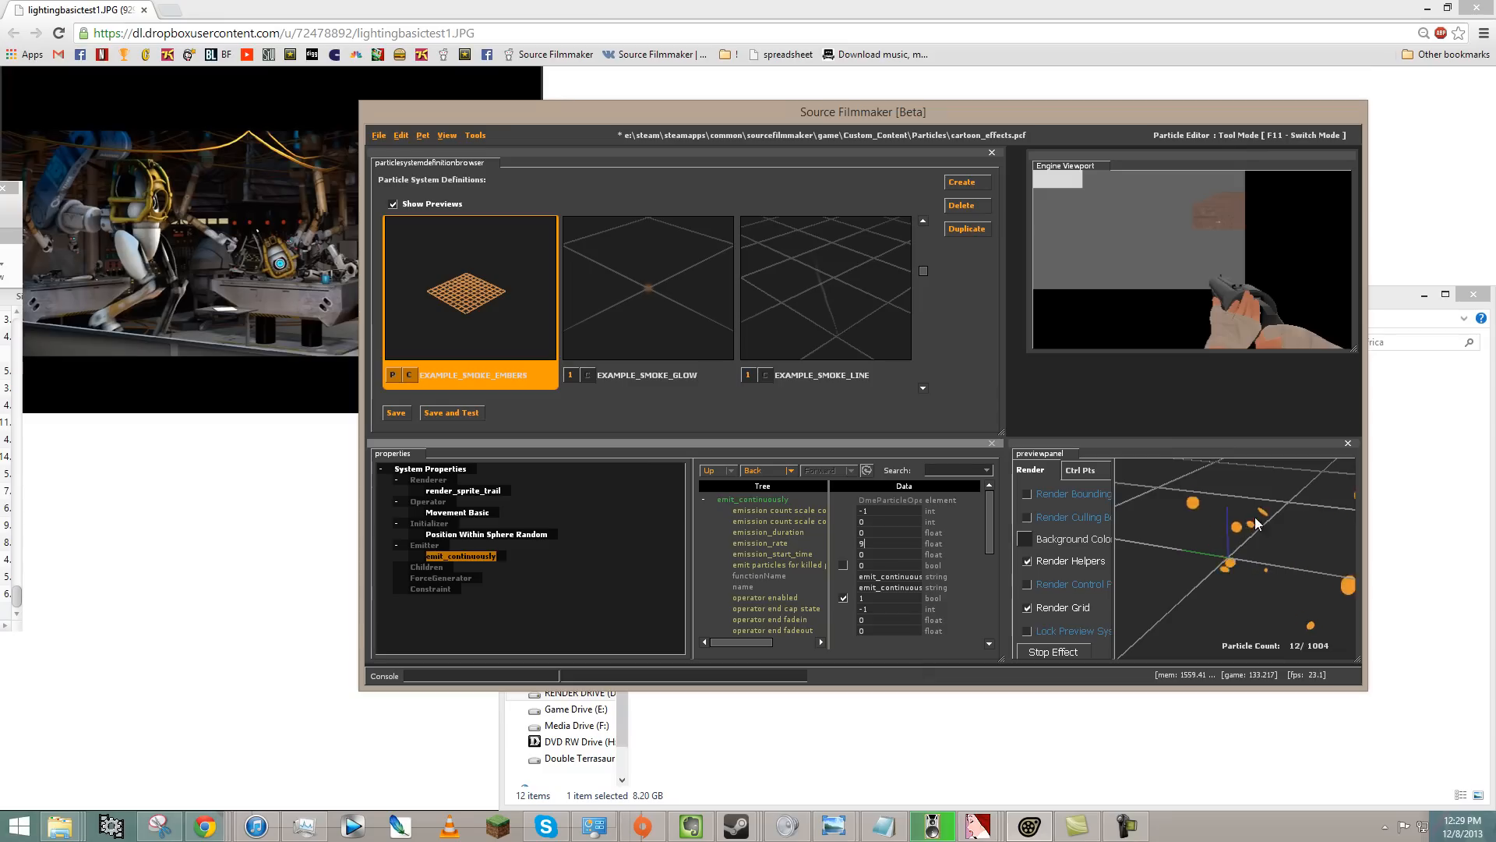
- Add a Radius Random initializer to EXAMPLE_SMOKE_EMBERS
click(431, 469)
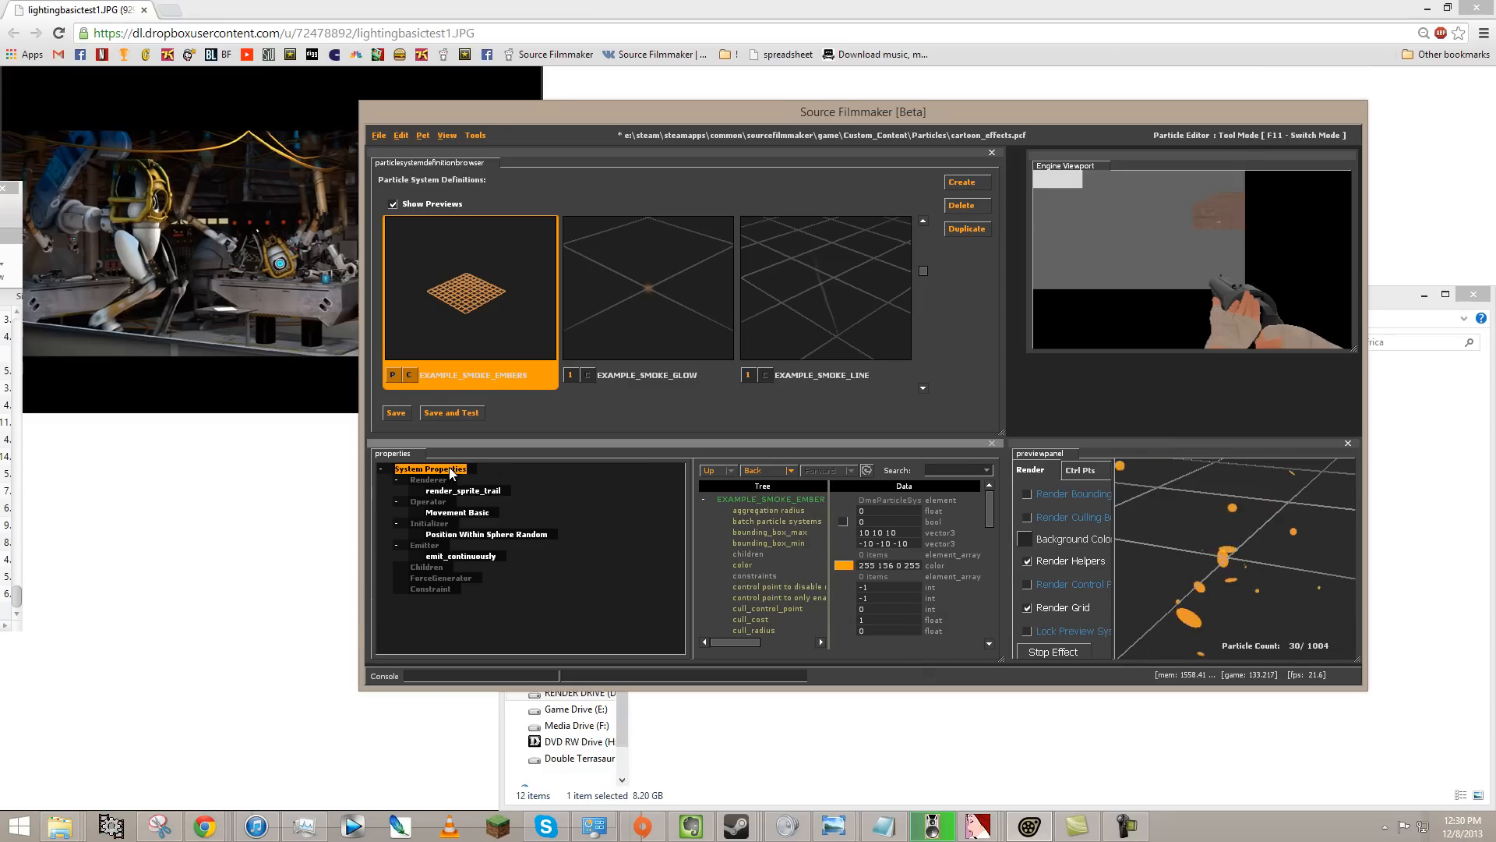
right_click(423, 517)
right_click(417, 526)
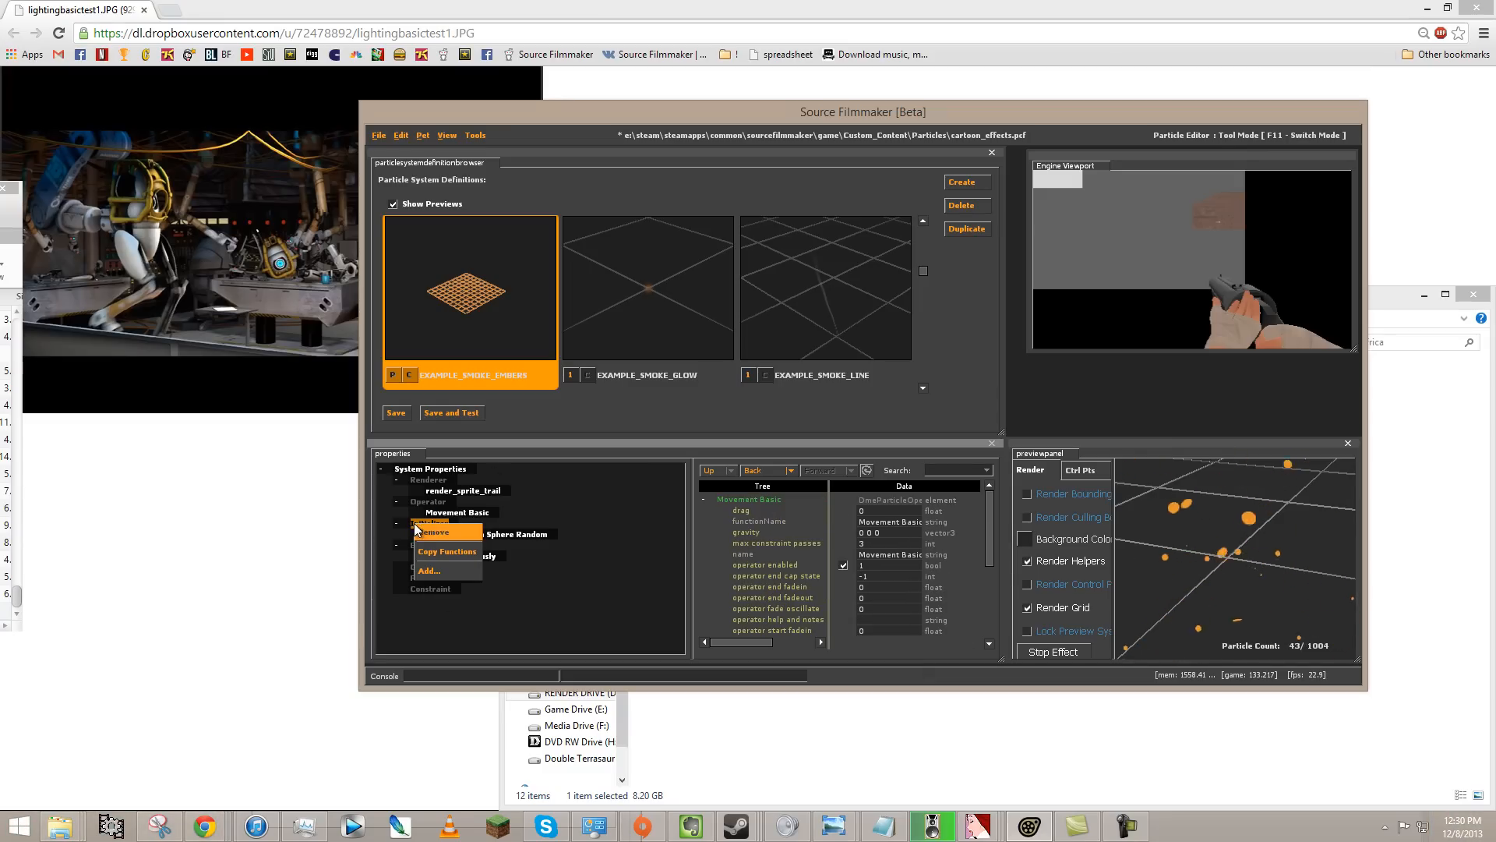
click(437, 574)
scroll(890, 466, down, 10)
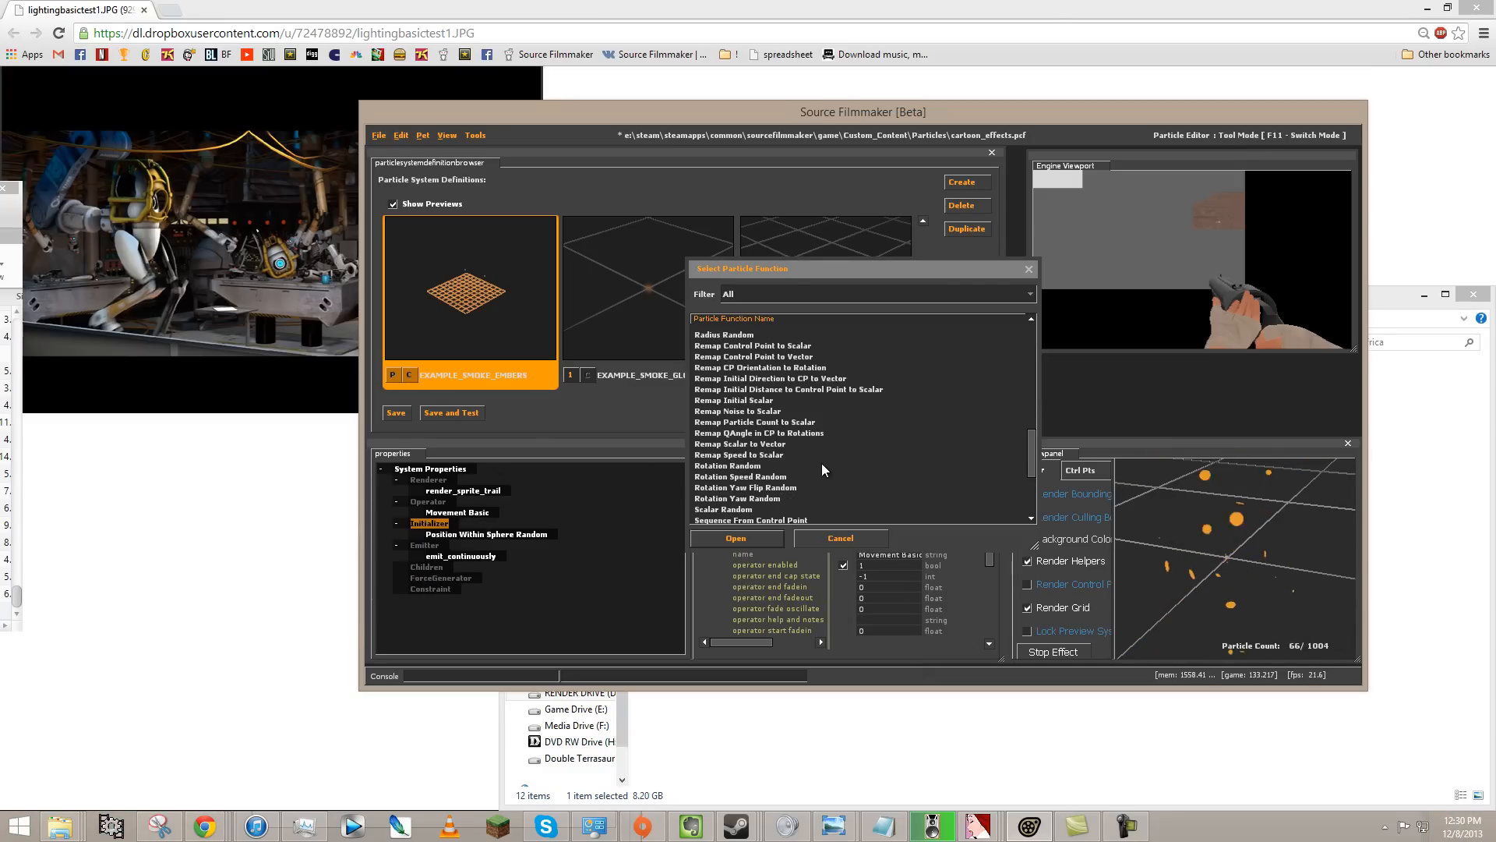
scroll(739, 466, down, 2)
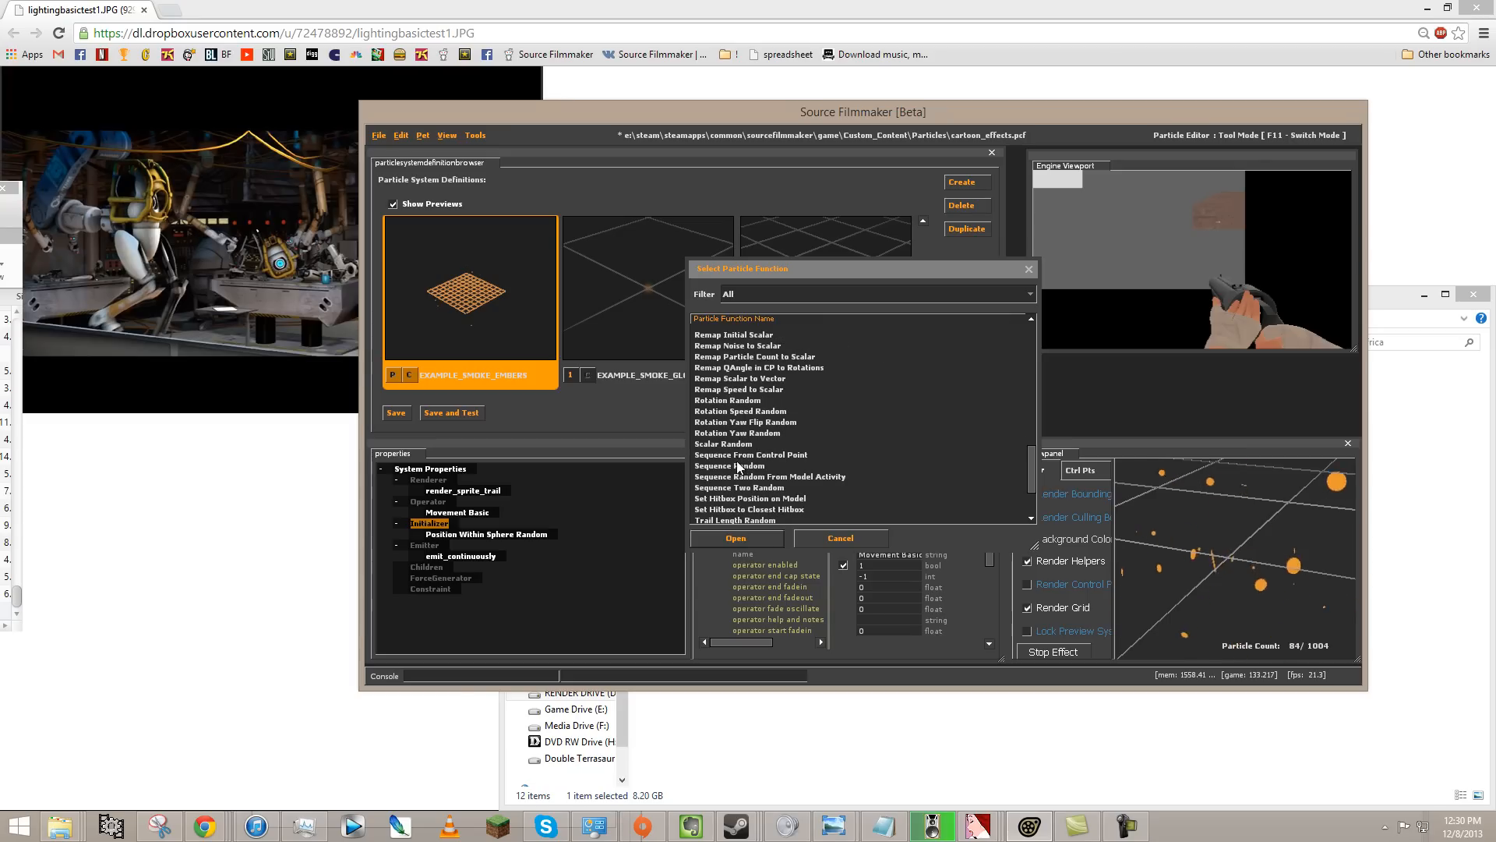
scroll(737, 466, up, 4)
double_click(732, 402)
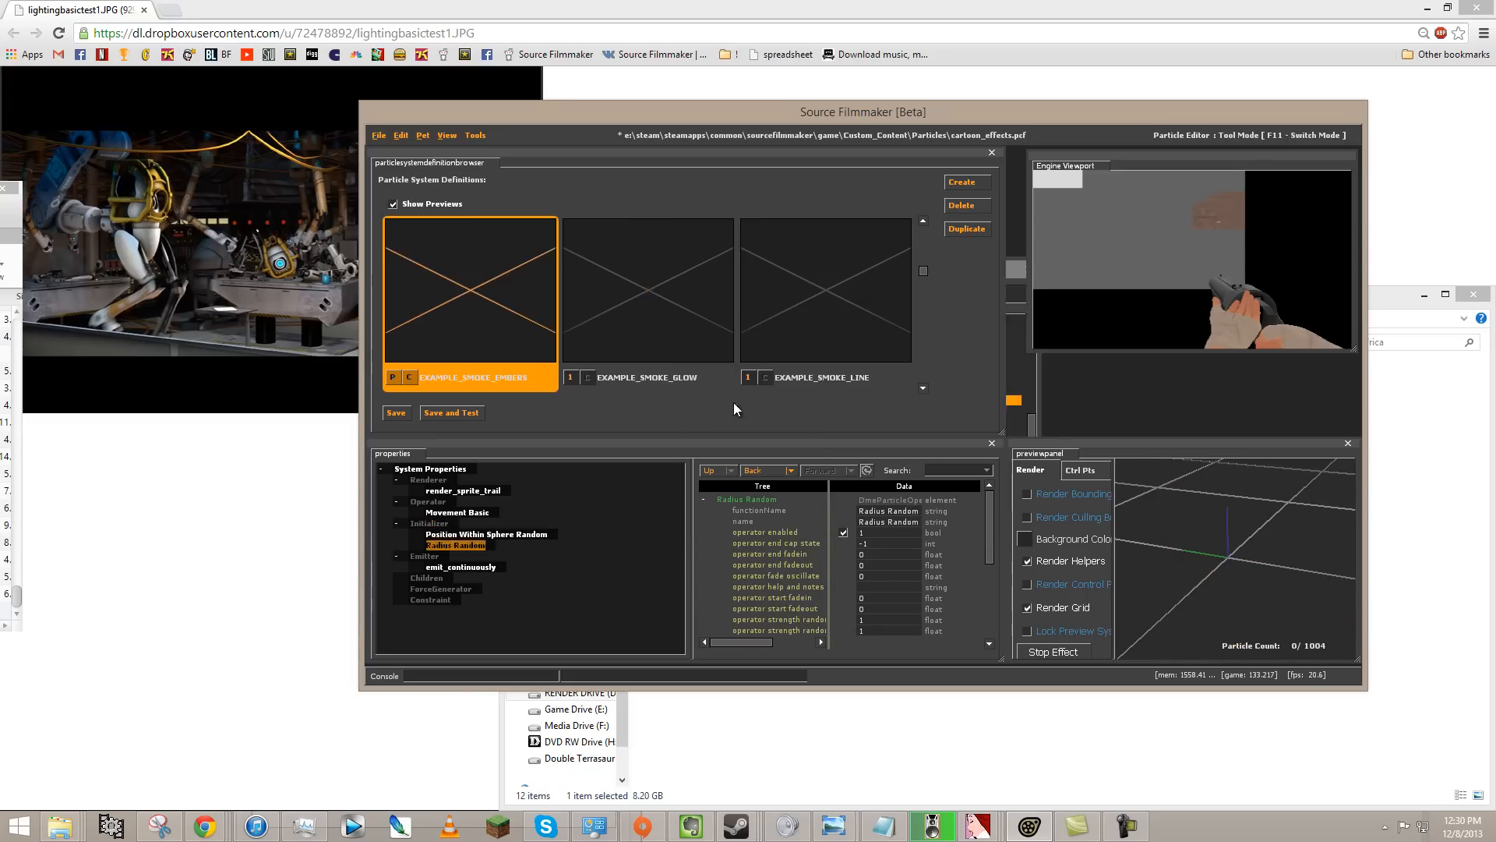
- Set the Radius Random initializer's radius_max to .3 and radius_min to .1, and inspect the embers in the preview
scroll(896, 561, down, 5)
click(870, 598)
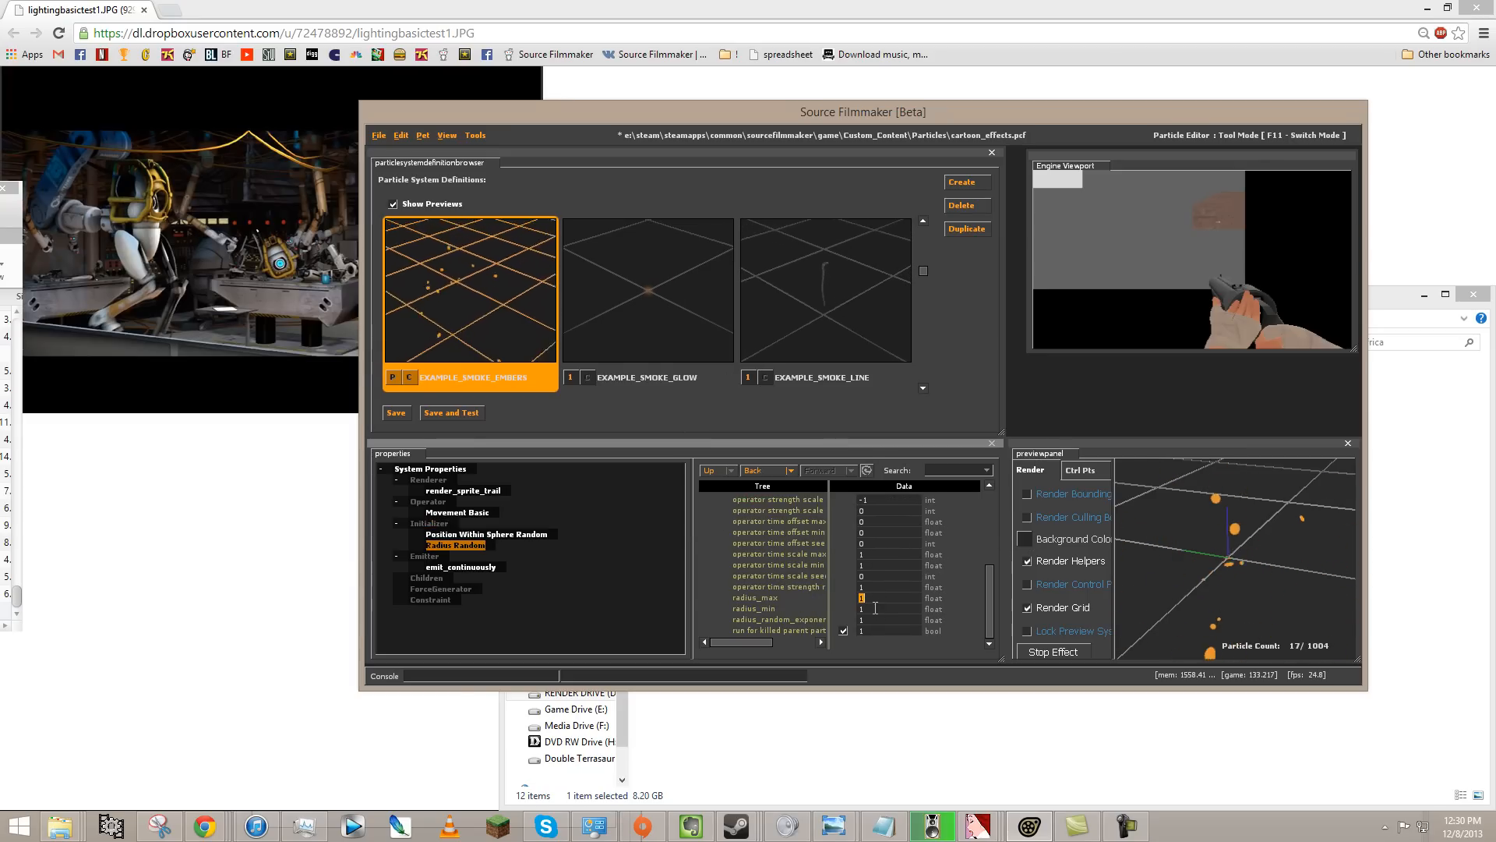
text(.3)
key(Return)
text(.1)
key(Return)
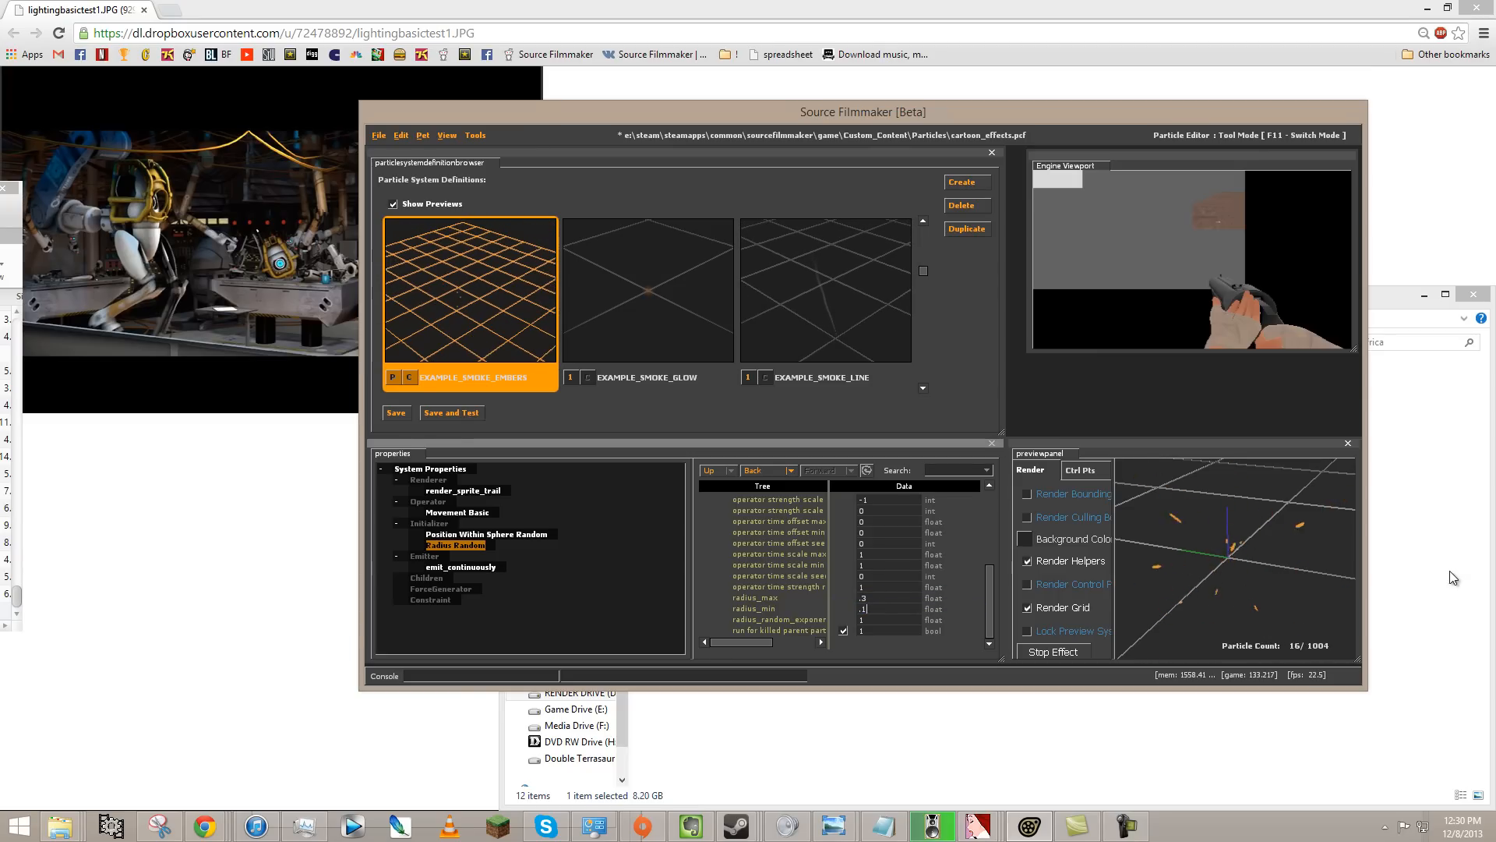
drag(1278, 550, 1237, 559)
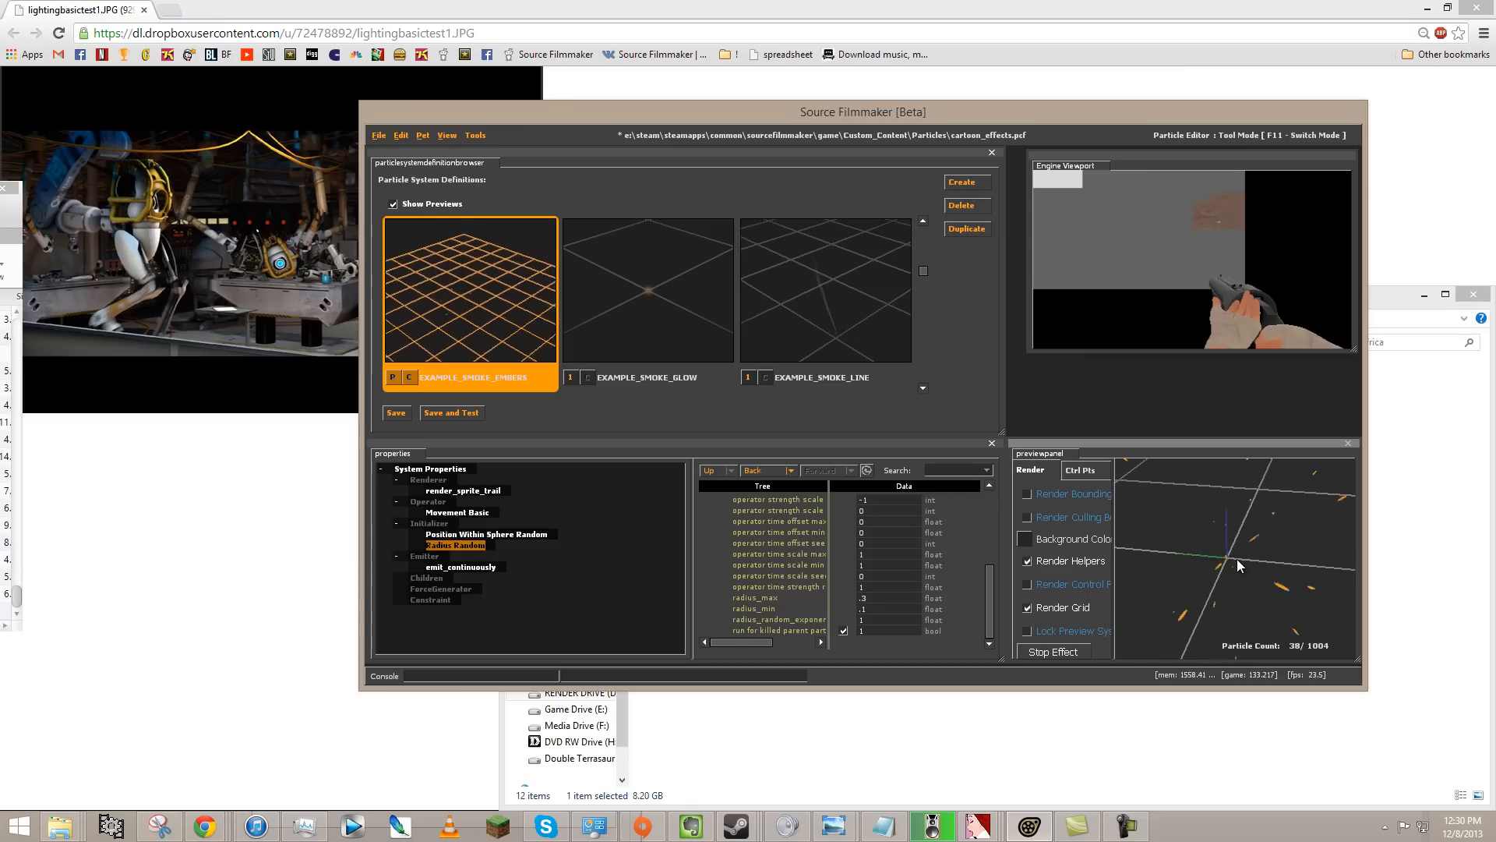
- Add EXAMPLE_SMOKE_EMBERS as a child of EXAMPLE_SMOKE_PARENT and check the combined effect in the preview
click(816, 312)
scroll(780, 311, down, 5)
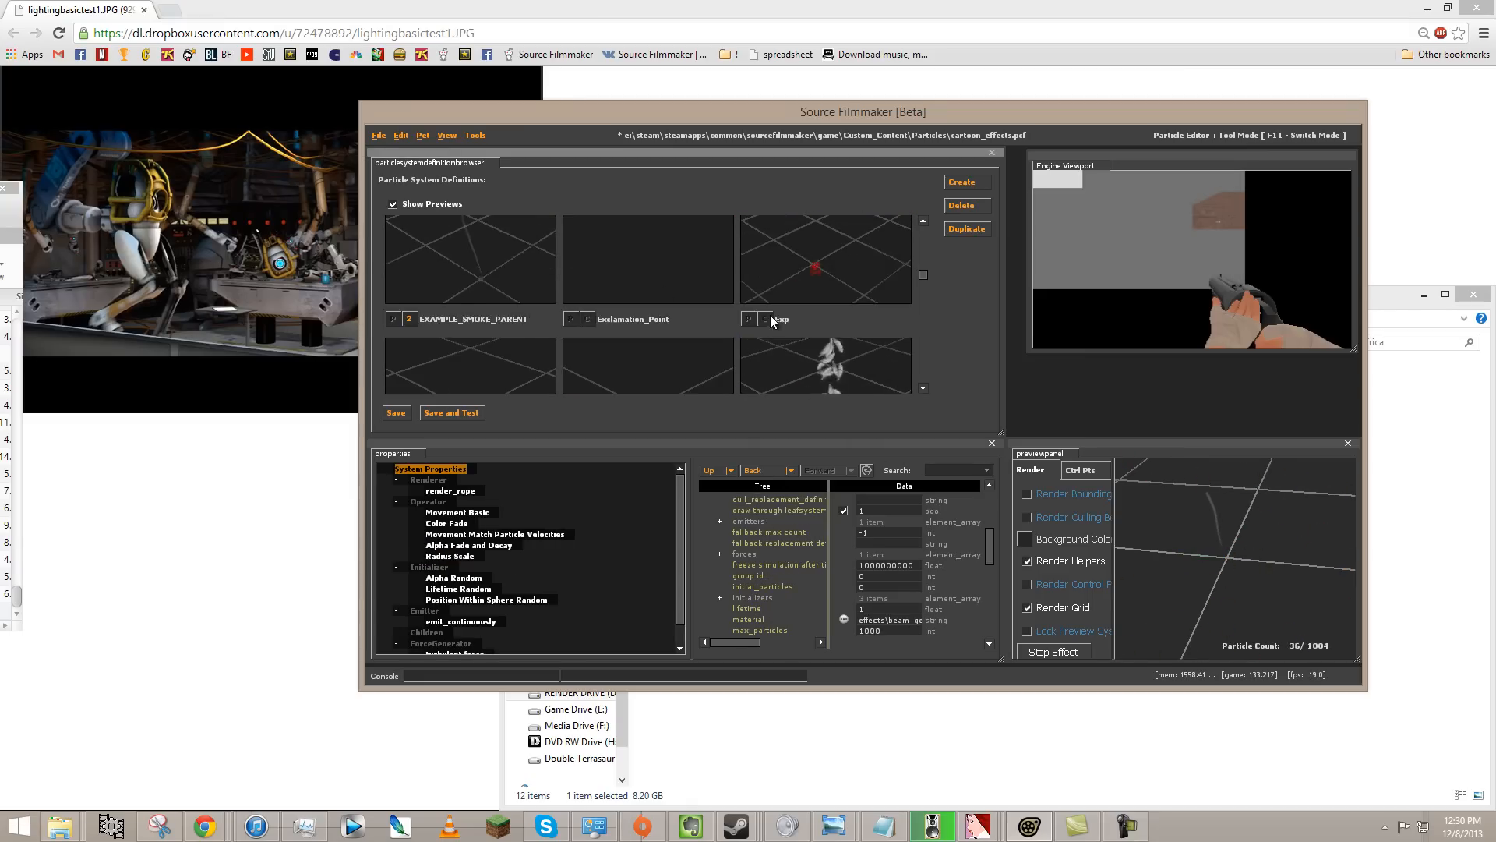
click(487, 274)
right_click(423, 523)
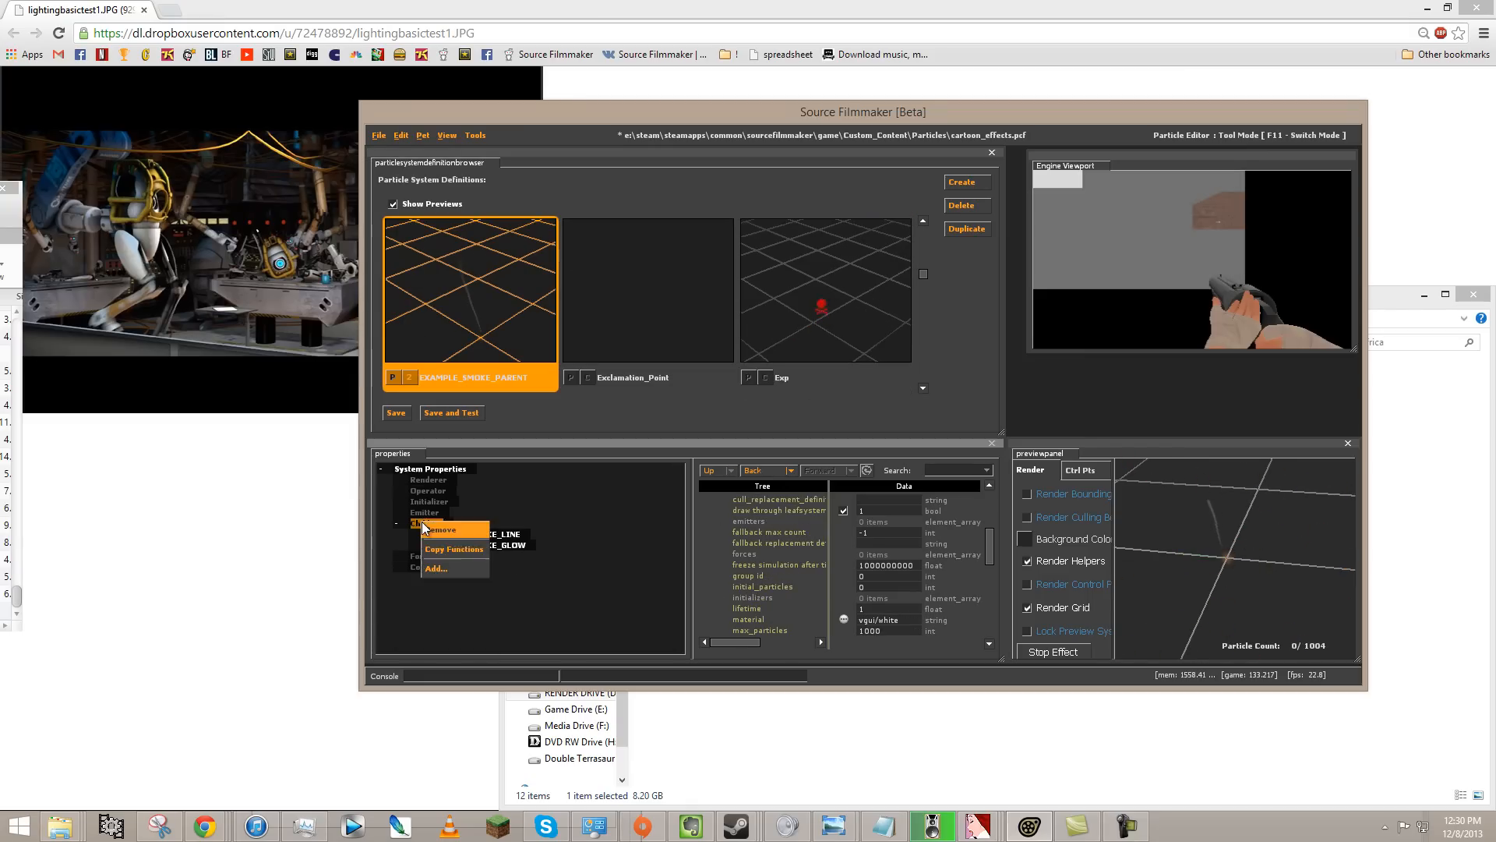
click(433, 567)
scroll(842, 436, up, 5)
scroll(838, 433, down, 5)
double_click(853, 434)
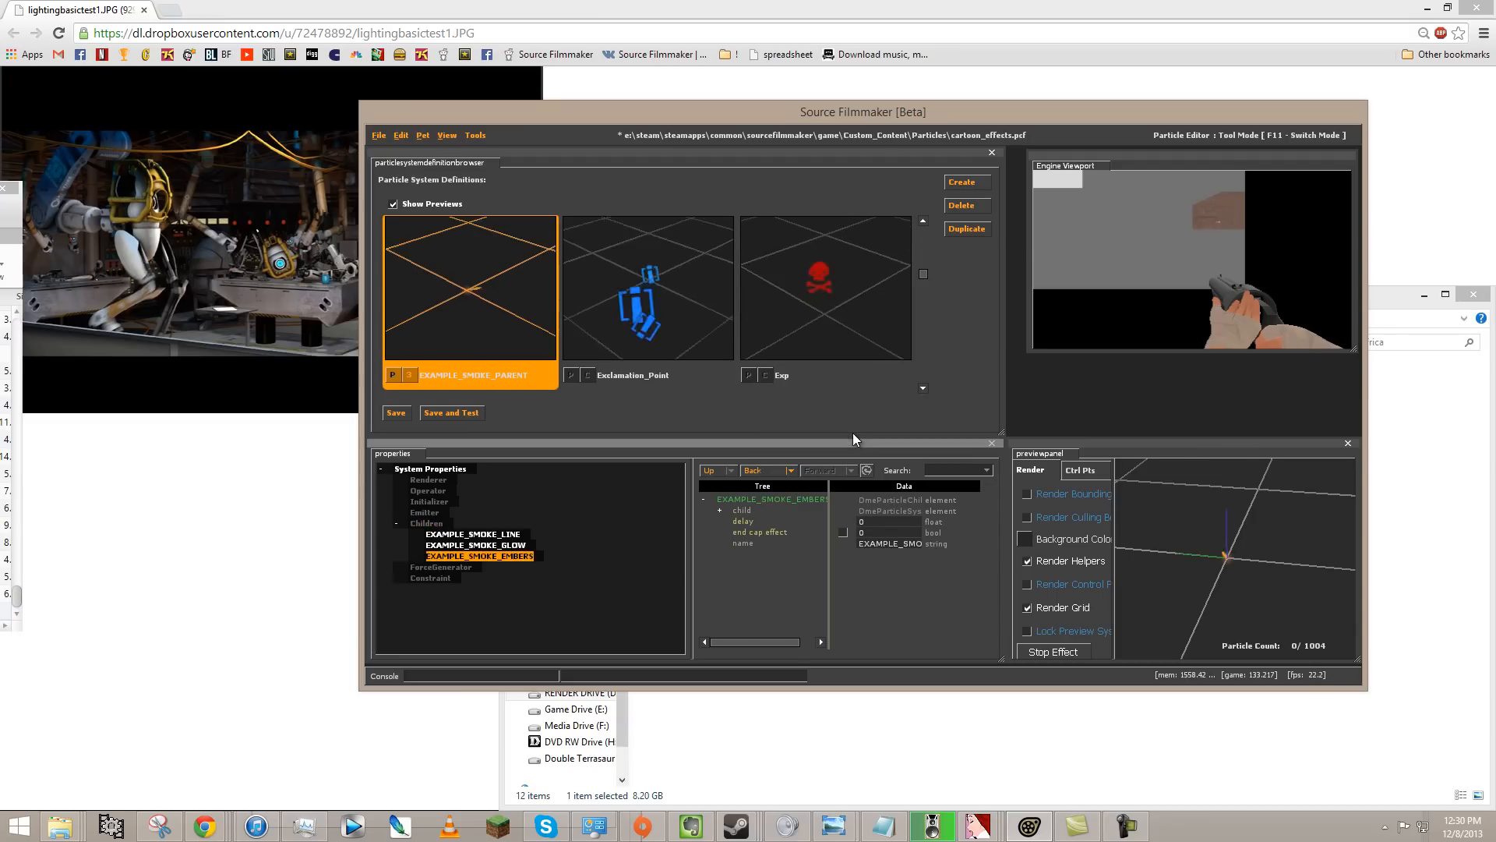
click(1237, 553)
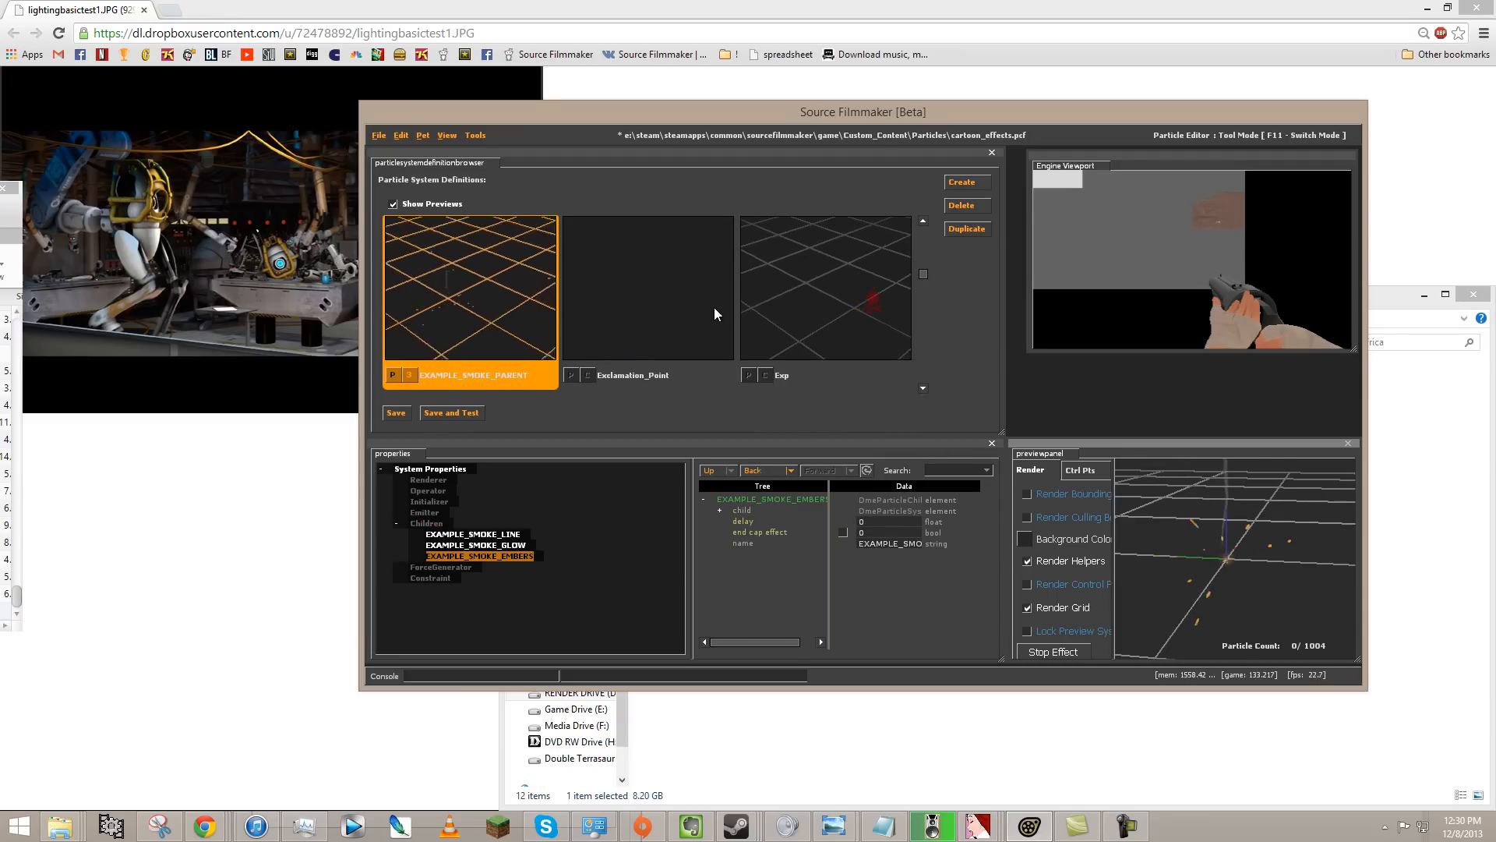
- Lower radius_min and set radius_max to .1 in EXAMPLE_SMOKE_EMBERS's Radius Random initializer, and save the particle file
scroll(714, 308, up, 1)
click(481, 288)
scroll(851, 607, down, 5)
click(904, 598)
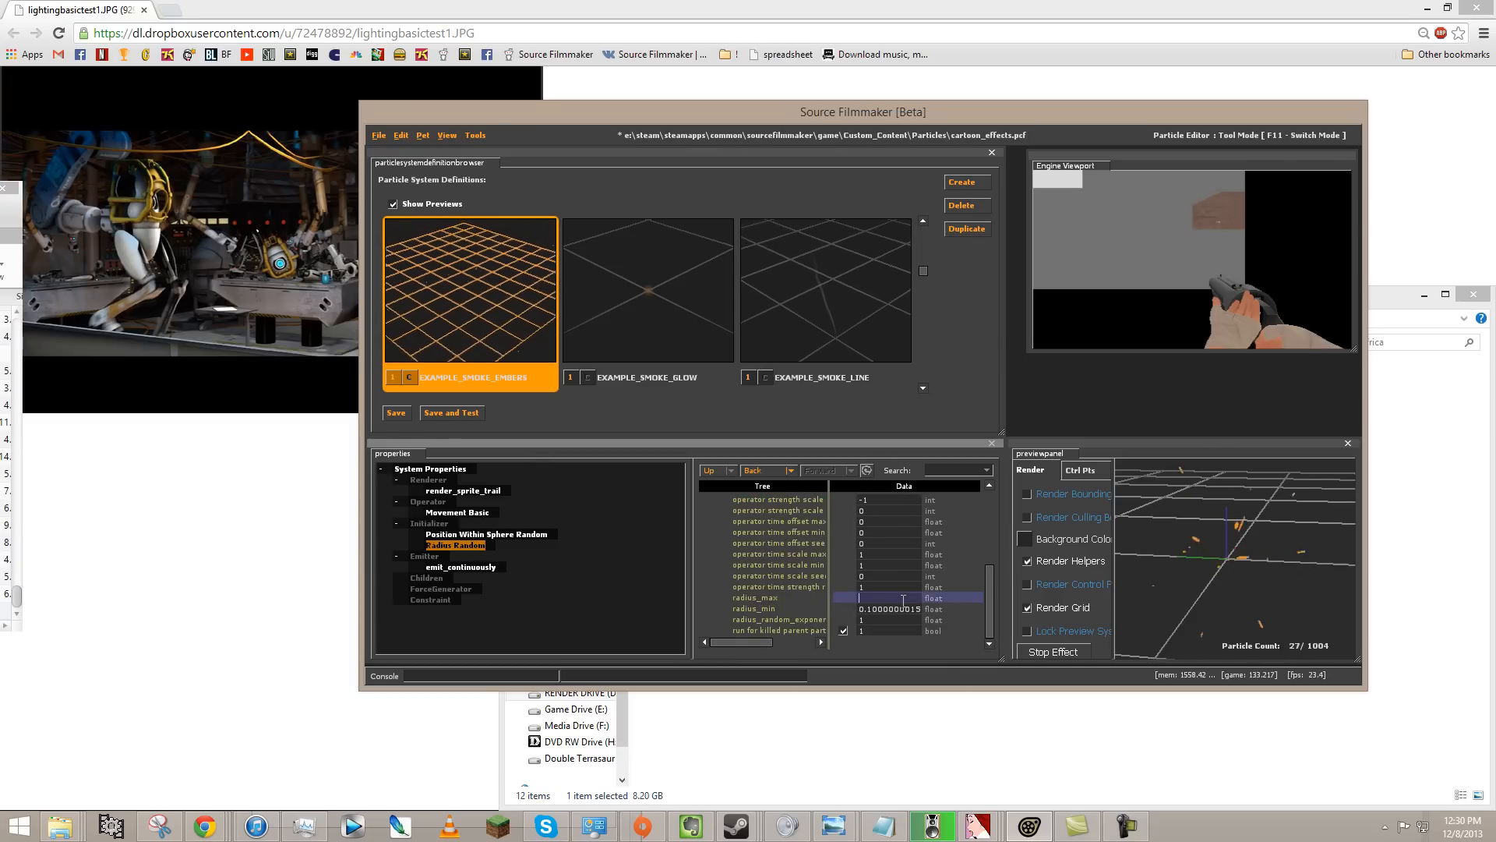
text(01)
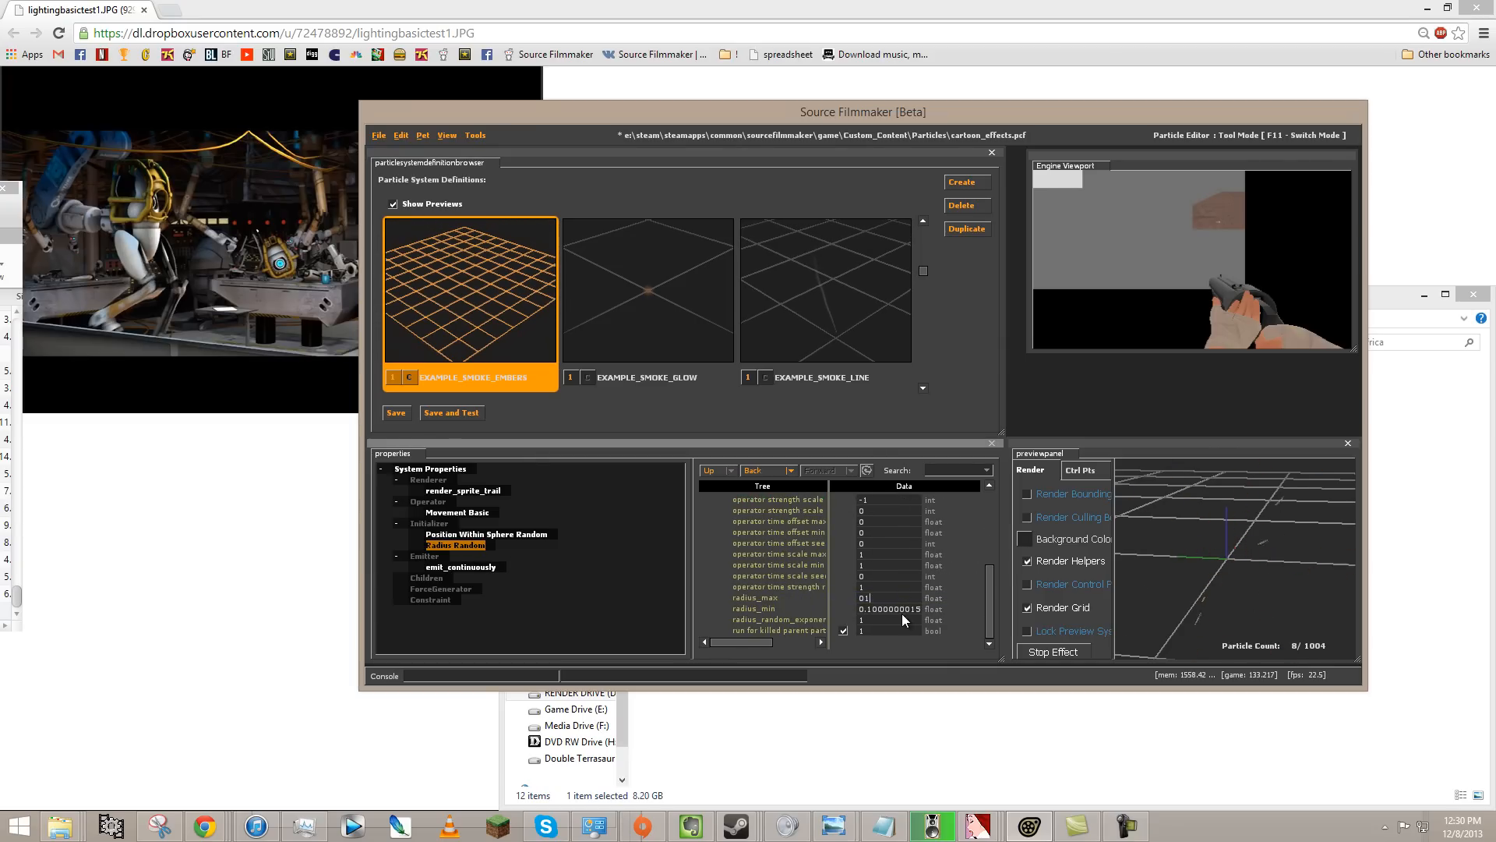
text(0.0)
text(5)
key(Return)
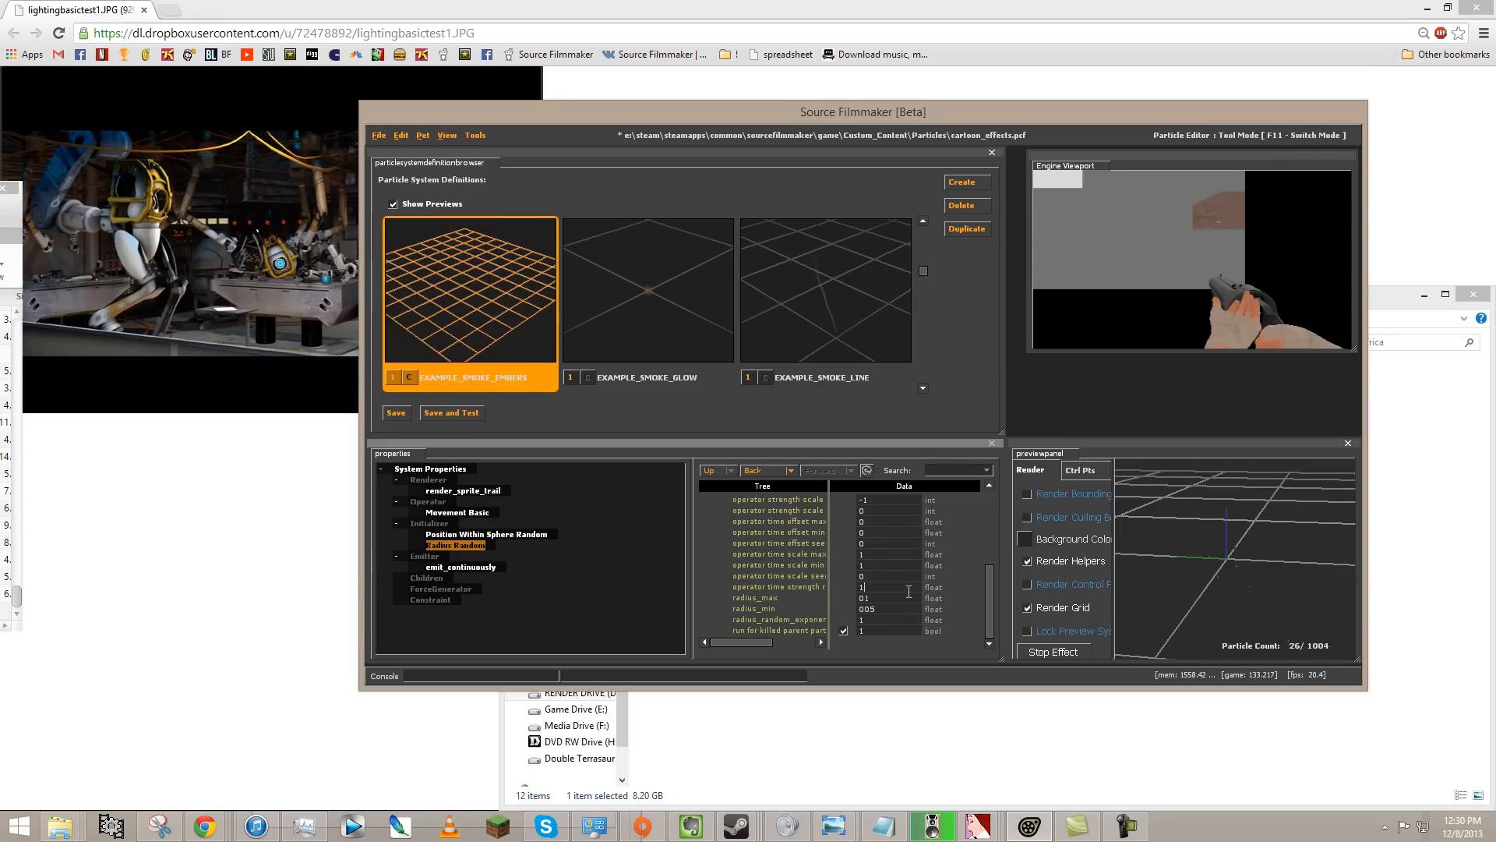
text(.1)
key(Return)
click(396, 413)
- Set the max length of EXAMPLE_SMOKE_EMBERS's render_sprite_trail renderer to .3 and inspect the shortened trails in the preview
click(469, 491)
scroll(919, 600, up, 5)
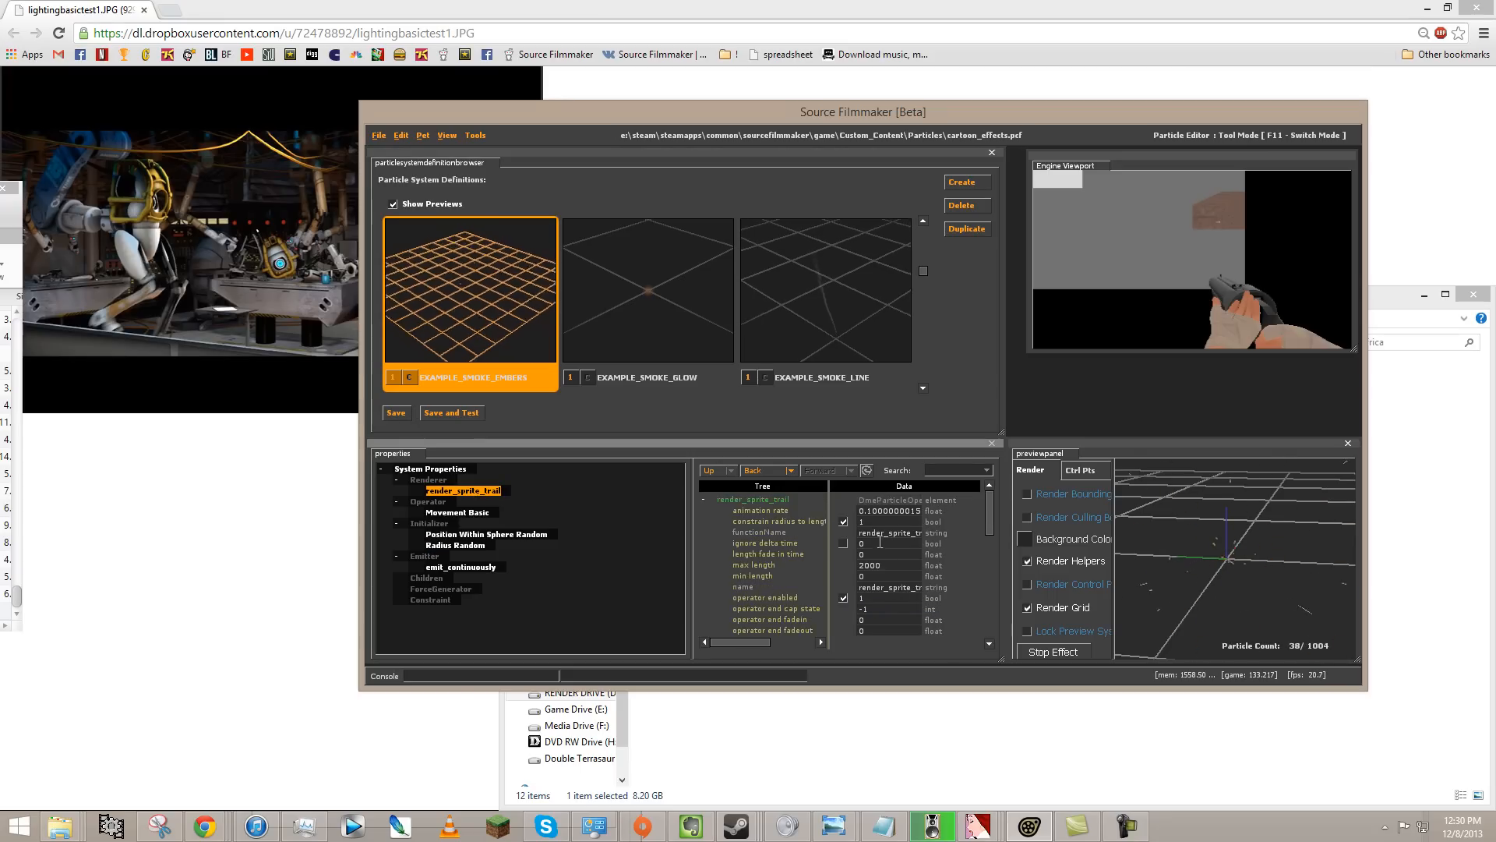
double_click(895, 560)
text(4)
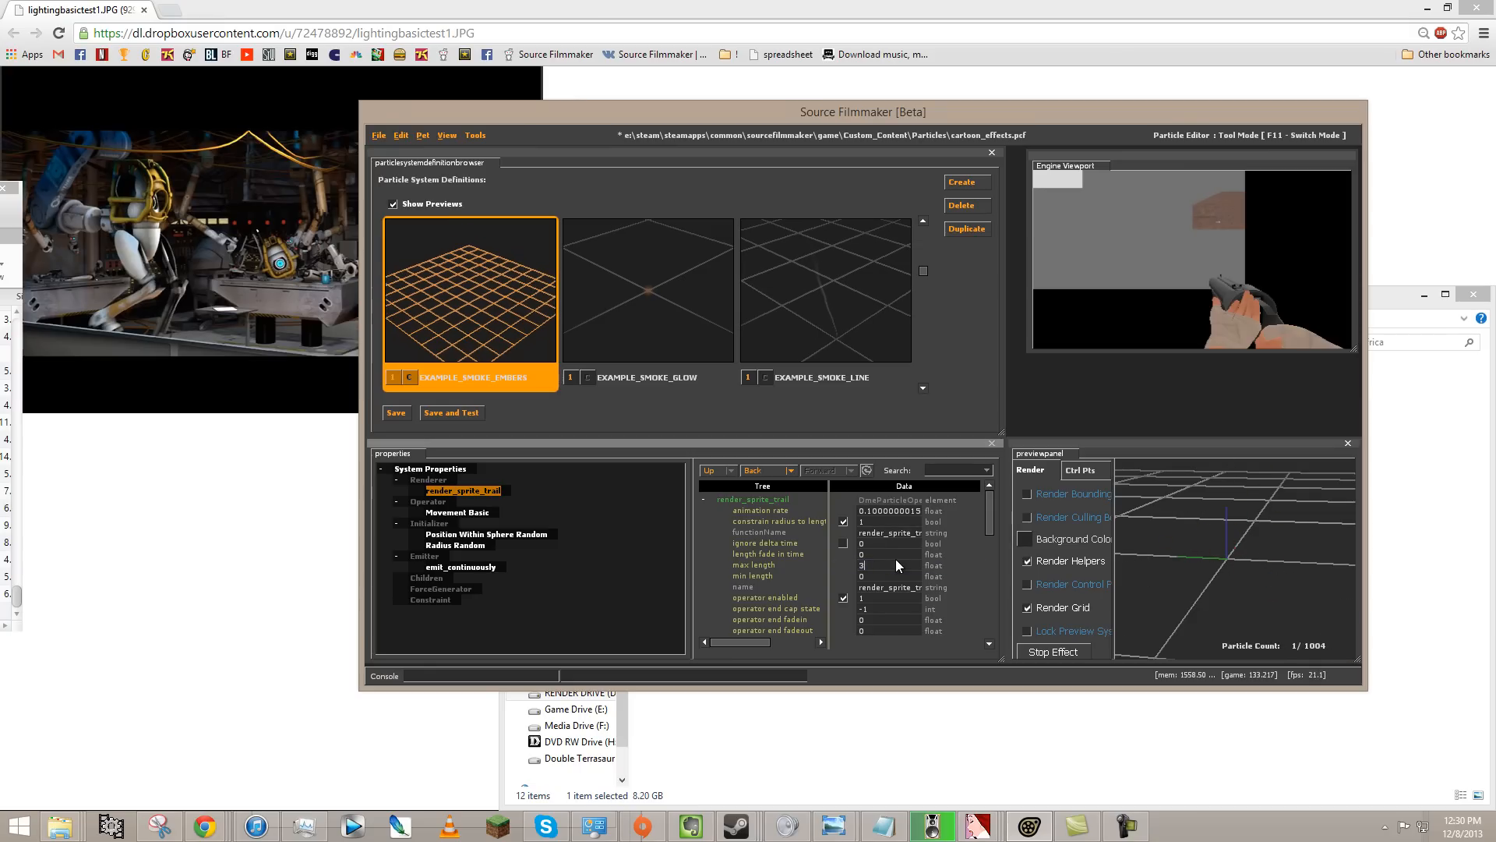
key(BackSpace)
text(2)
key(BackSpace)
text(1.2)
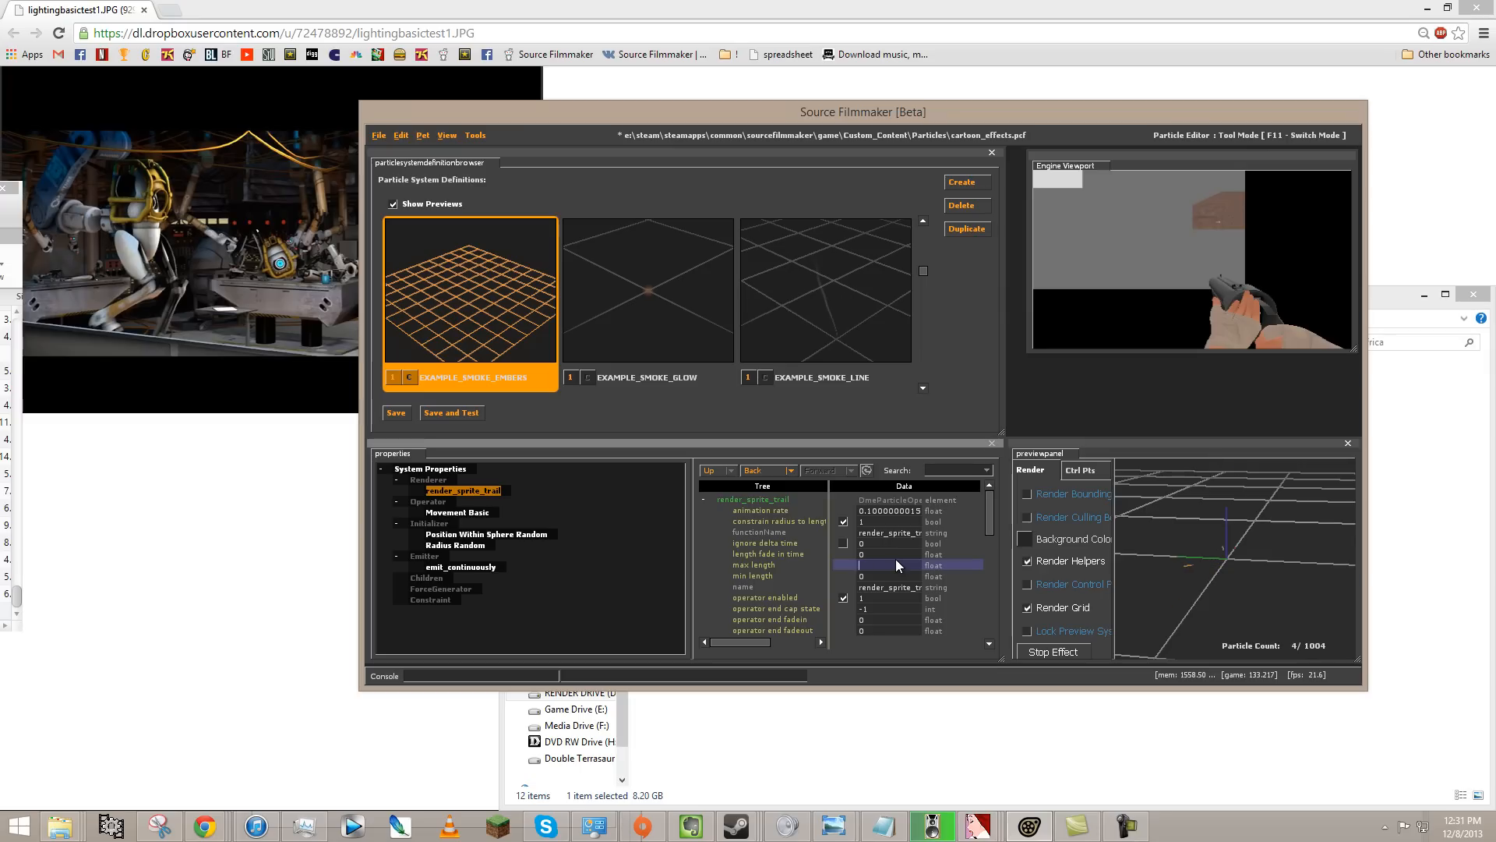
text(.3)
key(Return)
right_drag(1247, 581, 1251, 506)
drag(1256, 584, 1257, 585)
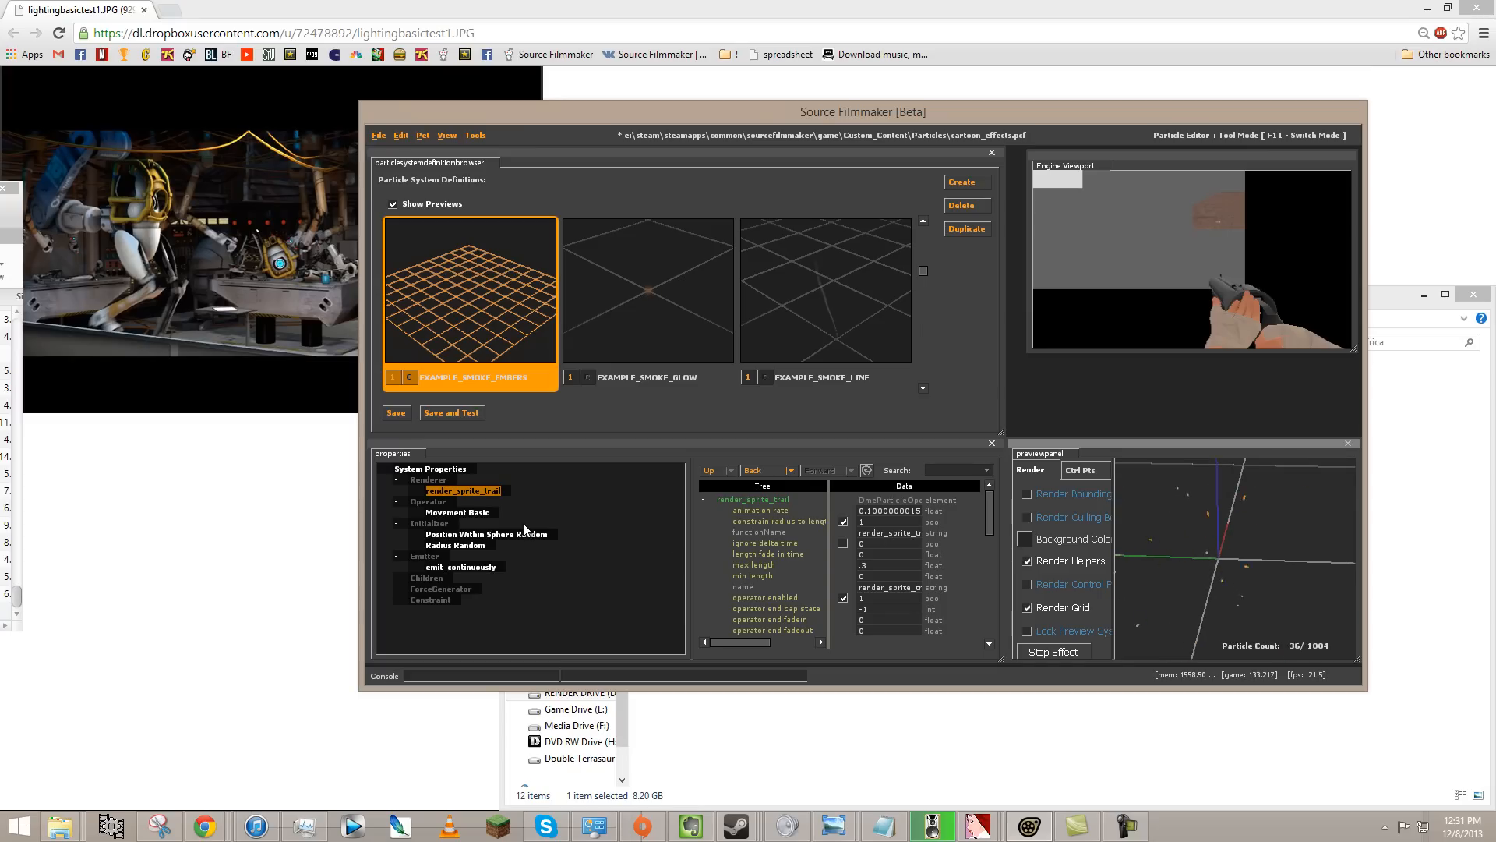
- Try a downward gravity of 0 0 -10 in EXAMPLE_SMOKE_EMBERS's Movement Basic operator and check the motion in the preview
click(489, 512)
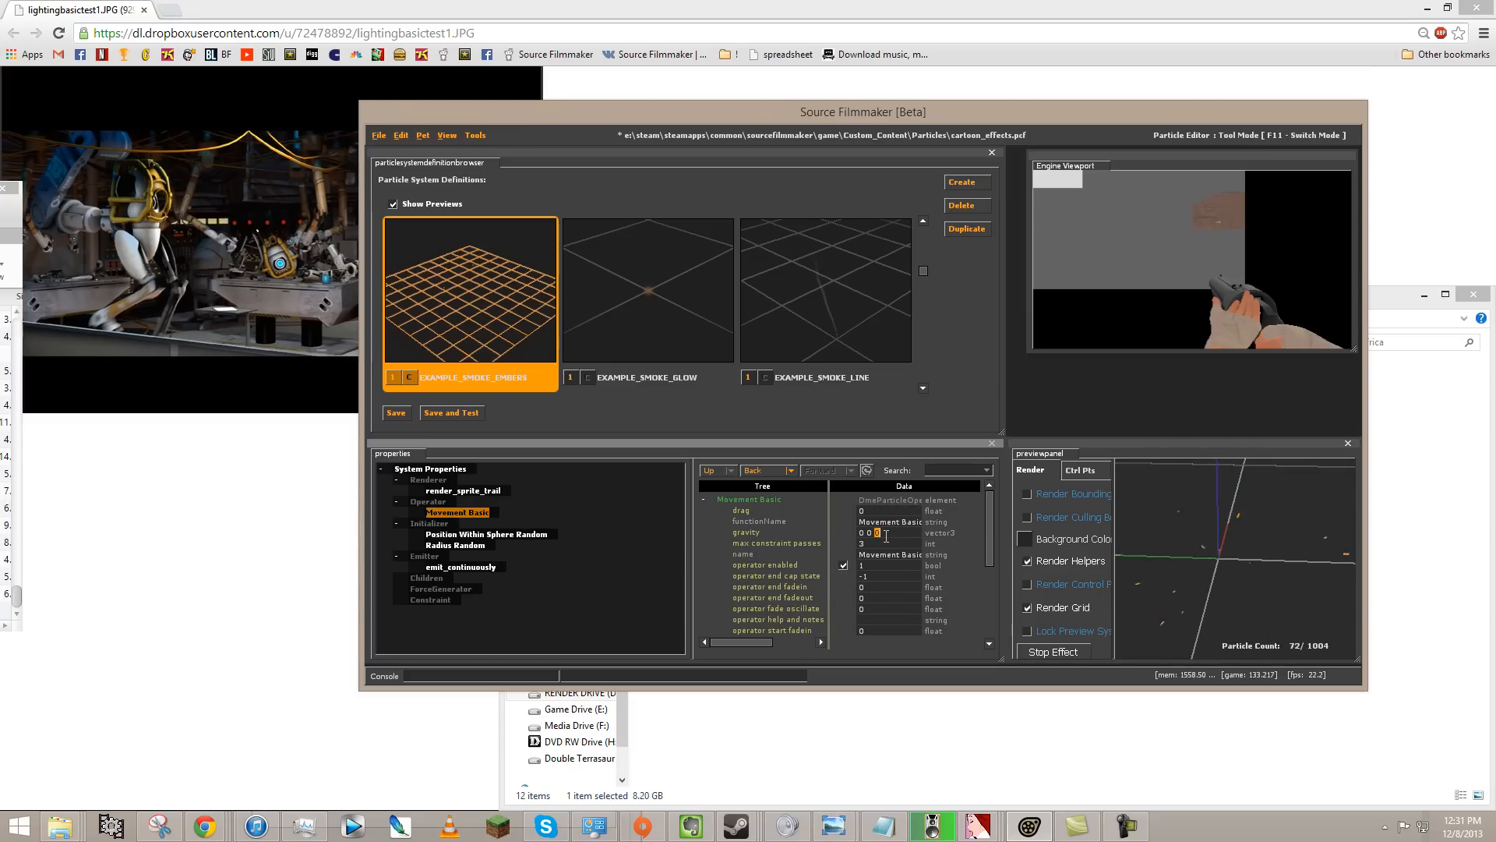
text(-98)
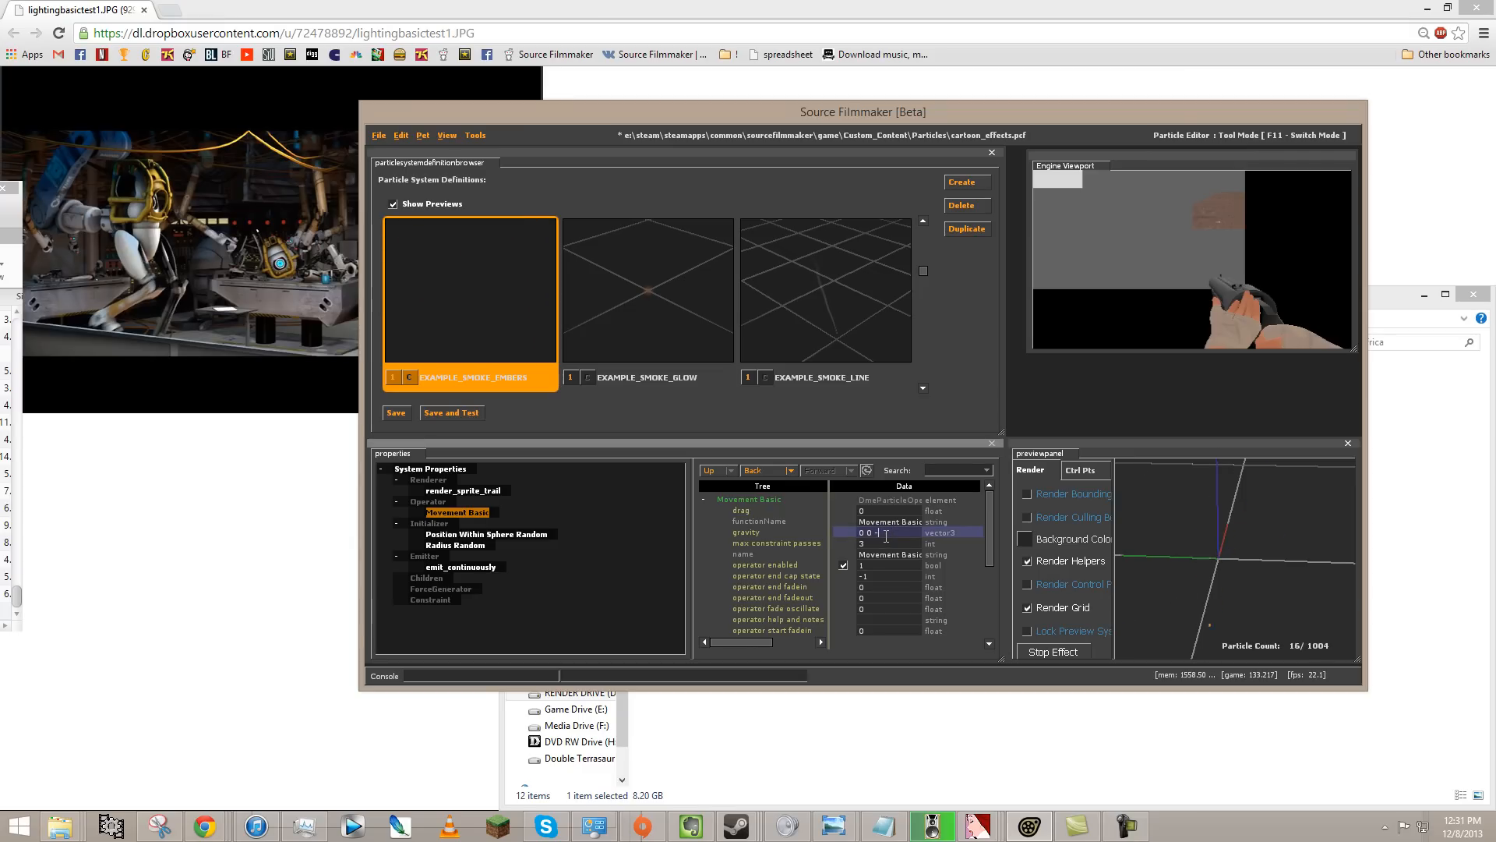
text(50)
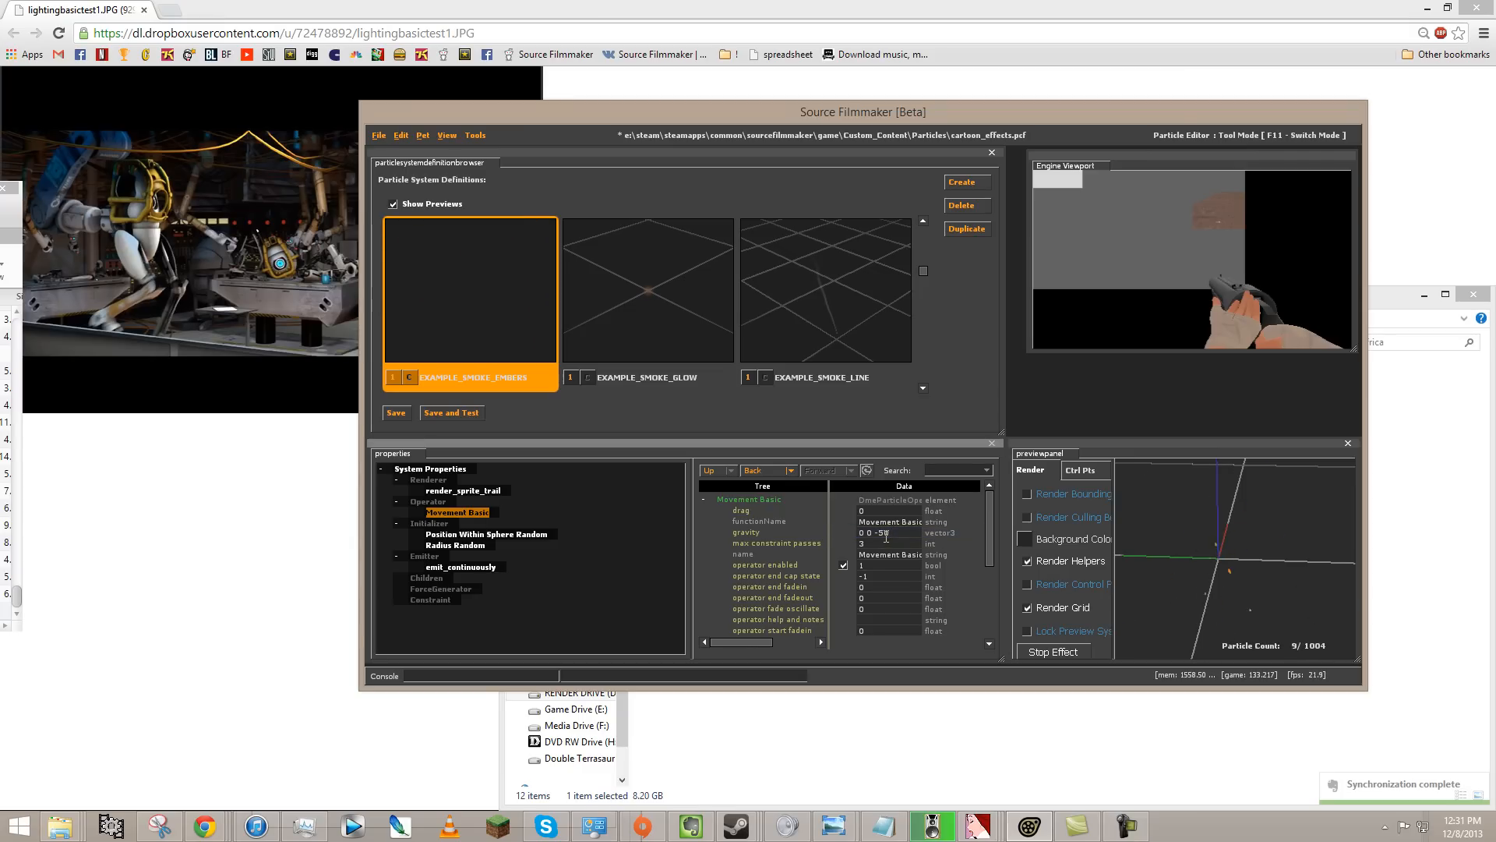
key(BackSpace)
text(5)
key(Return)
key(BackSpace)
key(BackSpace)
text(10)
key(Return)
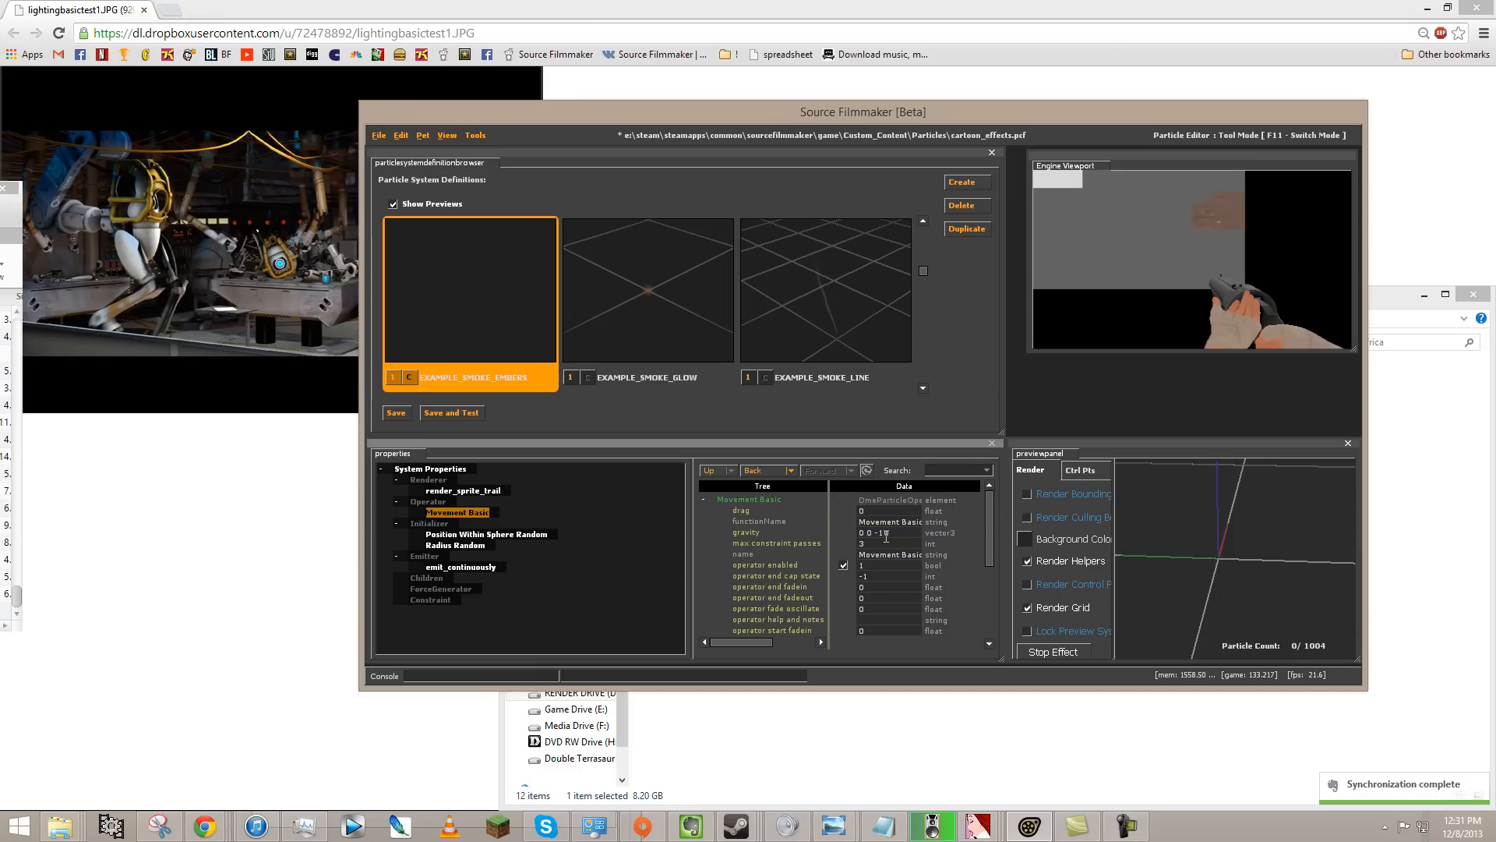
drag(1237, 562, 1217, 597)
- Save the particle file and preview the combined effect of EXAMPLE_SMOKE_PARENT
click(396, 413)
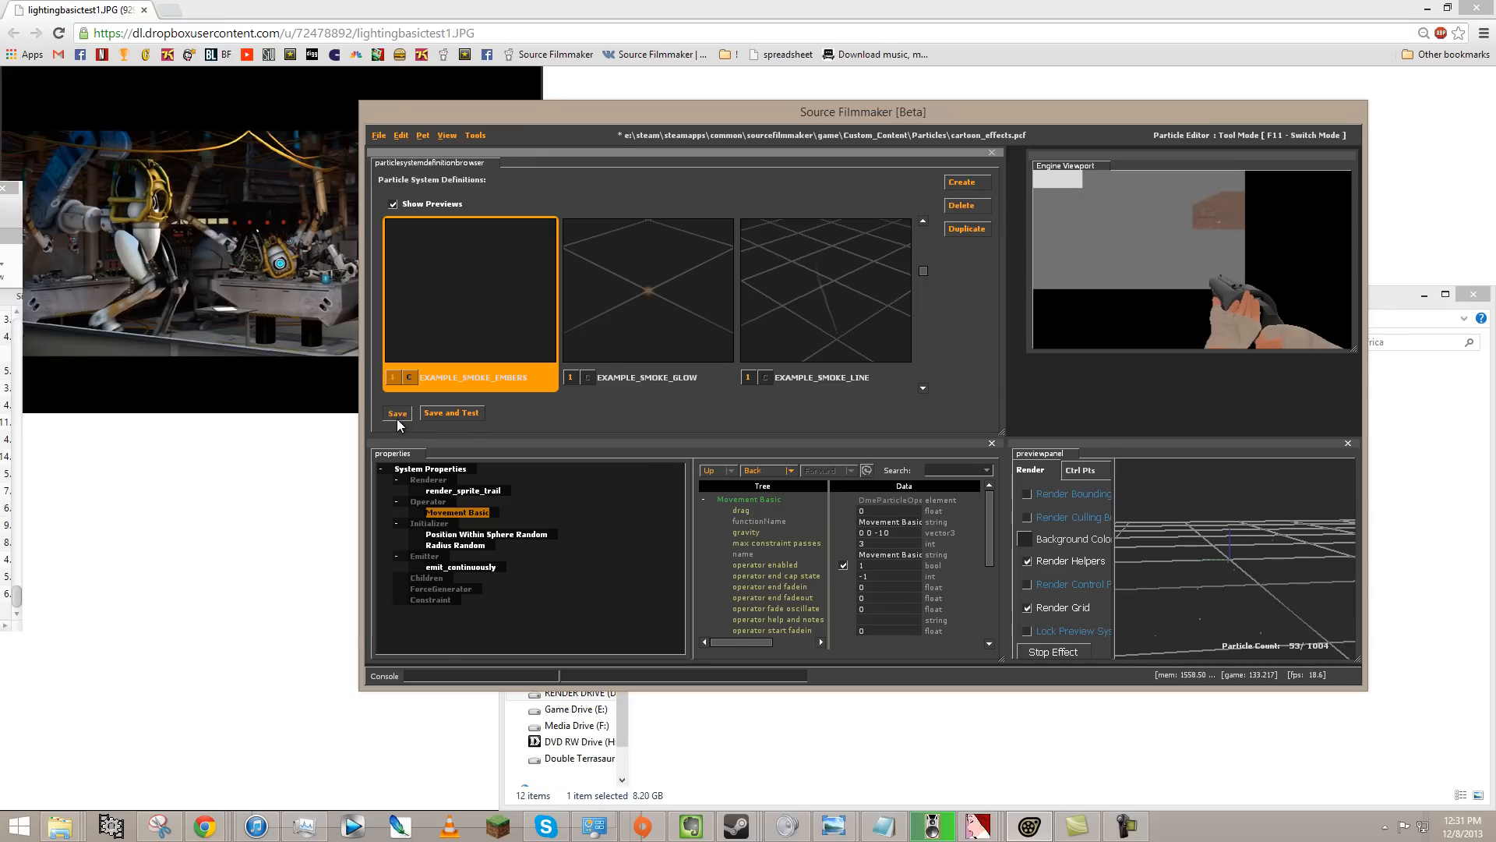
click(828, 299)
scroll(609, 347, down, 1)
scroll(610, 348, down, 1)
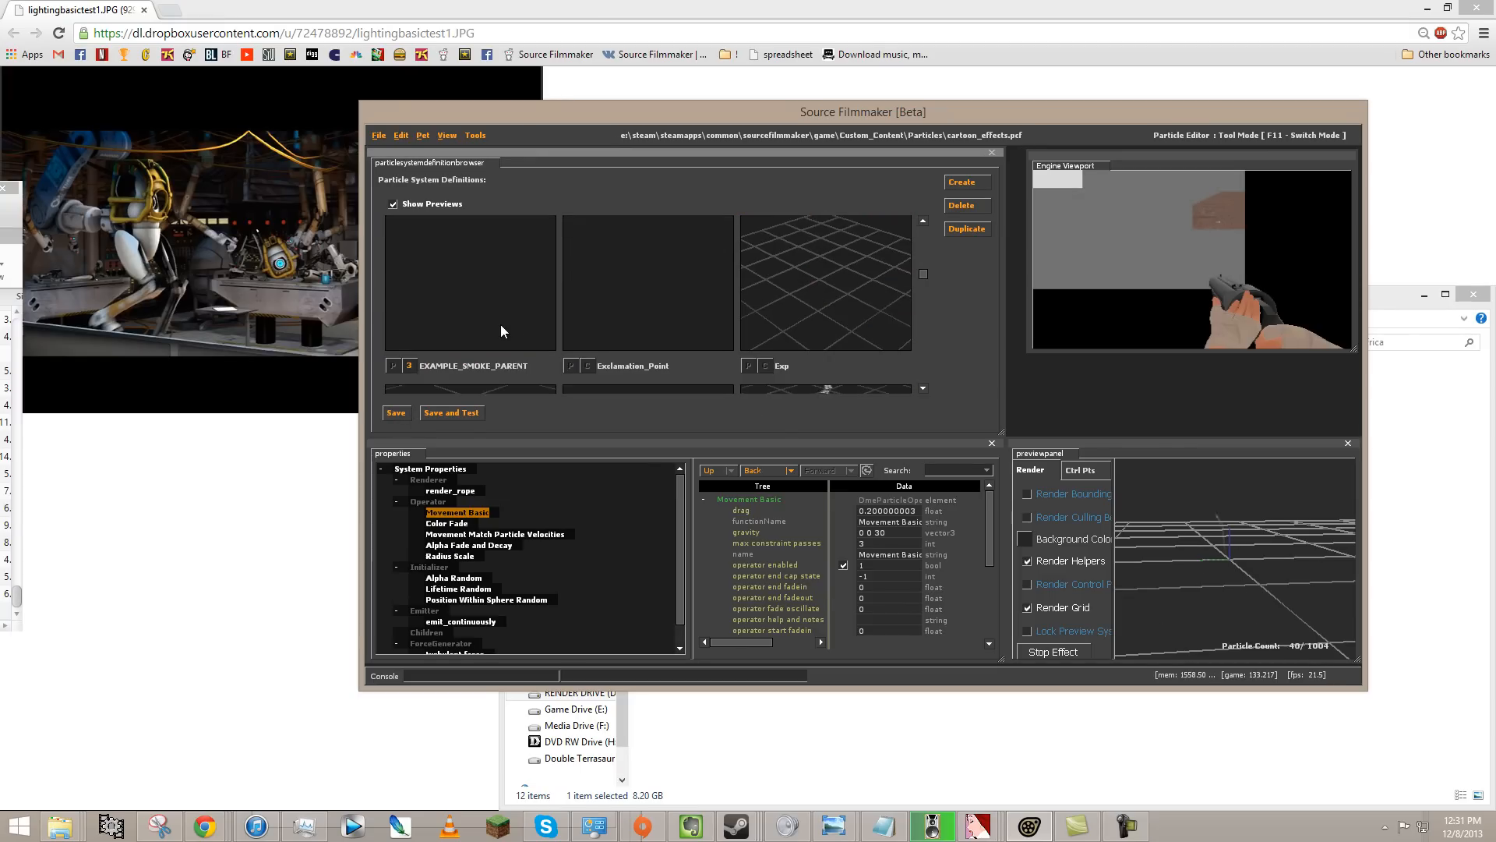
click(501, 324)
drag(1140, 583, 1192, 571)
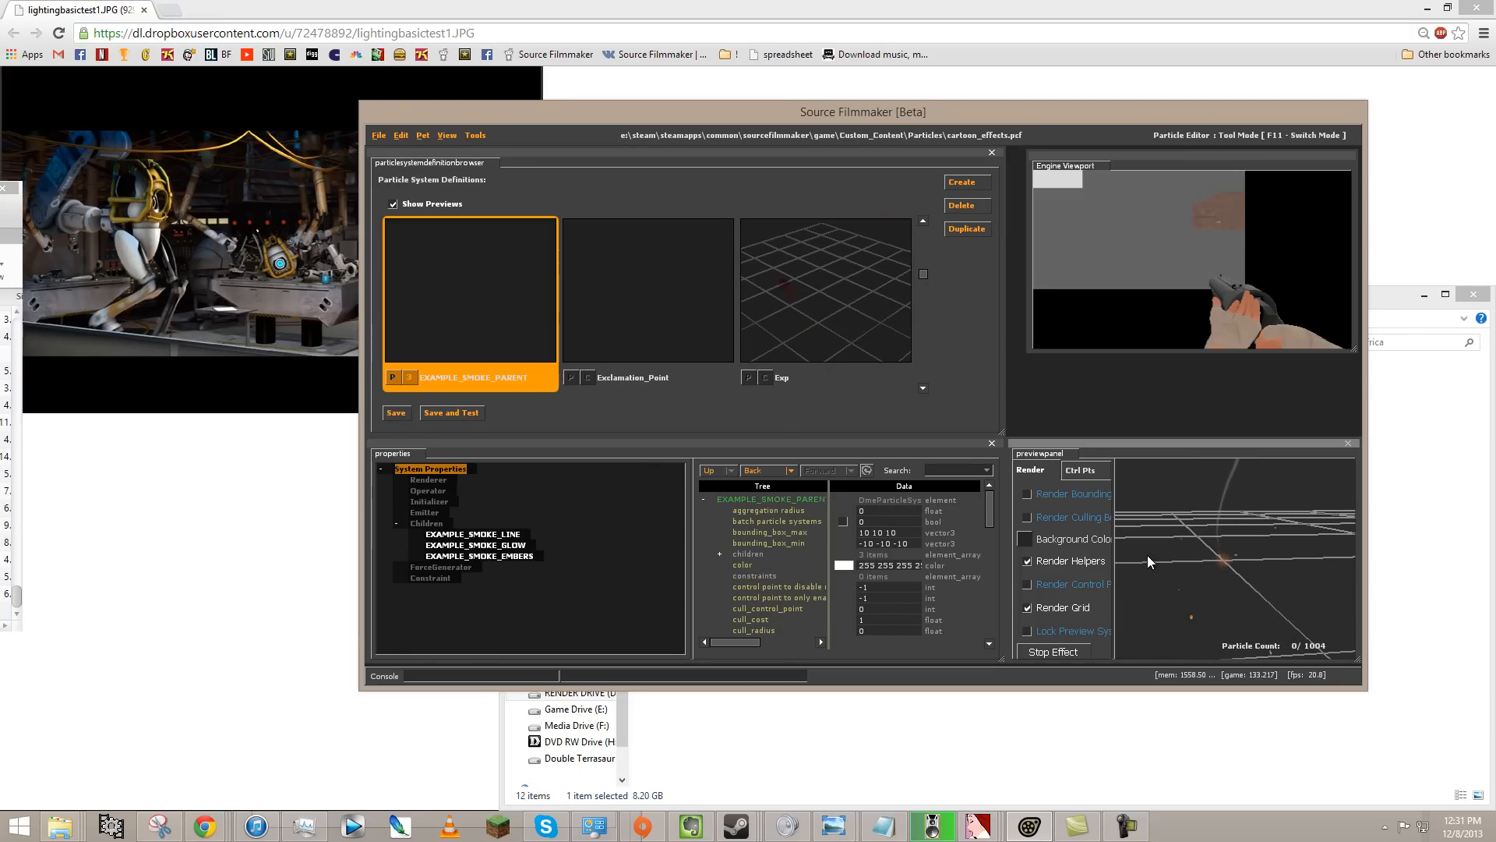
- Set the gravity of EXAMPLE_SMOKE_EMBERS's Movement Basic operator to 0 0 25
scroll(623, 354, up, 1)
click(550, 322)
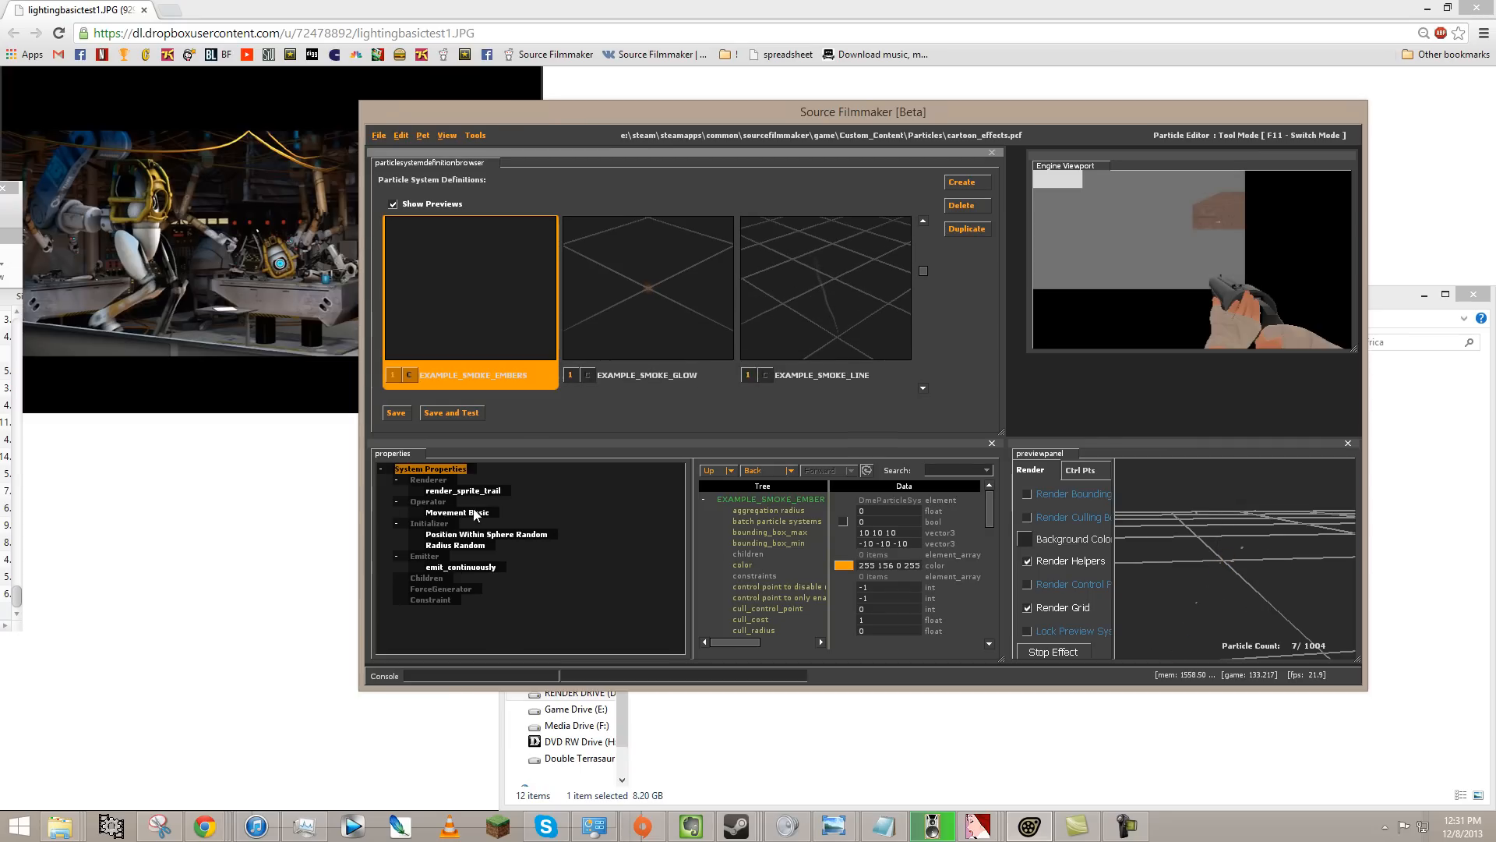
click(476, 514)
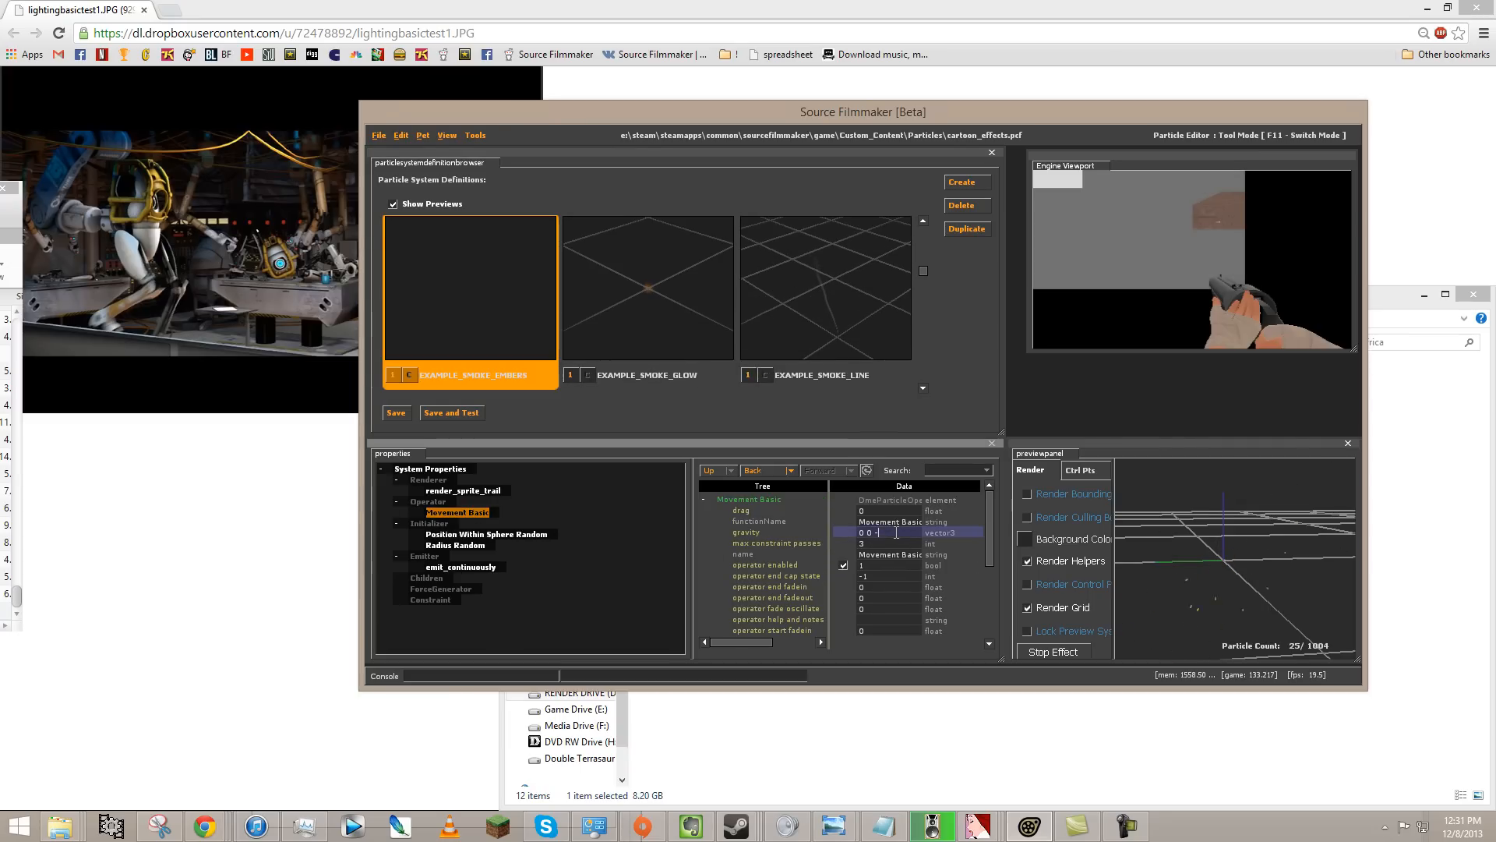
key(Return)
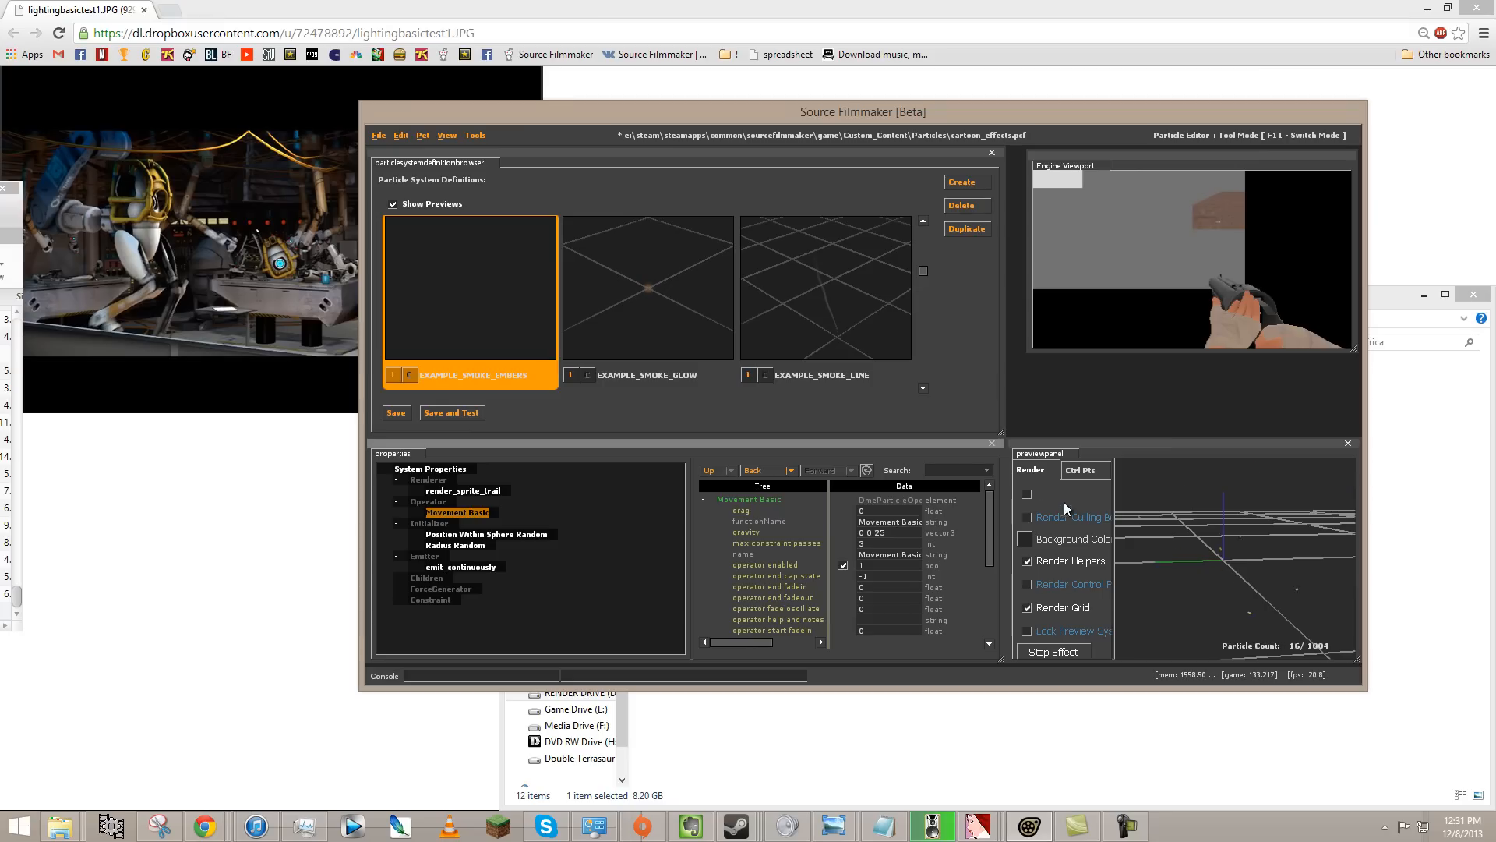
- Add a Lifetime Random initializer to EXAMPLE_SMOKE_EMBERS with lifetime_min .05 and lifetime_max .2
right_click(417, 523)
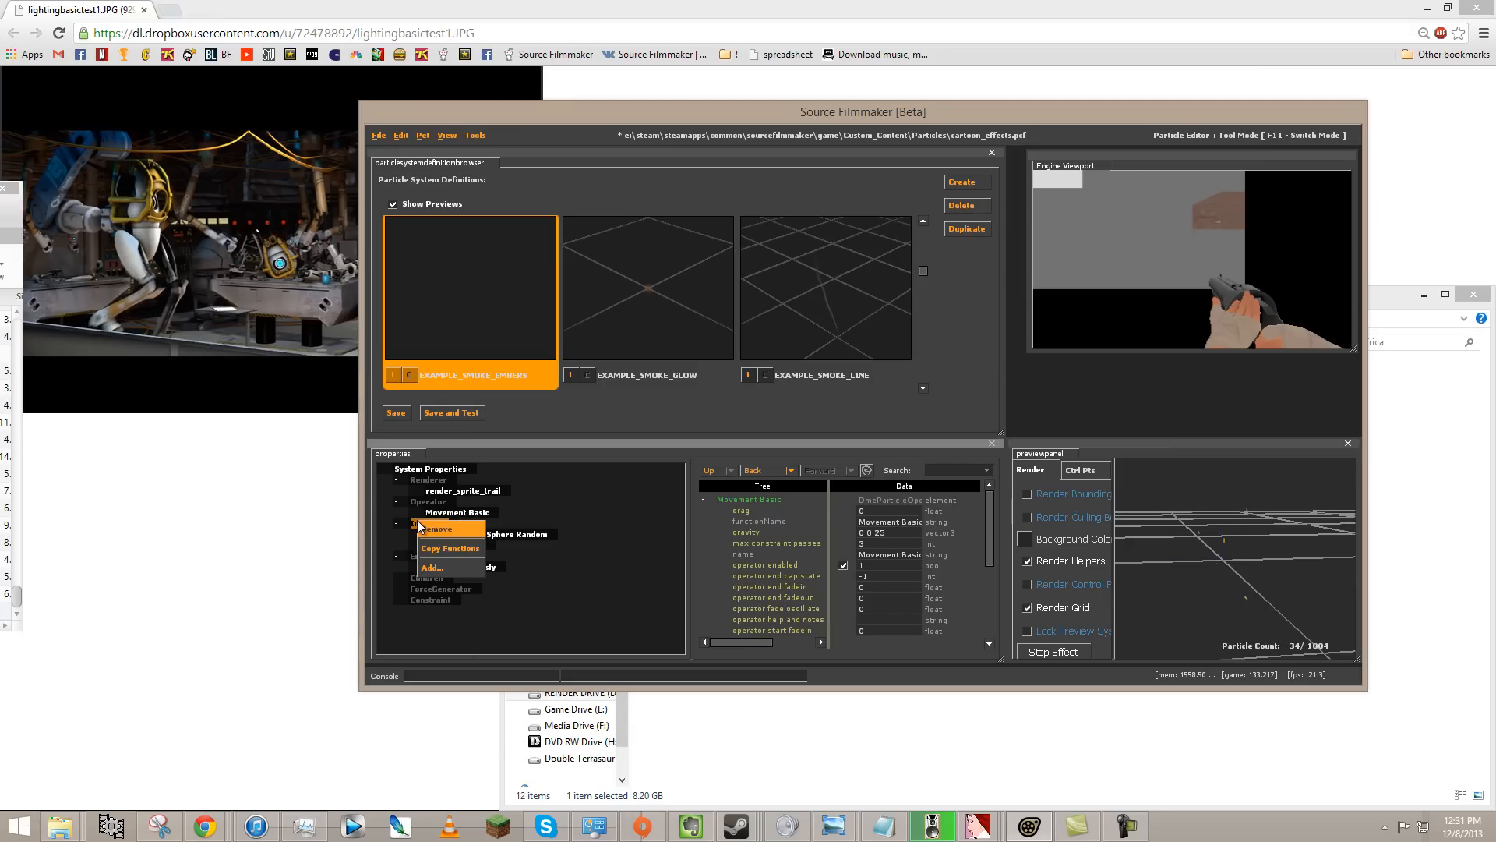
click(441, 568)
click(756, 478)
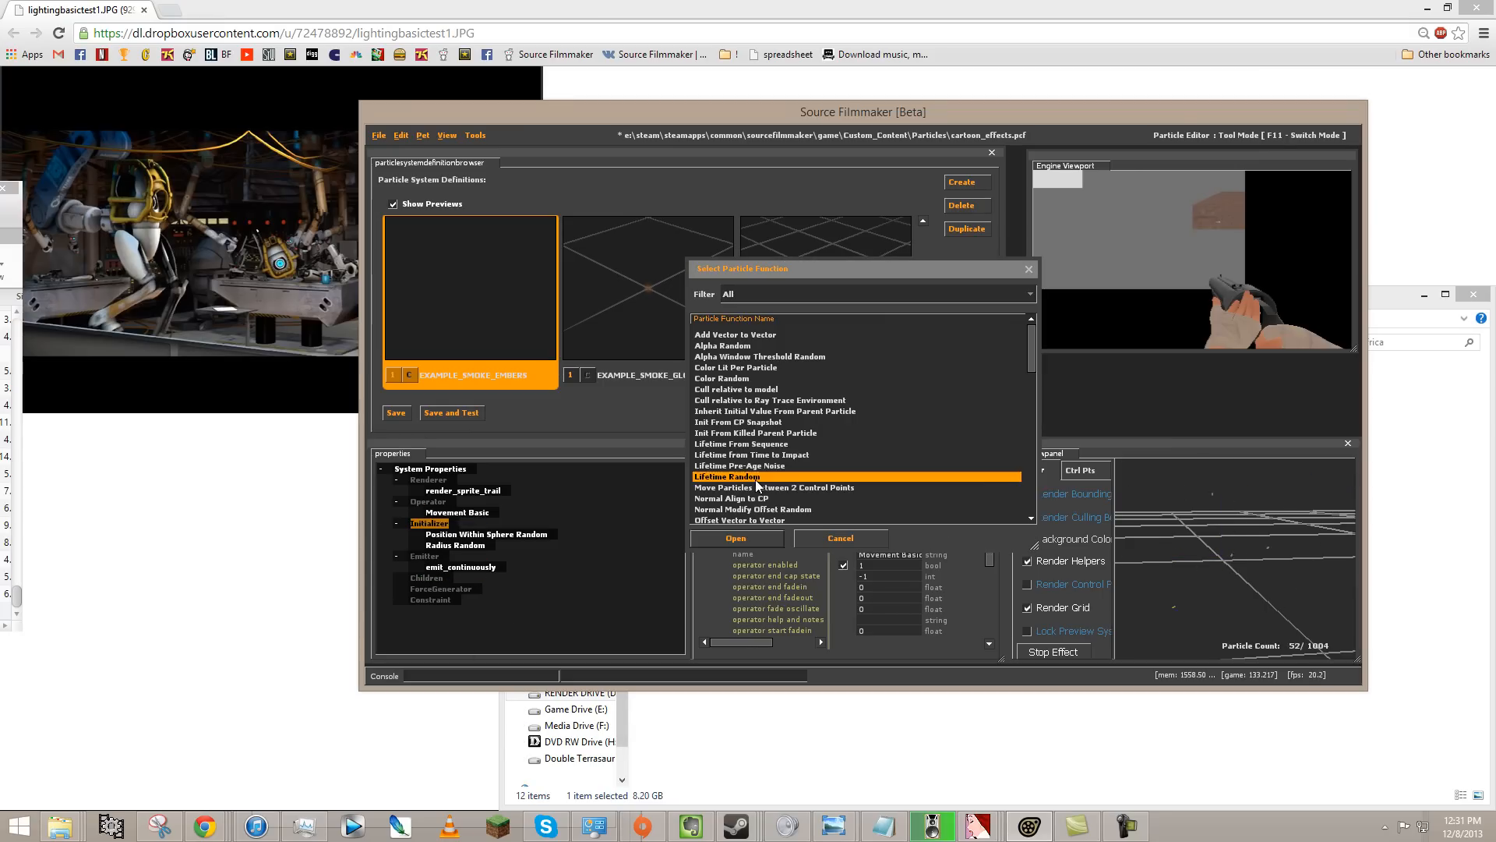
double_click(755, 480)
double_click(893, 534)
text(.05)
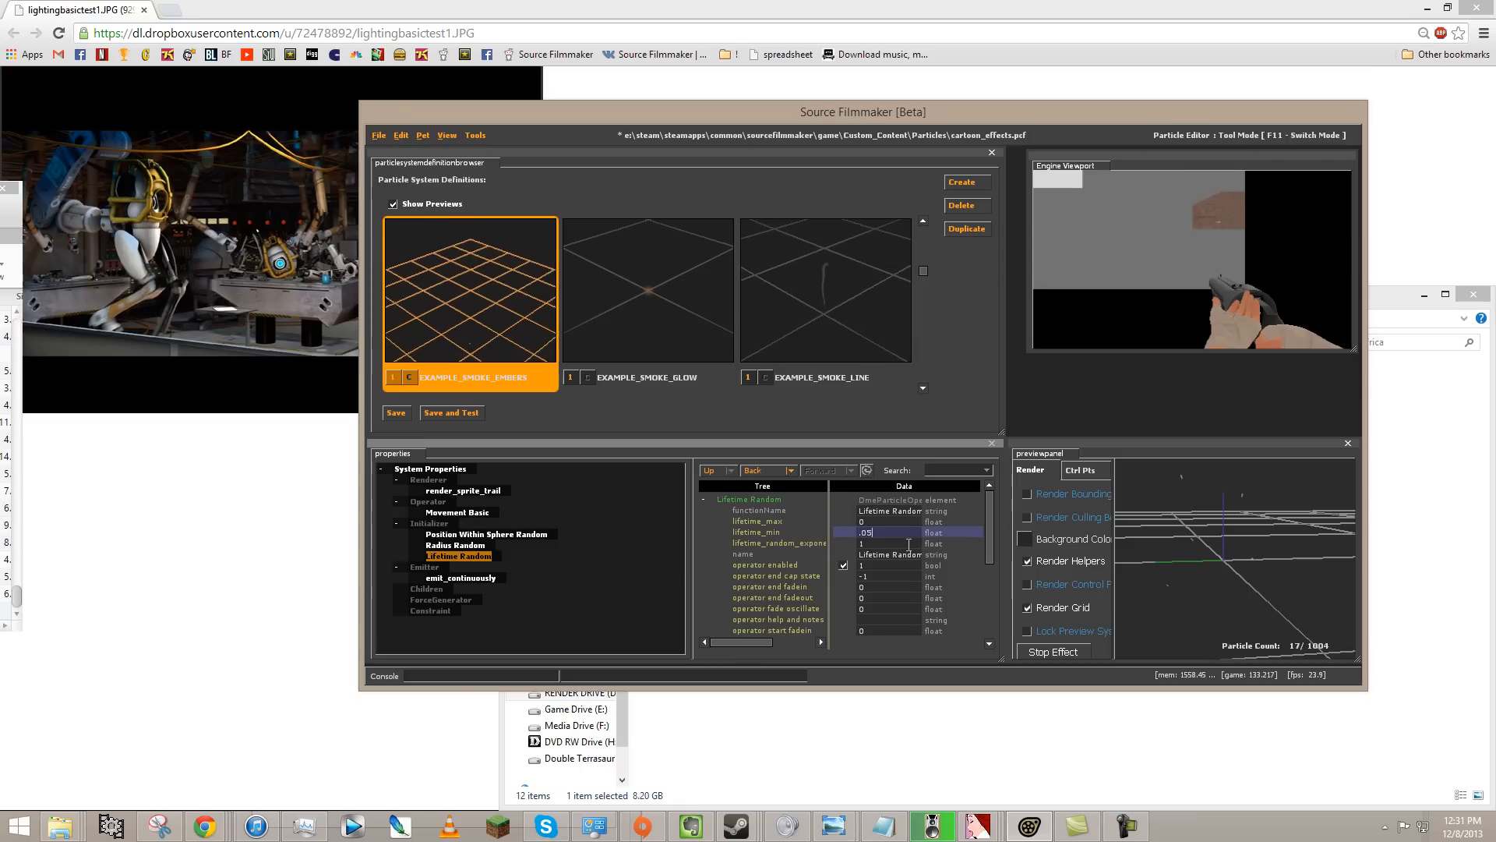
double_click(897, 520)
text(.2)
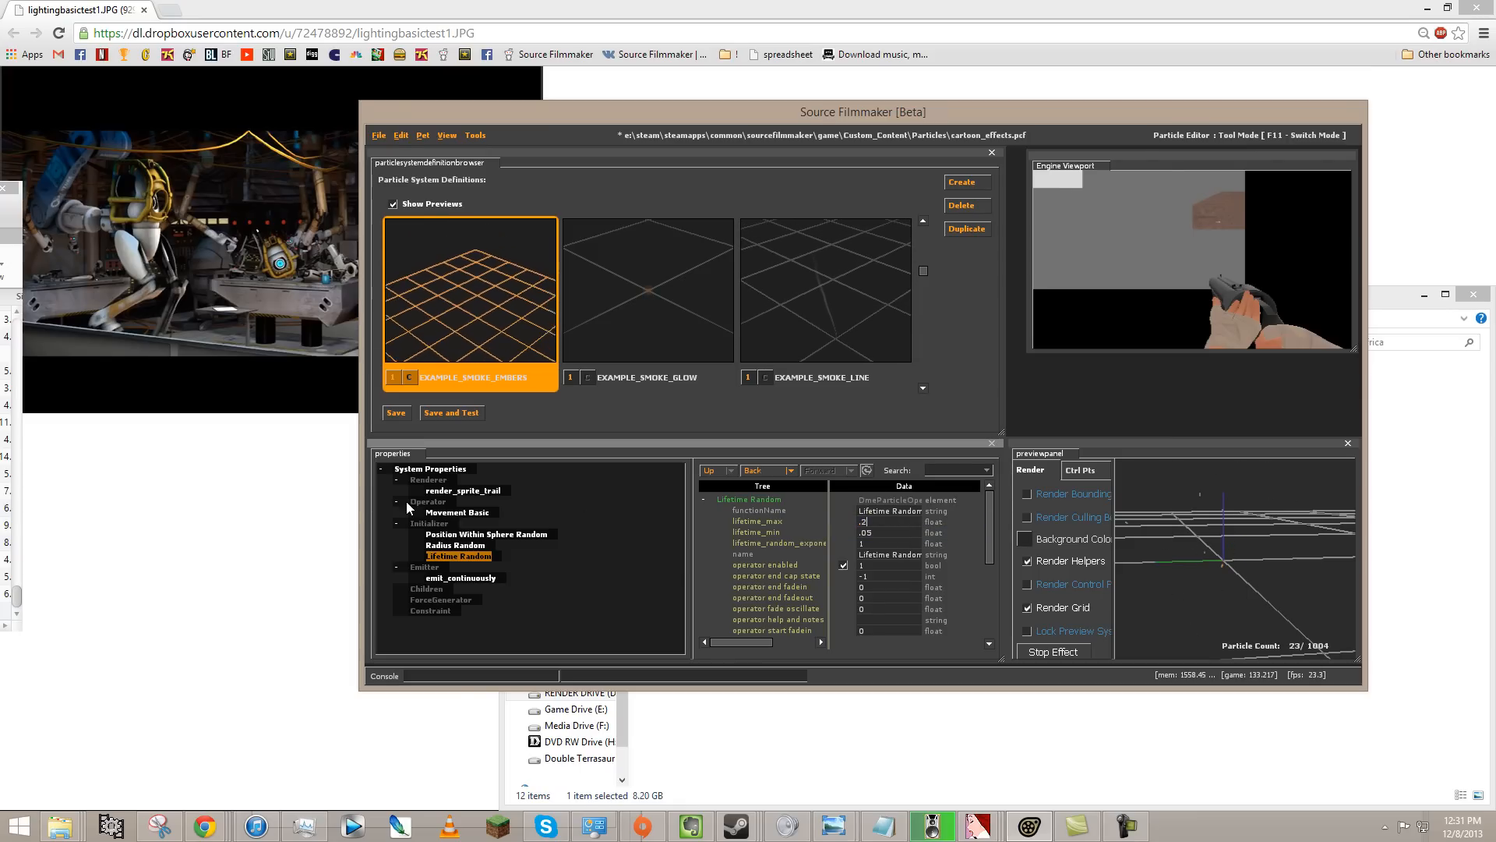
- Add an Alpha Fade and Decay operator to EXAMPLE_SMOKE_EMBERS
click(446, 547)
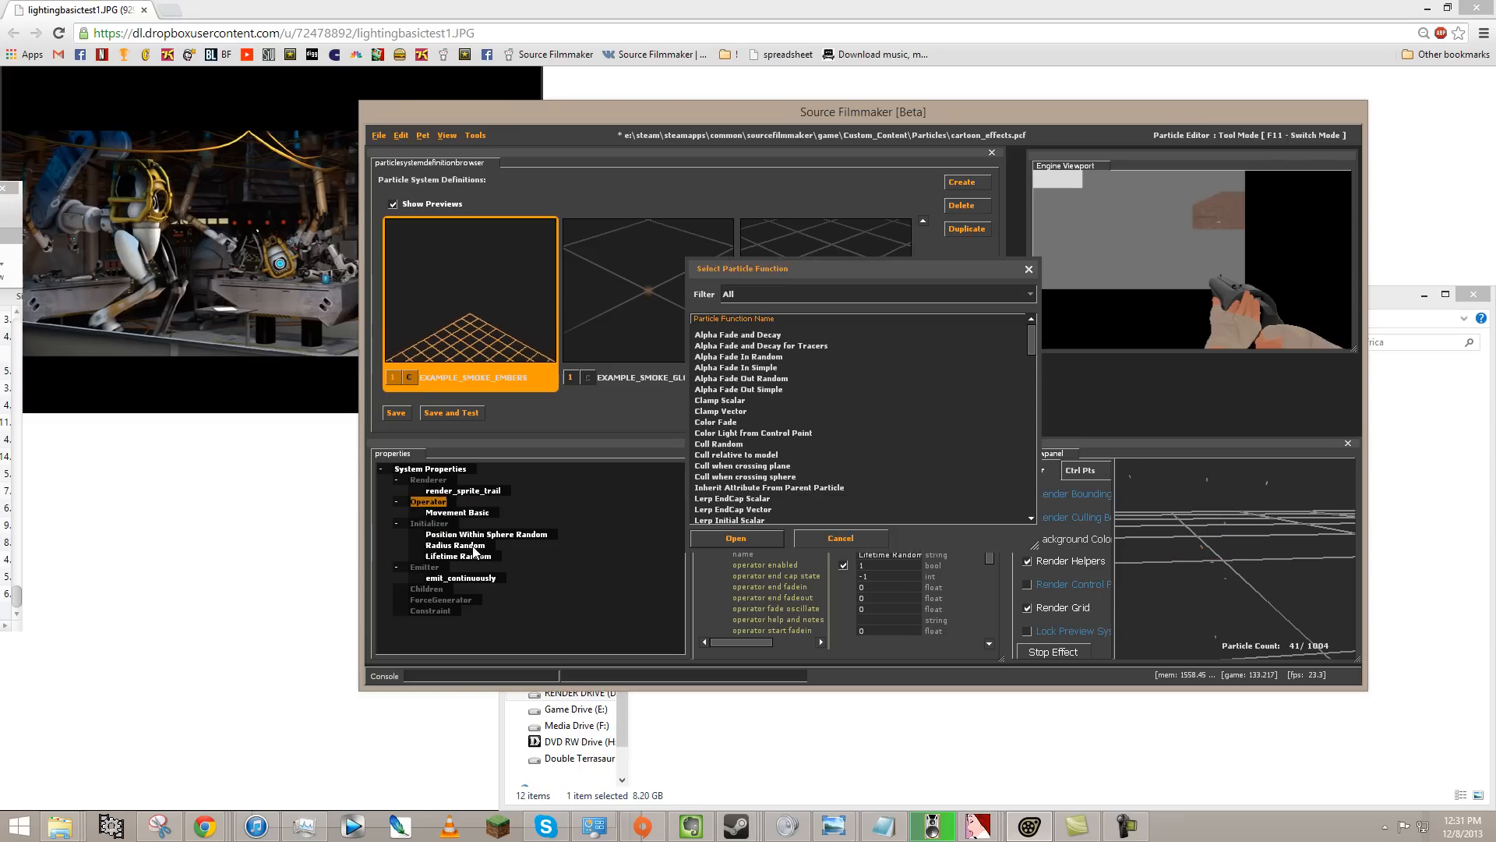
double_click(750, 335)
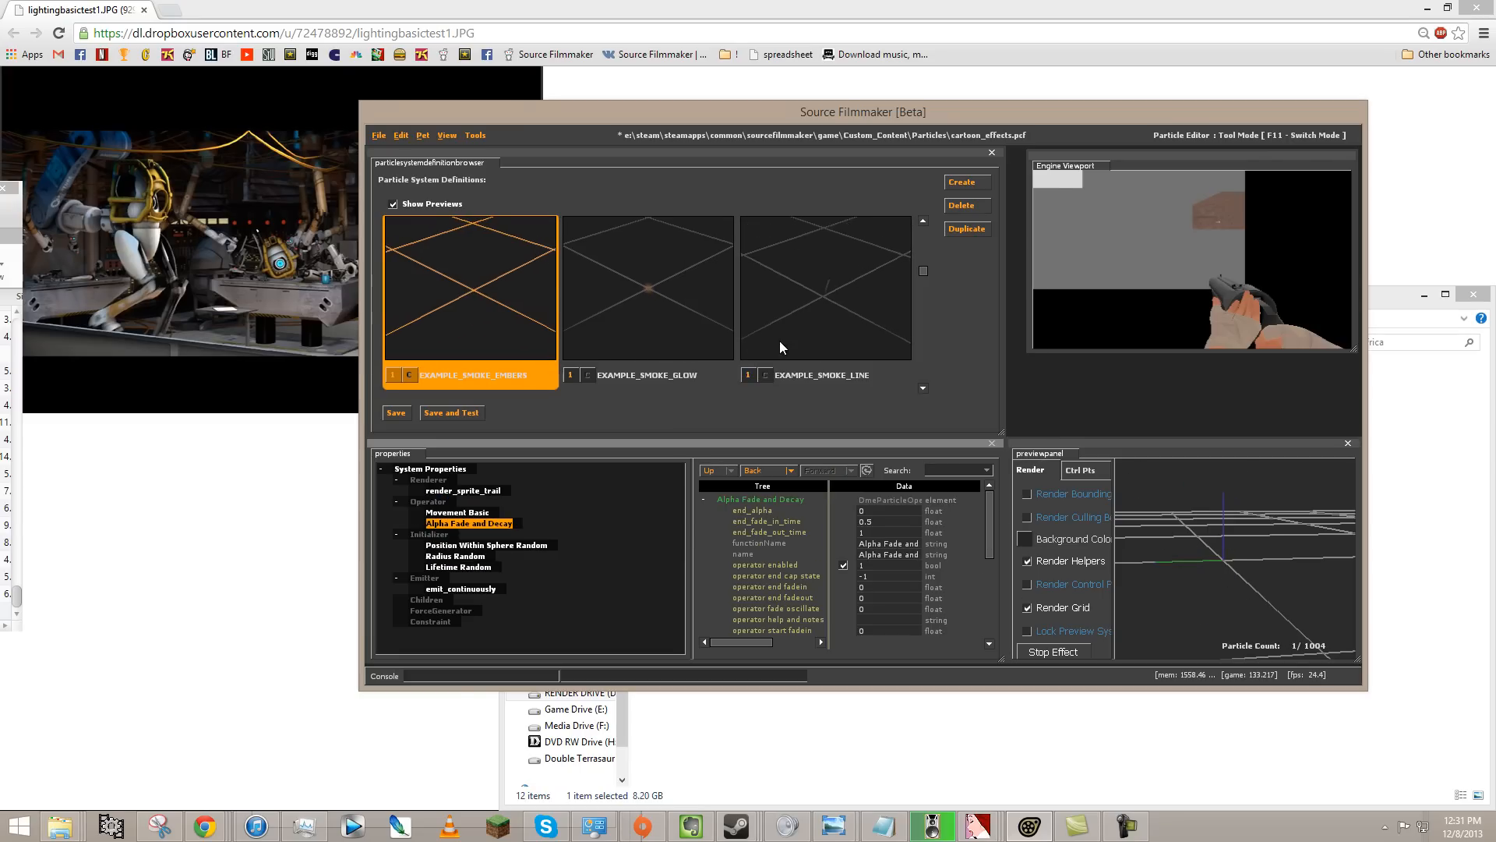
- Set lifetime_max of EXAMPLE_SMOKE_EMBERS's Lifetime Random initializer to 1
mouse_move(1227, 564)
mouse_down()
mouse_move(1237, 555)
mouse_move(1240, 587)
mouse_up()
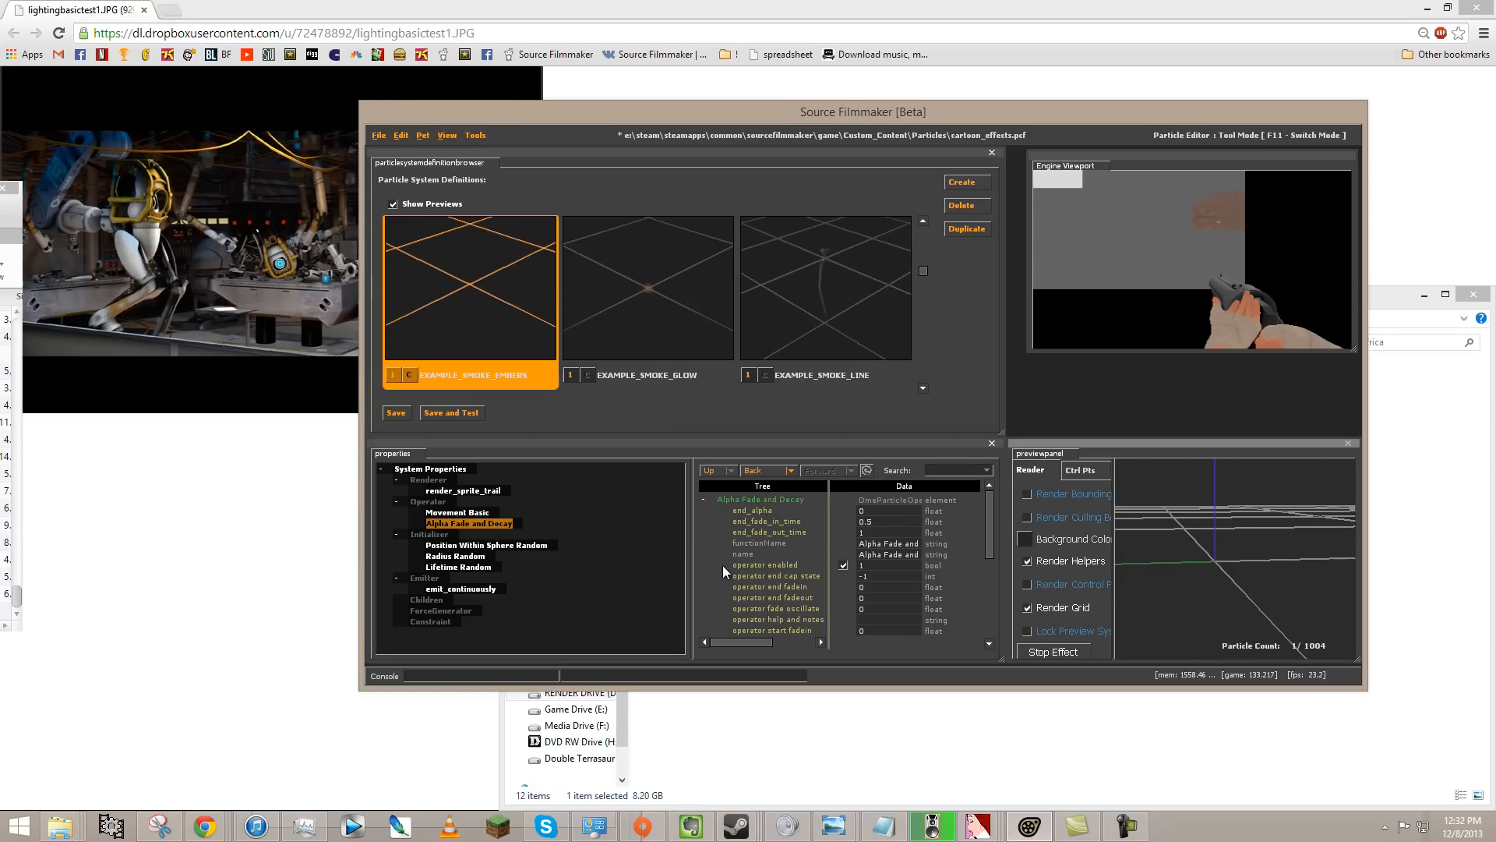
click(460, 567)
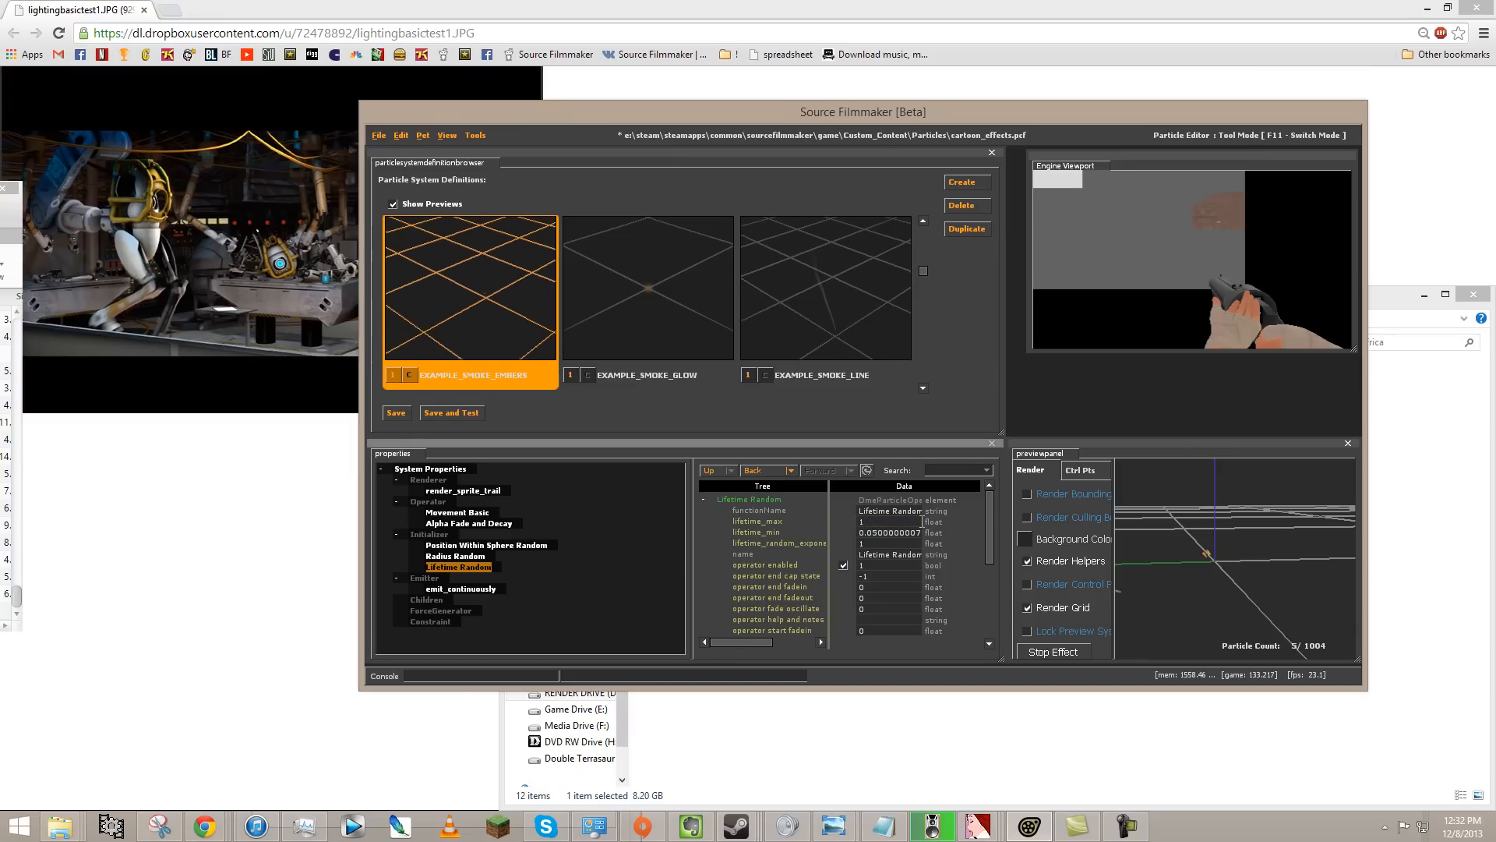
- Set the emission_rate of EXAMPLE_SMOKE_EMBERS's emit_continuously emitter to 4 and save the particle file
click(464, 590)
double_click(878, 541)
text(4)
key(Return)
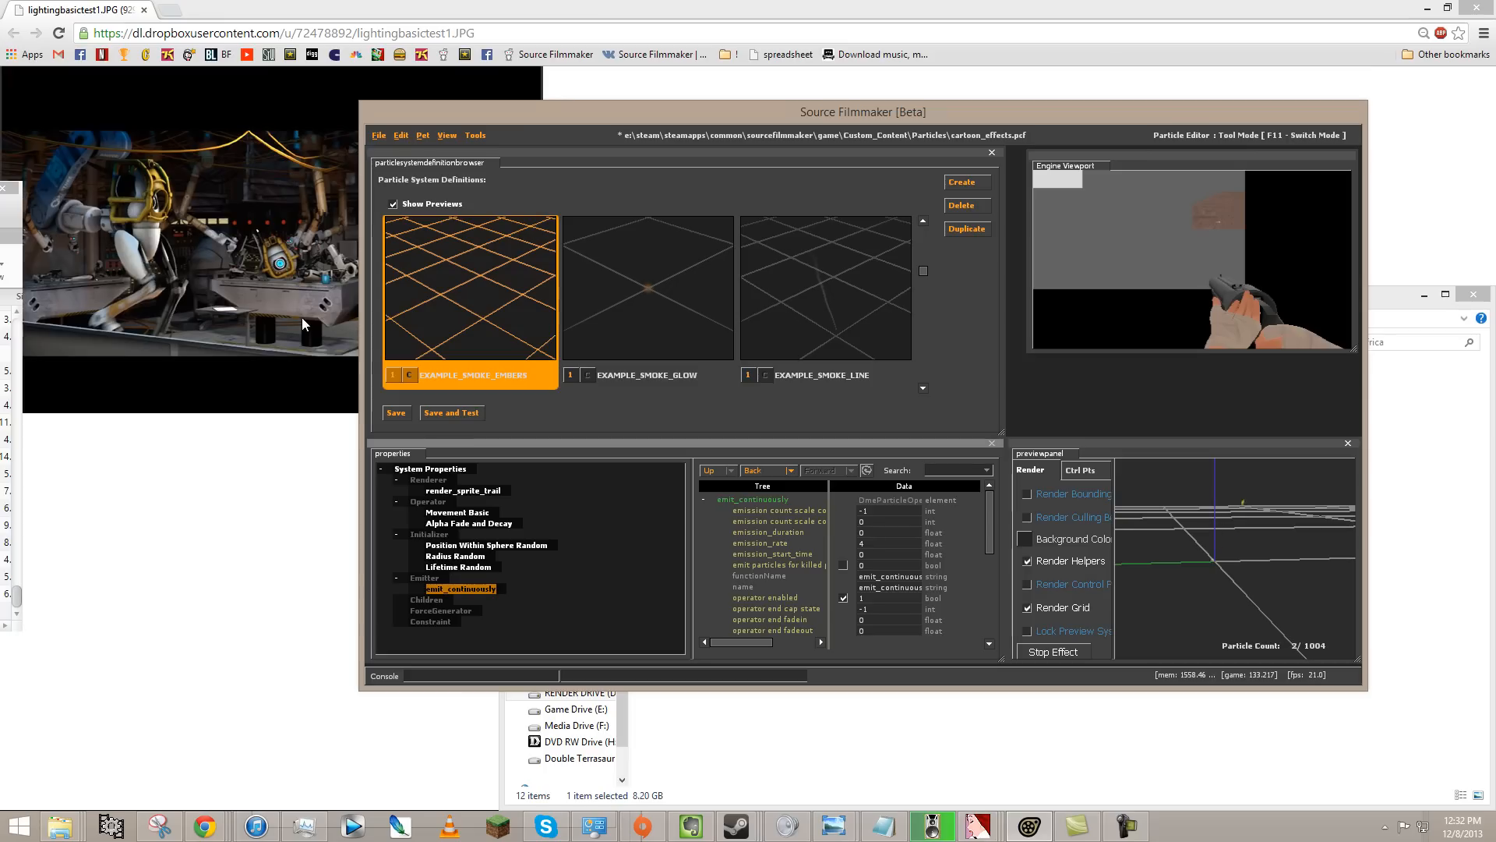
click(396, 412)
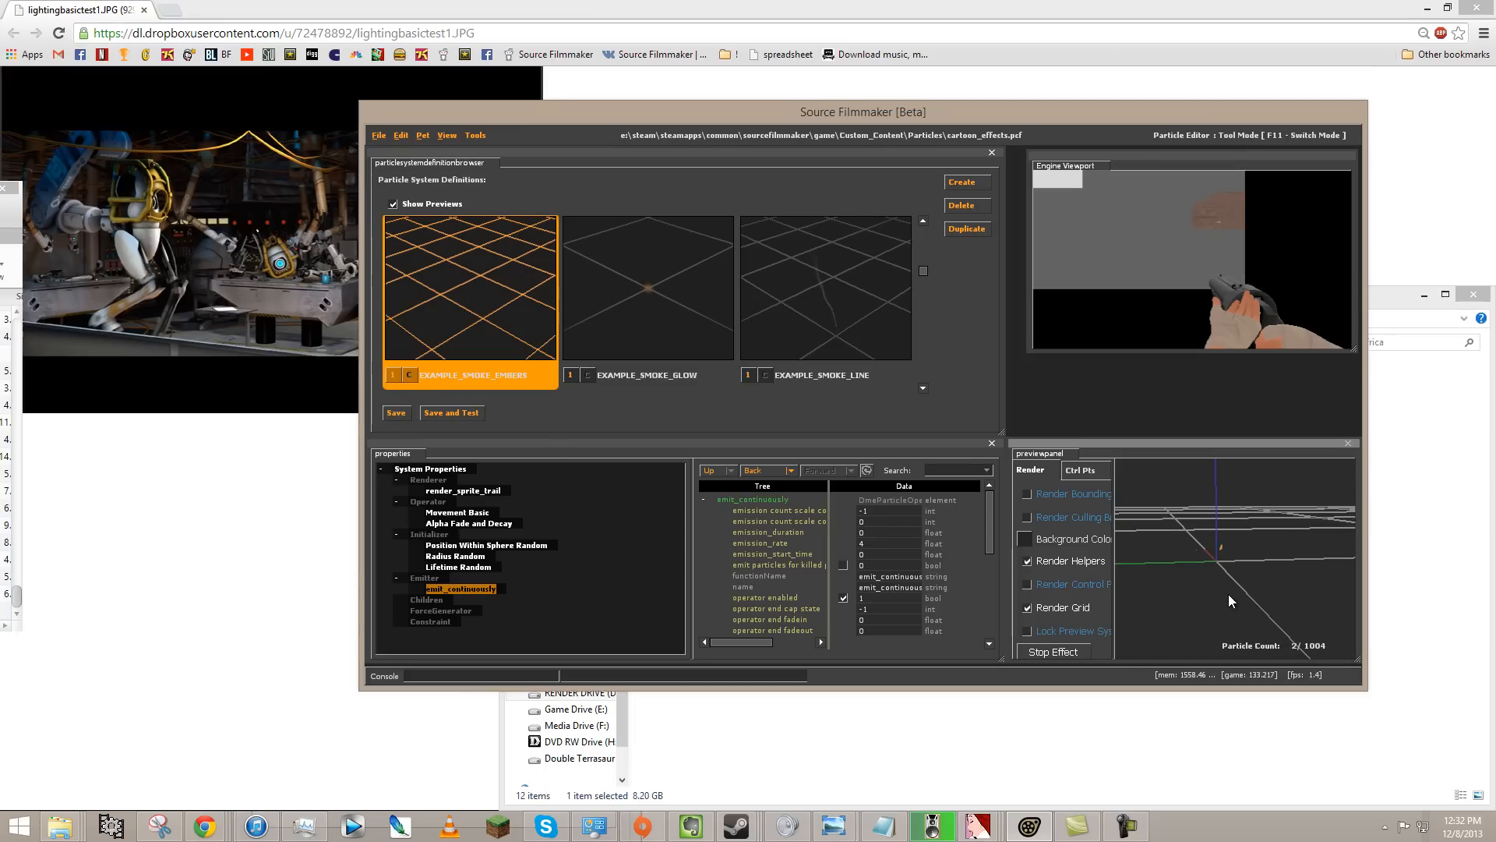
- Add a turbulent force generator to EXAMPLE_SMOKE_EMBERS
drag(1229, 594, 1201, 529)
right_click(426, 606)
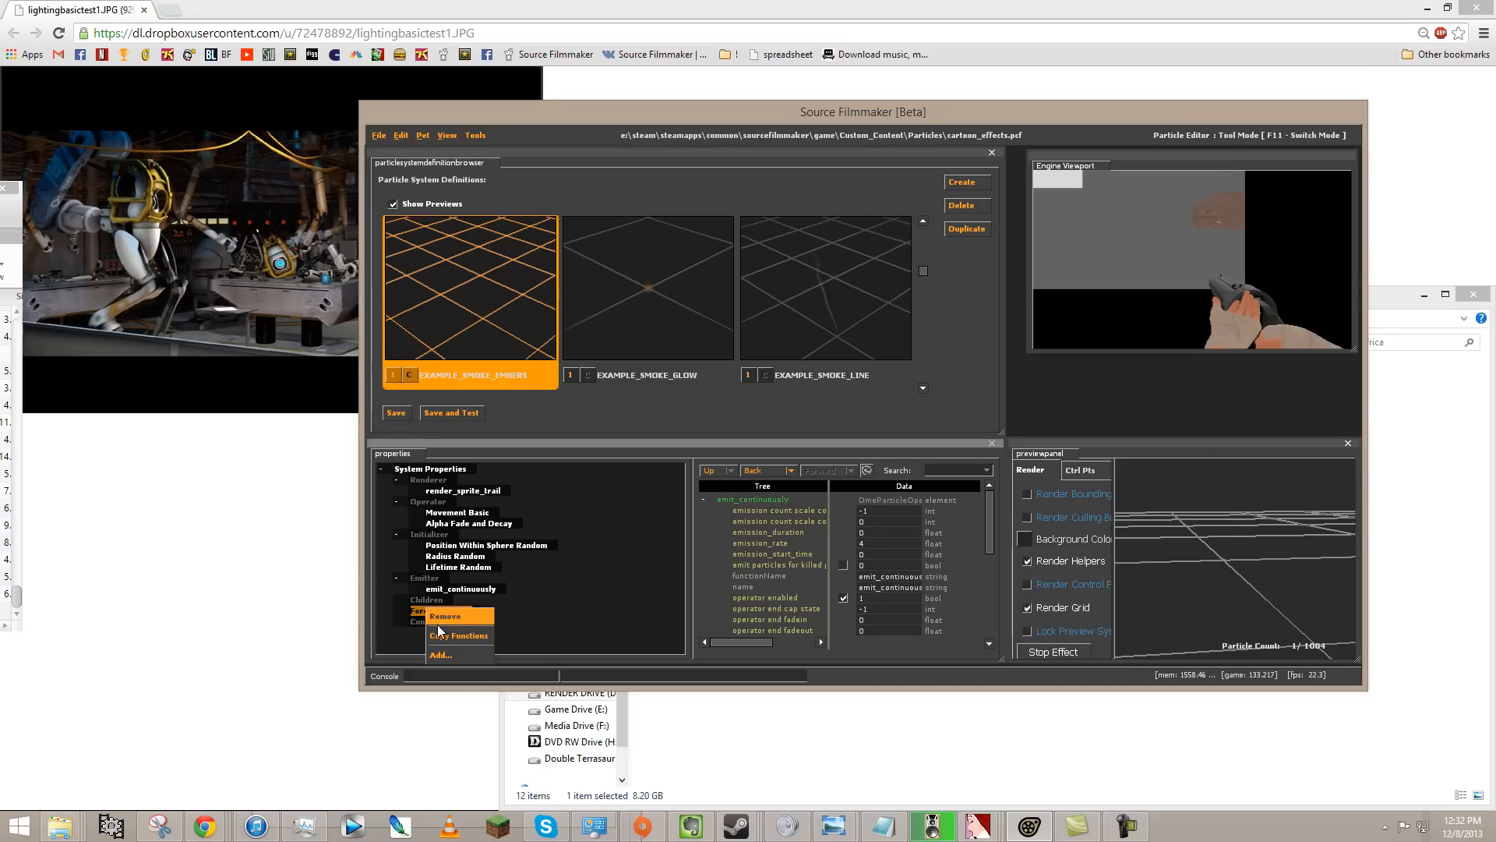
click(451, 660)
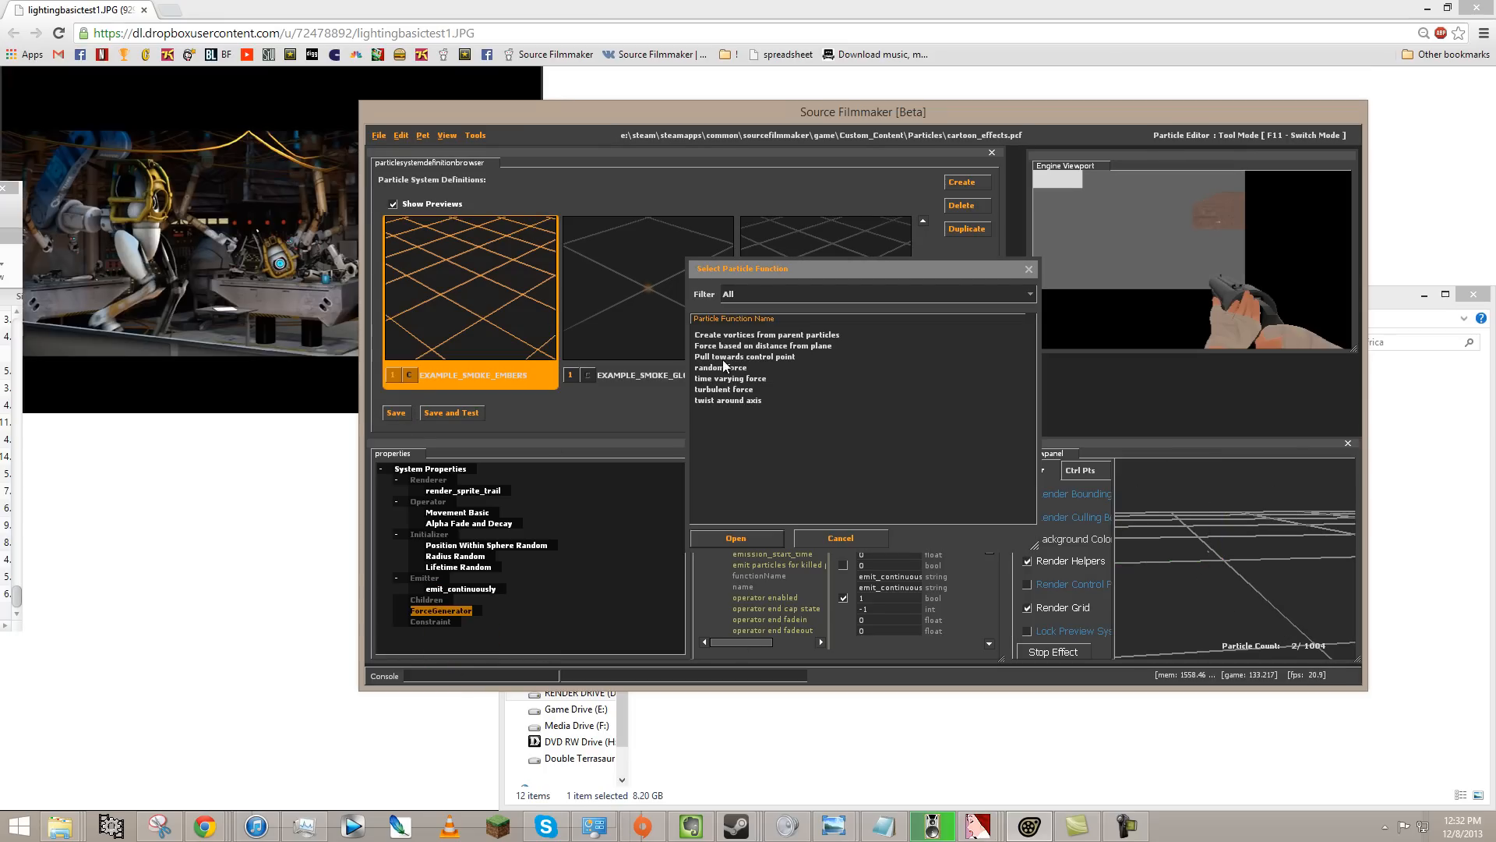
double_click(722, 389)
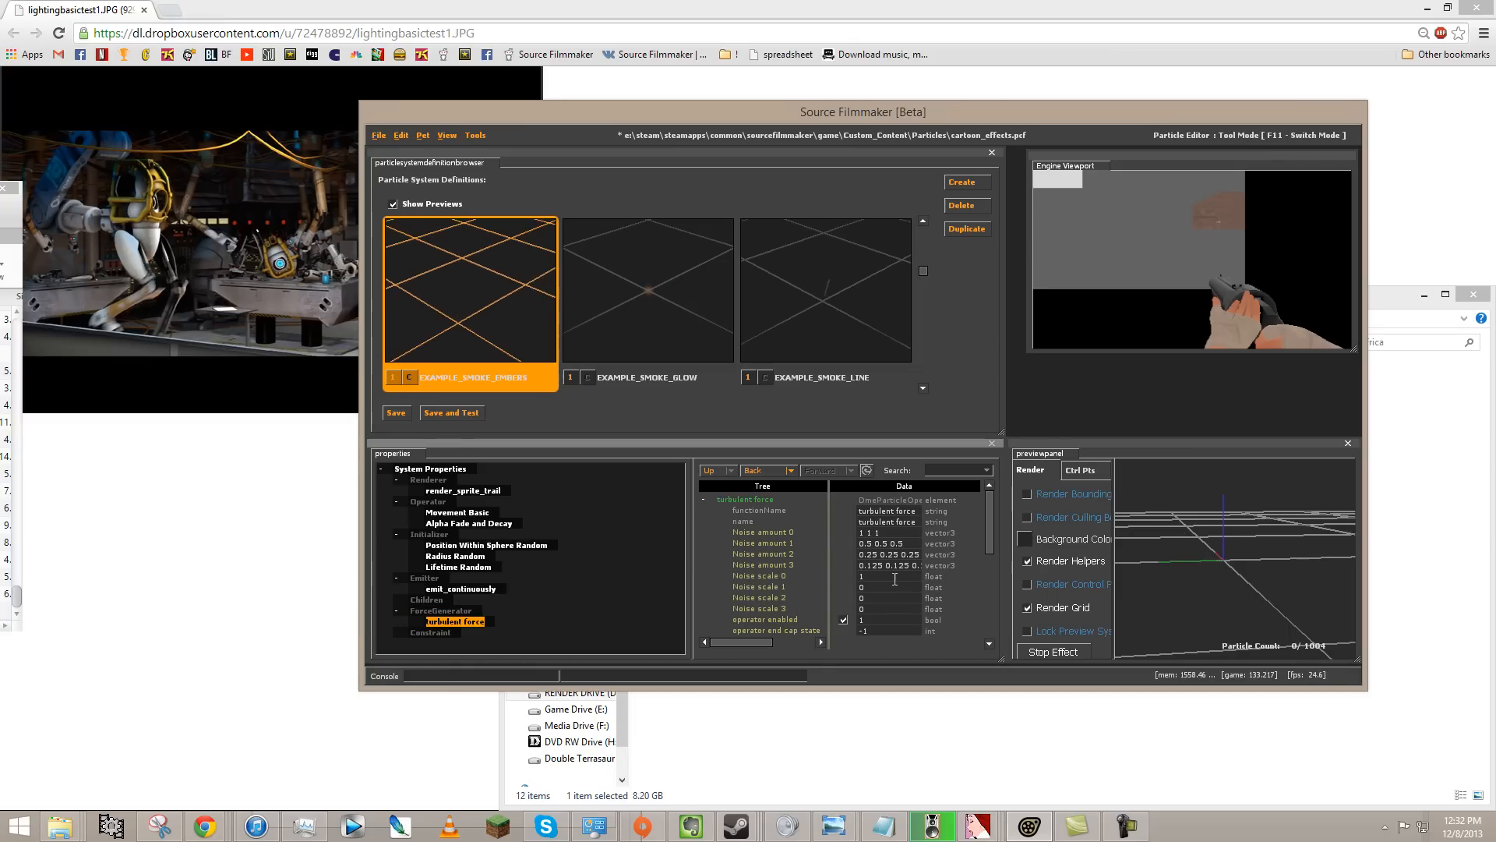
- Set Noise scale 0, 1, 2 and 3 of the embers' turbulent force to 4 each
click(881, 577)
text(4)
key(Return)
click(878, 587)
text(4)
key(Return)
click(877, 598)
text(44)
key(BackSpace)
key(Return)
click(876, 609)
text(4)
key(Return)
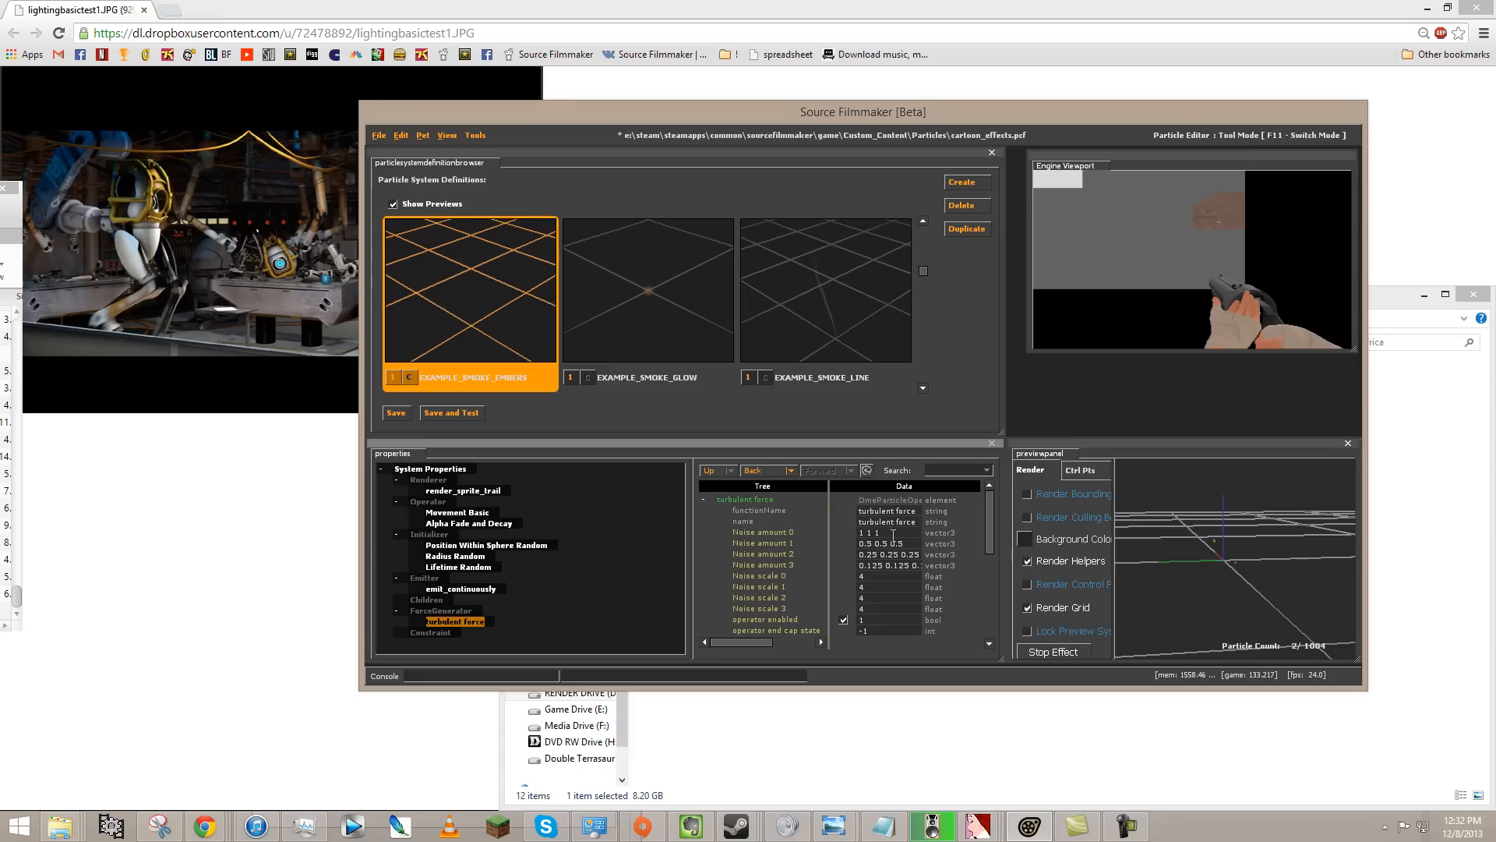
- Set the turbulent force's Noise amount 0 to 20 30 15 and Noise amount 1 to -20 -40 100
click(888, 531)
text(20 30)
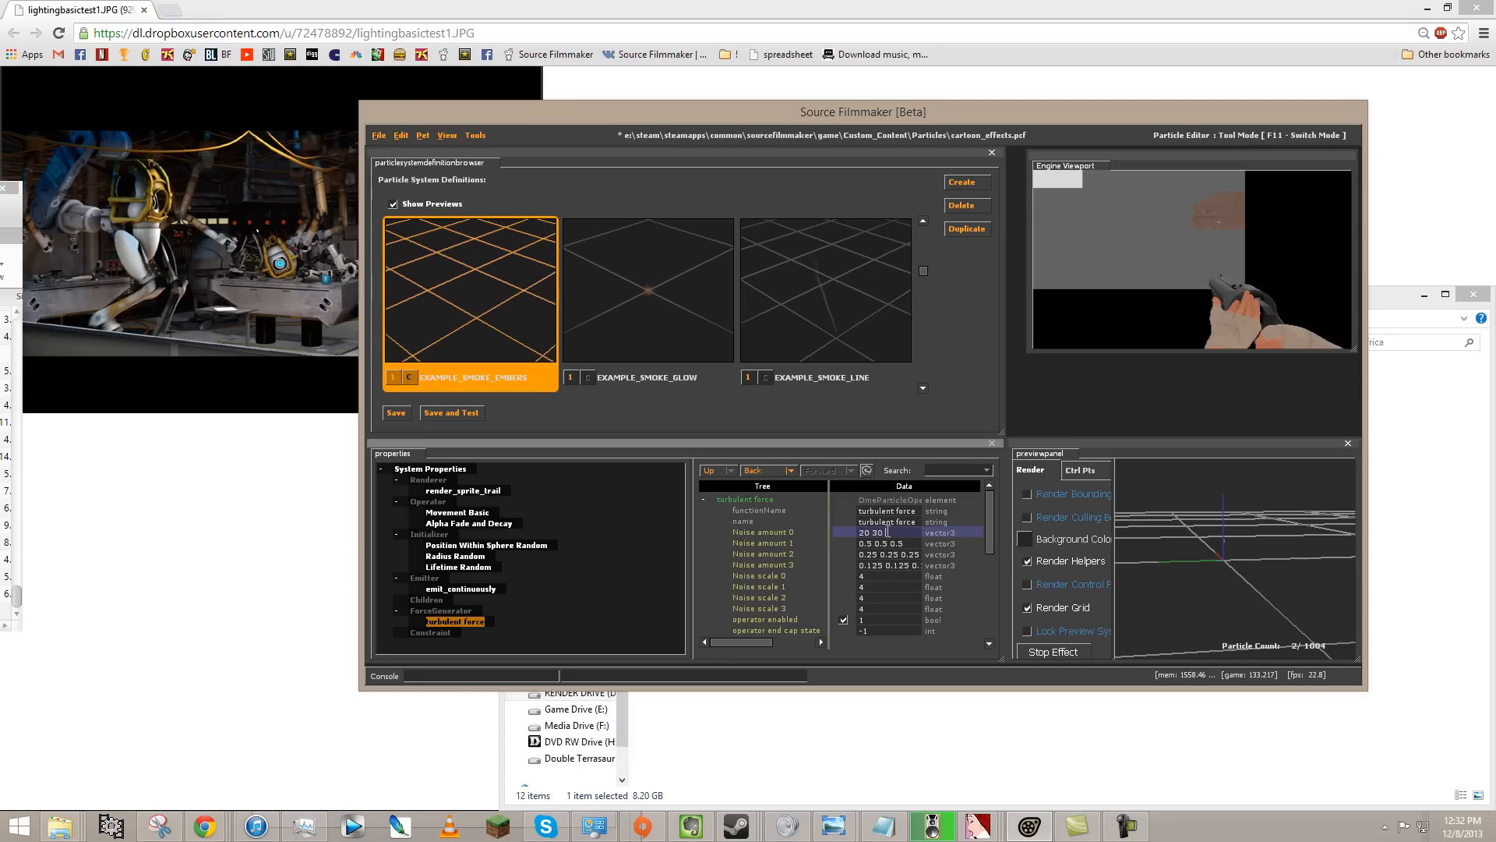
text( 5)
key(Return)
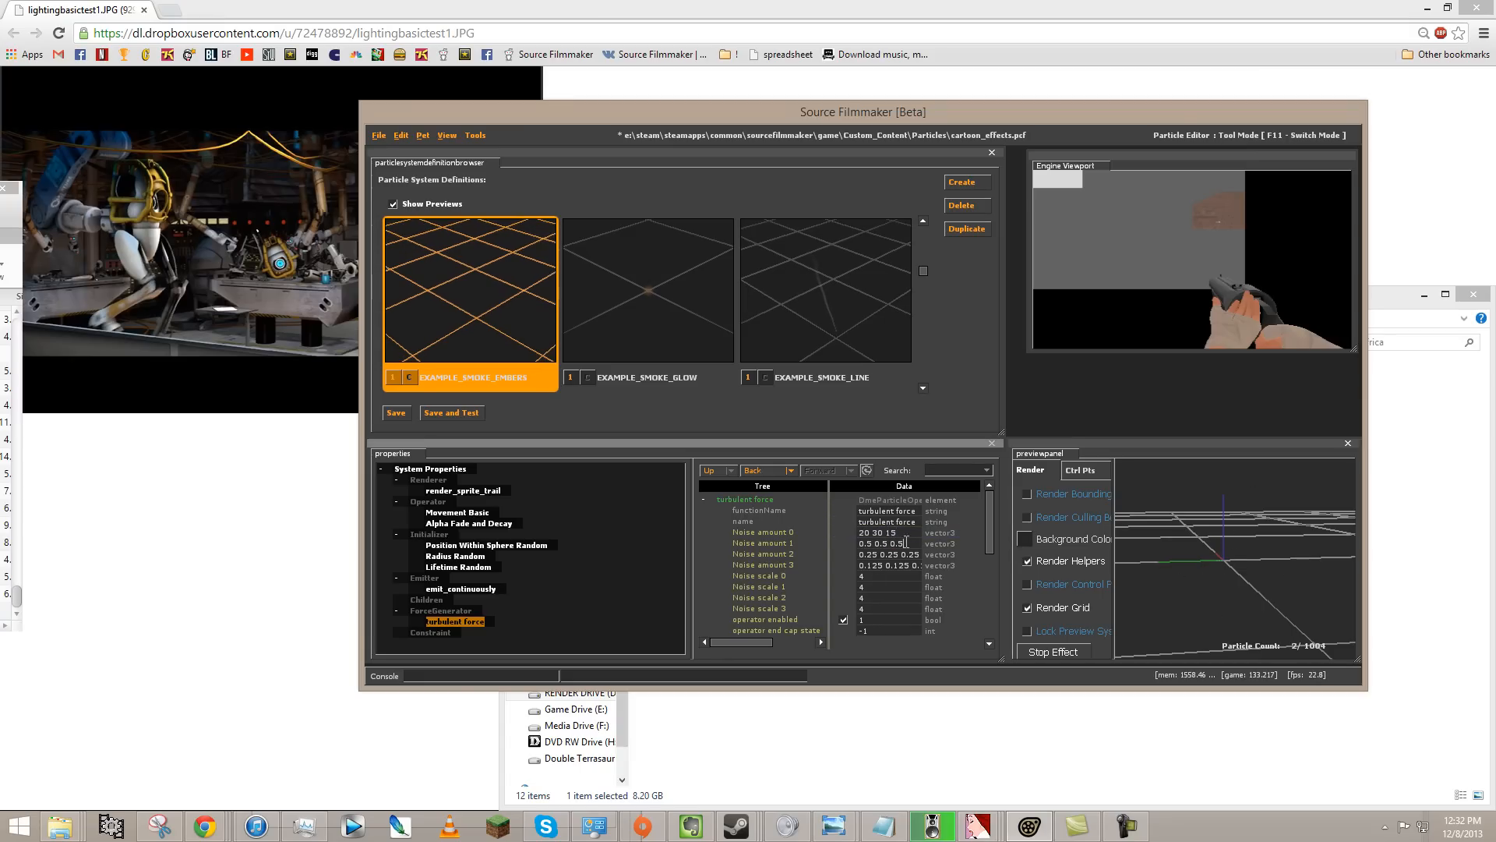
click(906, 542)
text(-20 -40 100)
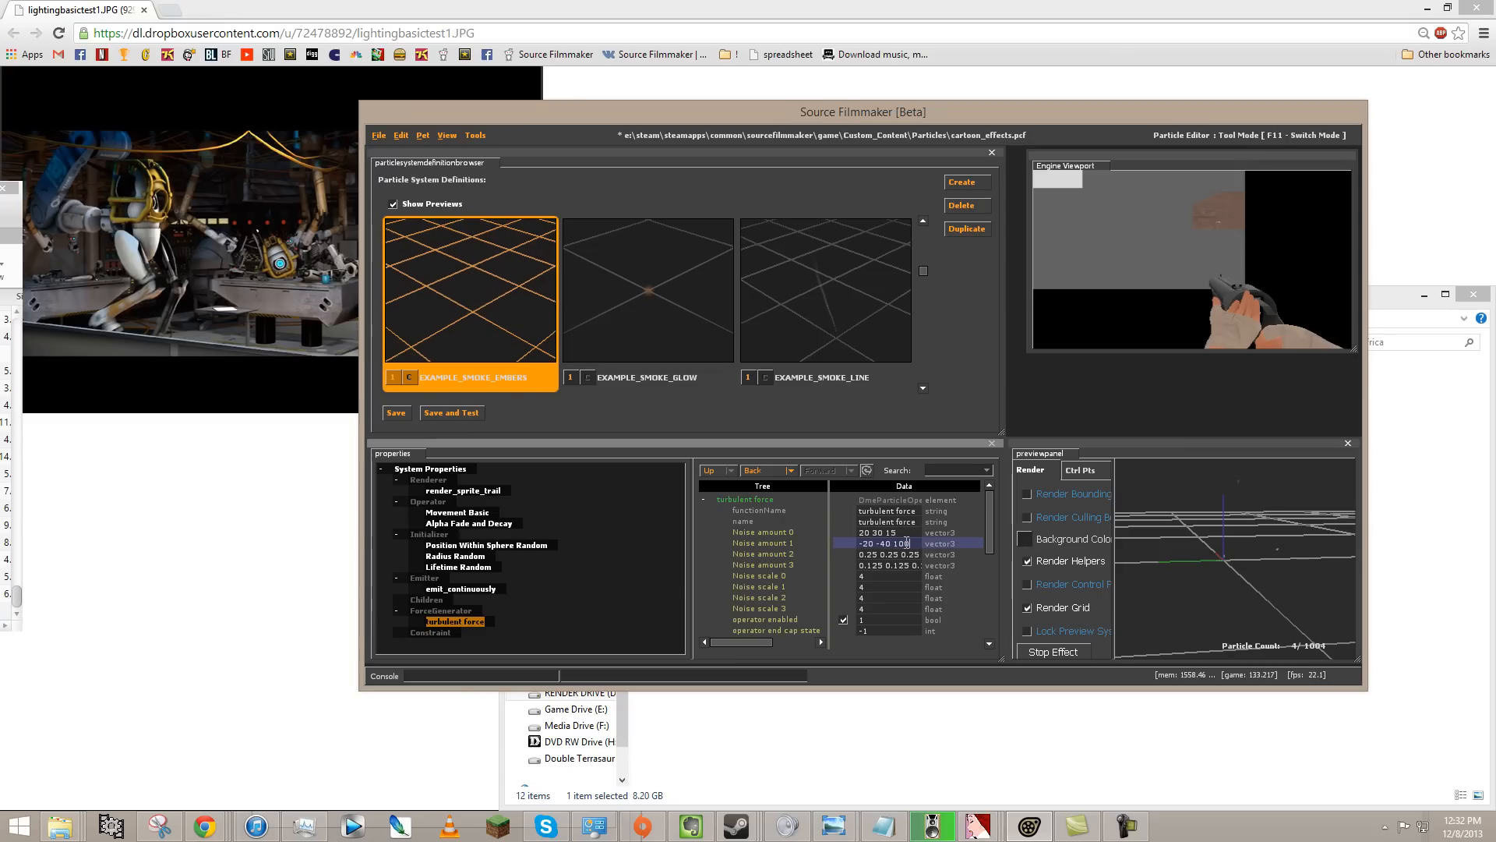
key(Return)
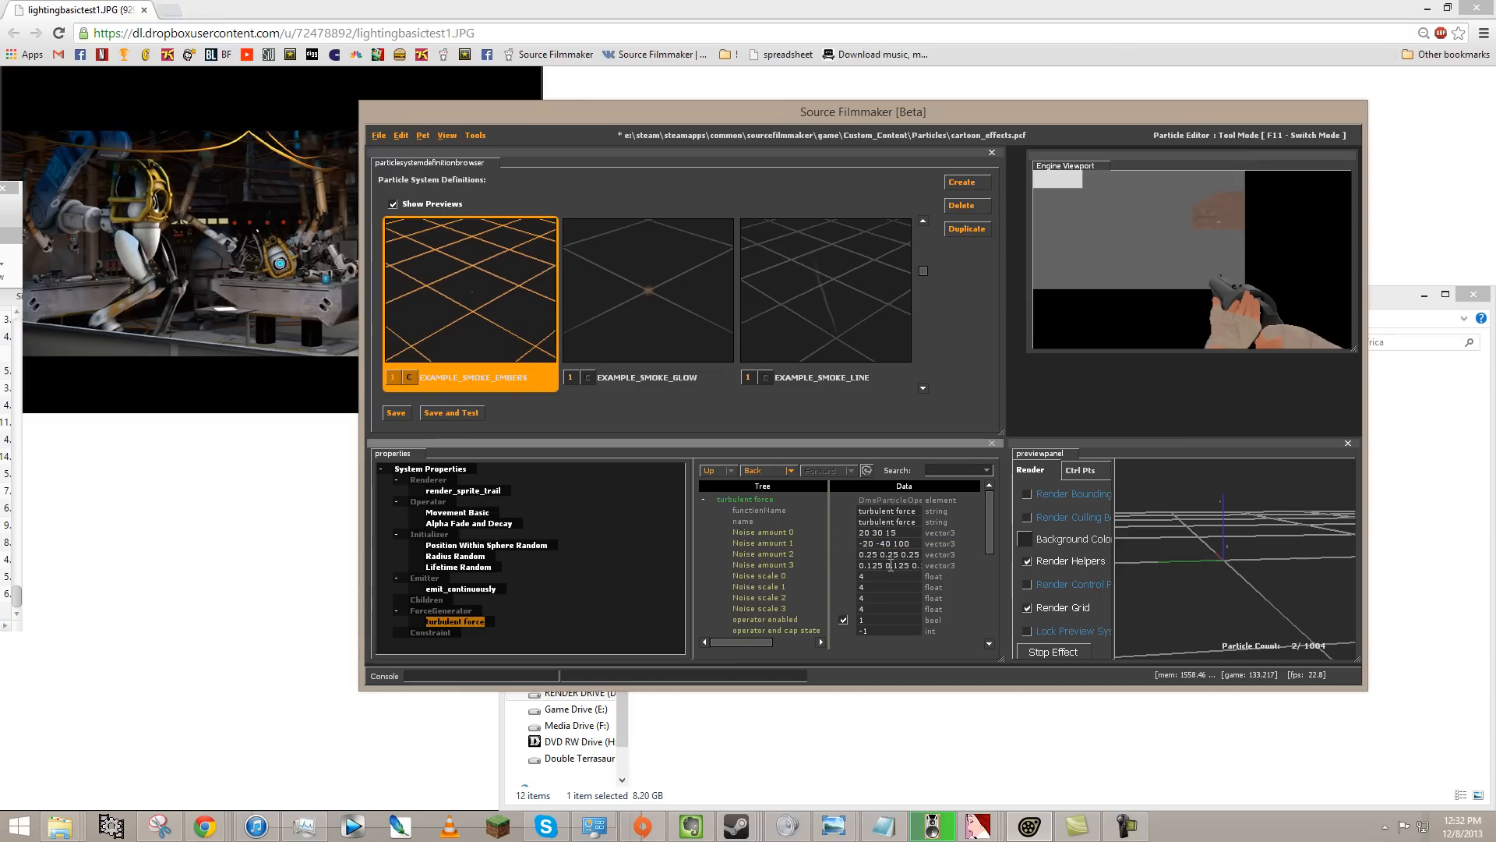
- Set the turbulent force's Noise amount 2 to -50 -20 100 and Noise amount 3 to 200 200
click(899, 555)
text(-50)
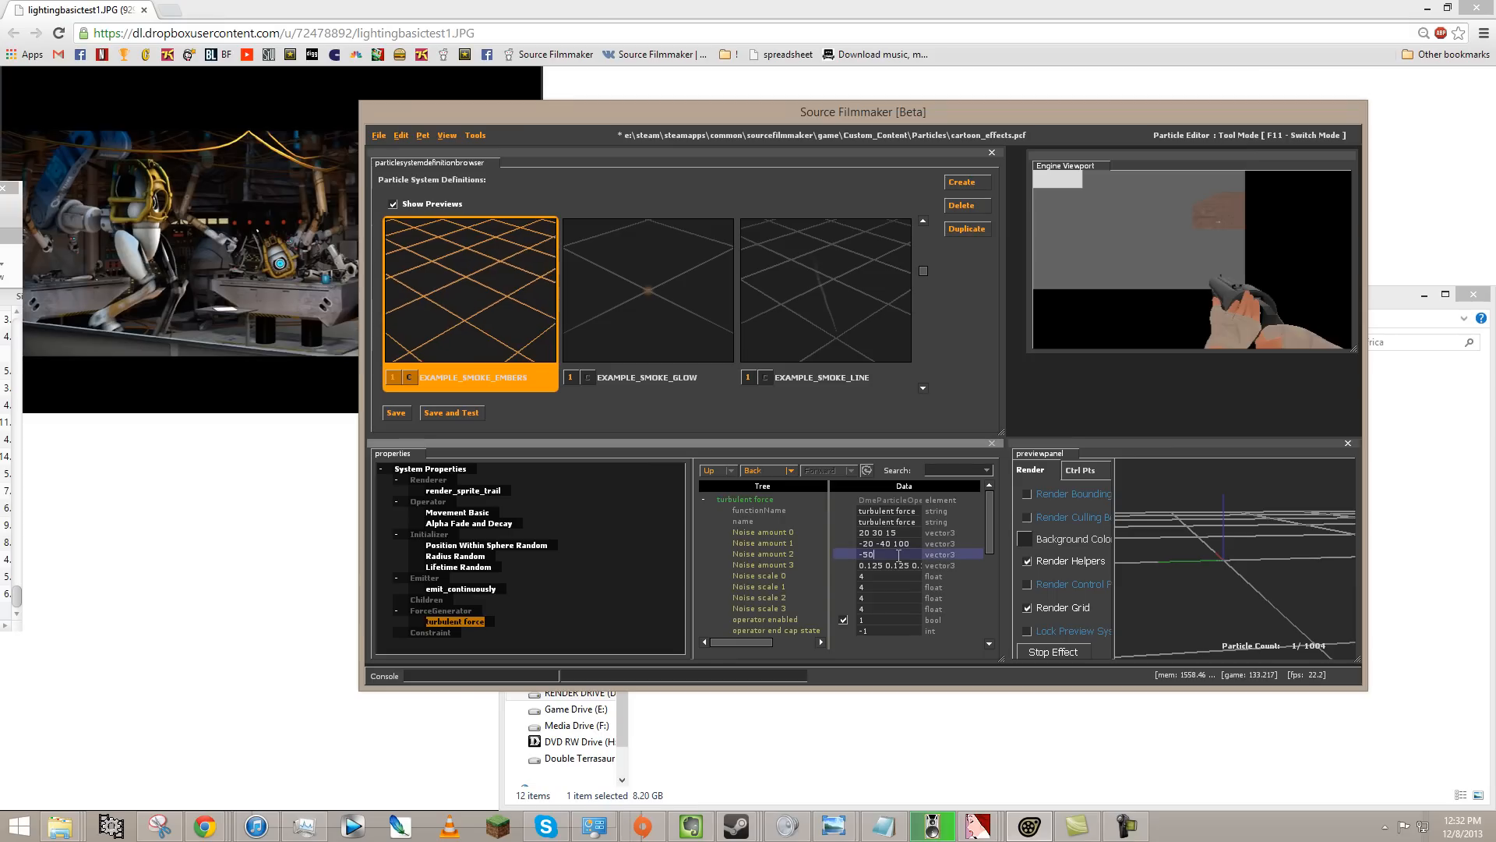
text( -20 100)
key(Return)
key(BackSpace)
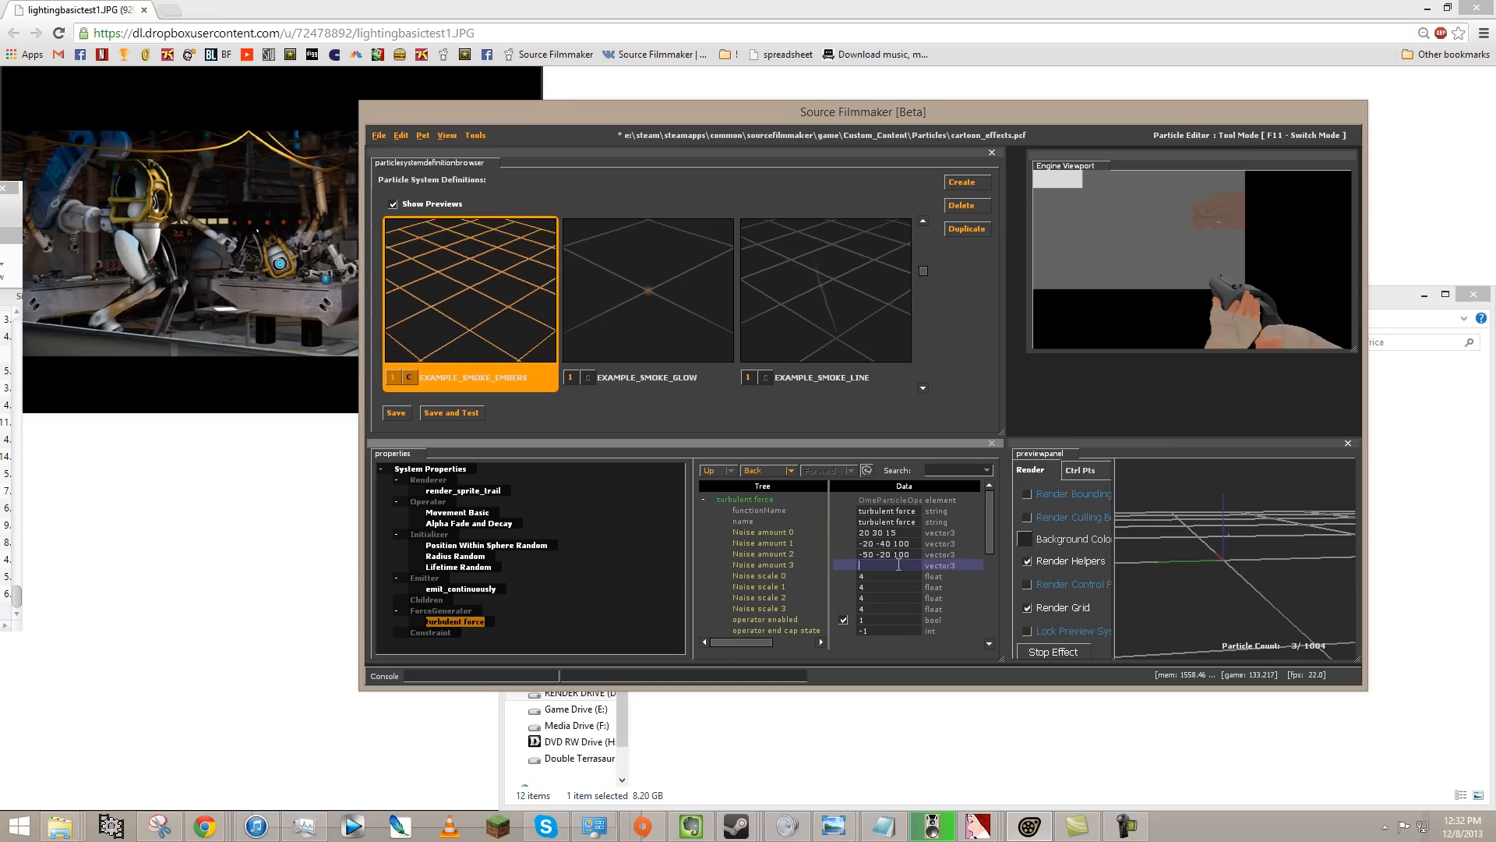
text(200 200)
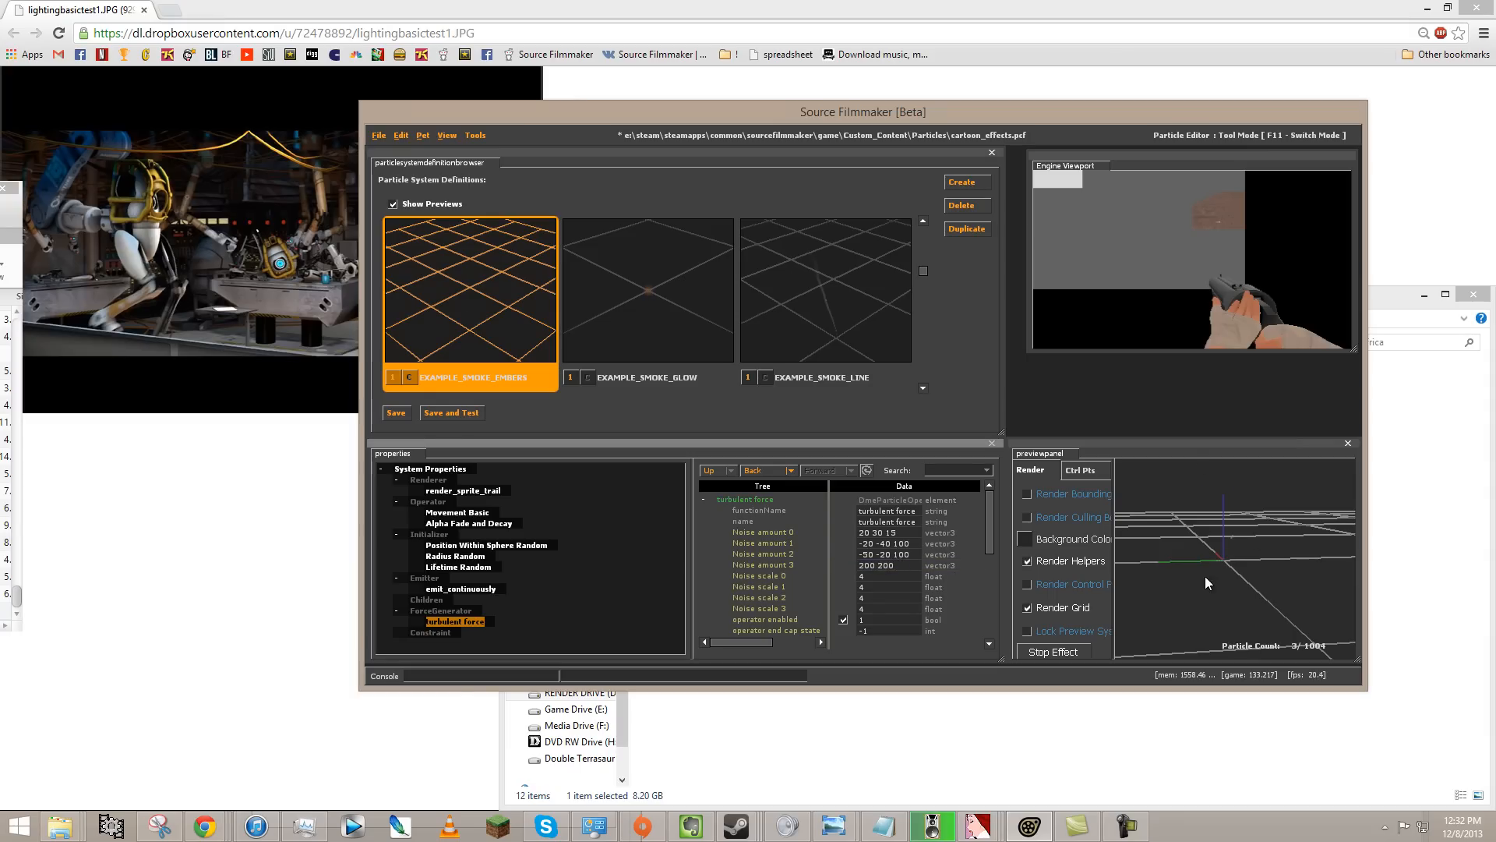
- Save the particle file and examine the embers within the combined EXAMPLE_SMOKE_PARENT effect
drag(1228, 610, 1198, 576)
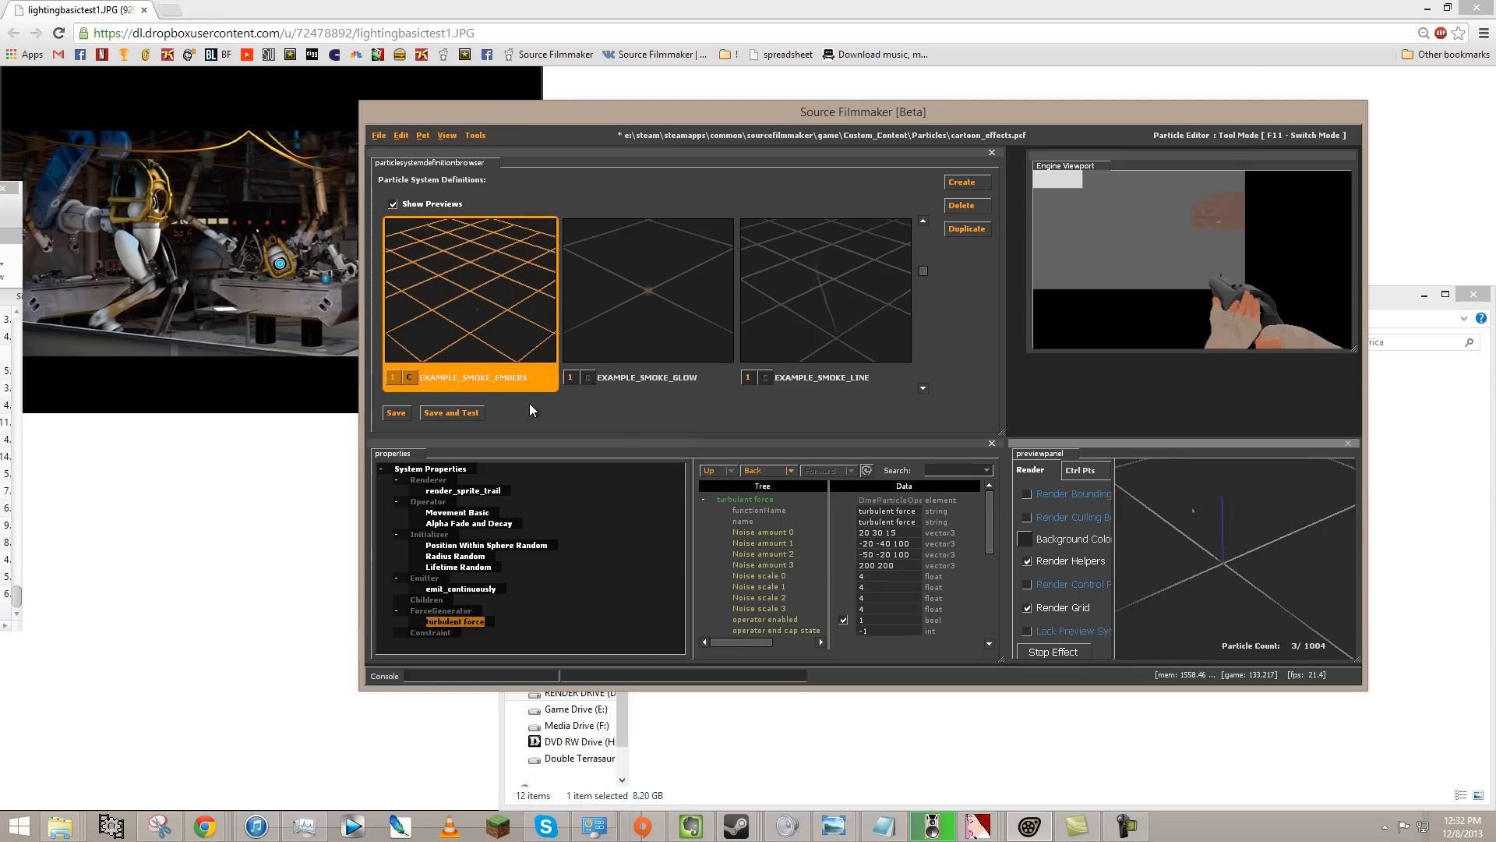
click(395, 414)
click(821, 340)
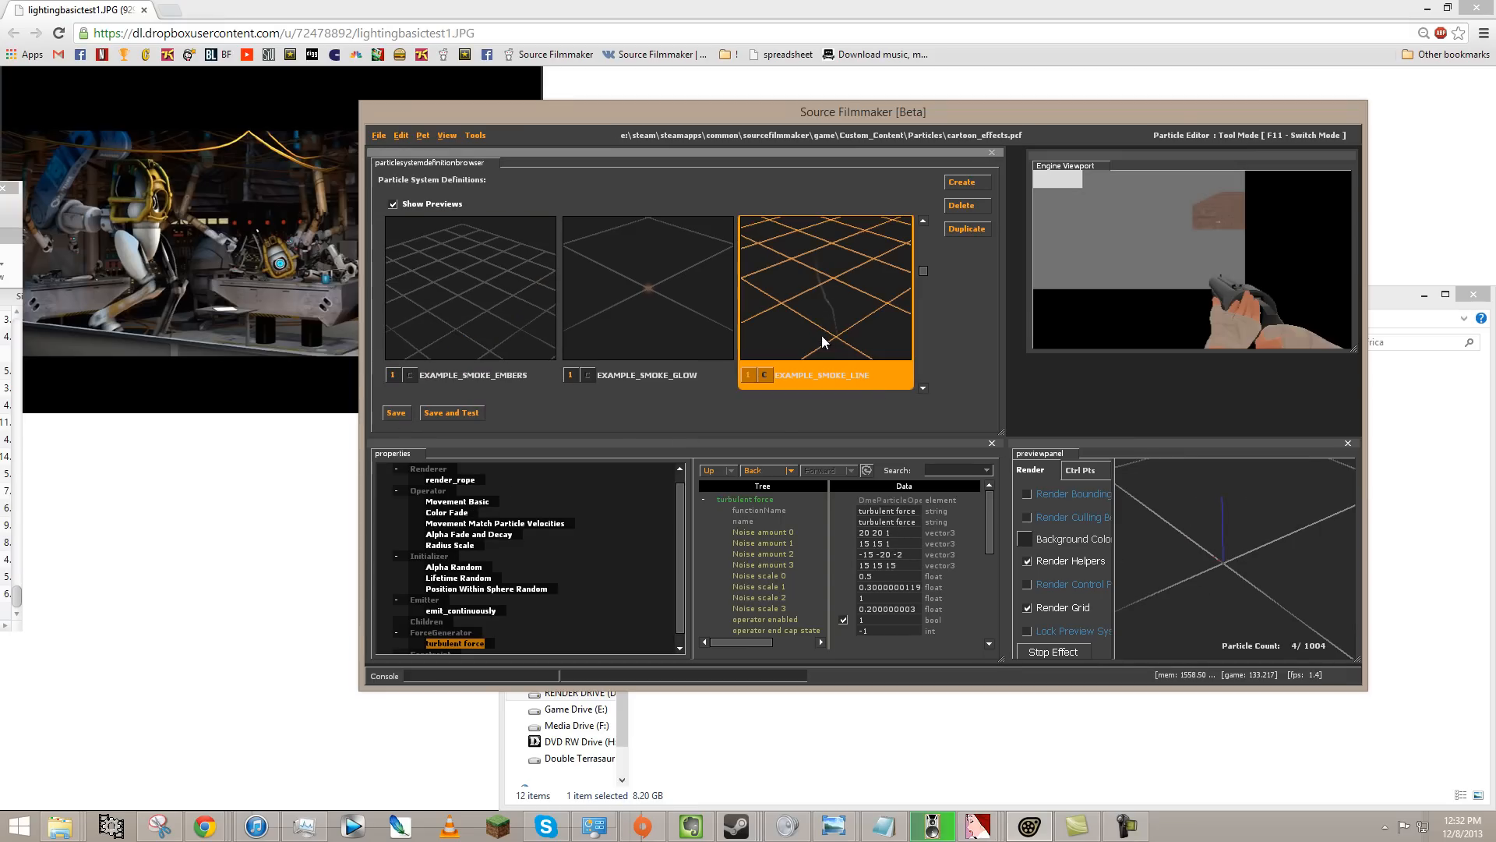
scroll(753, 329, down, 4)
click(511, 311)
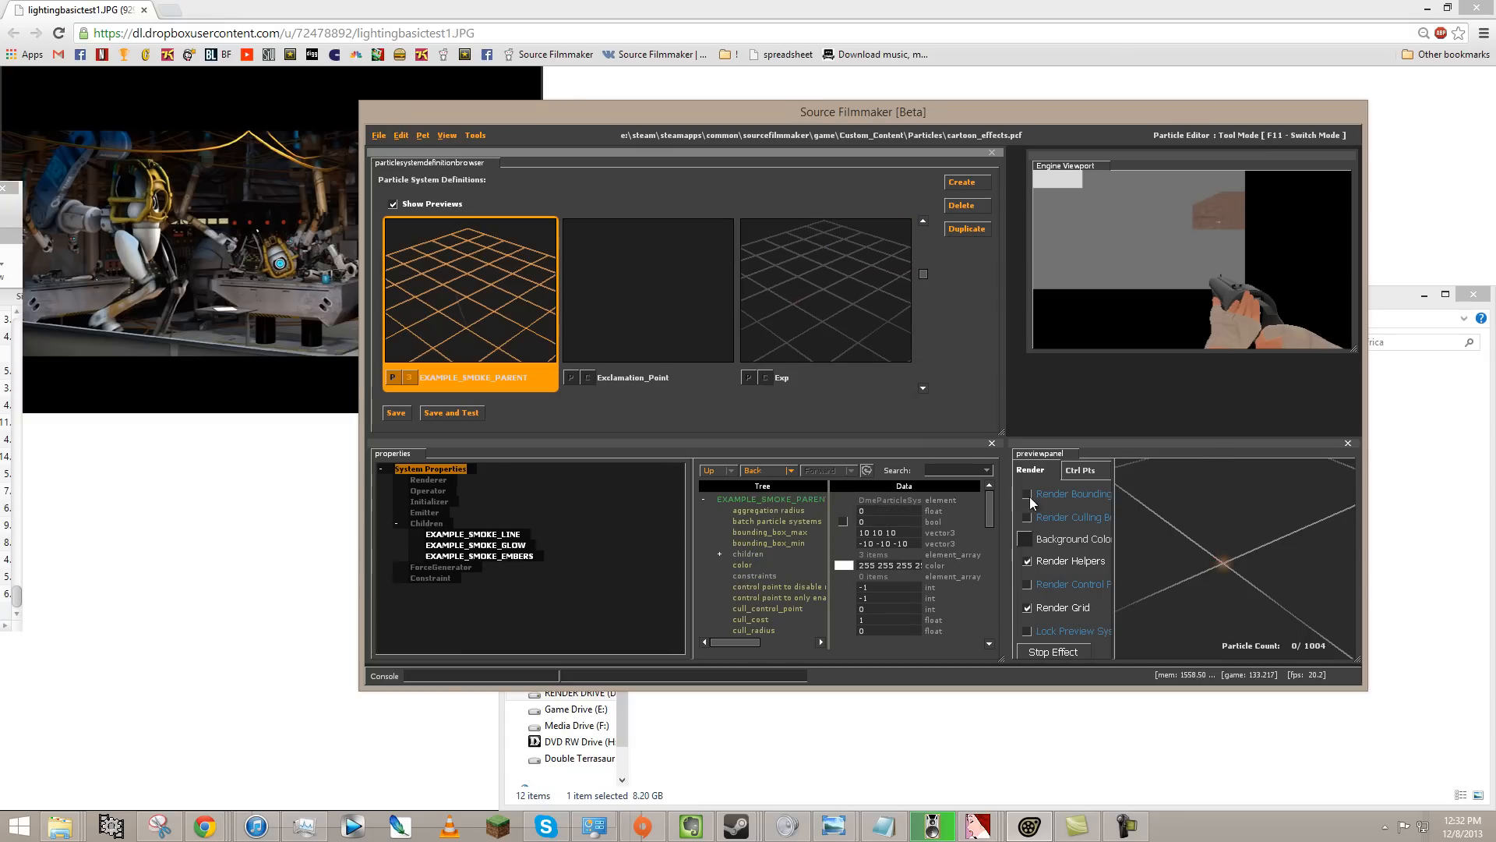
drag(1206, 523, 1269, 553)
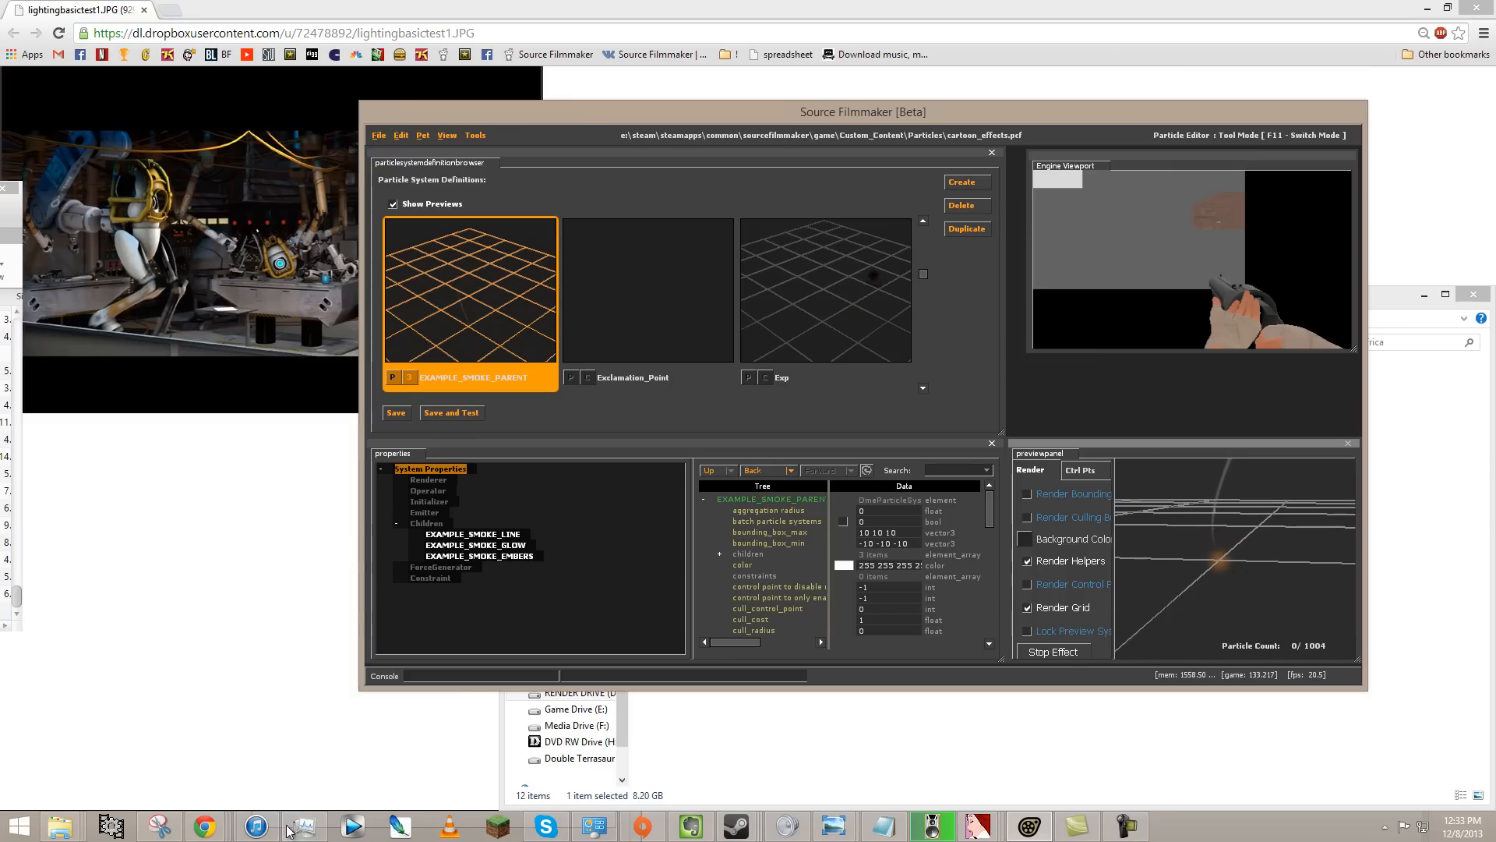
- Load test0000ojjk00.avi from the Africa render folder into VirtualDub, maximize the window and go to about frame 612
click(110, 826)
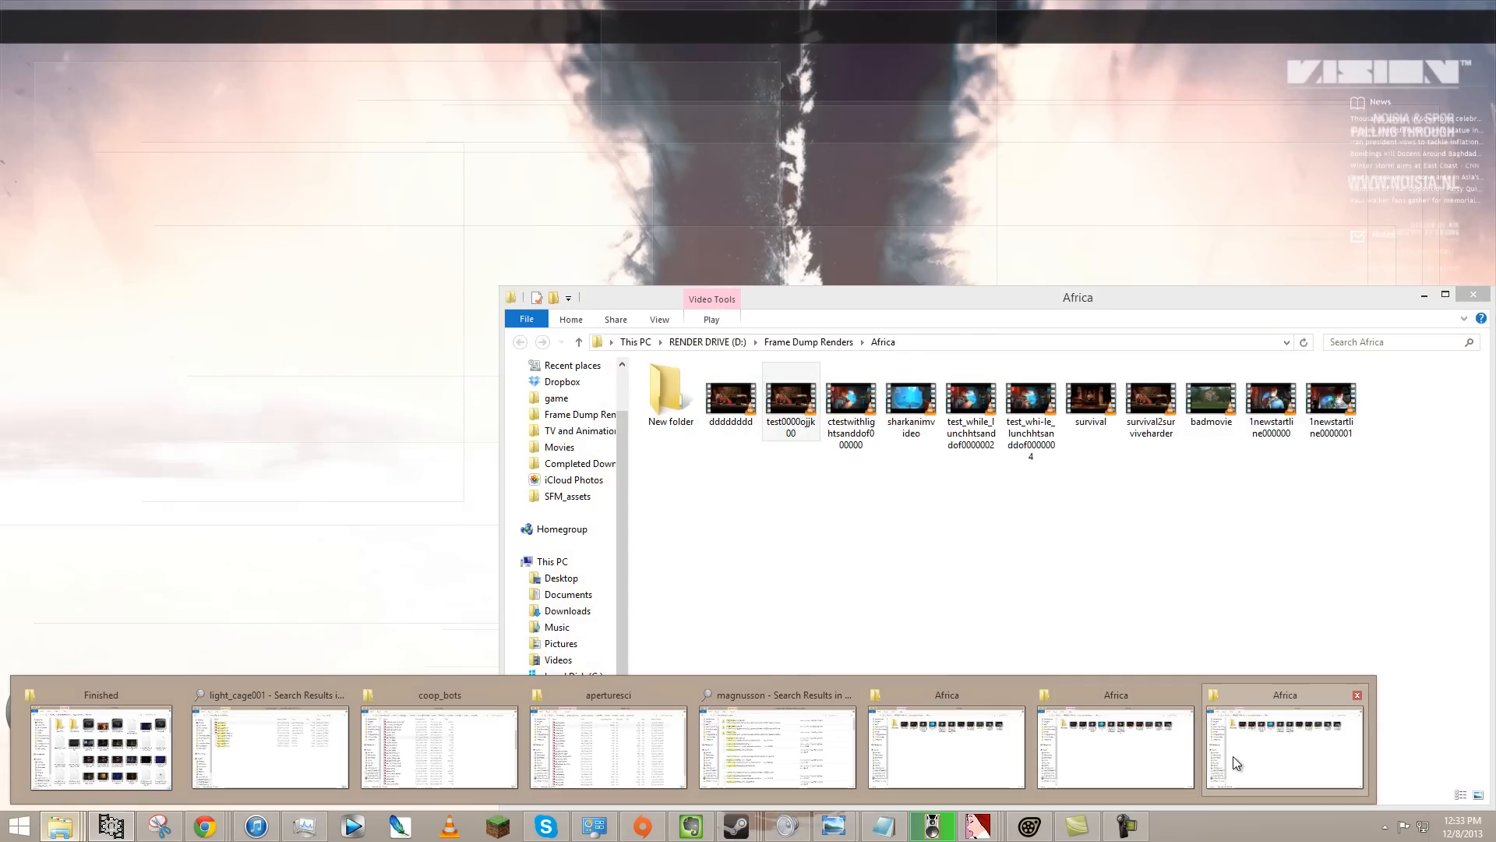
click(1236, 763)
drag(787, 405, 296, 449)
click(296, 450)
key(Right)
key(Right)
key(Right)
key(Right)
key(Right)
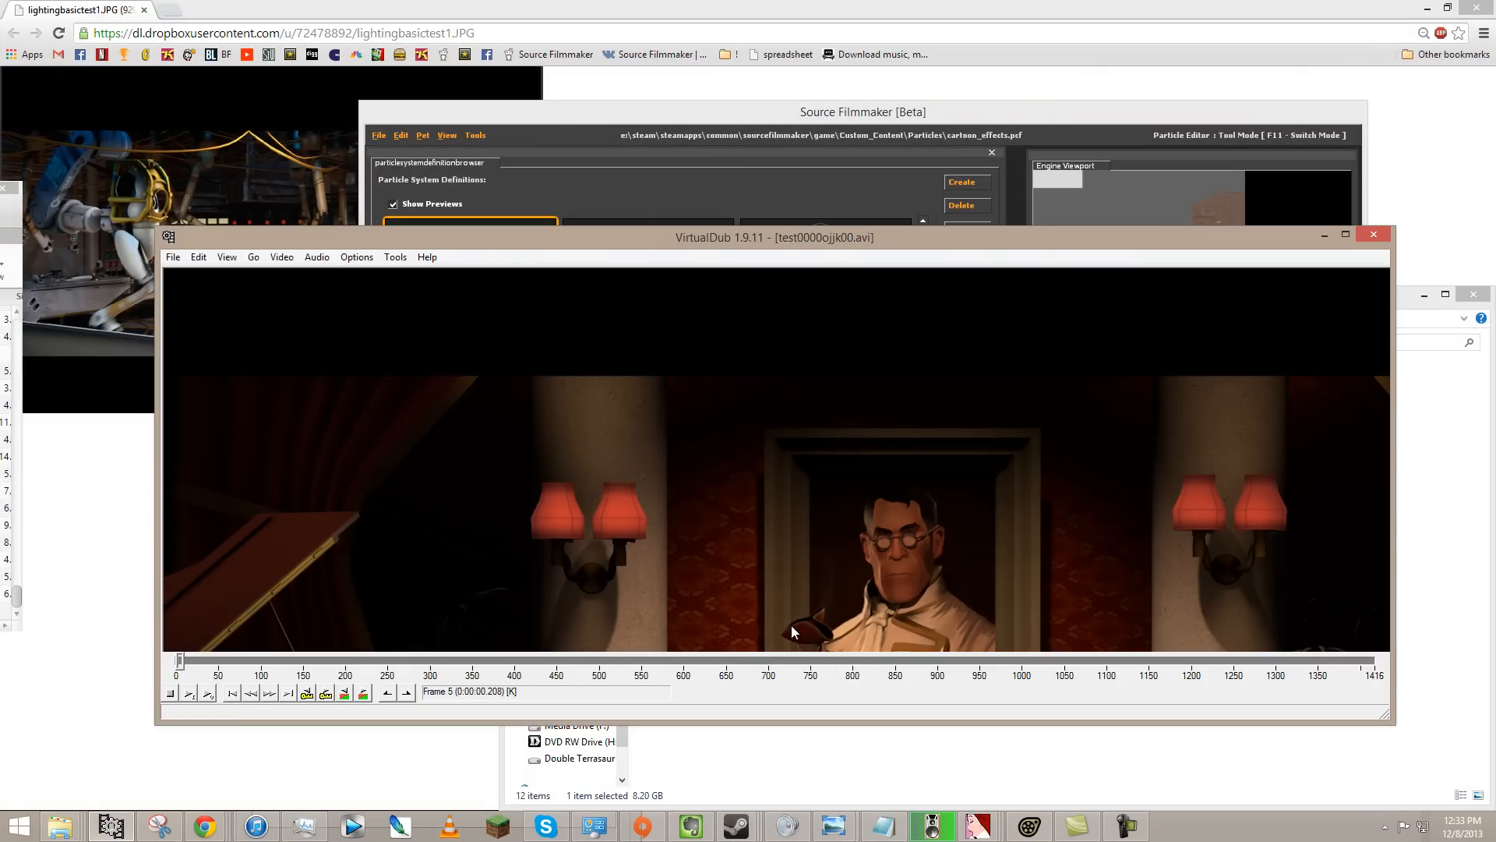
double_click(876, 242)
mouse_move(666, 752)
mouse_down()
mouse_move(745, 753)
mouse_move(633, 752)
mouse_move(686, 752)
mouse_move(649, 751)
mouse_up()
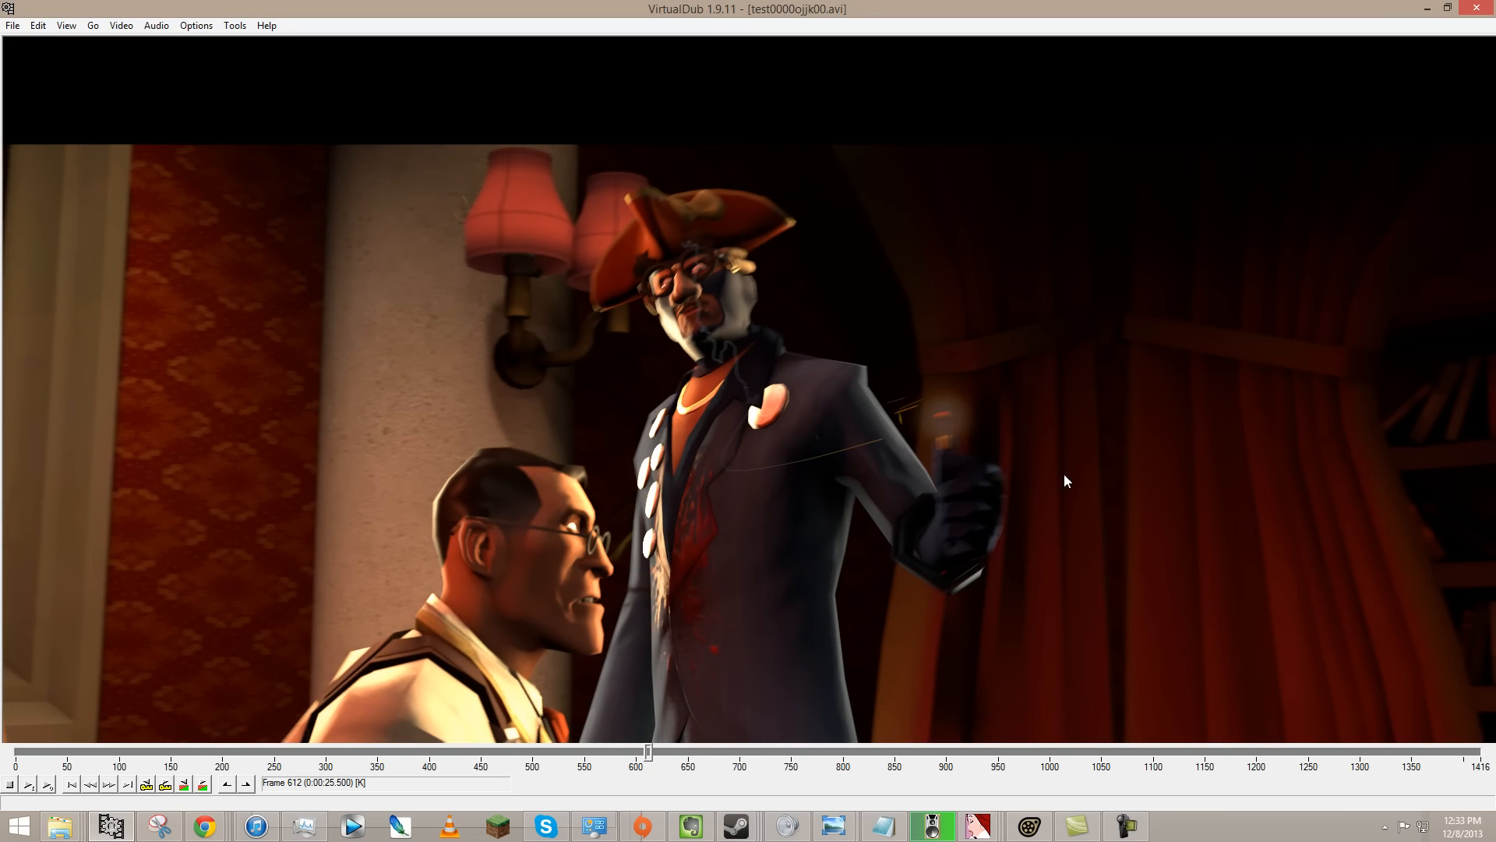
- Replay the shot from about frame 605 to examine the finished smoke and embers, and close VirtualDub
key(space)
key(space)
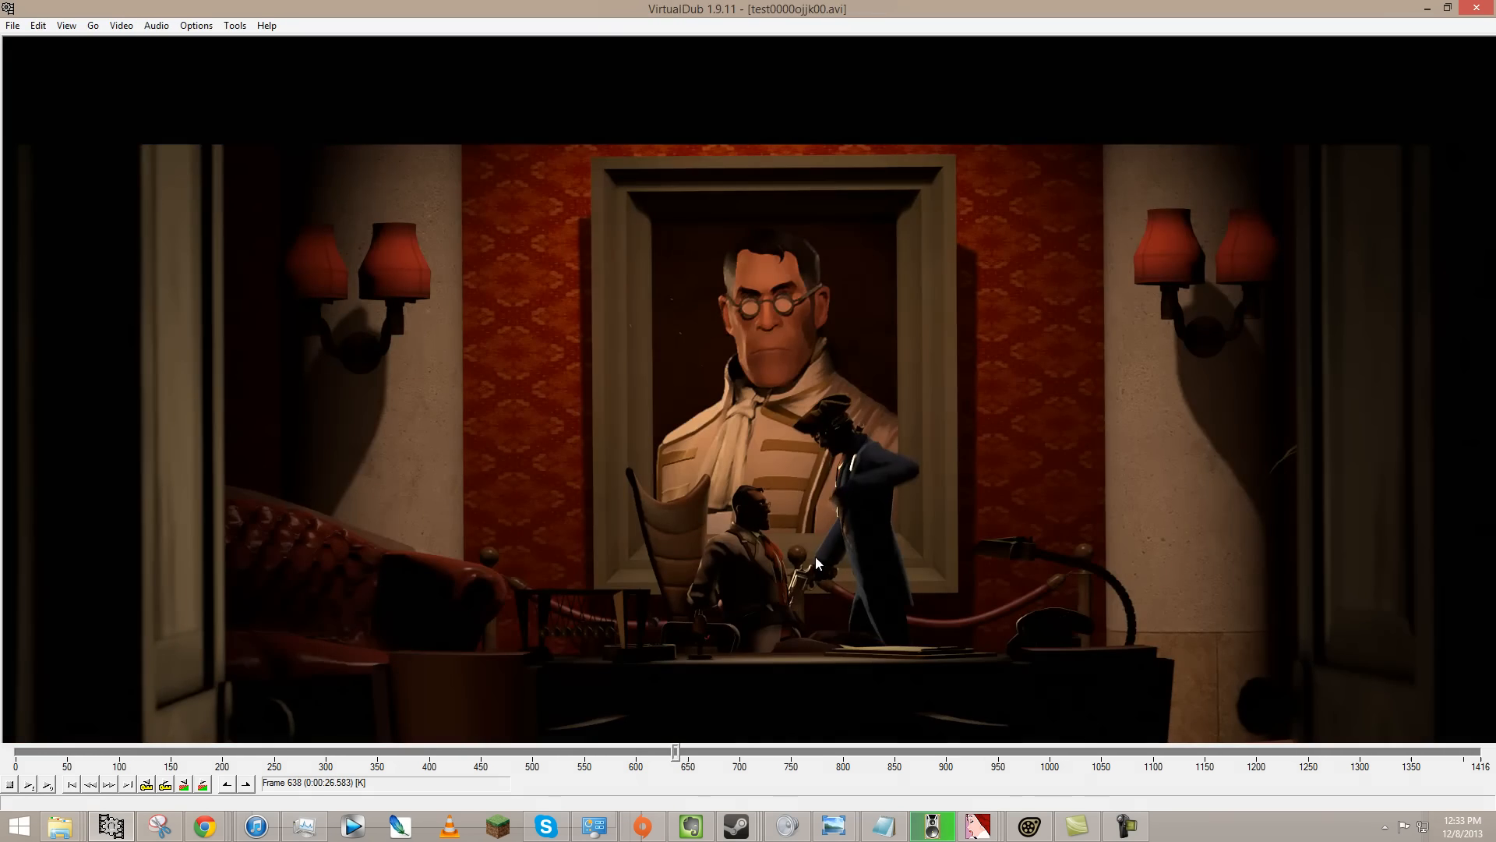
click(628, 753)
key(space)
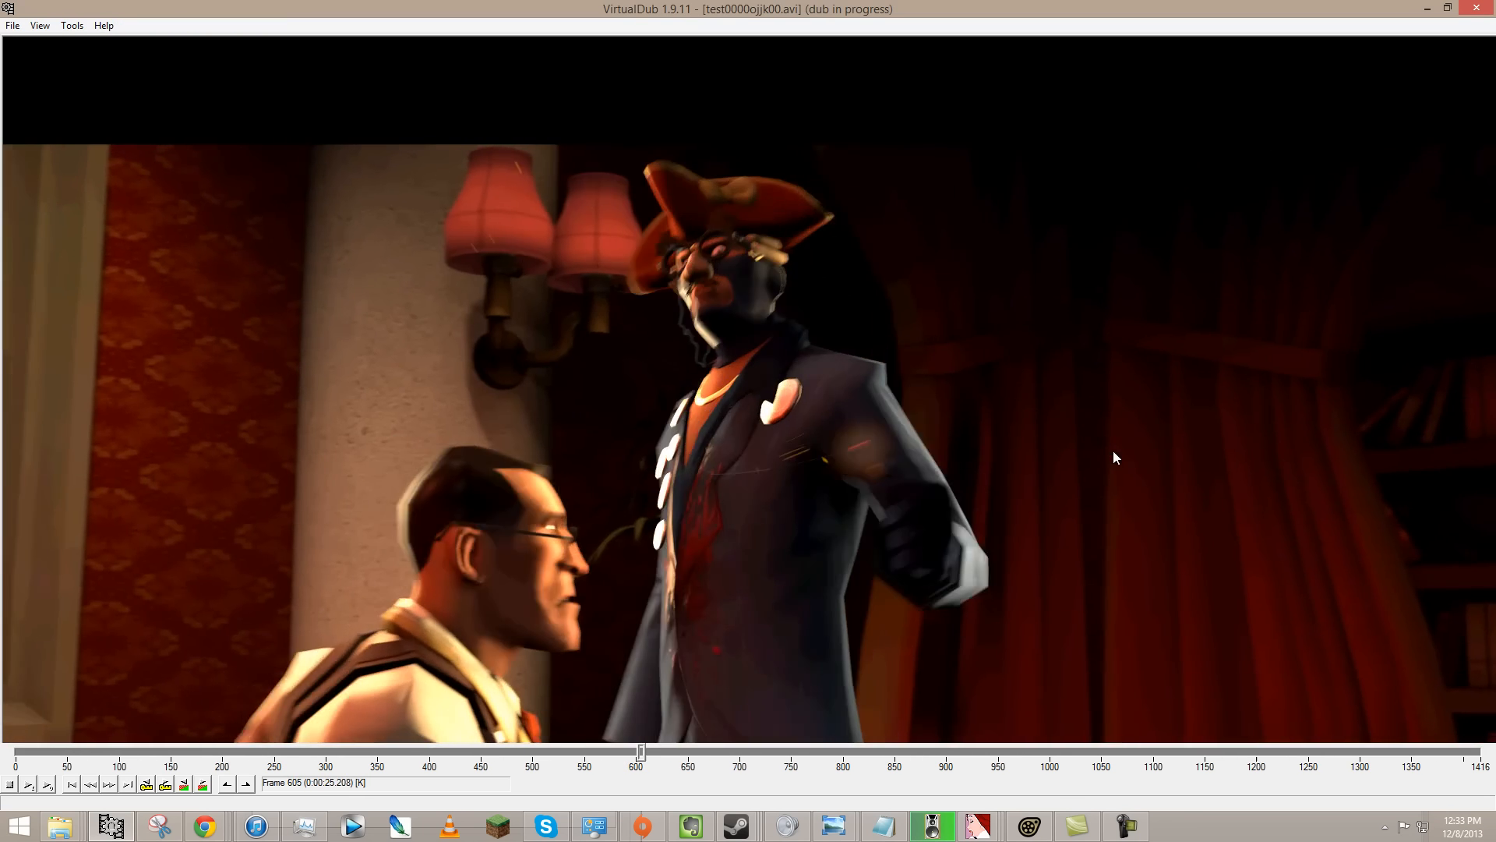
key(space)
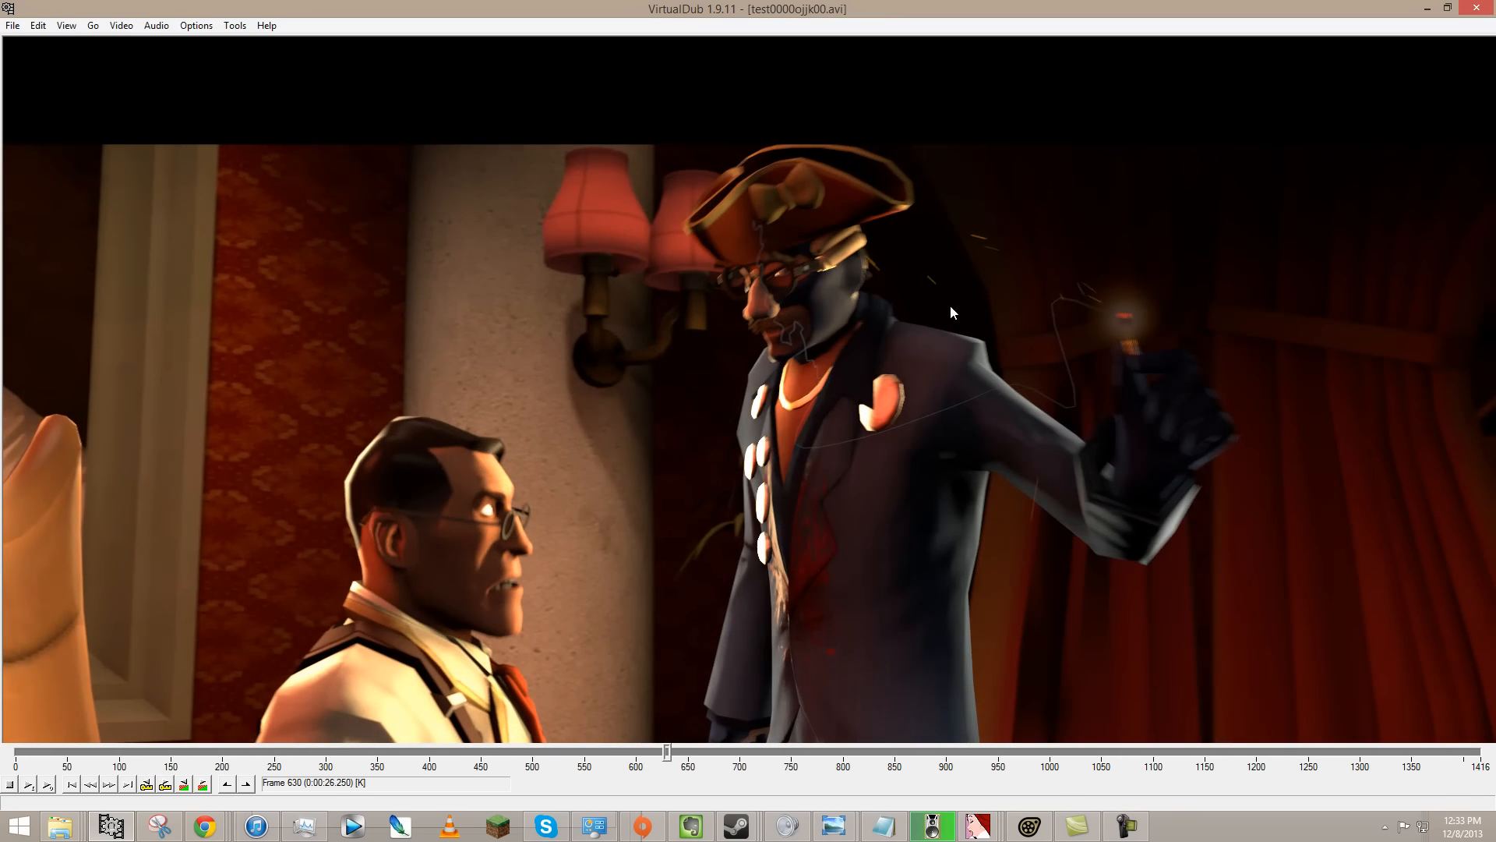
click(635, 756)
key(space)
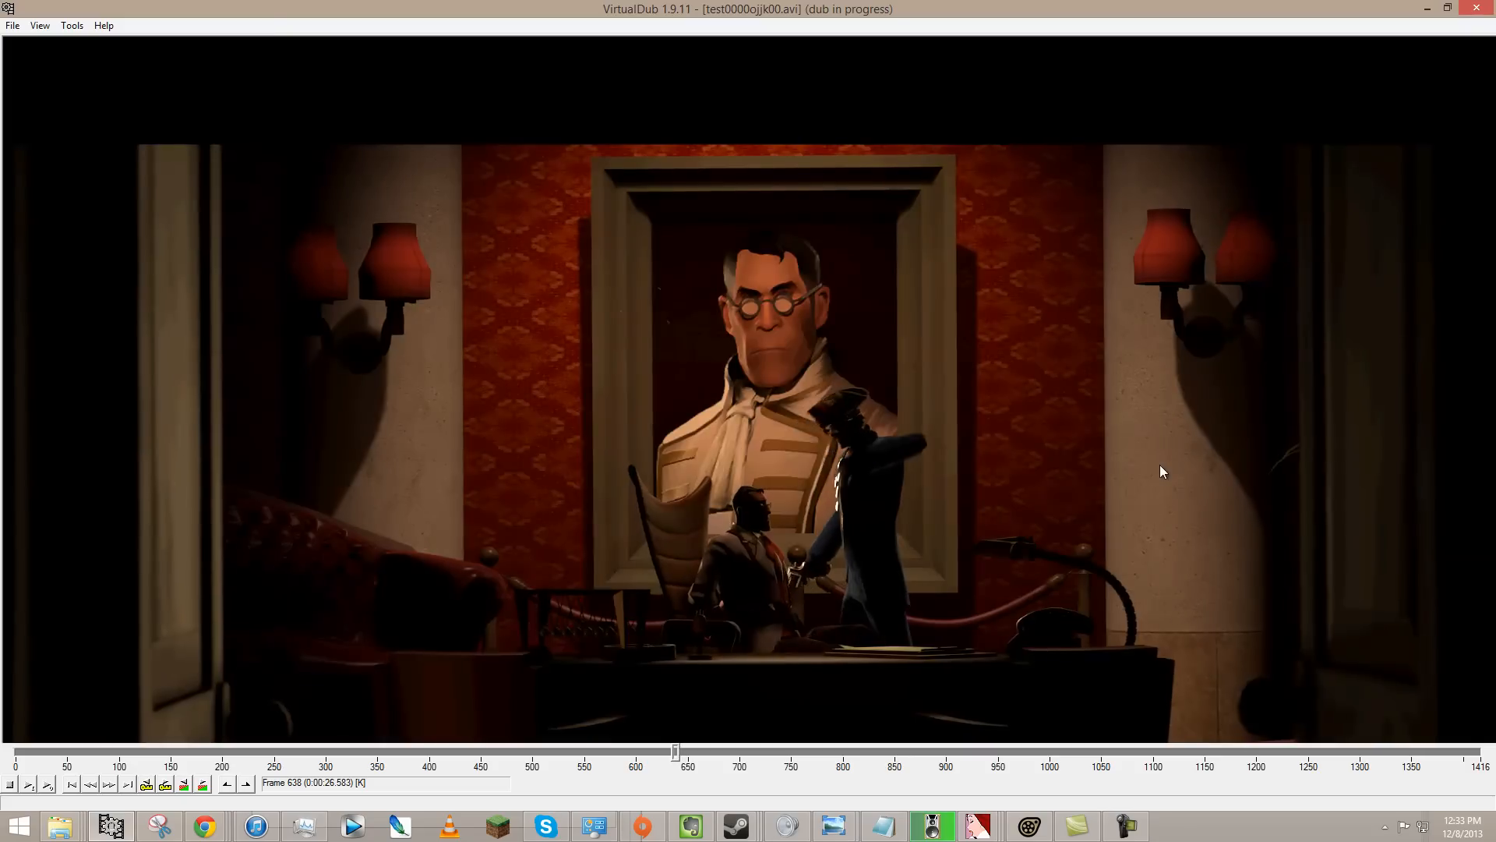
key(space)
click(1477, 9)
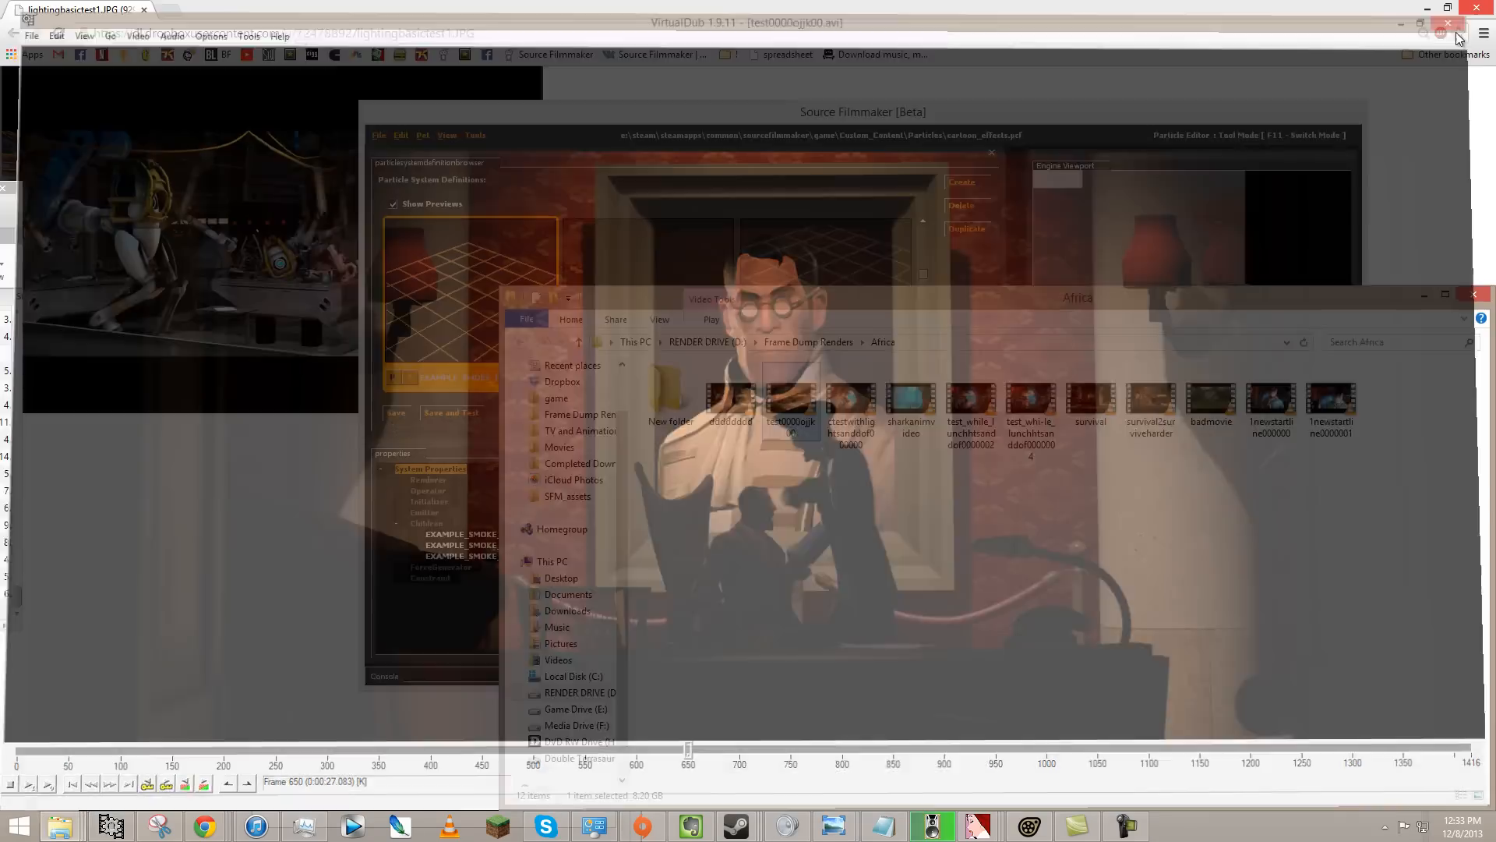
- Return to Source Filmmaker and duplicate EXAMPLE_SMOKE_EMBERS as EXAMPLE_SMOKE_EMBERS_LIVE
click(793, 156)
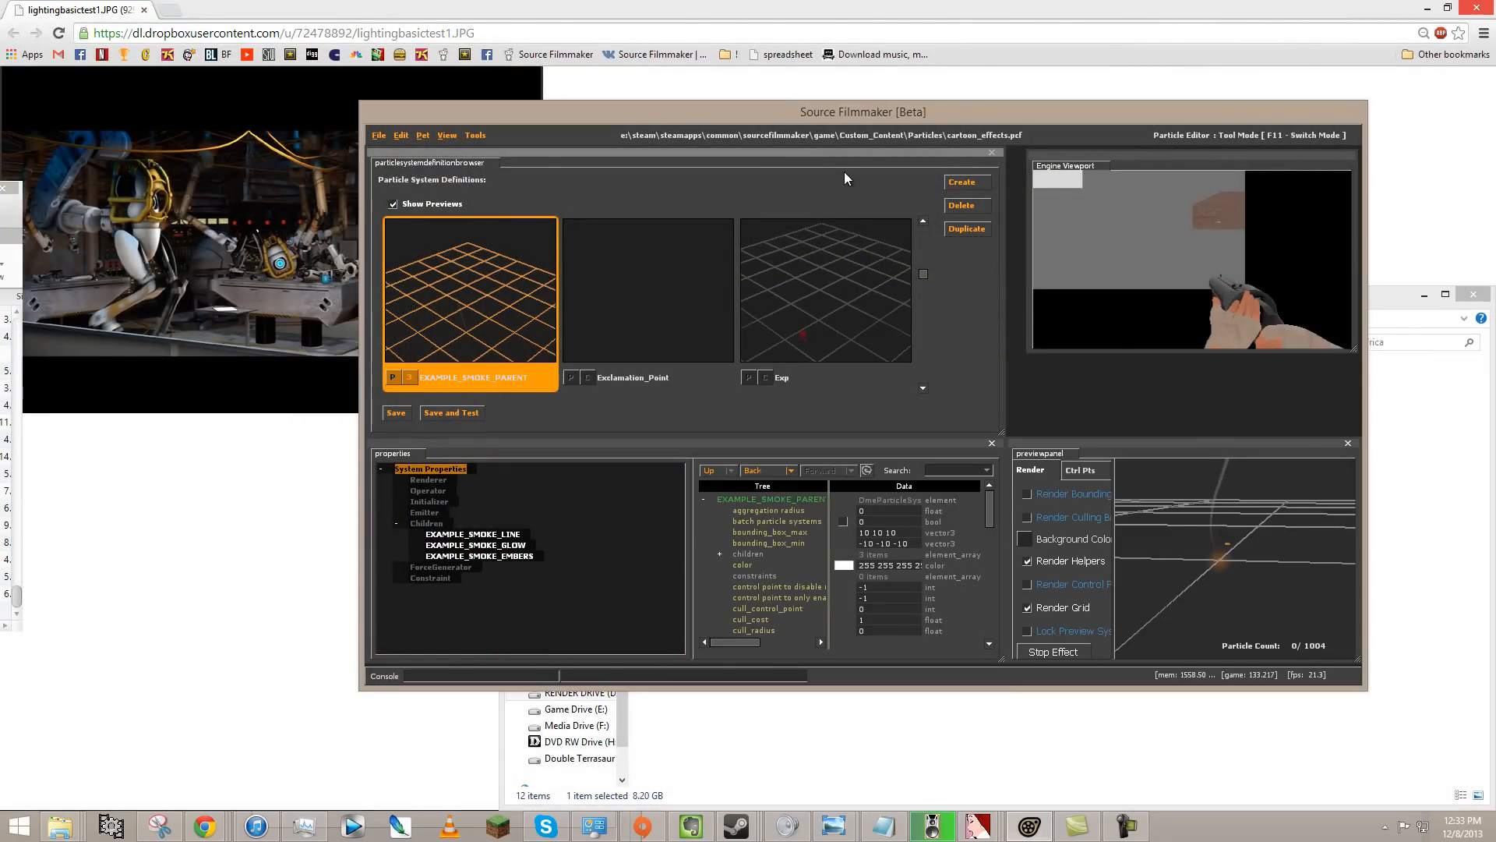
scroll(863, 311, up, 3)
click(864, 307)
click(532, 273)
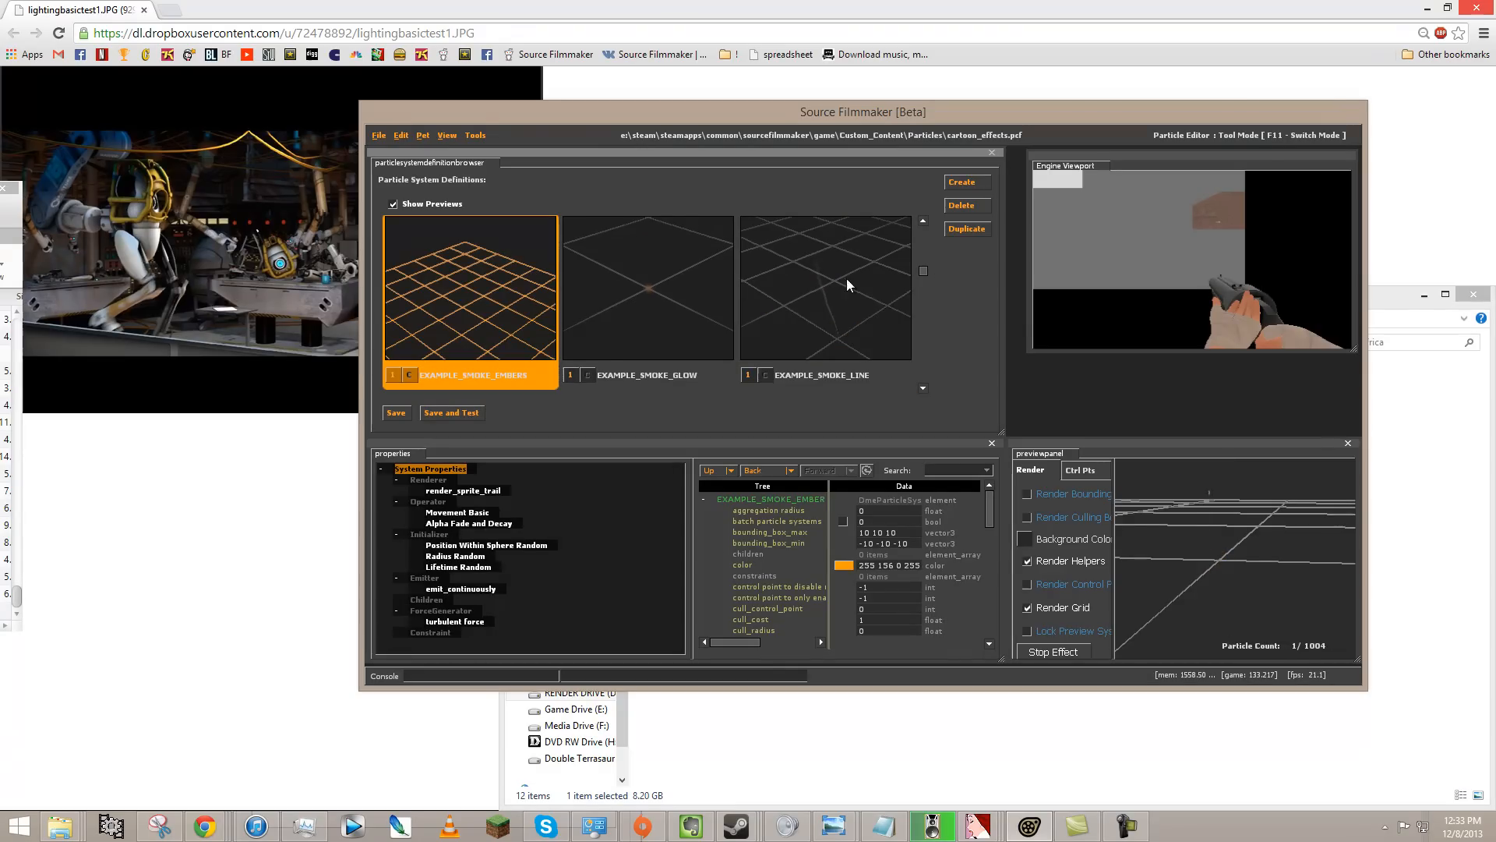
click(974, 230)
key(End)
key(BackSpace)
key(BackSpace)
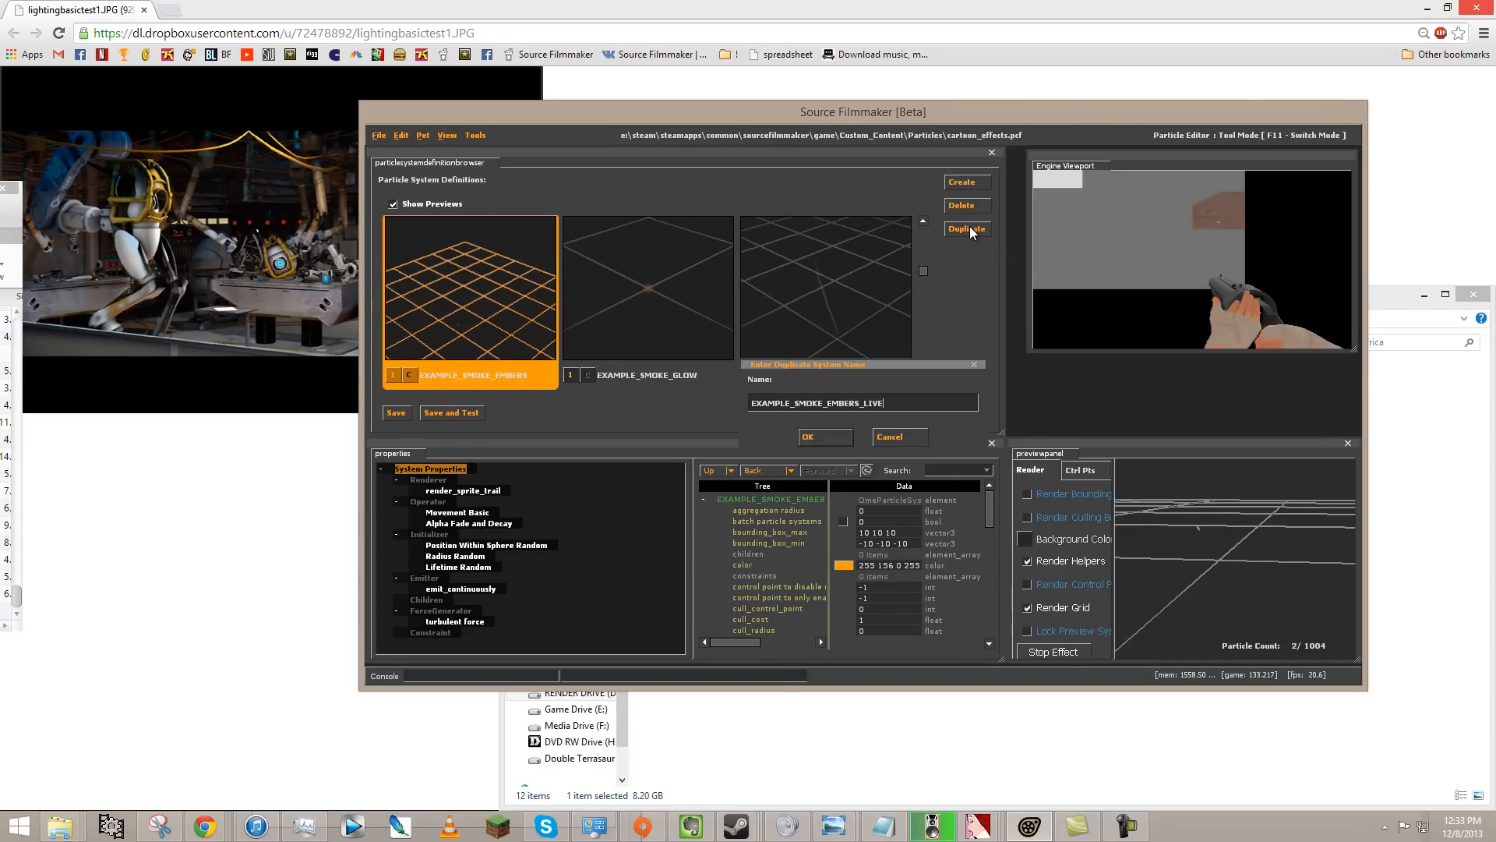
key(Return)
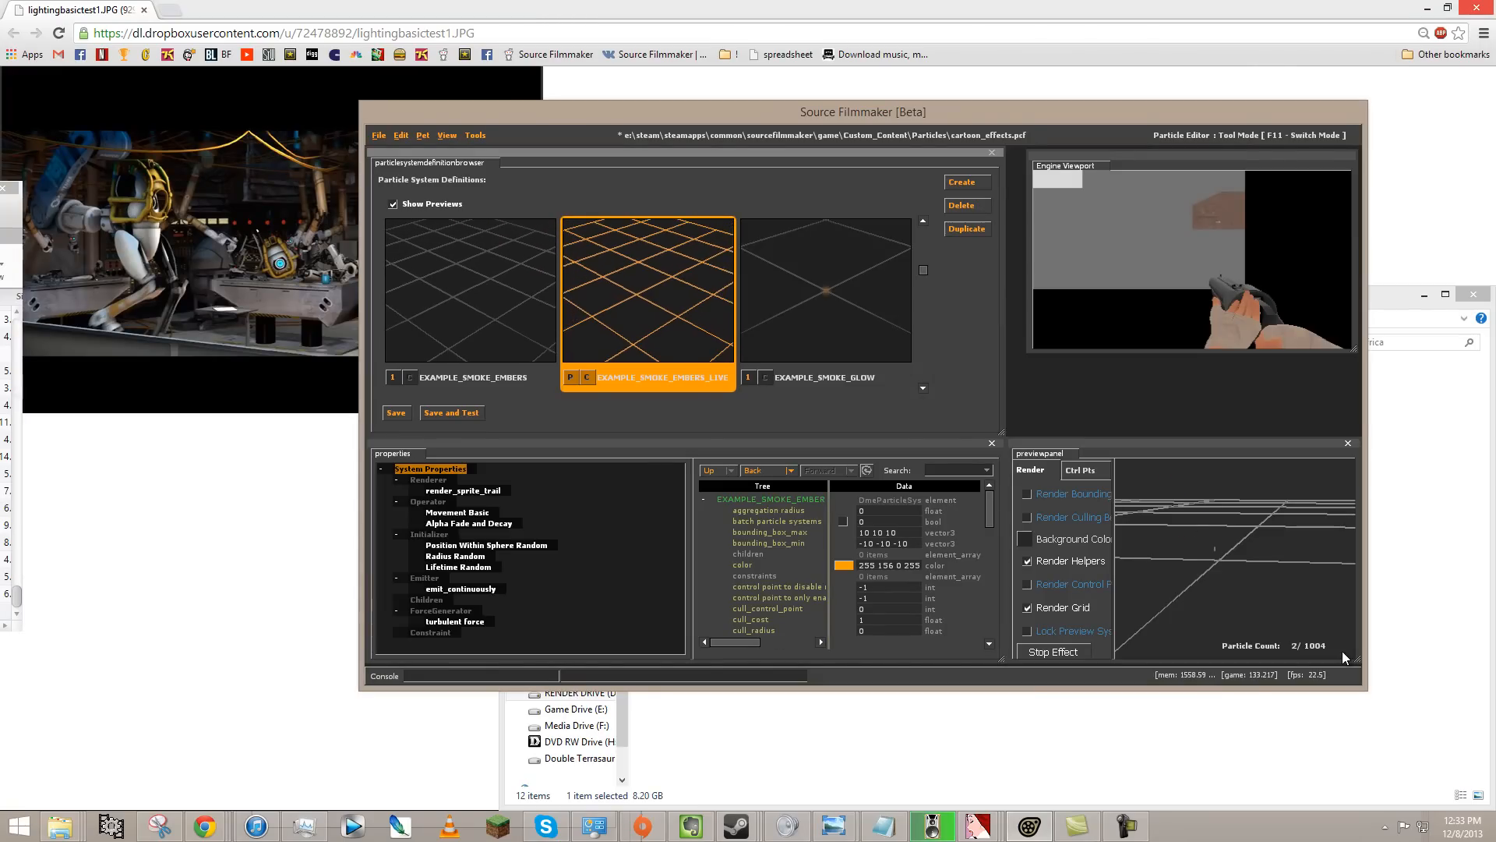
- Add a Pull towards control point force generator to EXAMPLE_SMOKE_EMBERS_LIVE
drag(1228, 581, 1308, 533)
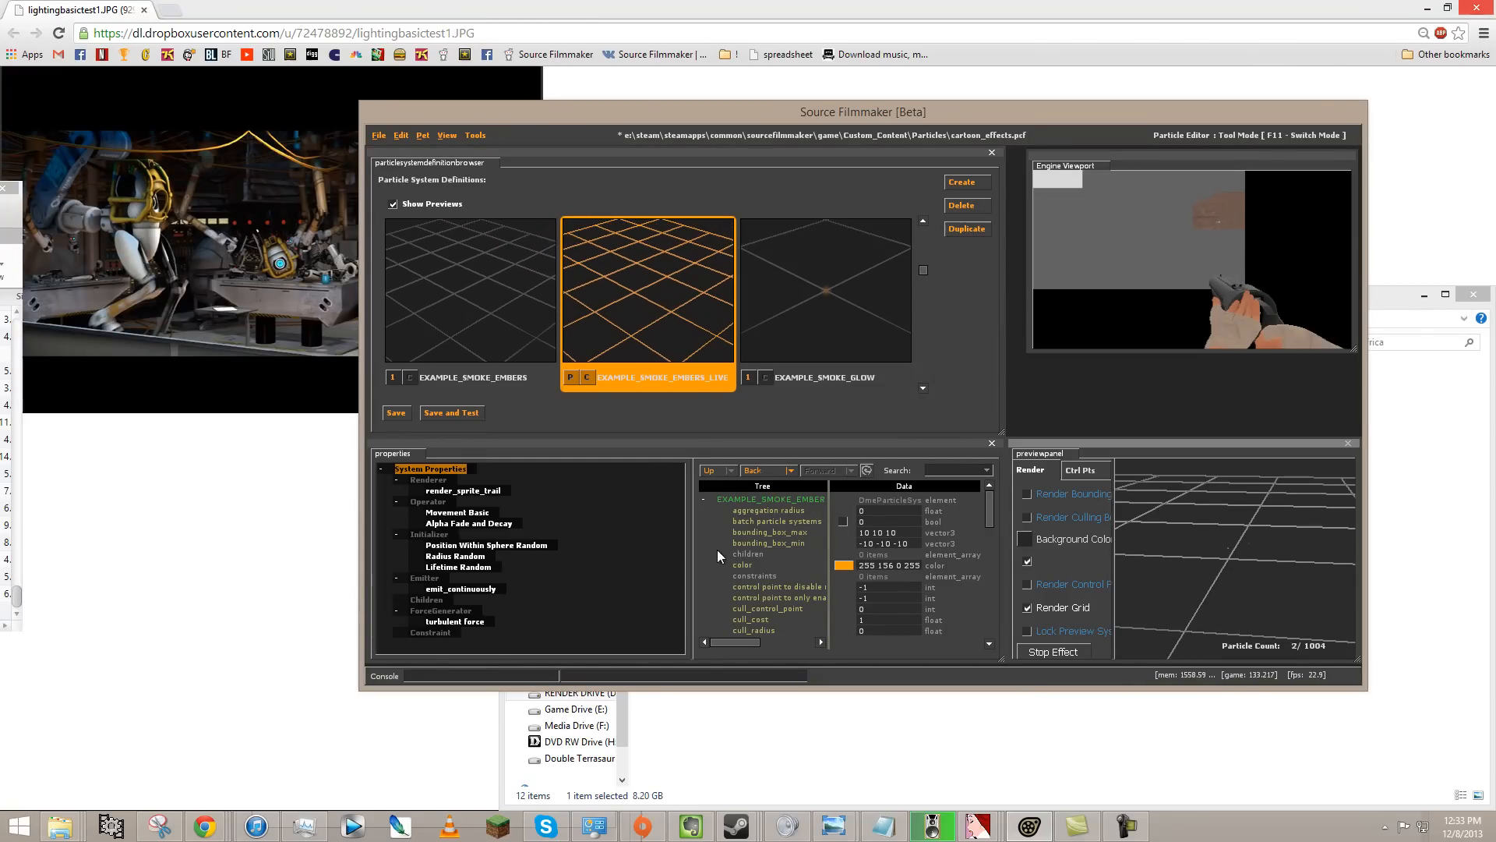
click(429, 632)
click(433, 612)
right_click(434, 615)
click(467, 659)
double_click(744, 356)
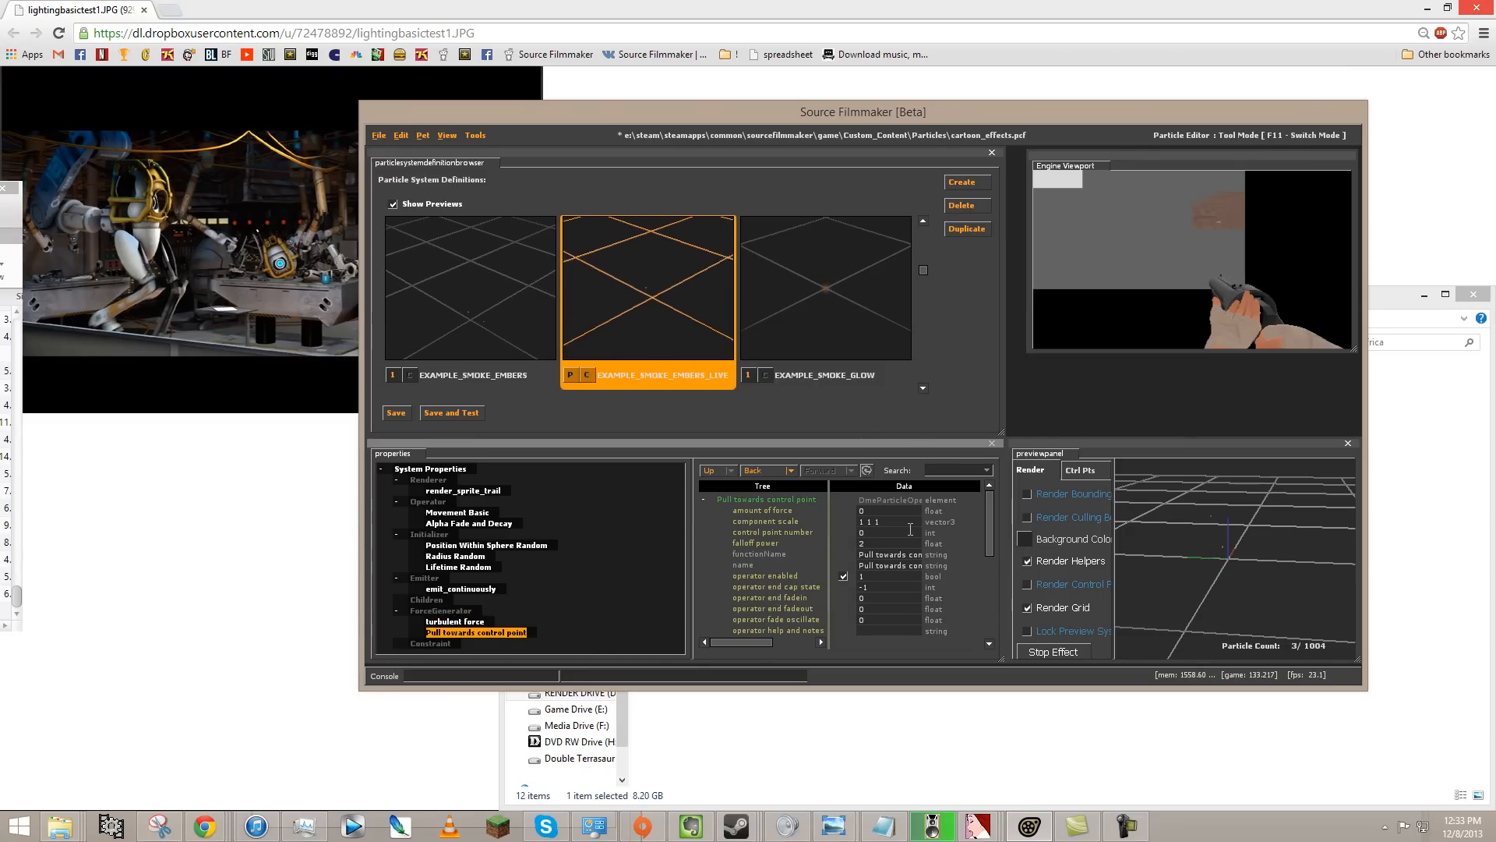
- Set the Pull towards control point force's falloff power to 0 and its amount of force to 67
click(881, 542)
key(BackSpace)
text(0)
key(Return)
double_click(893, 512)
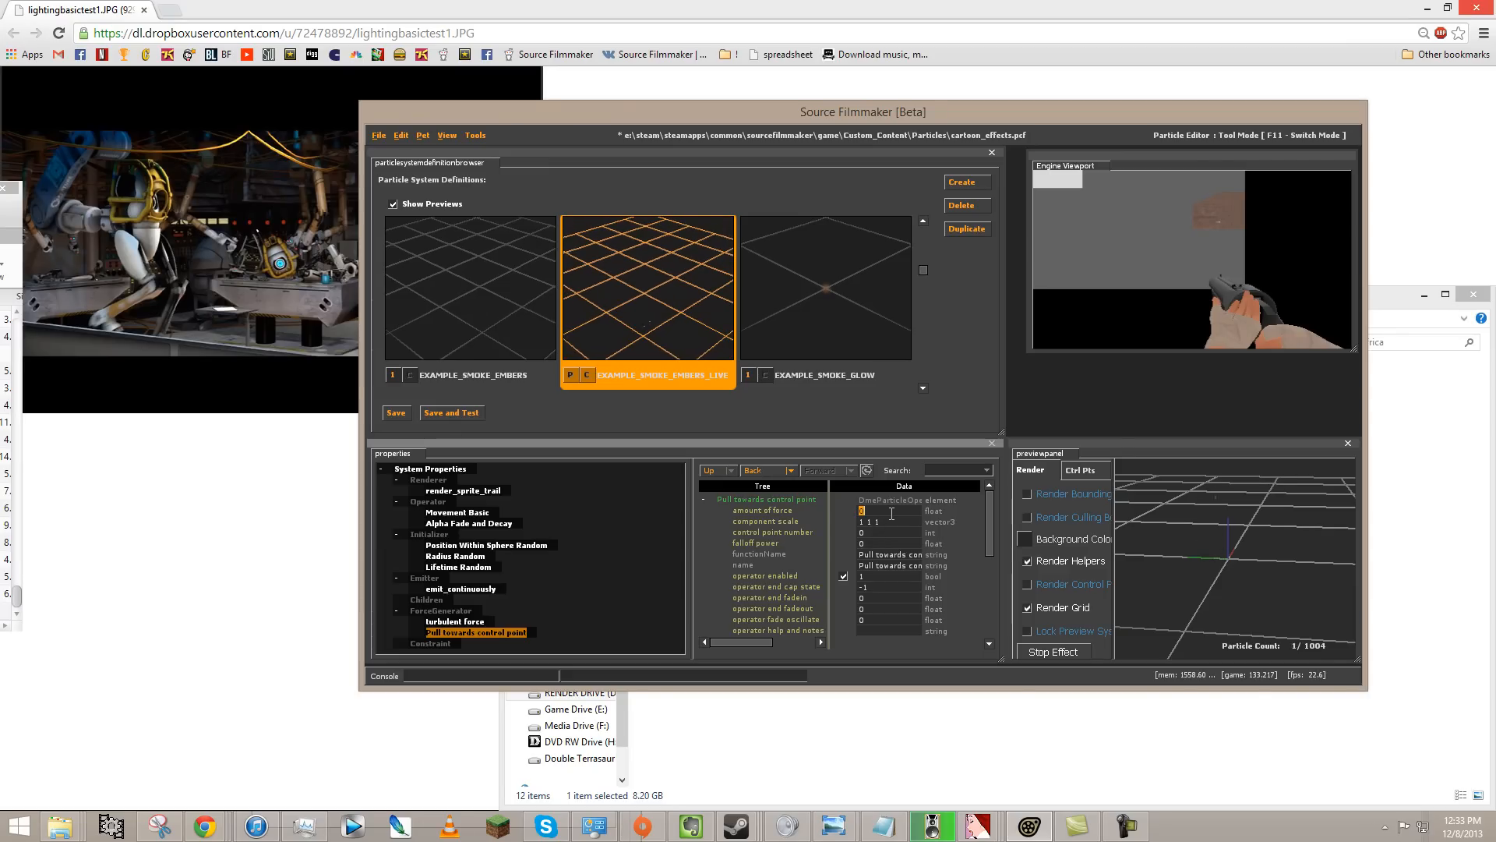
text(67)
key(Return)
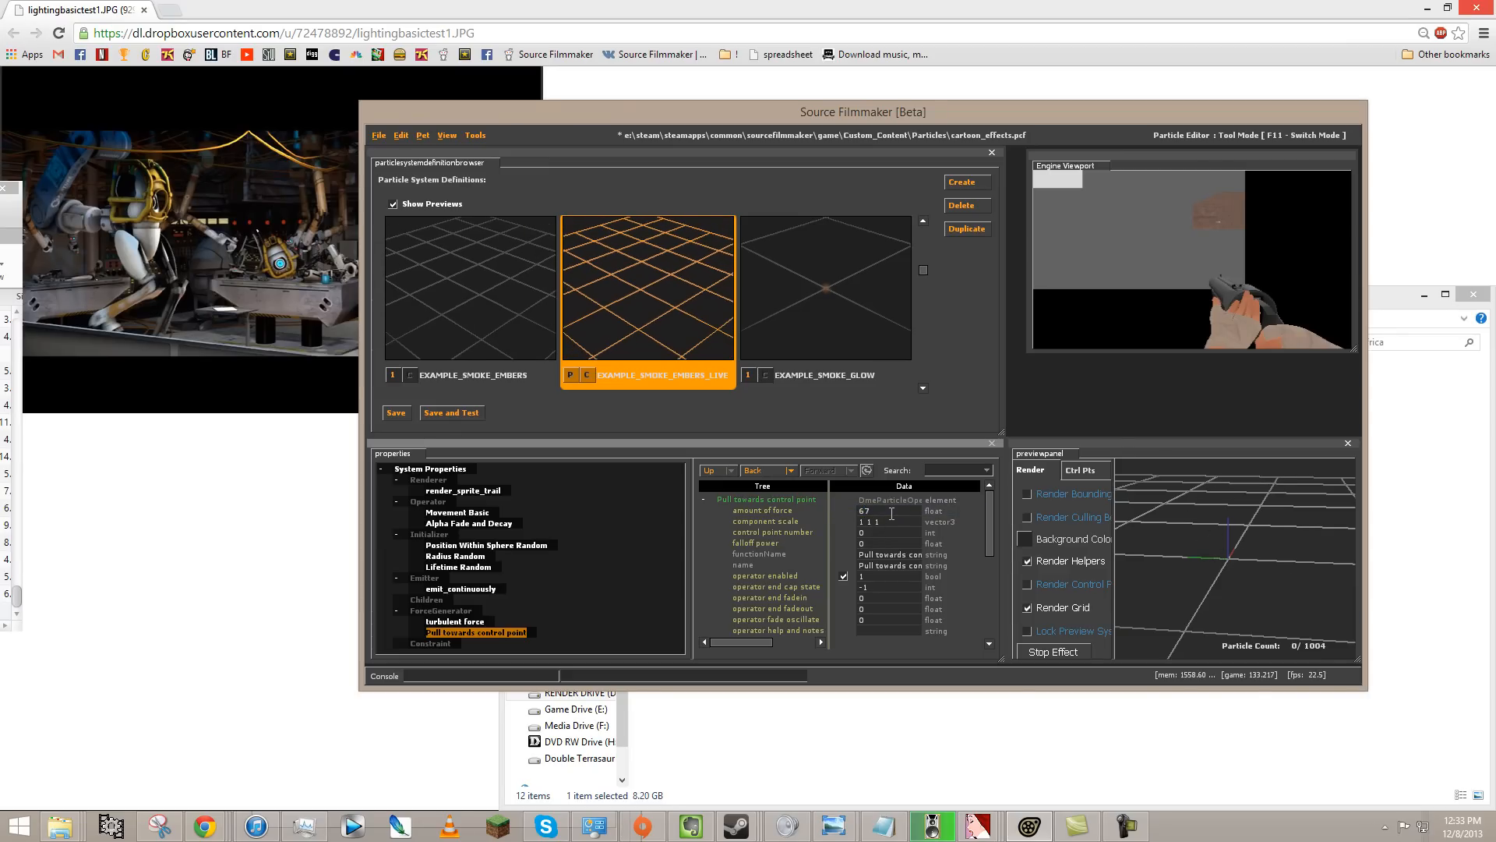
- Set the Pull towards control point force's amount of force to 160 and save the particle file
double_click(892, 512)
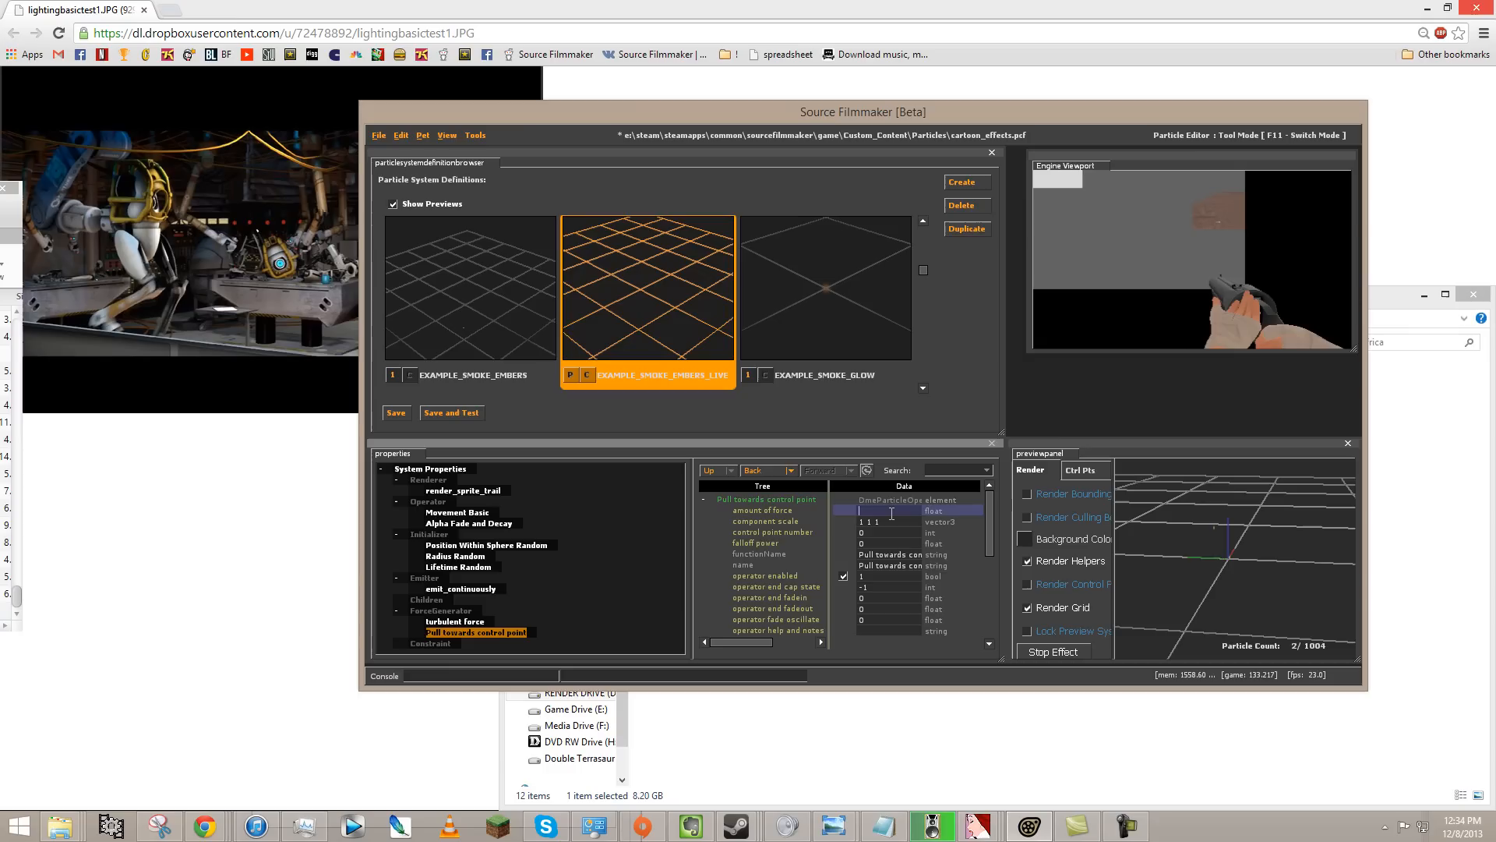
key(Return)
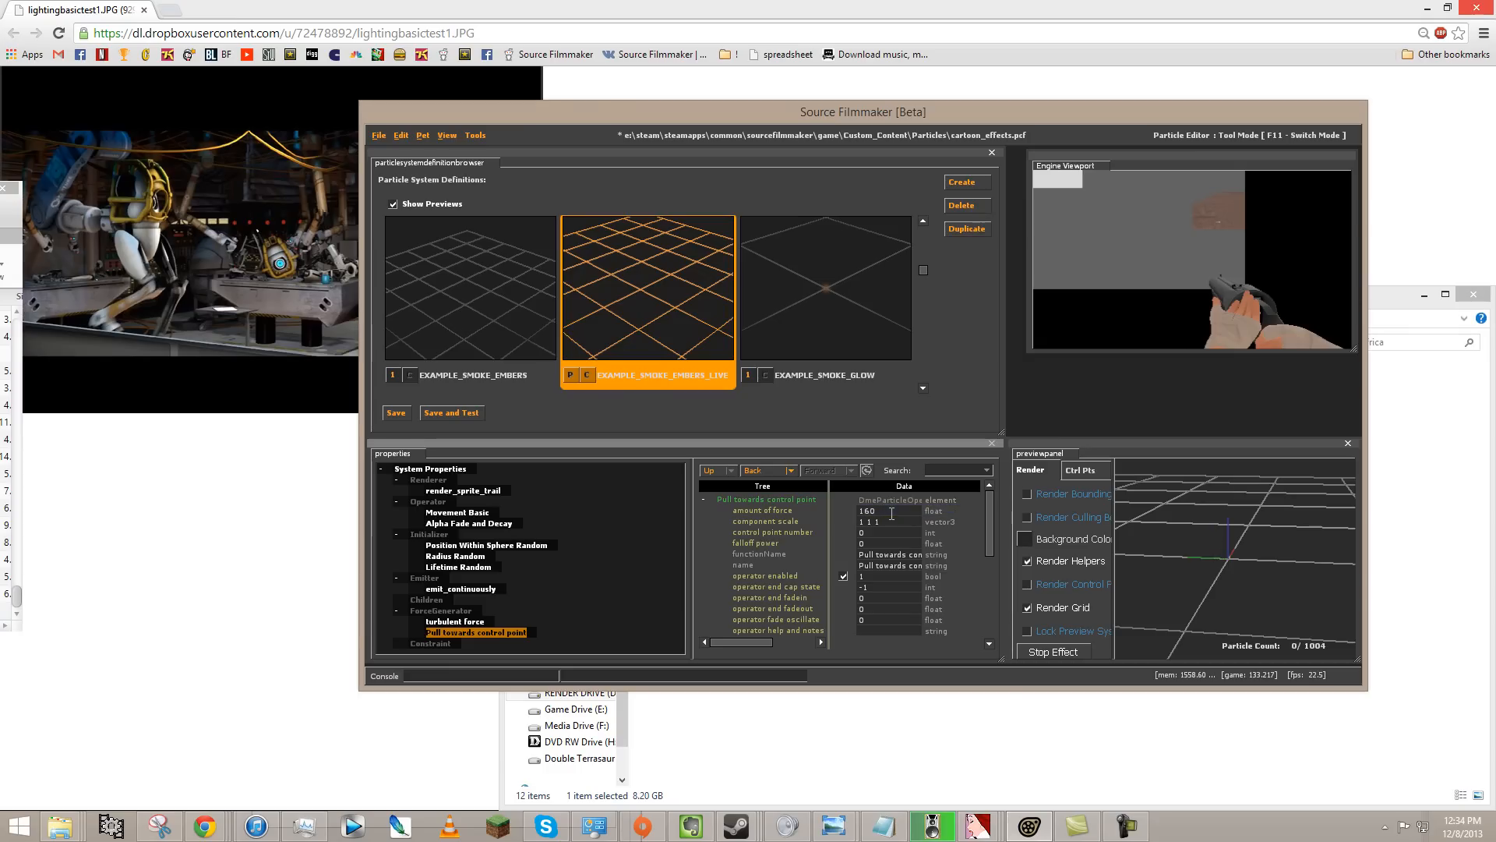
mouse_move(1240, 543)
mouse_down()
mouse_move(1264, 594)
mouse_move(1287, 553)
mouse_move(1234, 558)
mouse_move(1233, 575)
mouse_move(1232, 559)
mouse_move(1232, 573)
mouse_move(1255, 556)
mouse_up()
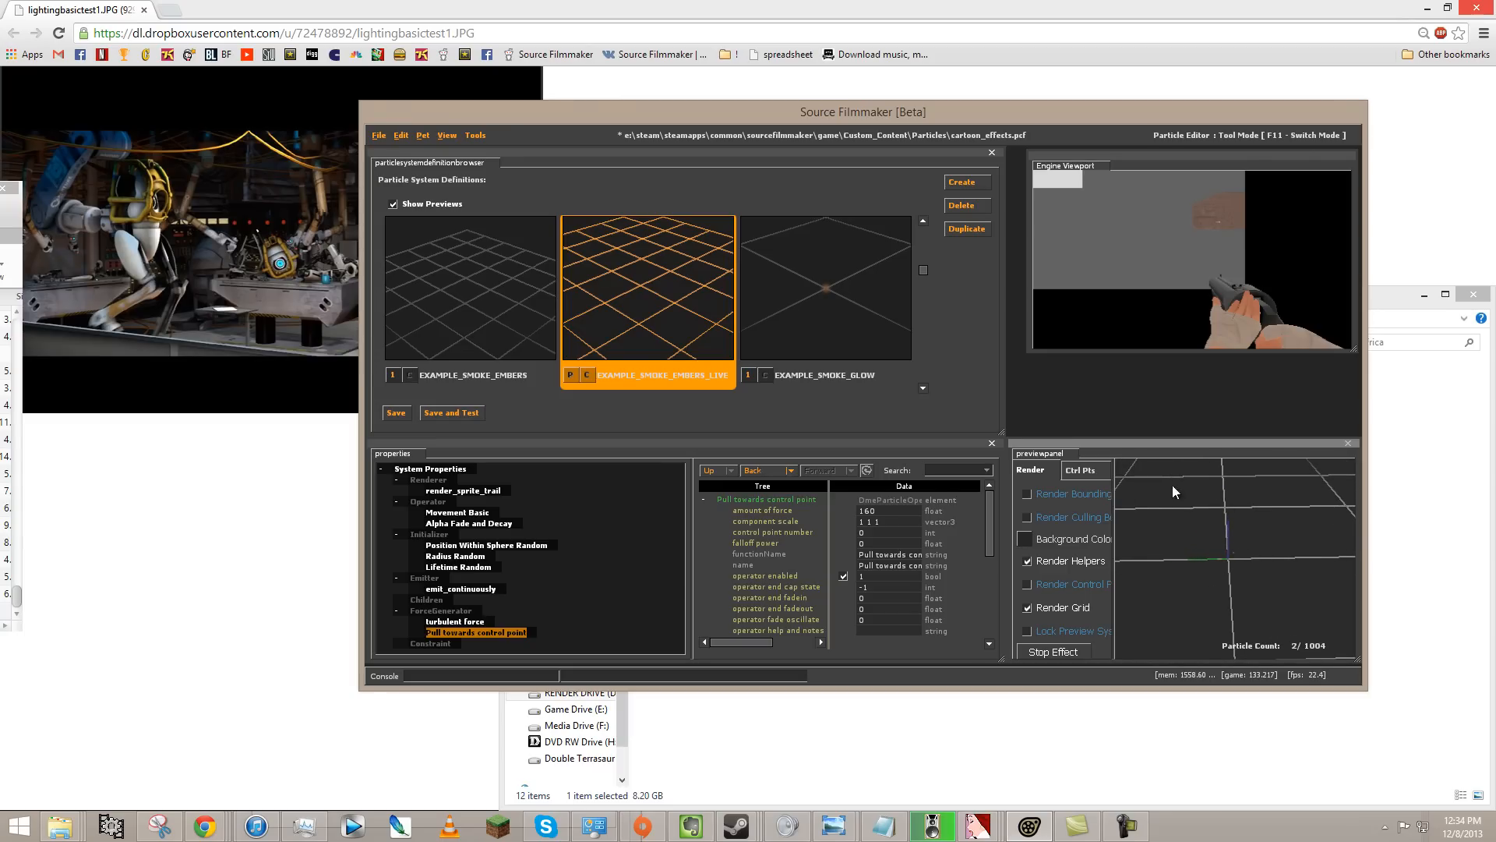
click(395, 413)
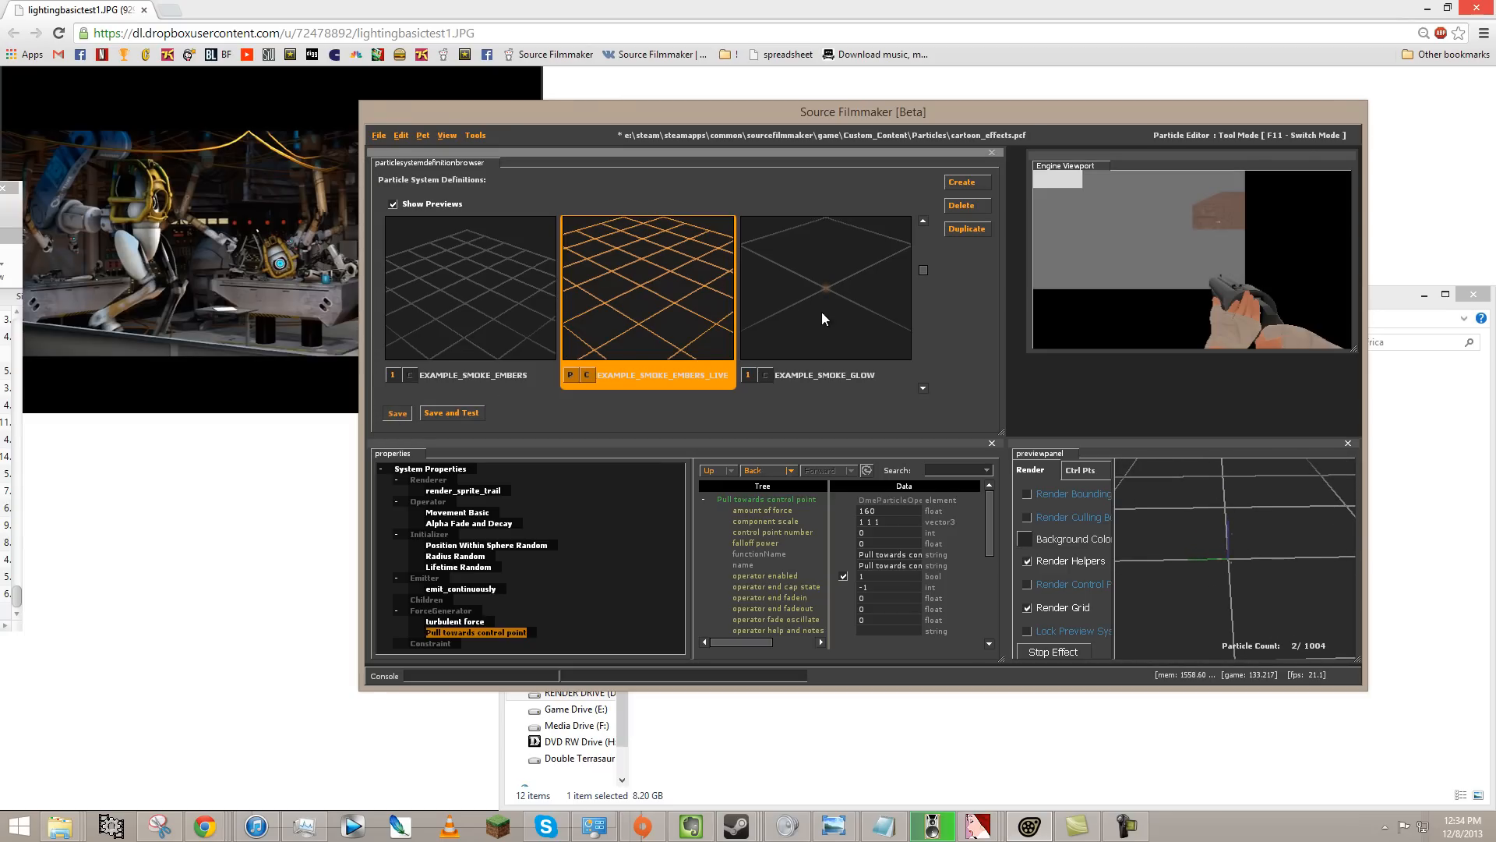
- Add EXAMPLE_SMOKE_EMBERS_LIVE as a child of EXAMPLE_SMOKE_PARENT and save the particle file
scroll(702, 323, down, 1)
scroll(502, 327, down, 1)
click(644, 265)
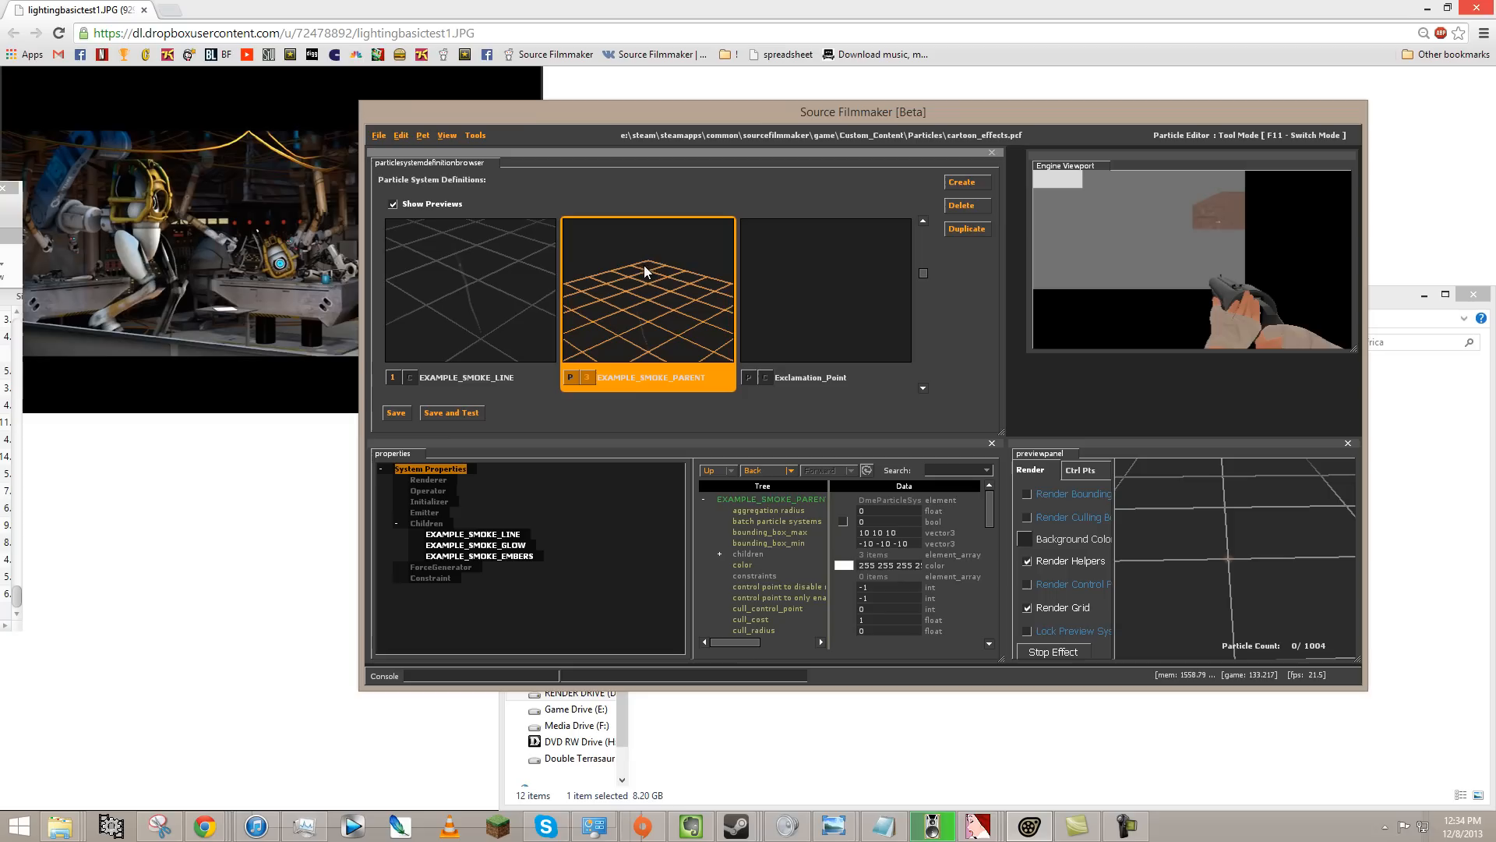
right_click(438, 523)
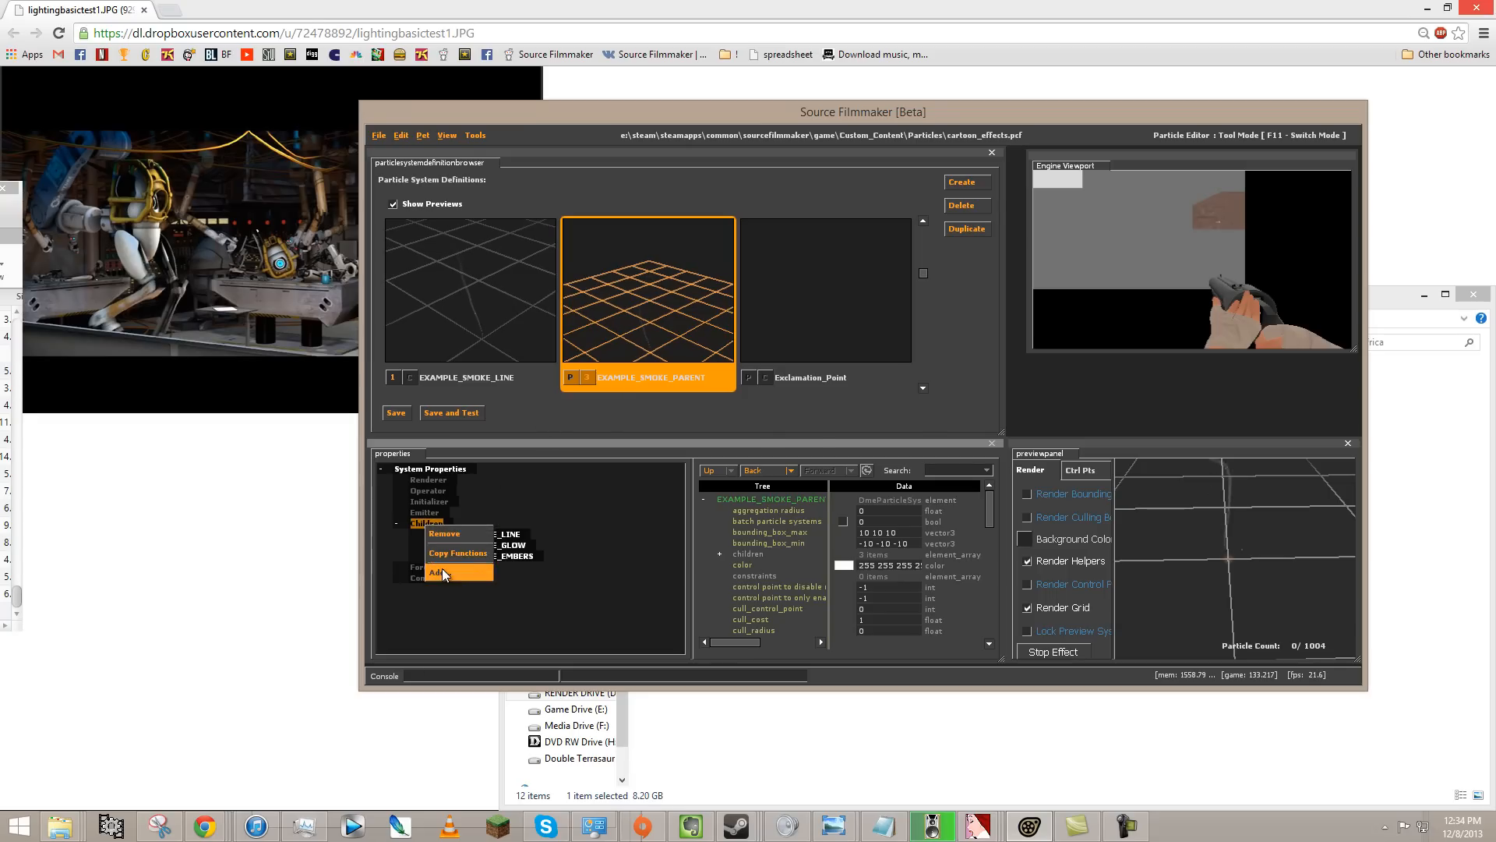
click(456, 534)
scroll(867, 321, down, 4)
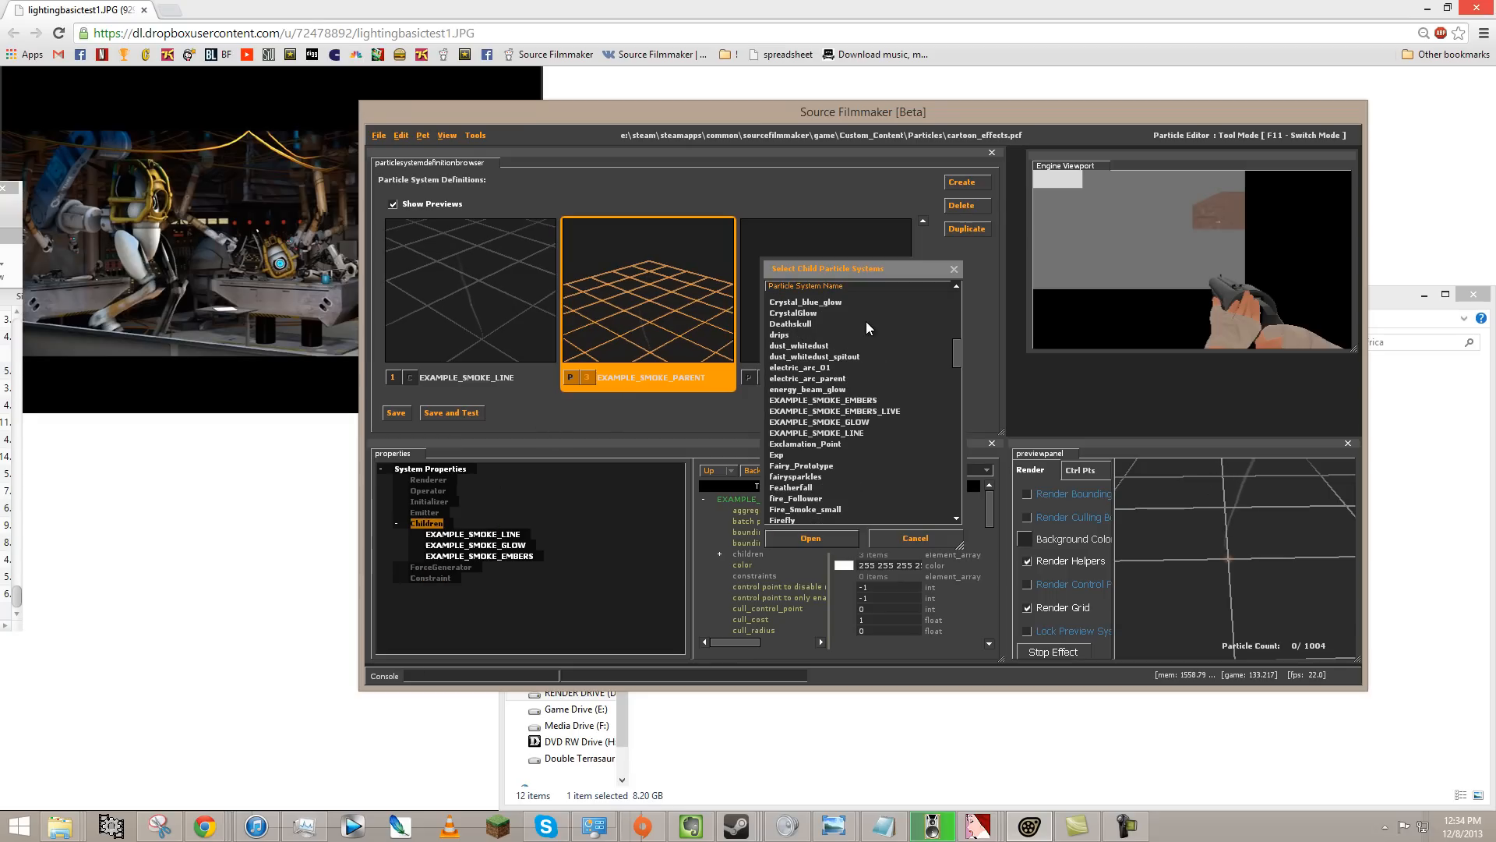
double_click(878, 417)
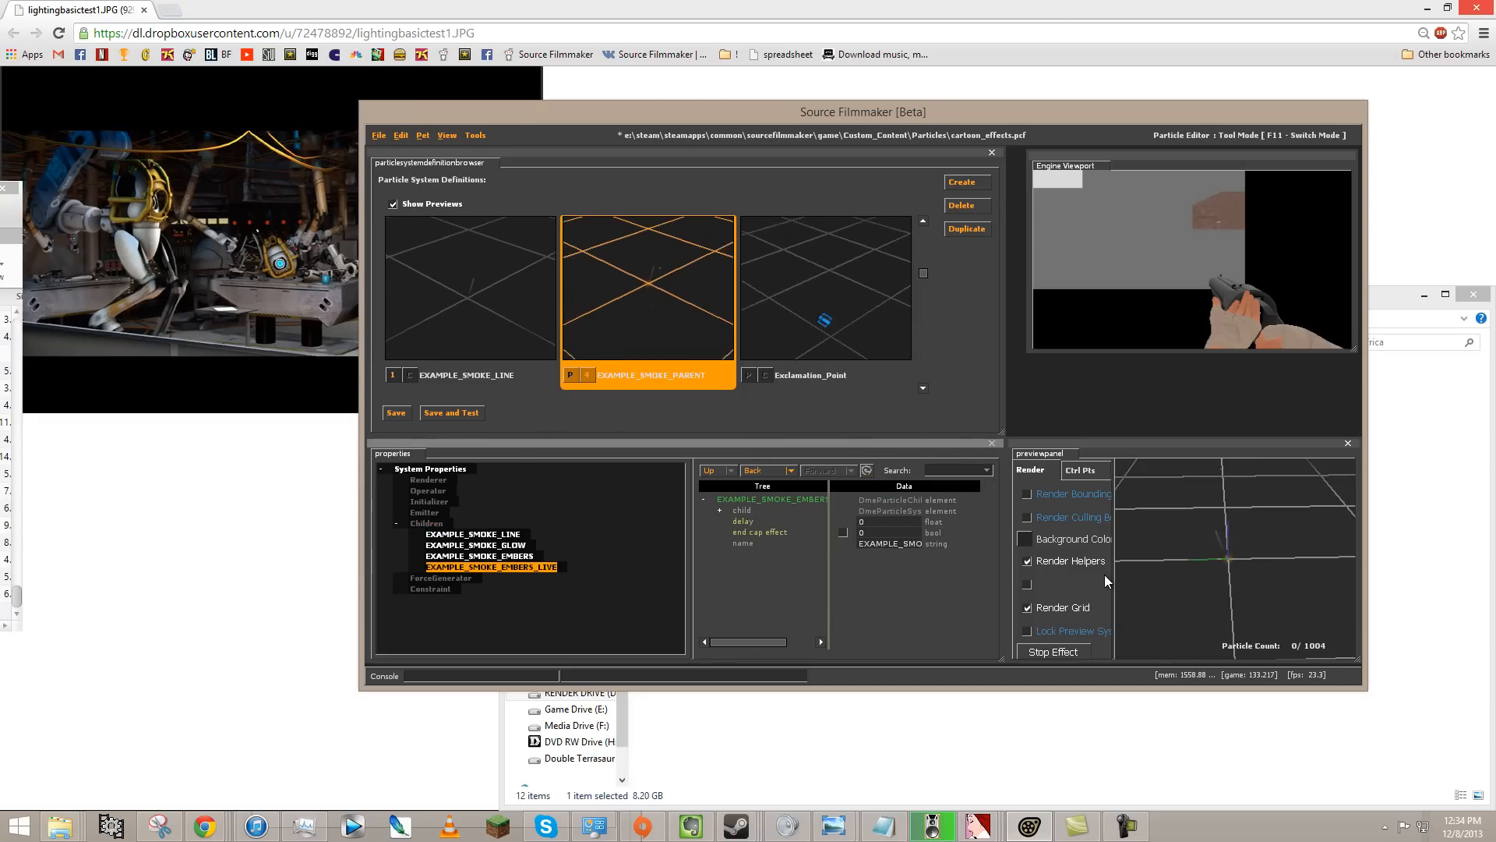
mouse_move(1236, 552)
mouse_down()
mouse_move(1238, 606)
mouse_move(1237, 556)
mouse_move(1228, 576)
mouse_up()
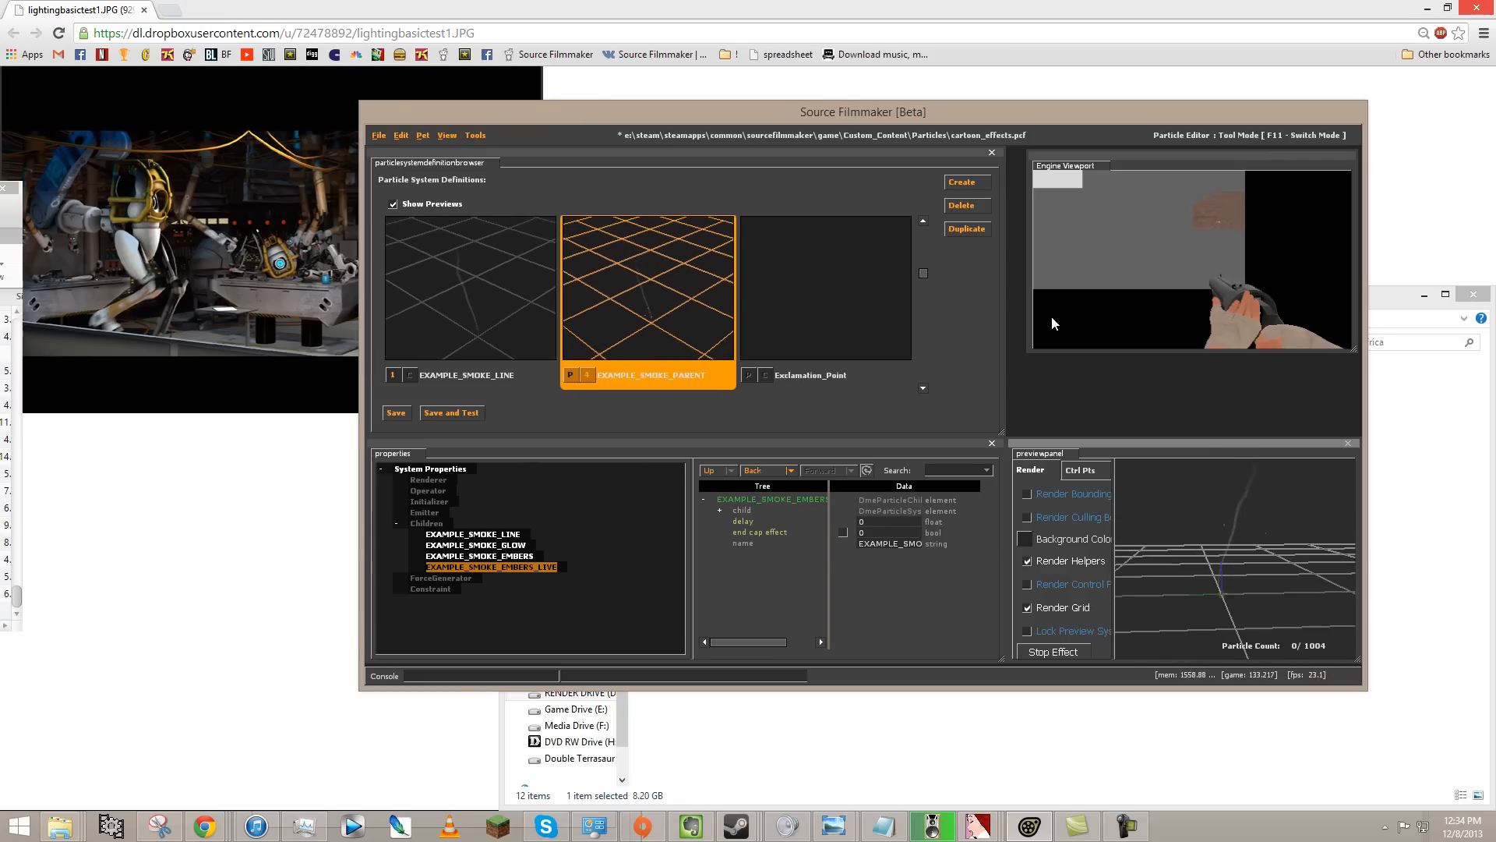
click(407, 416)
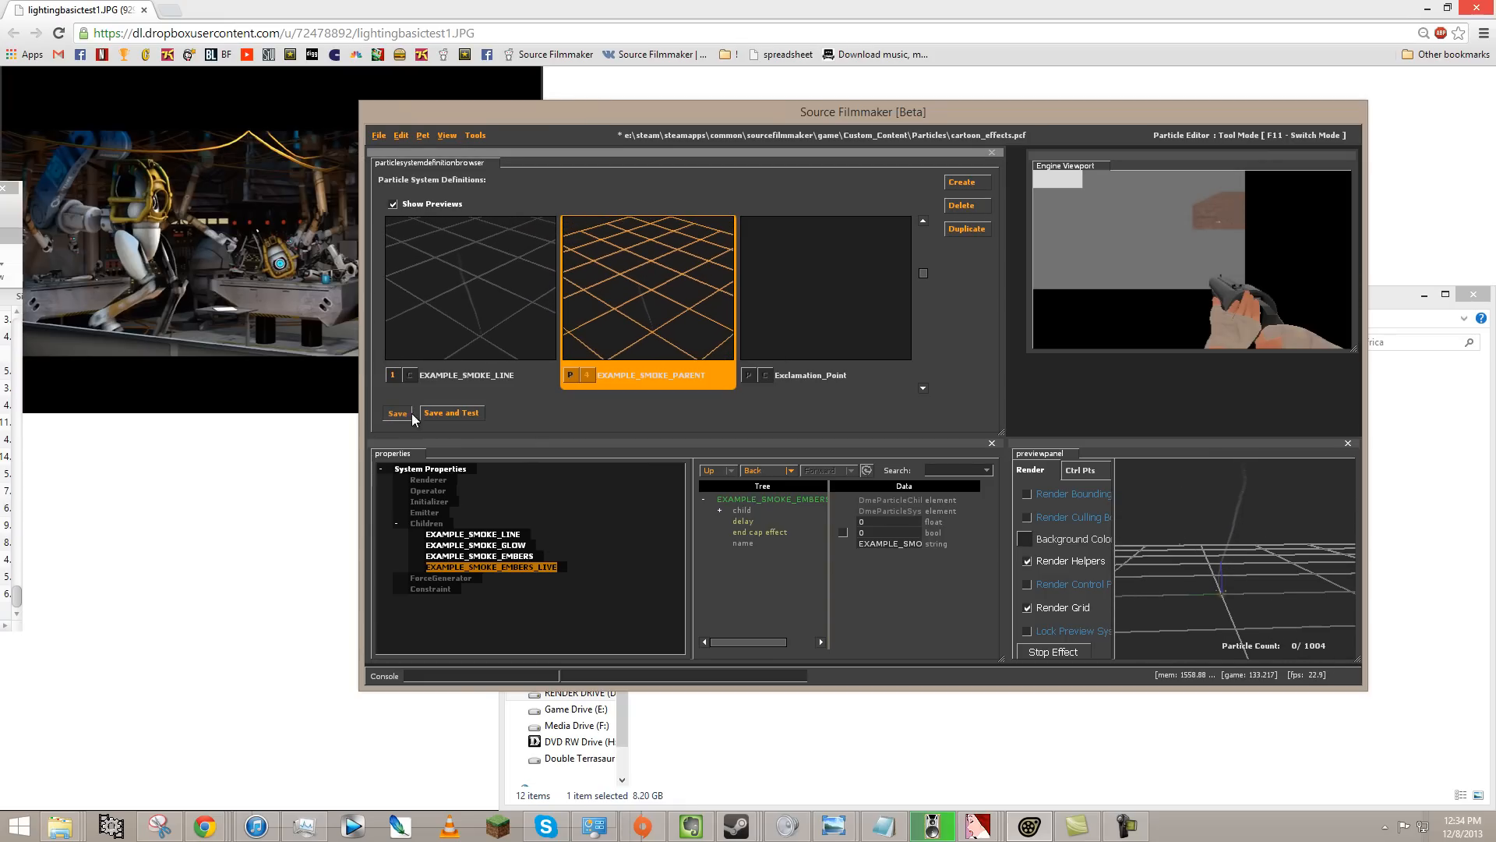
- Return to the Source Filmmaker session and start an animation set for a new particle system, using cartoon_effects.pcf from the Particles folder
click(480, 138)
click(496, 155)
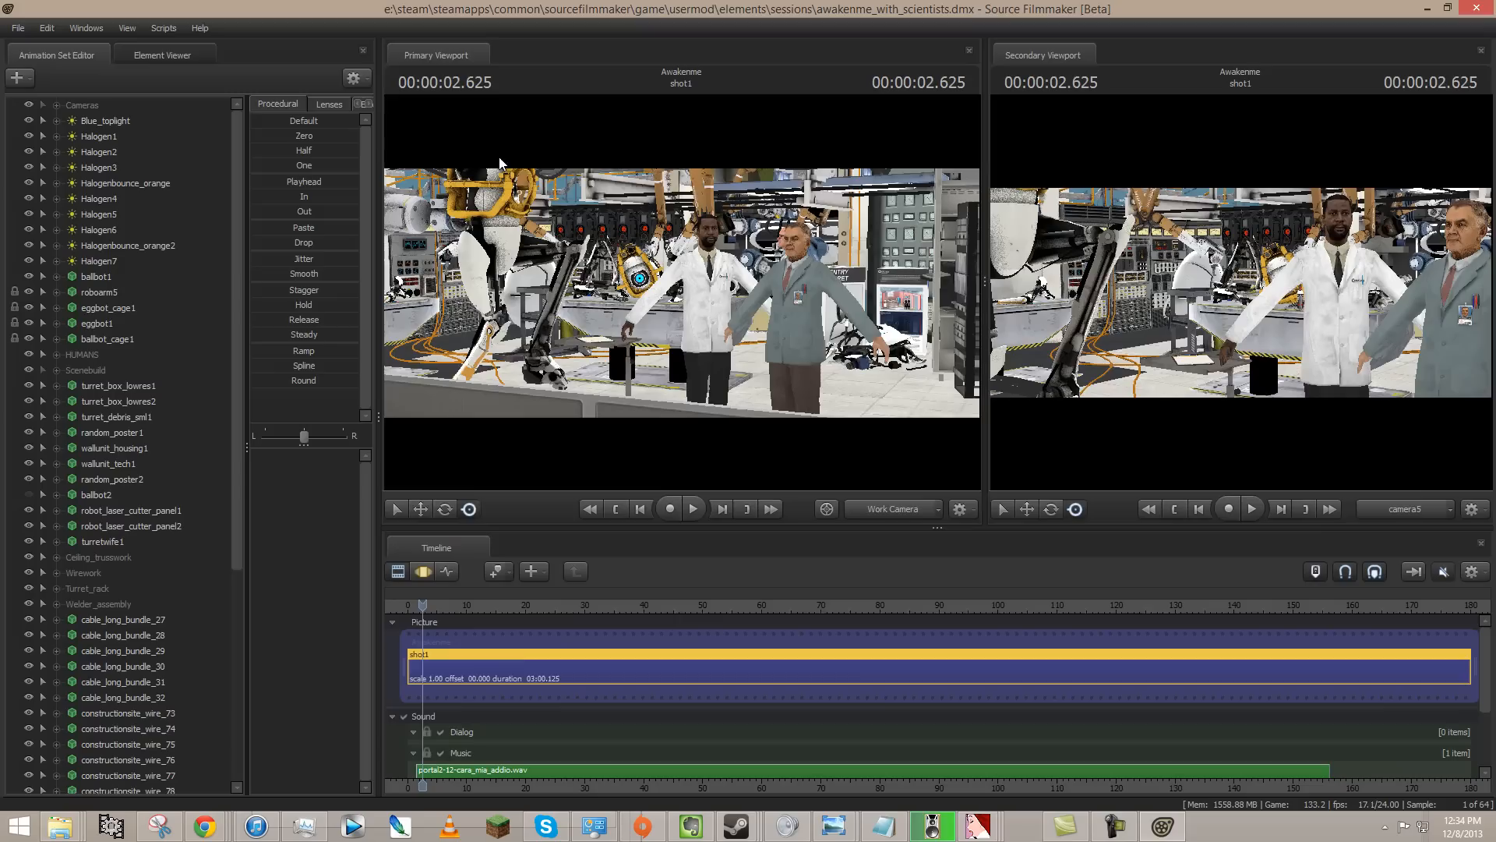
drag(893, 455, 487, 463)
key(s)
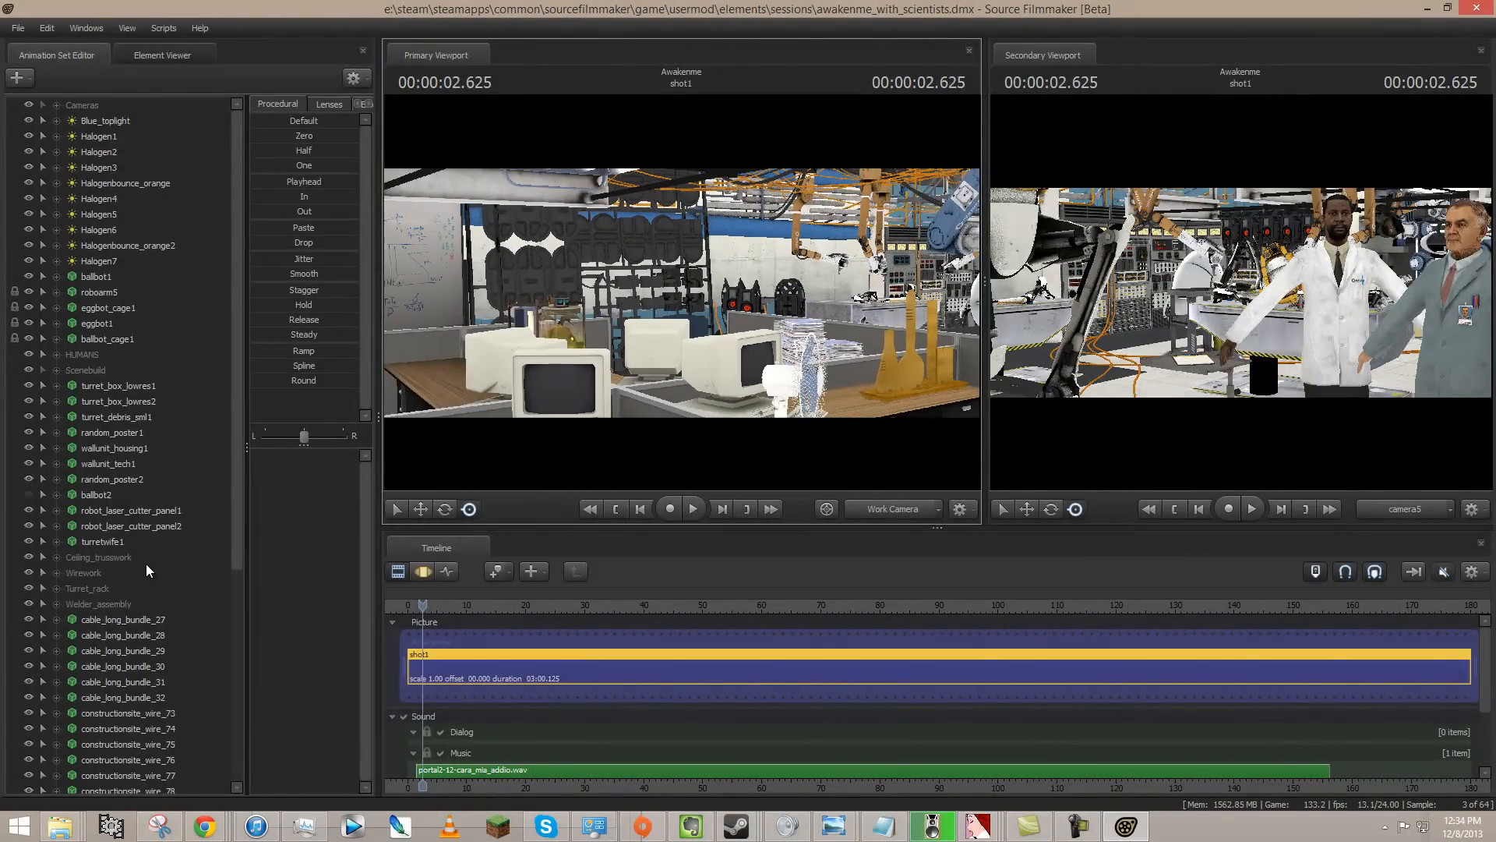
scroll(77, 645, down, 7)
right_click(97, 791)
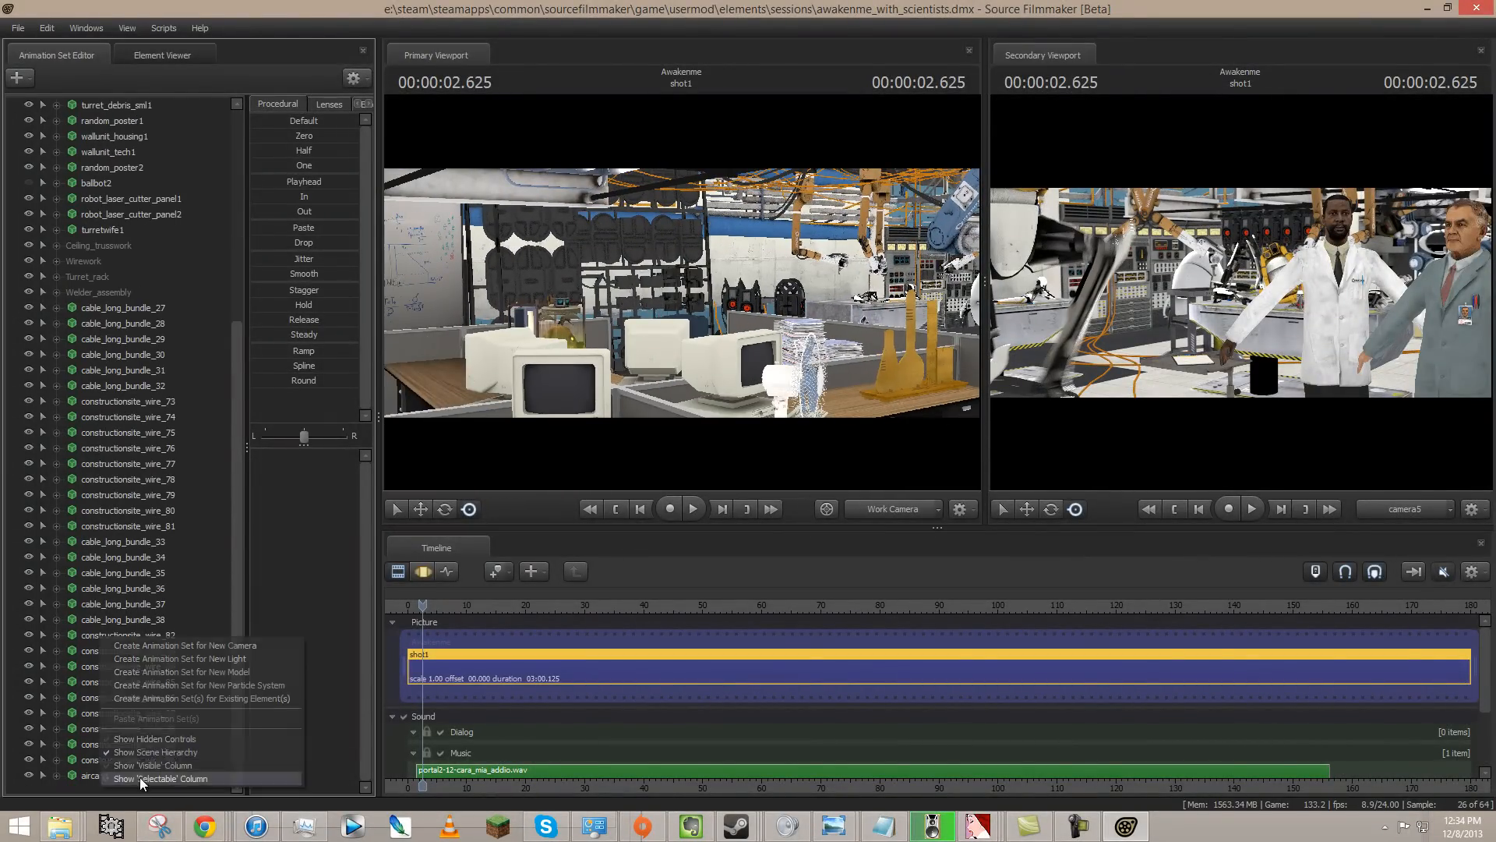
click(233, 684)
click(904, 354)
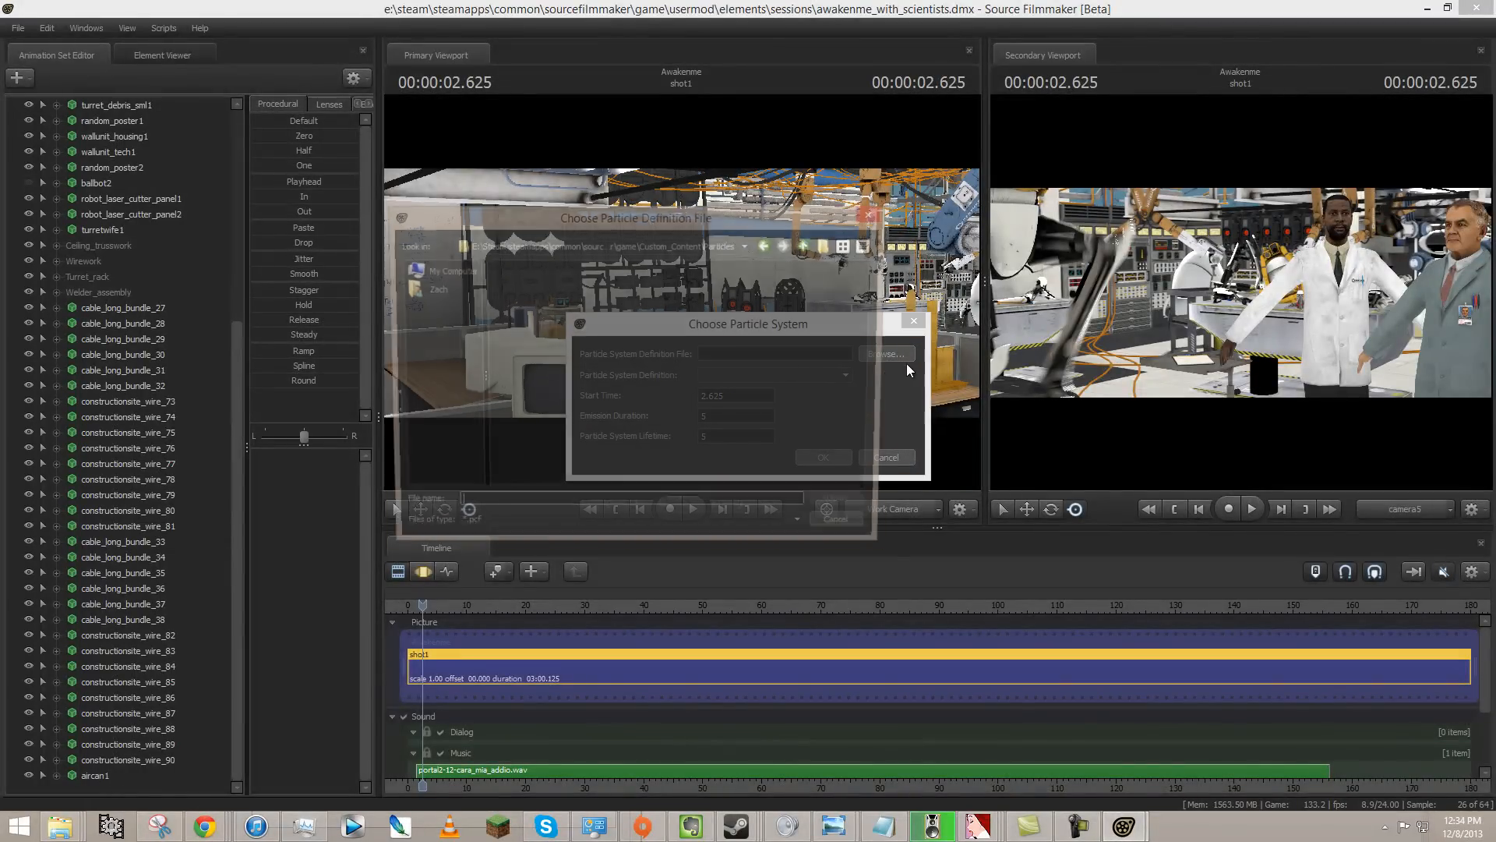
click(808, 246)
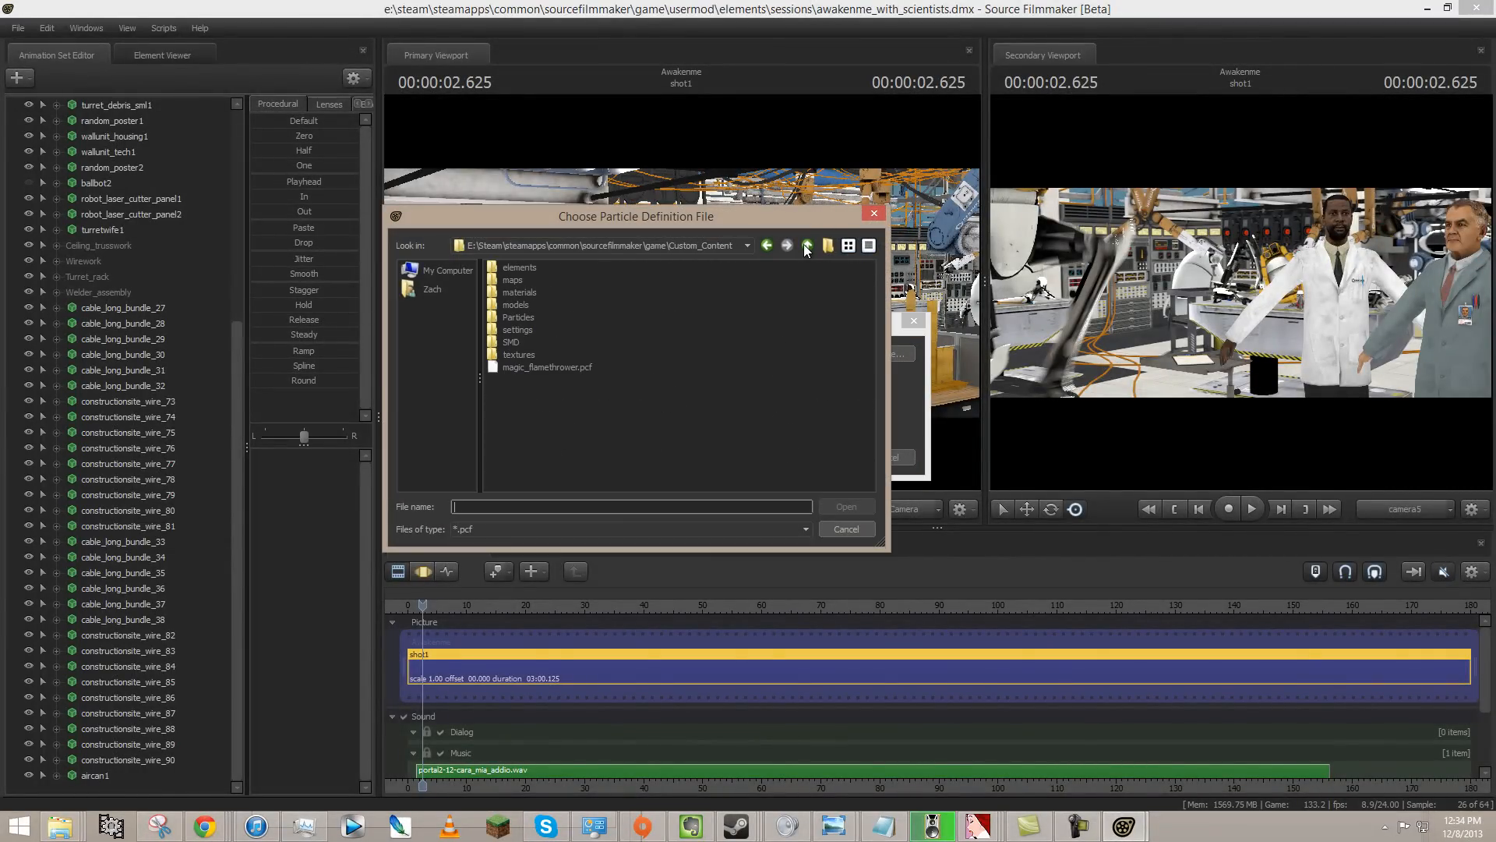
double_click(518, 316)
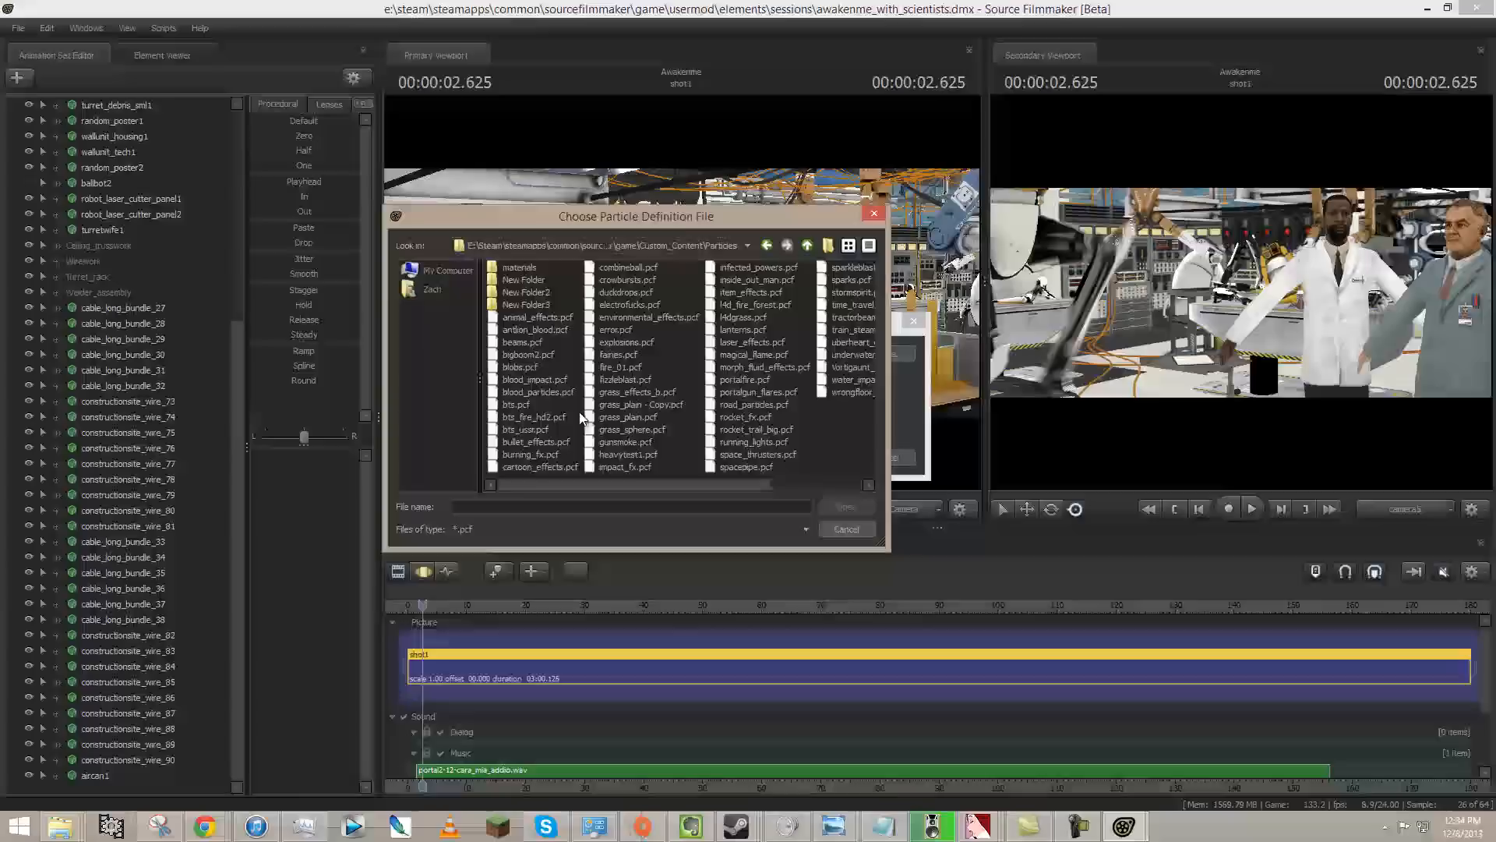
click(551, 466)
double_click(550, 466)
- Create the animation set from the EXAMPLE_SMOKE_PARENT definition with start time 0, and close the console
click(816, 375)
scroll(822, 413, down, 10)
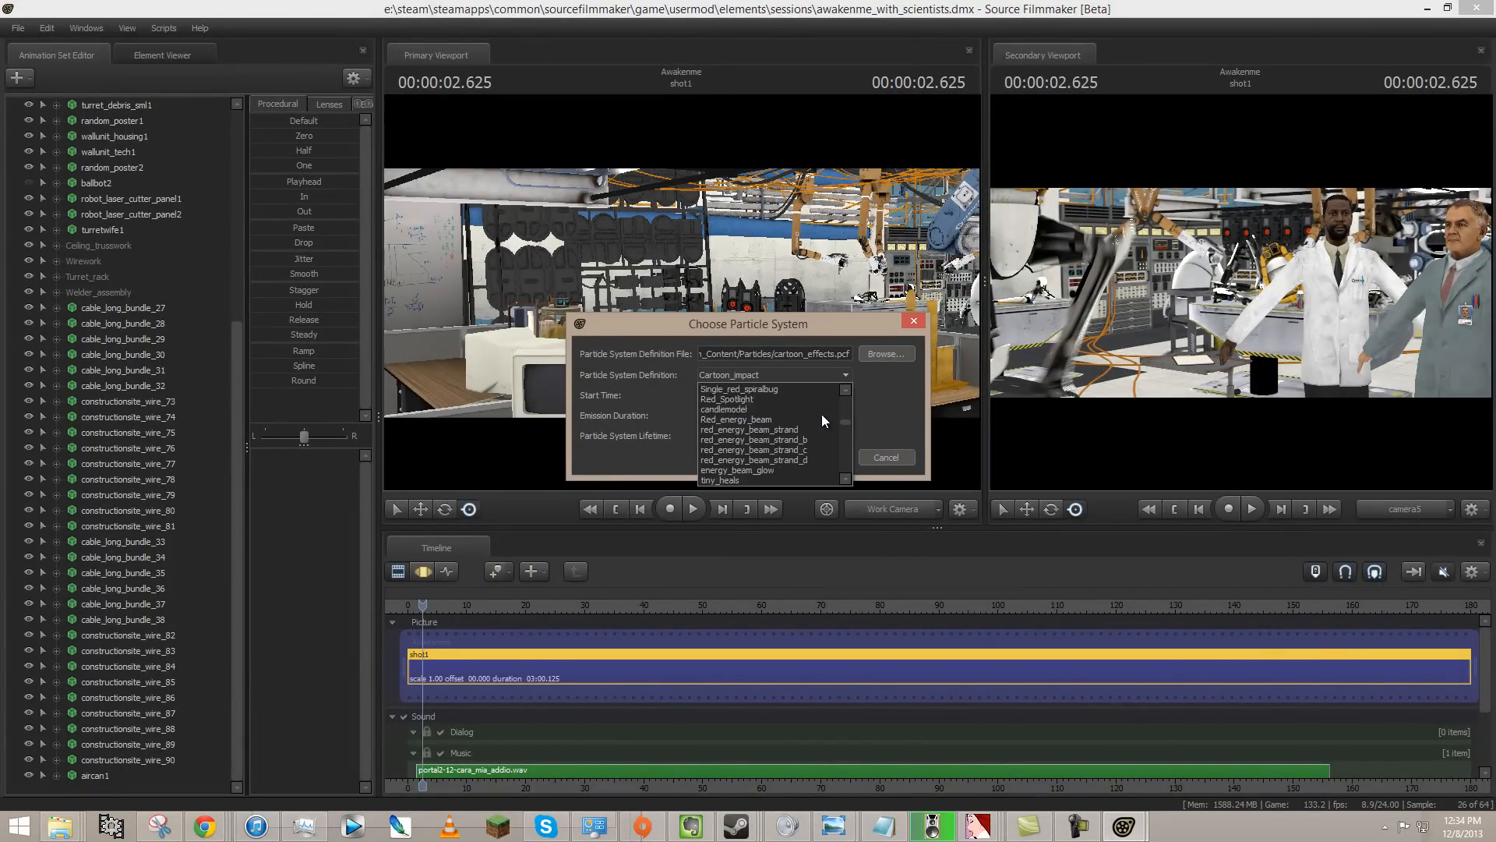
scroll(822, 414, down, 3)
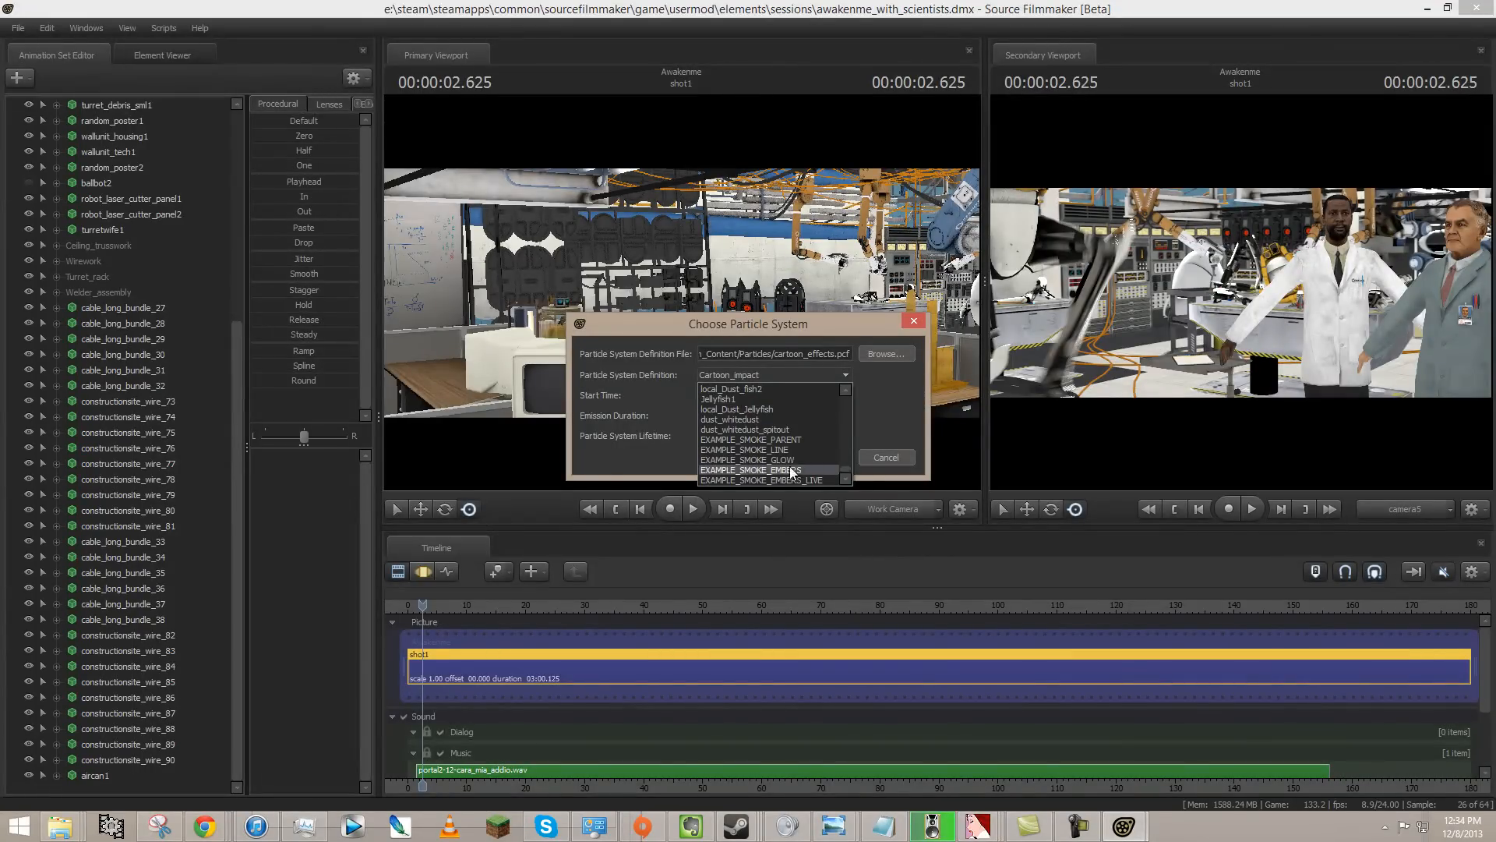
click(771, 427)
double_click(752, 393)
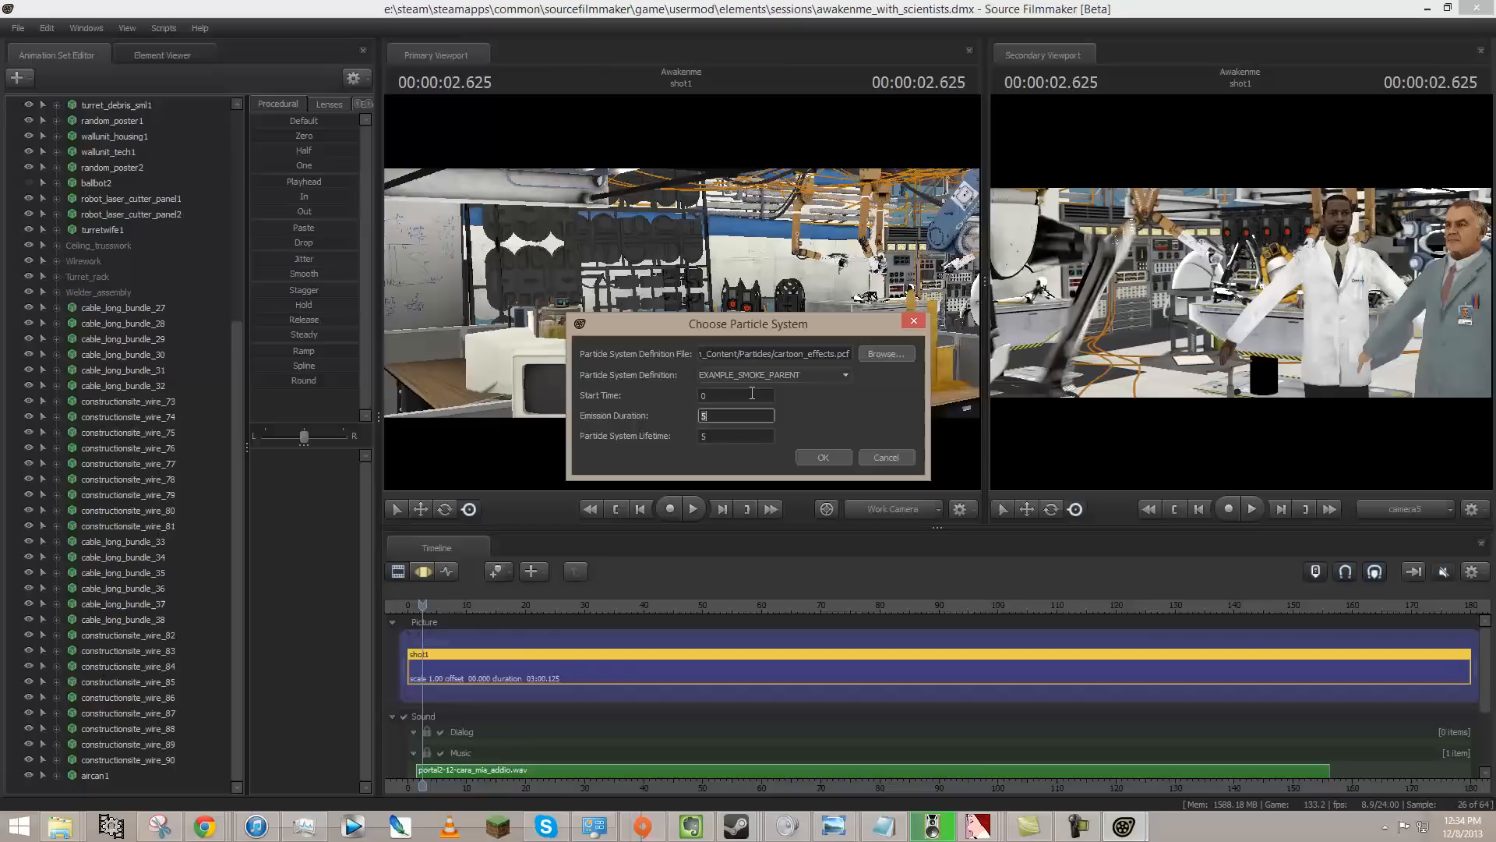
key(Return)
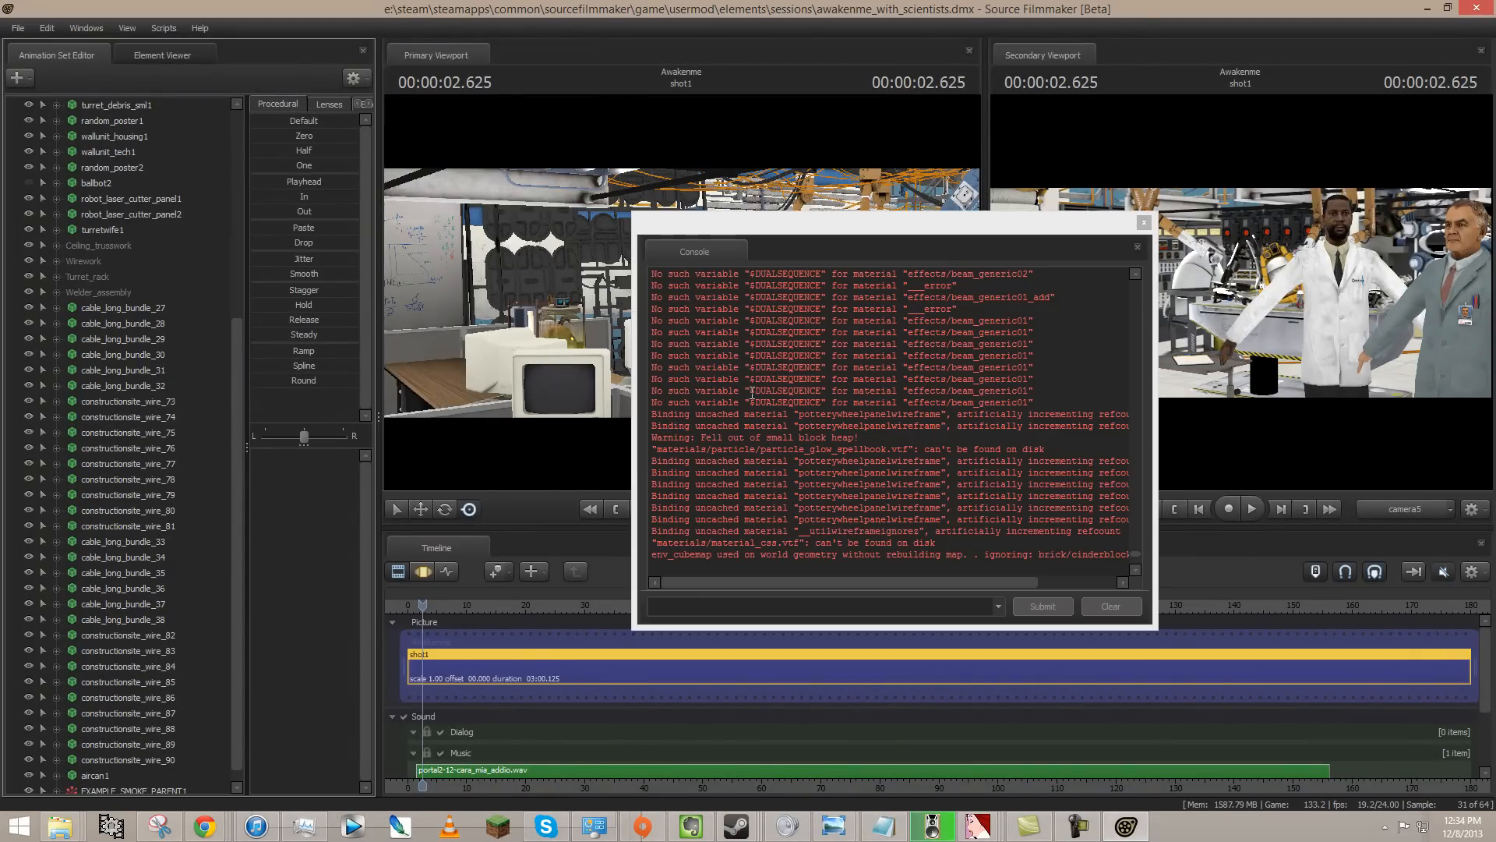
click(1144, 224)
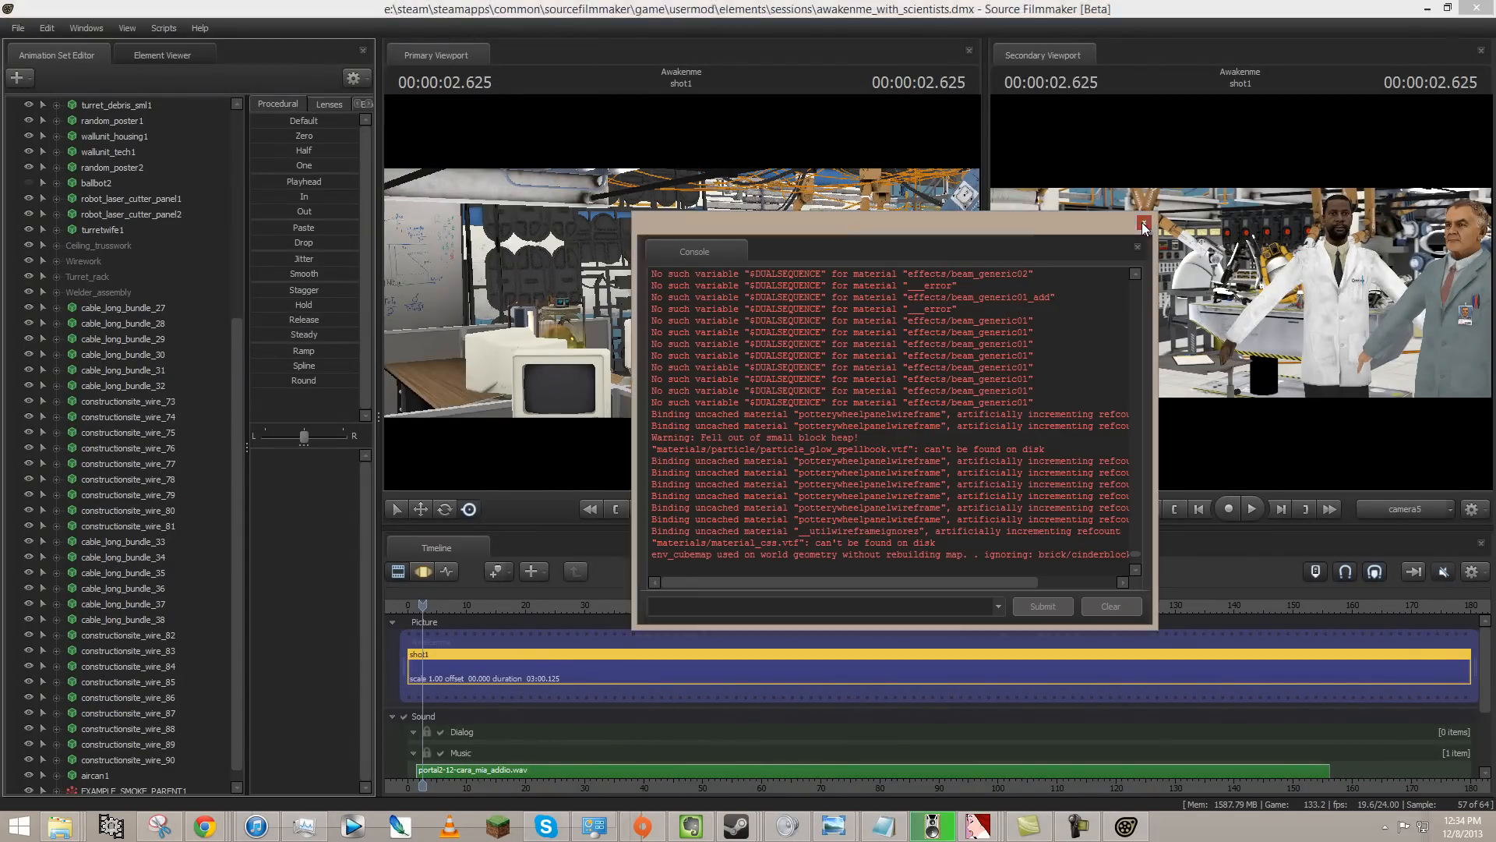
- Select EXAMPLE_SMOKE_PARENT1 in the Motion Editor and move it through the lab scene towards the desks
scroll(146, 774, down, 1)
click(147, 774)
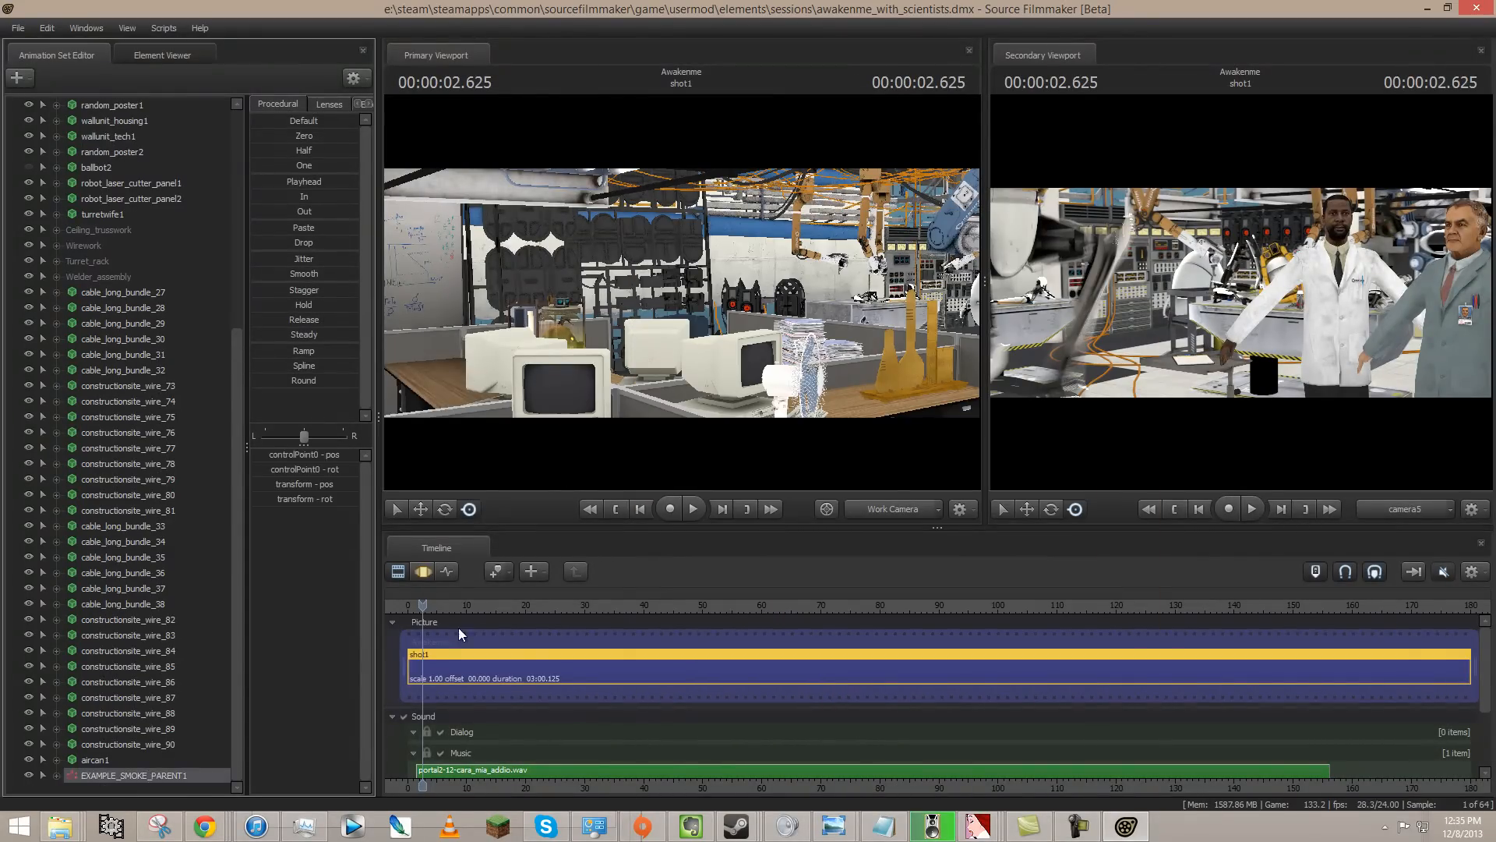
click(422, 571)
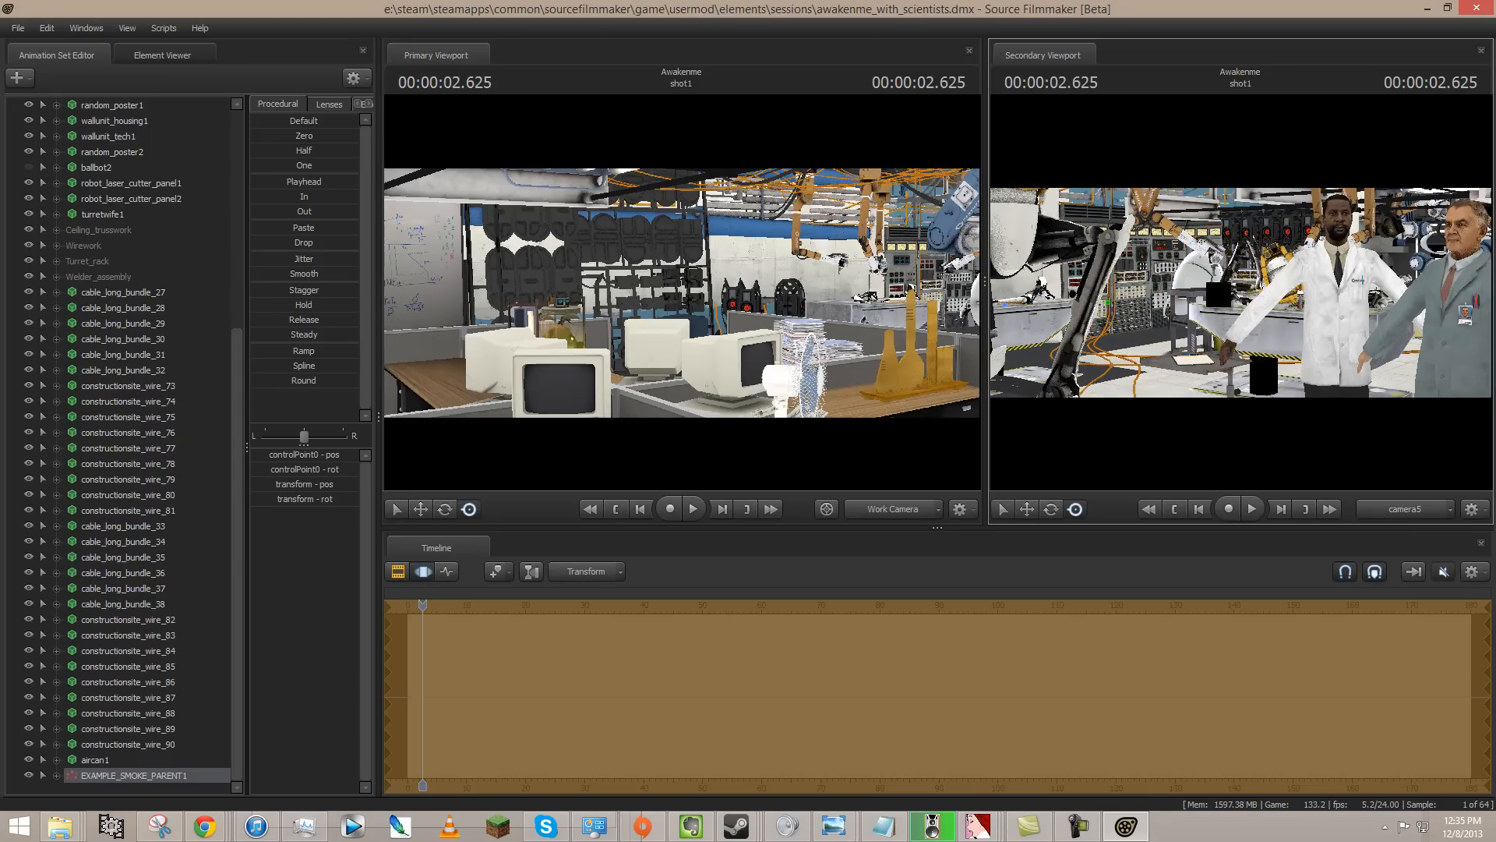
click(681, 292)
mouse_move(681, 291)
mouse_down()
mouse_move(733, 293)
mouse_move(675, 304)
mouse_up()
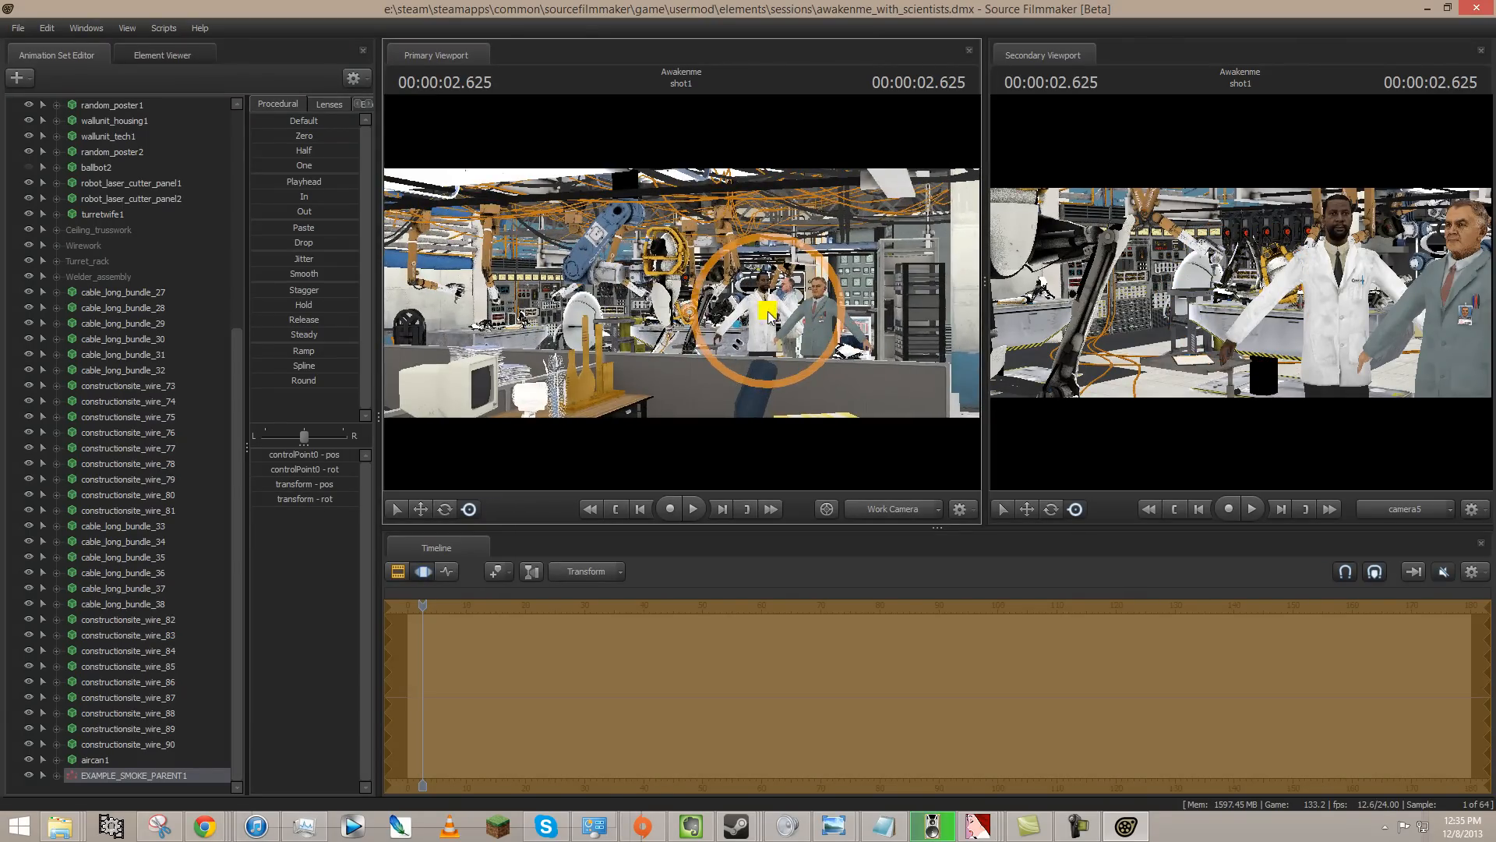
drag(767, 315, 664, 301)
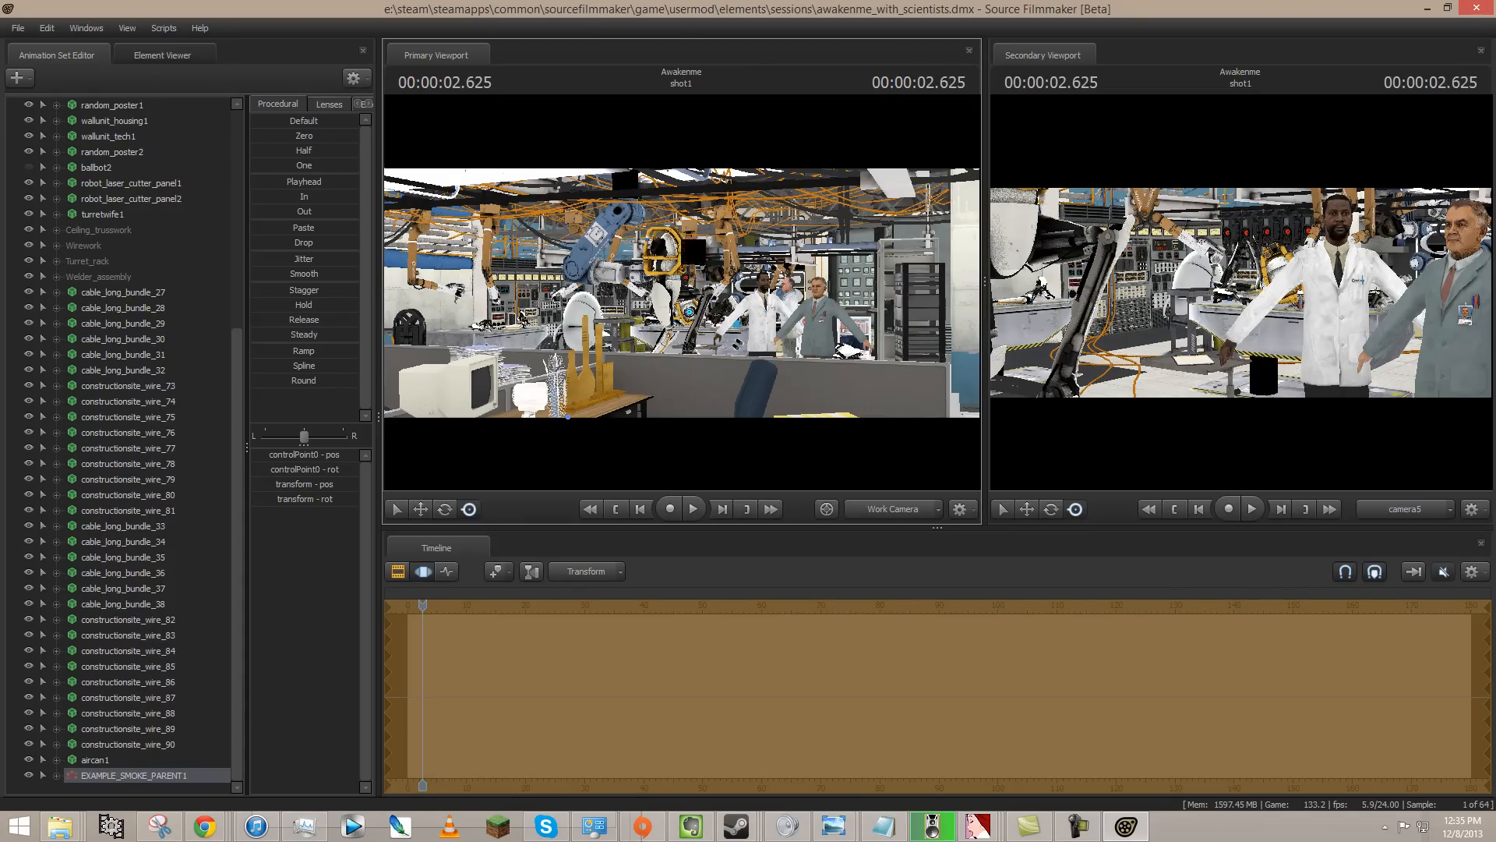
- Play the shot briefly, unload the map and load it again
right_click(726, 338)
mouse_move(803, 419)
click(886, 449)
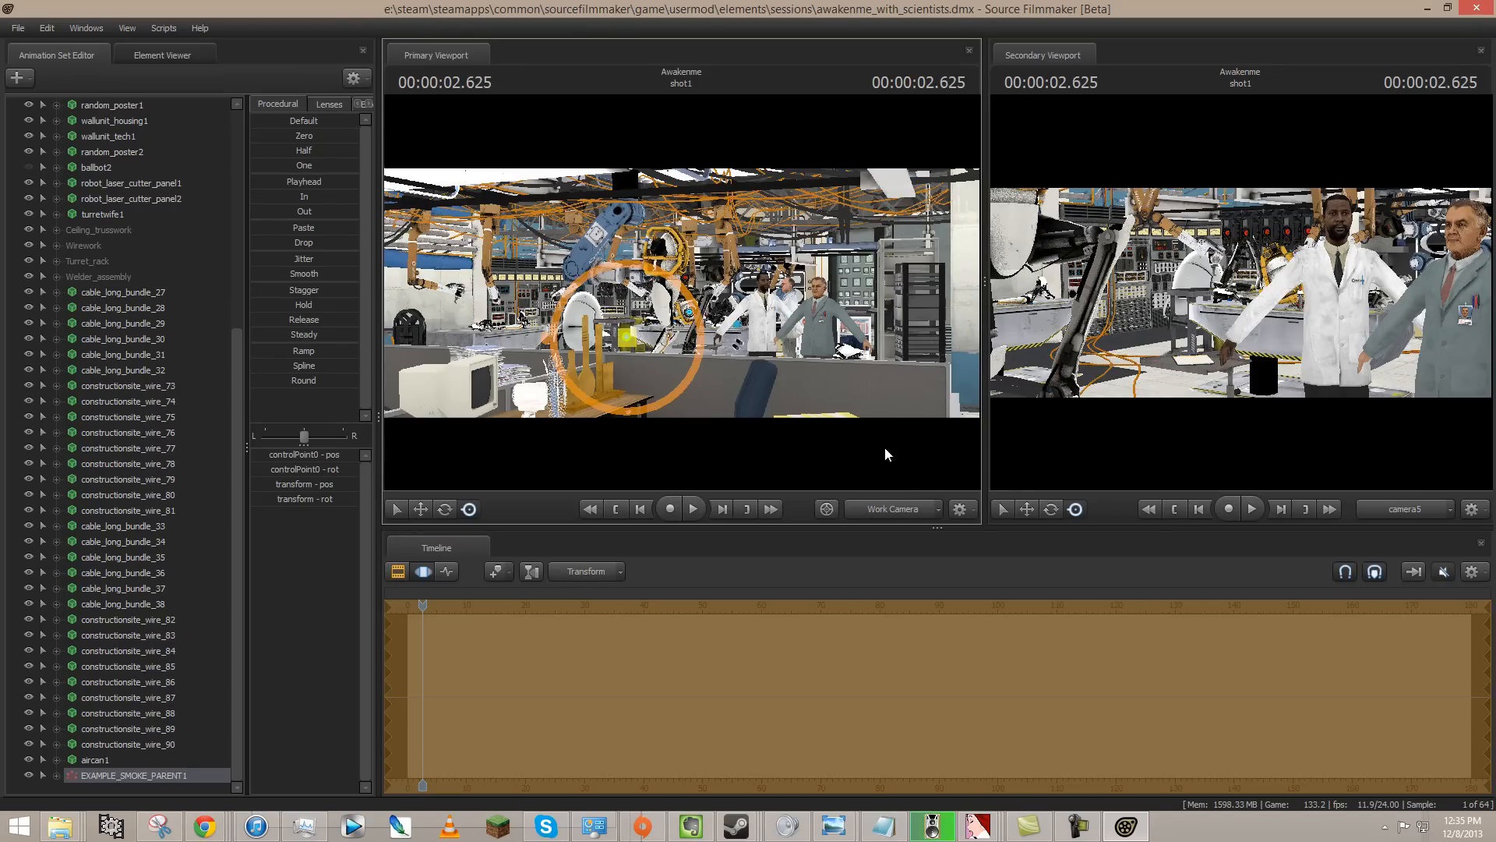
key(space)
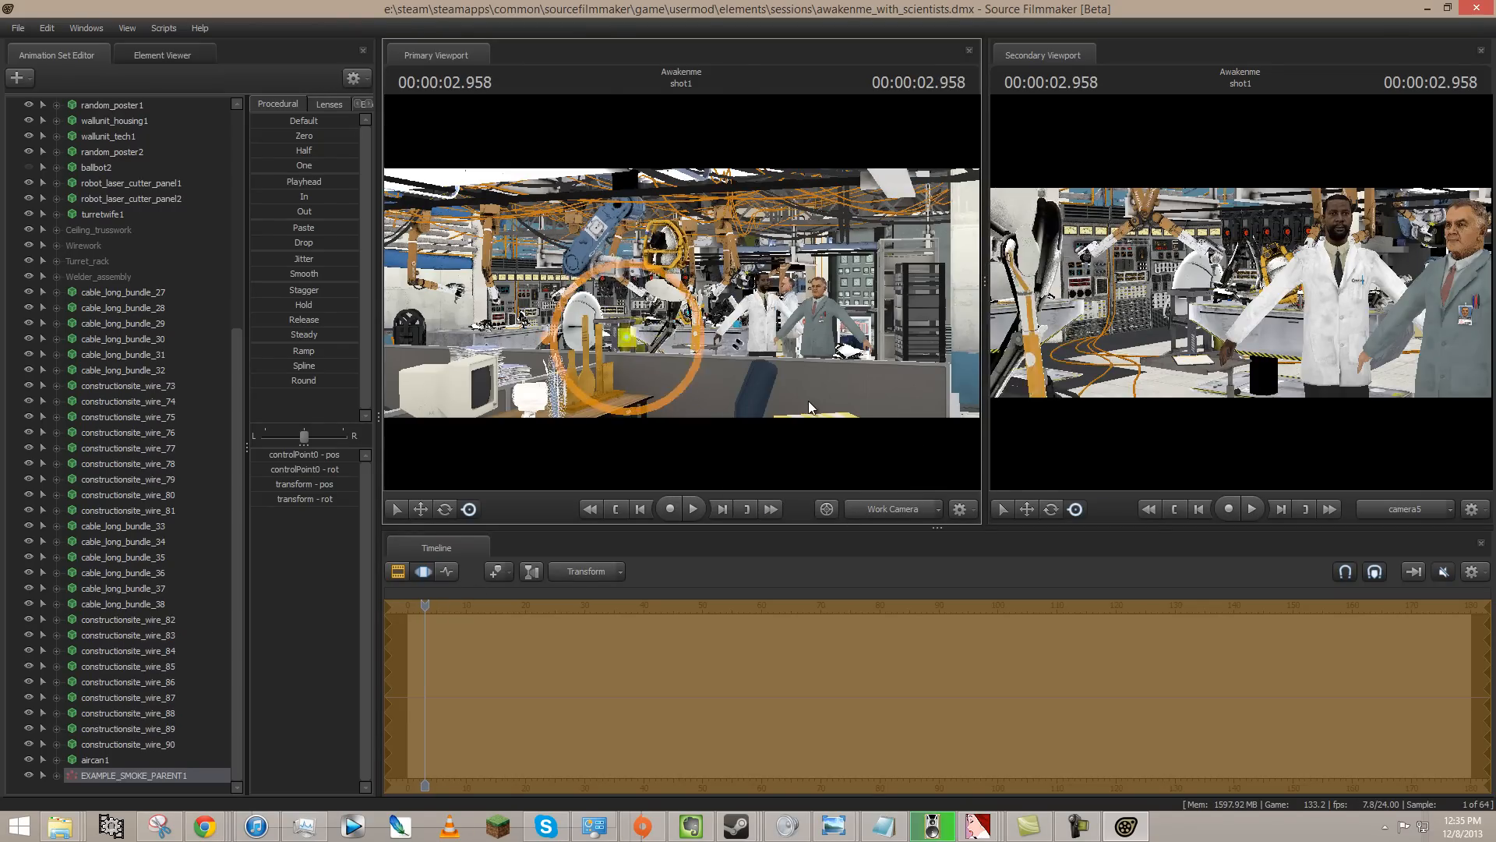
right_click(848, 284)
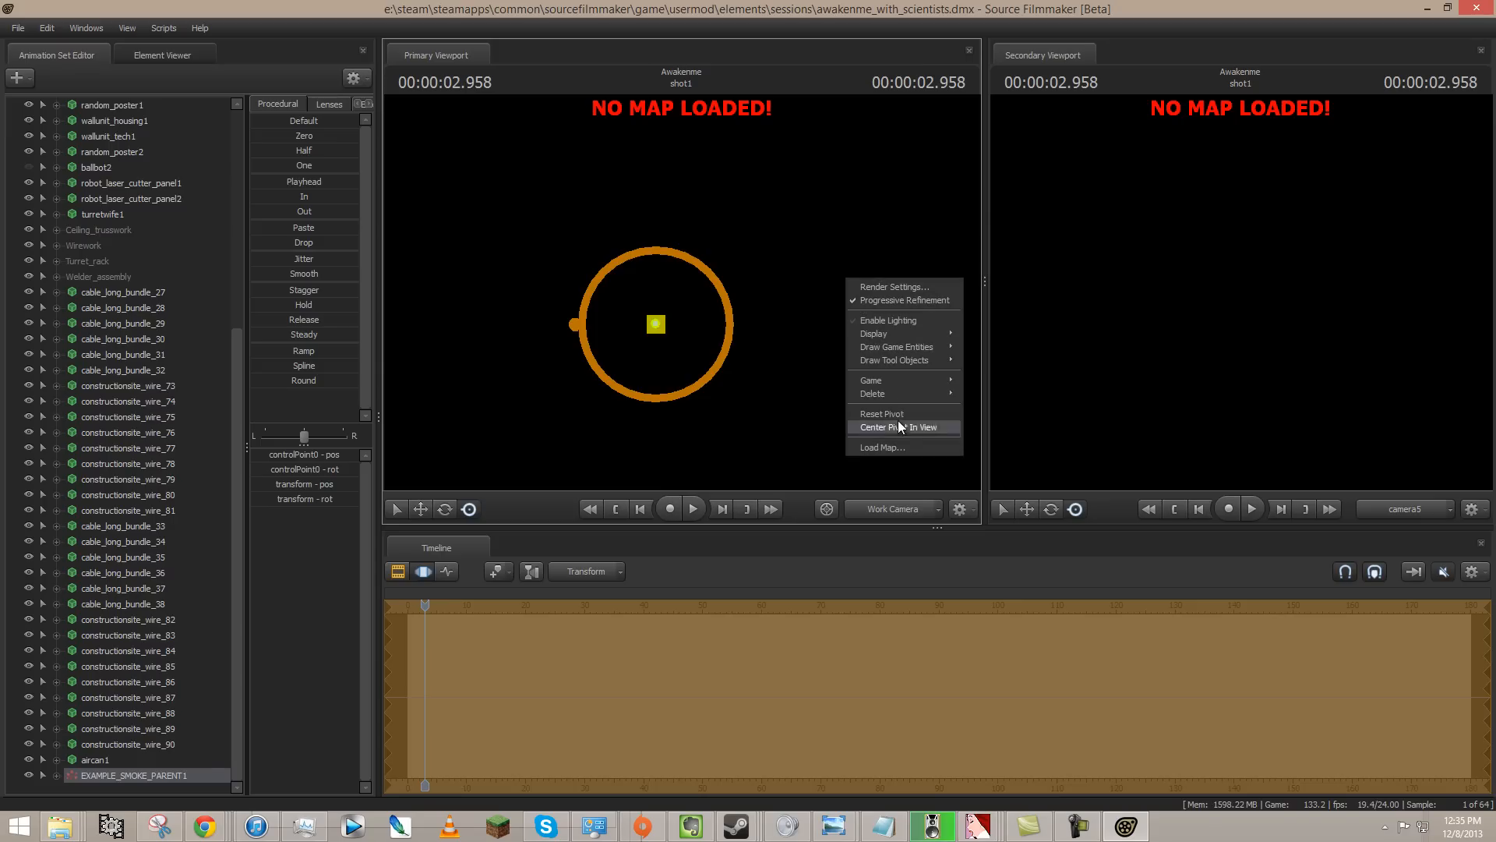
click(904, 444)
click(915, 682)
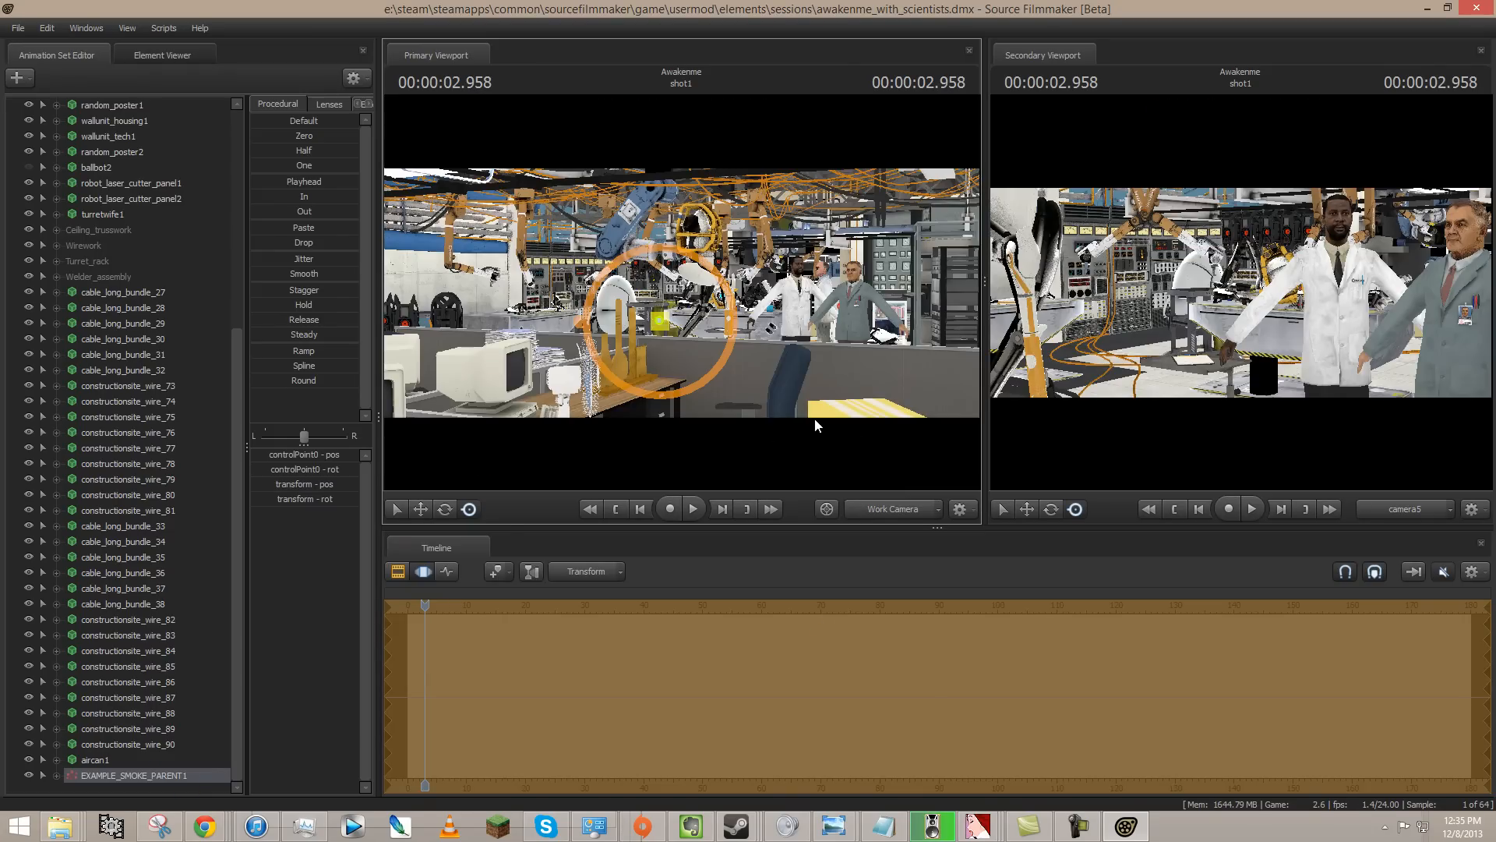
- Play the smoke effect close up beside the desk, with lighting enabled, to examine its appearance
key(w)
mouse_move(682, 293)
mouse_down()
mouse_move(633, 301)
mouse_move(688, 298)
mouse_up()
key(space)
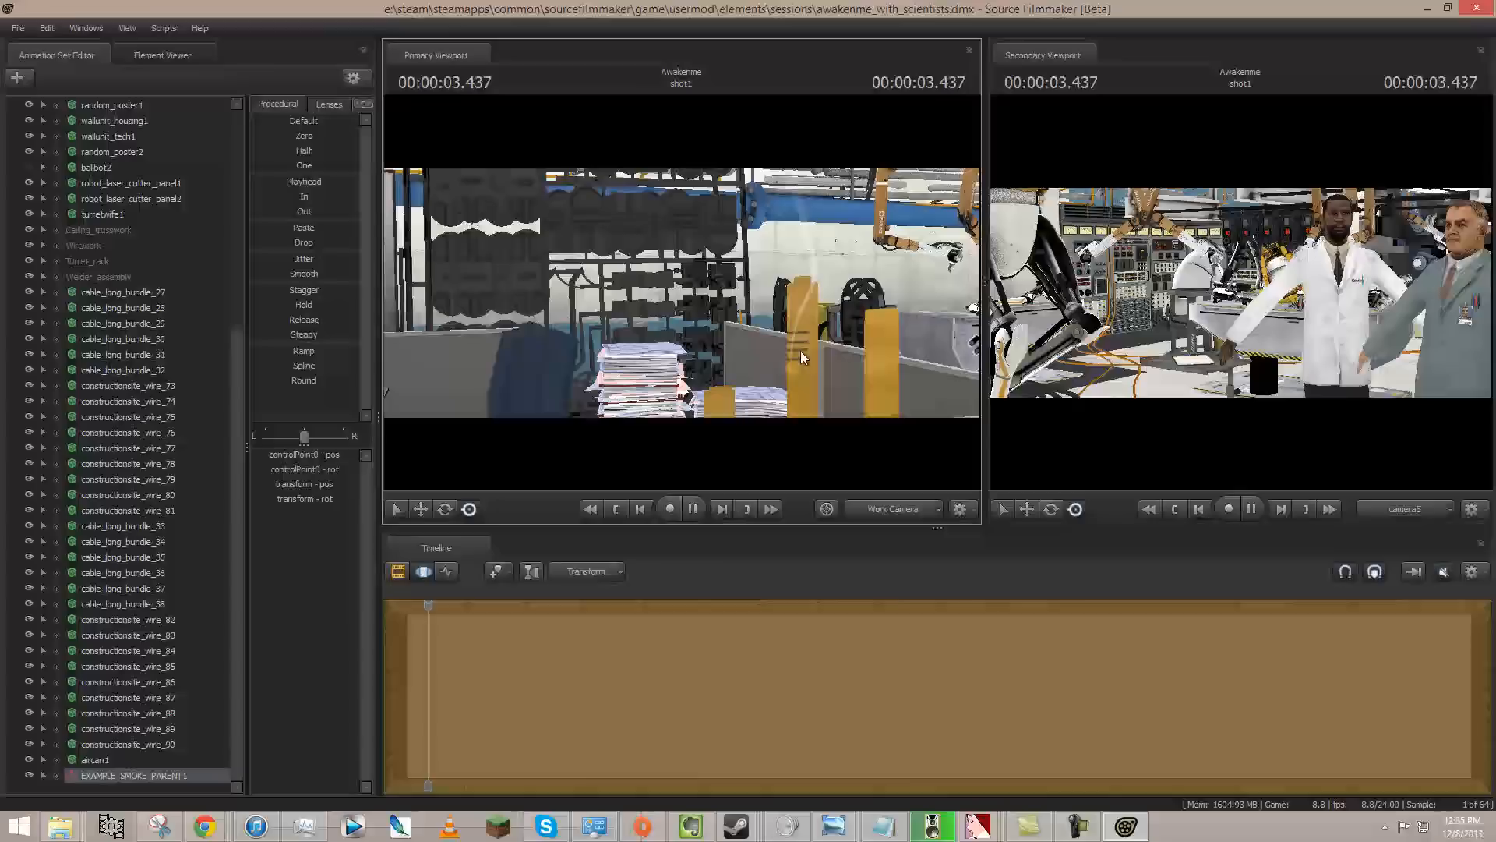
key(space)
right_click(677, 376)
key(Escape)
key(space)
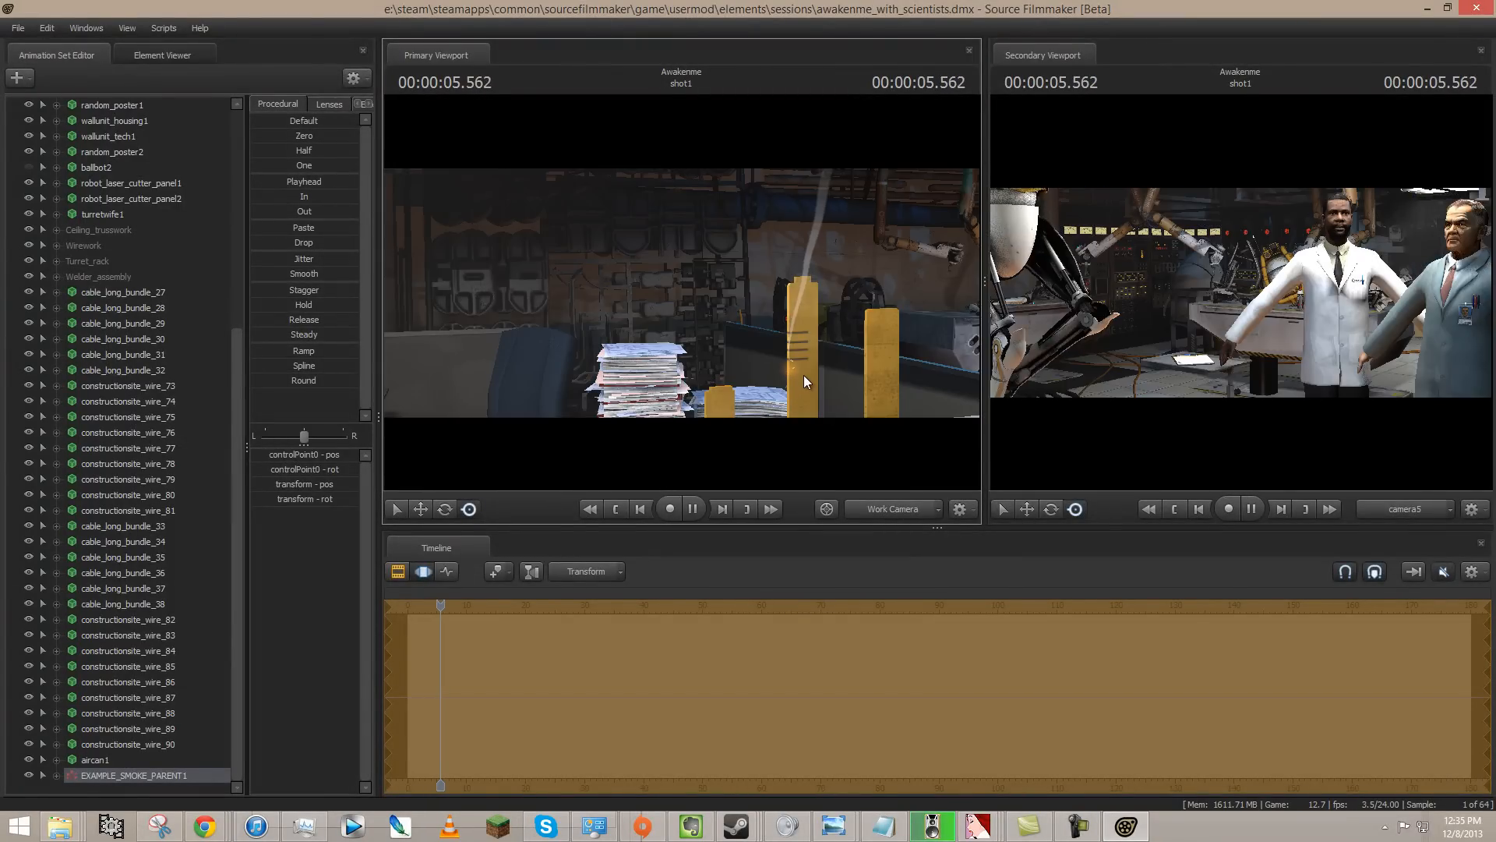
key(space)
- Disable lighting in the primary viewport and keep playing the shot to examine the smoke and embers
right_click(675, 353)
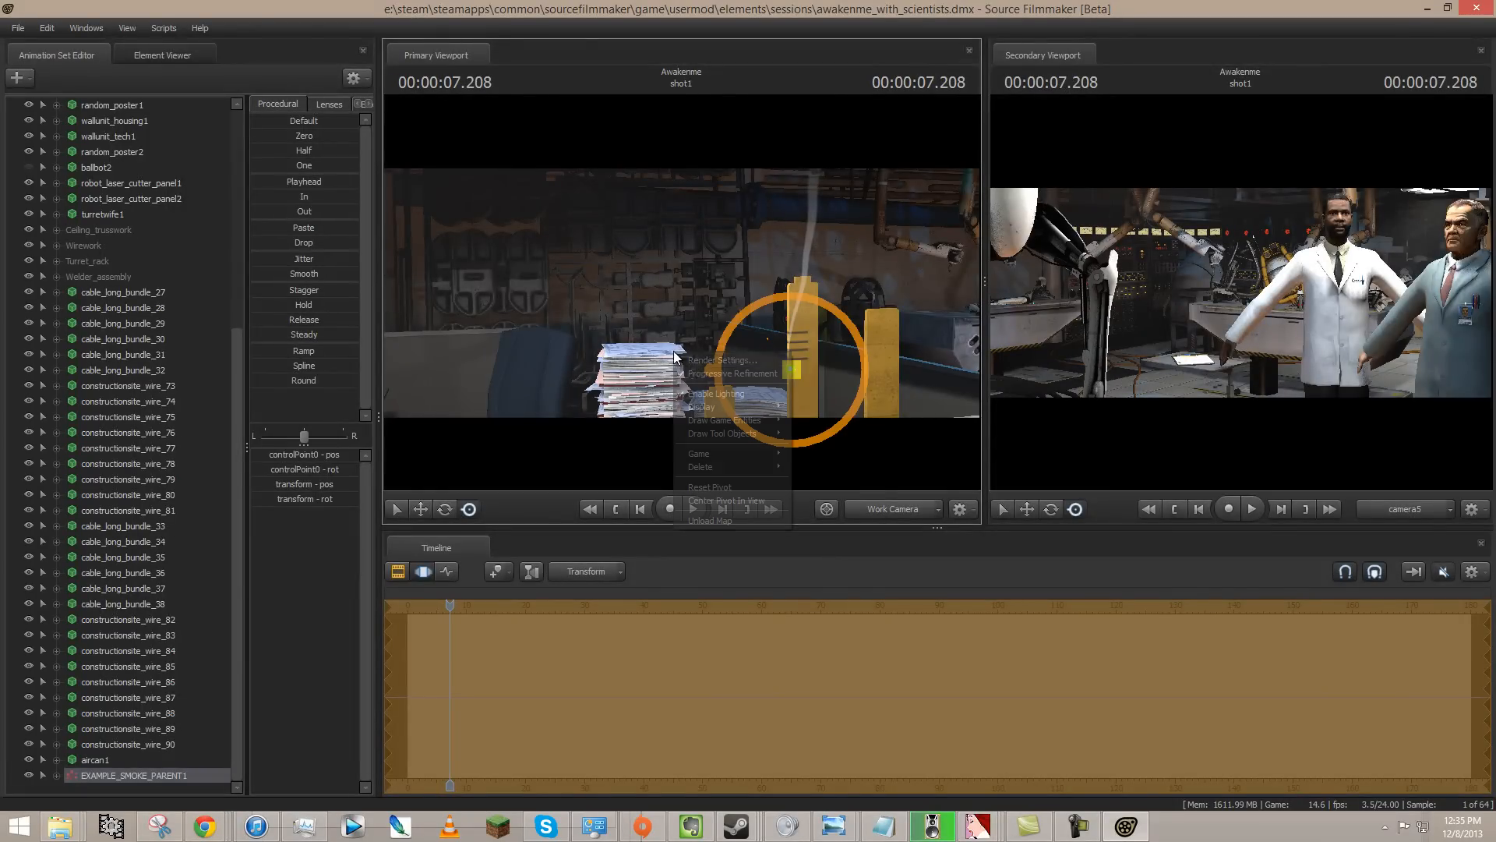
click(723, 393)
key(space)
key(space)
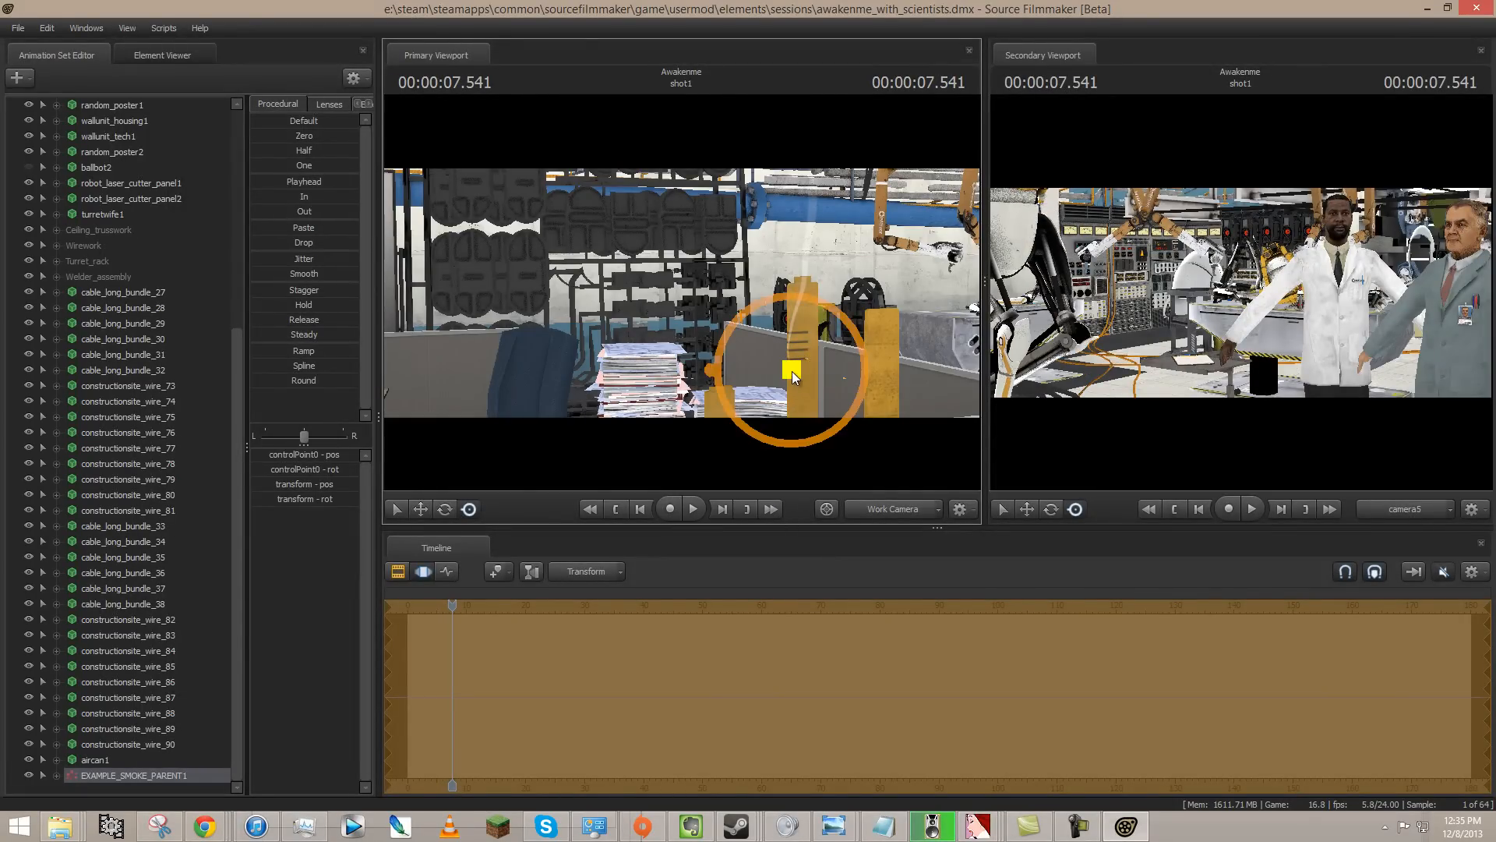
key(space)
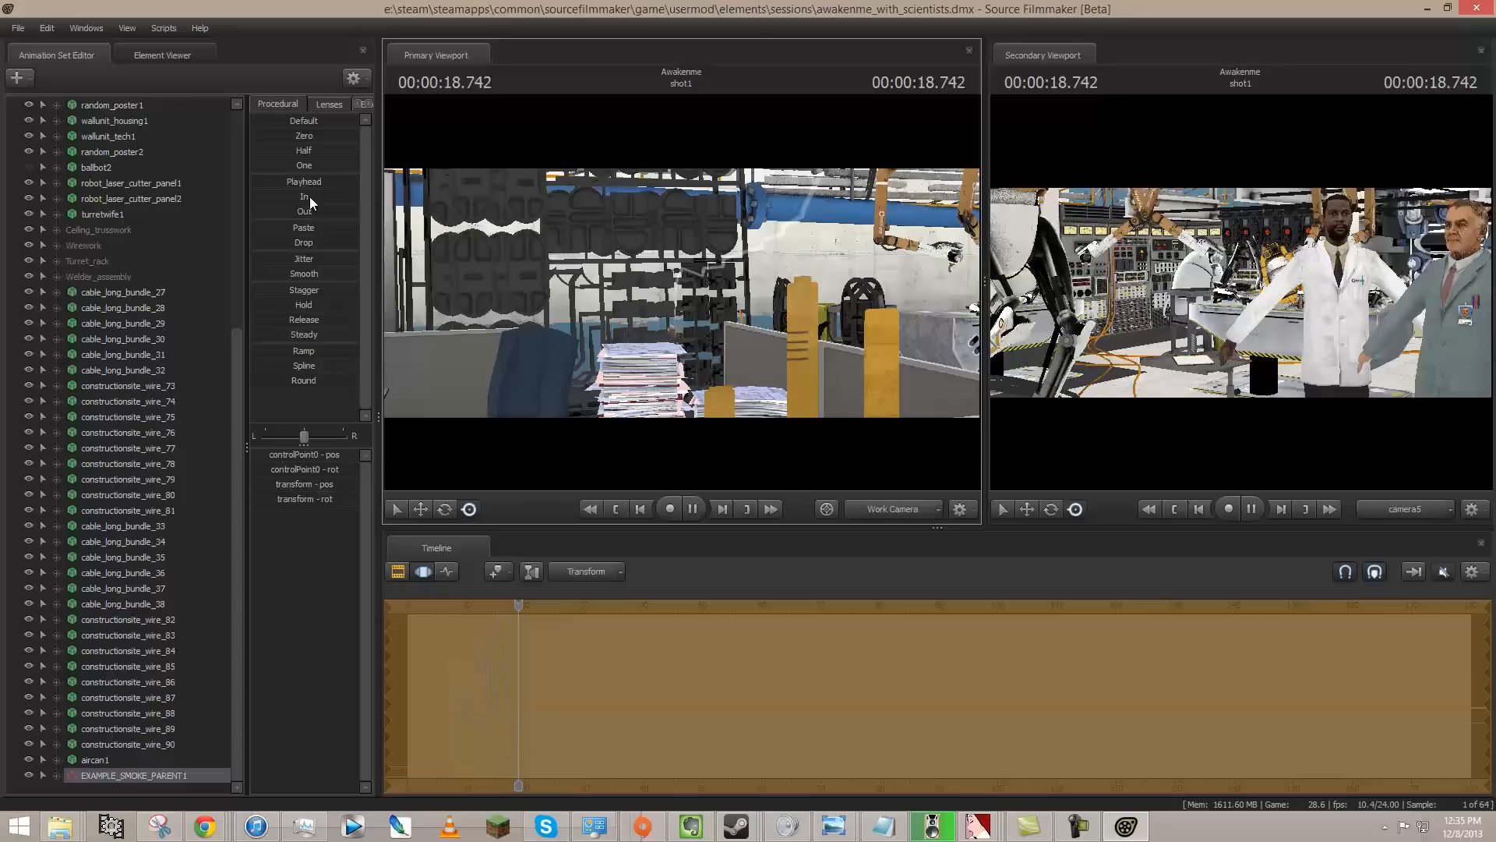
- Switch back to the Particle Editor with cartoon_effects.pcf
click(88, 28)
click(138, 205)
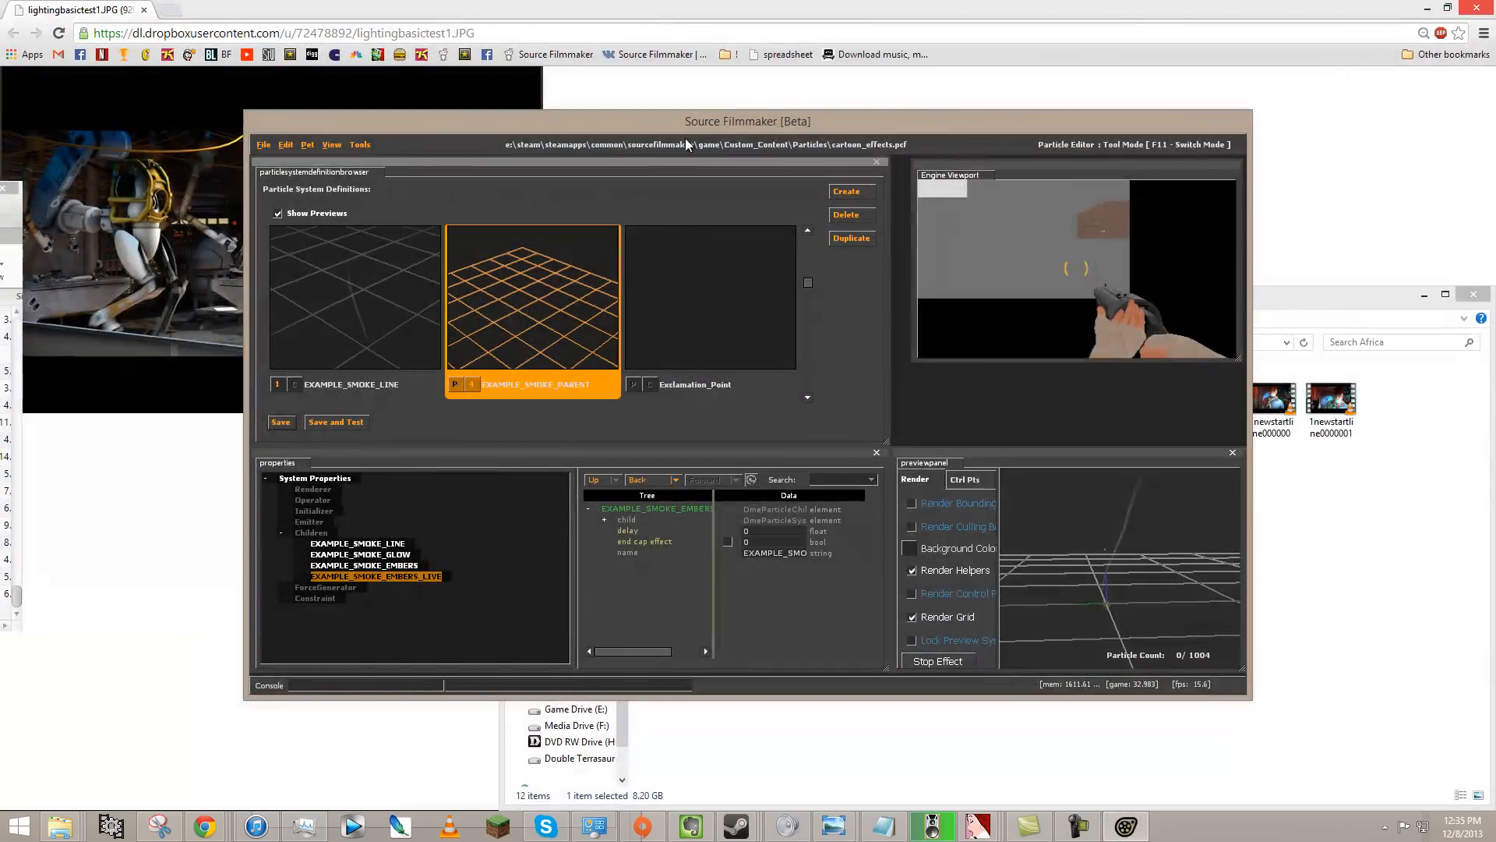
- Set the EXAMPLE_SMOKE_LINE rope renderer's subdivision_count to 2 and texel_size to 5
click(413, 370)
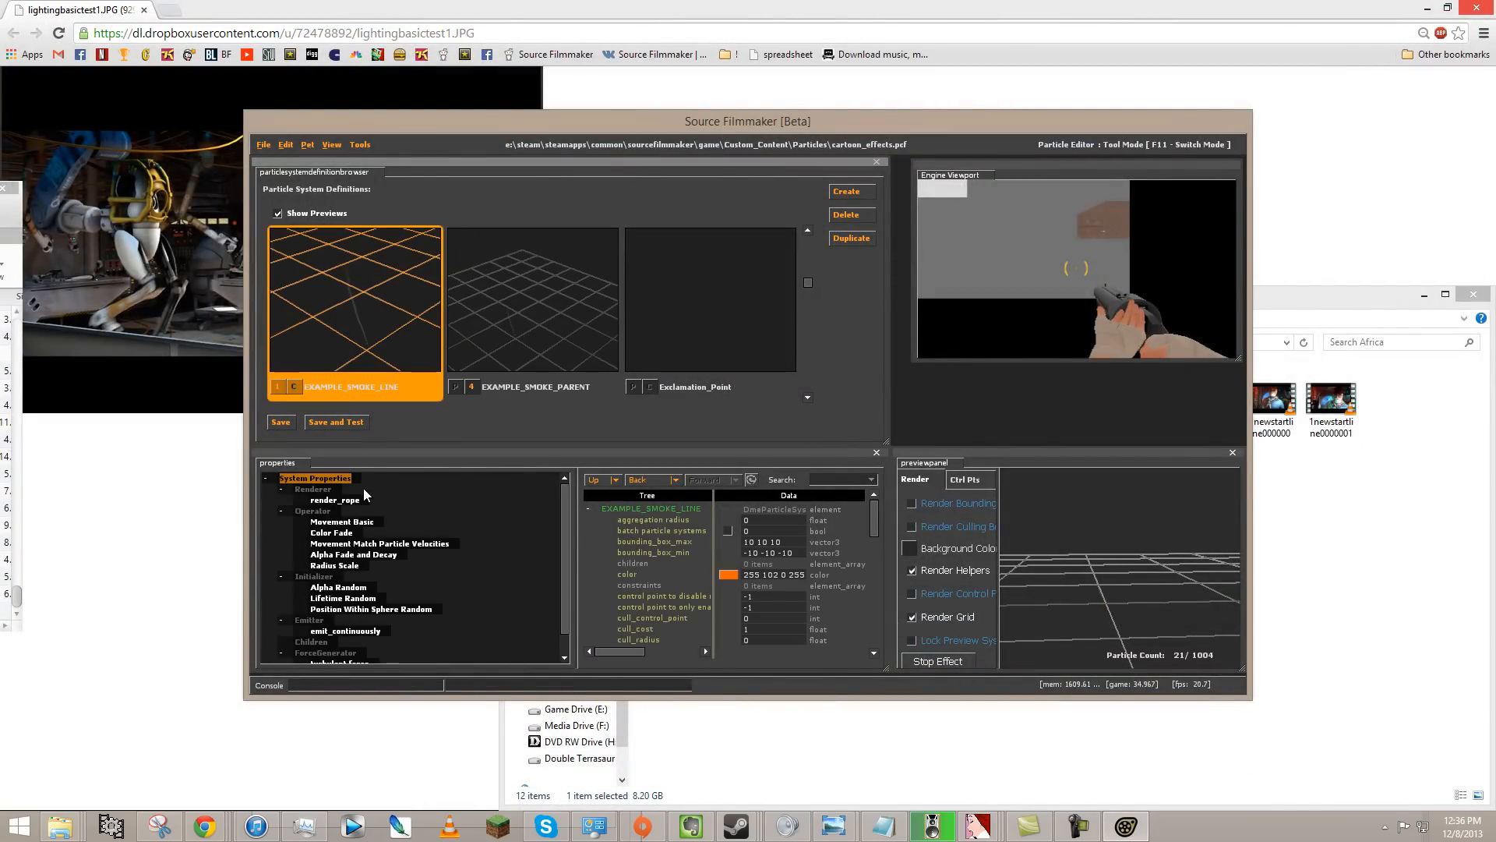
click(340, 501)
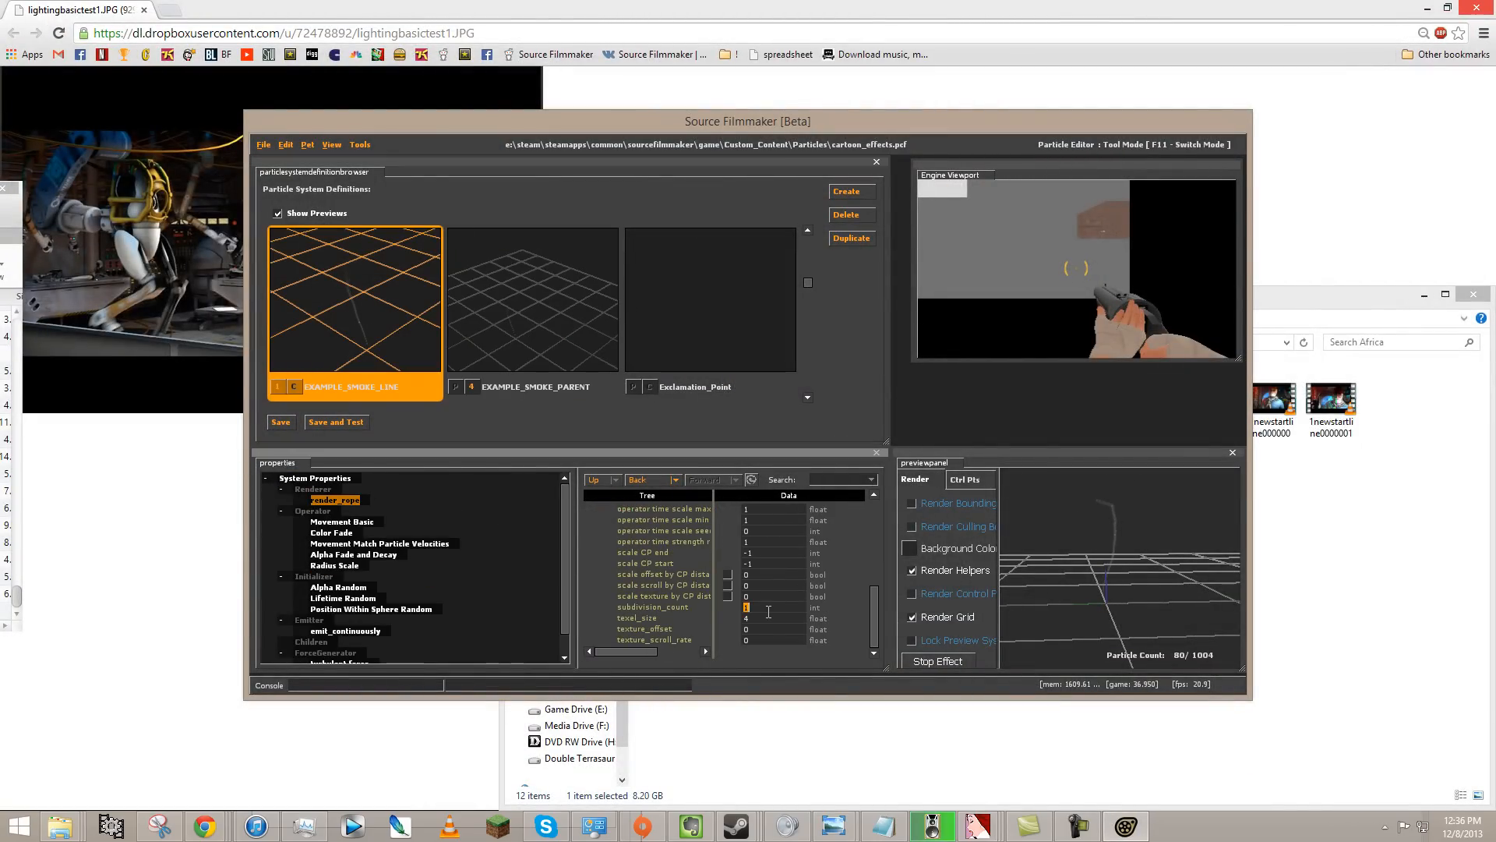
text(3)
key(Return)
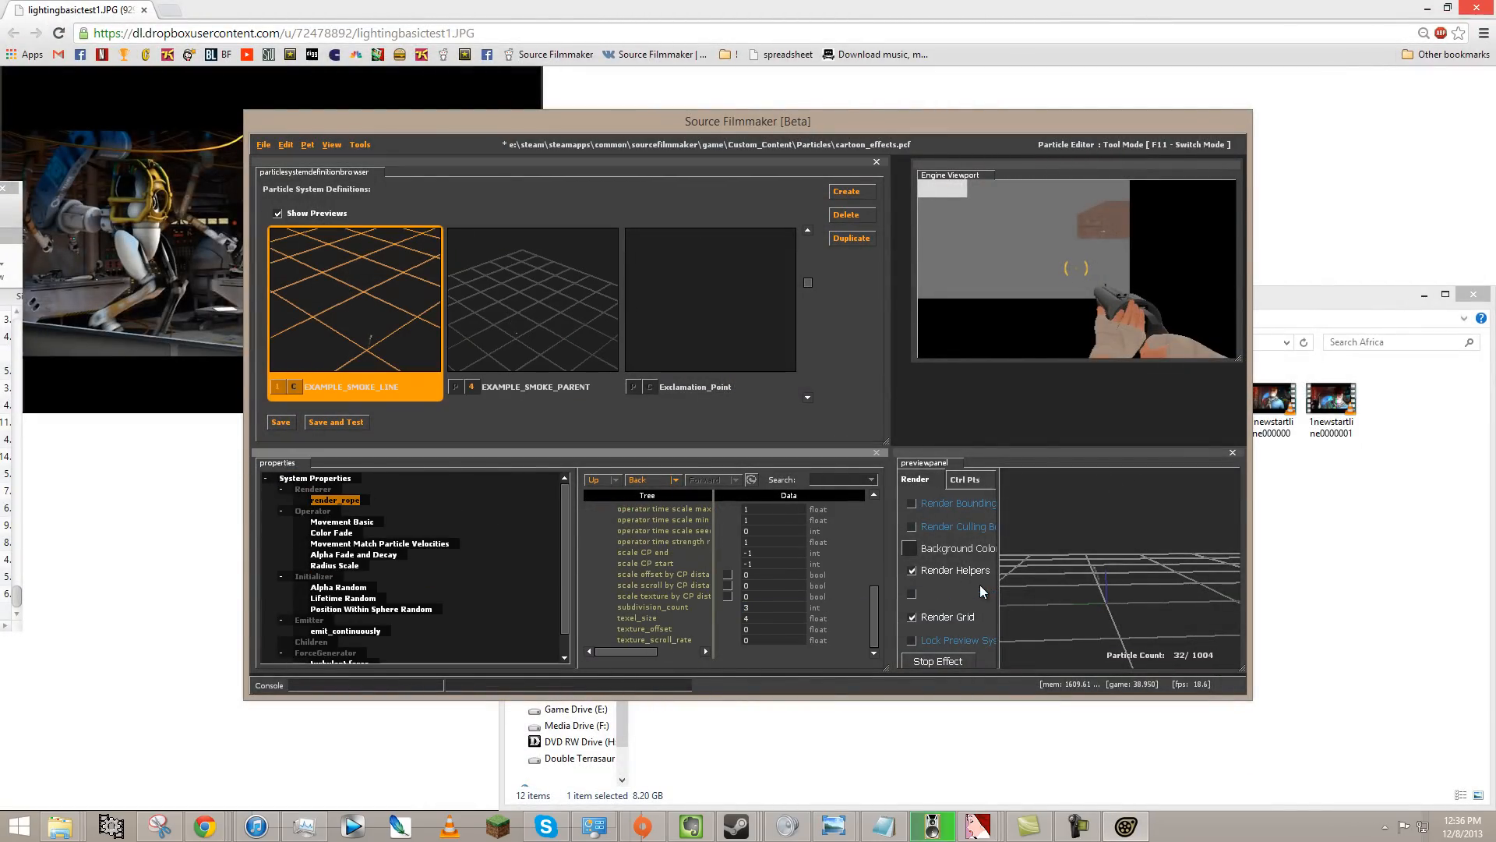
click(761, 608)
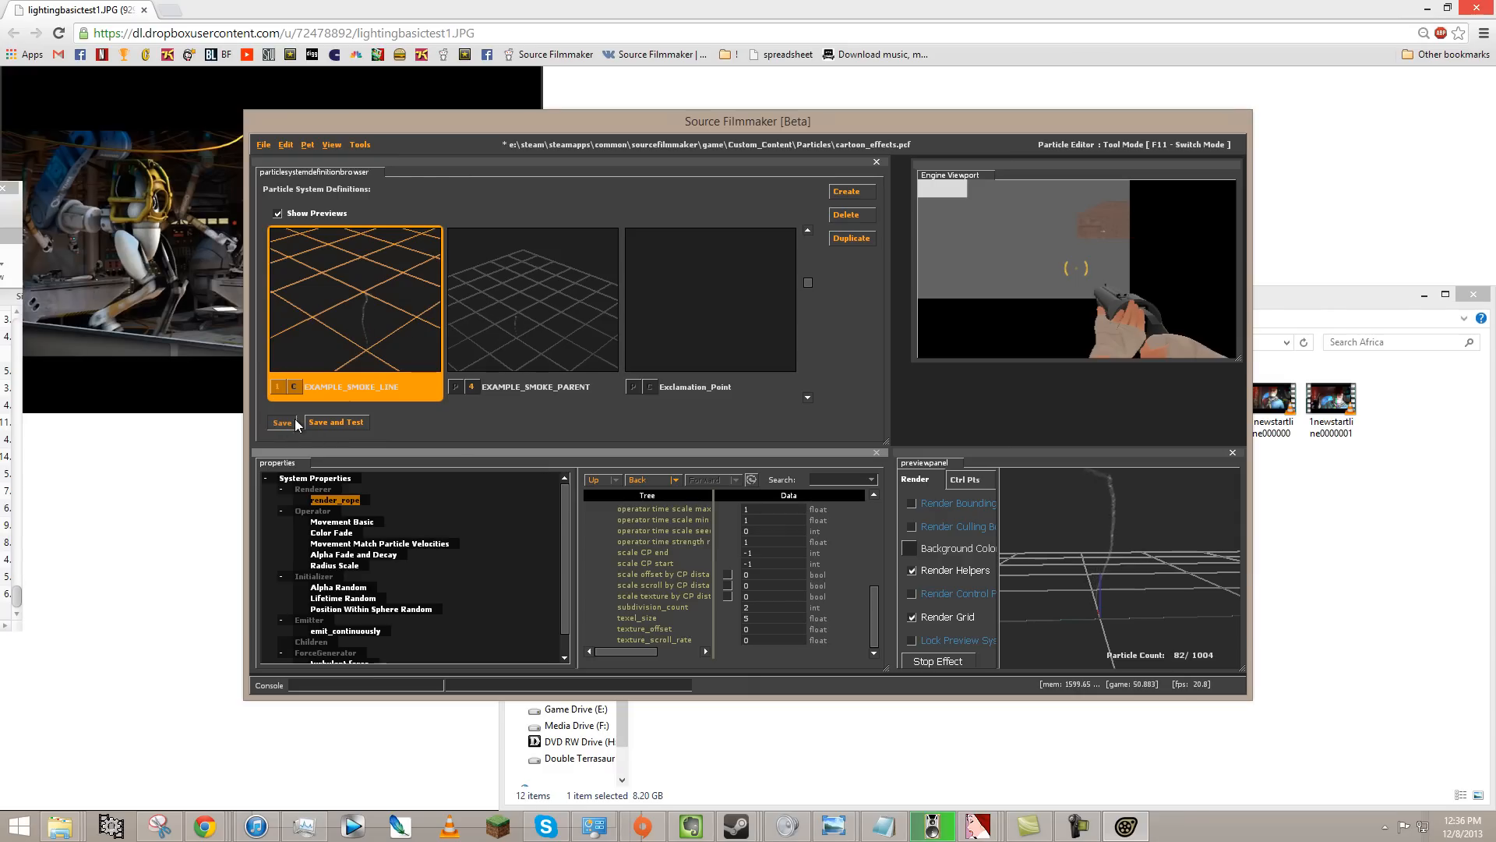
- Save the particle file, return to the awakenme_with_scientists session and play the shot to check the refined smoke line
click(368, 150)
click(379, 167)
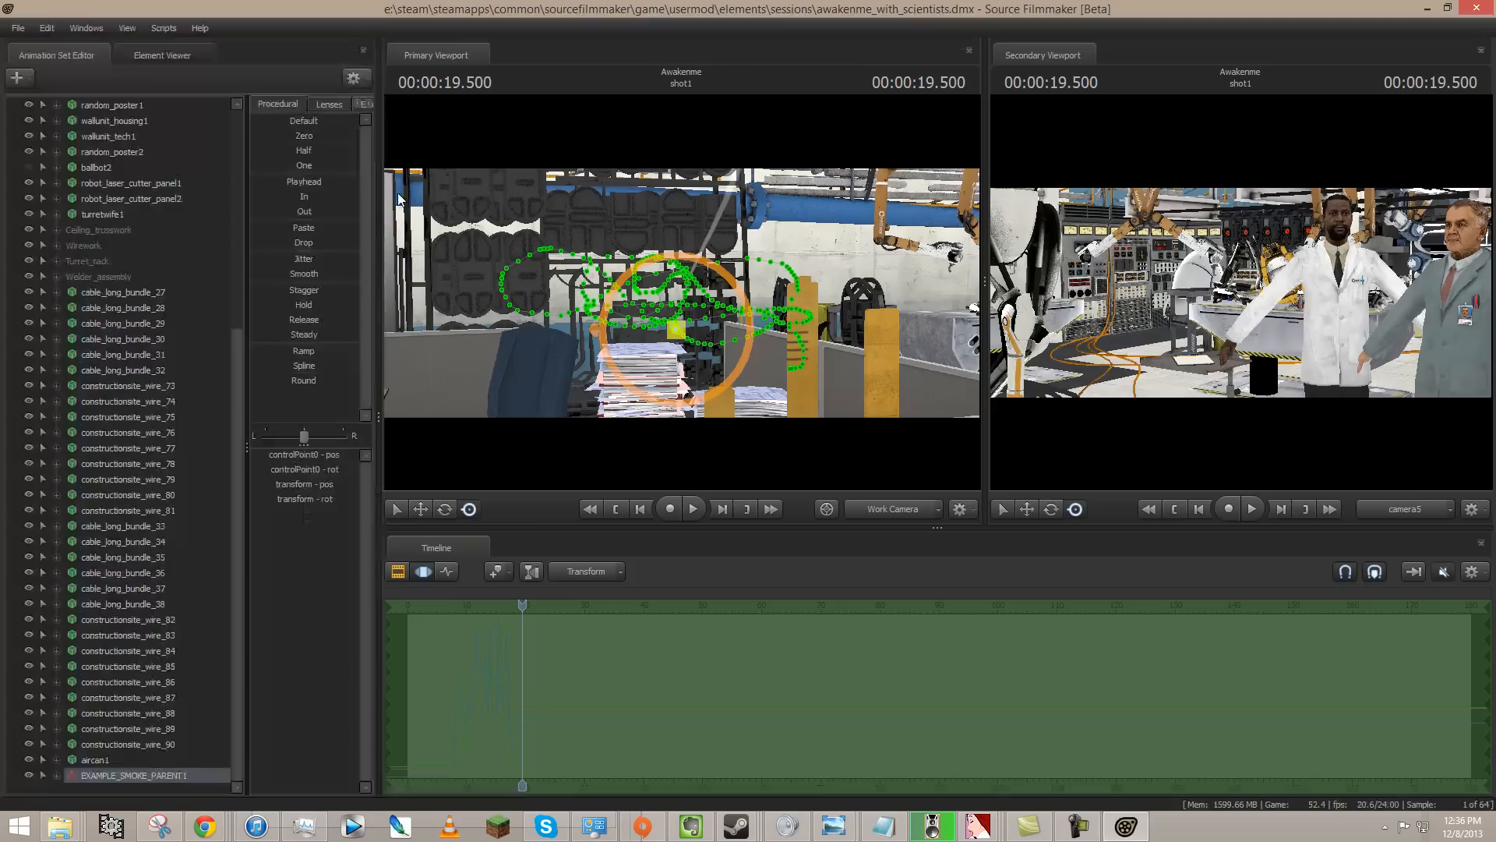
key(space)
key(space)
drag(529, 606, 464, 637)
key(space)
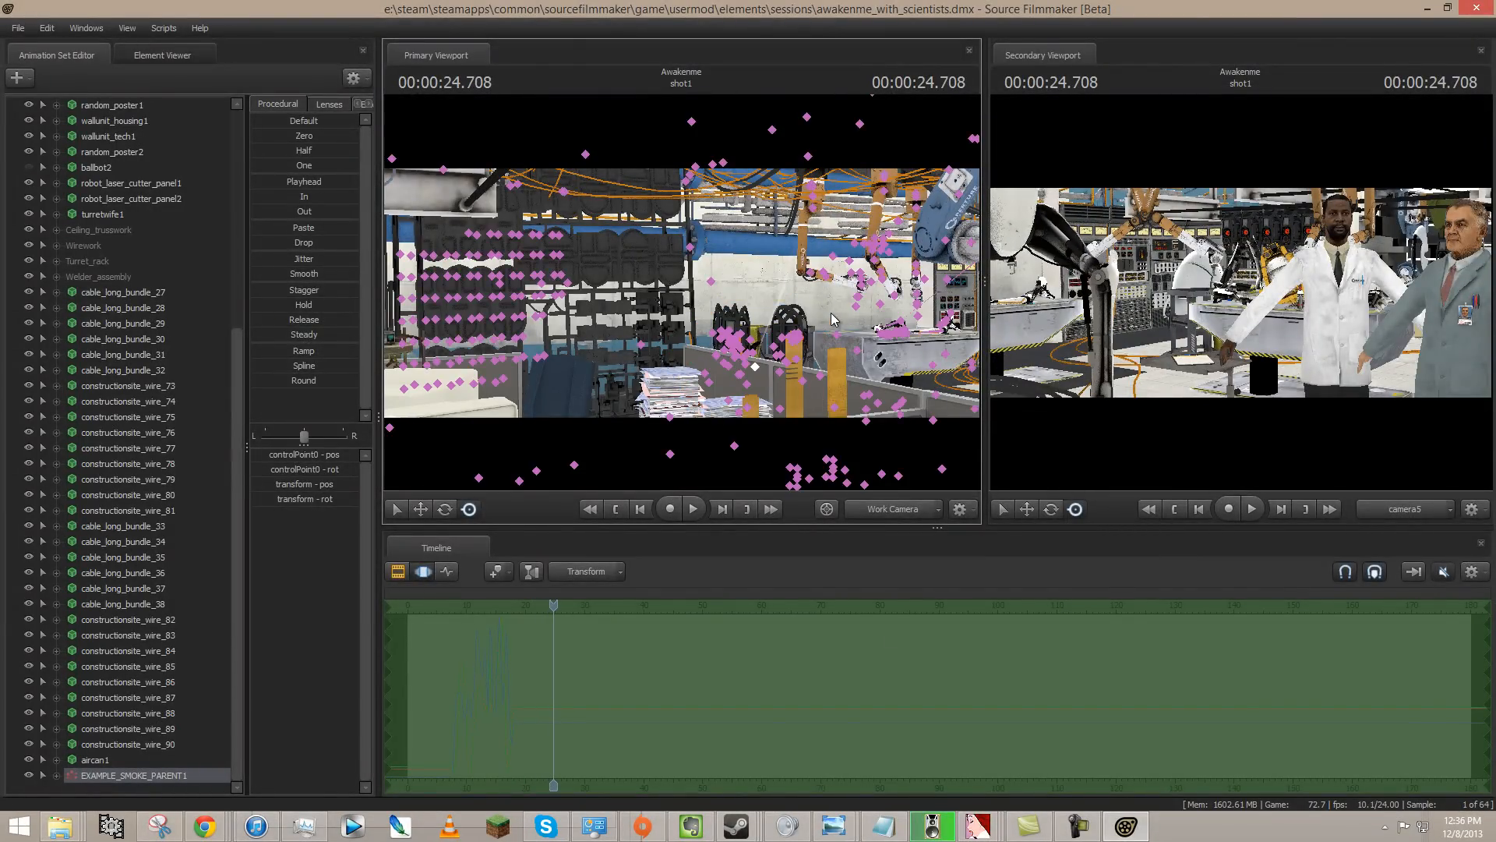
- Look around the desk area with the work camera and switch back to the Particle Editor
click(1134, 834)
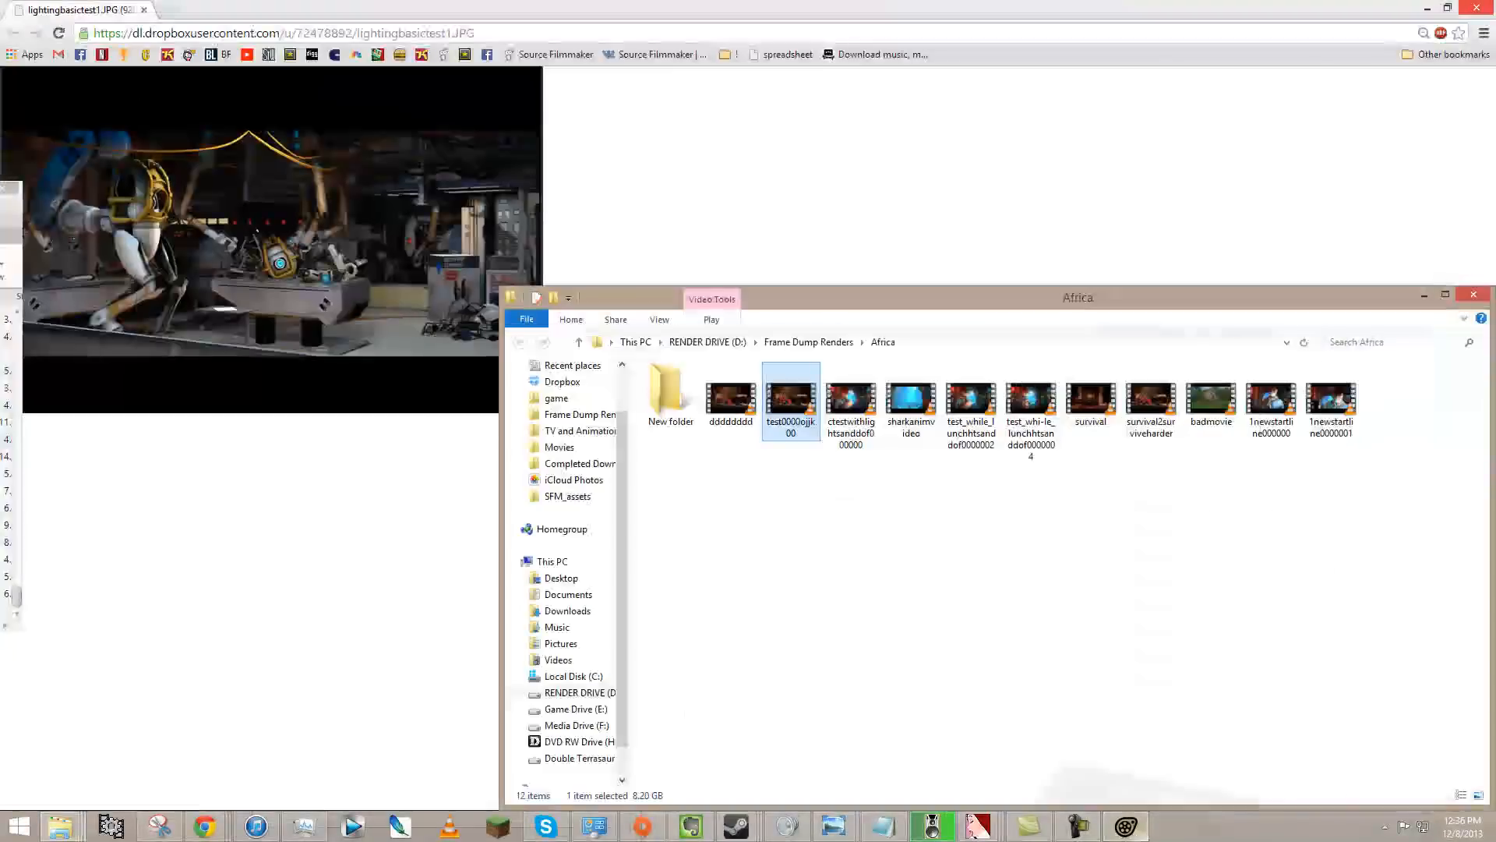
click(1137, 838)
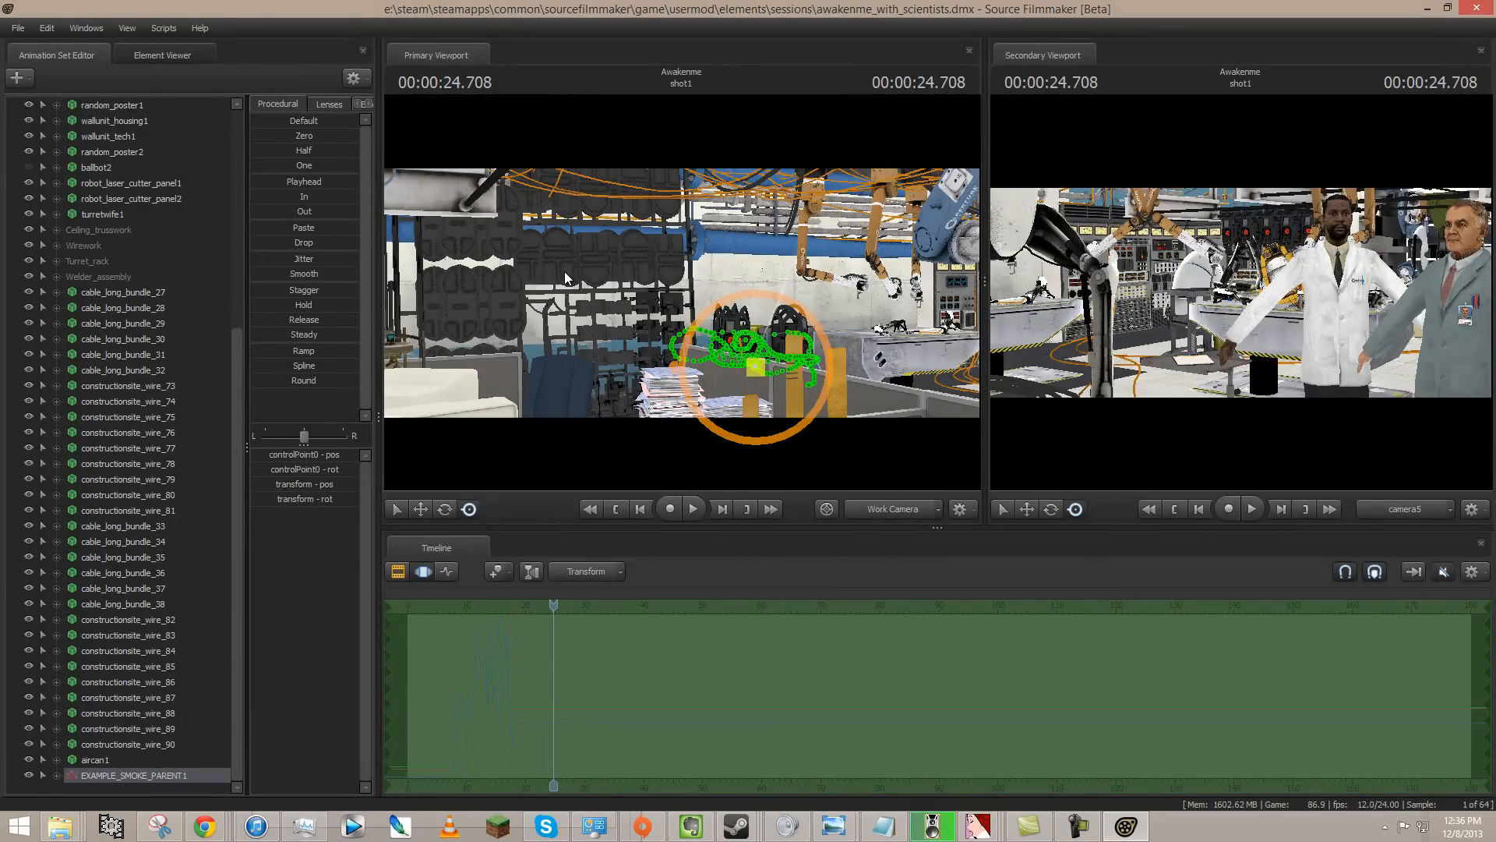
drag(559, 241, 685, 300)
key(w)
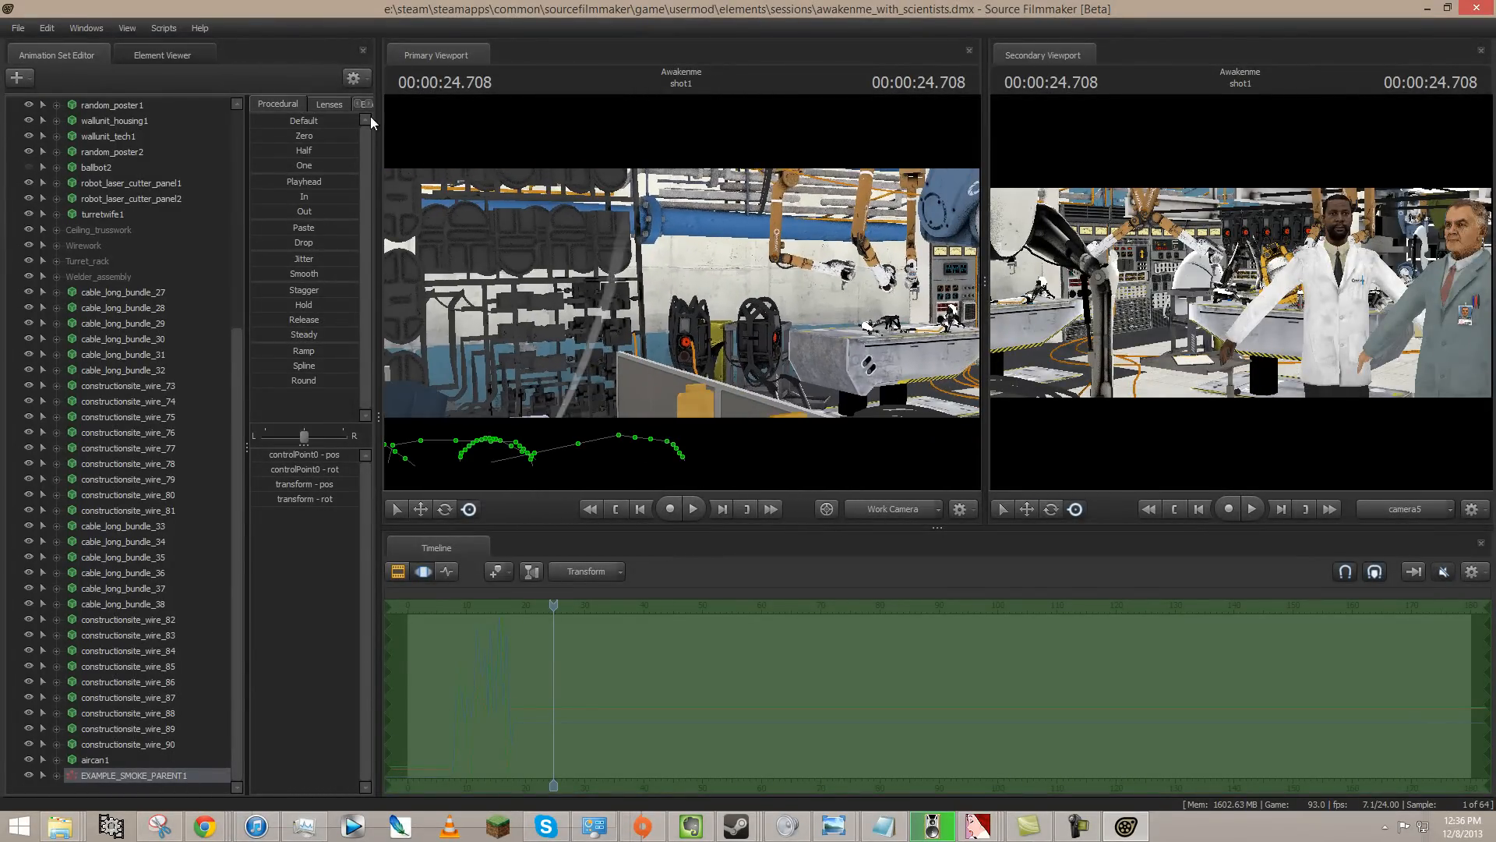
click(95, 28)
click(153, 205)
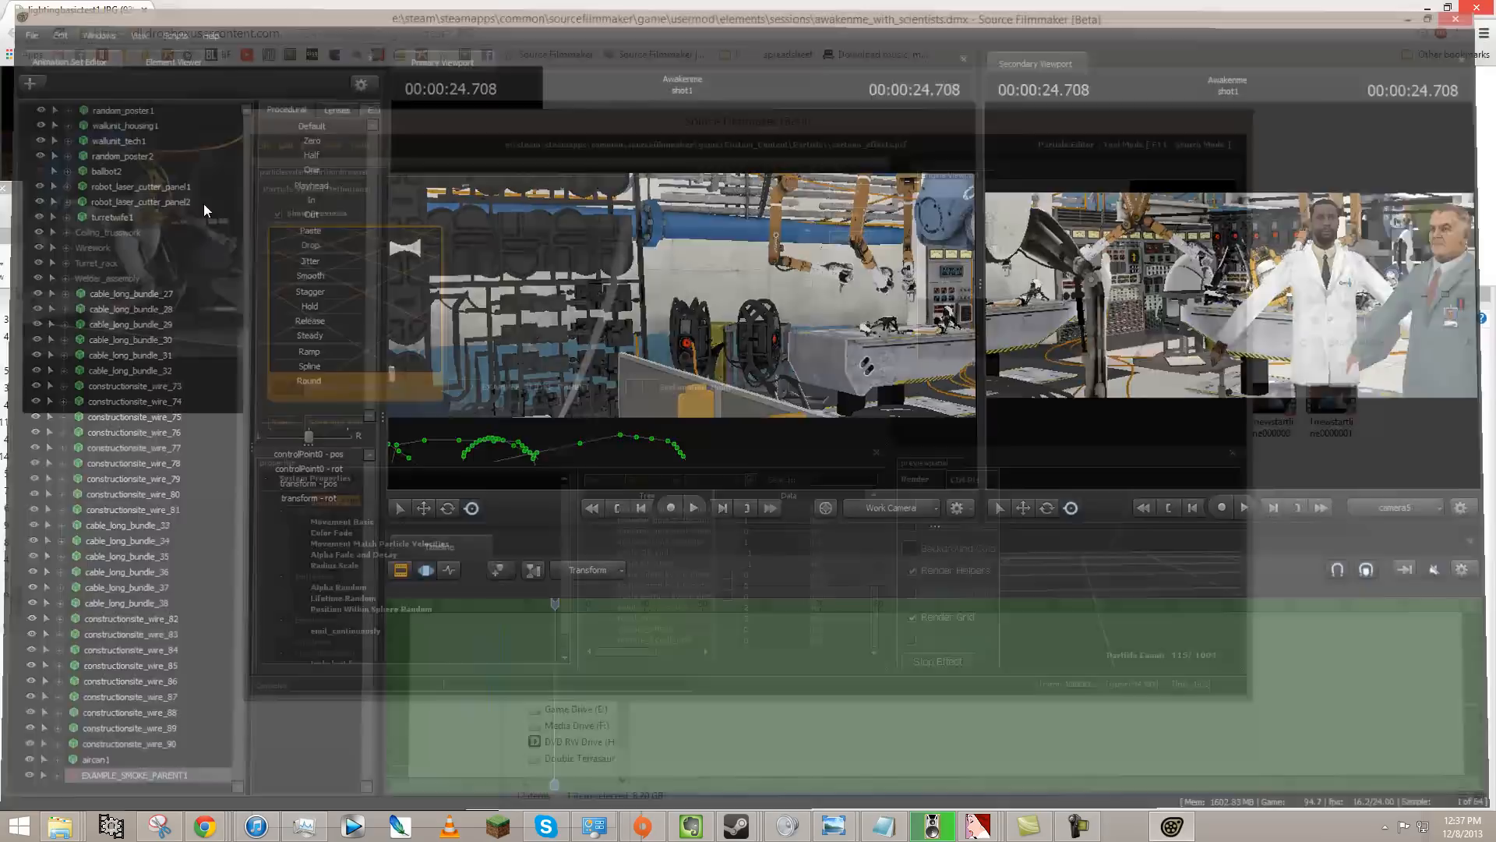
- Browse the particle system definitions in cartoon_effects.pcf and preview cartoon effects such as Cartoon_impact
scroll(539, 311, up, 5)
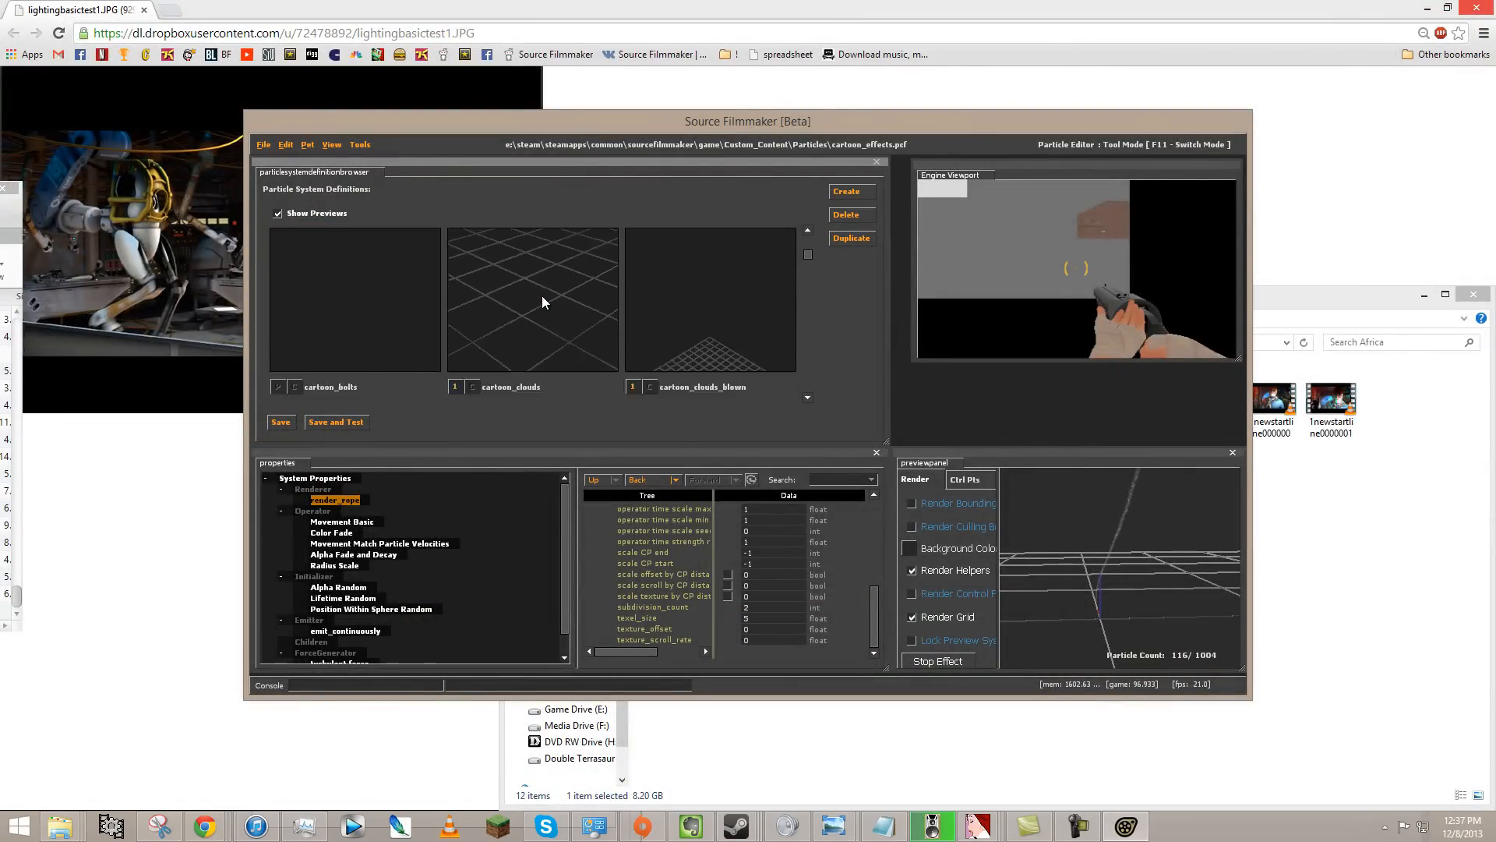
scroll(531, 287, down, 5)
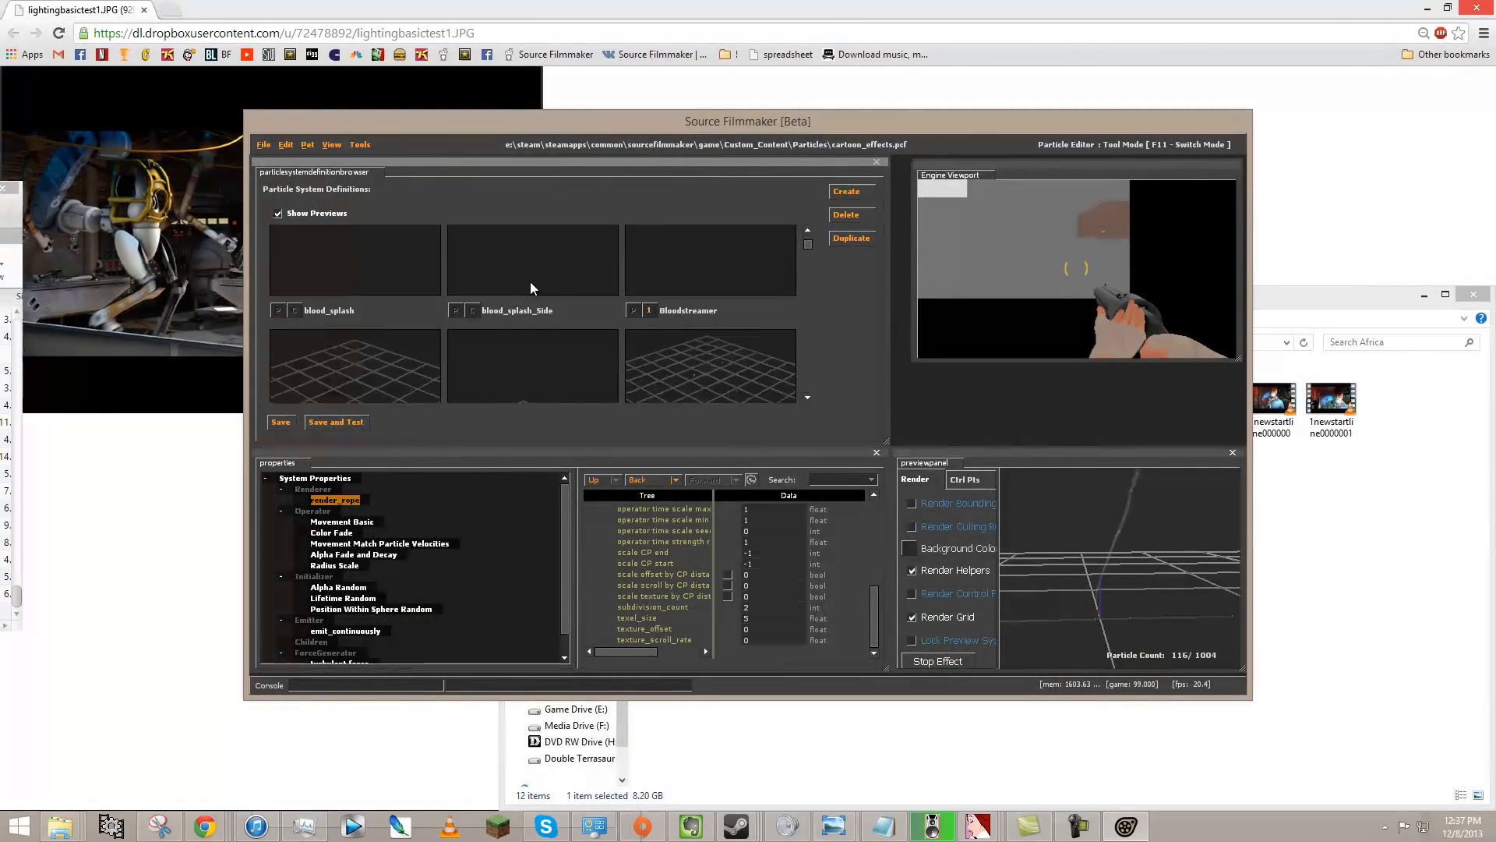
scroll(718, 311, down, 3)
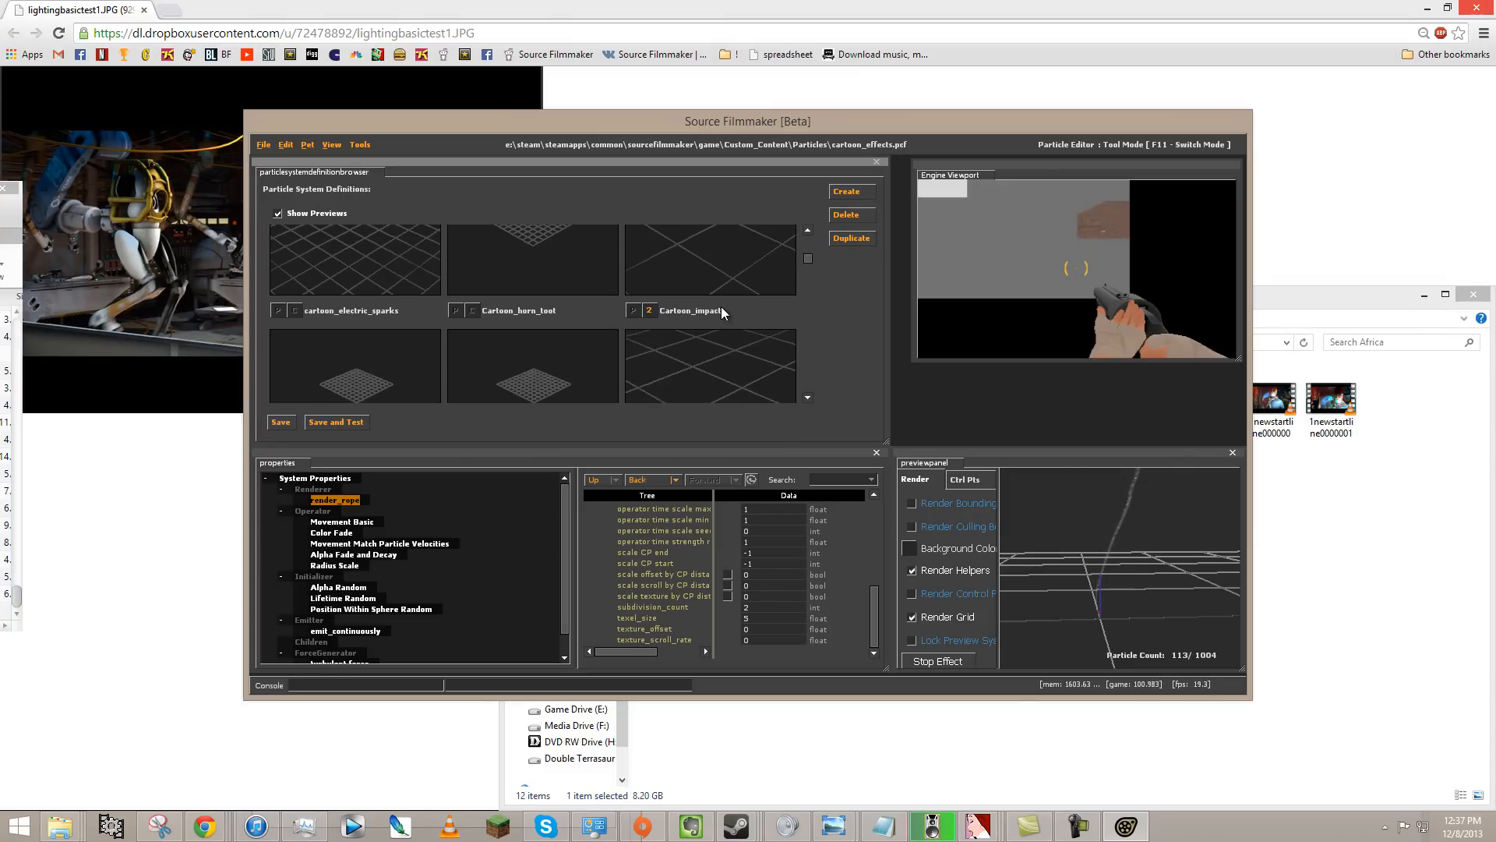
click(722, 313)
scroll(703, 303, down, 2)
scroll(704, 285, up, 1)
click(708, 270)
click(608, 312)
scroll(700, 345, down, 2)
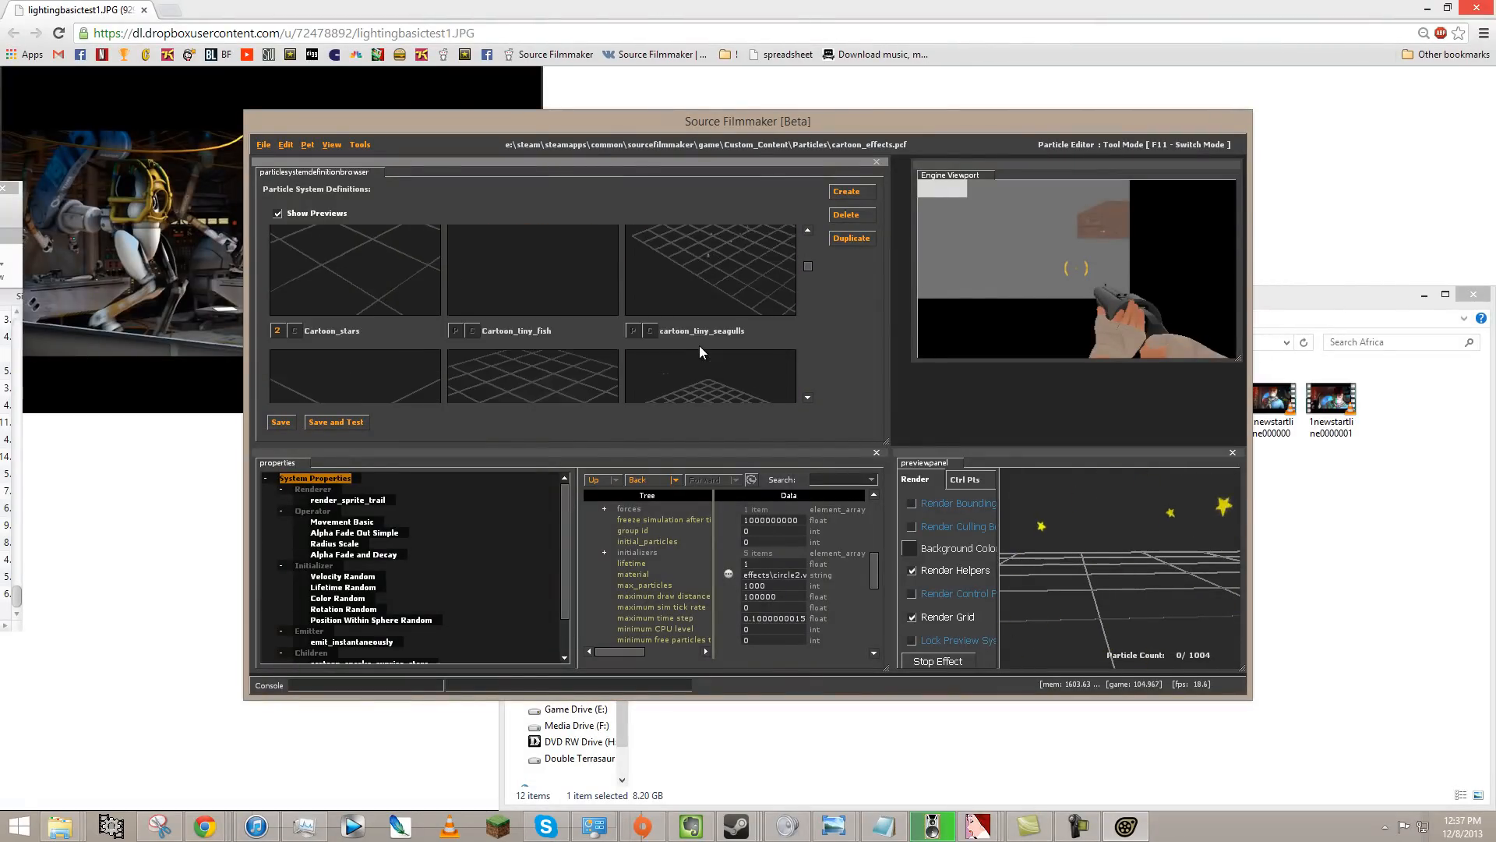
- Preview the glowing blue crystal effect that has CrystalGlow and butterfly children
click(708, 301)
scroll(708, 301, down, 1)
scroll(709, 300, down, 1)
click(709, 301)
scroll(648, 298, down, 6)
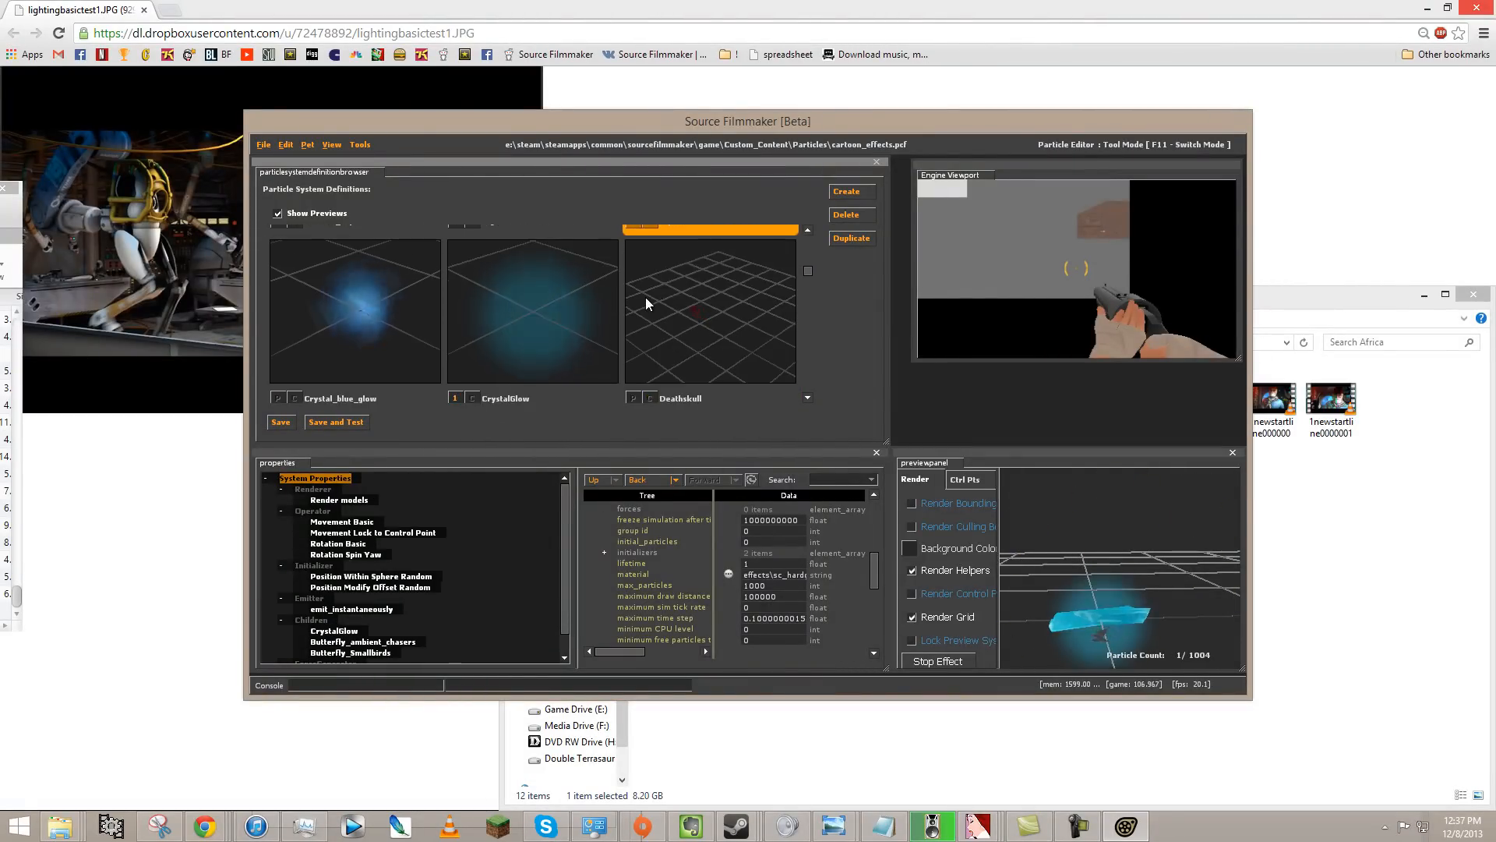
- Browse the fairy, LifeGlow, insect and local_Dust particle systems and preview an effect that renders models
scroll(650, 298, down, 8)
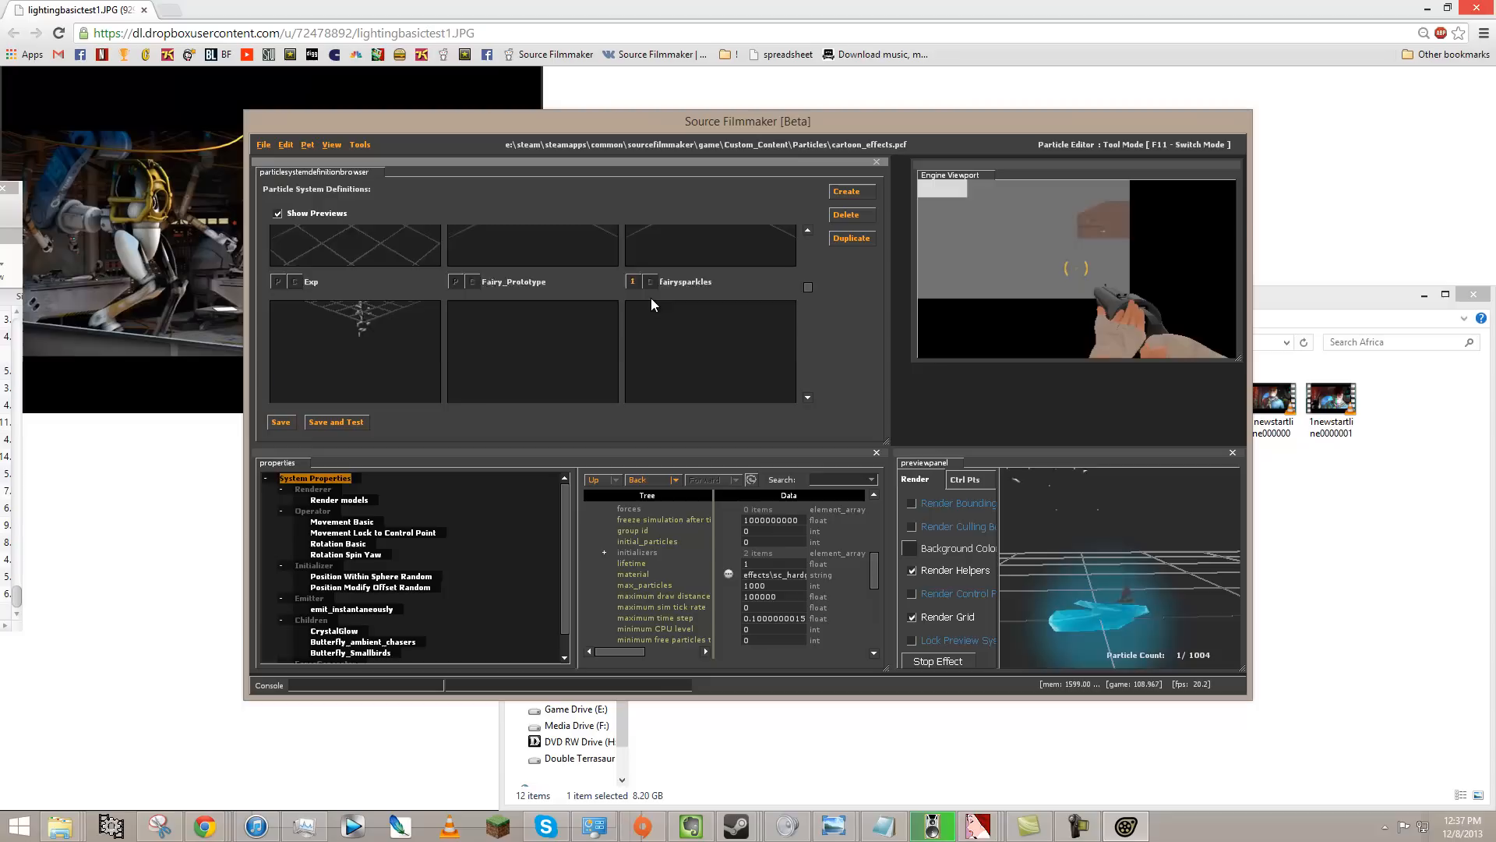
scroll(653, 298, down, 5)
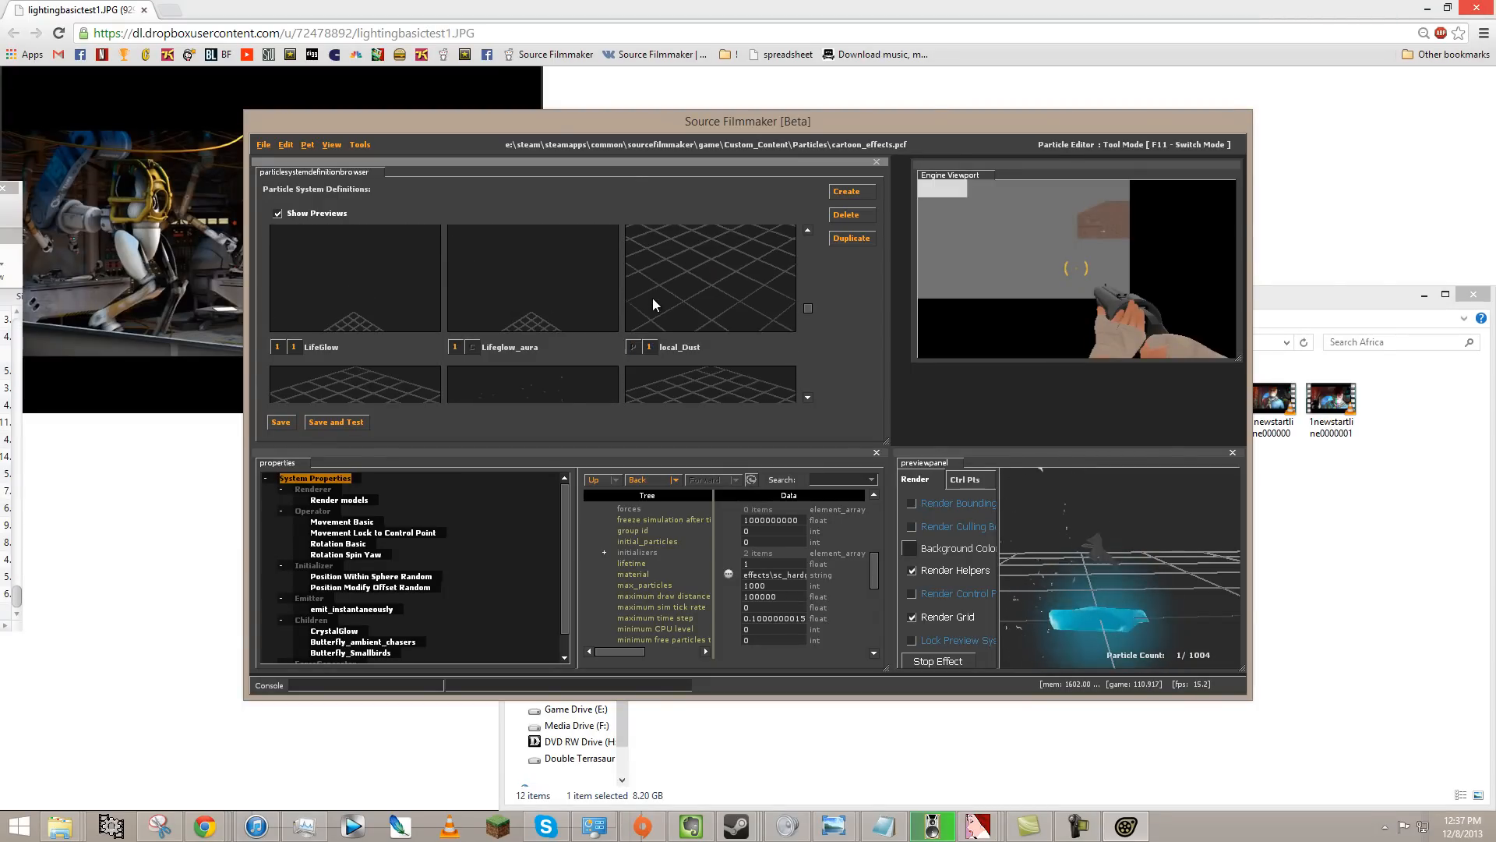
click(702, 303)
scroll(648, 307, down, 4)
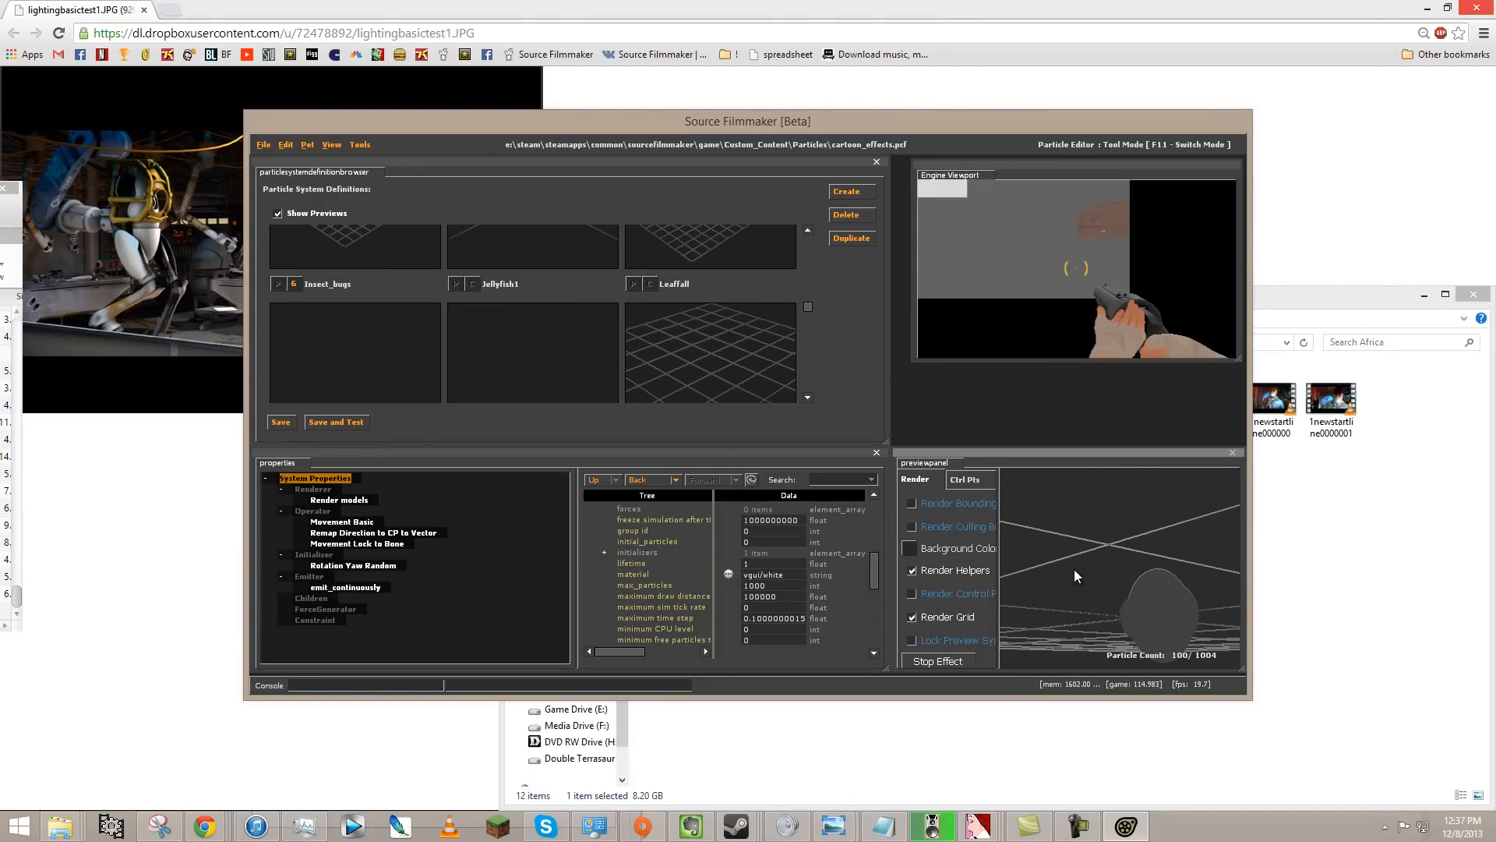
scroll(434, 399, down, 3)
scroll(441, 362, down, 5)
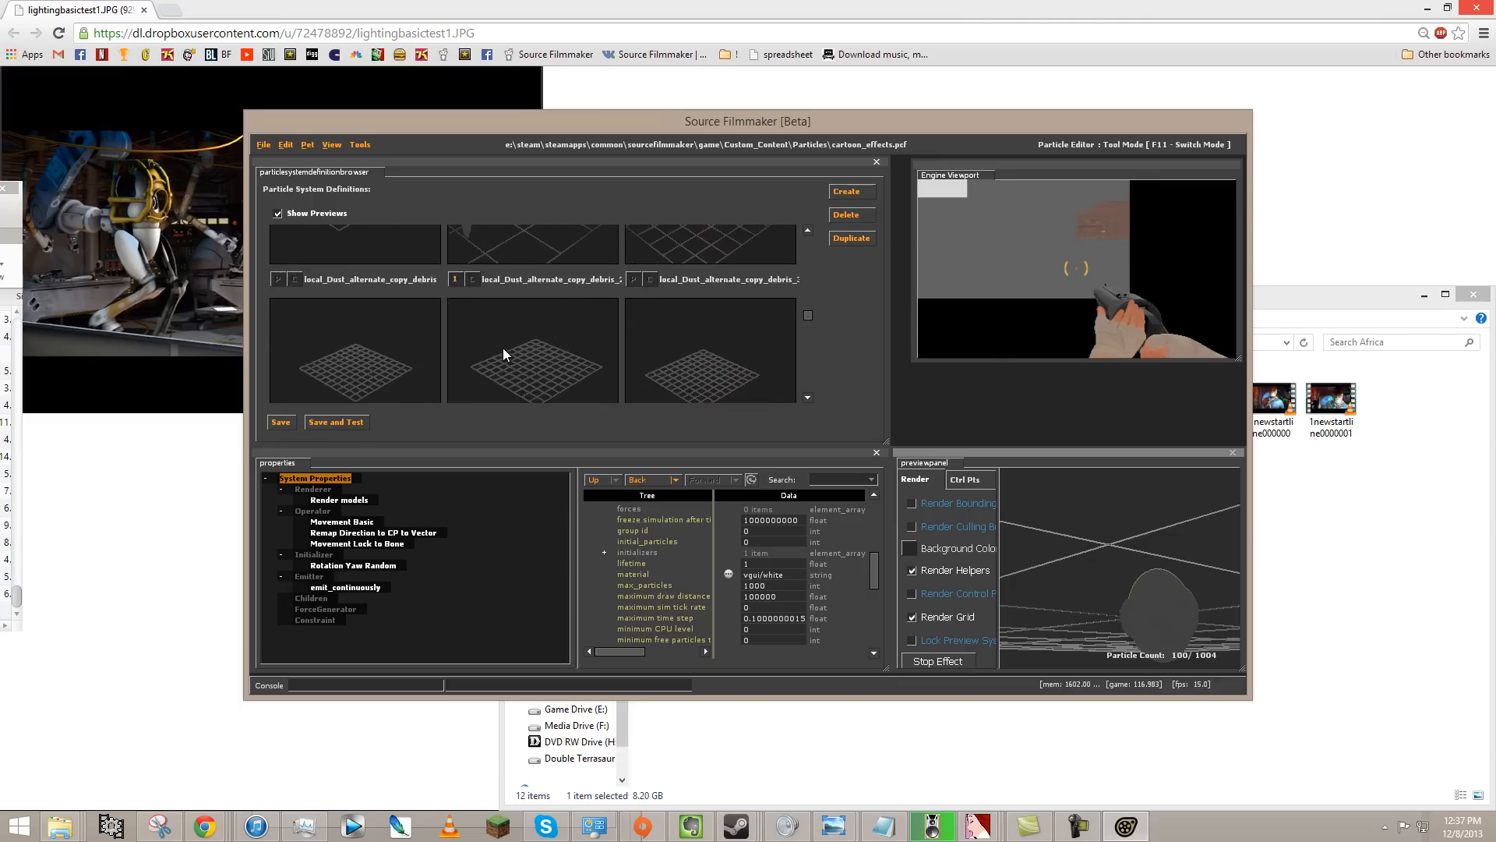